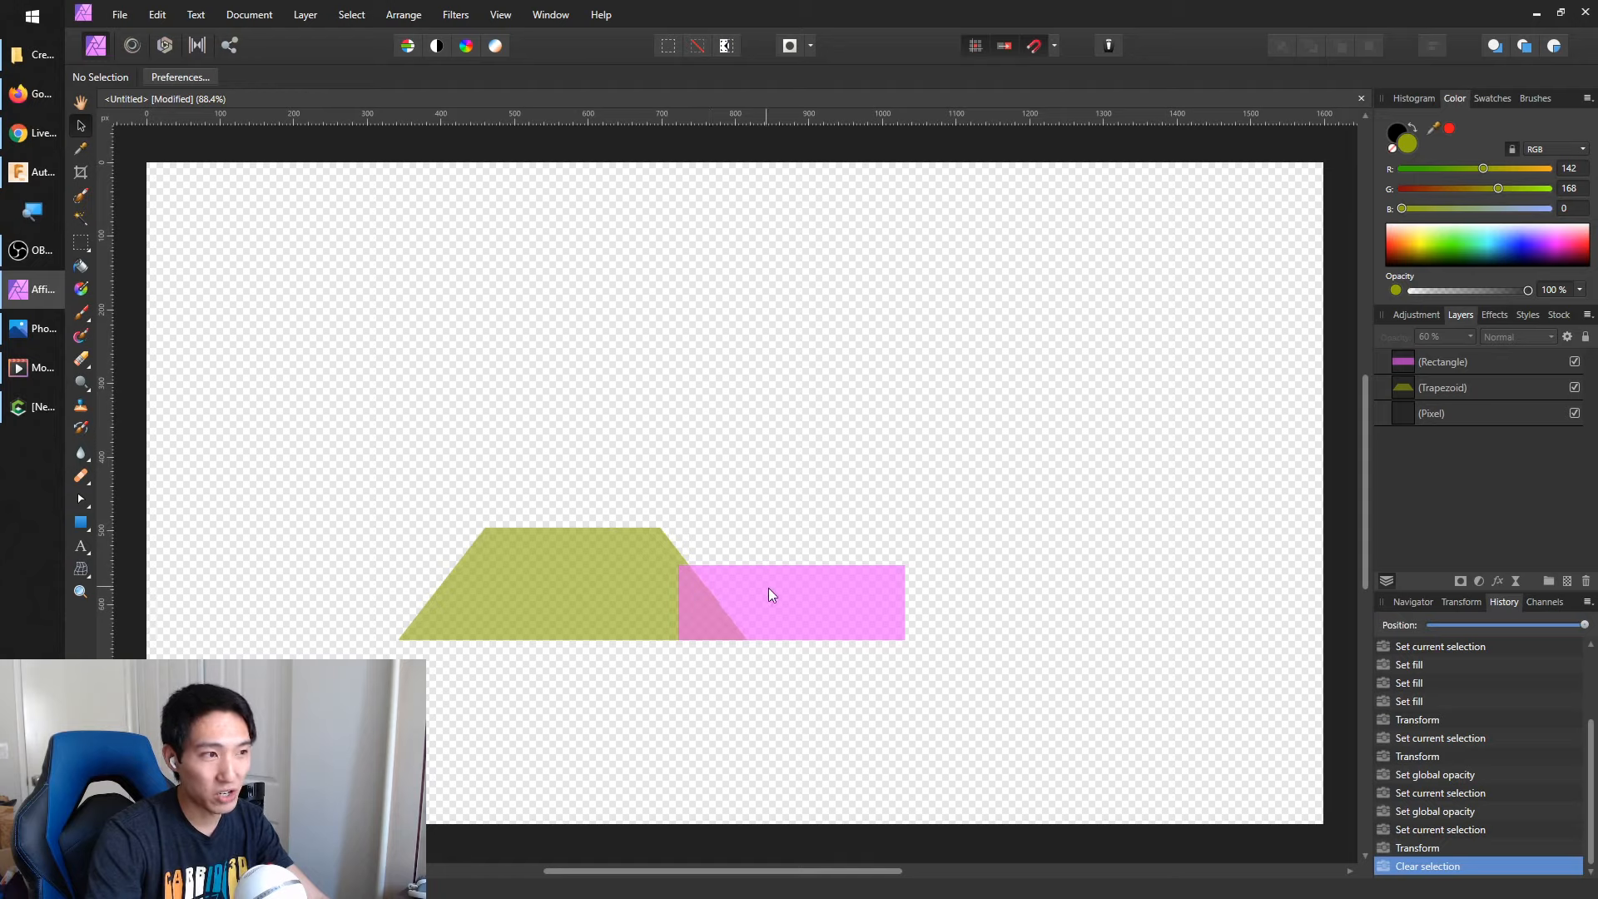
Move the pink rectangle slightly right so it overlaps less of the trapezoid, and try a black Paint Brush stroke above the shapes
left_click_drag(757, 598, 816, 603)
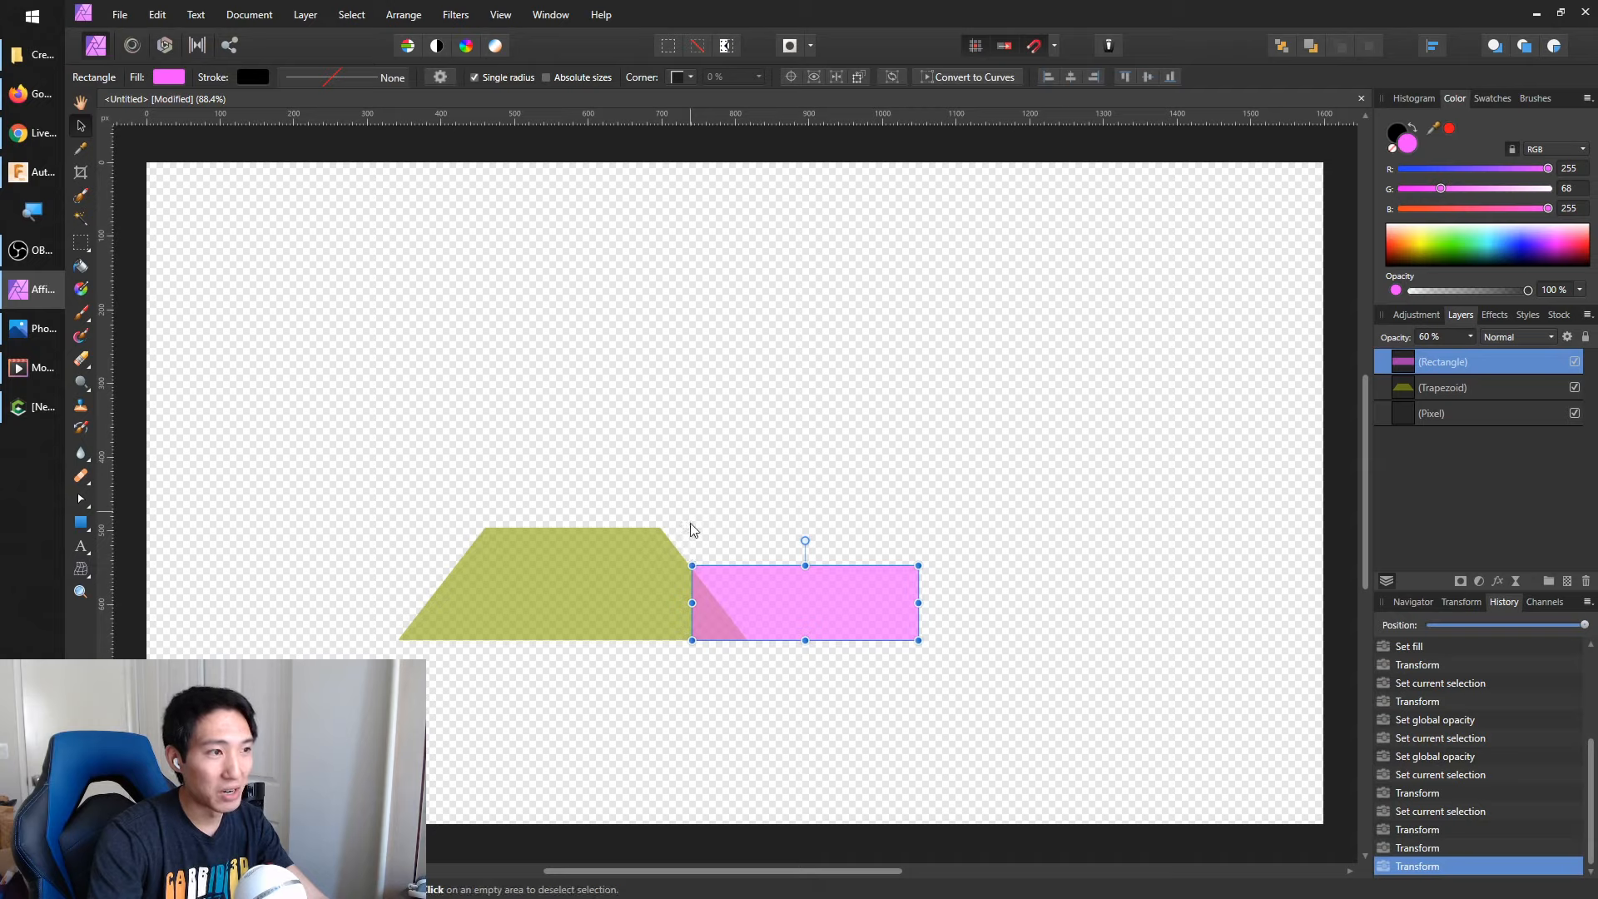
left_click(81, 312)
left_click(205, 318)
mouse_move(557, 381)
left_mouse_down()
mouse_move(395, 585)
mouse_move(212, 217)
mouse_move(336, 610)
mouse_move(373, 512)
left_mouse_up()
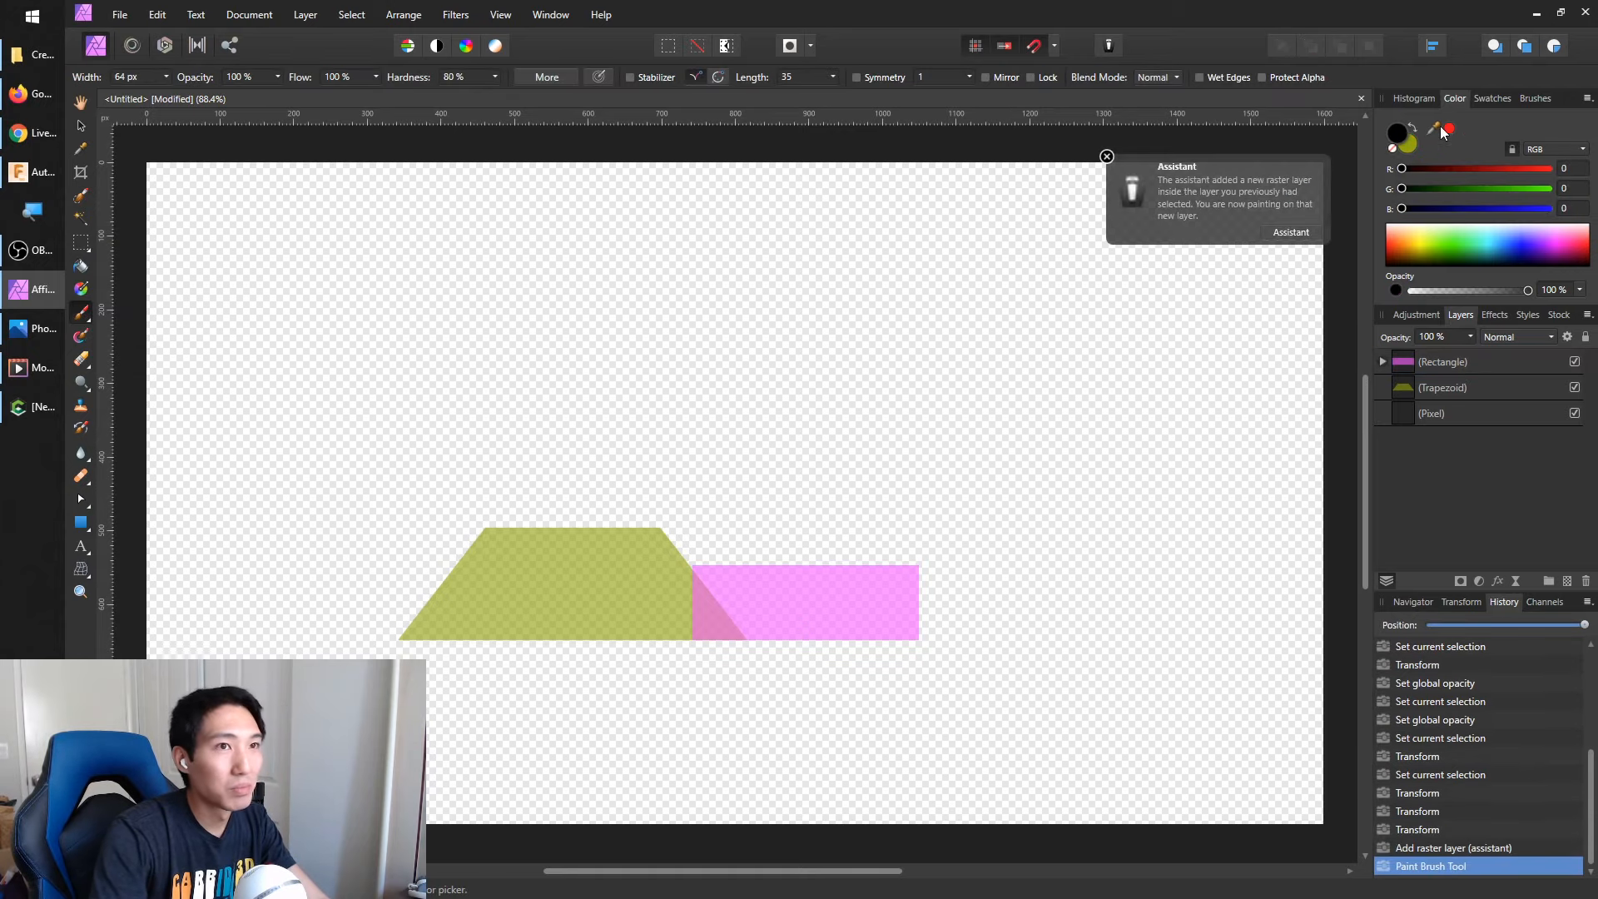
Select the Pixel layer as the painting target and set the brush colour to red
left_click(1414, 124)
left_click(1412, 408)
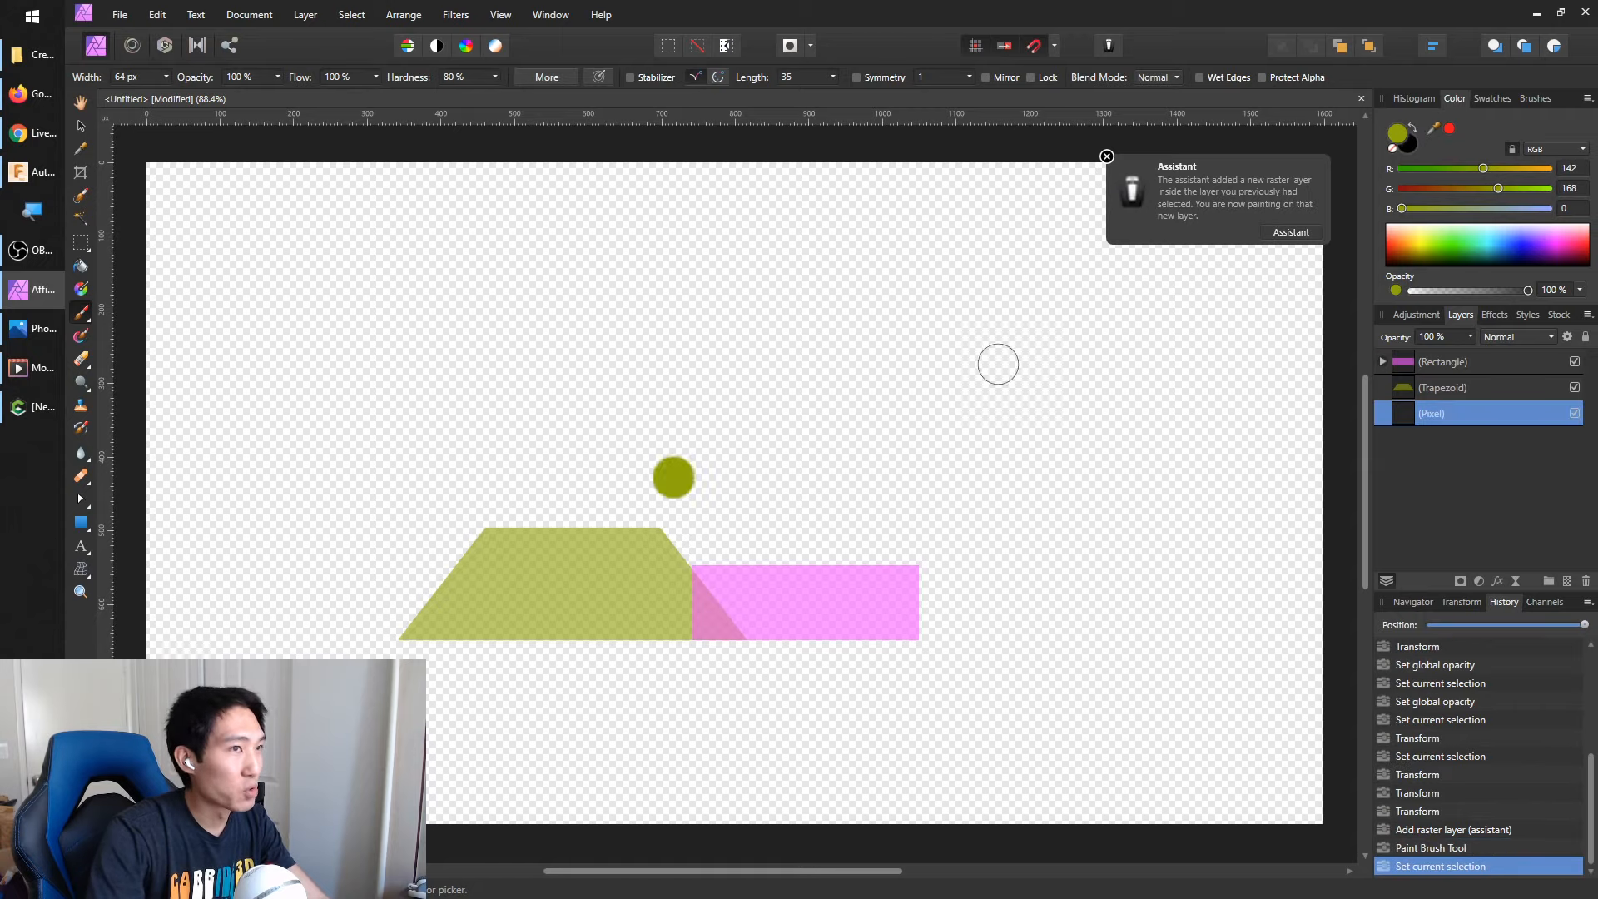
left_click(1449, 128)
Paint a thick red stroke along the upper outline of the trapezoid and rectangle, with a raised peak where they overlap
mouse_move(396, 635)
left_mouse_down()
mouse_move(491, 531)
mouse_move(652, 524)
mouse_move(692, 556)
left_mouse_up()
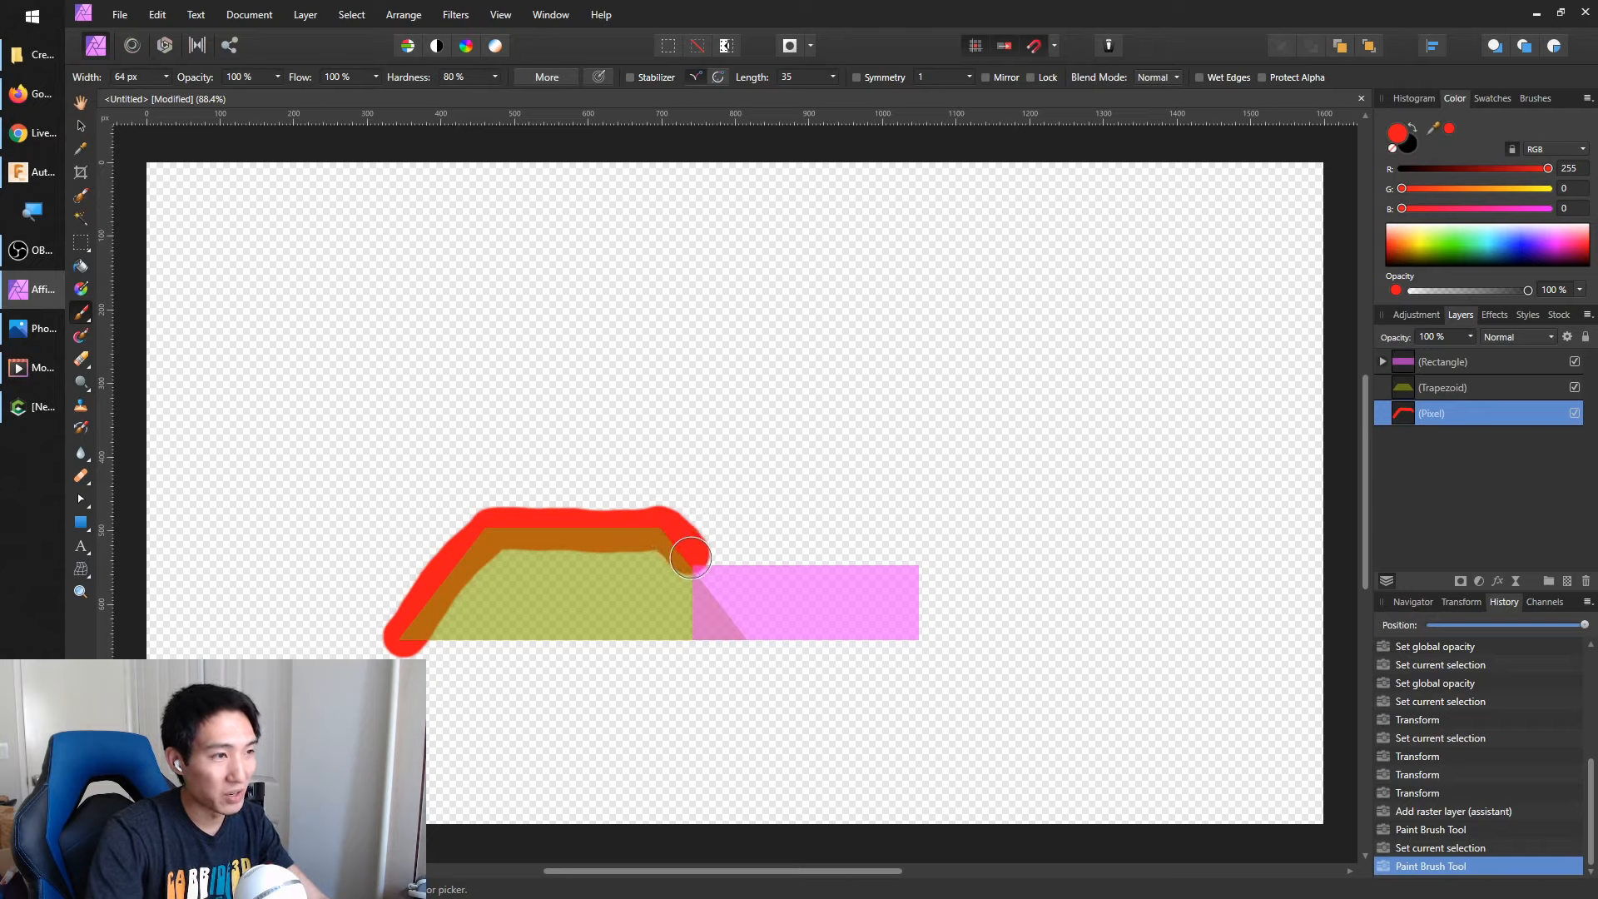
mouse_move(690, 555)
left_mouse_down()
mouse_move(703, 461)
mouse_move(742, 522)
mouse_move(870, 522)
left_mouse_up()
mouse_move(704, 492)
left_mouse_down()
mouse_move(795, 566)
mouse_move(936, 578)
mouse_move(922, 548)
mouse_move(802, 507)
mouse_move(787, 481)
left_mouse_up()
Erase all the red strokes around the trapezoid and the rectangle
key("e")
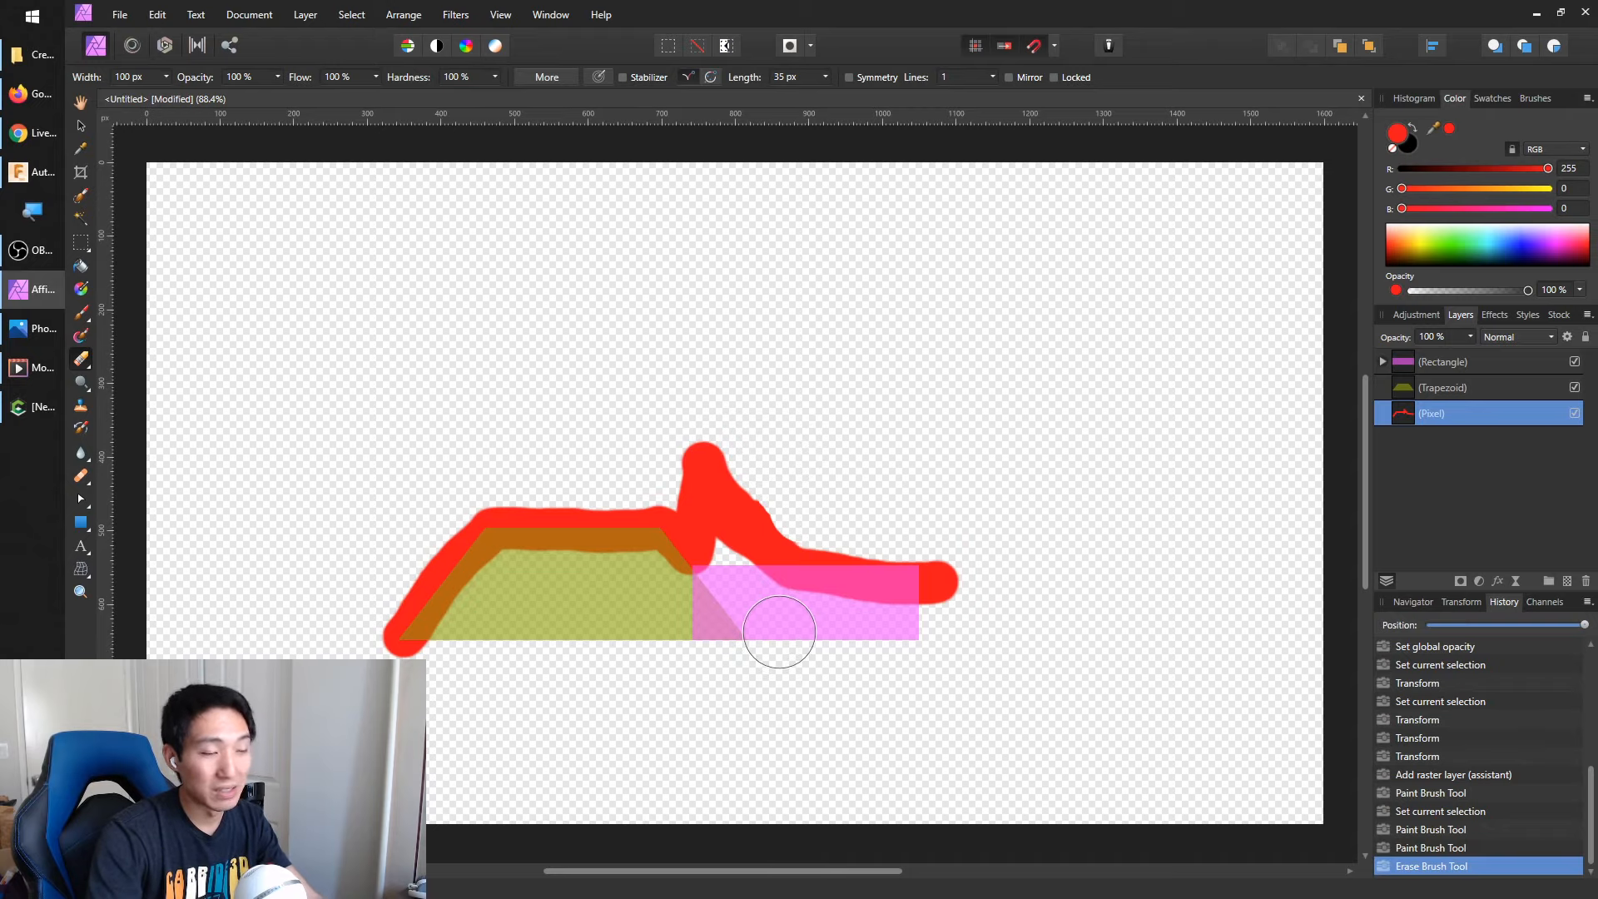
left_click(693, 525)
mouse_move(766, 467)
left_mouse_down()
mouse_move(738, 528)
mouse_move(987, 574)
left_mouse_up()
mouse_move(712, 551)
left_mouse_down()
mouse_move(635, 517)
mouse_move(537, 509)
mouse_move(392, 635)
left_mouse_up()
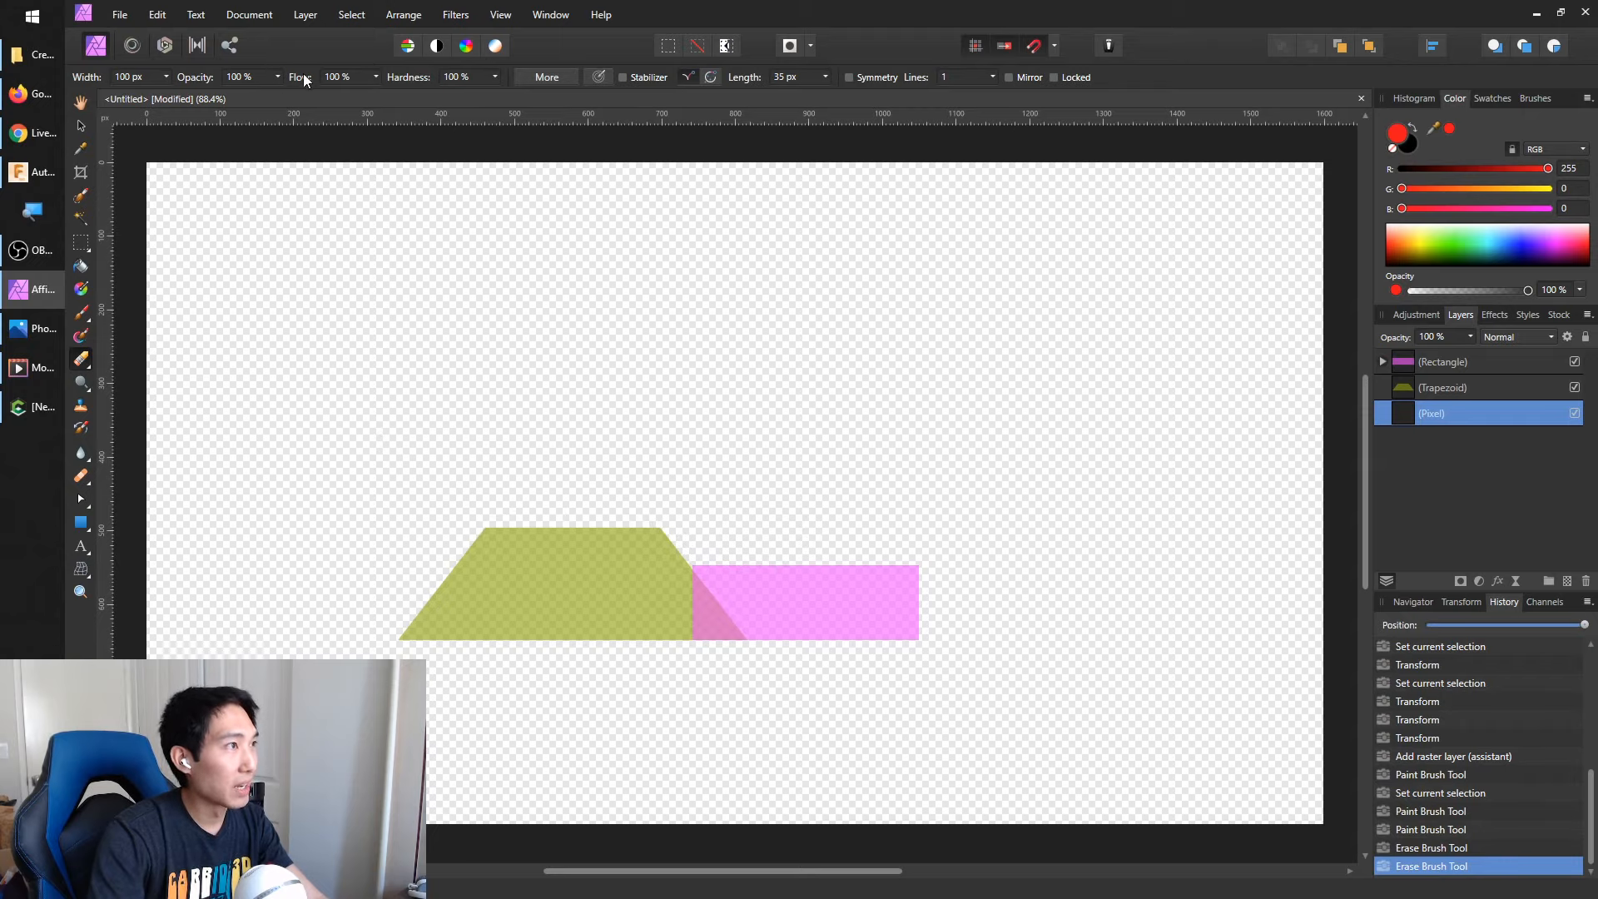
left_click(167, 77)
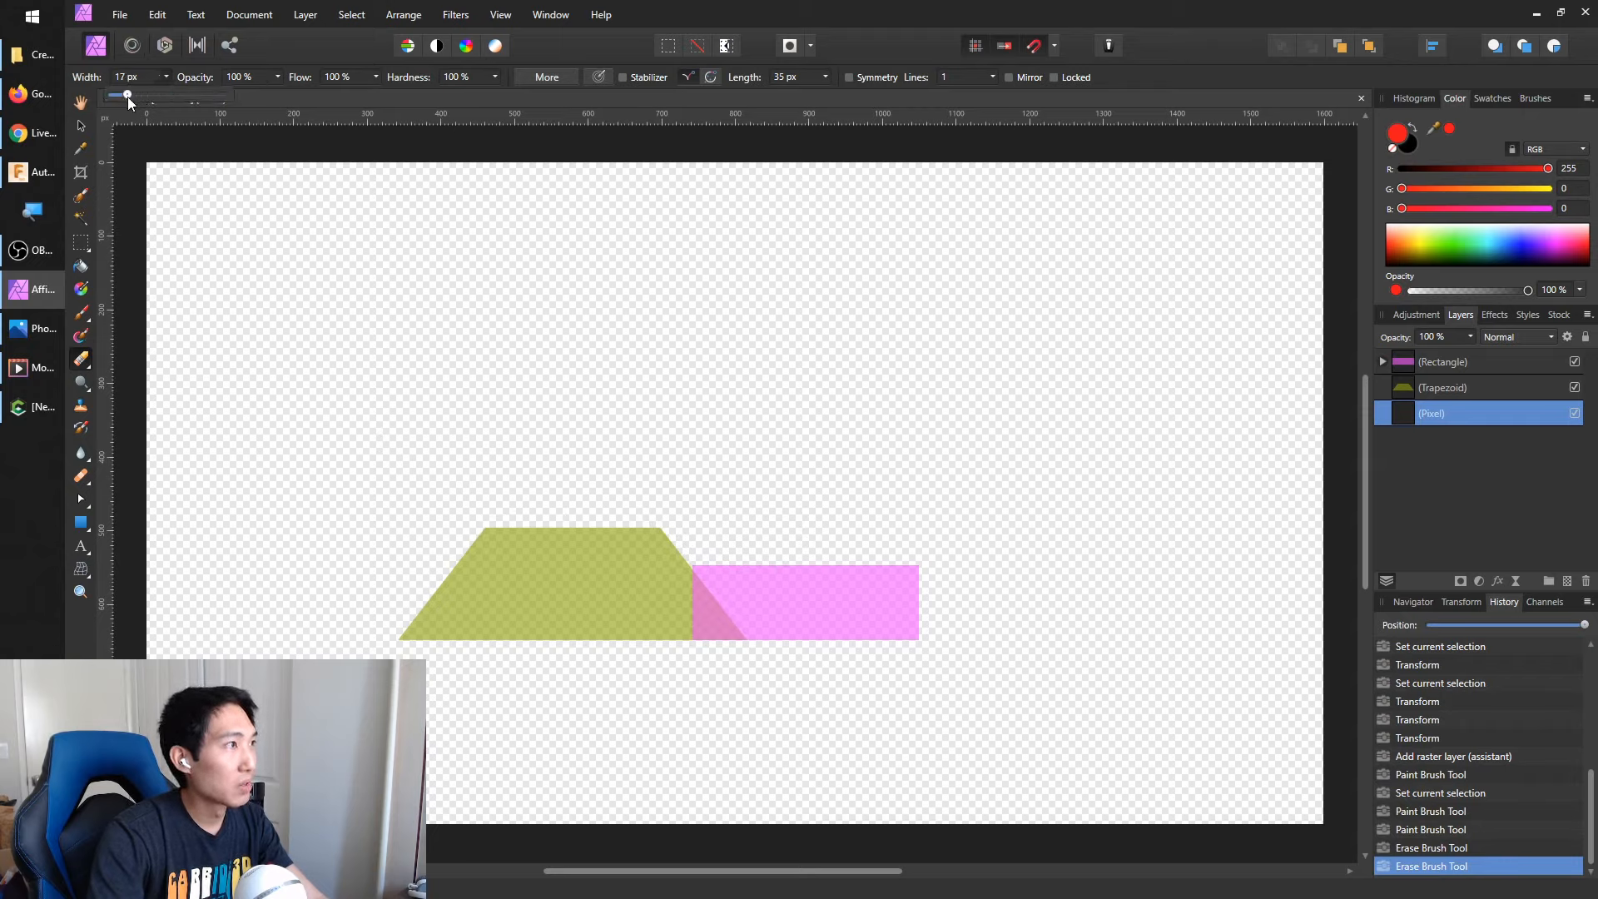
left_click(697, 438)
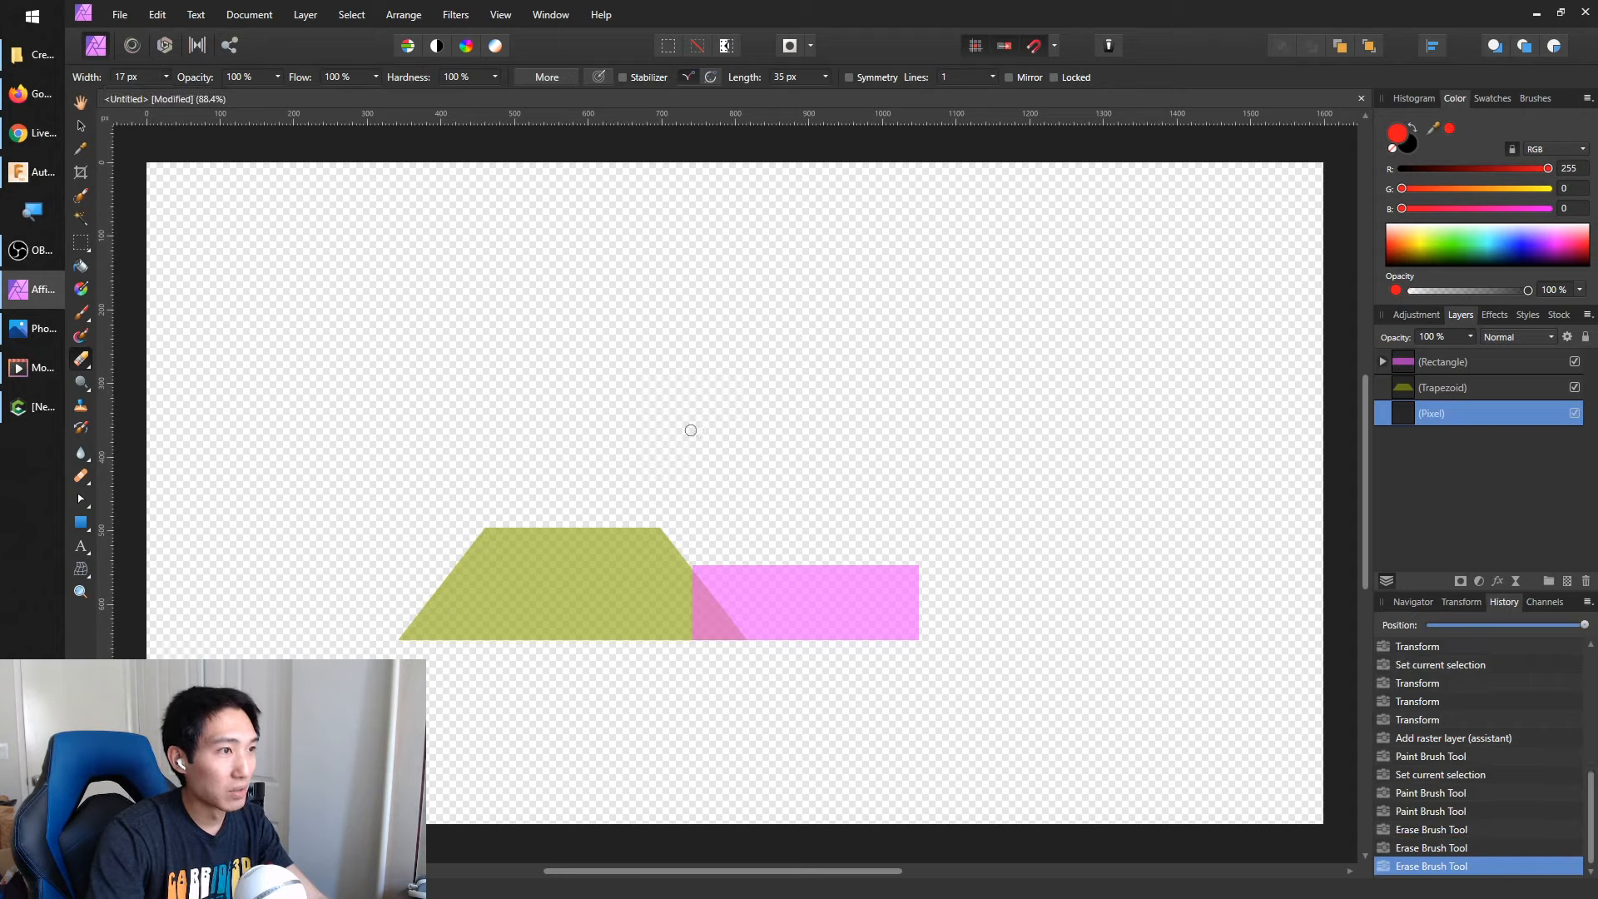
left_click(690, 430)
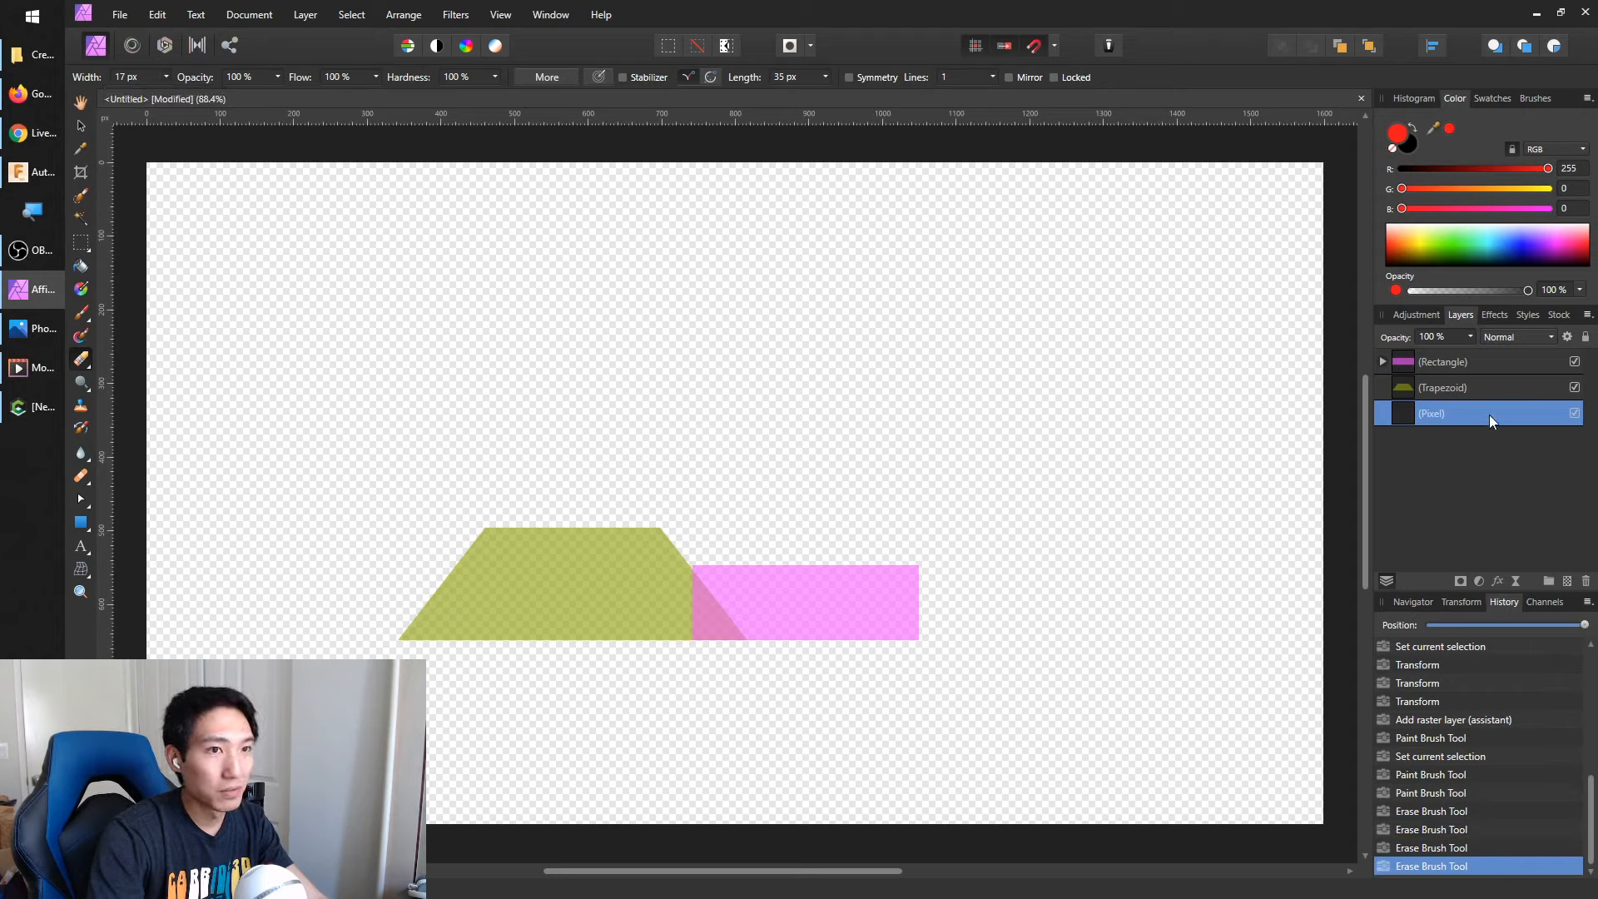
left_click(721, 447)
left_click(716, 509)
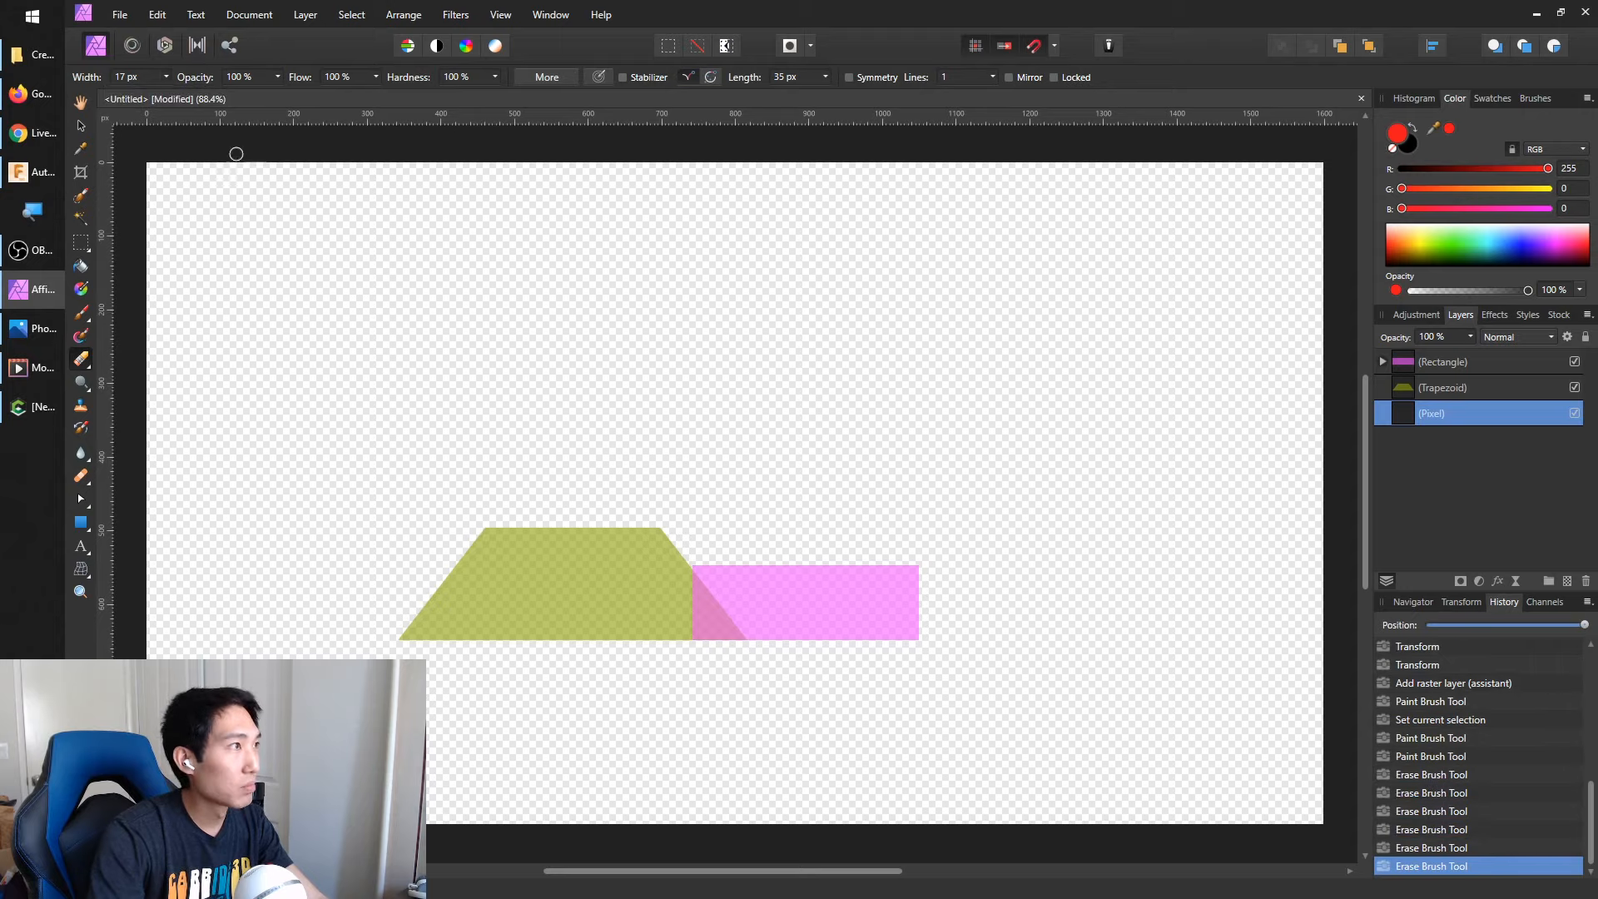
left_click(167, 76)
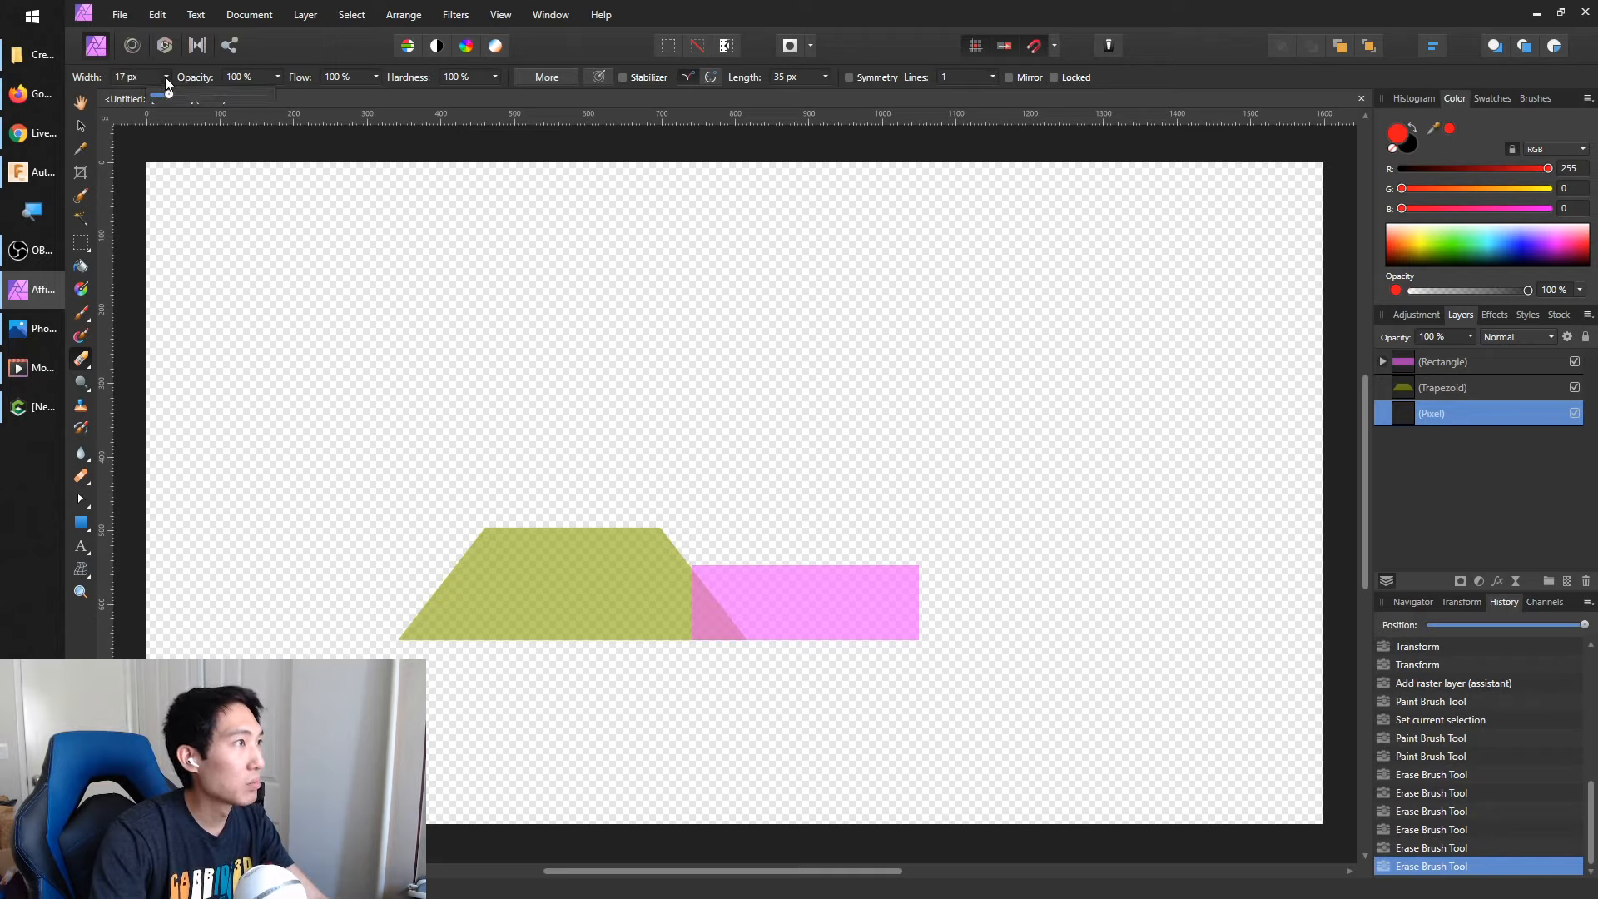
left_click(185, 95)
left_click(529, 291)
left_click(587, 402)
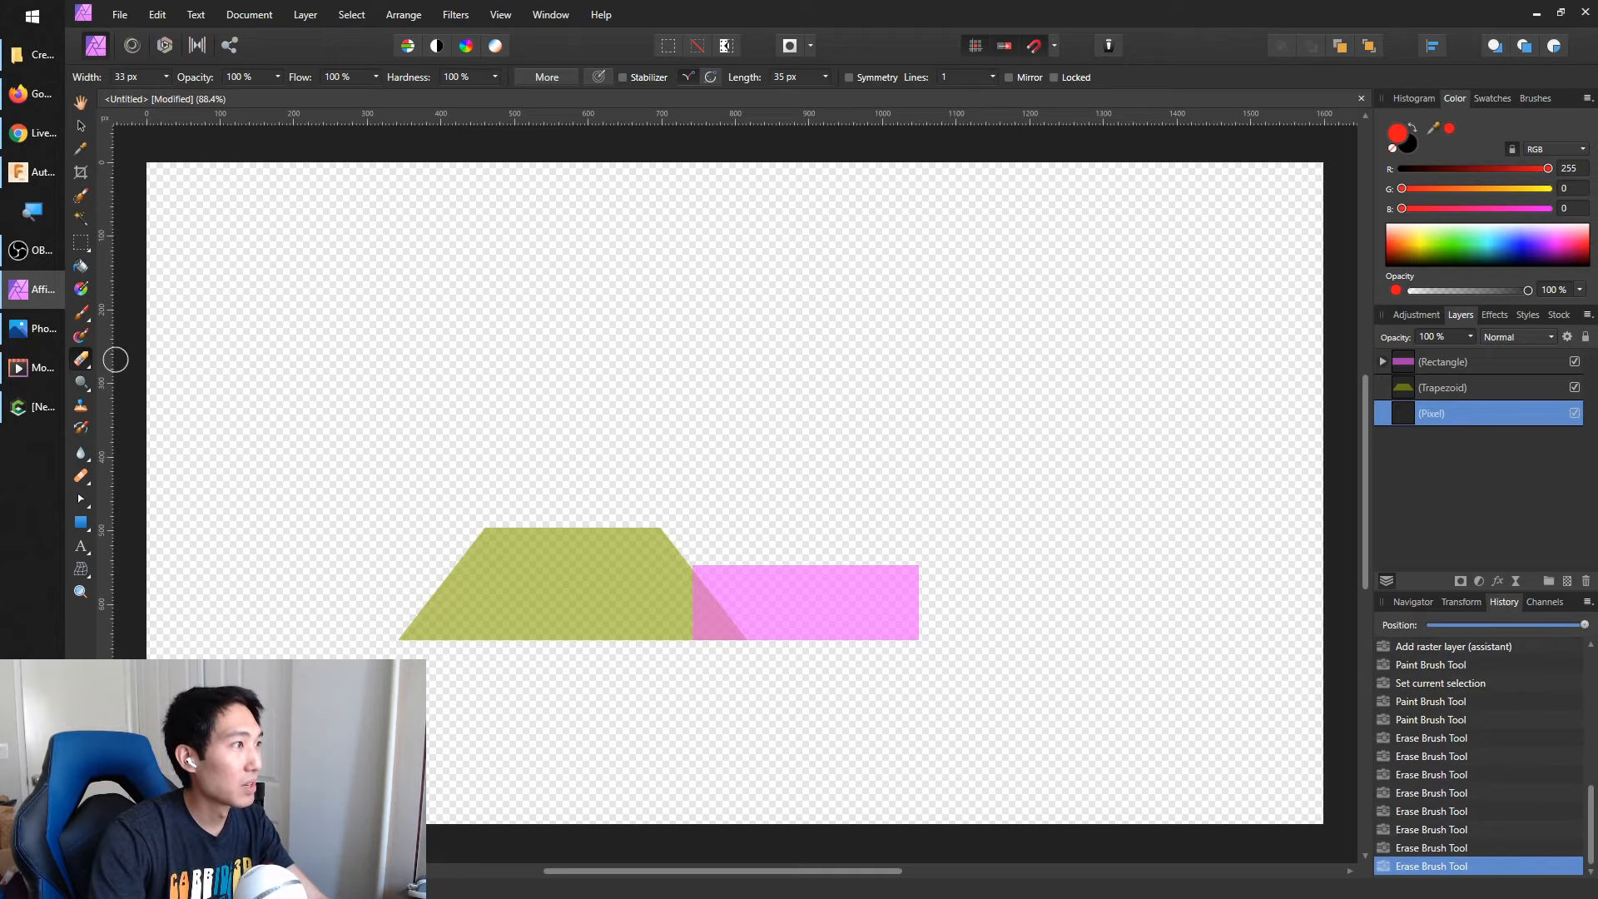
Switch to the Paint Brush, set its width to 13 px and test it with a dot above the shapes
left_click(81, 313)
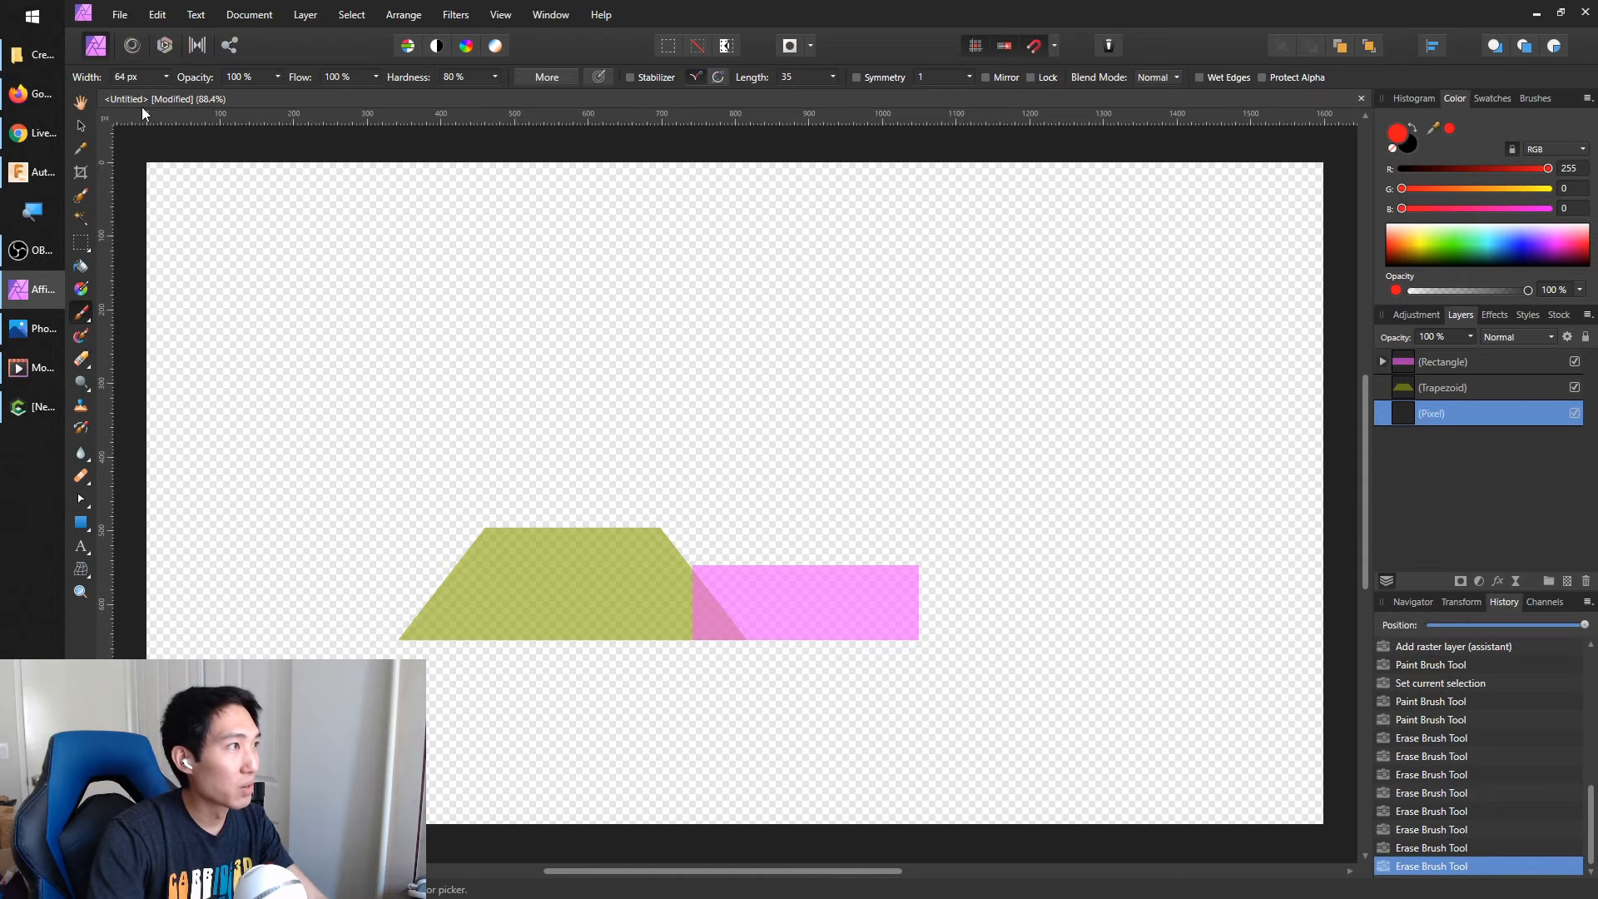
left_click(150, 79)
left_click(699, 407)
Paint a red arrow down to a short bar on the overlap's top edge, and another arrow pointing up from below
left_click_drag(699, 403, 707, 549)
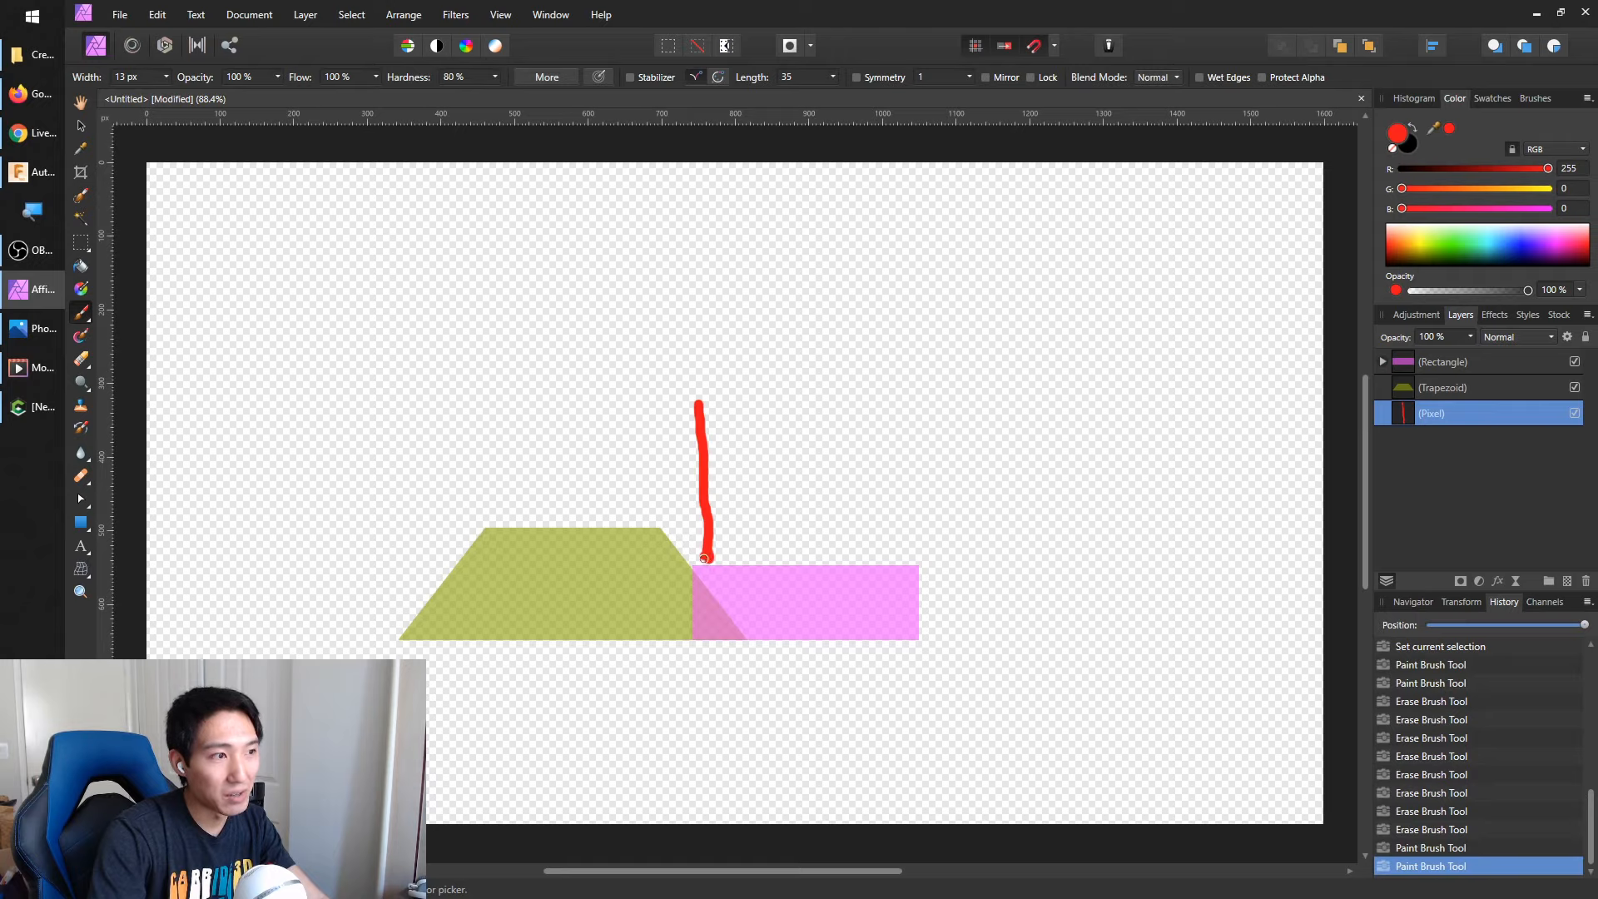
mouse_move(685, 543)
left_mouse_down()
mouse_move(708, 564)
mouse_move(723, 546)
mouse_move(716, 566)
left_mouse_up()
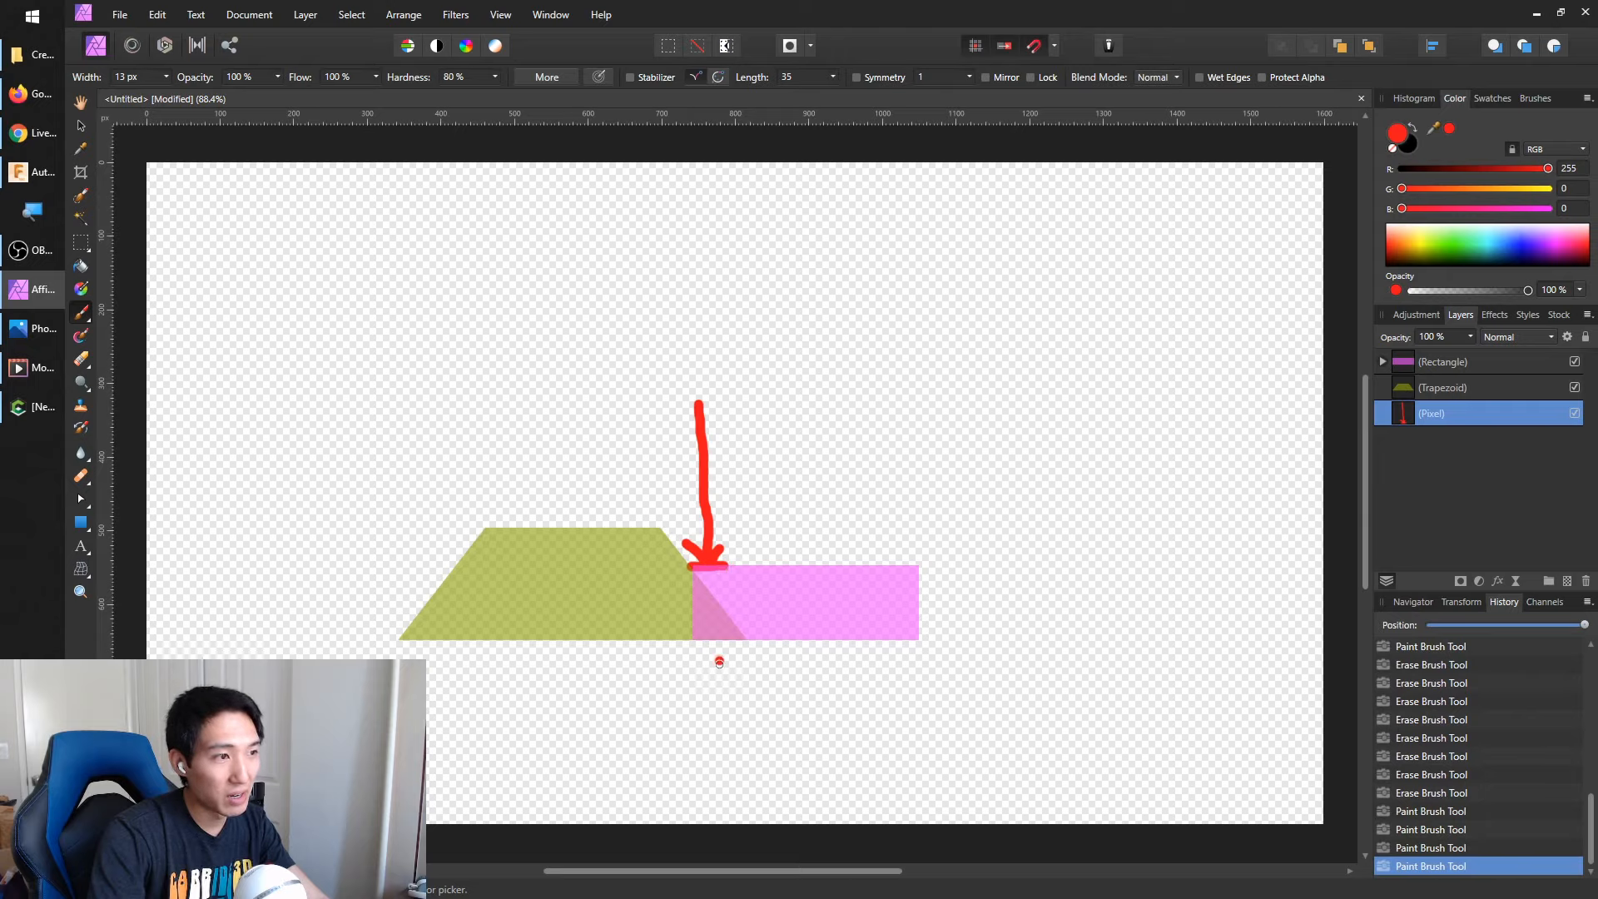
mouse_move(706, 689)
left_mouse_down()
mouse_move(713, 586)
mouse_move(726, 614)
left_mouse_up()
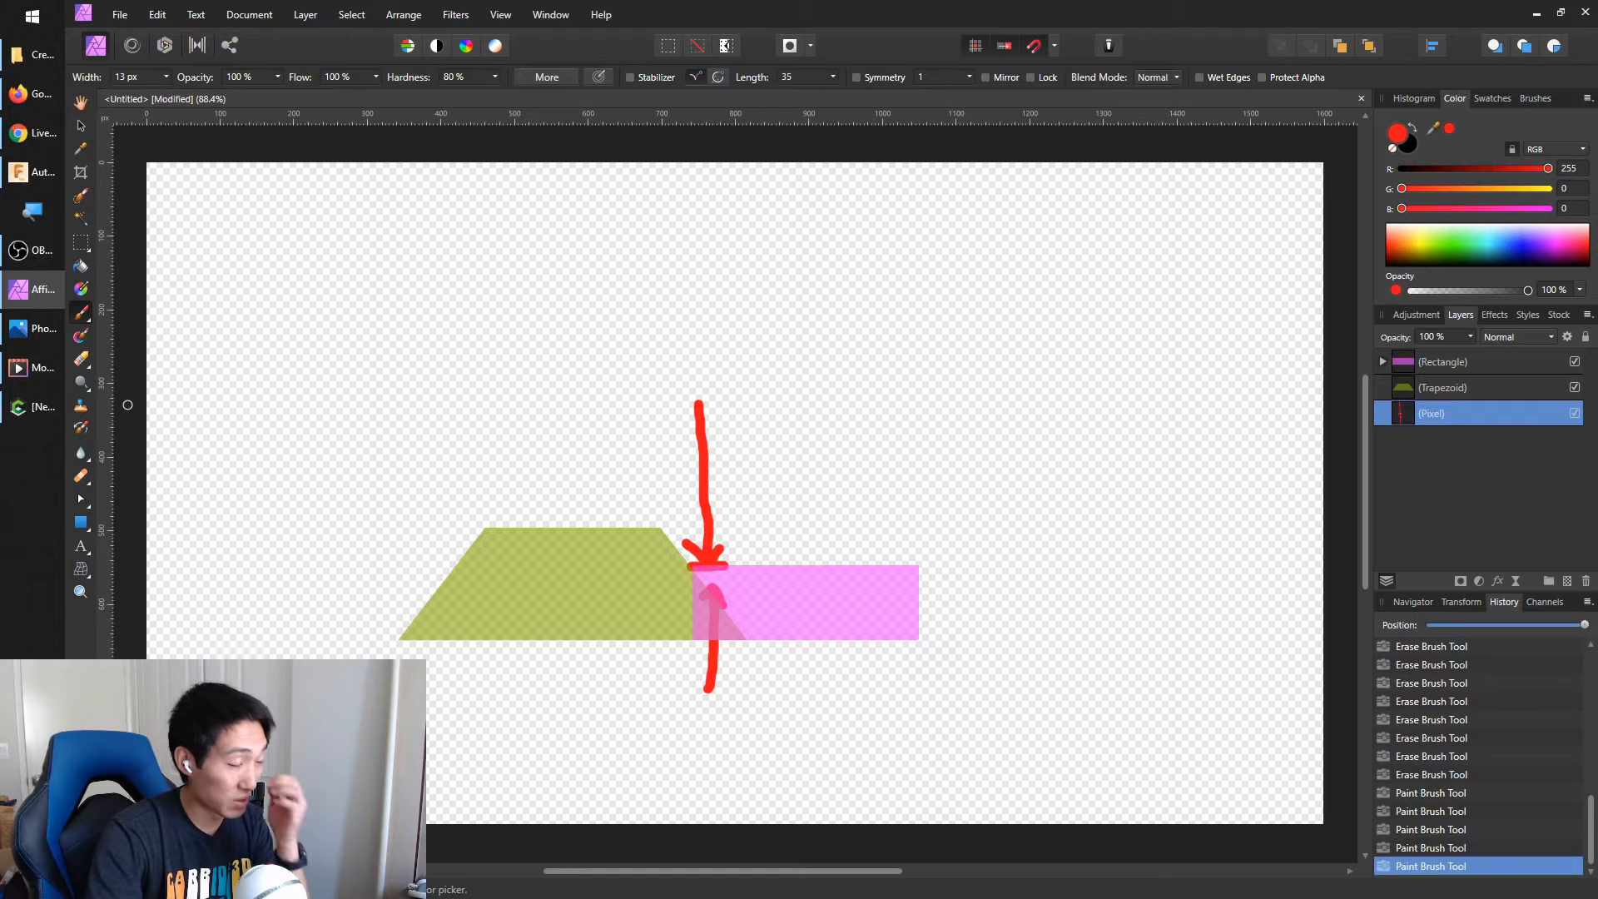
Switch to Carbide Create and view the merge modes available for the component
left_click(33, 406)
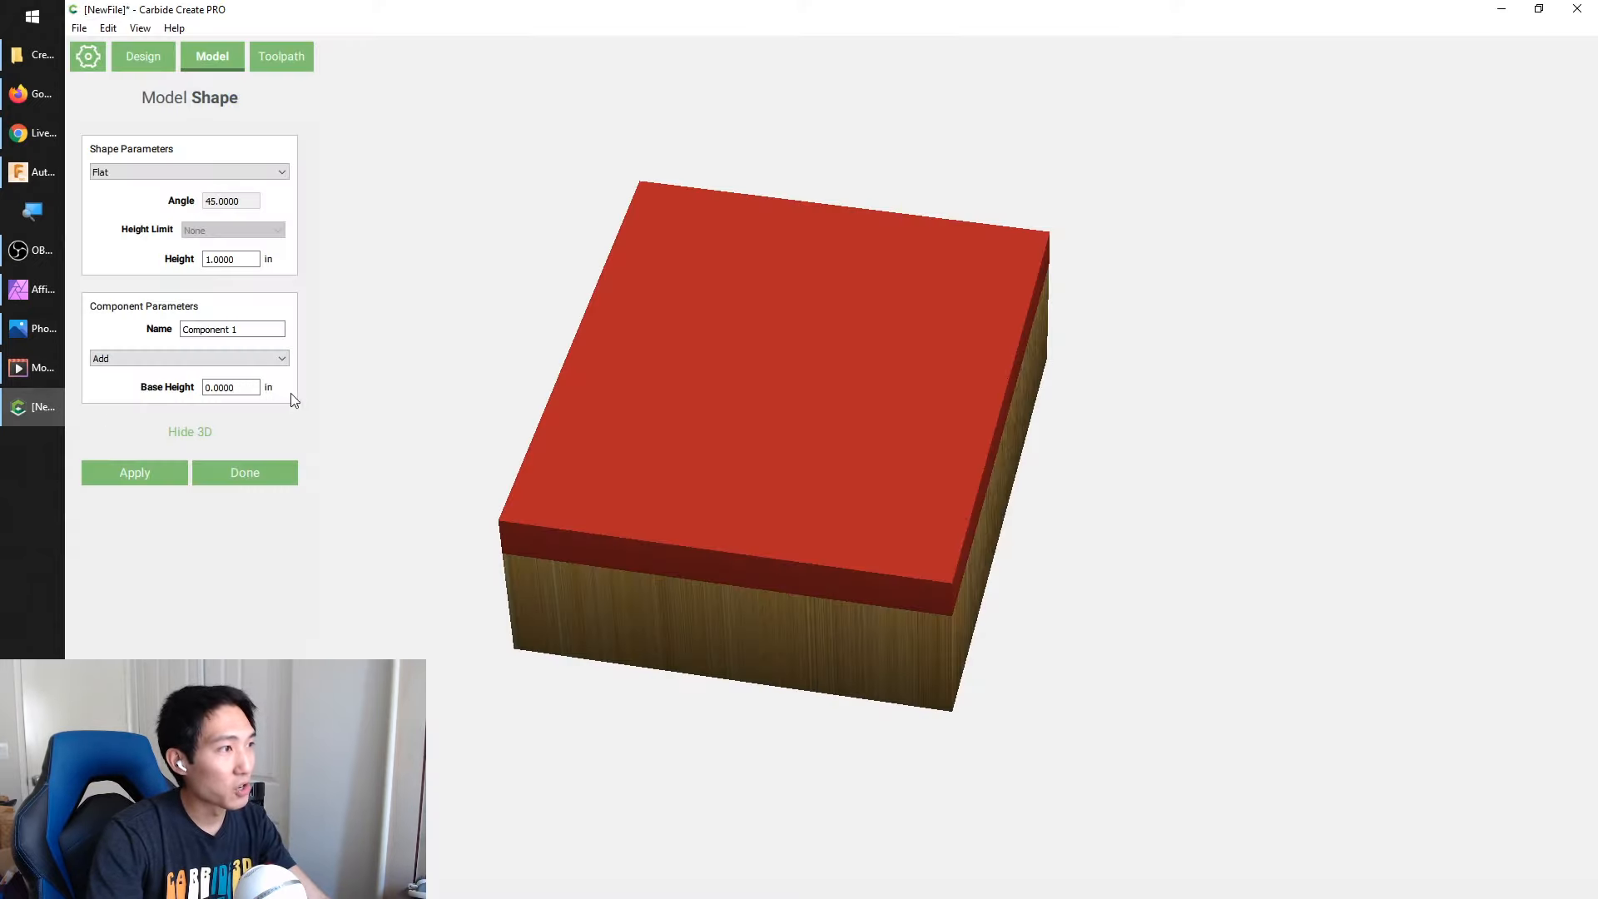
left_click(261, 362)
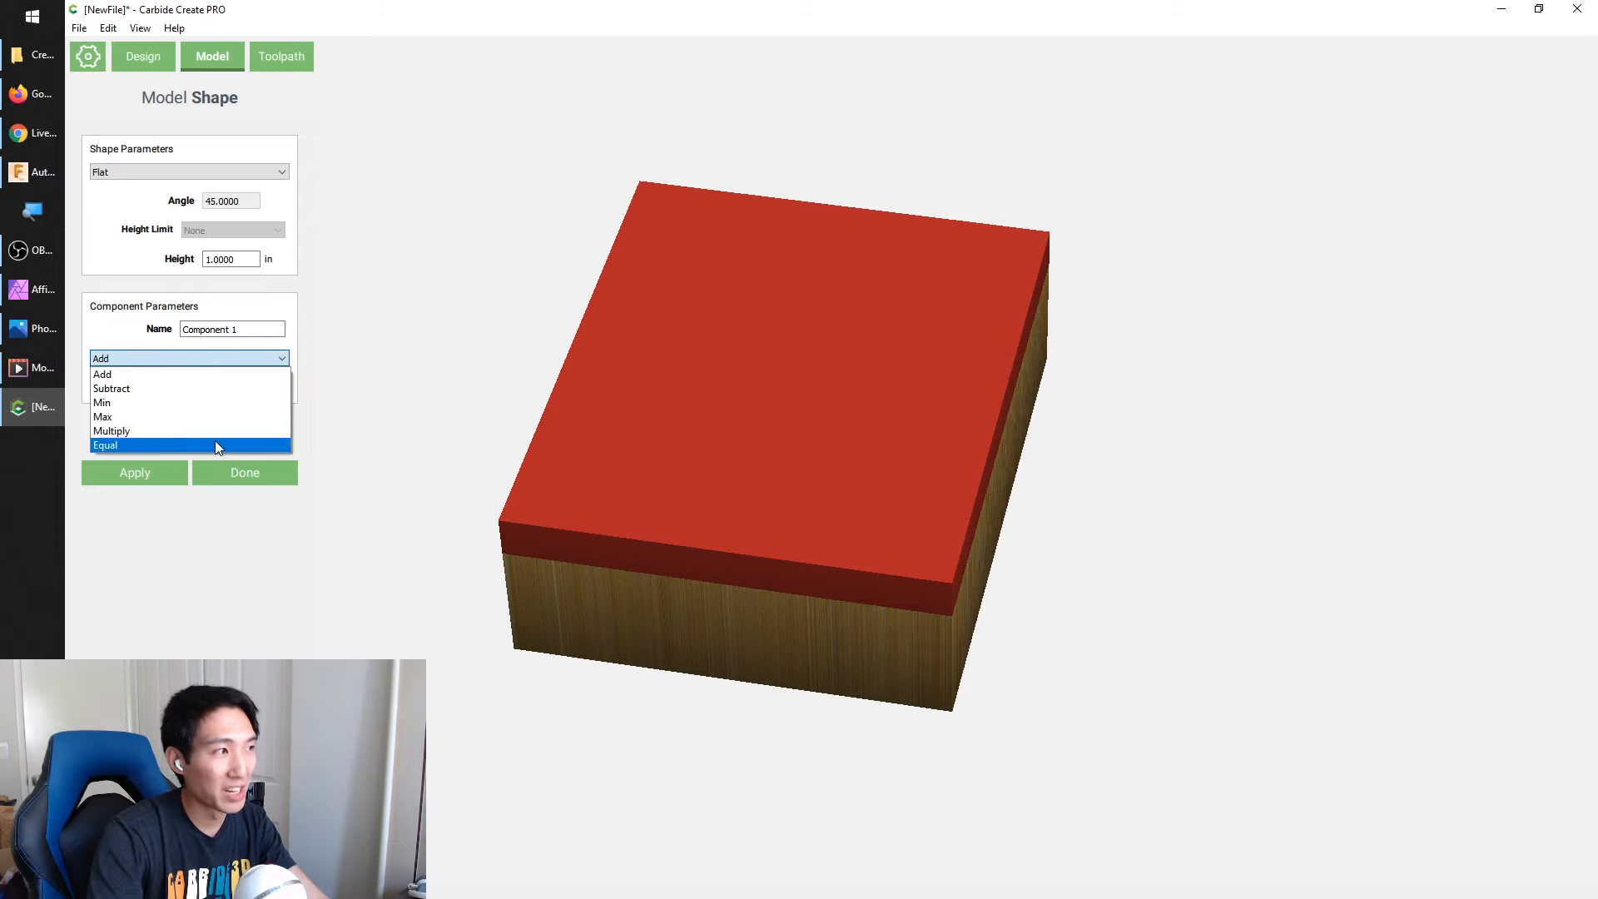
mouse_move(40, 290)
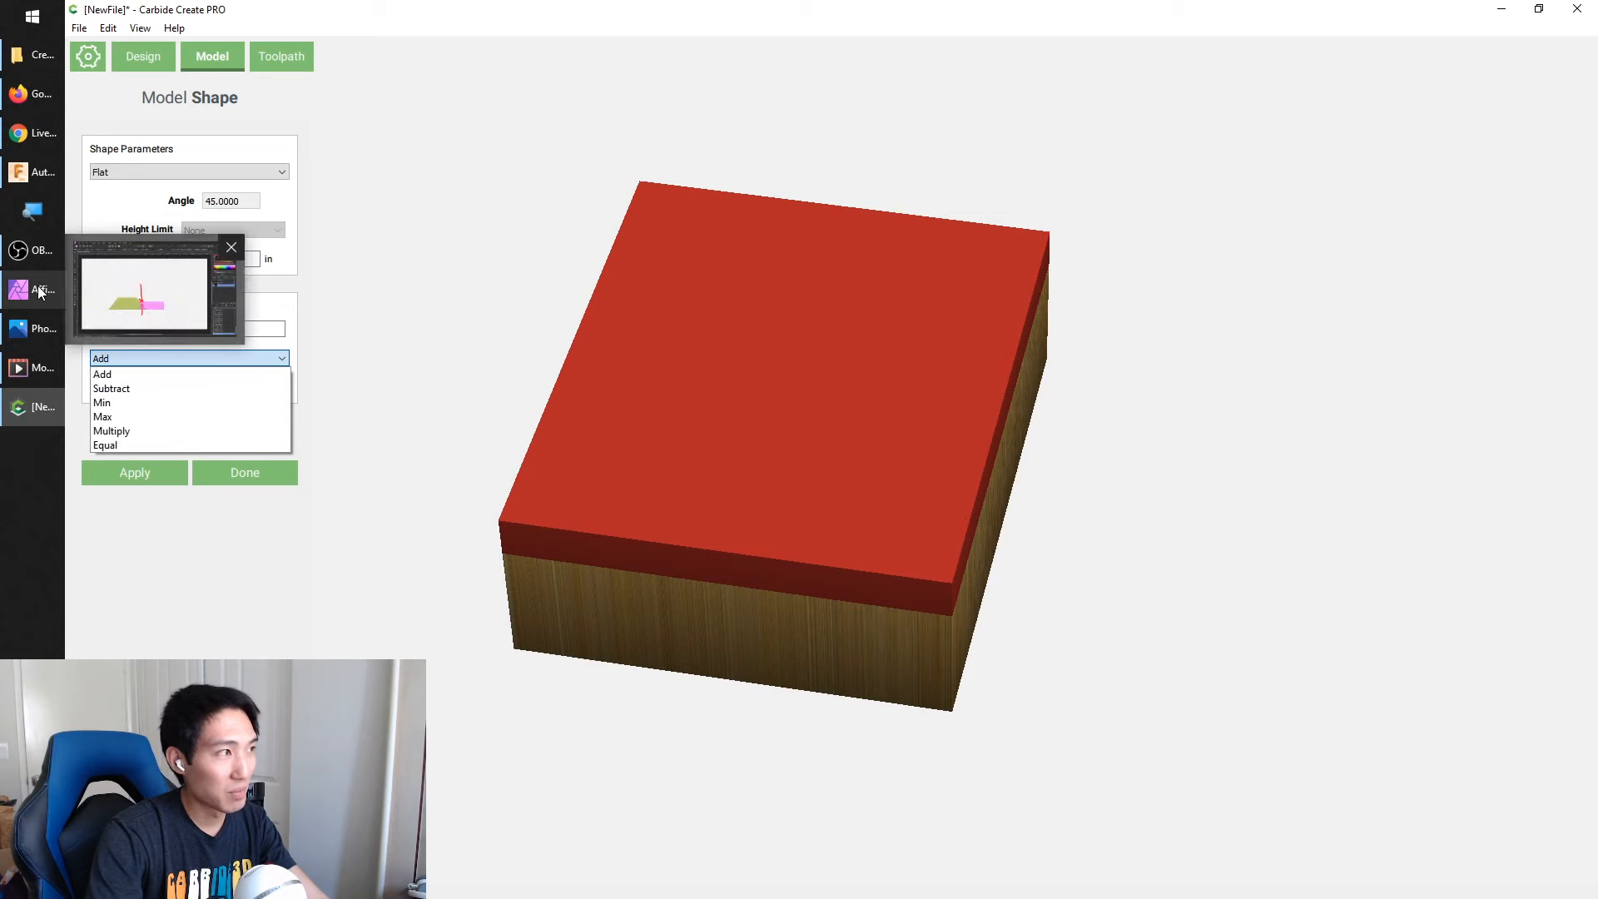
Return to Affinity Photo, undo the arrow strokes and paint a red outline around the pink rectangle, emphasising its top edge
left_click(34, 289)
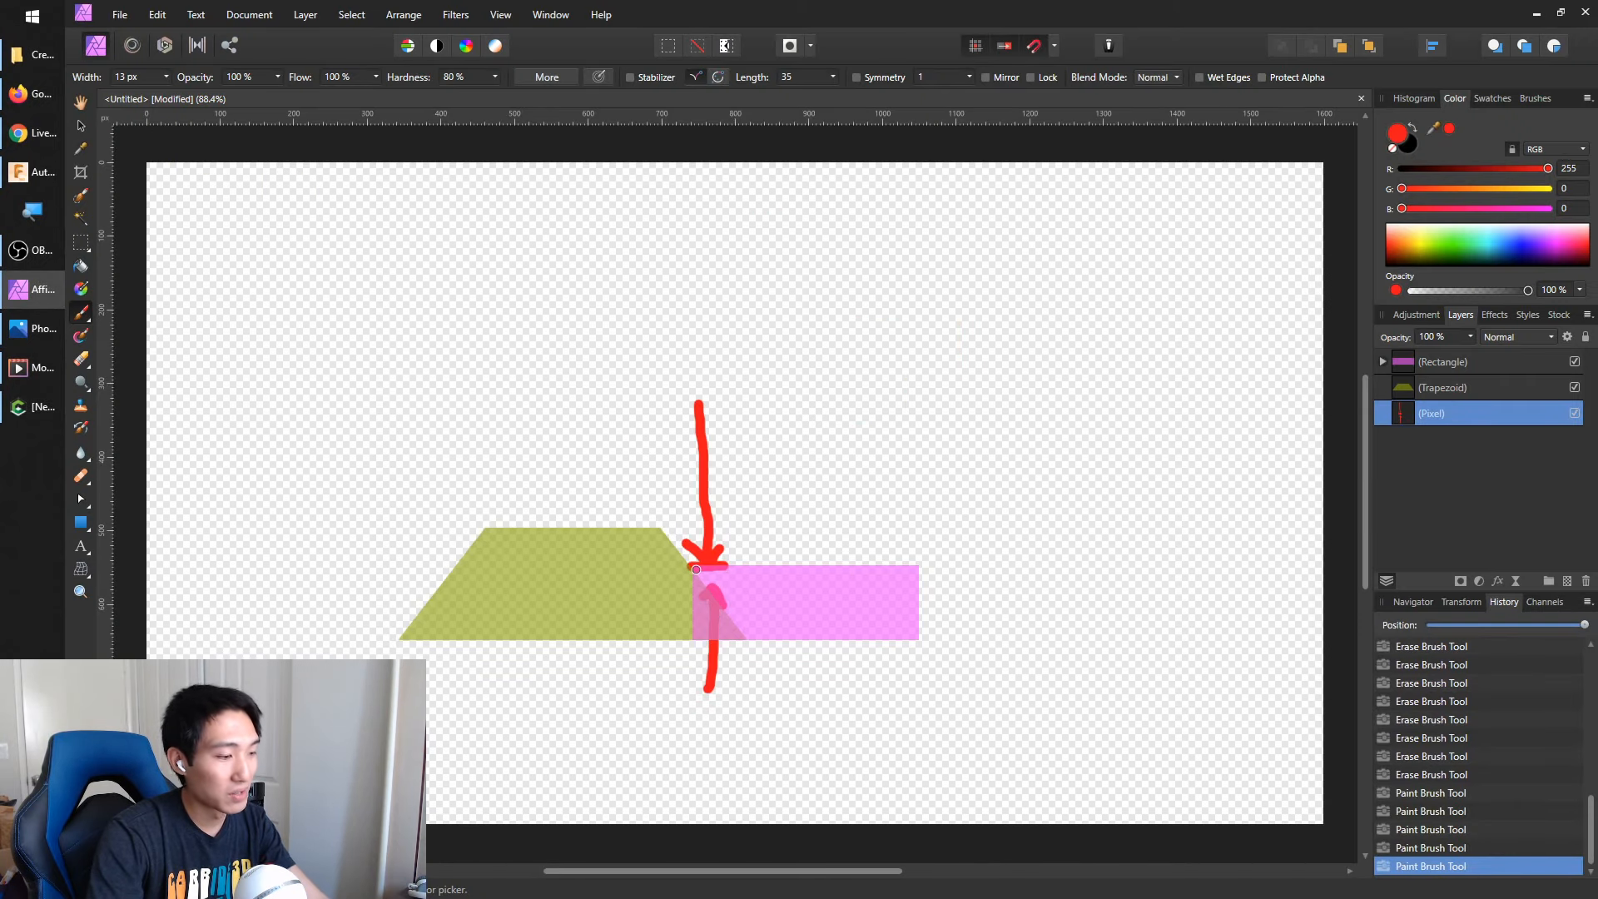
key("ctrl+z")
key("ctrl+z")
key("ctrl+z")
key("ctrl+z")
mouse_move(696, 570)
left_mouse_down()
mouse_move(907, 566)
mouse_move(921, 624)
mouse_move(703, 639)
mouse_move(687, 563)
left_mouse_up()
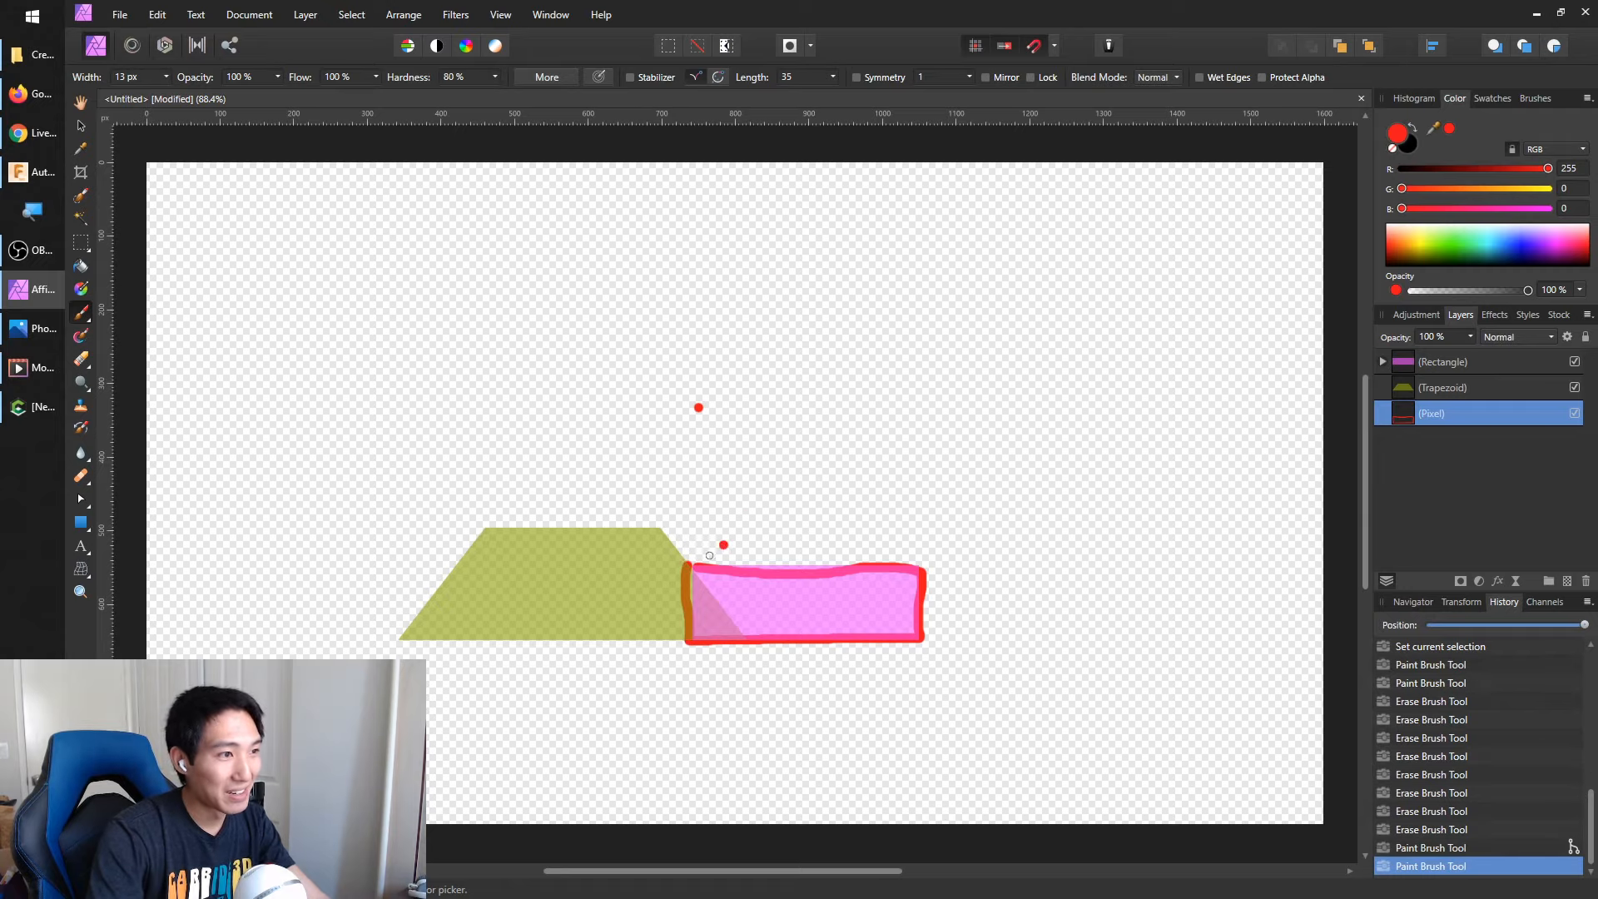
mouse_move(689, 566)
left_mouse_down()
mouse_move(872, 565)
mouse_move(666, 562)
mouse_move(908, 557)
mouse_move(930, 622)
left_mouse_up()
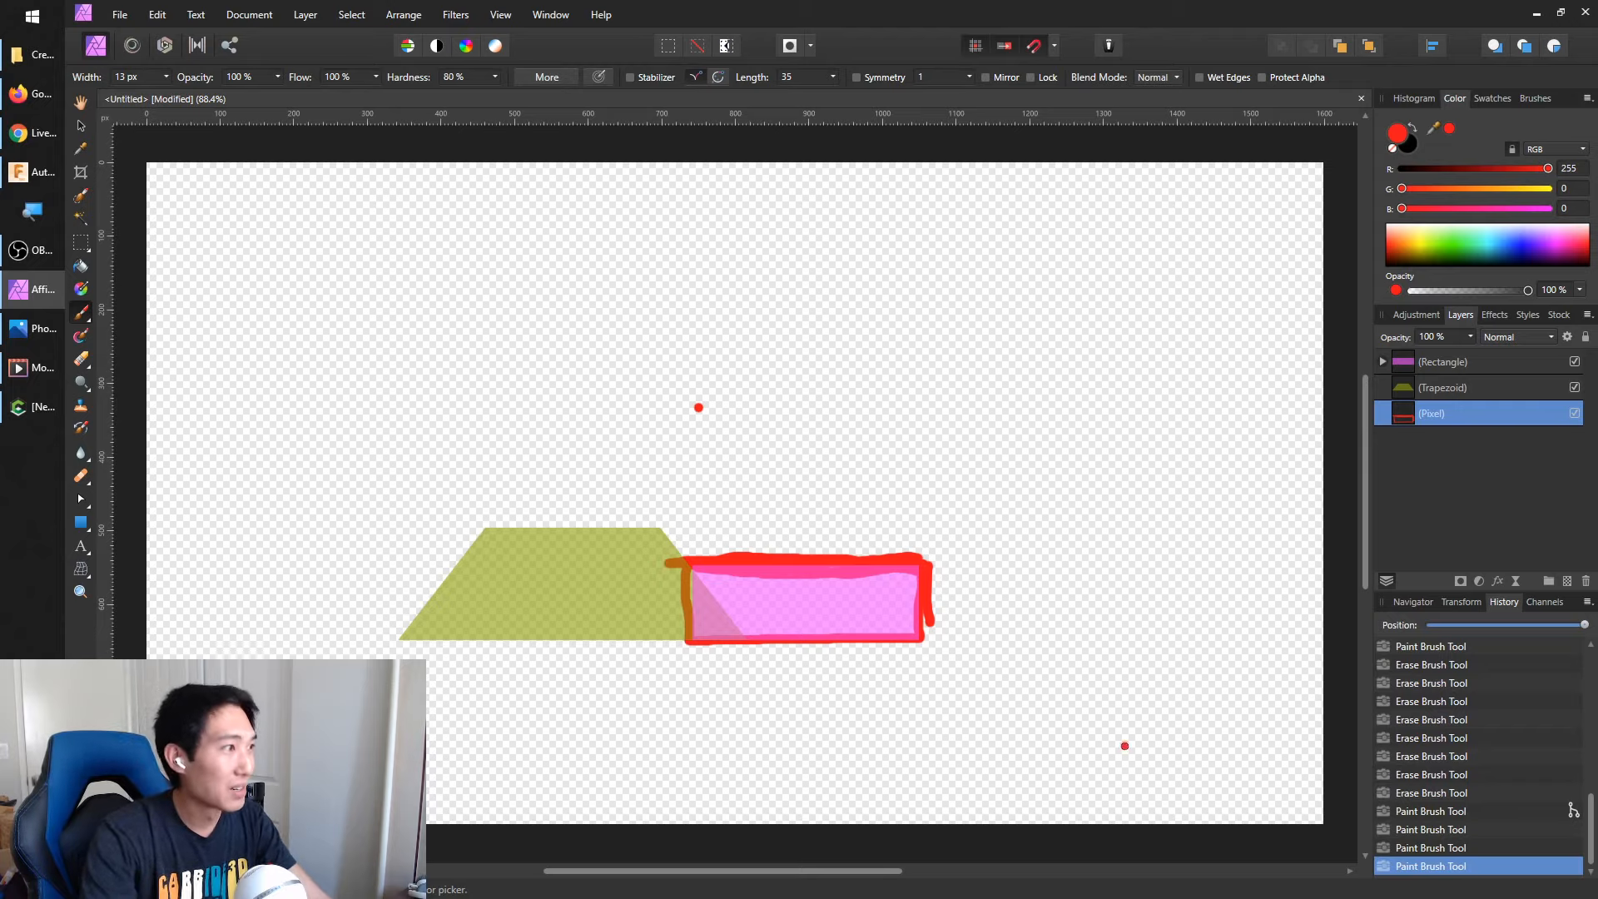
Switch to Carbide Create and delete the rectangle vector from the design
left_click(34, 406)
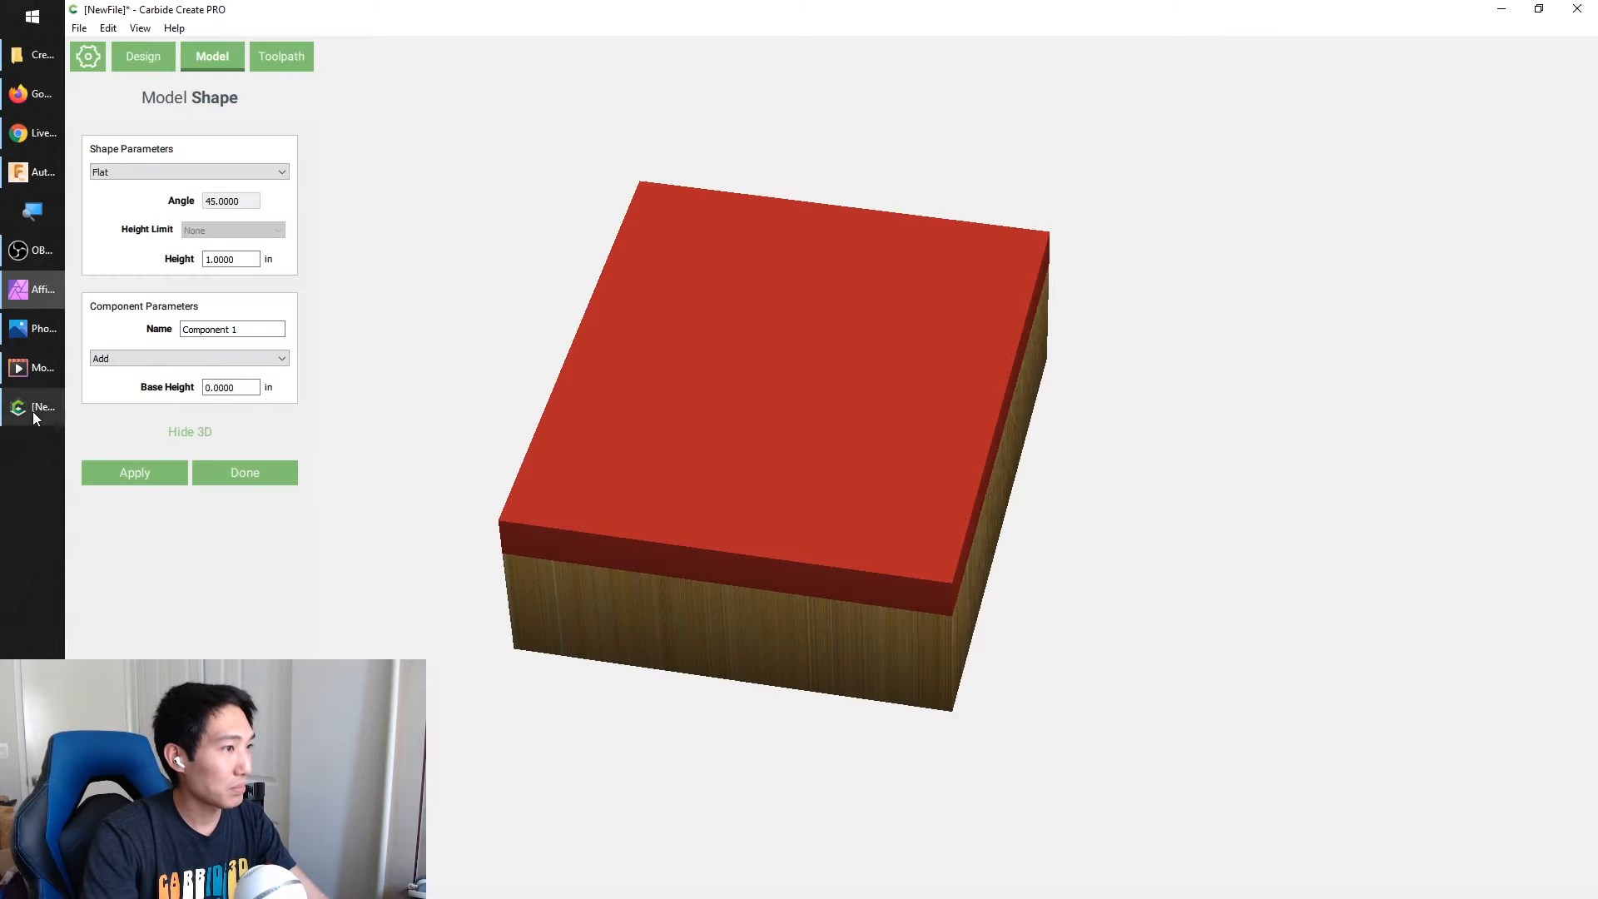
left_click(140, 56)
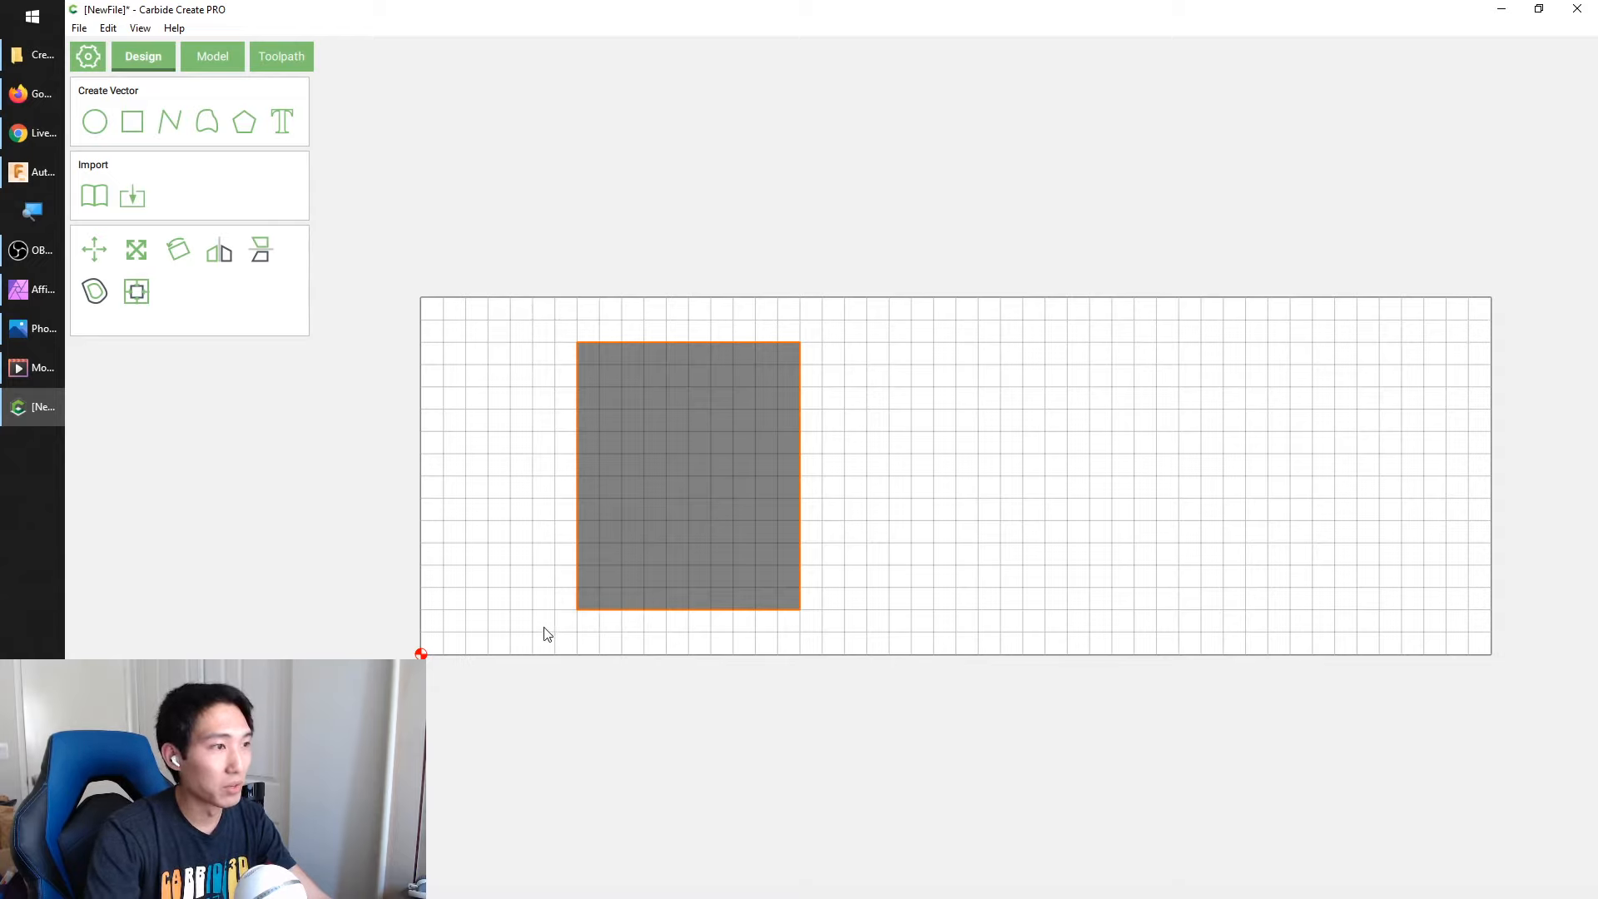
left_click_drag(524, 326, 906, 677)
left_click(934, 641)
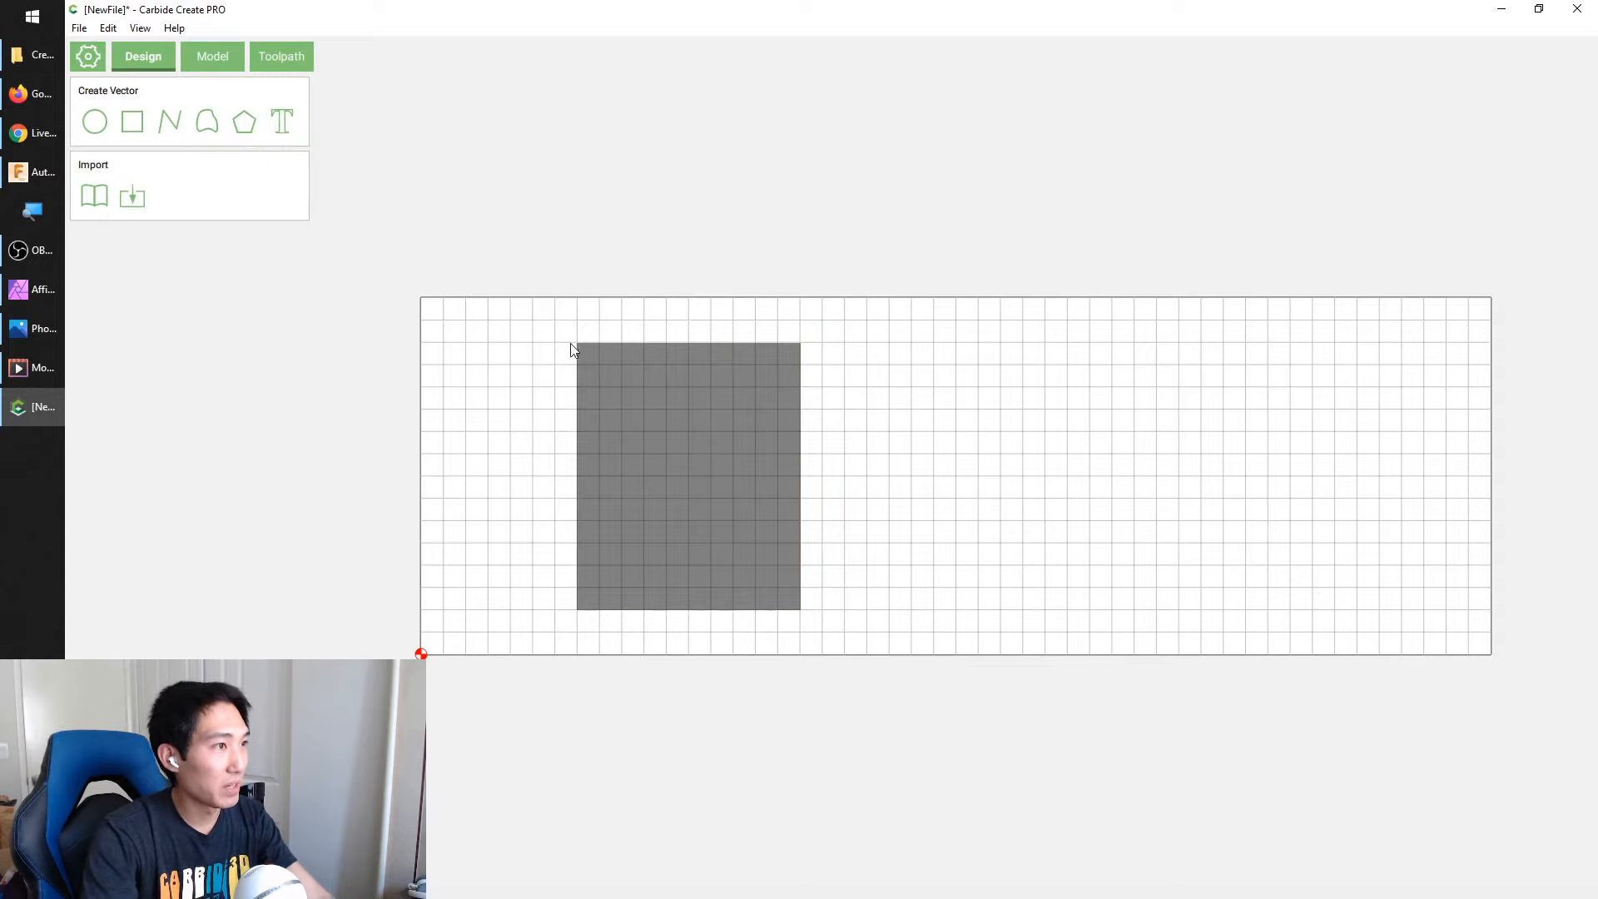
Close the shape settings and delete Component 1 from the model
left_click(212, 57)
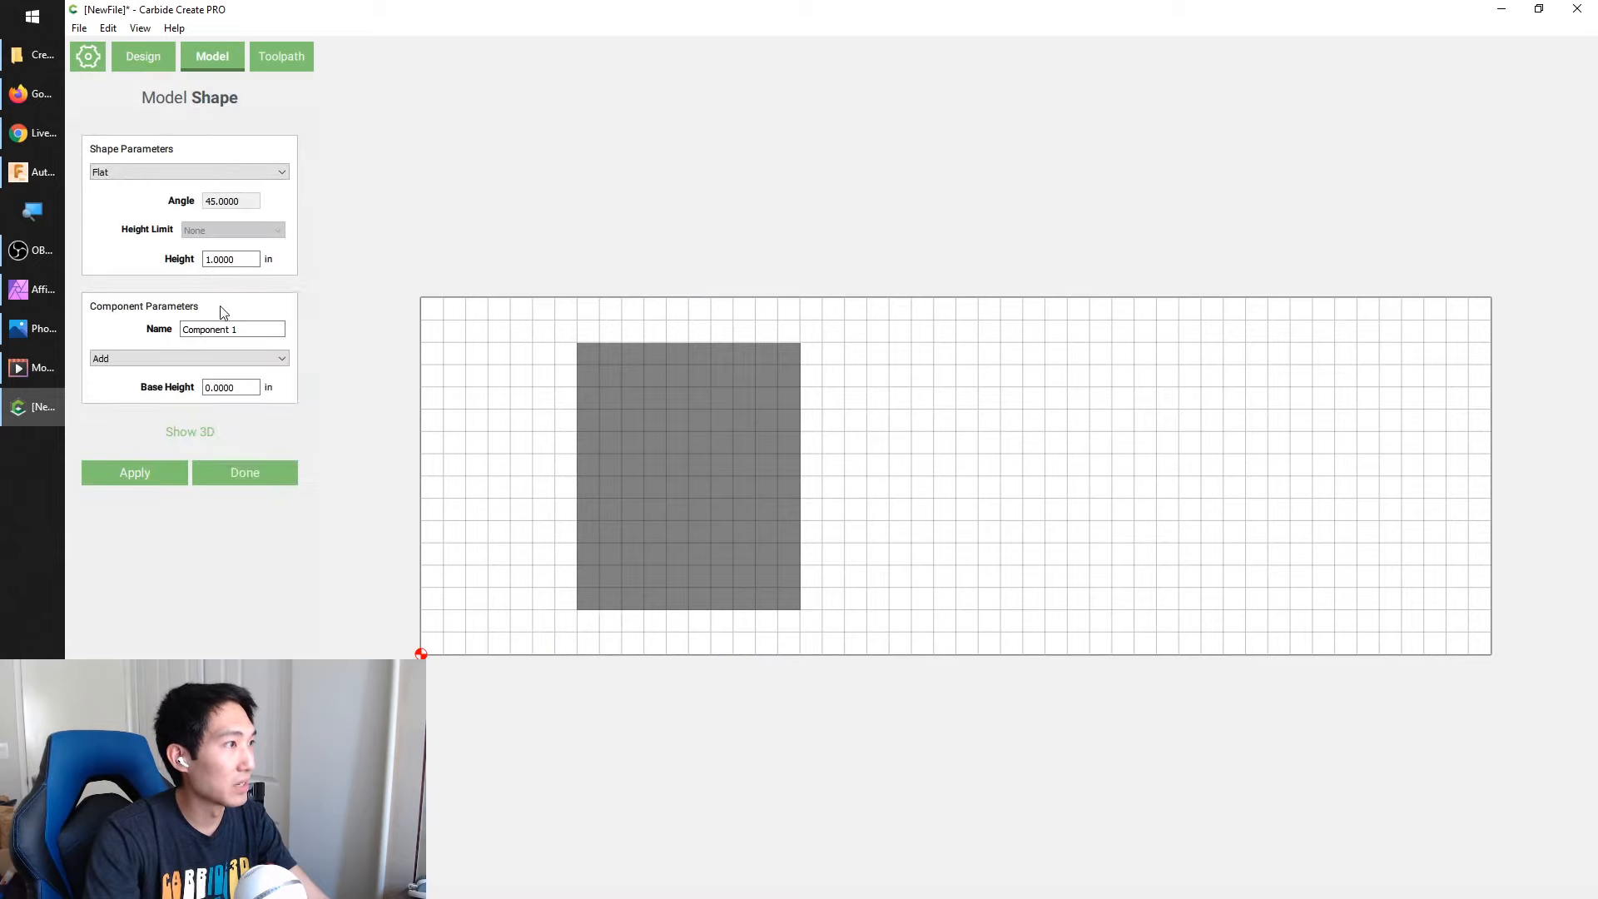
left_click(248, 479)
right_click(177, 204)
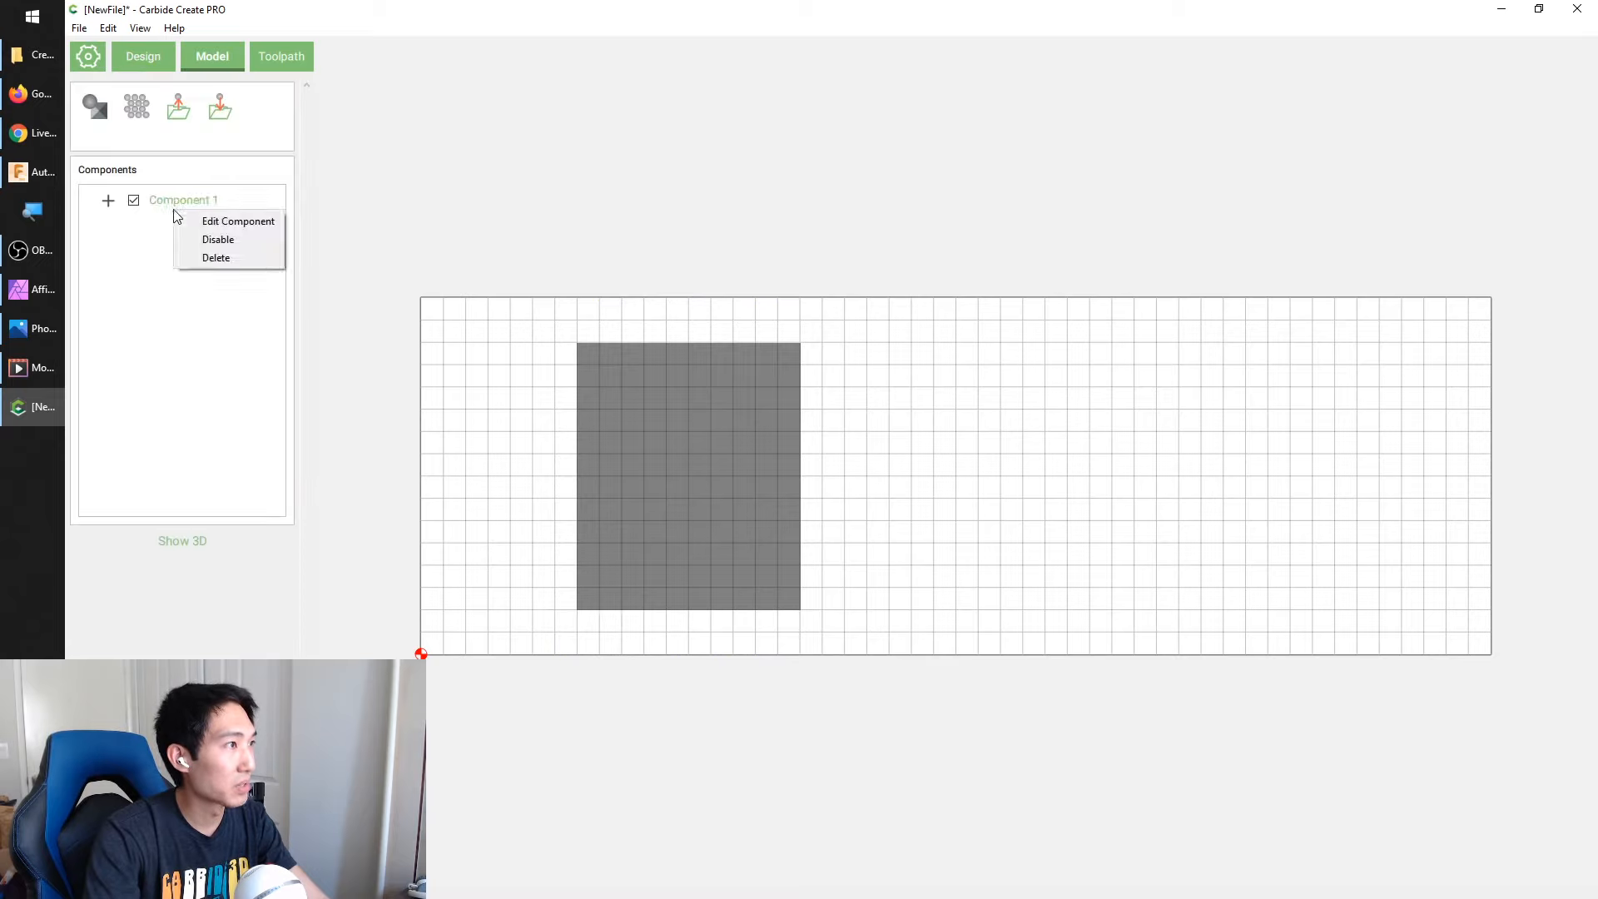
left_click(219, 256)
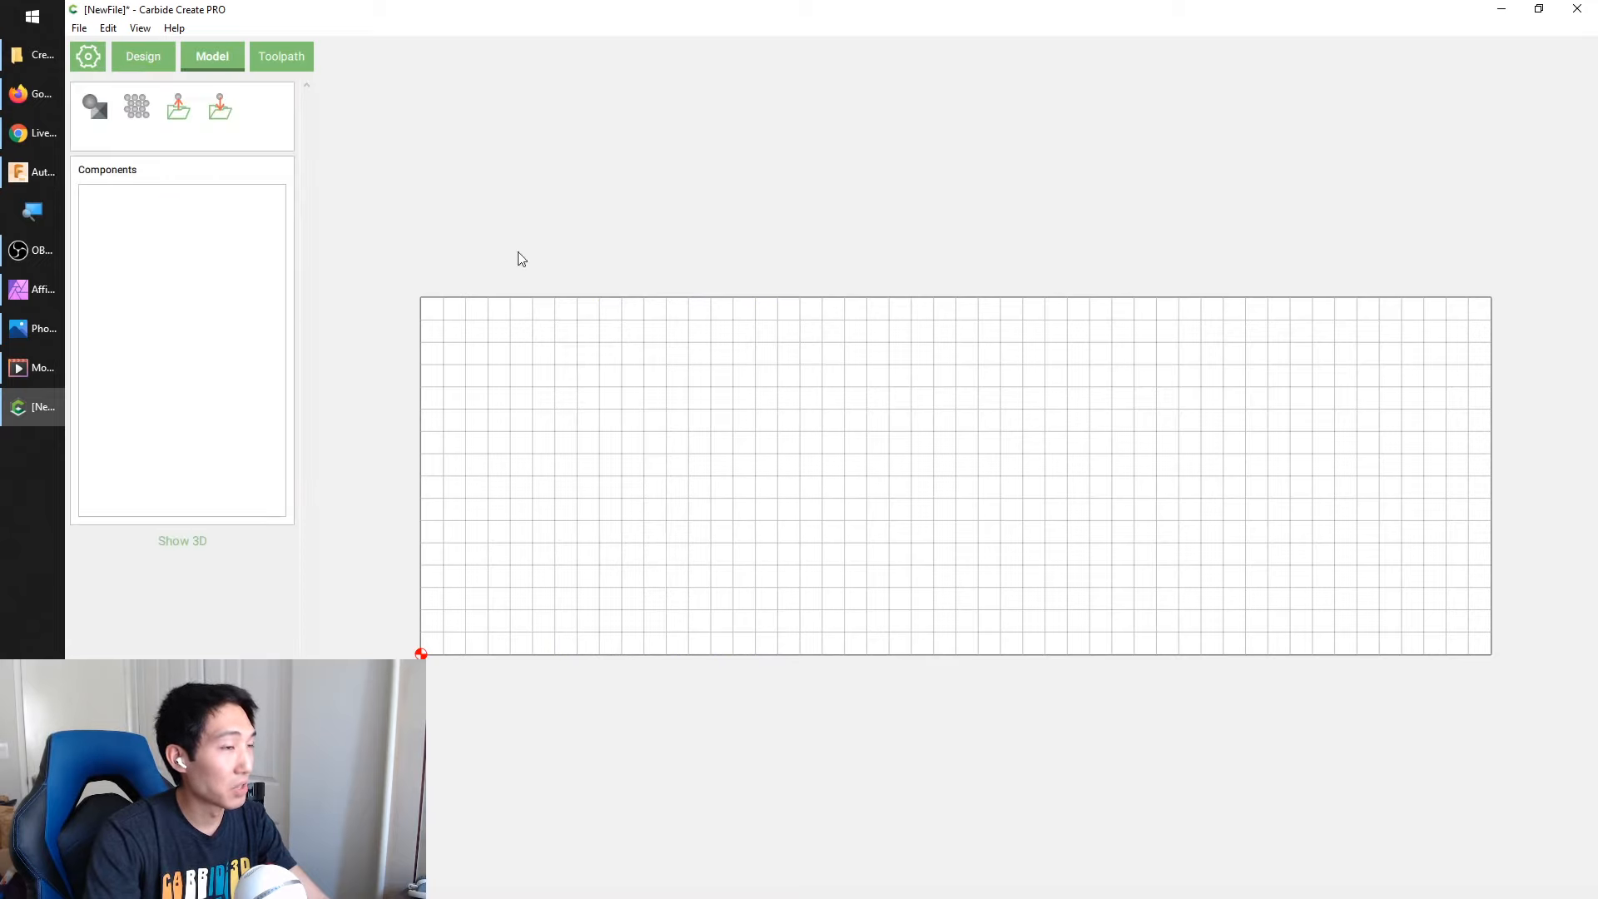
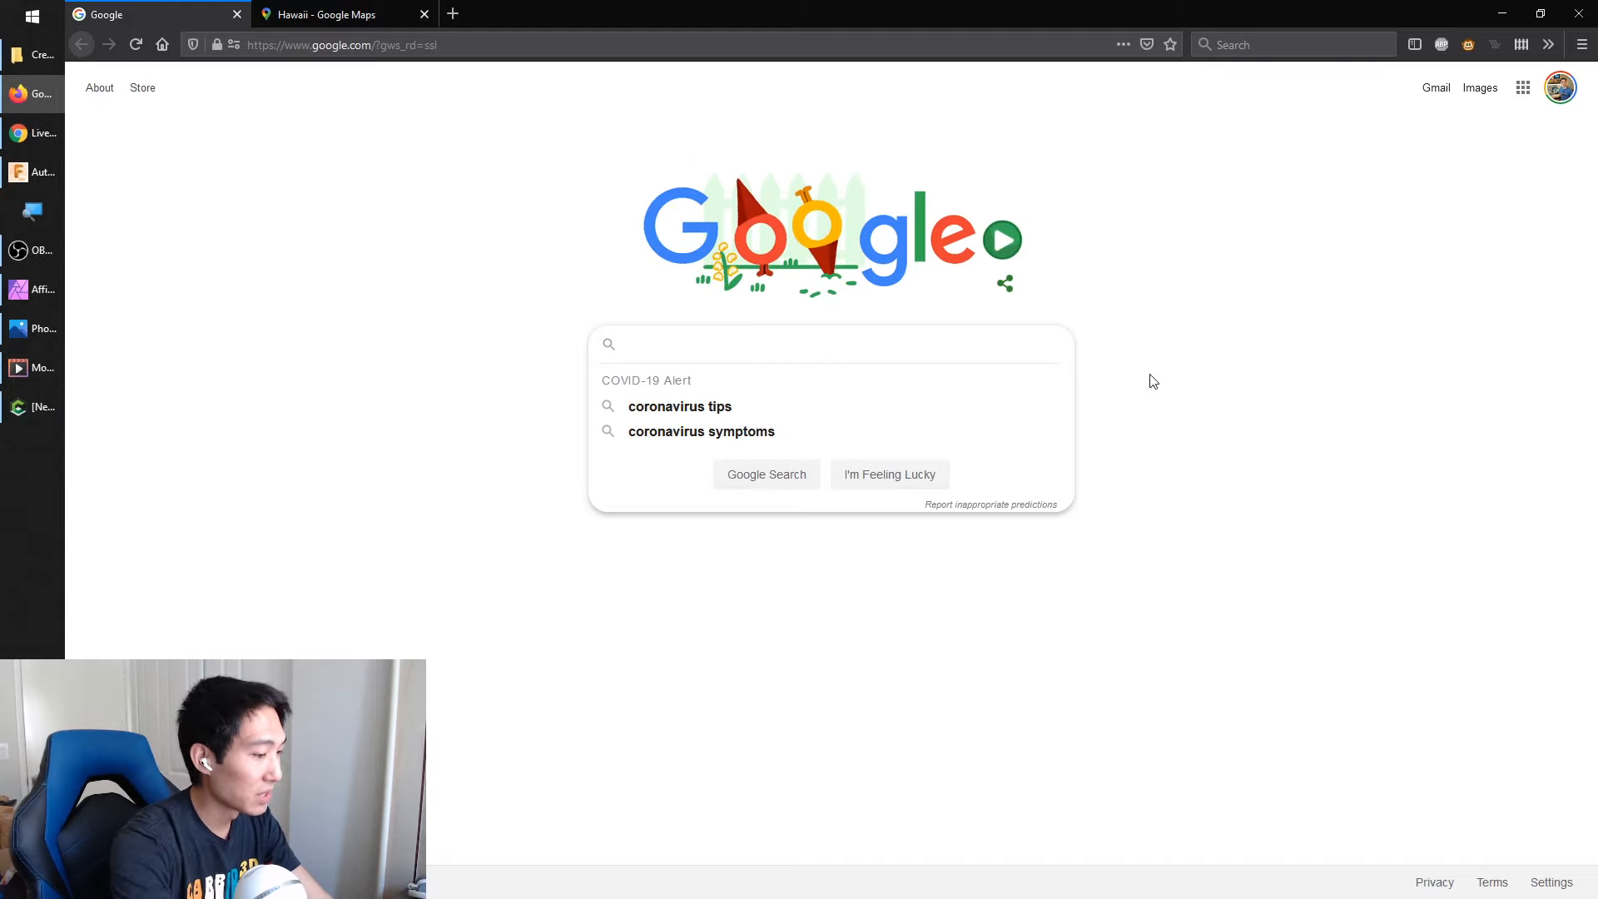
Search Google Images for "water texture height map" and examine the first grayscale wave result
type("water ")
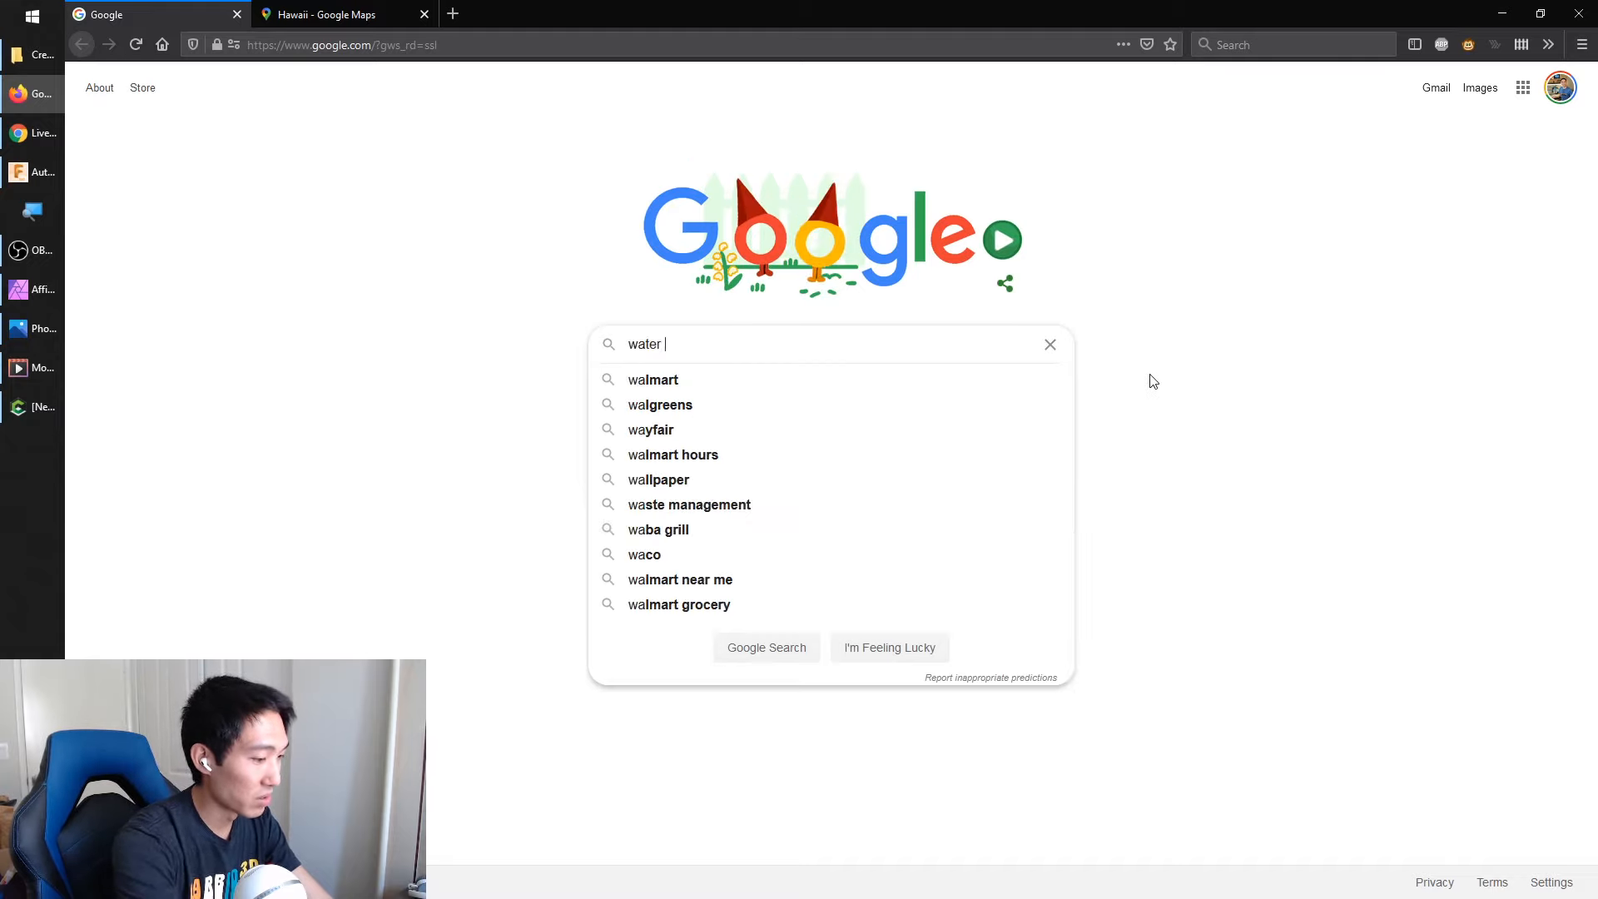
type("texture h")
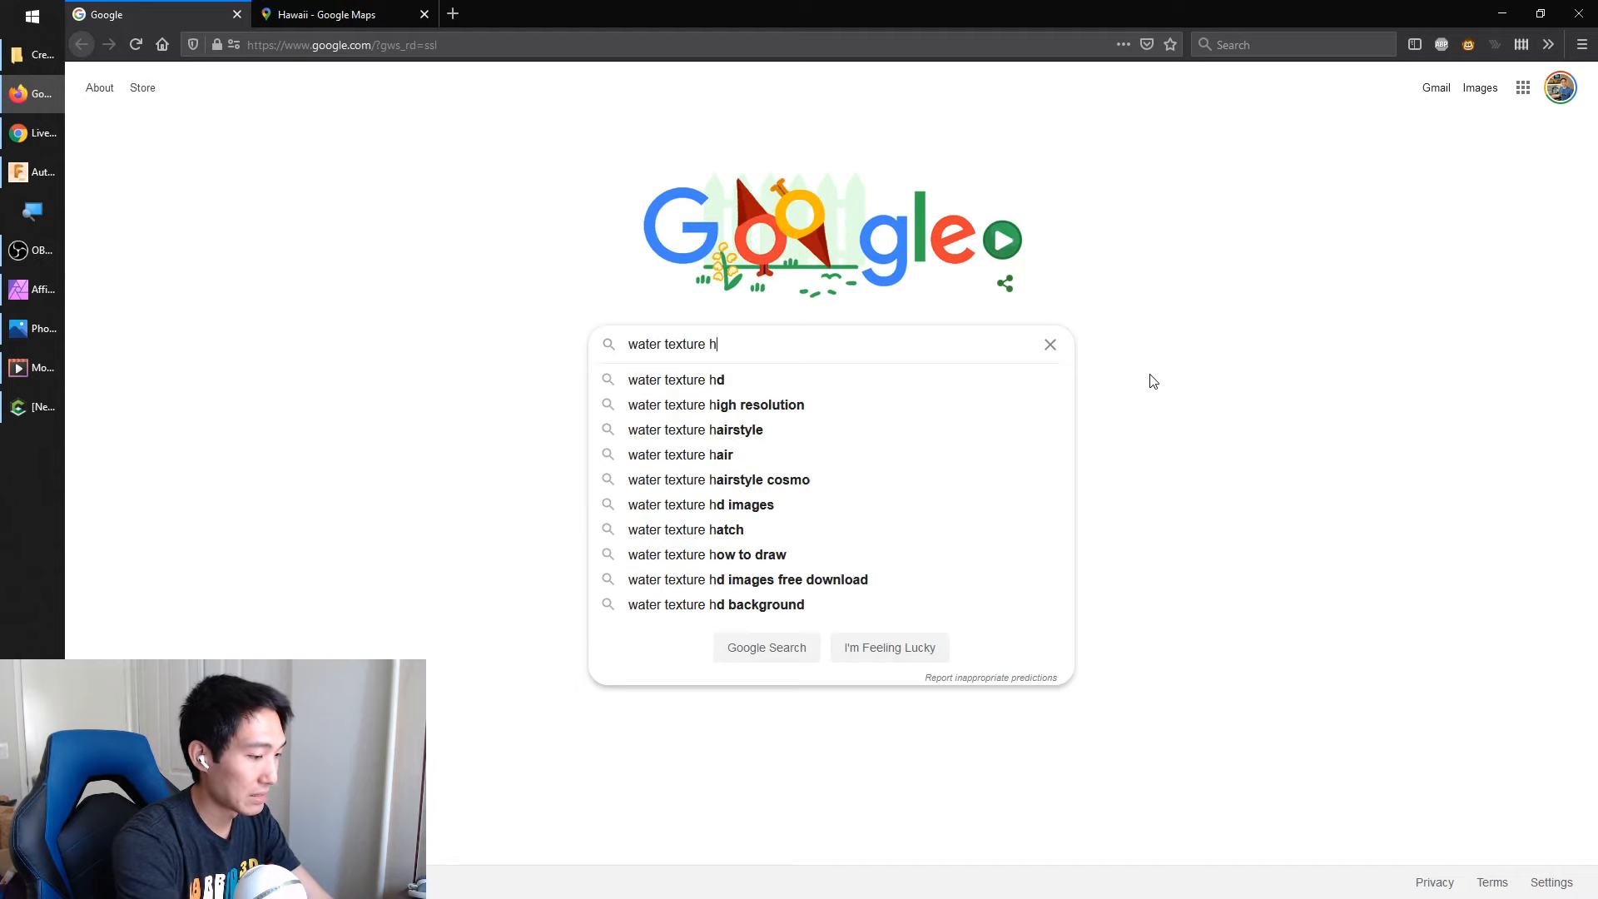
type("eight map")
key("Return")
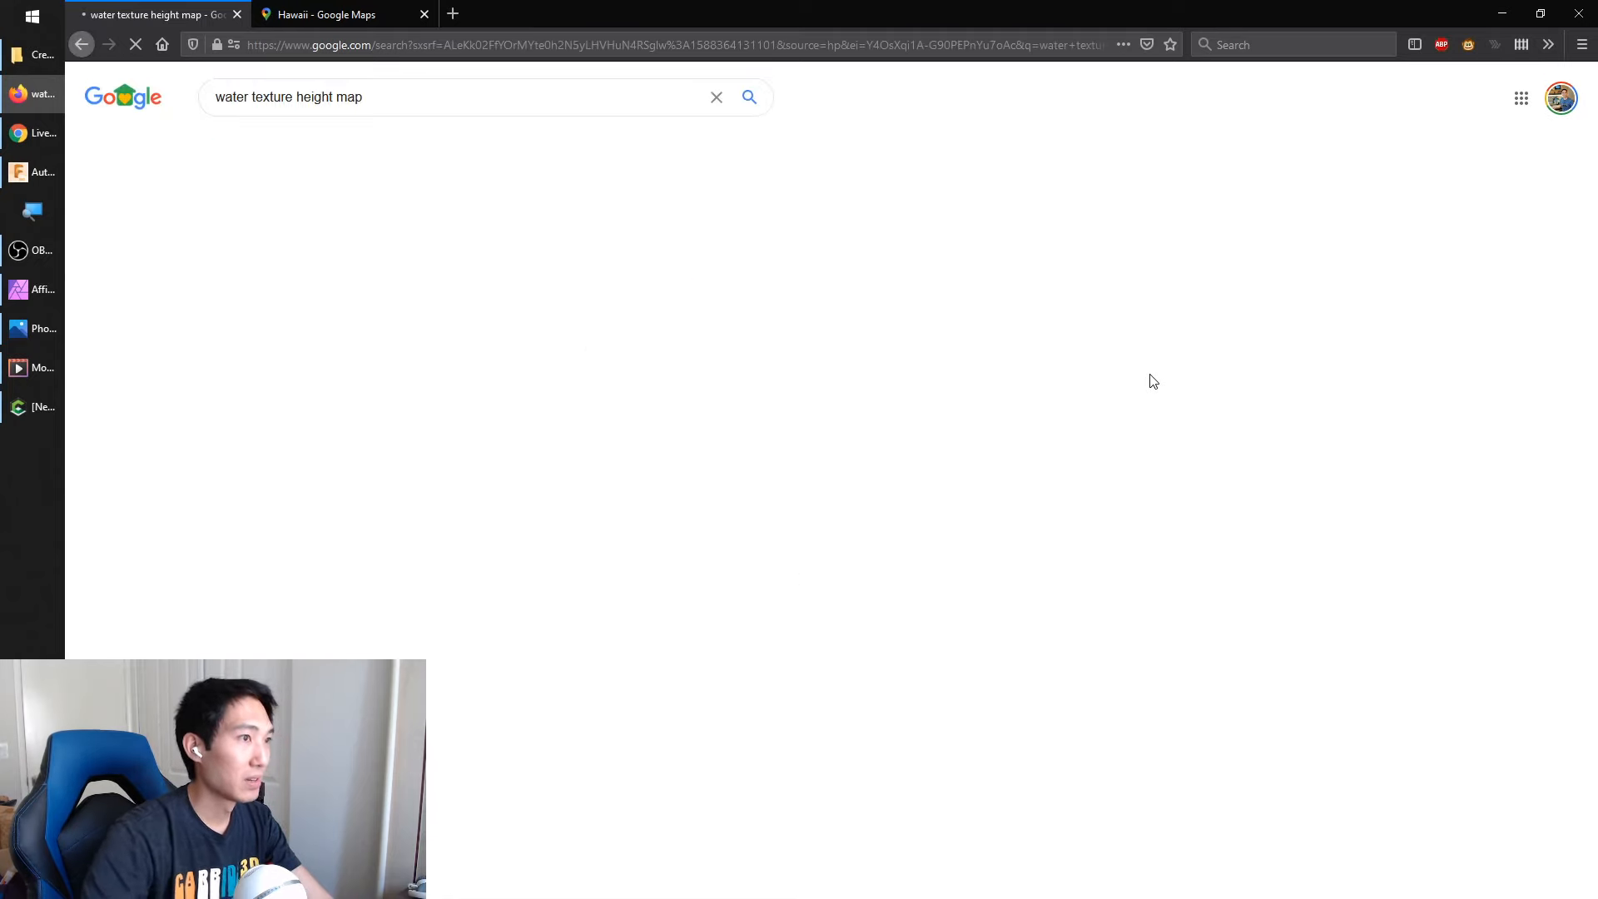
left_click(304, 148)
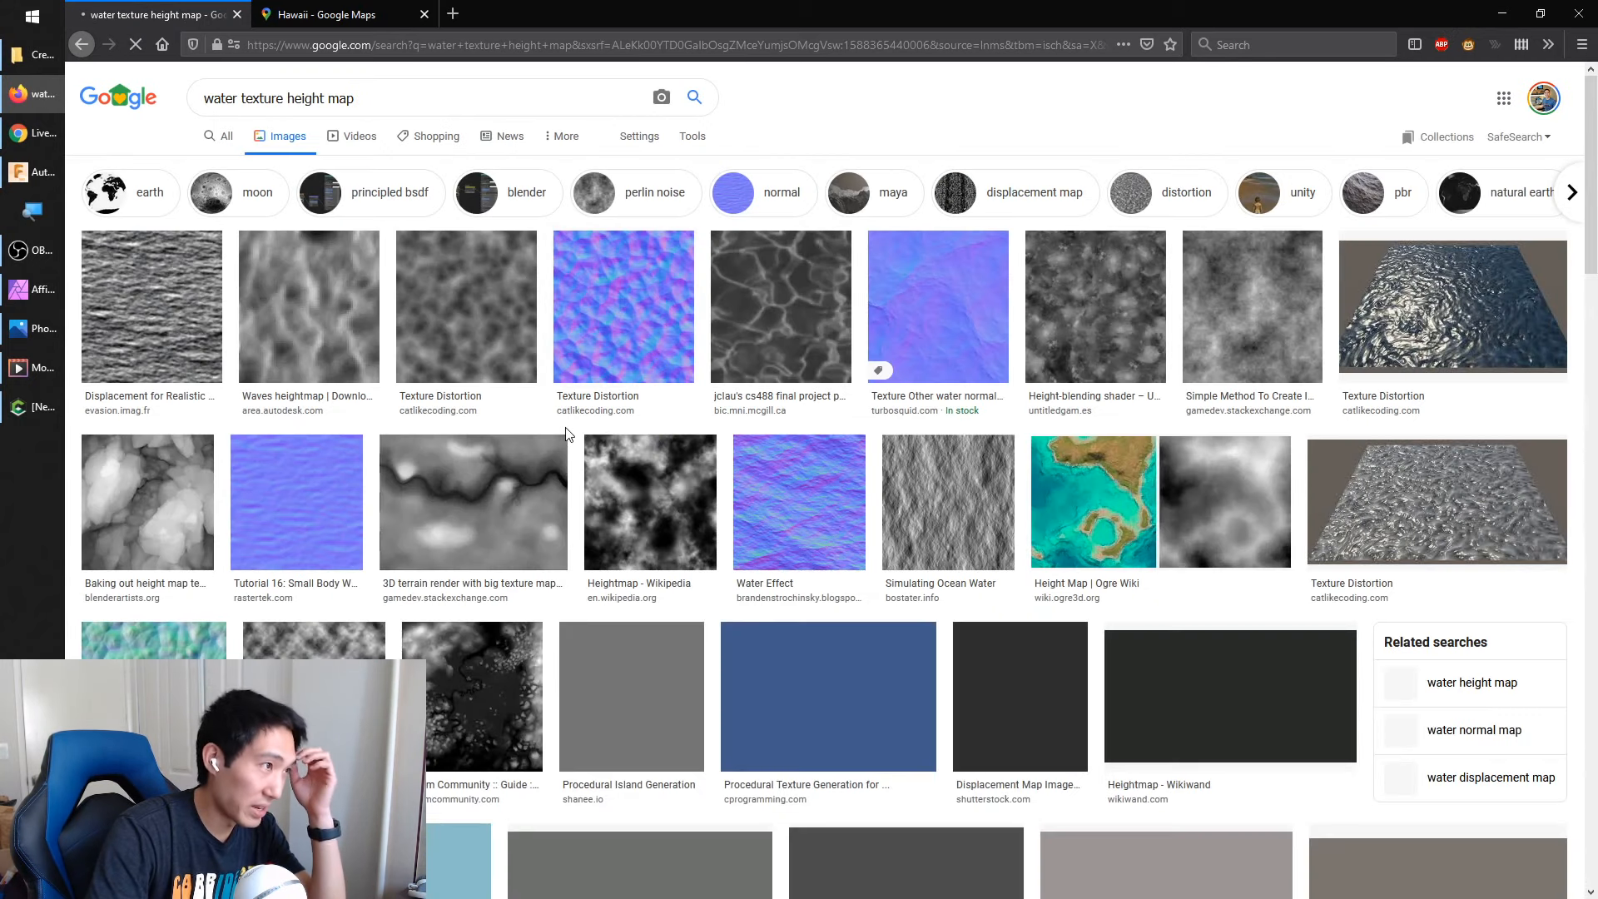
left_click(151, 311)
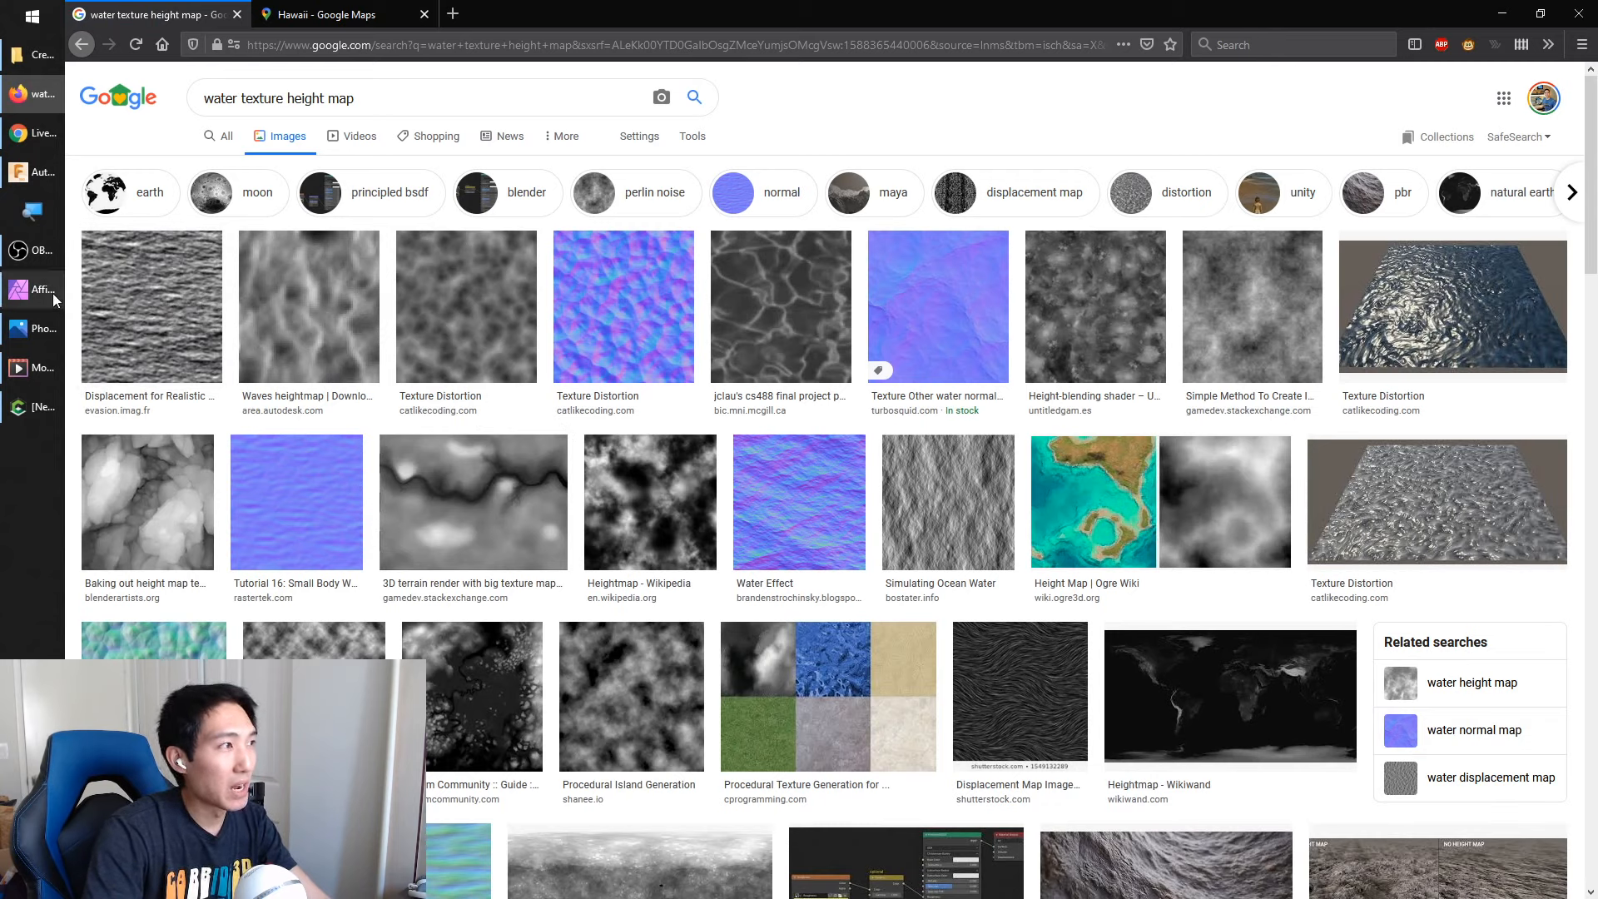
Switch to Affinity Photo and delete the pixel, trapezoid and rectangle layers to empty the canvas
mouse_move(45, 300)
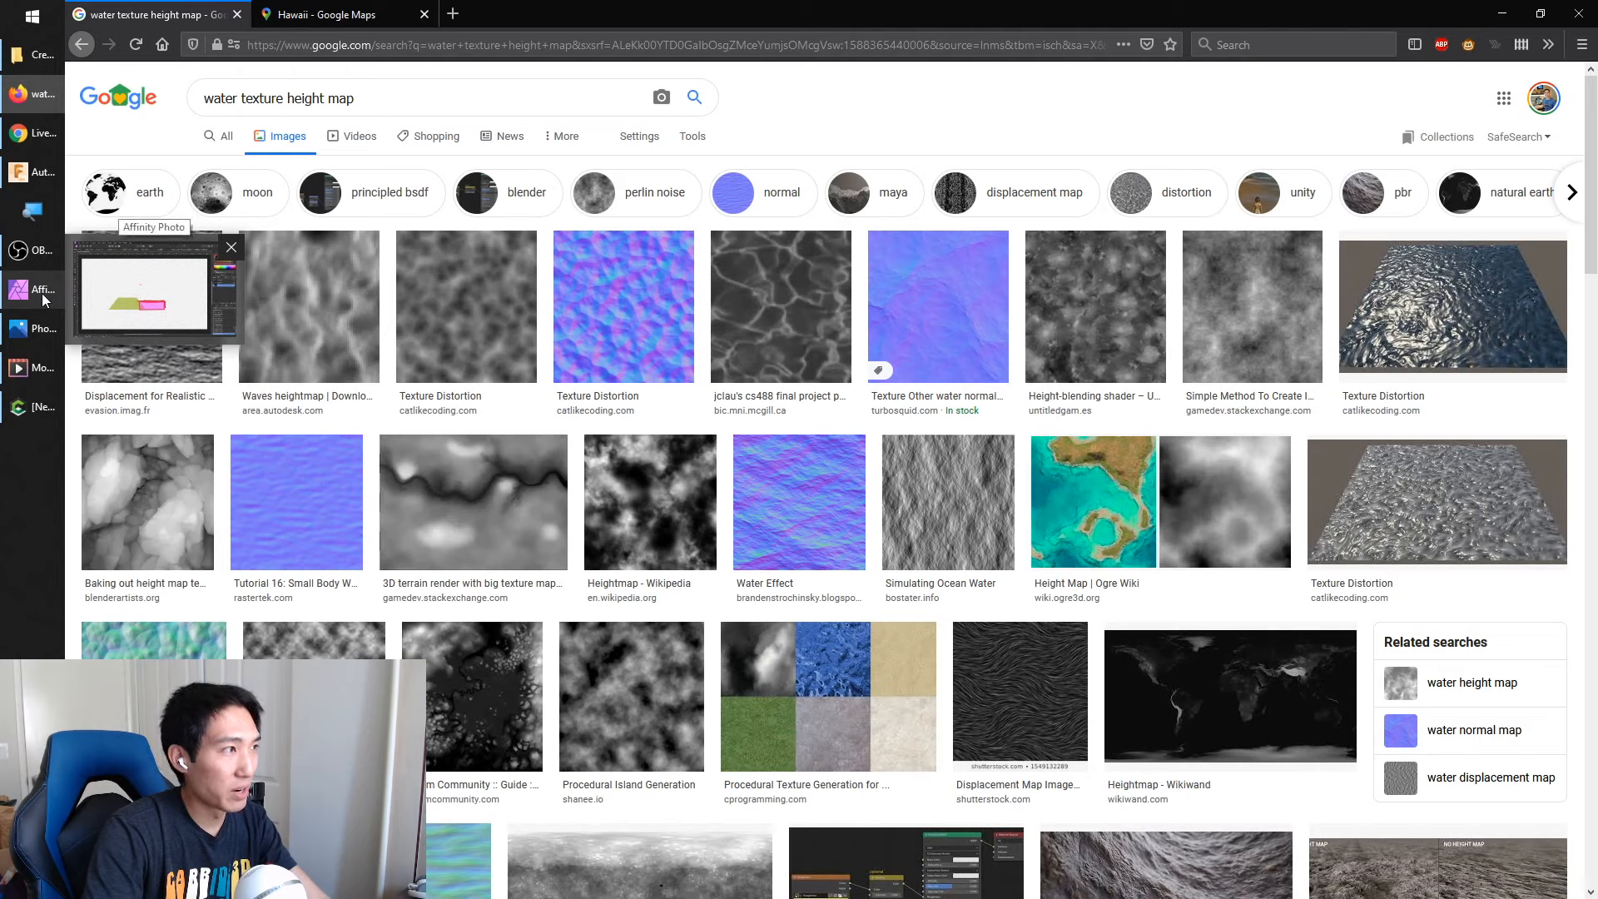
left_click(44, 300)
left_click(452, 434)
left_click(1061, 391)
right_click(1502, 426)
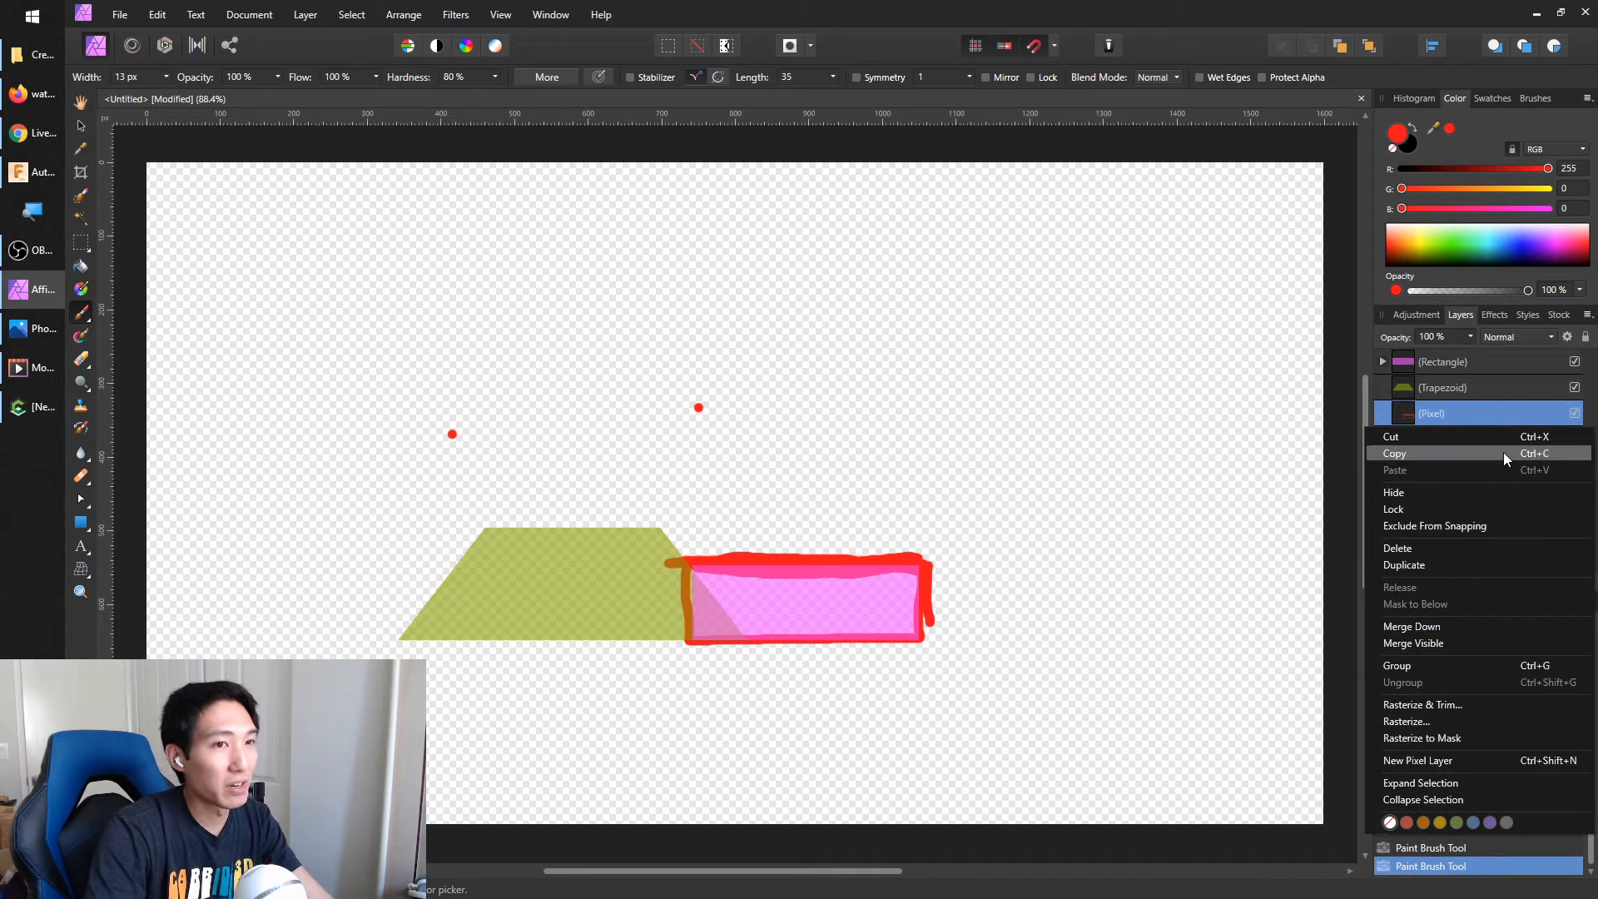
left_click(1445, 547)
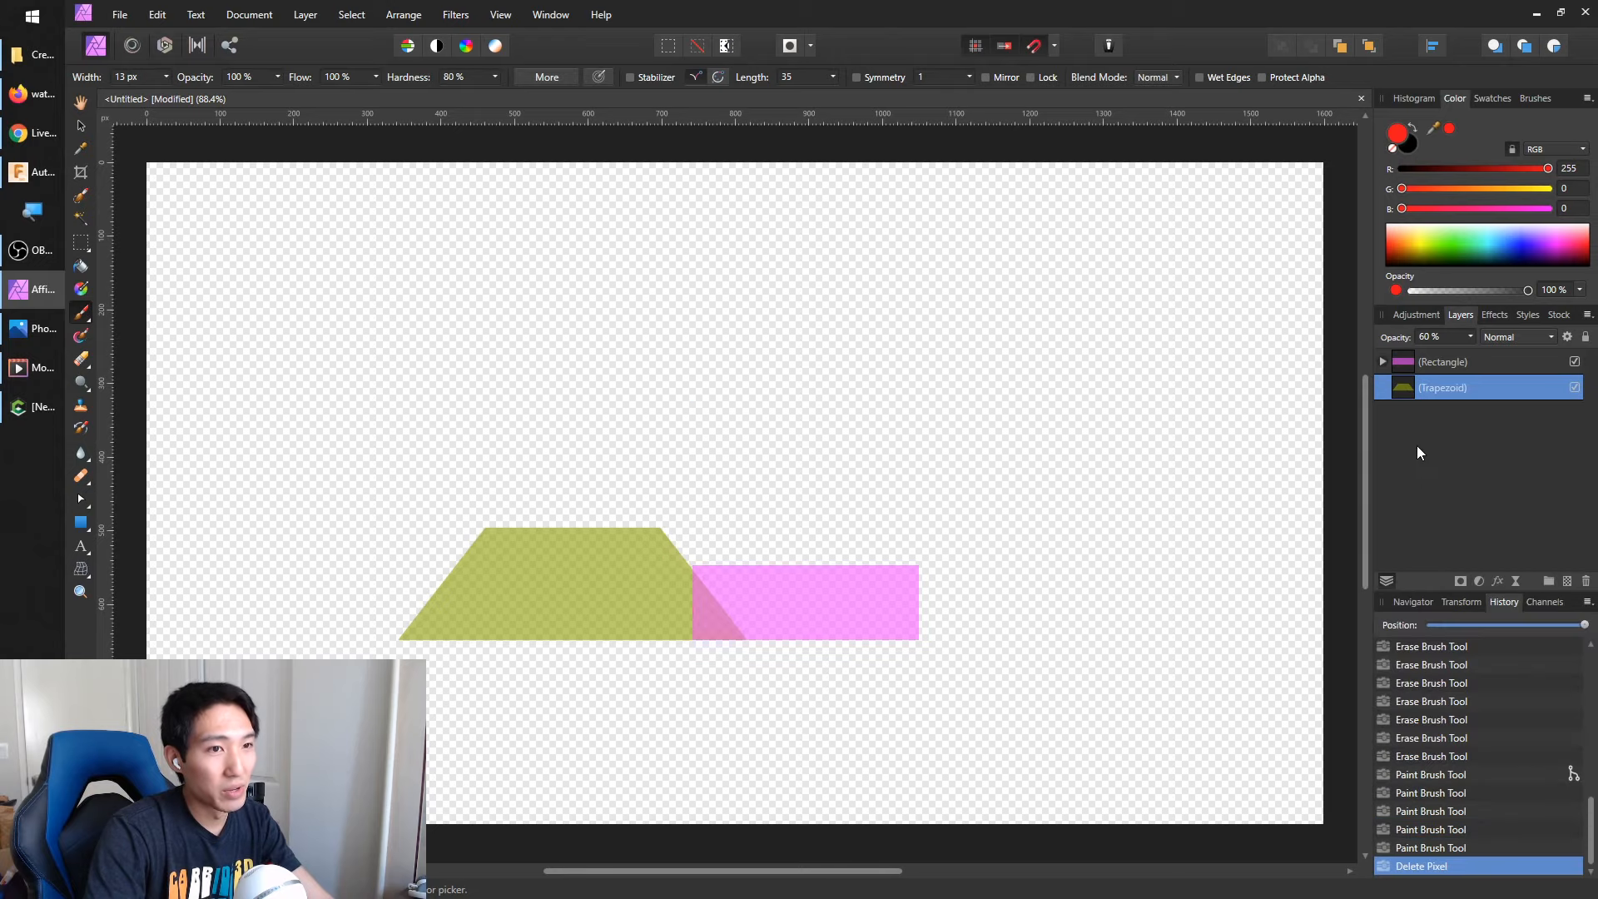
right_click(1433, 396)
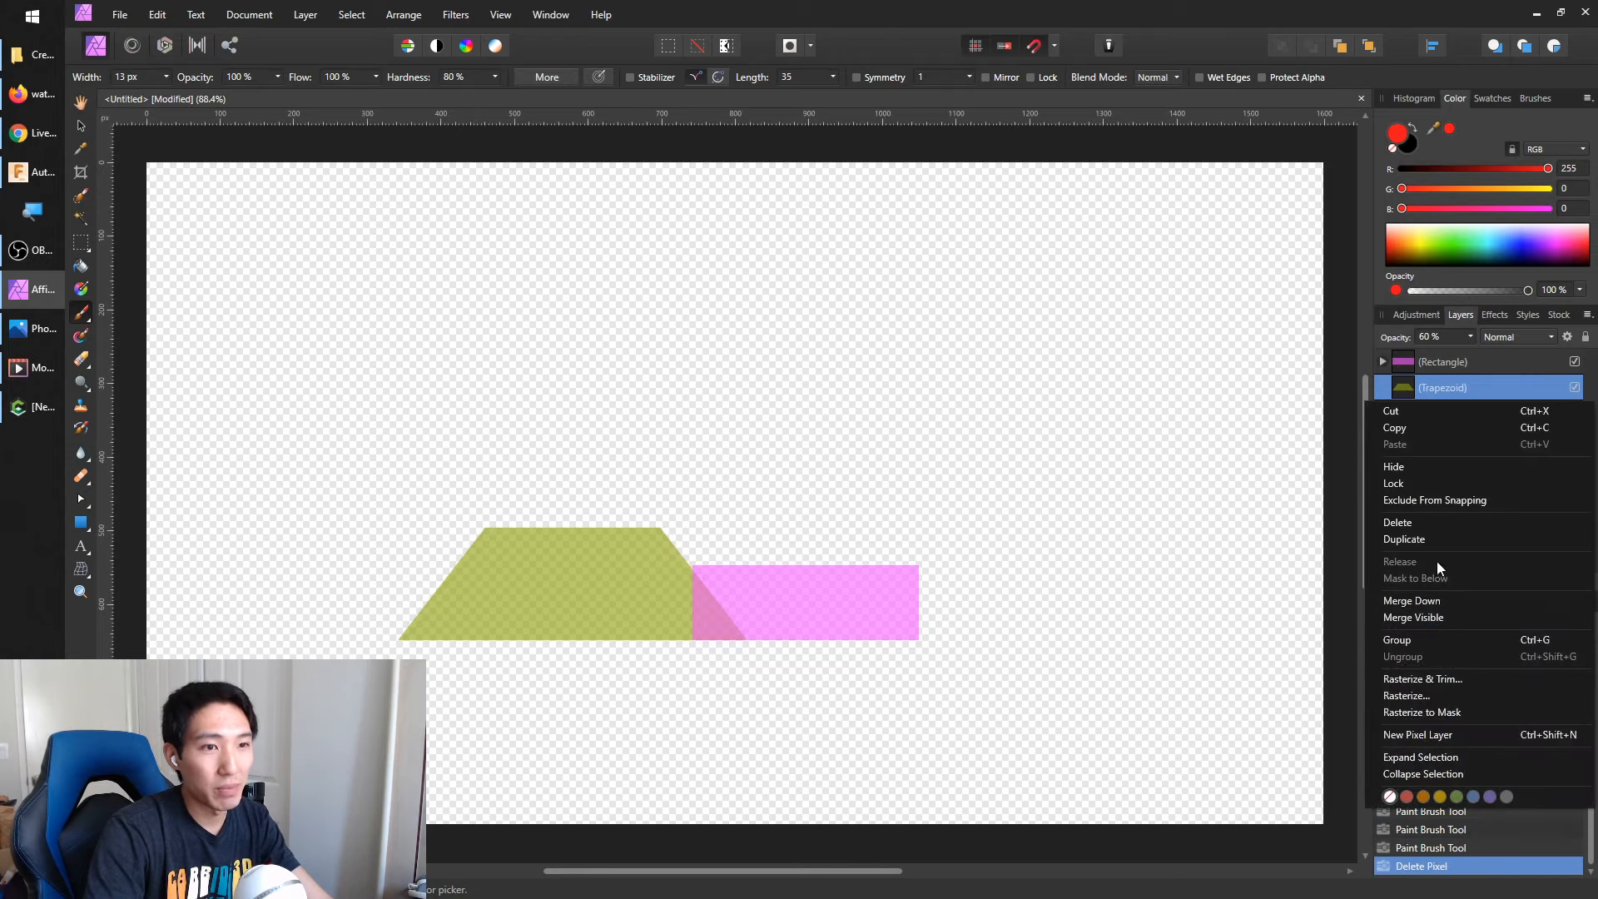
left_click(1440, 519)
right_click(1462, 365)
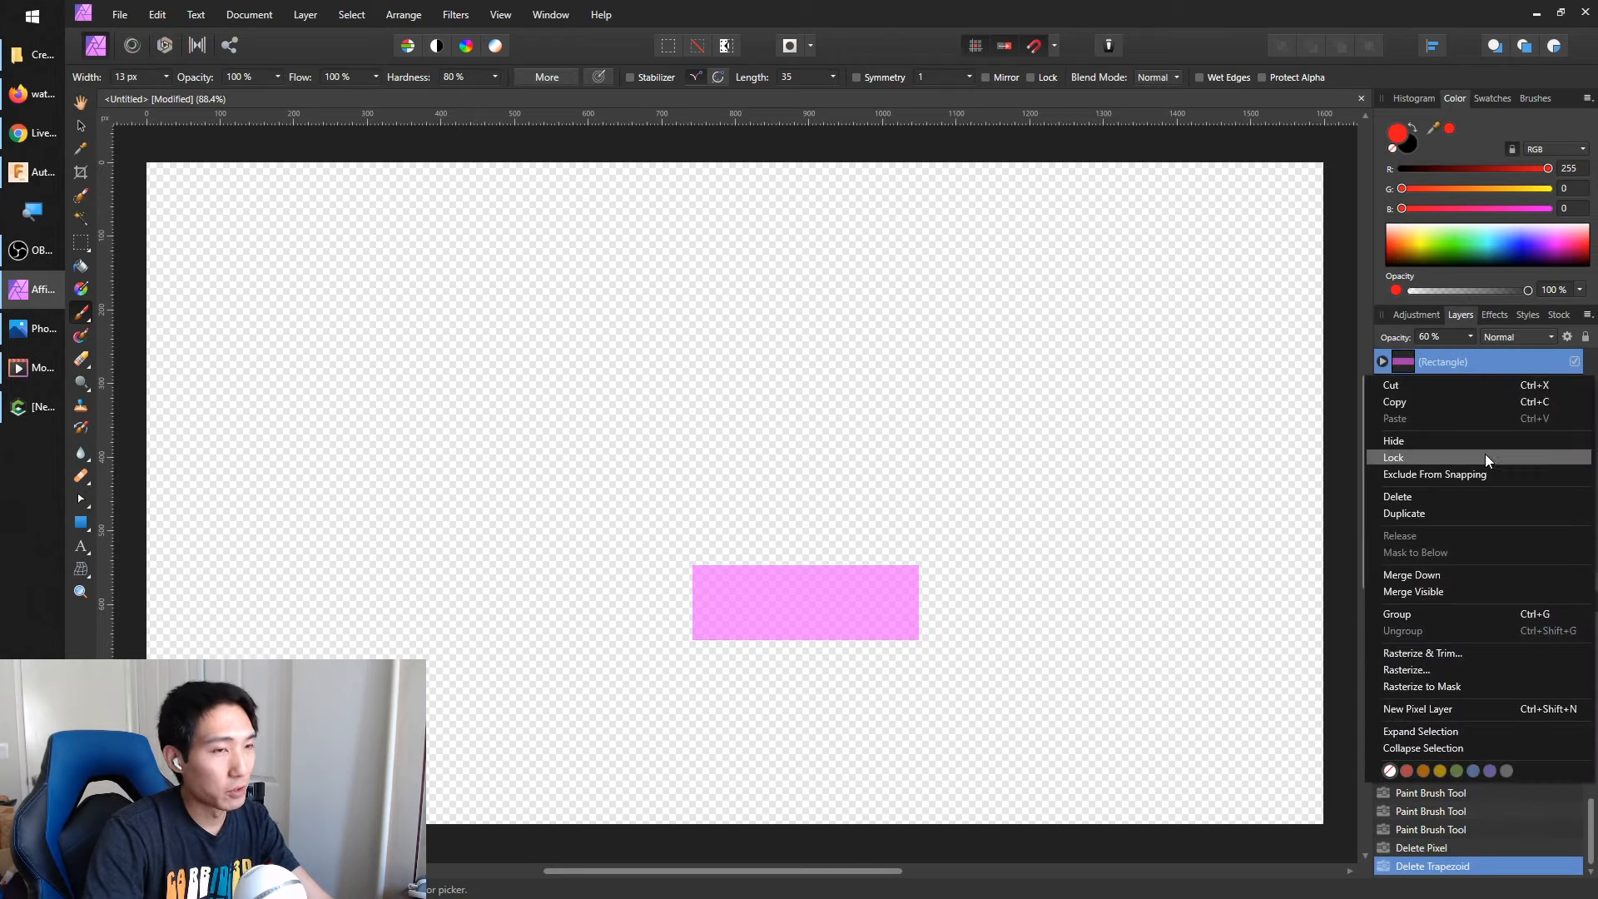
left_click(1476, 497)
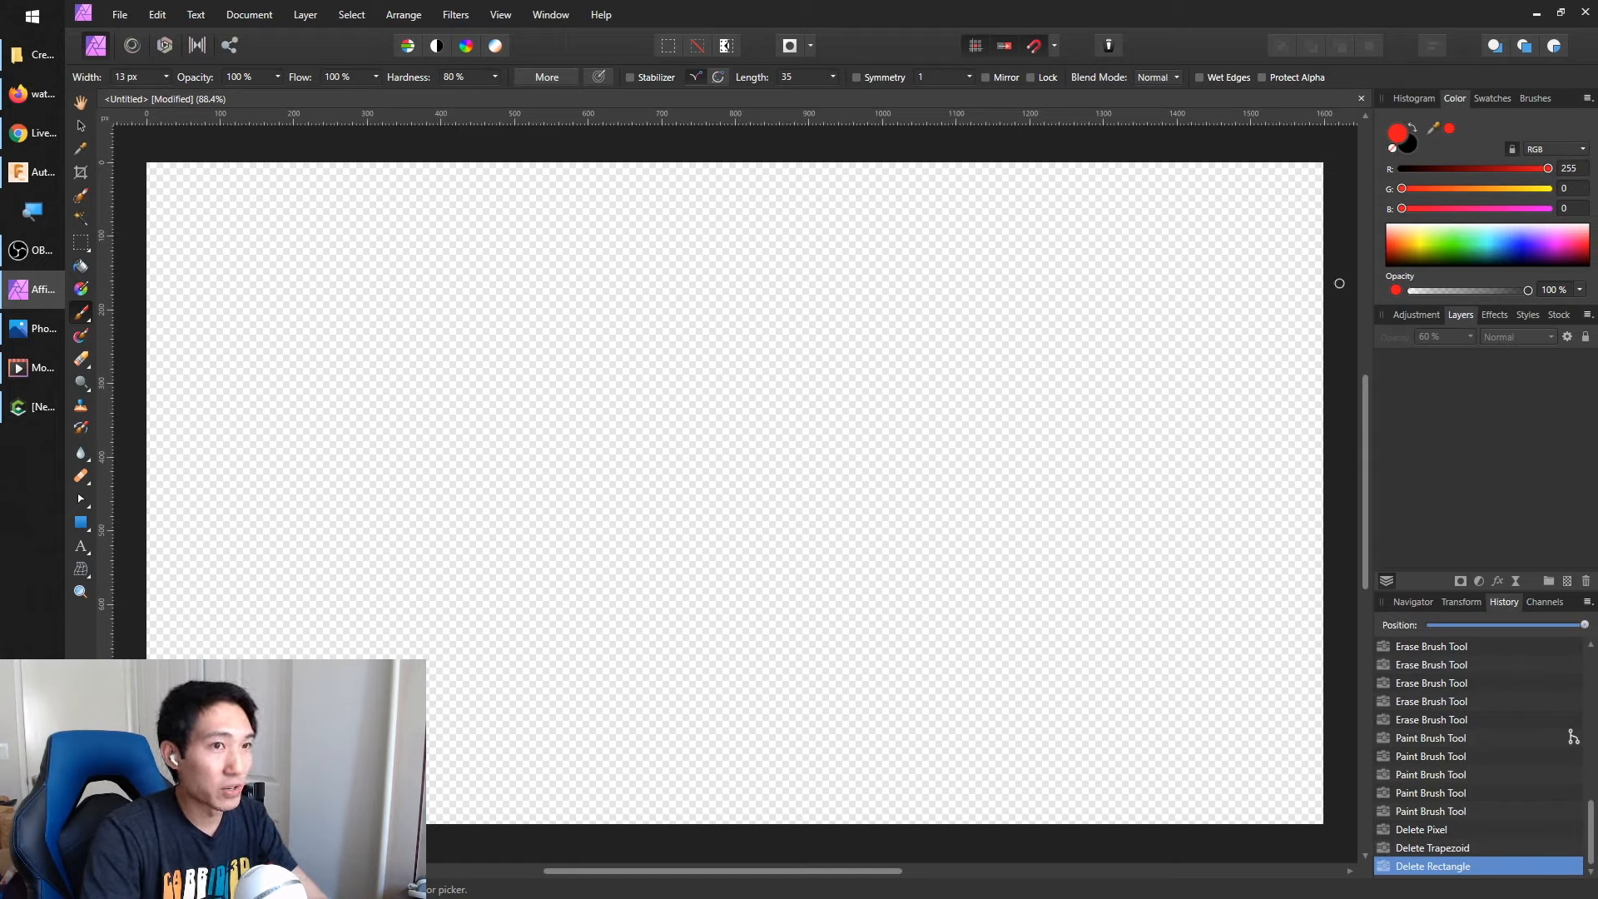
Add a new pixel layer and set the foreground colour to white (RGB 255, 255, 255)
left_click(305, 14)
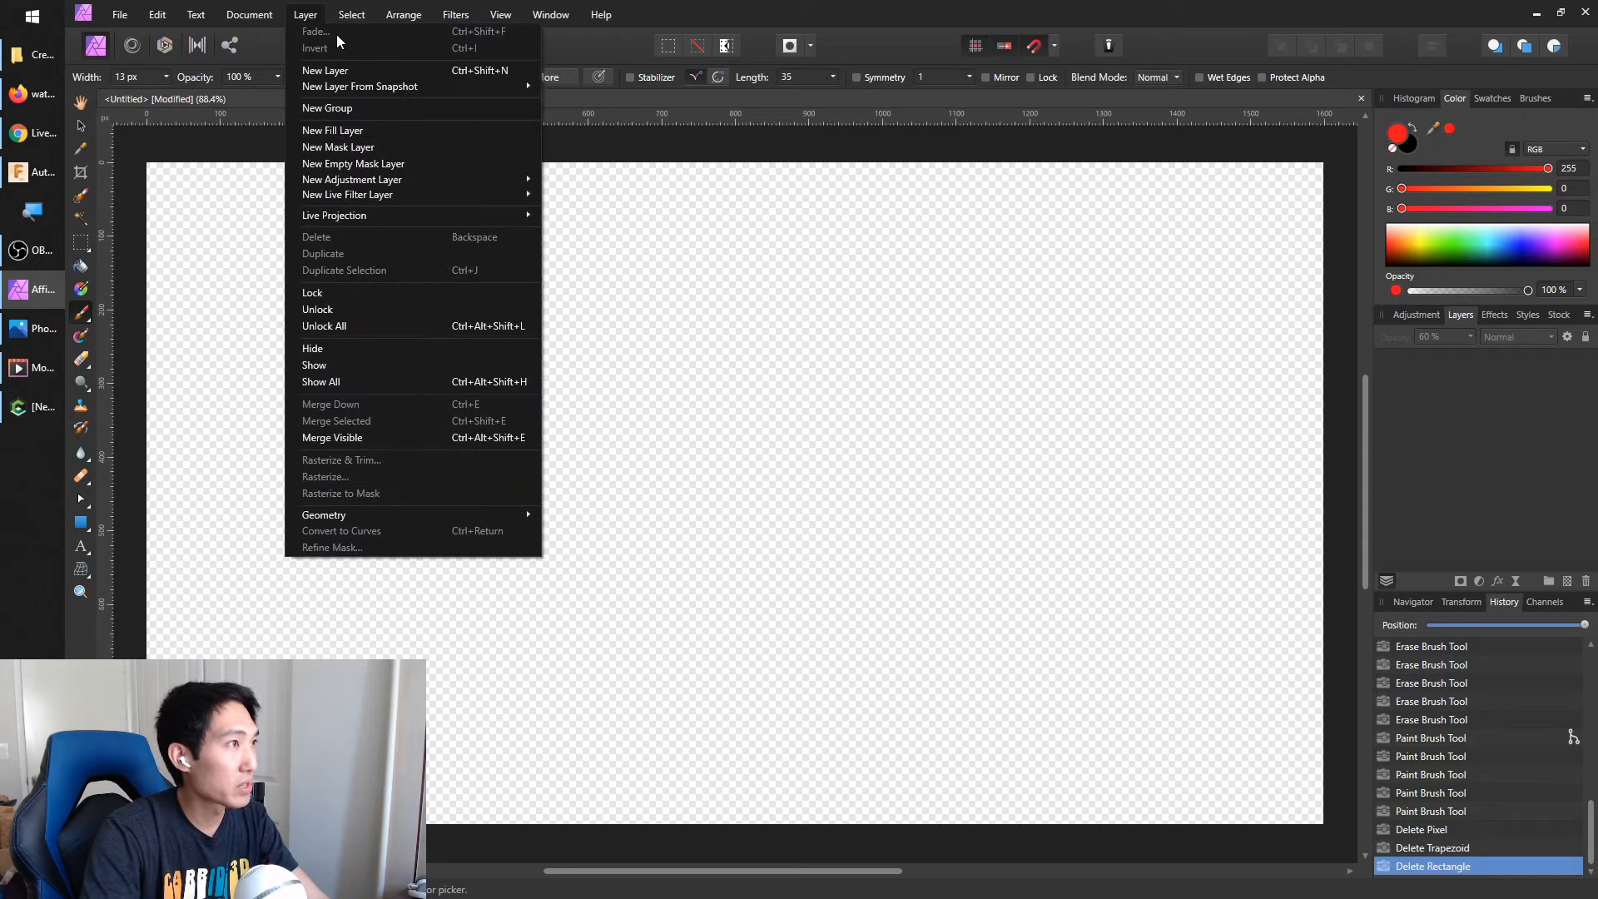
left_click(366, 71)
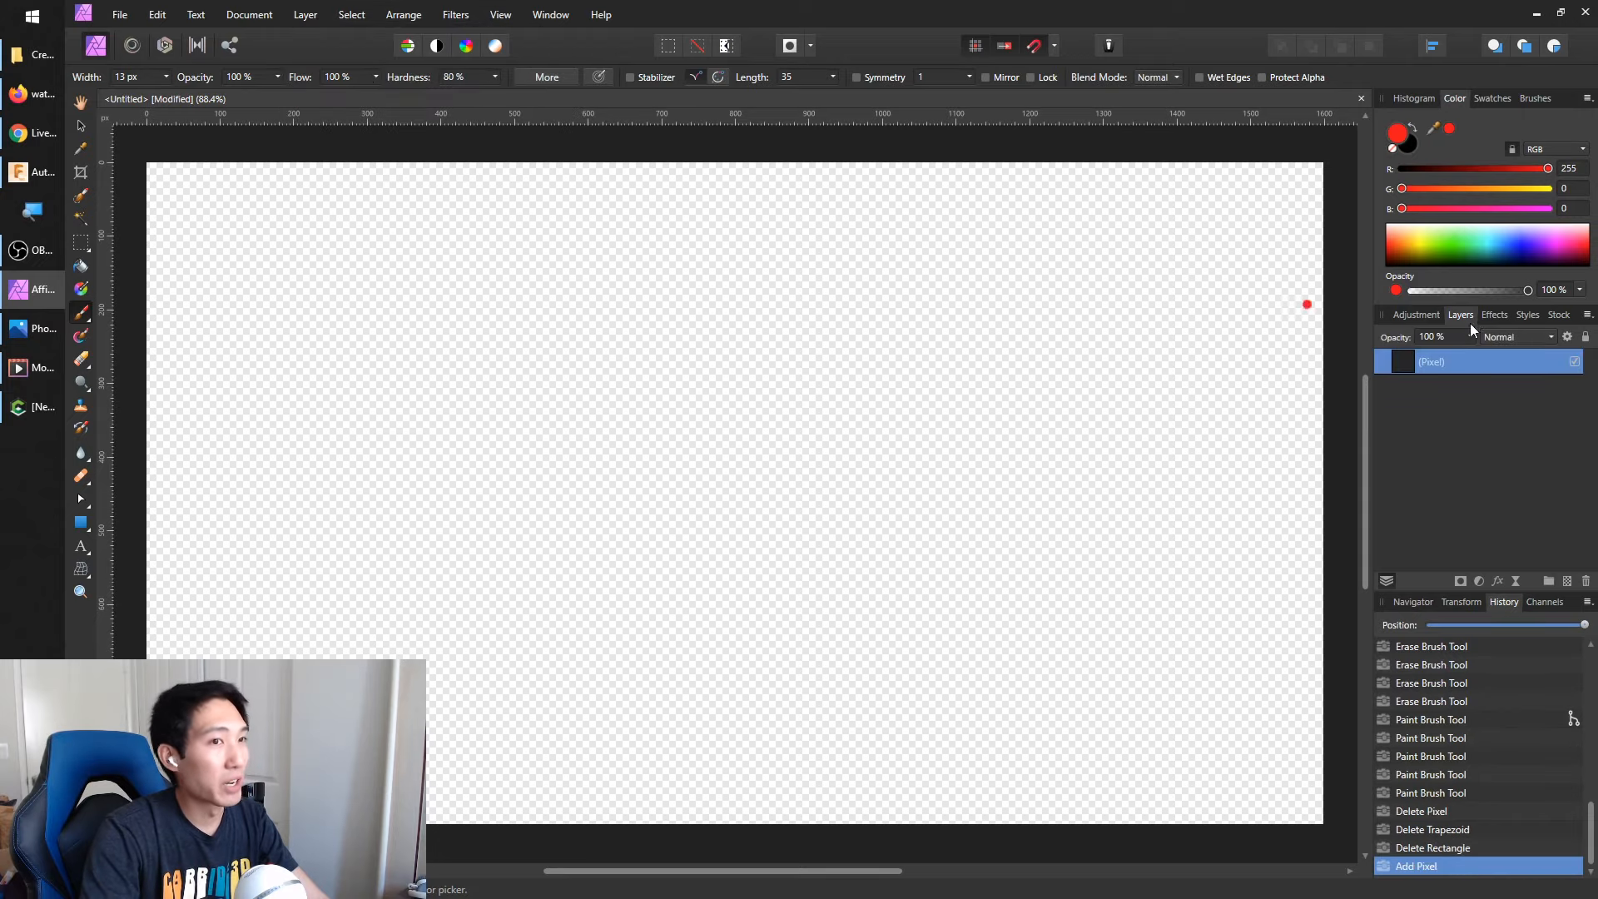
double_click(1399, 135)
left_click_drag(848, 373, 988, 292)
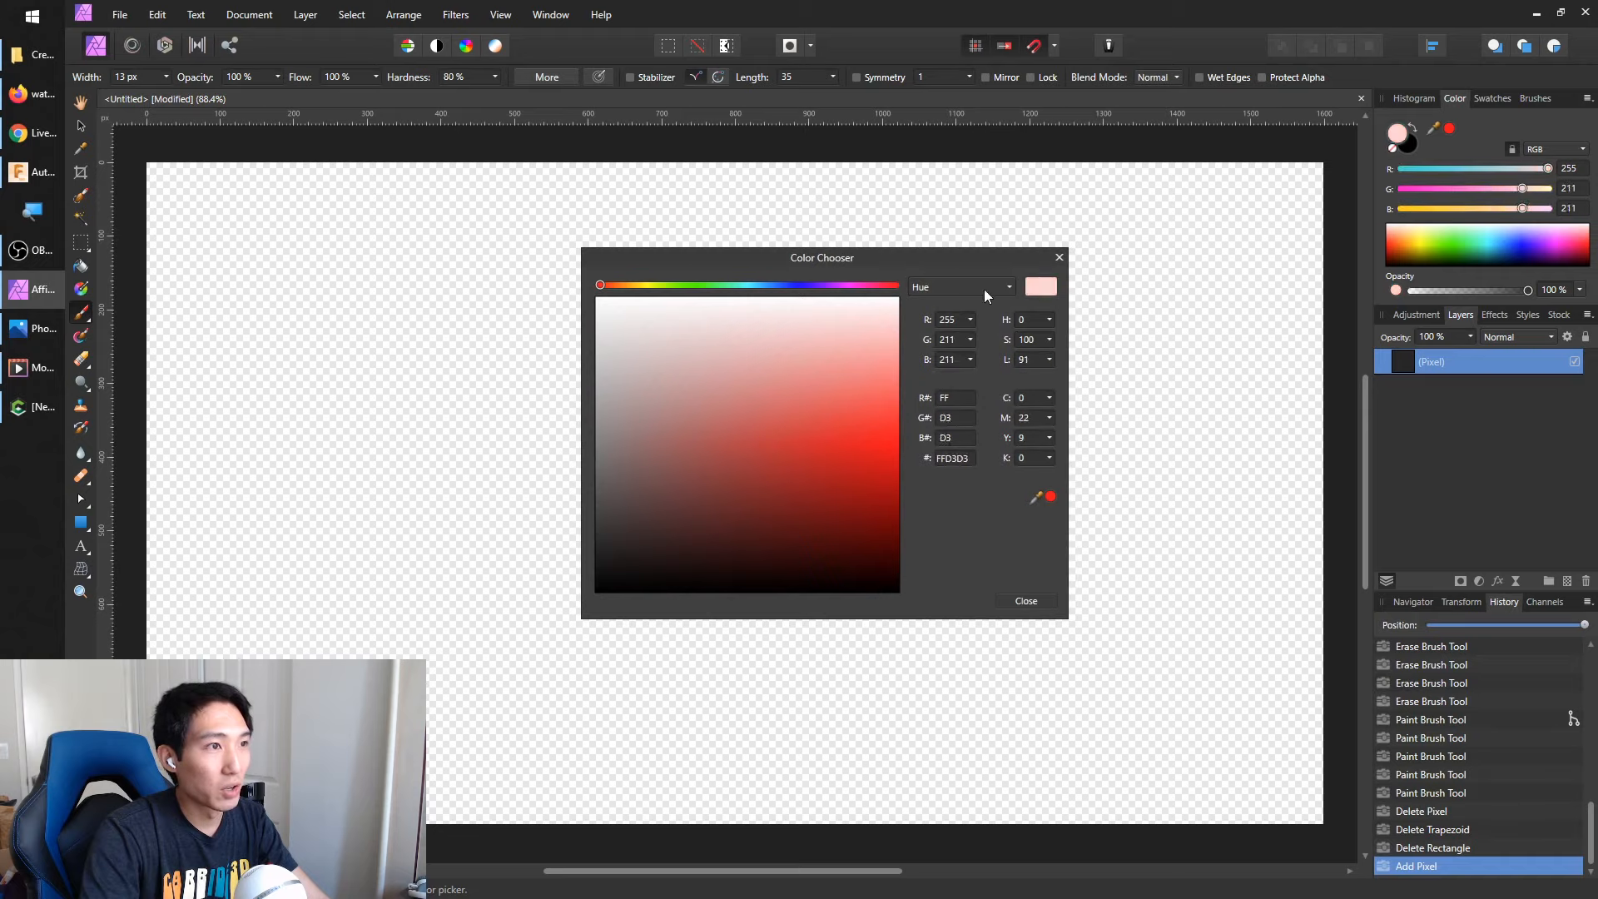
left_click(1026, 601)
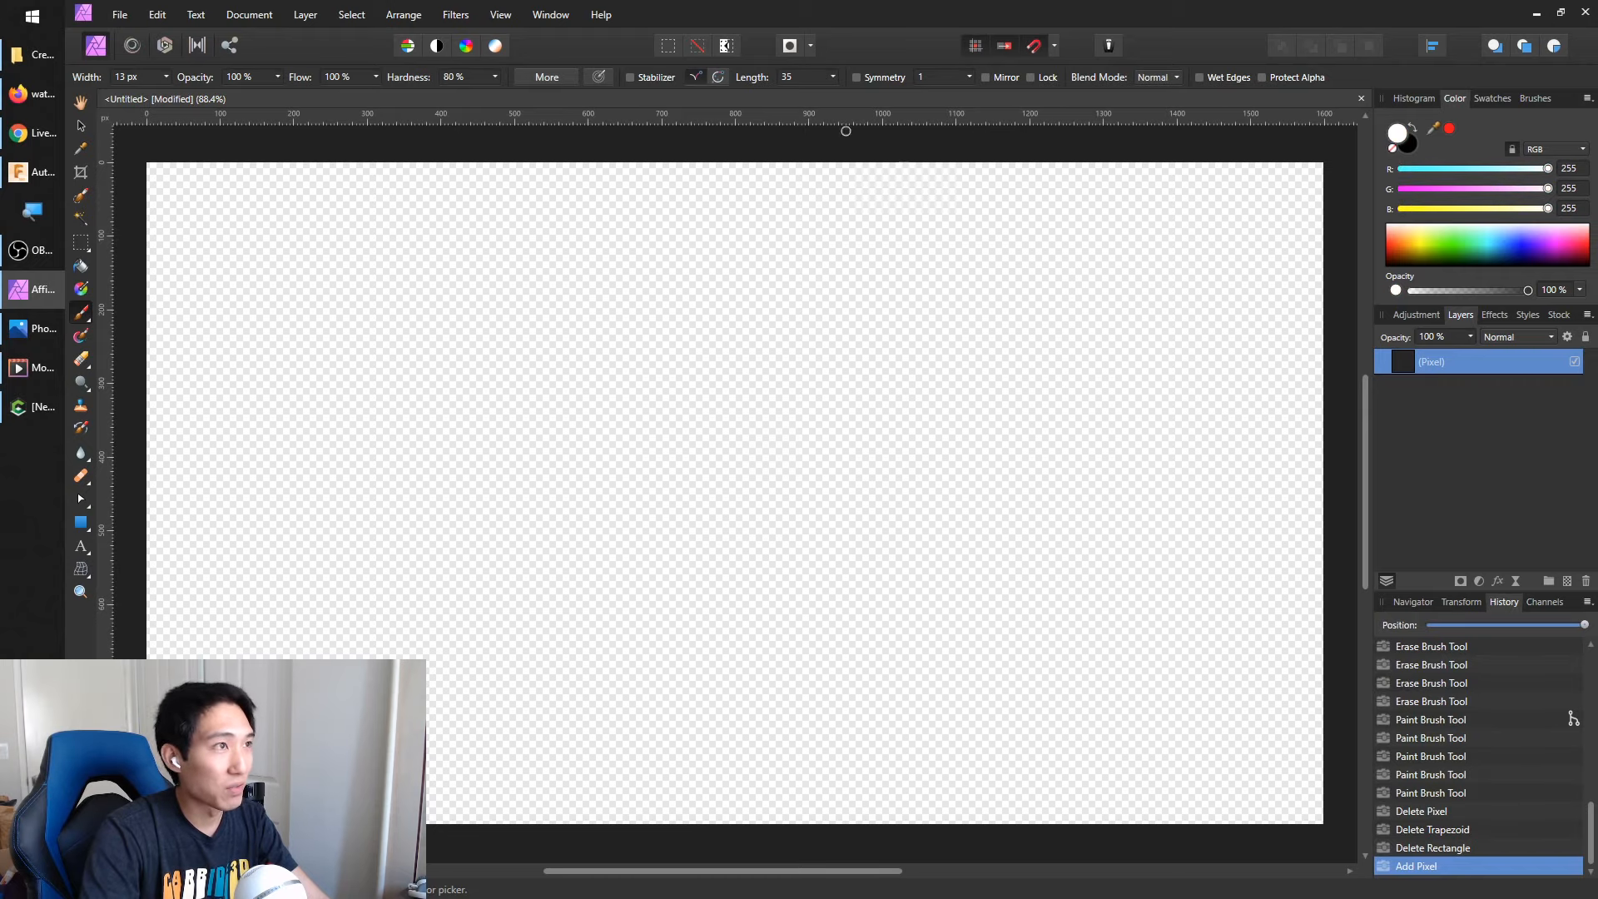
Apply Perlin Noise to the new layer with Octaves 6 px, Zoom 223.6 px and Persistence 45.7 px
left_click(455, 14)
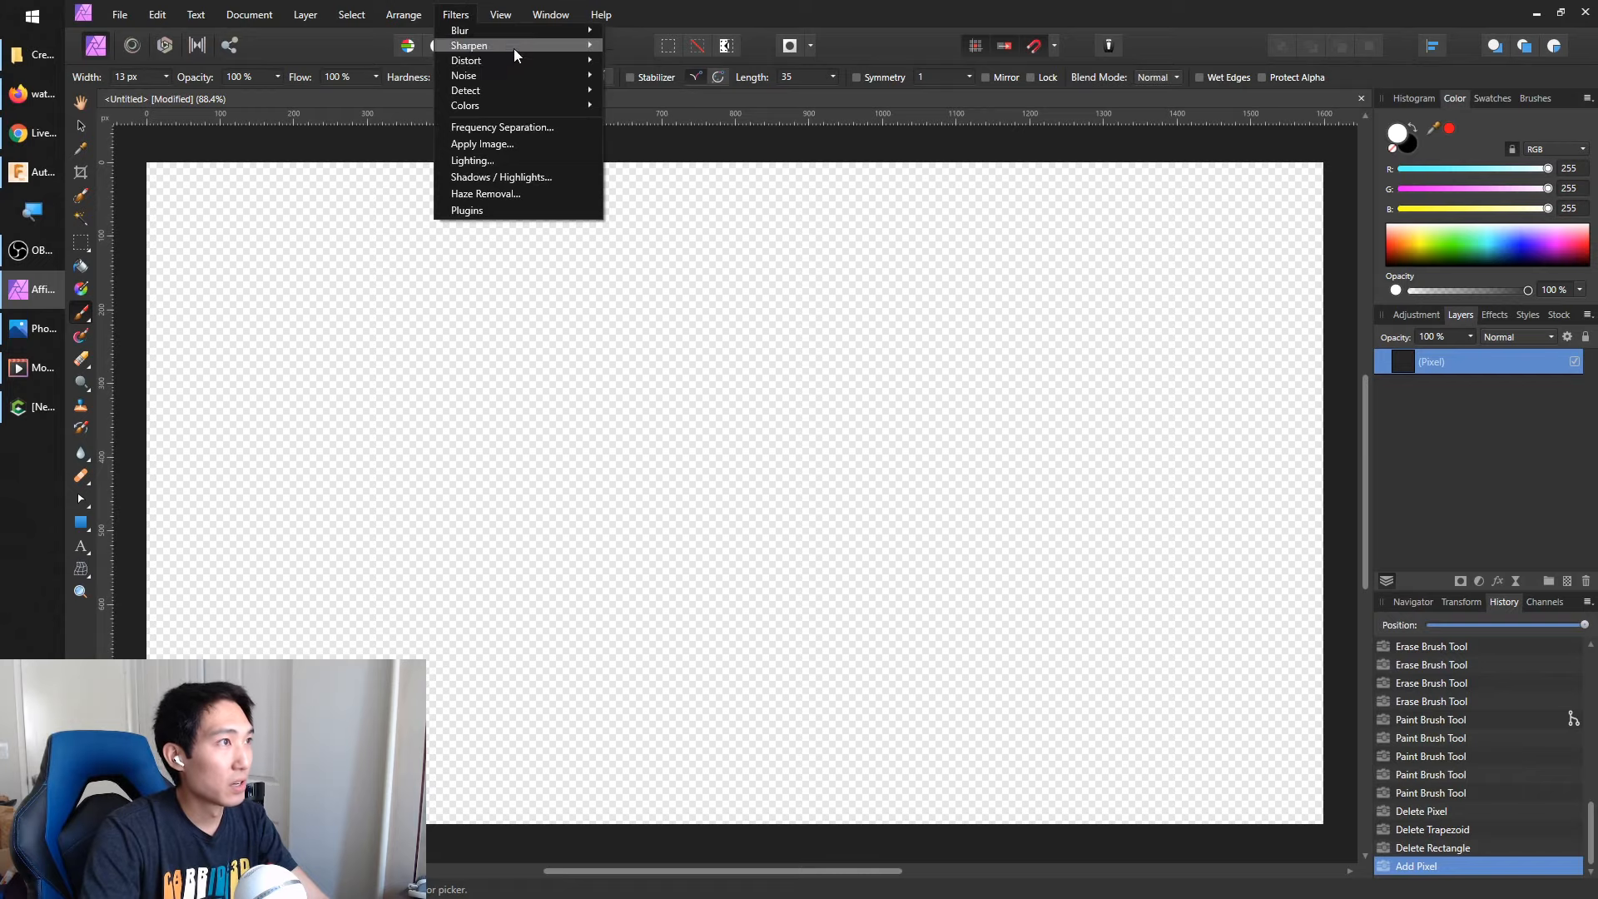
mouse_move(526, 72)
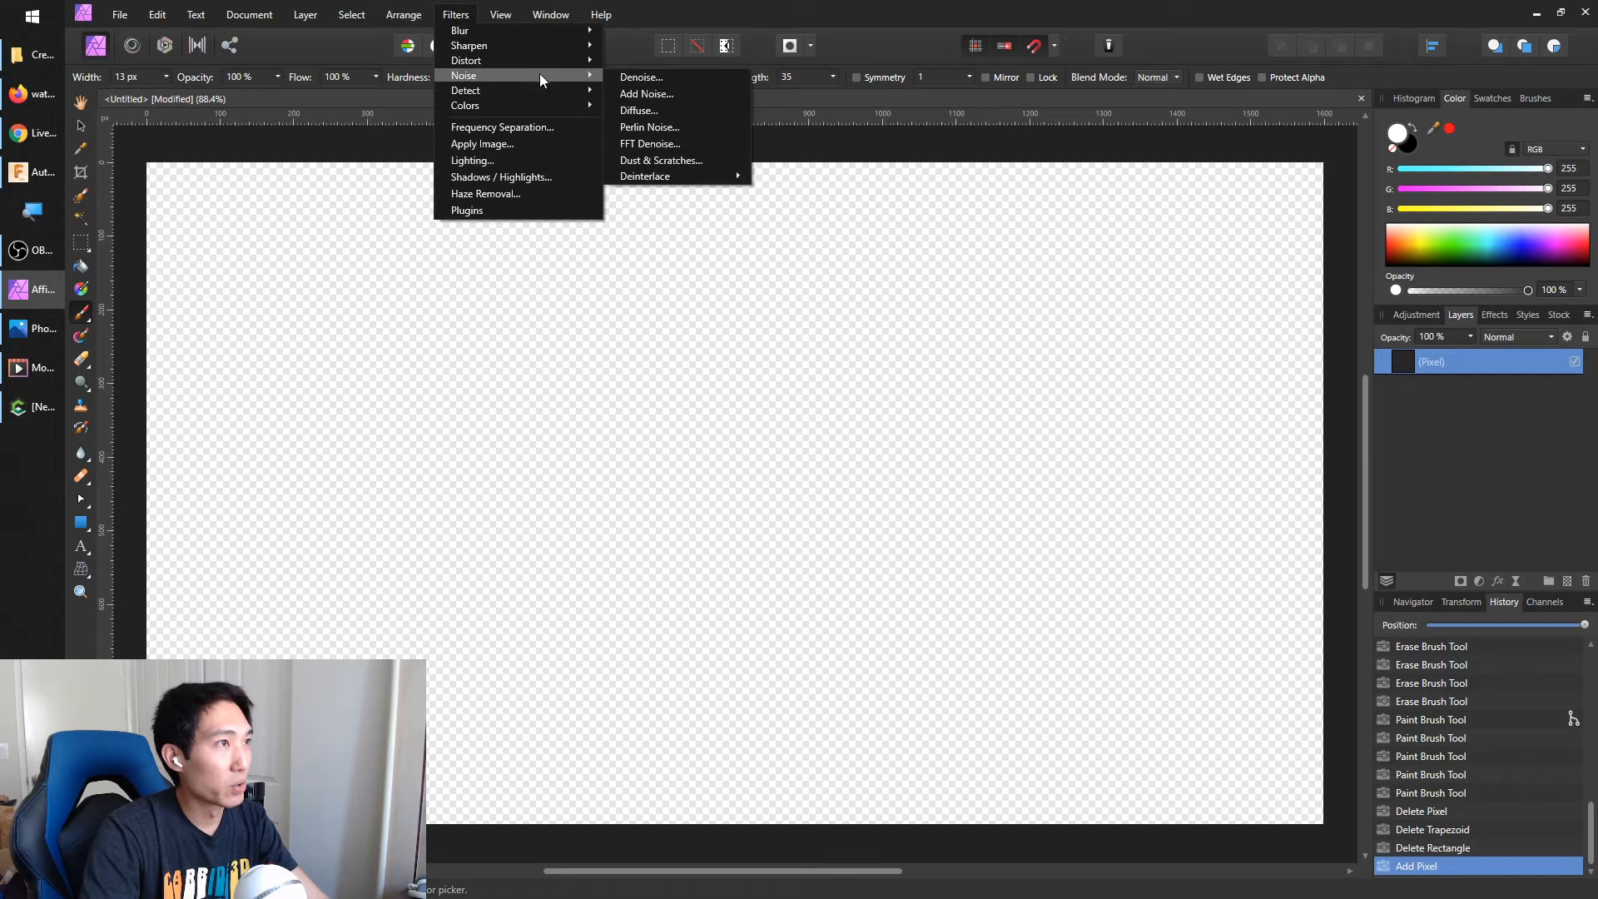
left_click(658, 127)
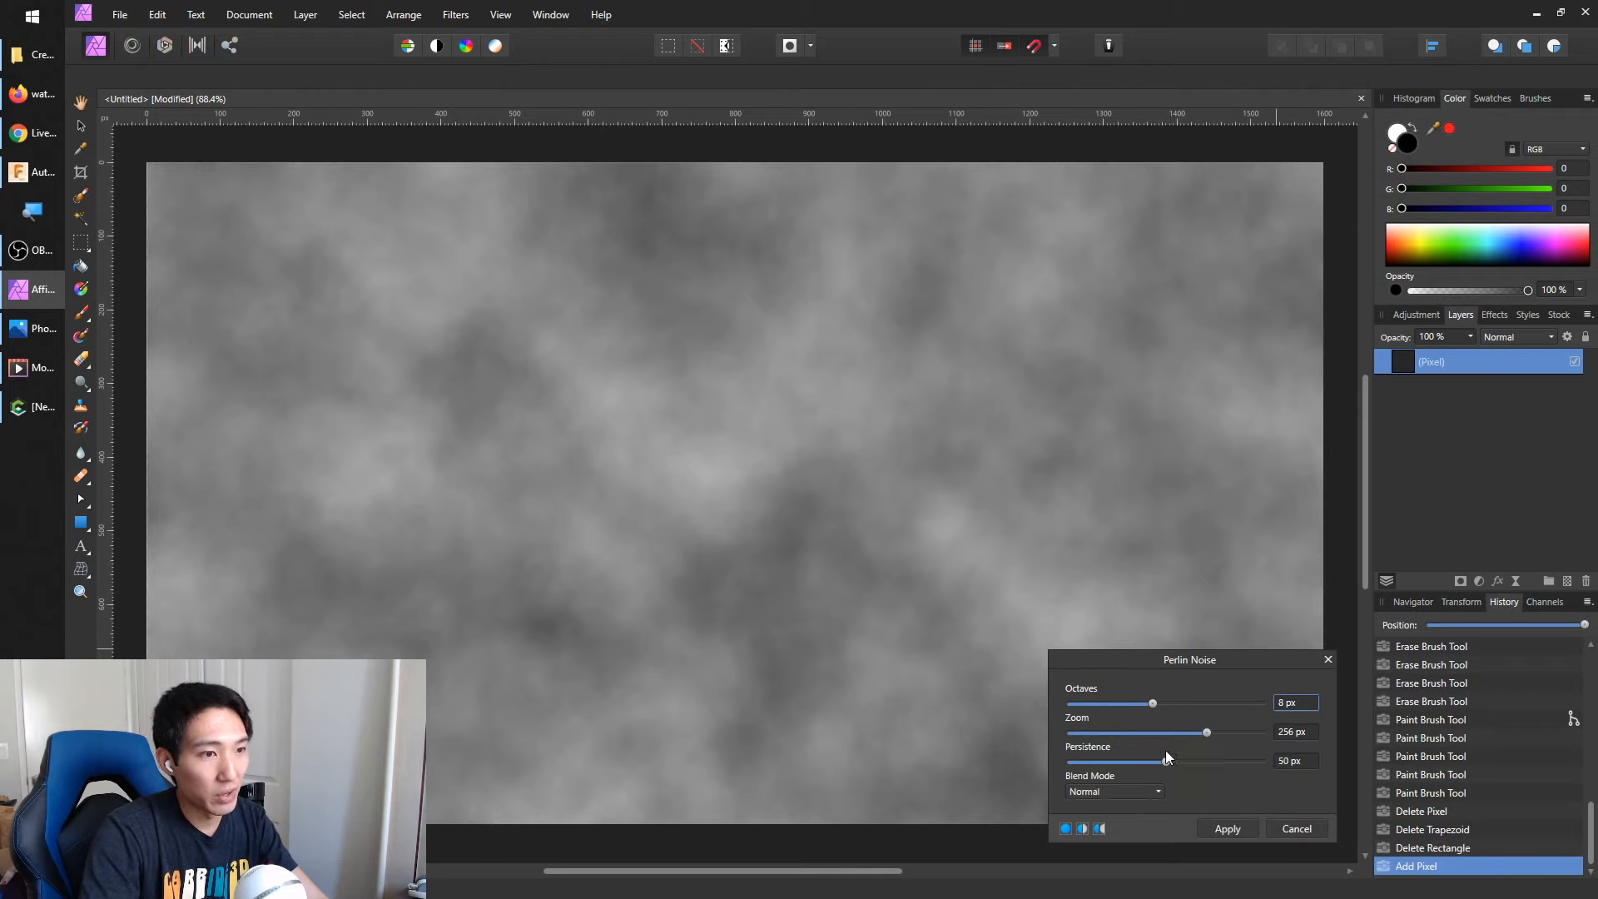
left_click_drag(1166, 762, 1215, 737)
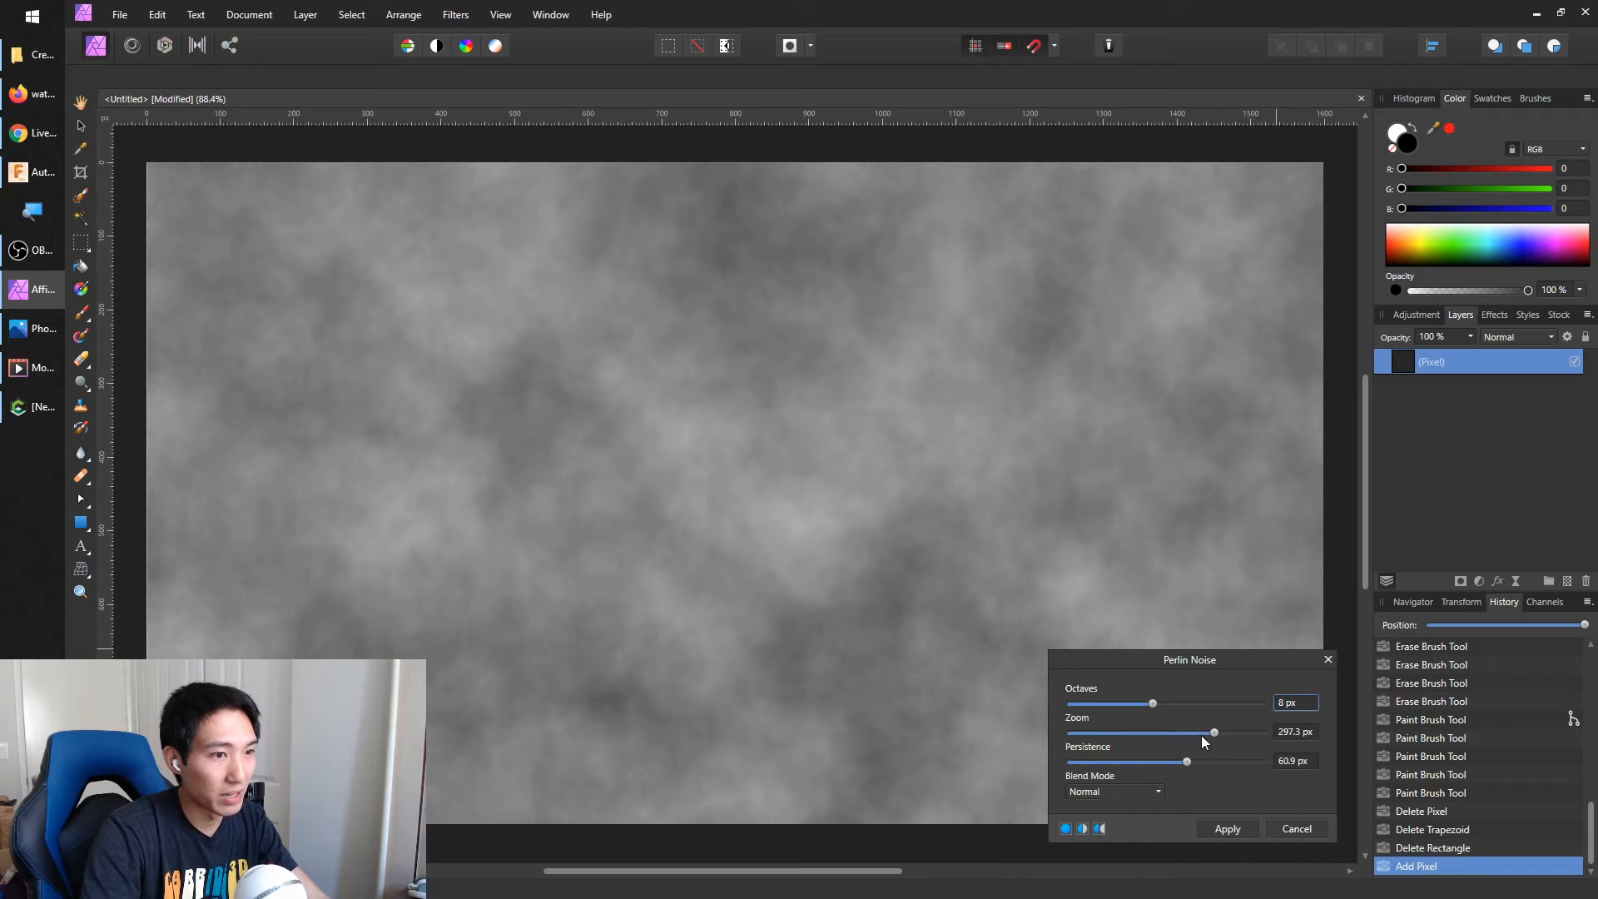
left_click(1201, 736)
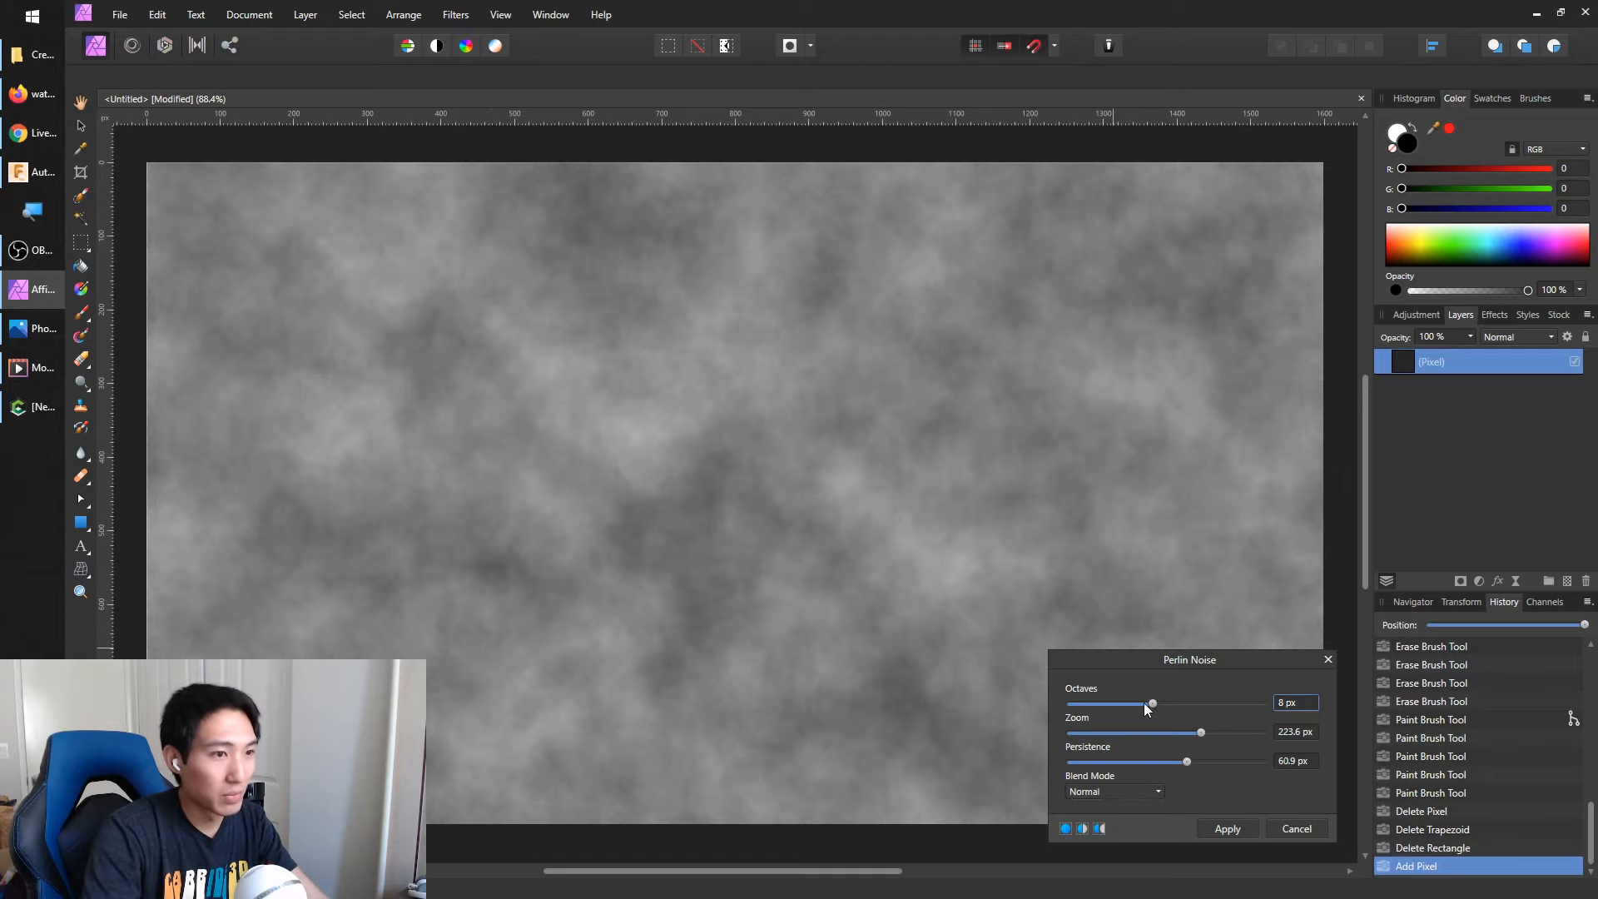
left_click_drag(1121, 703, 1156, 704)
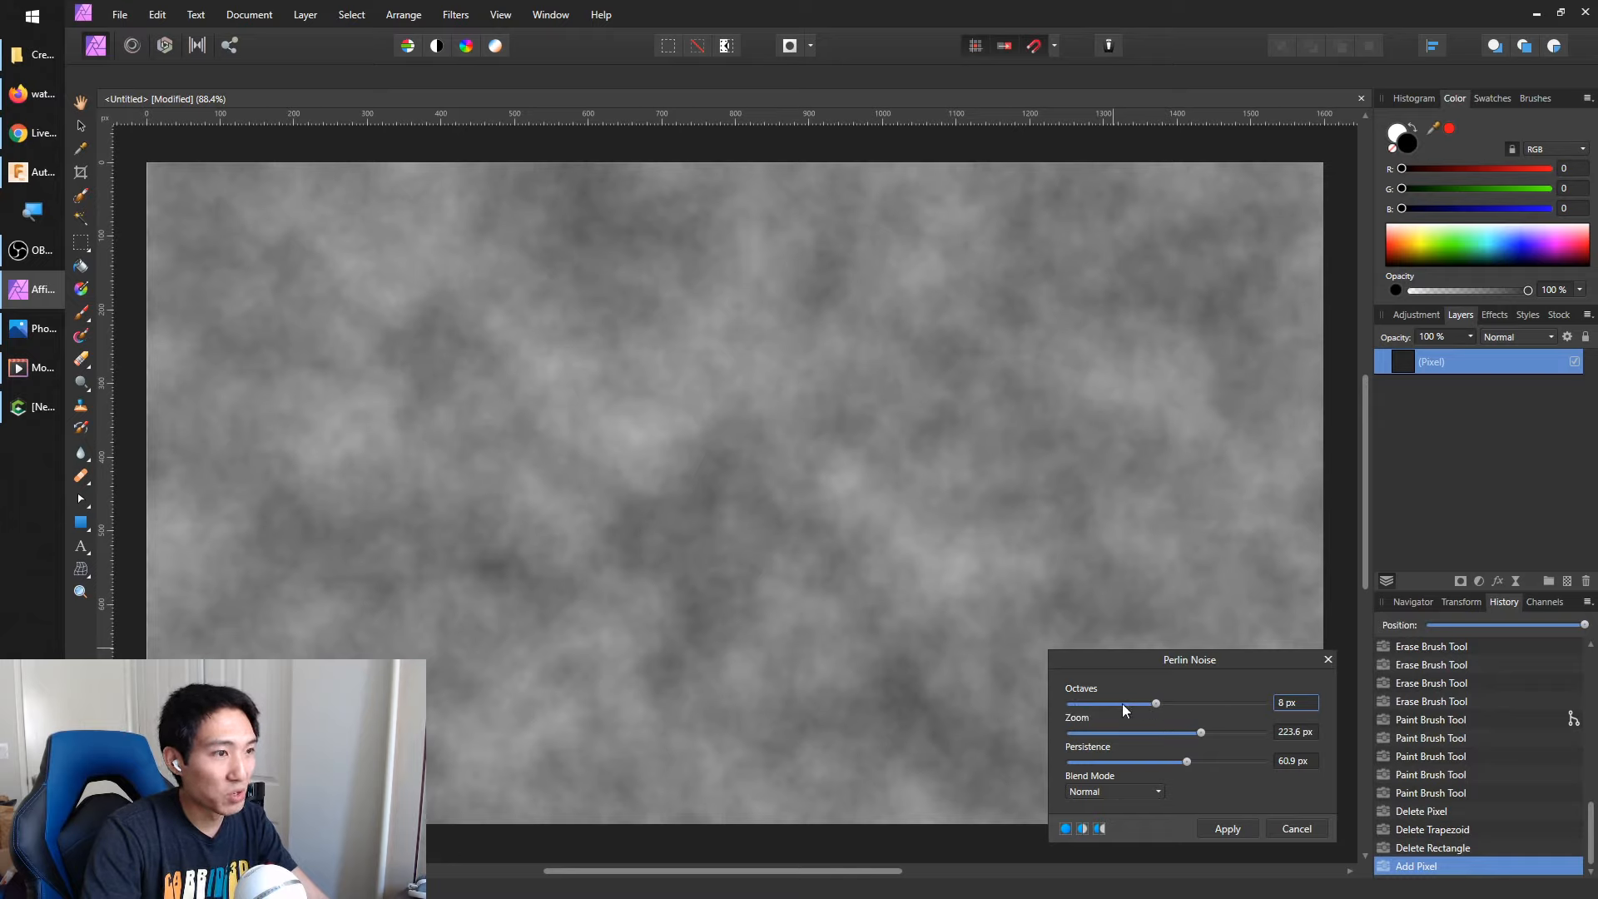
left_click_drag(1207, 760, 1158, 767)
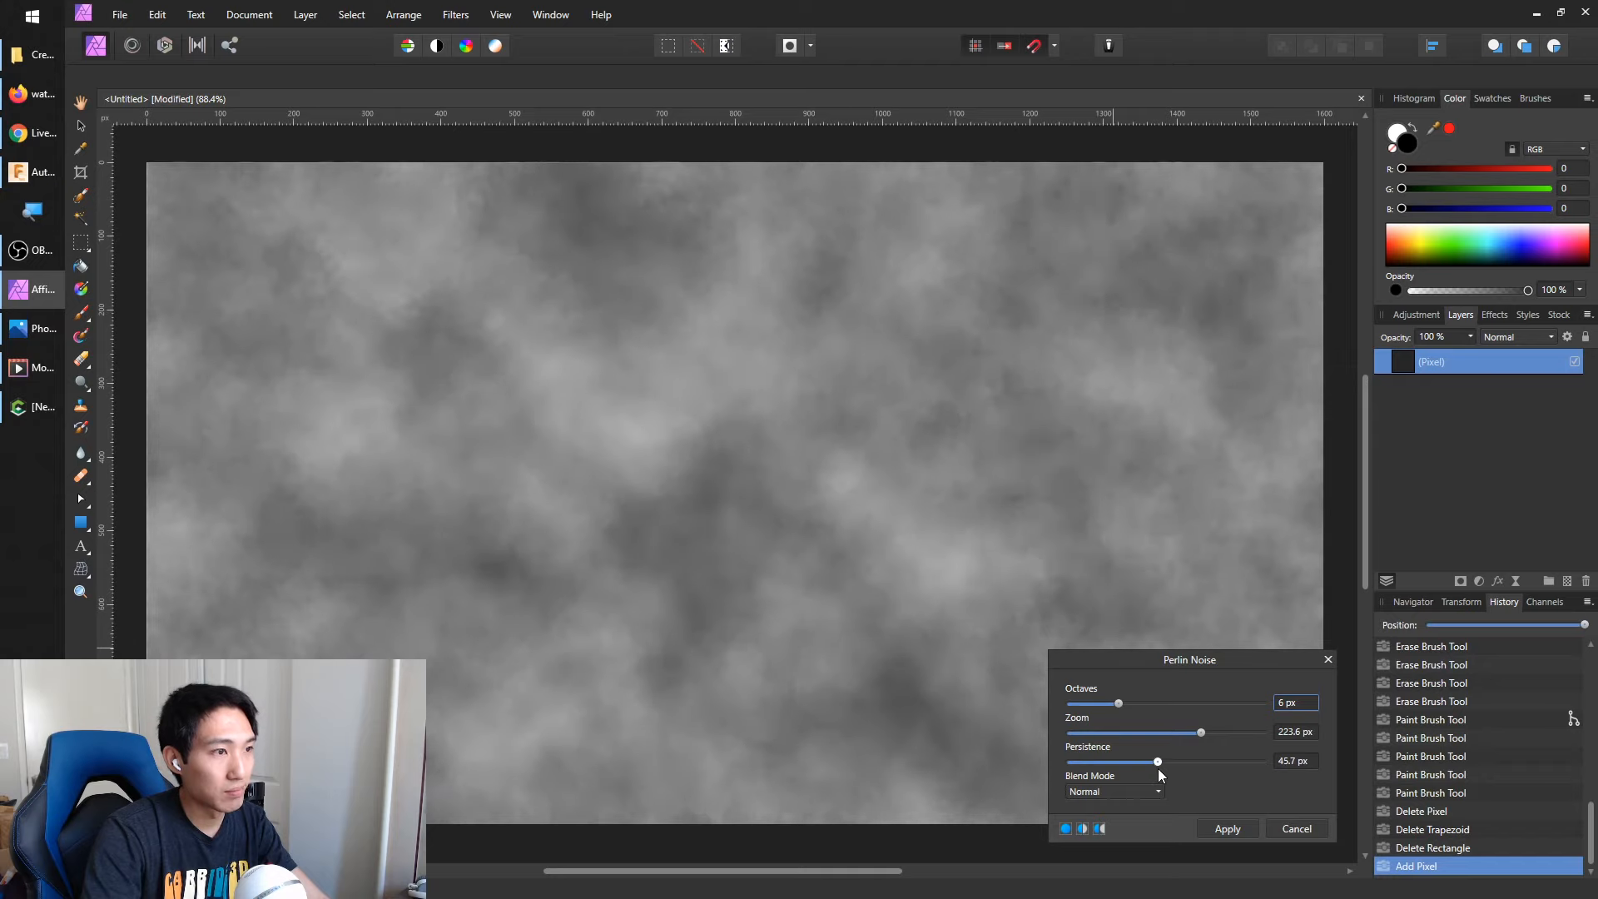
left_click(1237, 831)
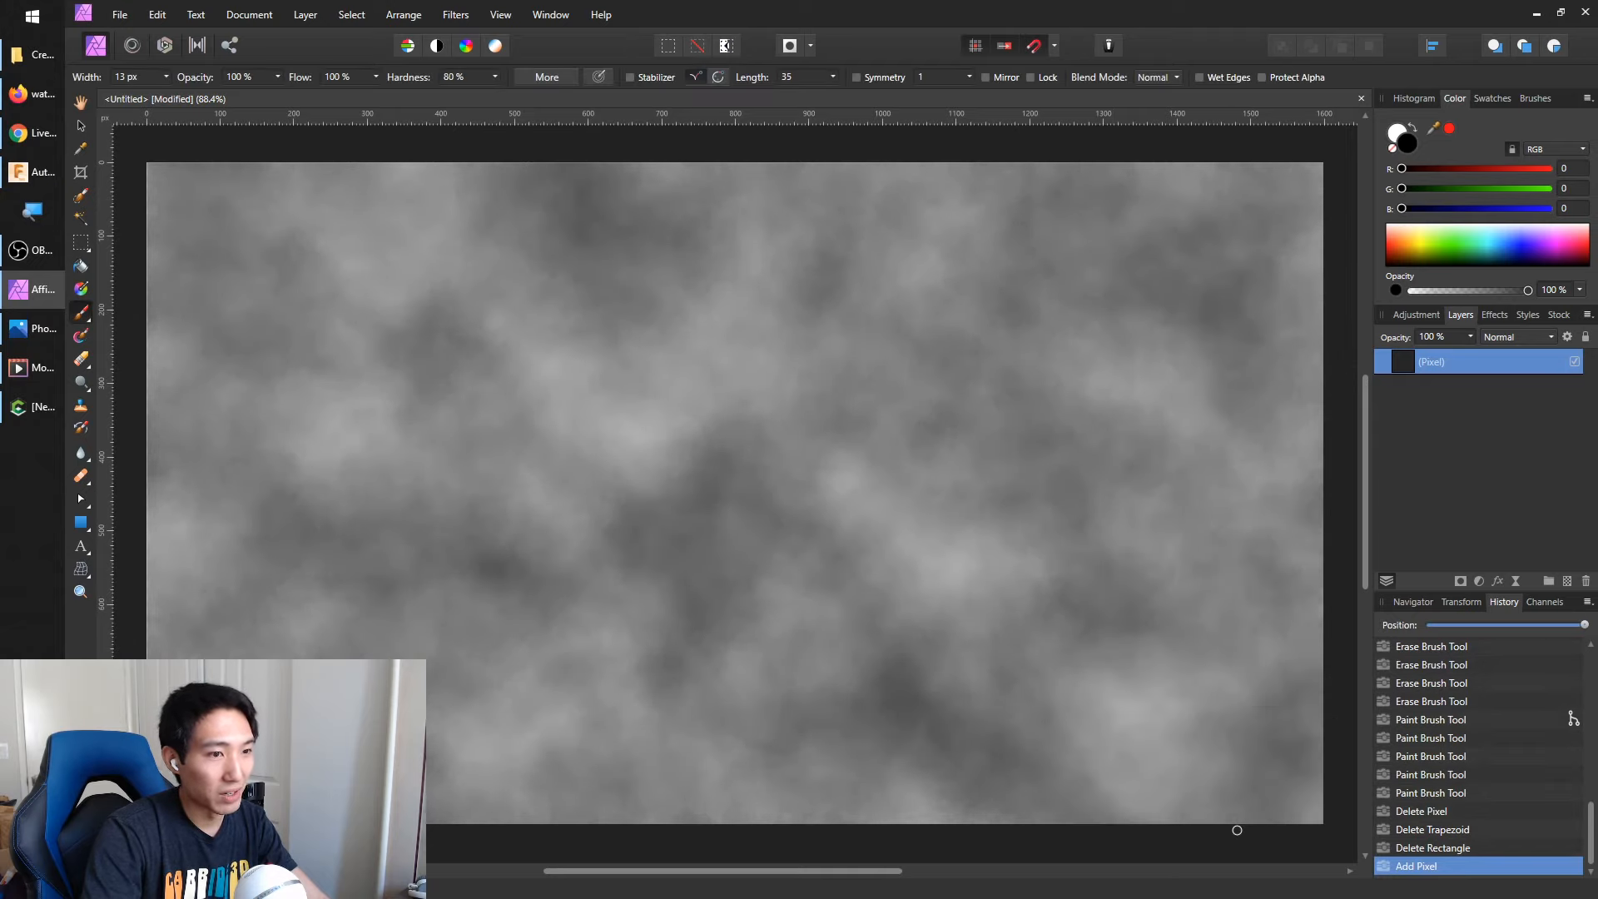
Set up a JPEG export of the noise texture with the quality at 80
left_click(120, 16)
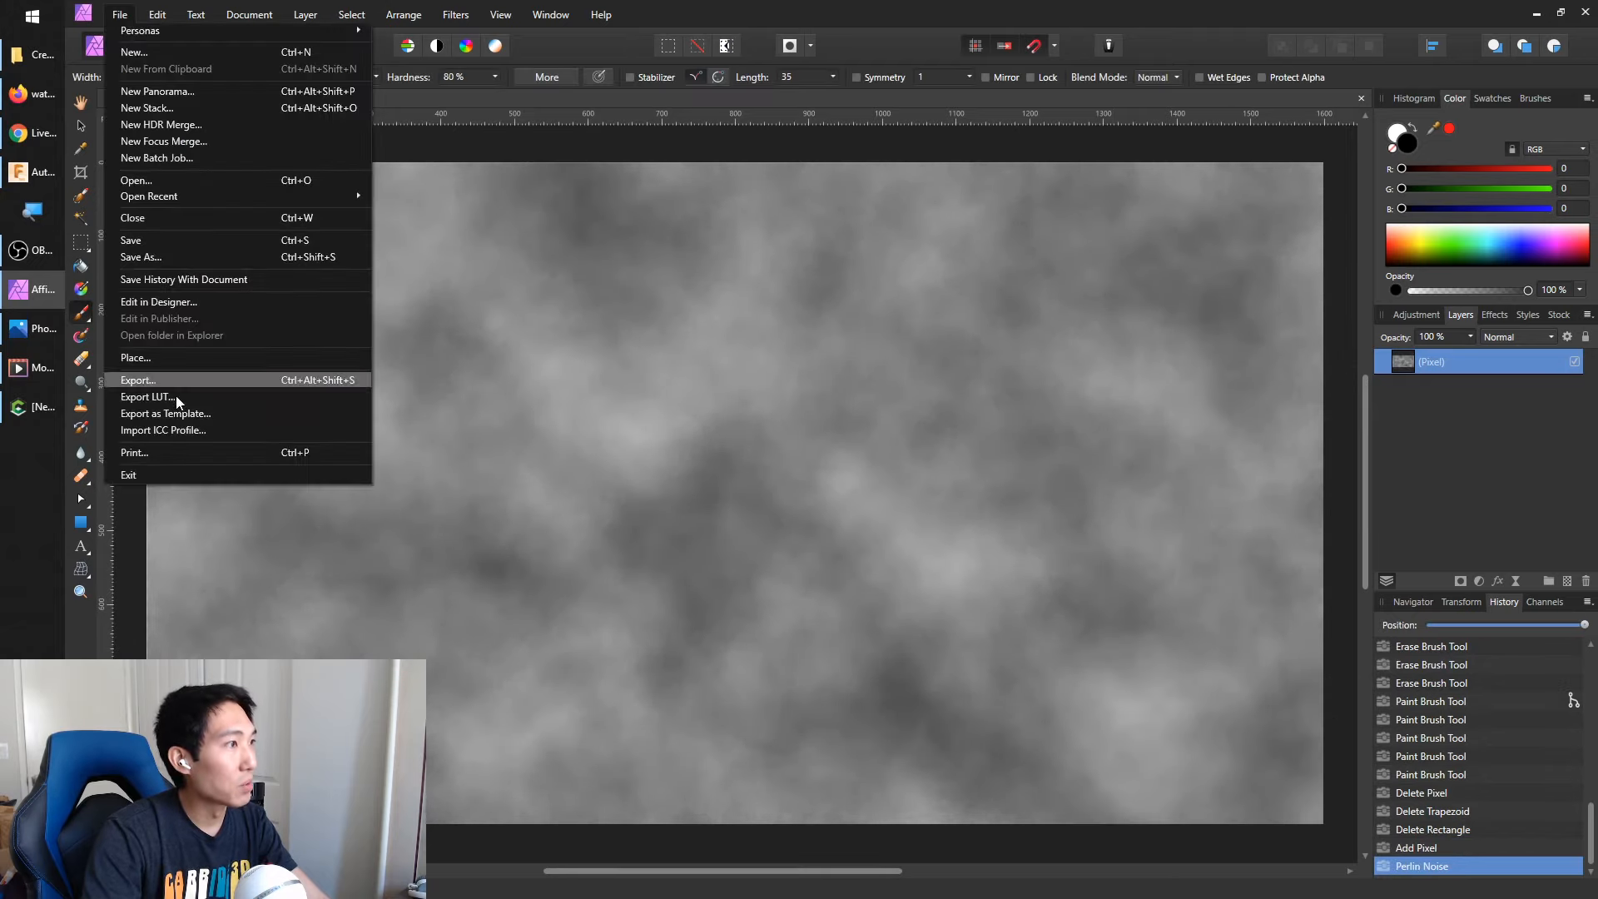
left_click(197, 380)
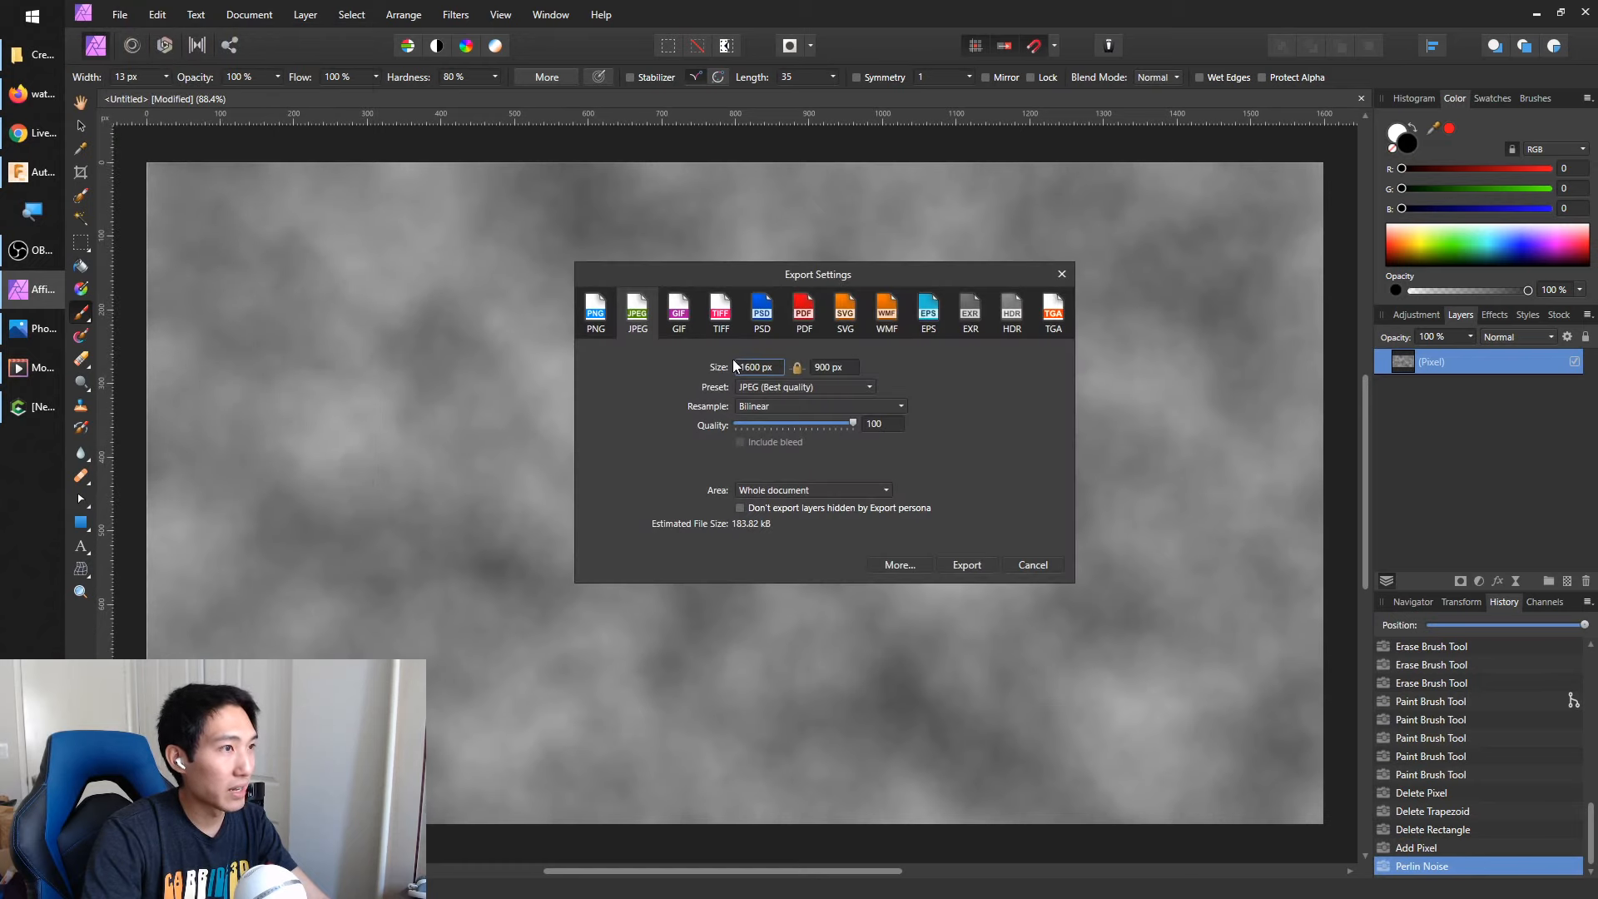
left_click(891, 426)
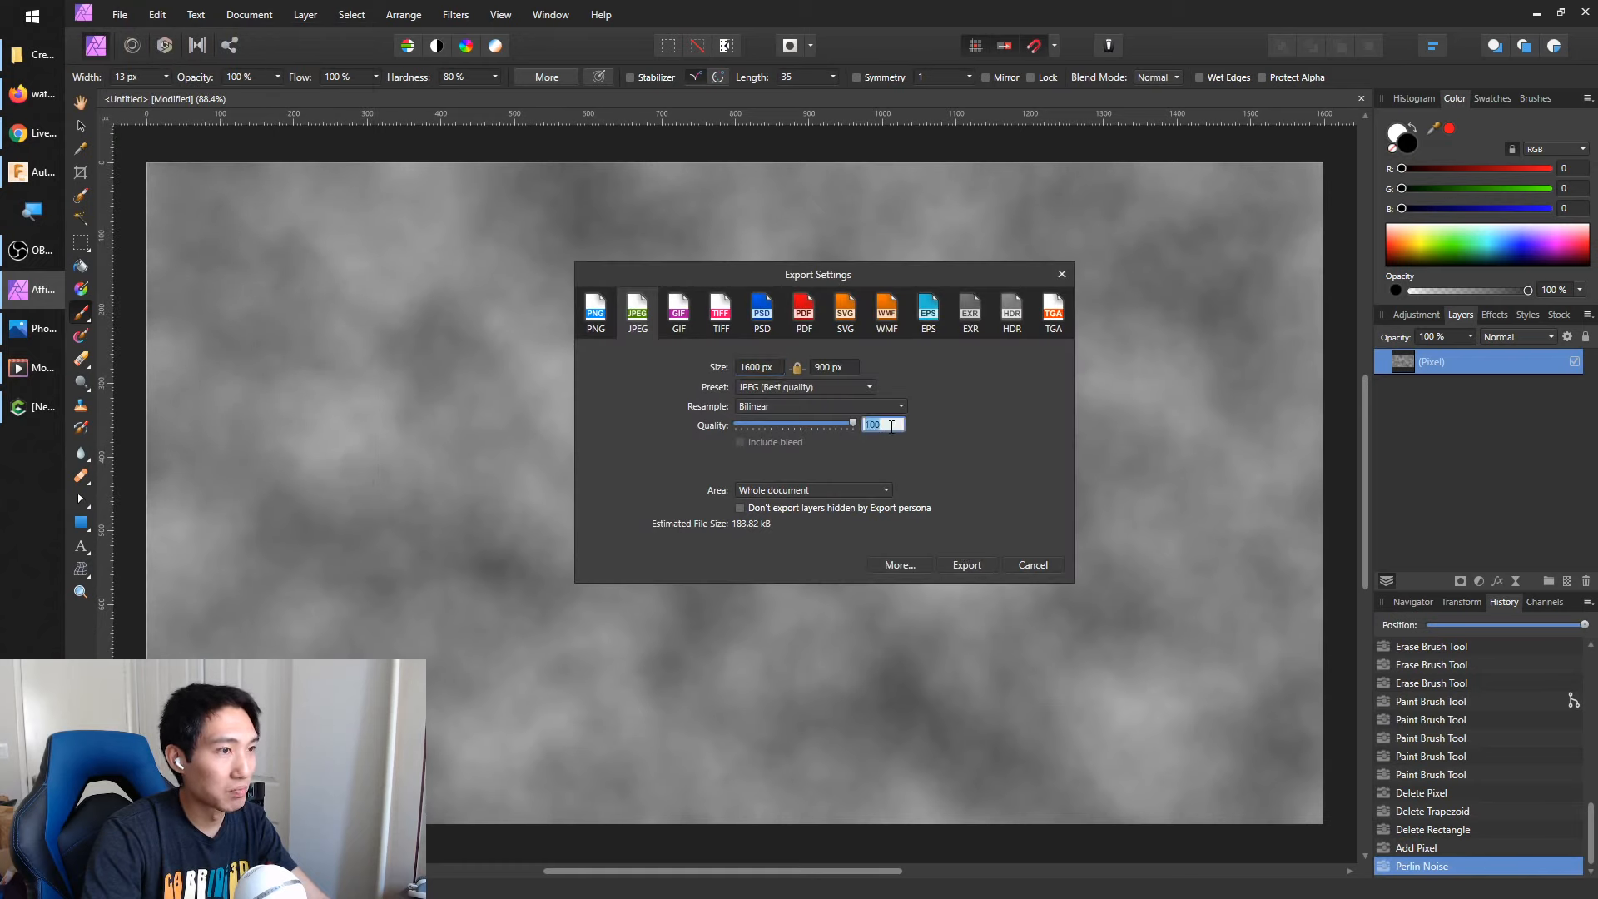
type("80")
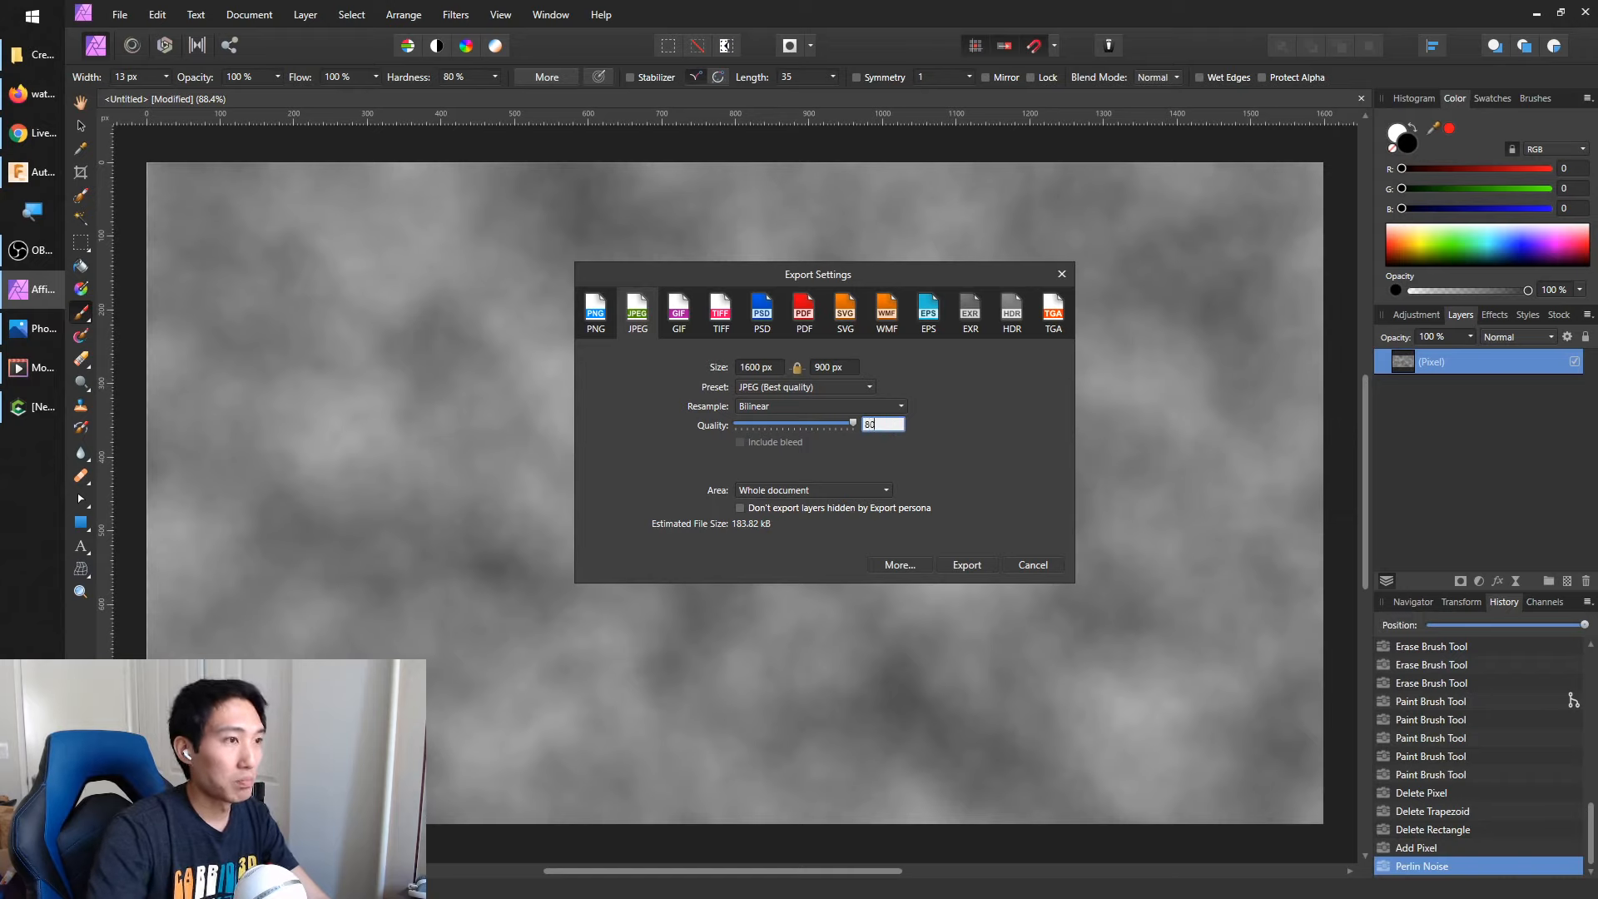
left_click(966, 565)
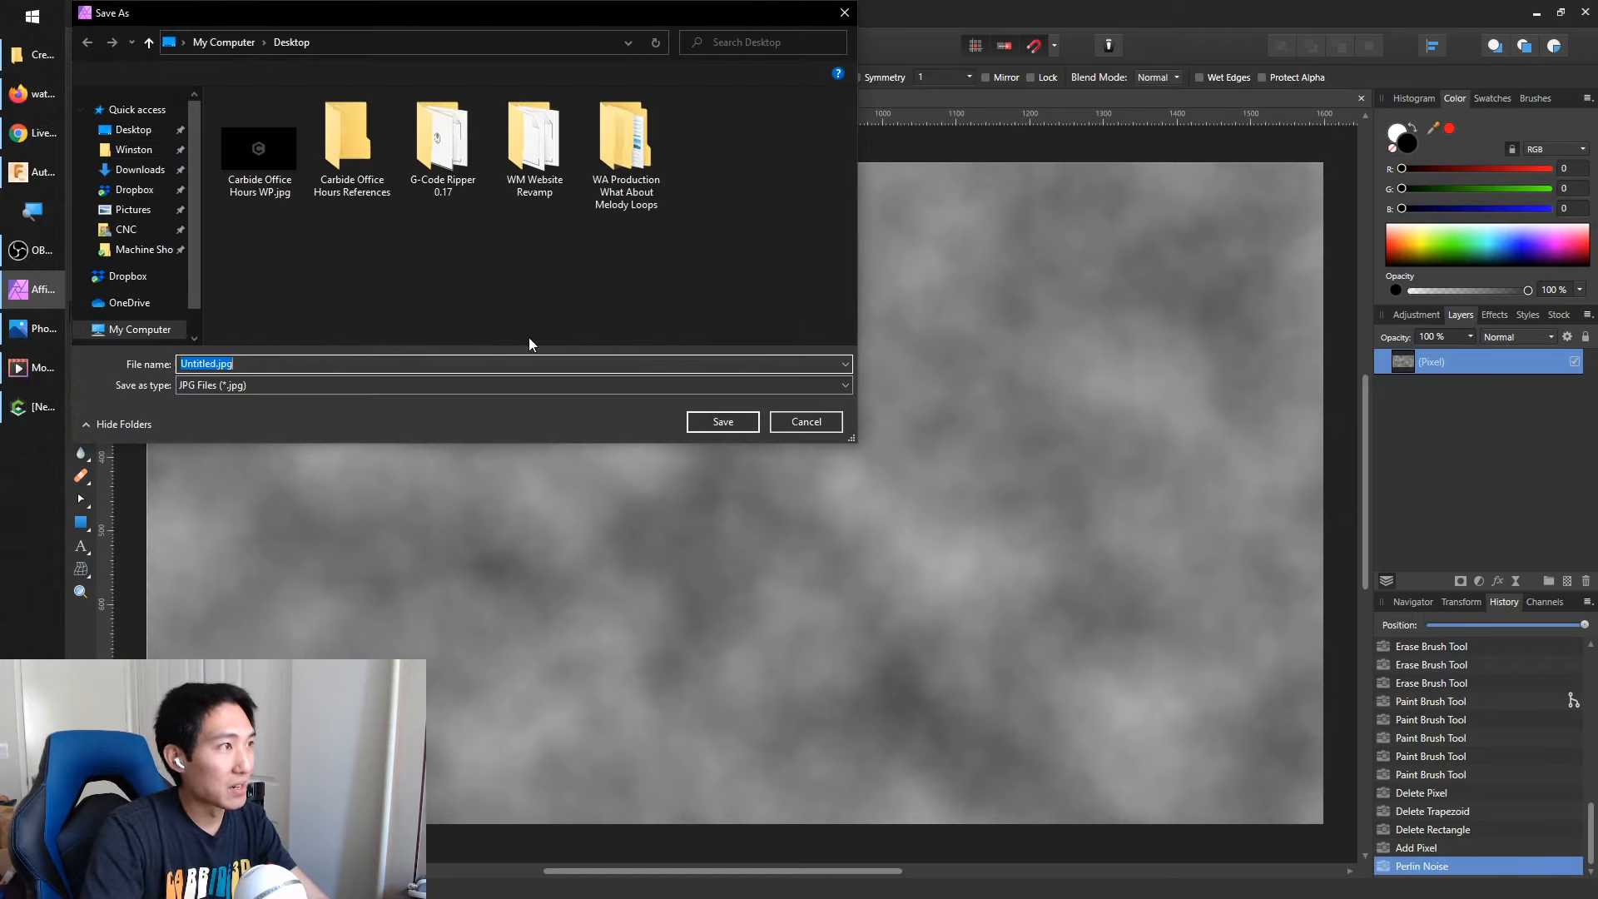
Save the exported image to the Desktop as "Cheap Water.jpg"
left_click(125, 129)
left_click(212, 364)
double_click(210, 364)
type("Cheap")
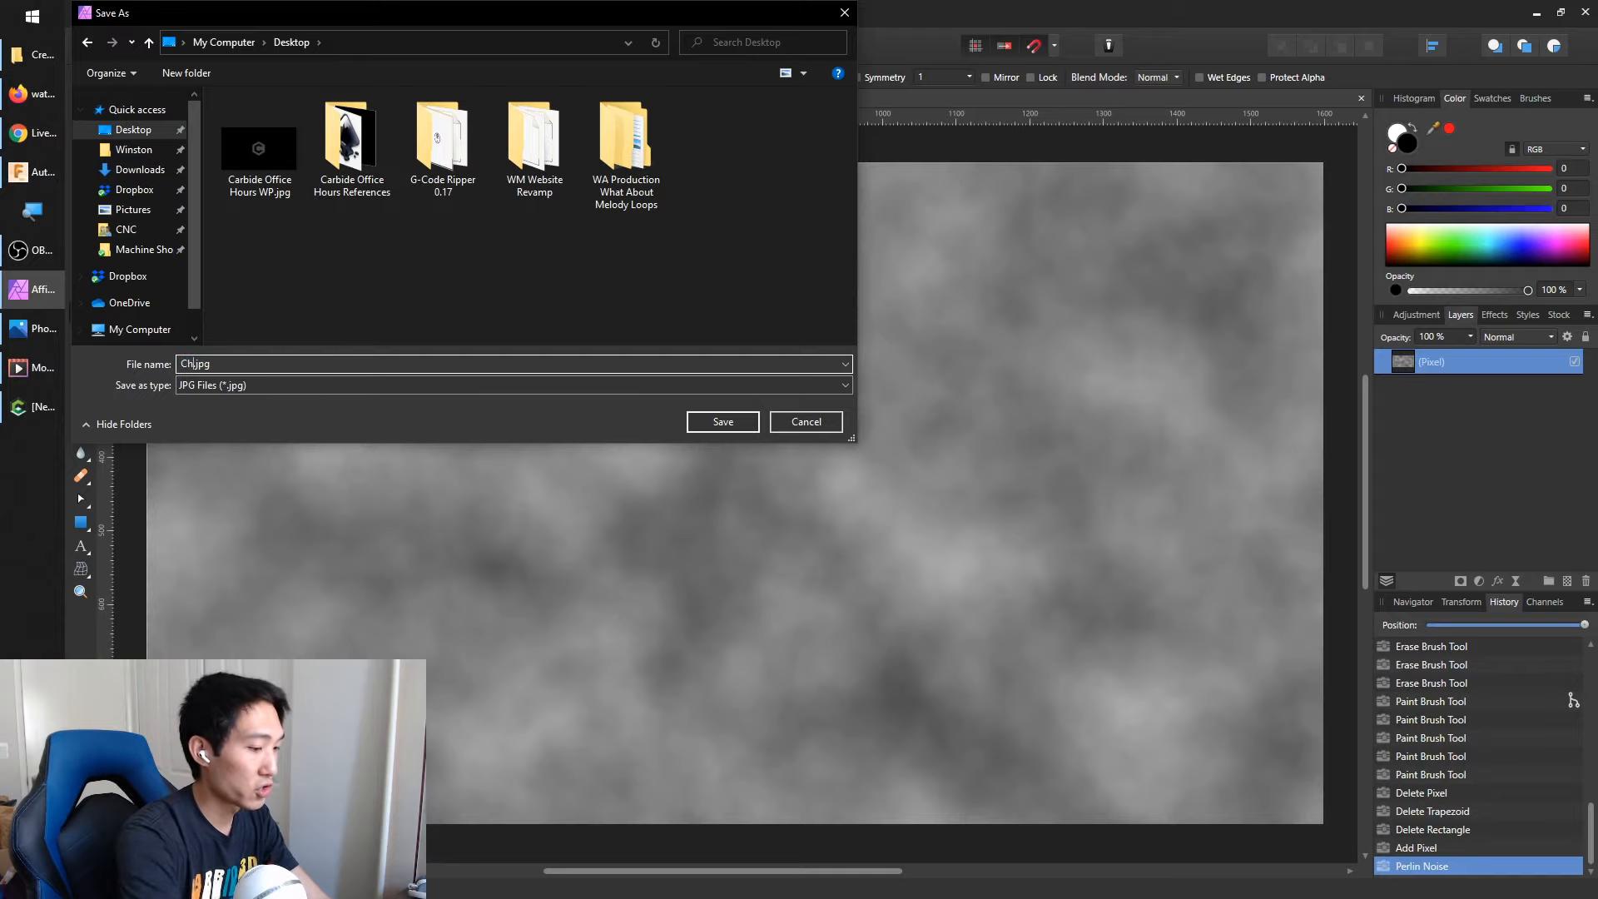
type(" Water")
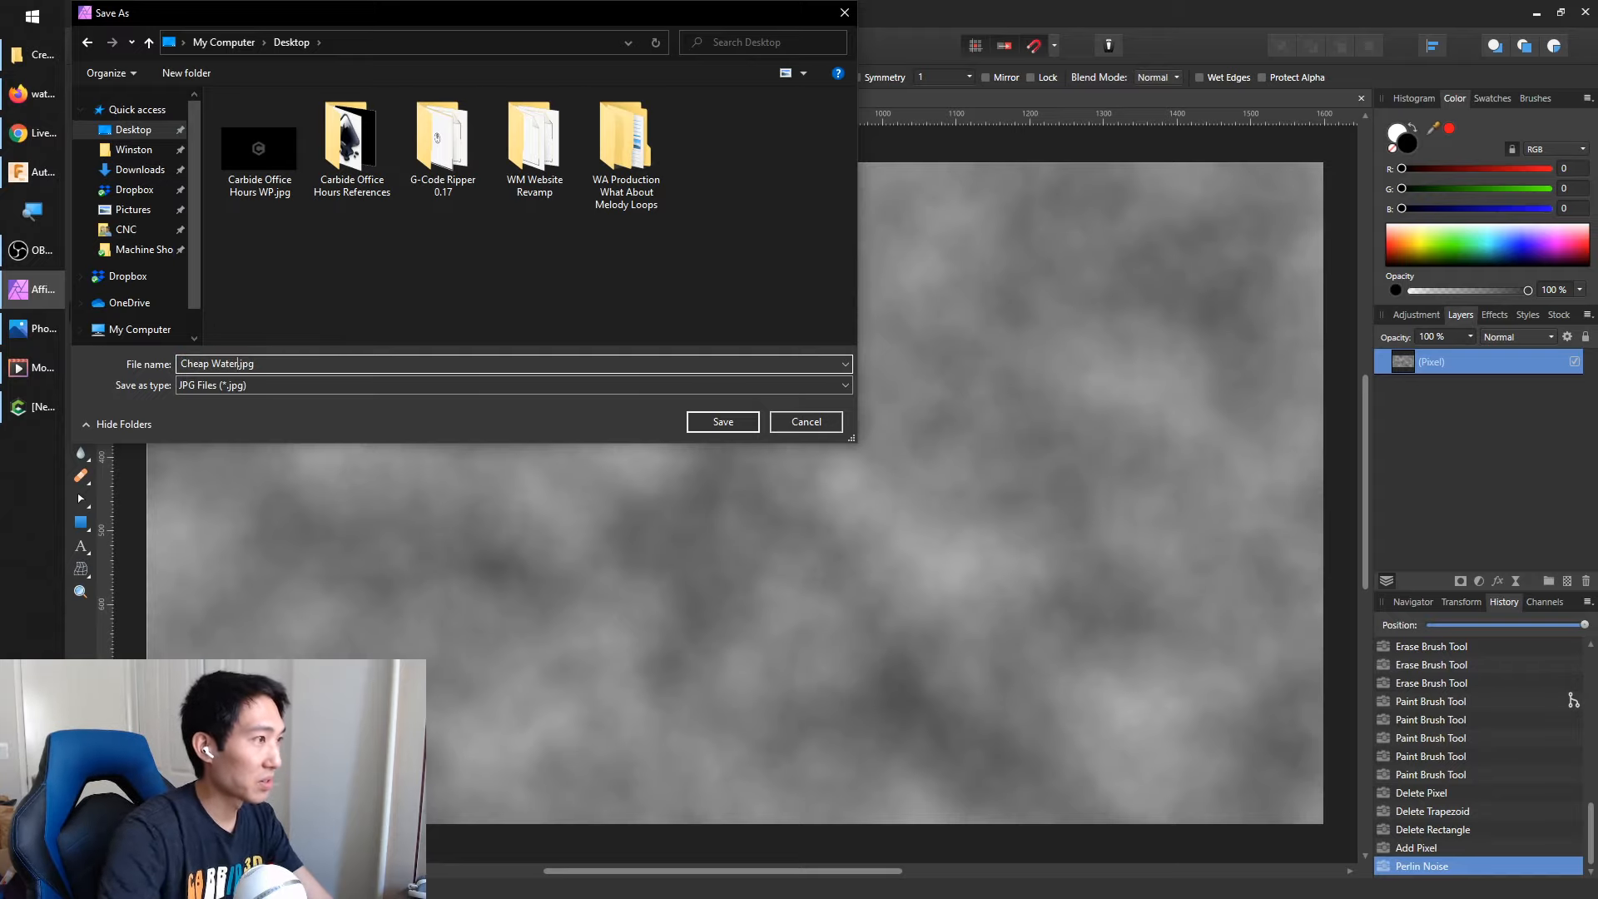
left_click(722, 421)
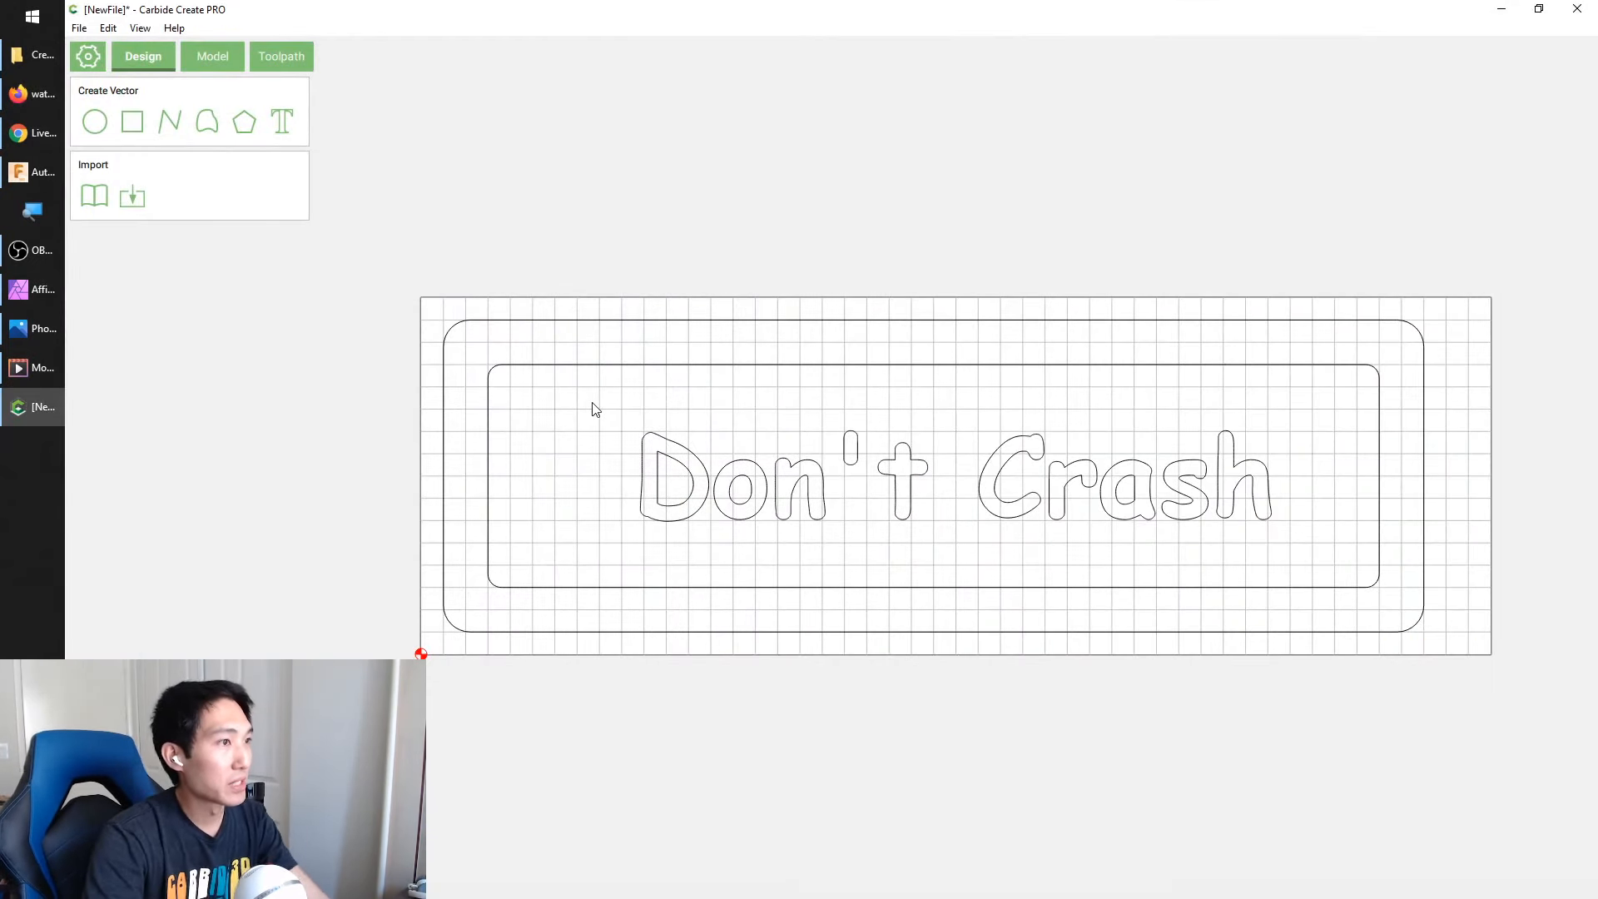
Start a model component from the outer rounded rectangle with an Angle shape, Limit Height and a max height of .15 in
left_click(213, 50)
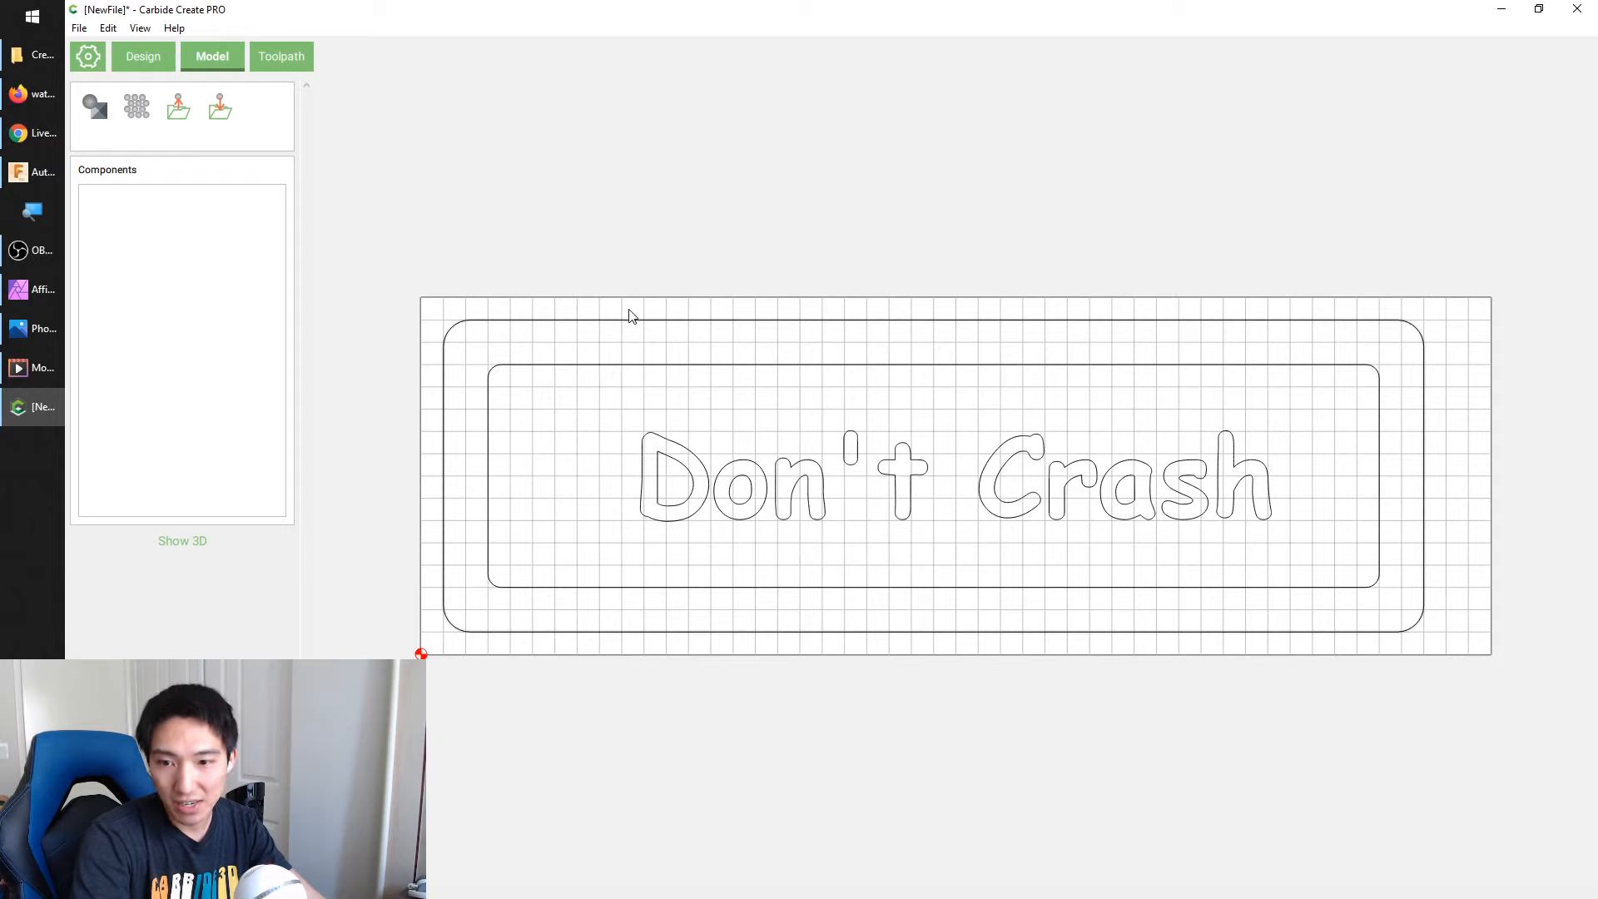
left_click(523, 321)
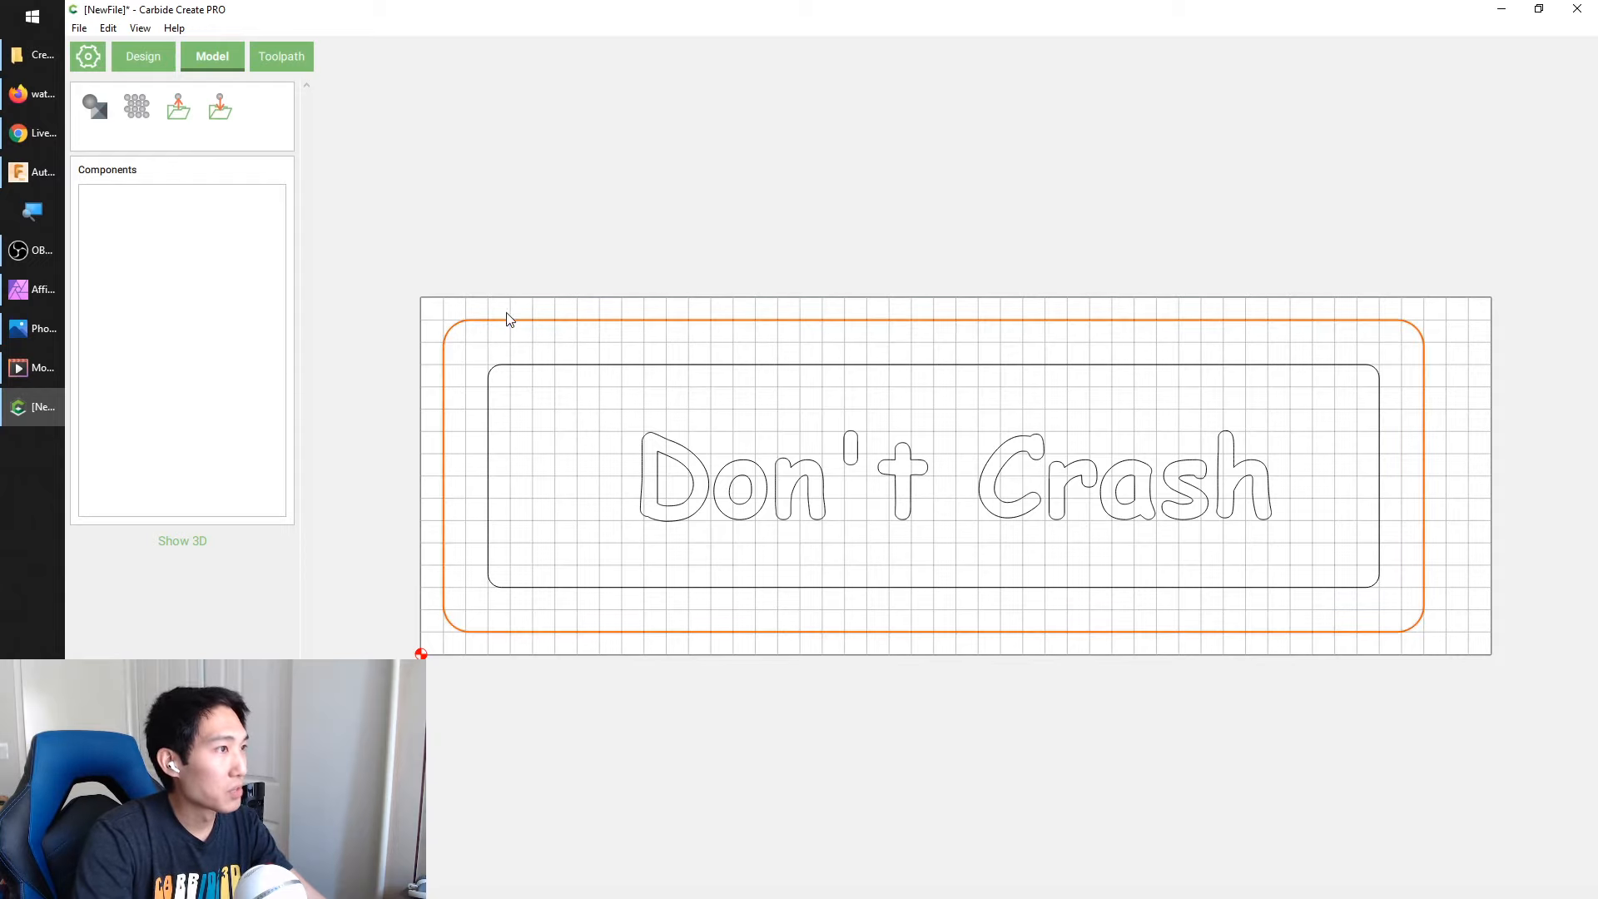
left_click(94, 101)
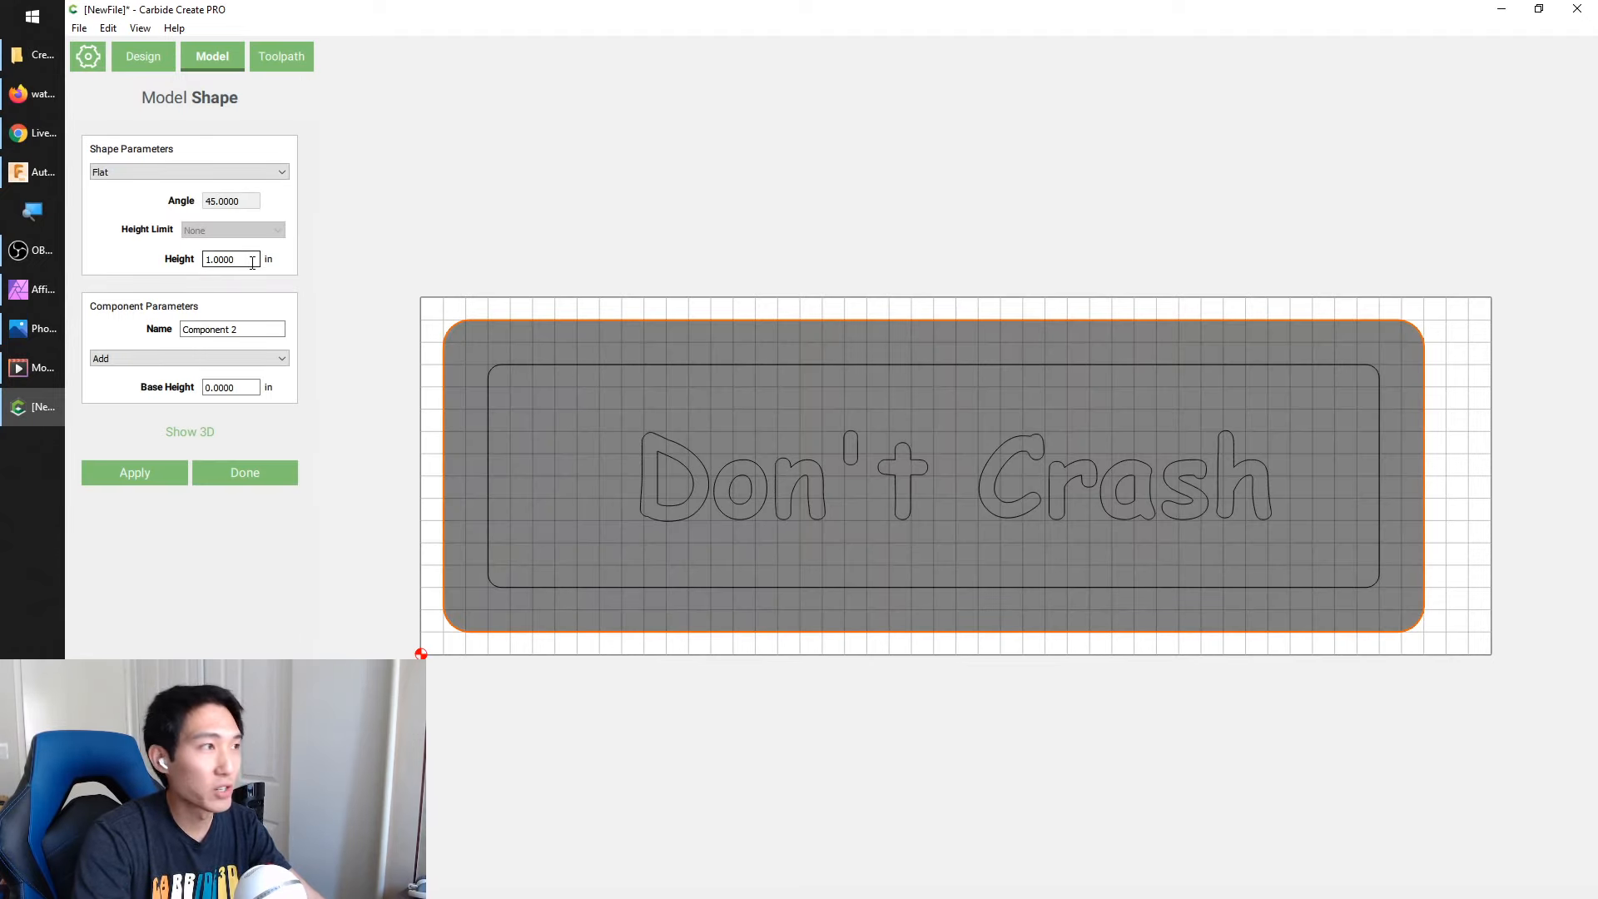
left_click(204, 172)
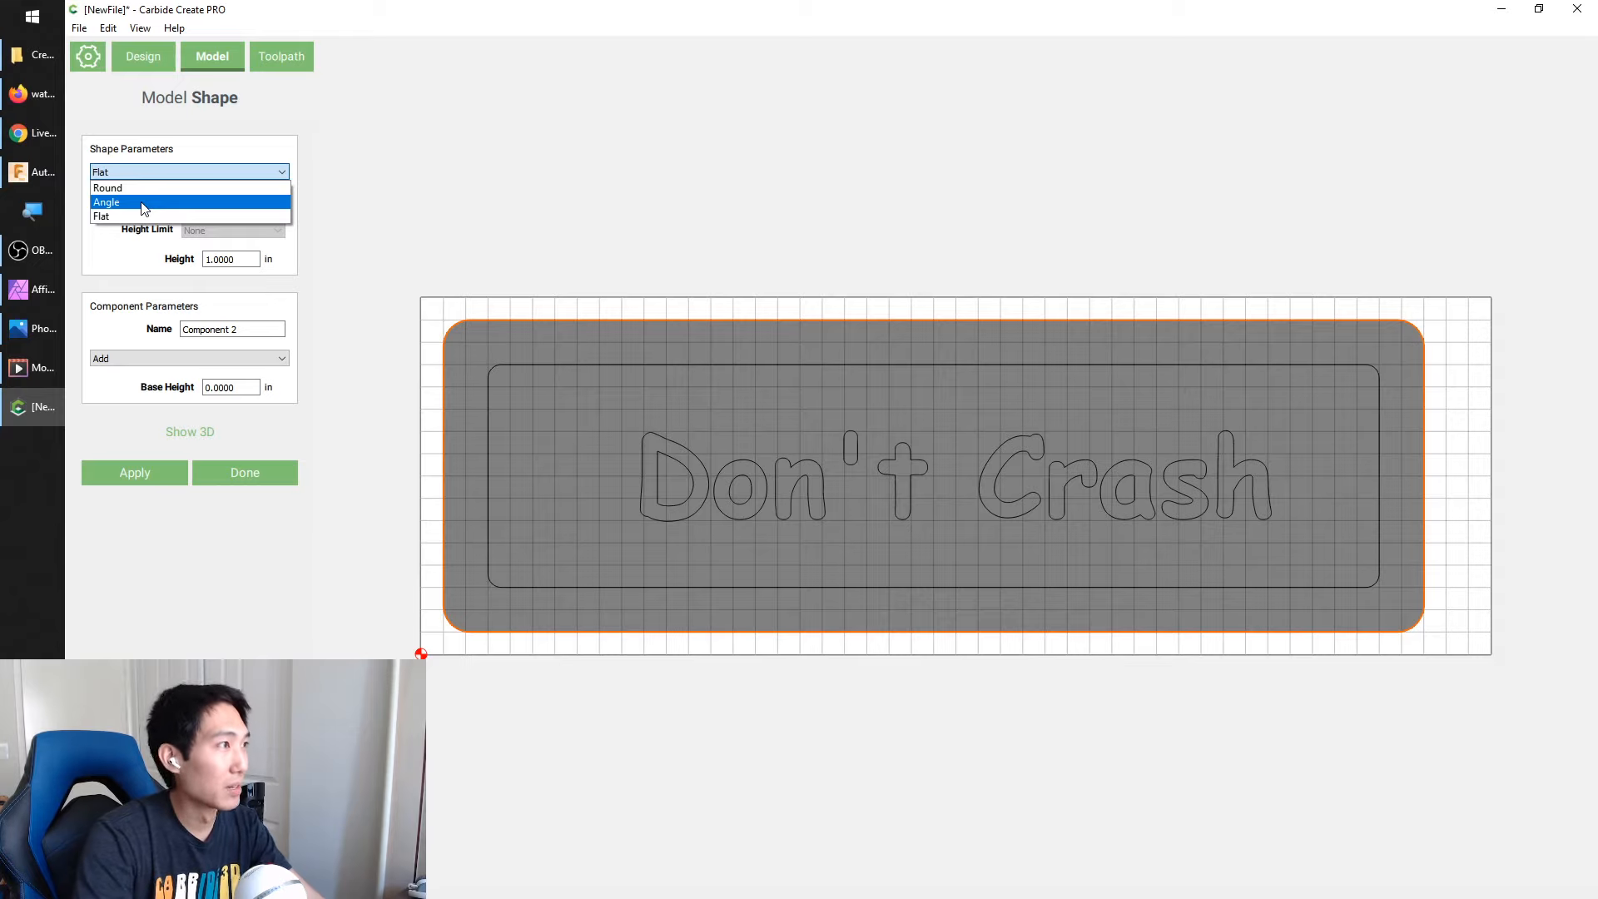
left_click(144, 204)
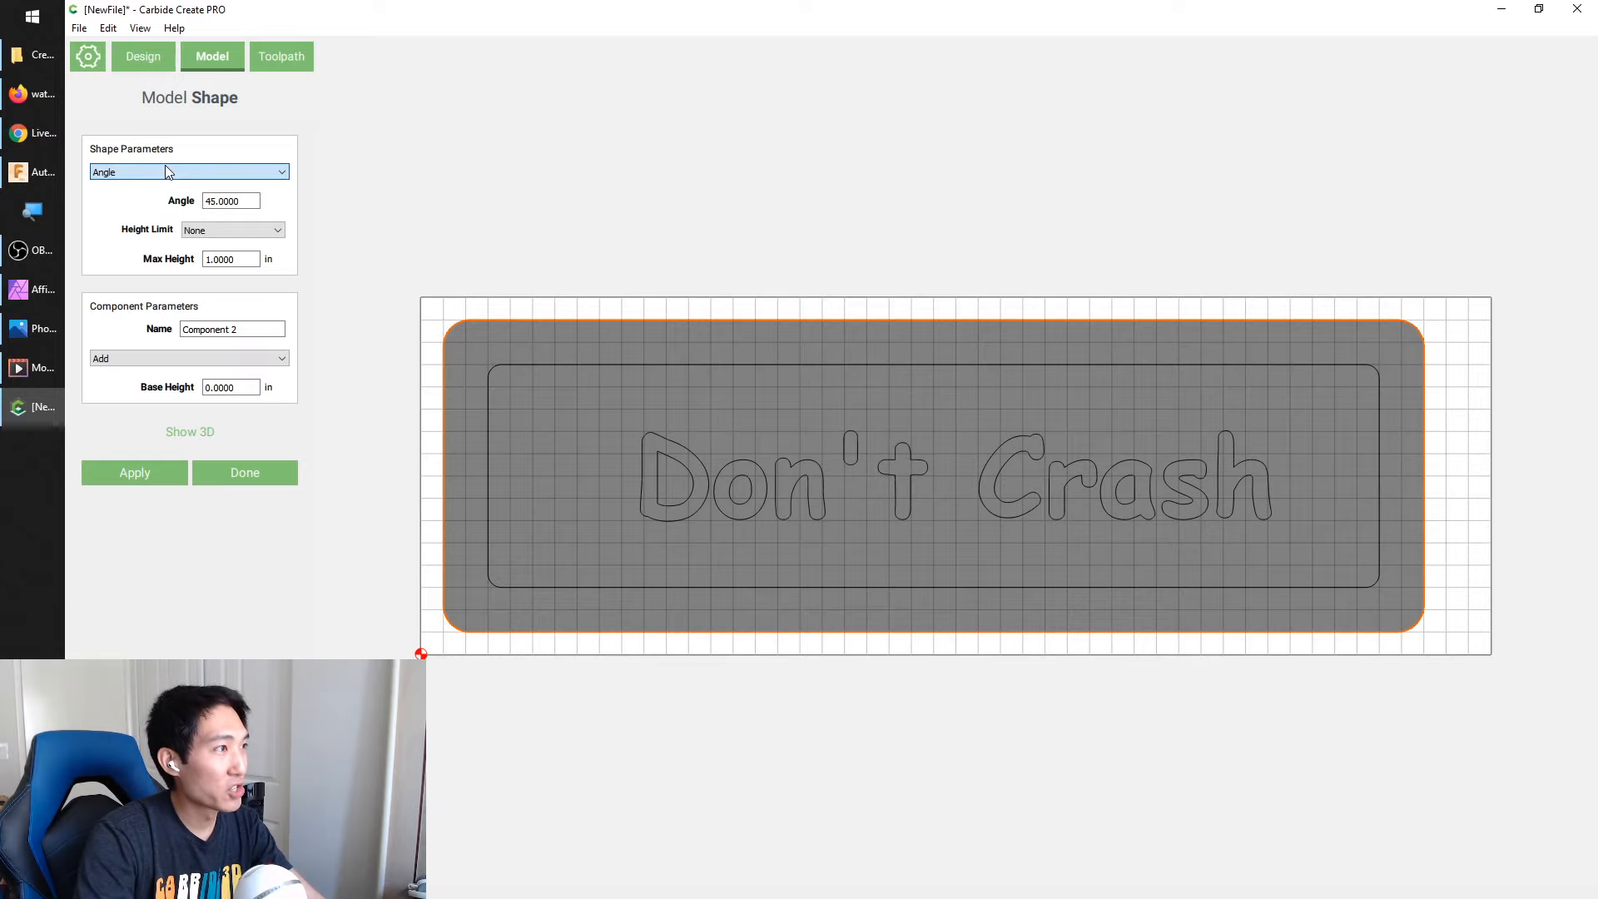
left_click(241, 236)
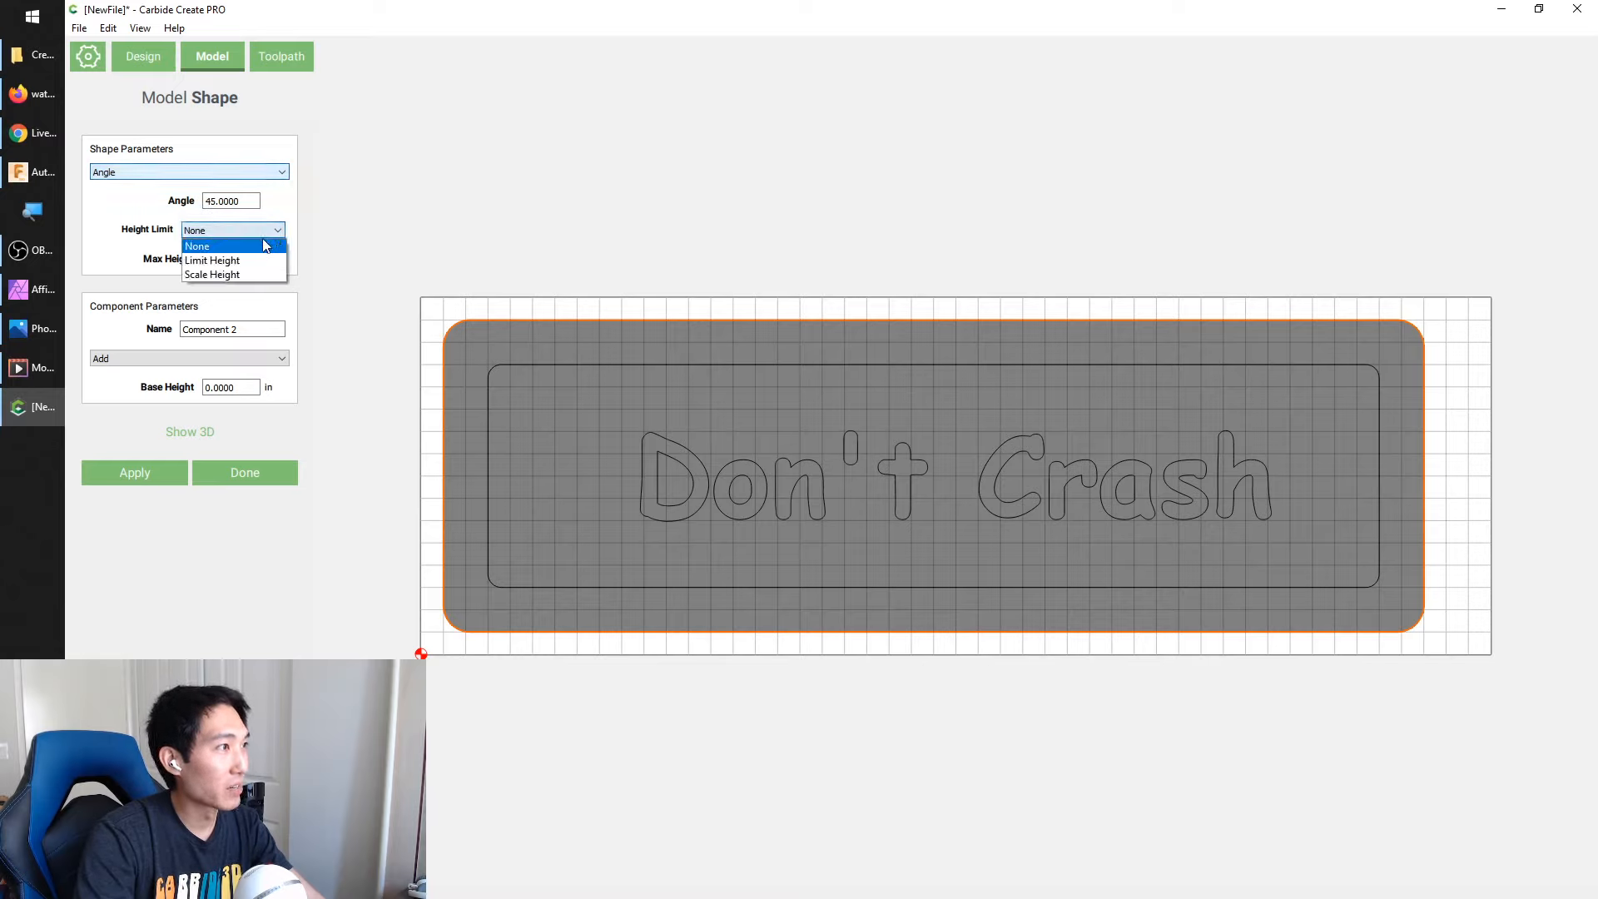
left_click(250, 260)
double_click(238, 259)
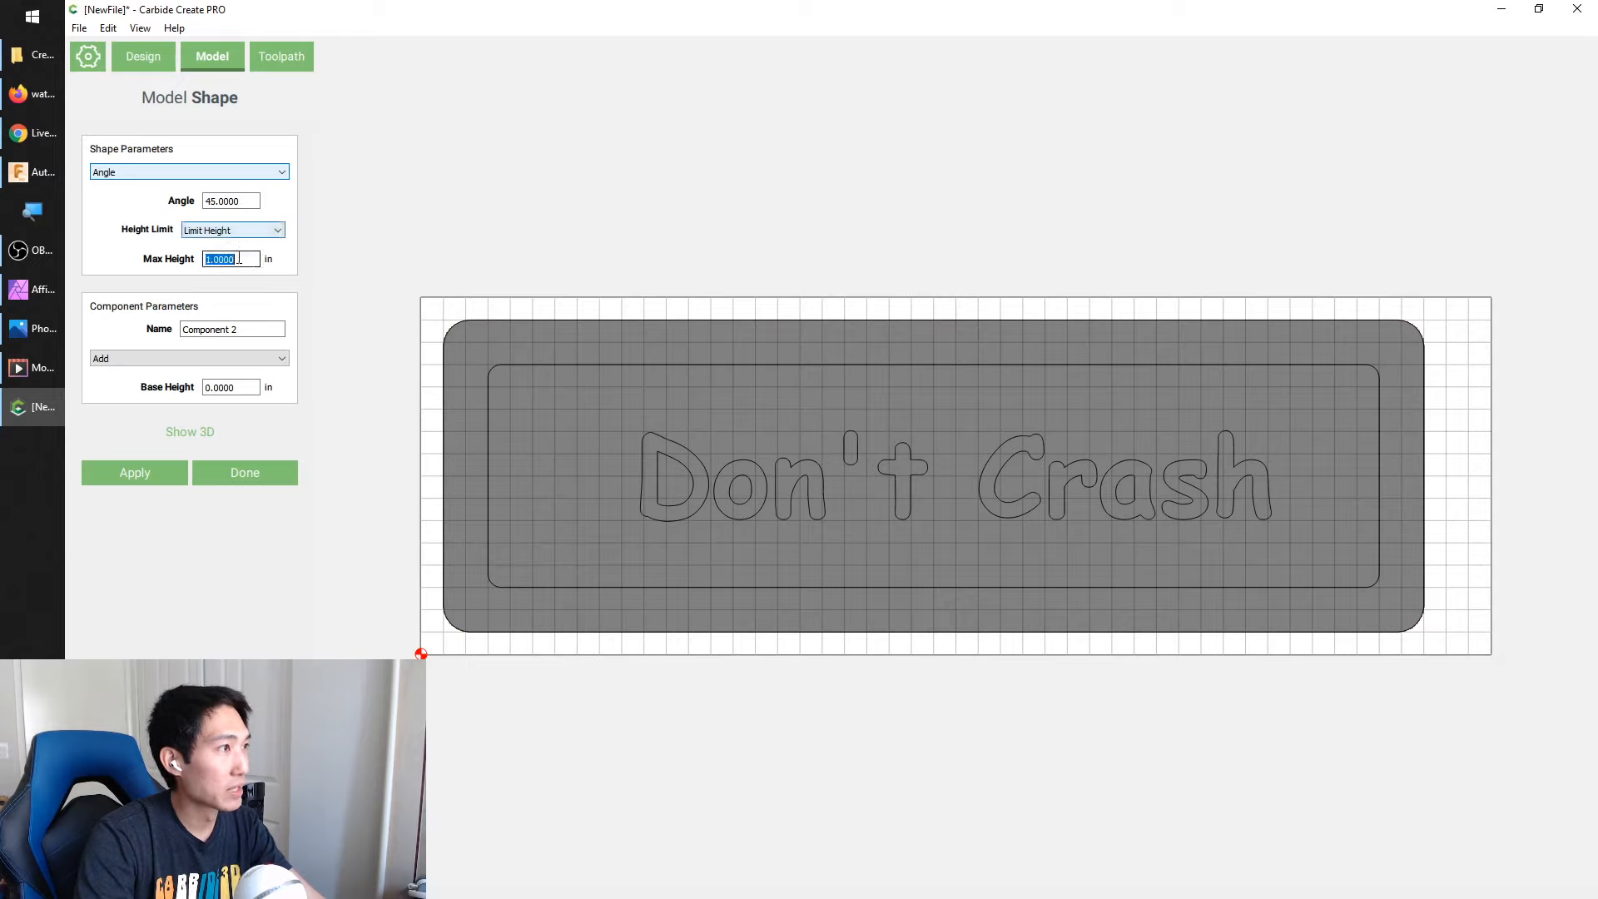
type(".")
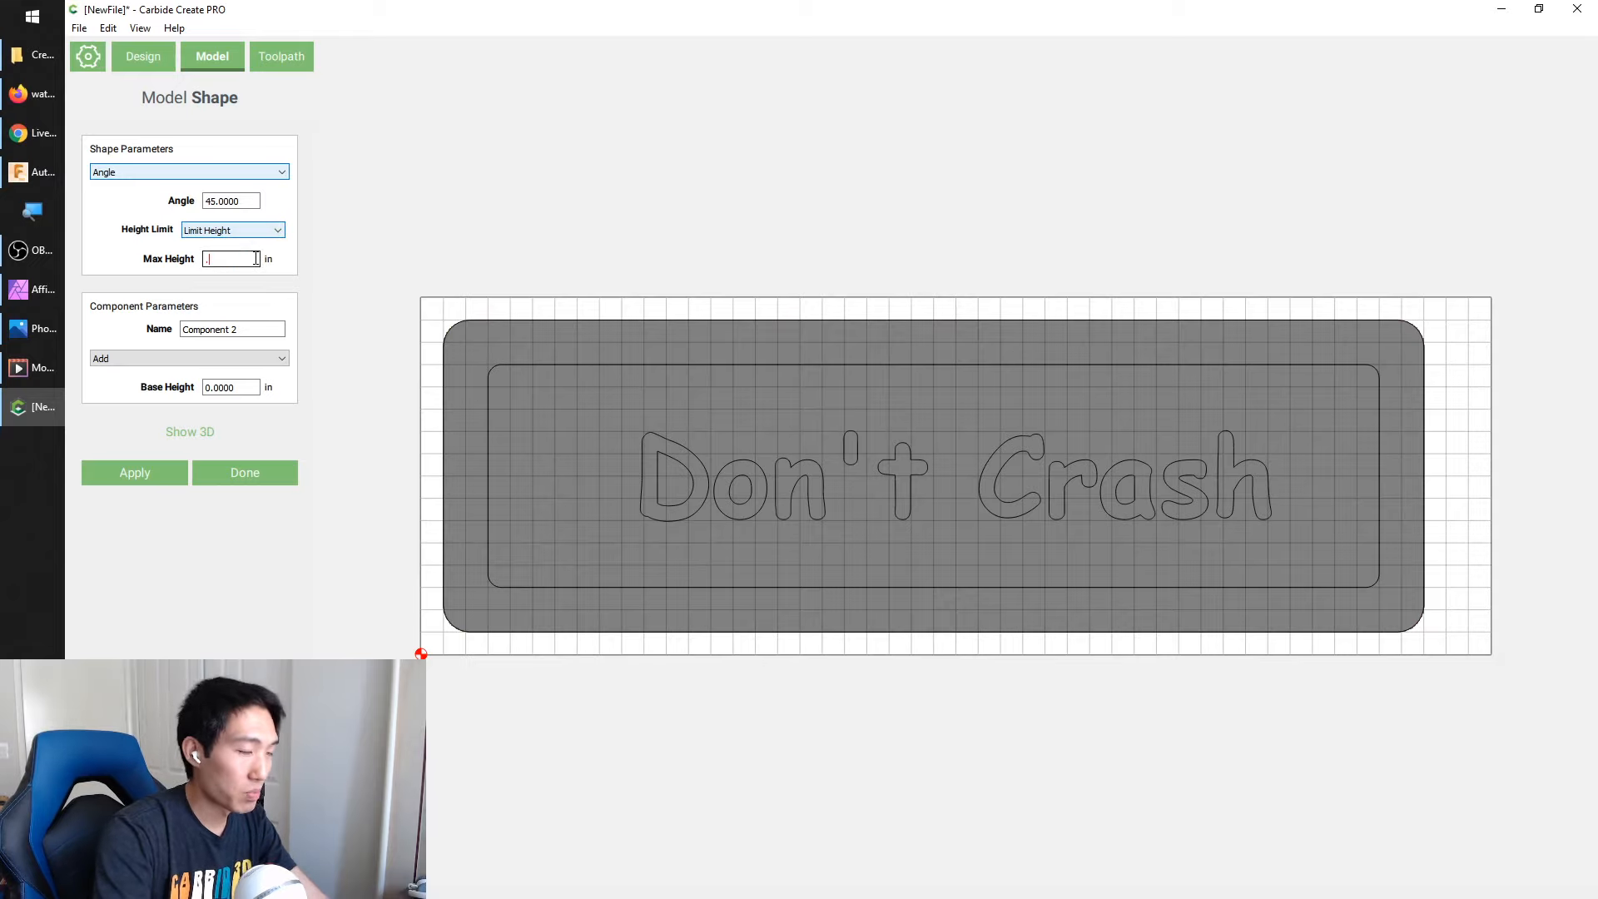
type("15")
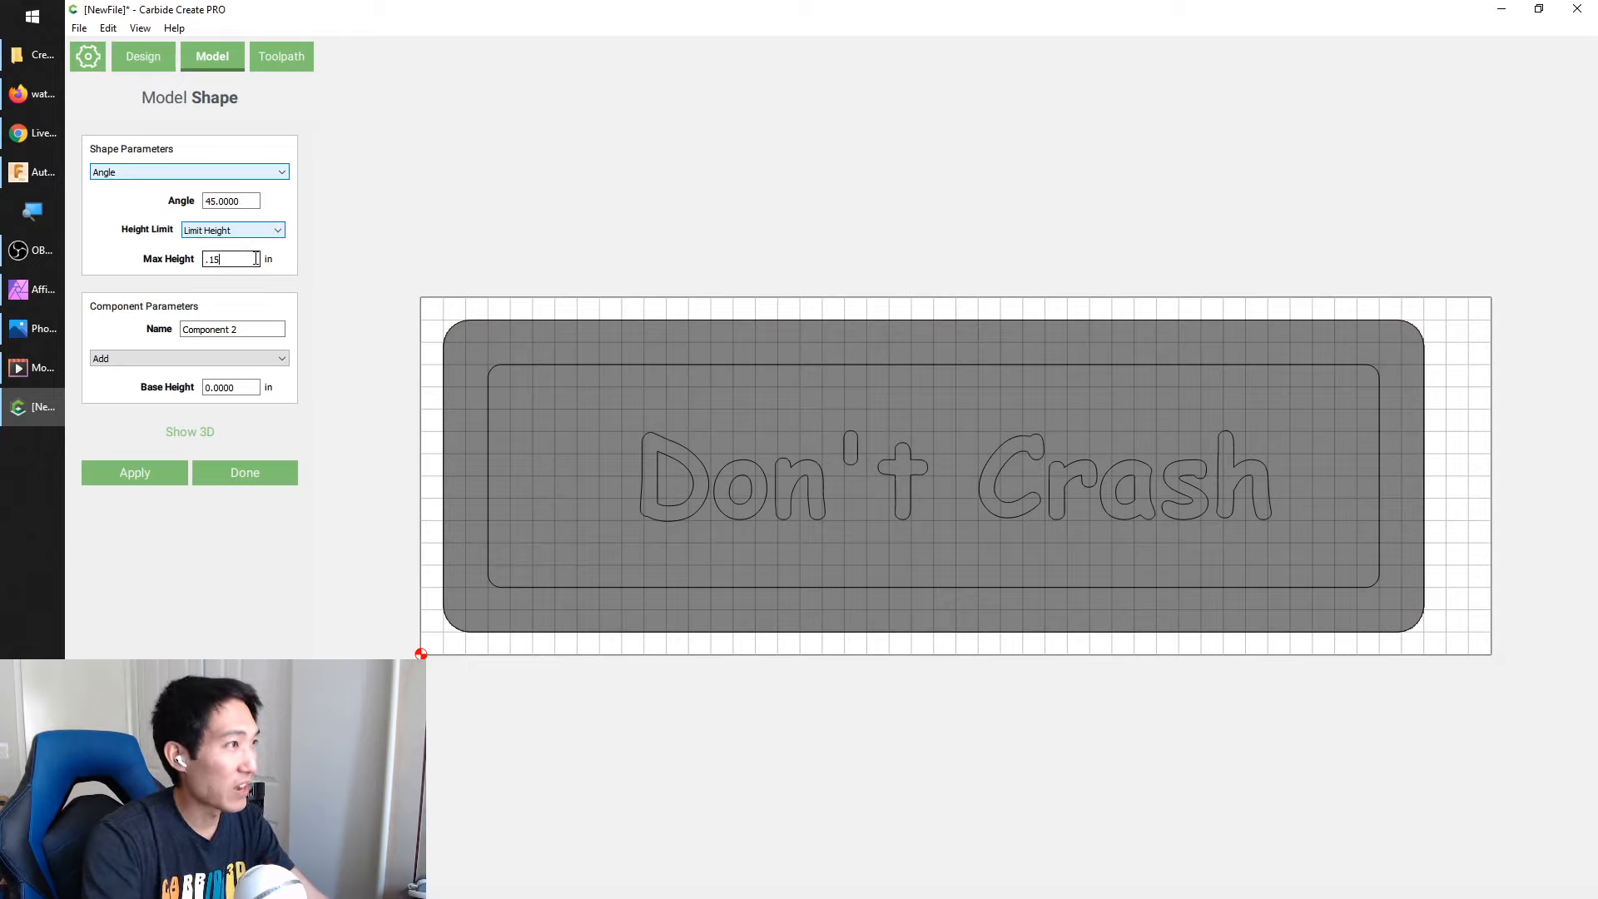
Name the component "Main Extrude", set its base height to .6 in and apply it
left_click(260, 334)
triple_click(260, 333)
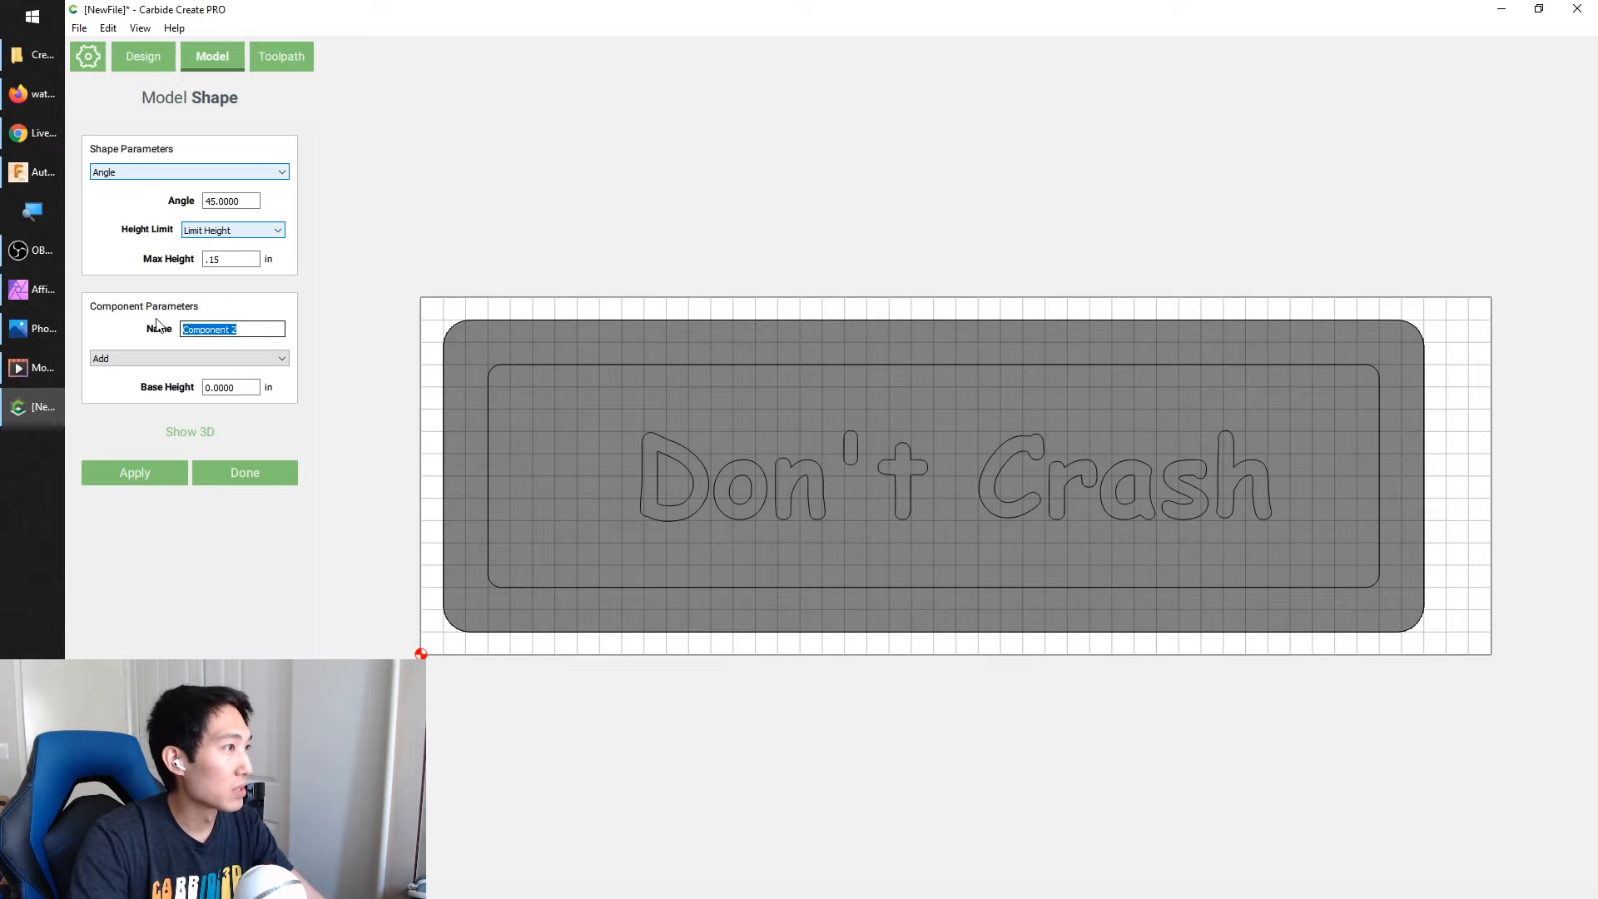
type("Main Extrude")
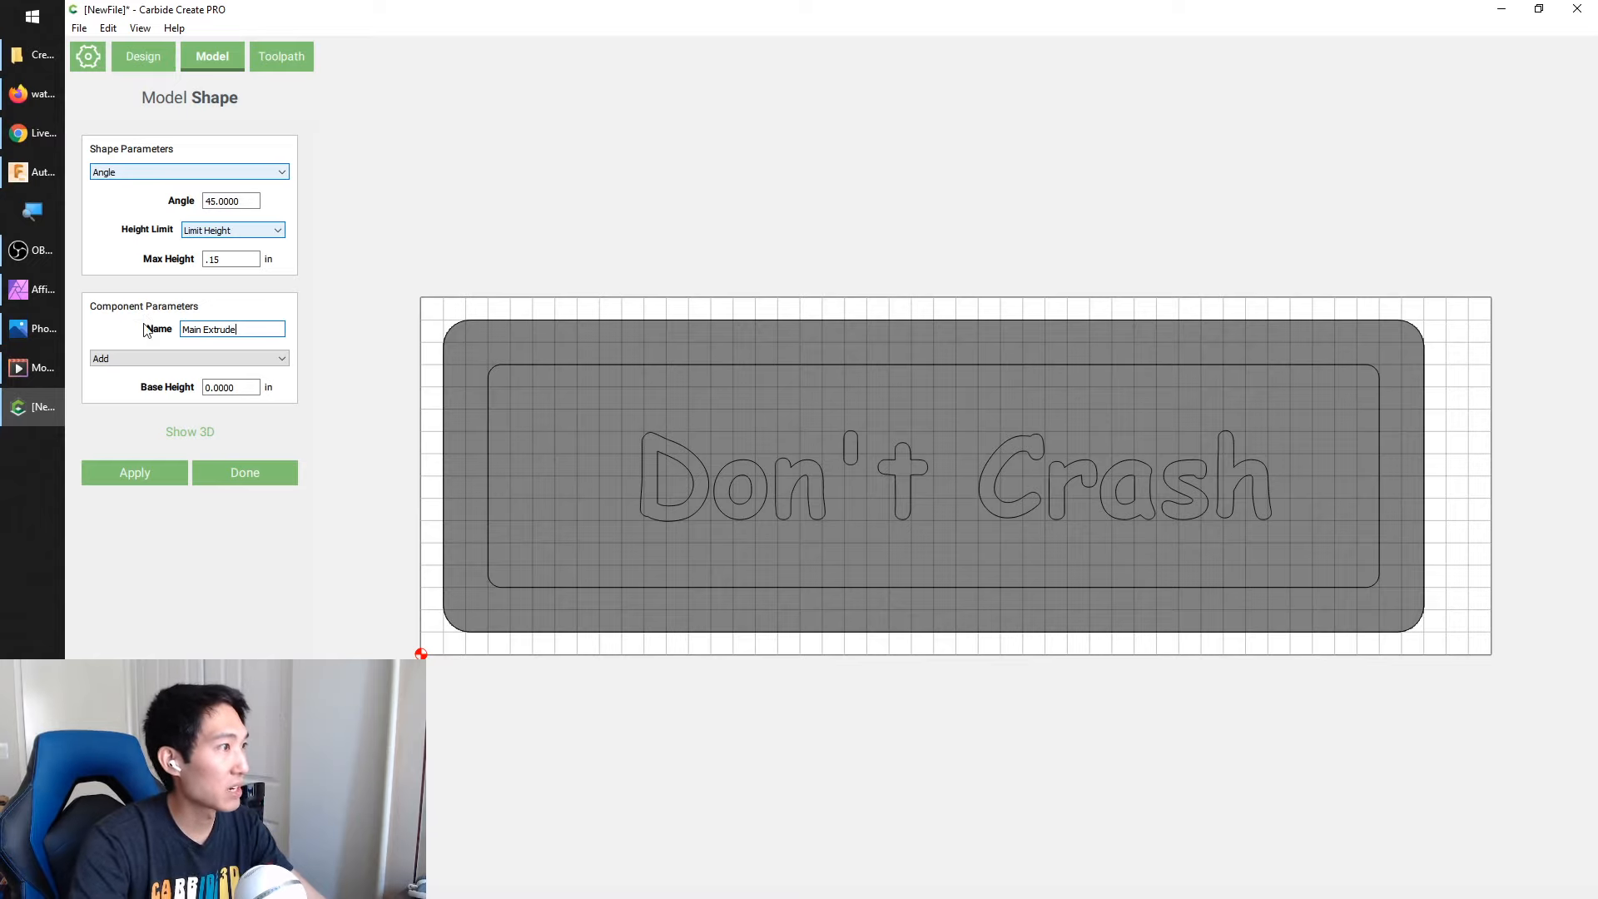
double_click(252, 387)
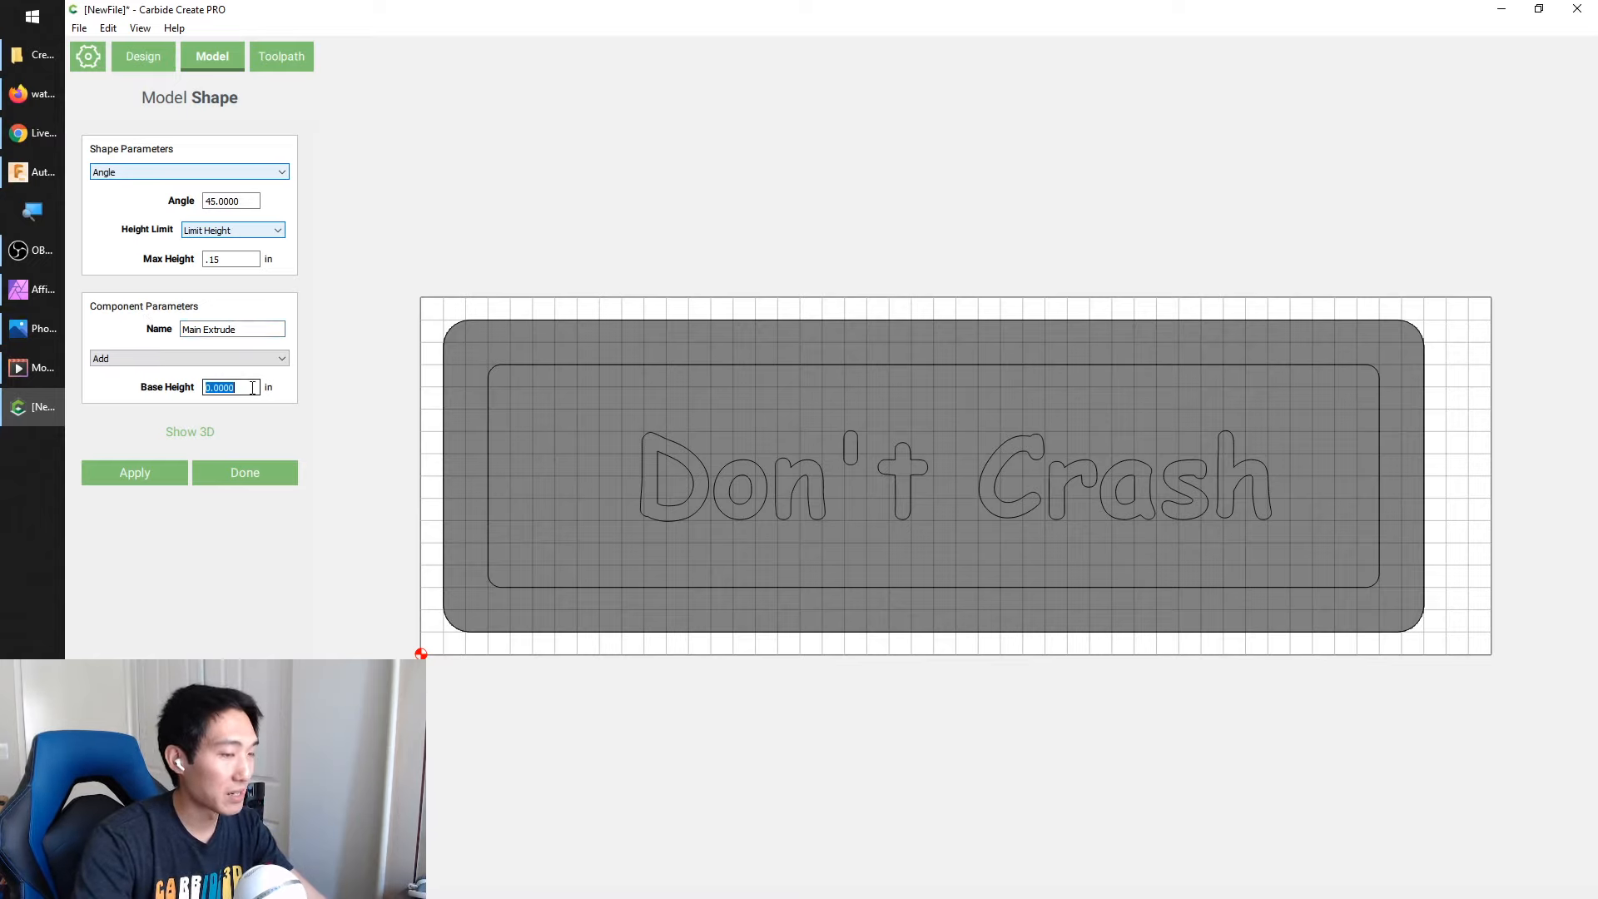
type(".6")
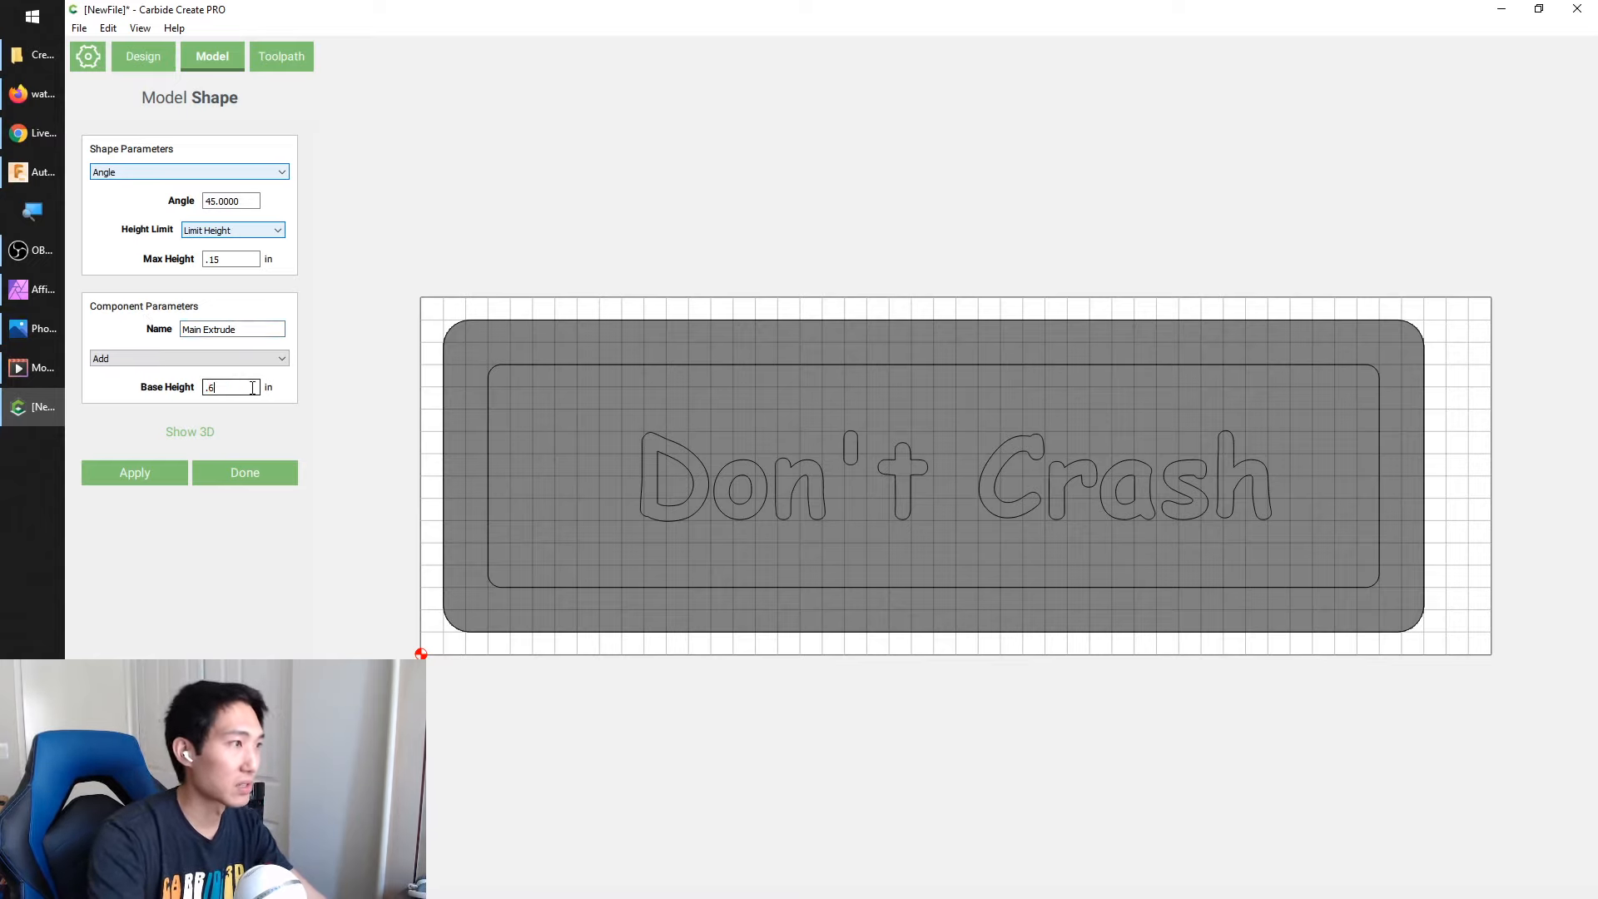
left_click(147, 473)
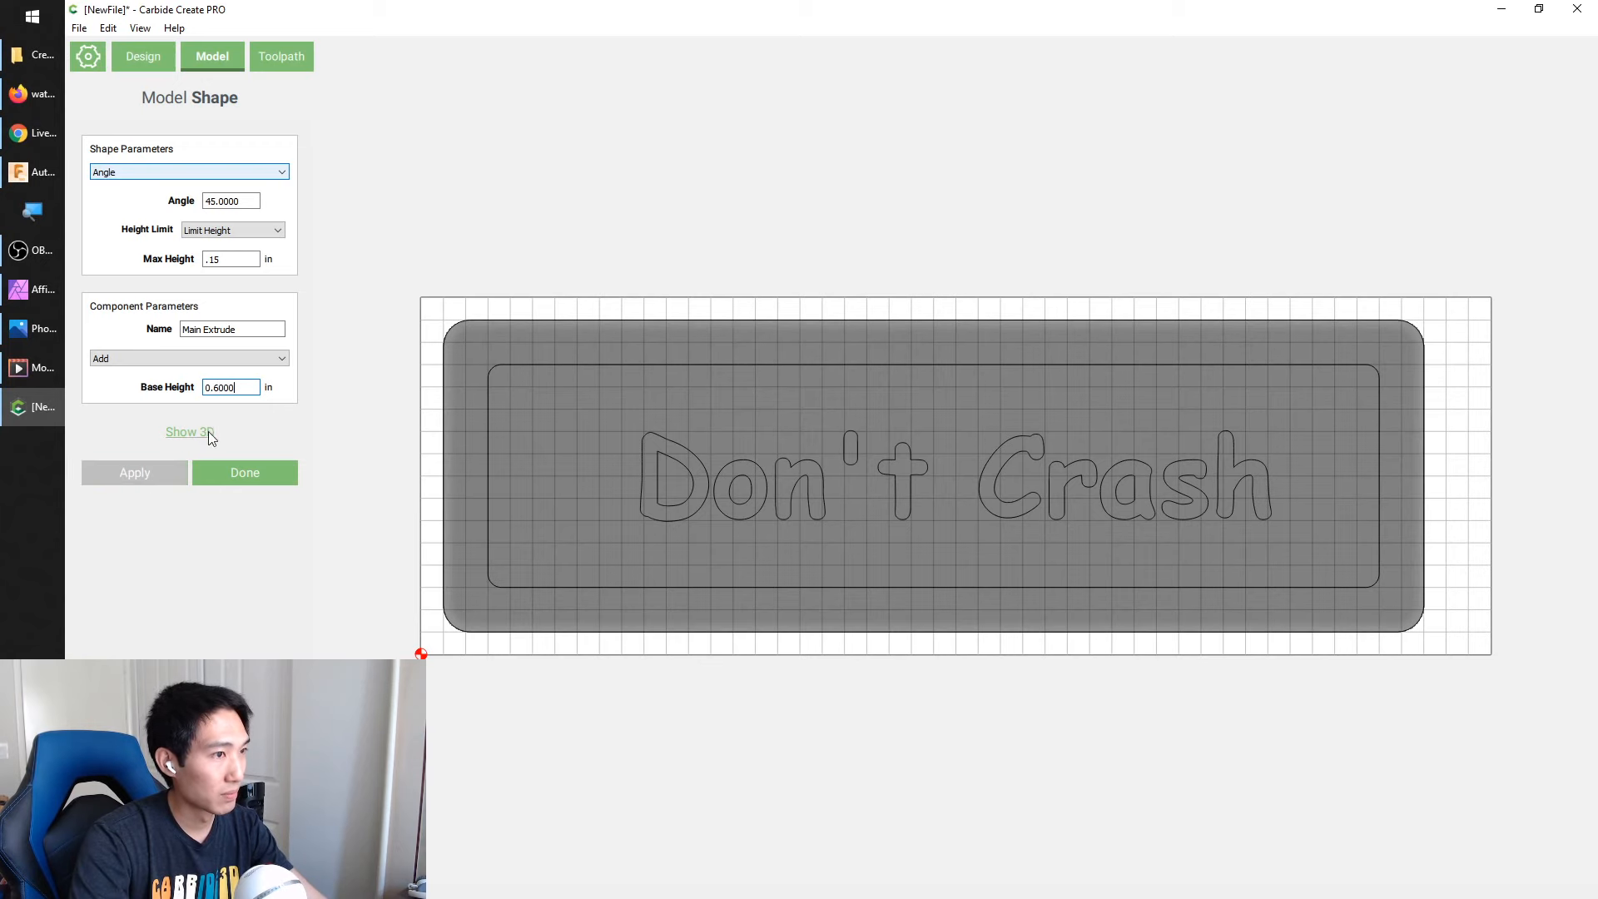
Inspect the angled edges of the sign body in 3D, accept the component and return to the 2D view
left_click(203, 432)
left_click_drag(712, 470, 638, 371)
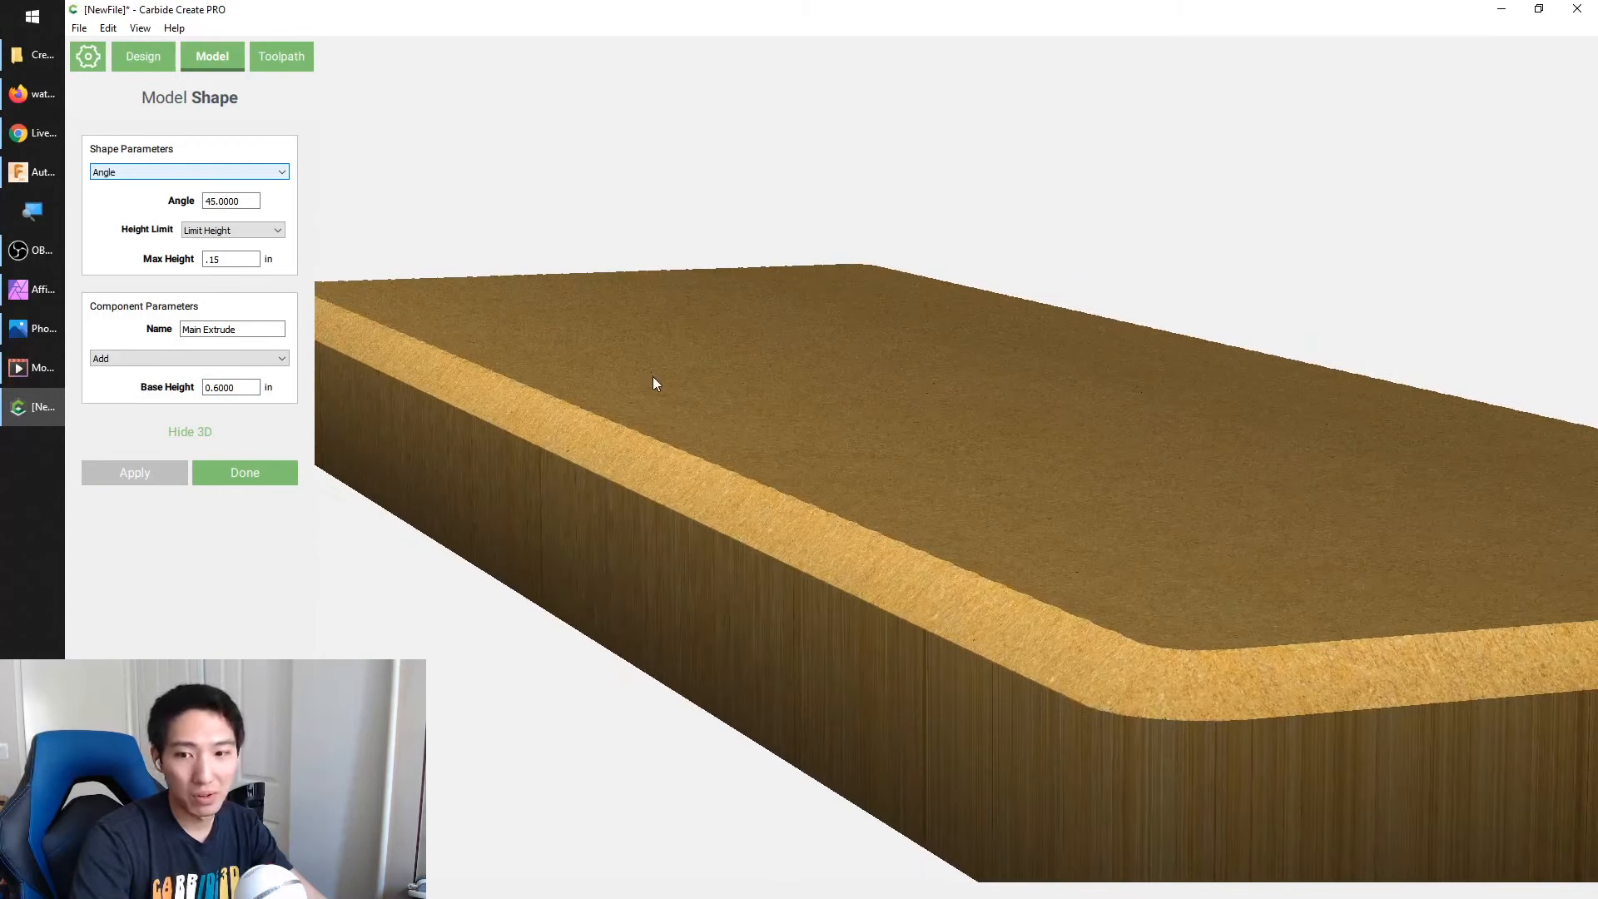
left_click_drag(799, 445, 696, 392)
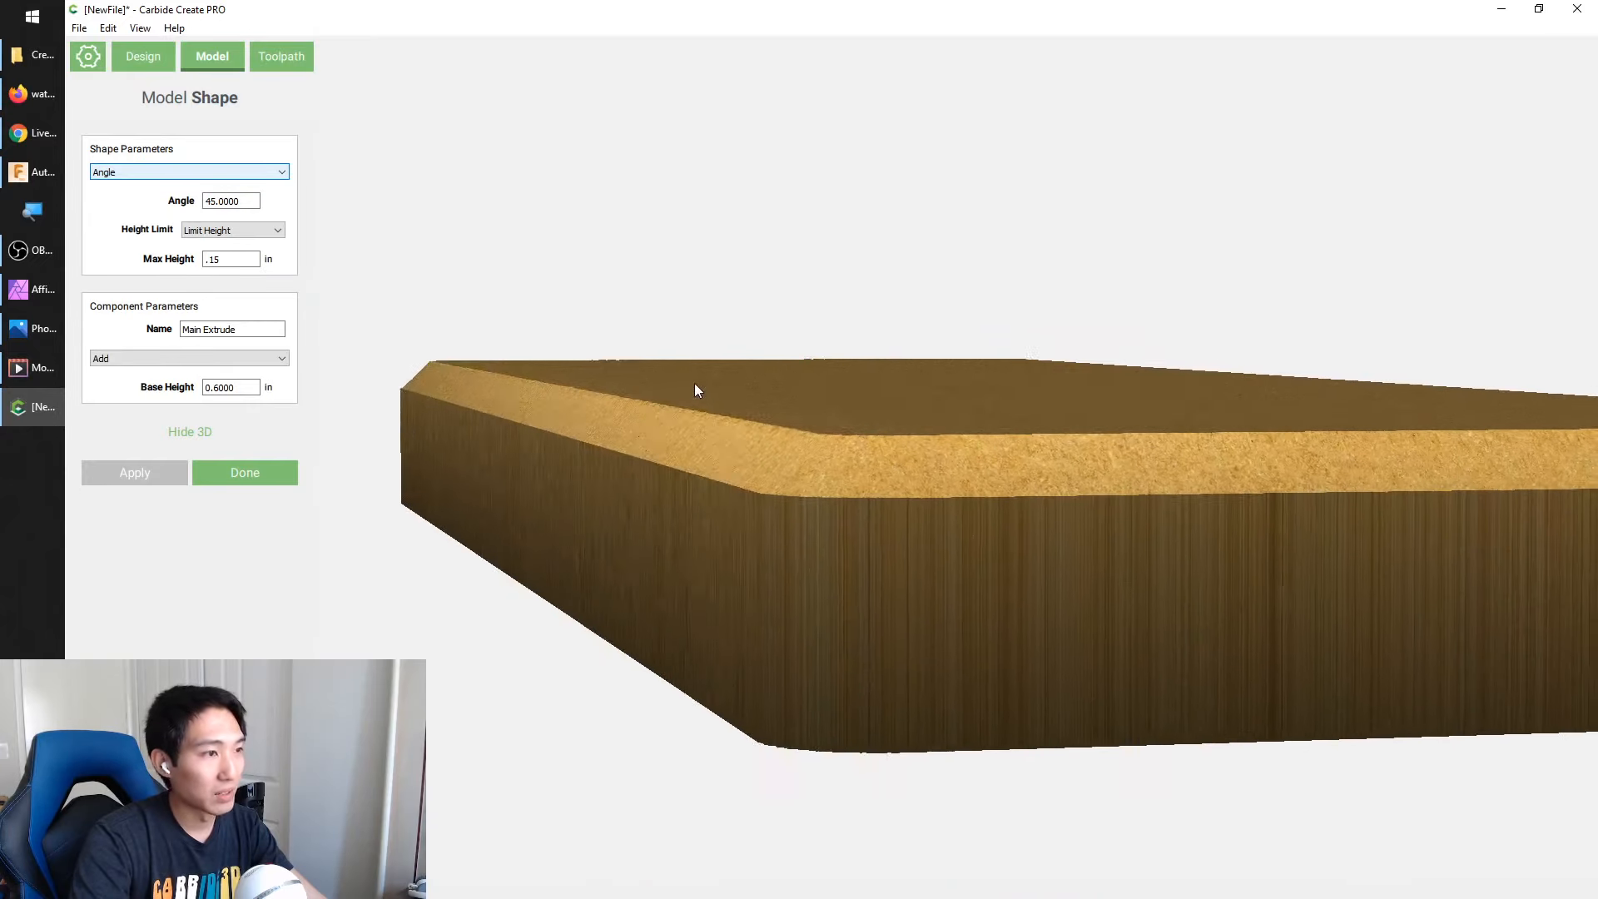
scroll(785, 505, "down", 3)
left_click_drag(782, 499, 569, 492)
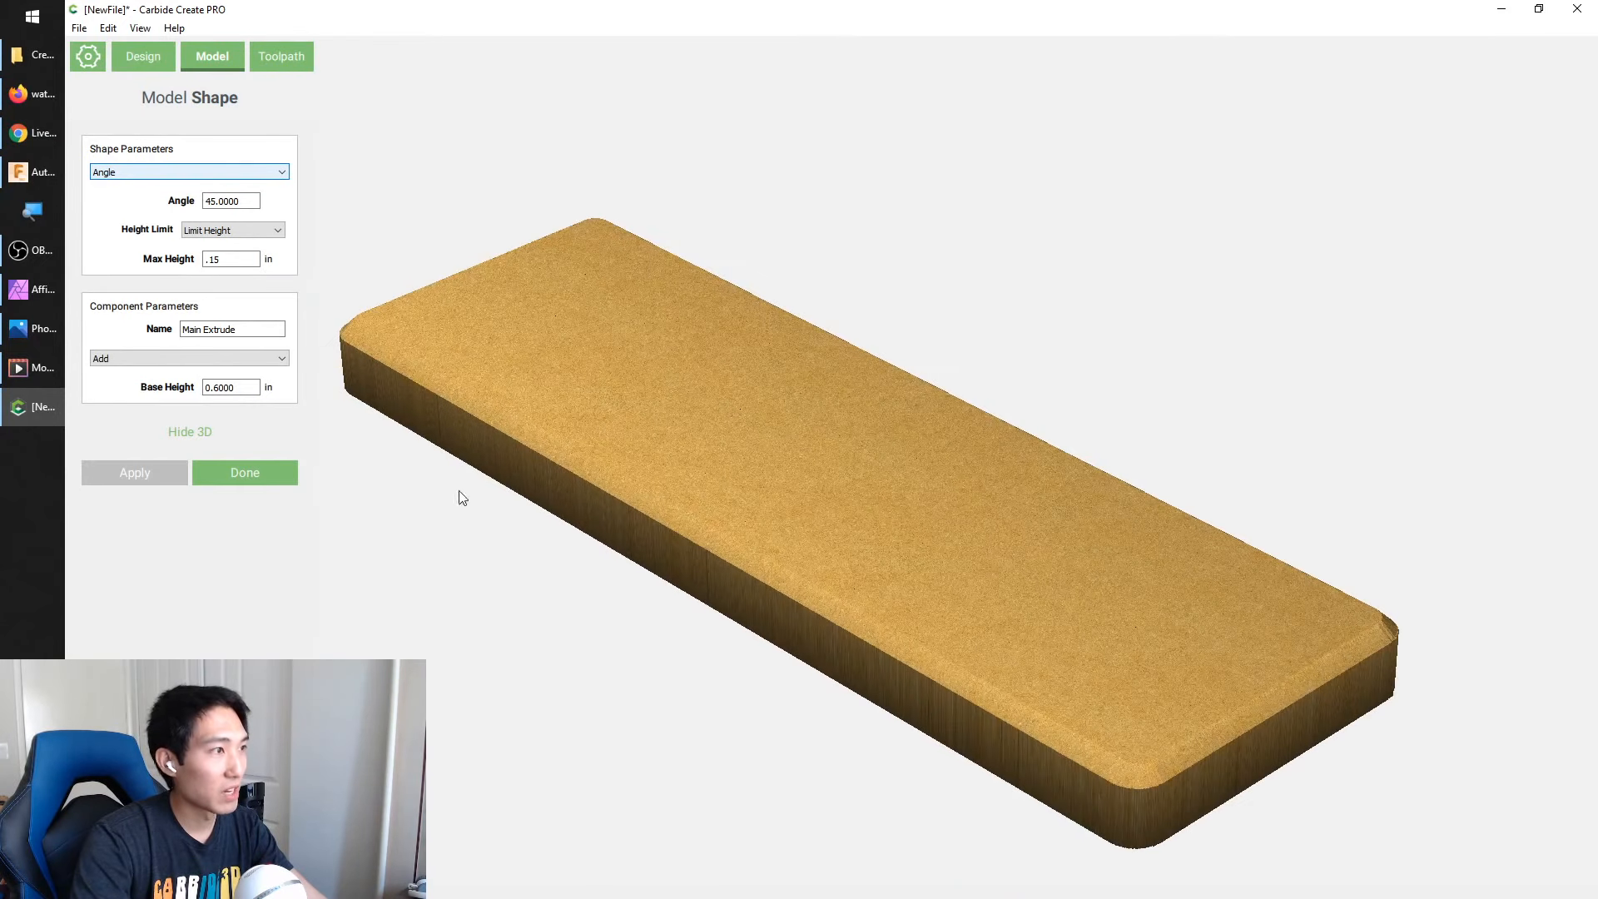
left_click(237, 474)
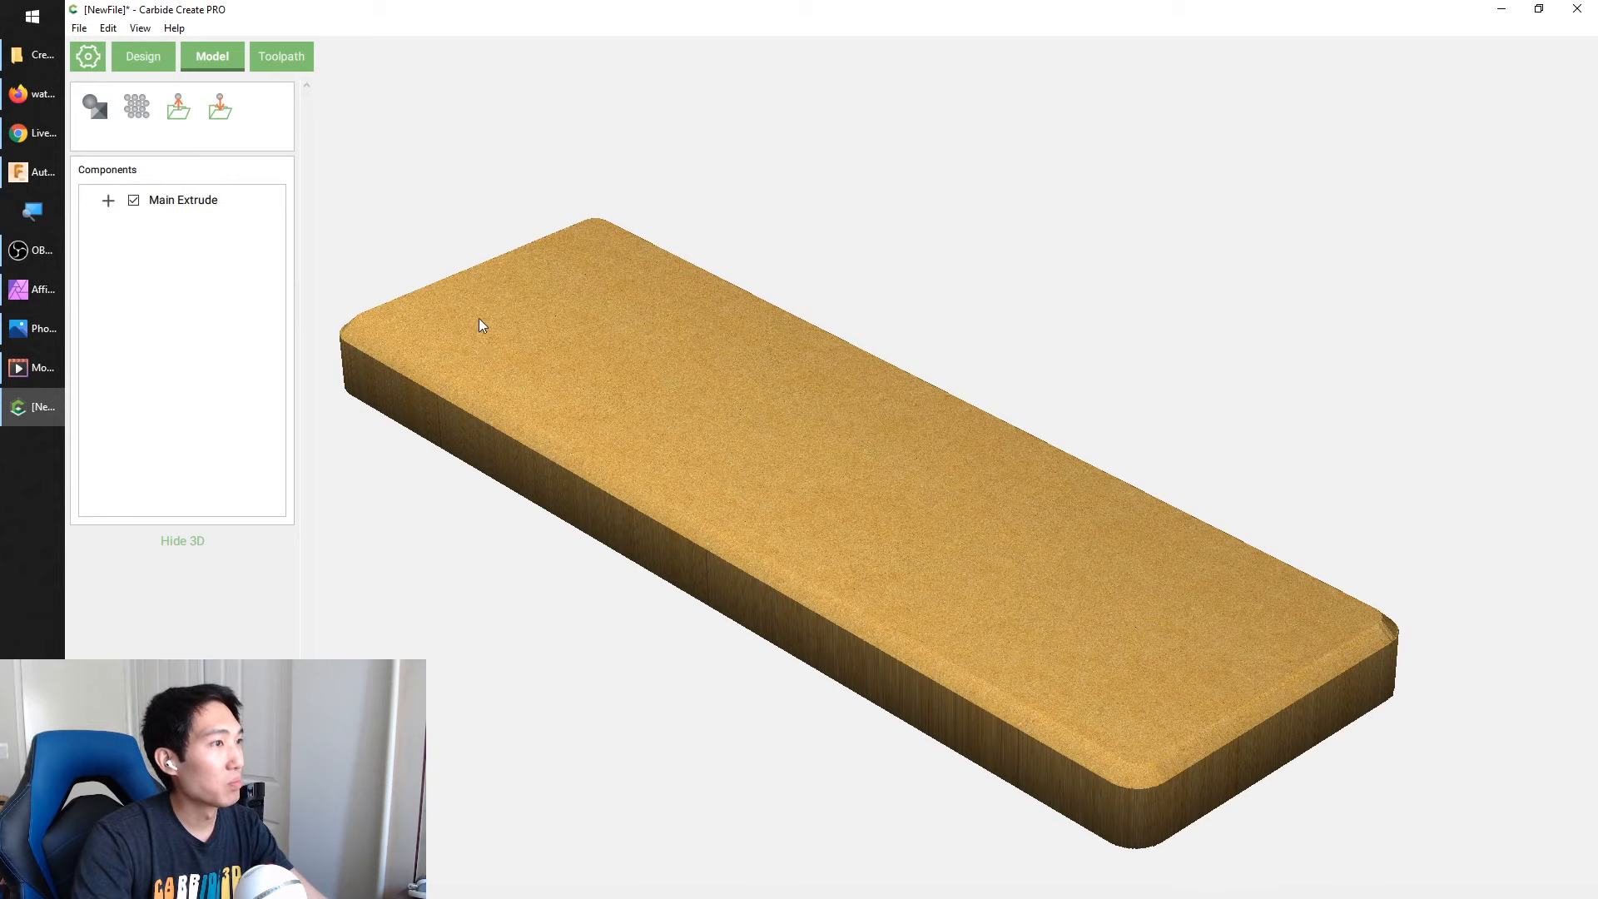
left_click(183, 543)
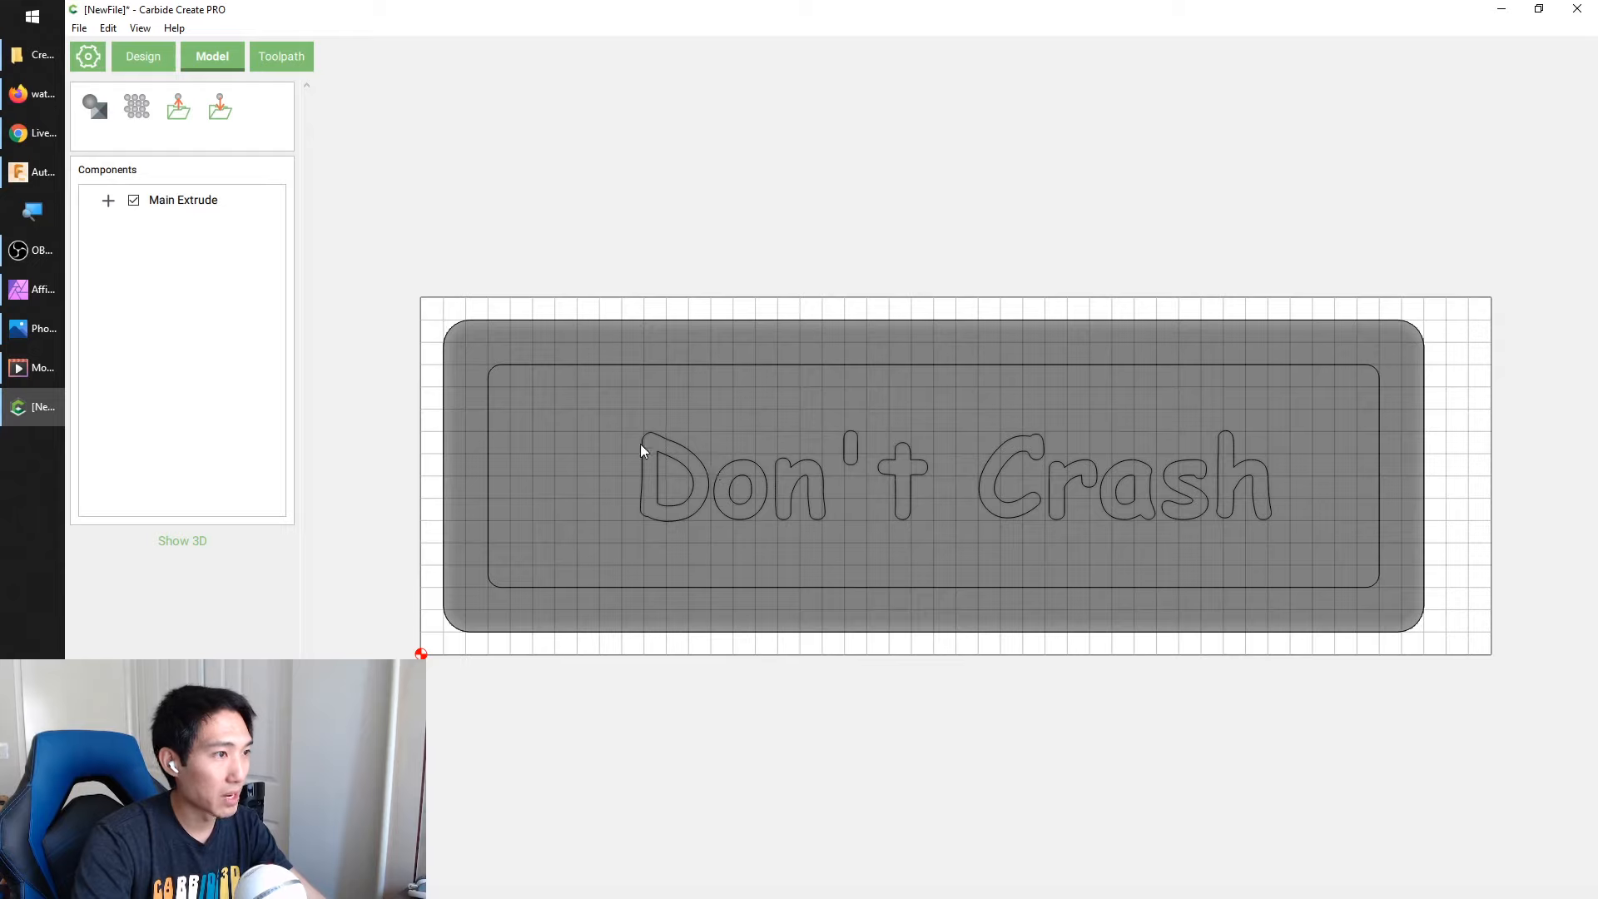
Start a model component from the inner rounded rectangle with an Angle shape and a max height of .3 in
left_click(511, 367)
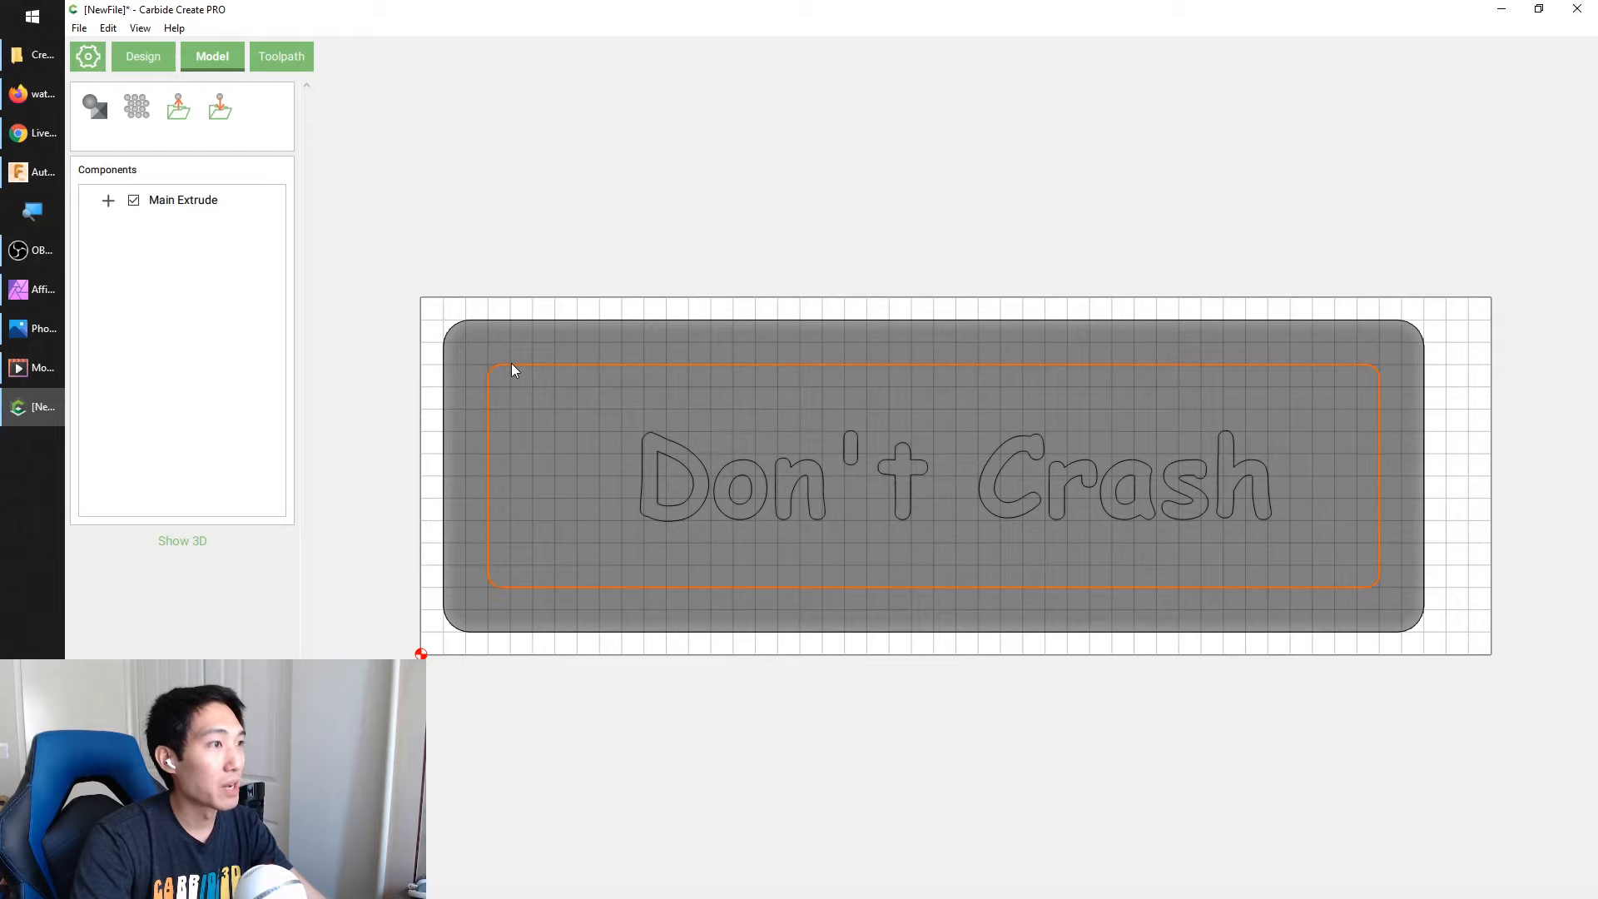
left_click(97, 112)
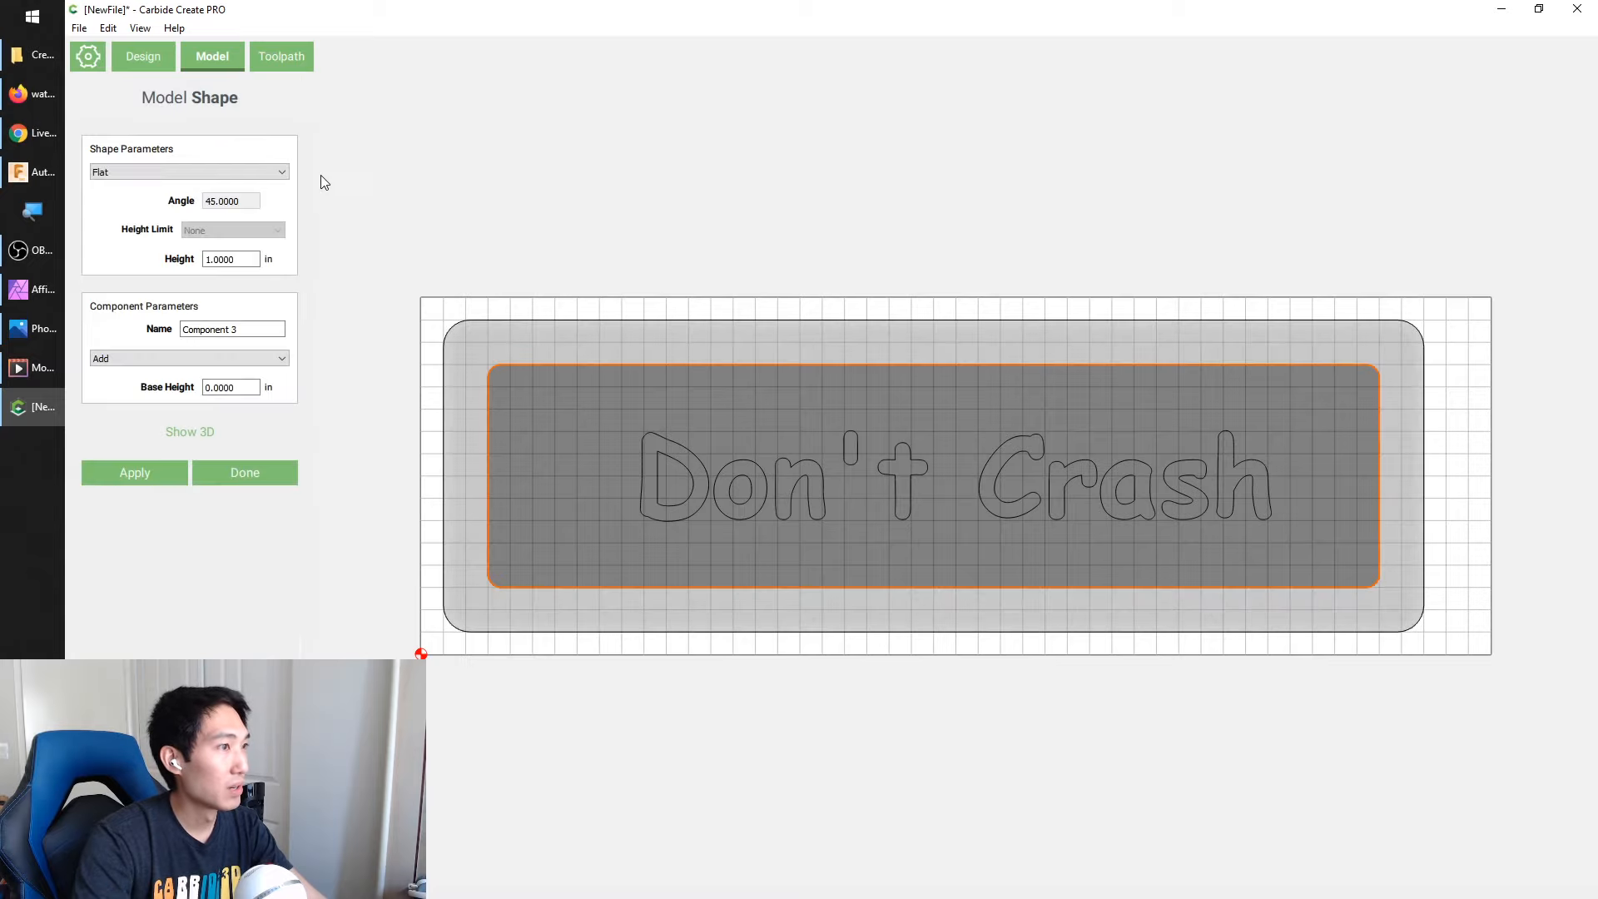
left_click(158, 173)
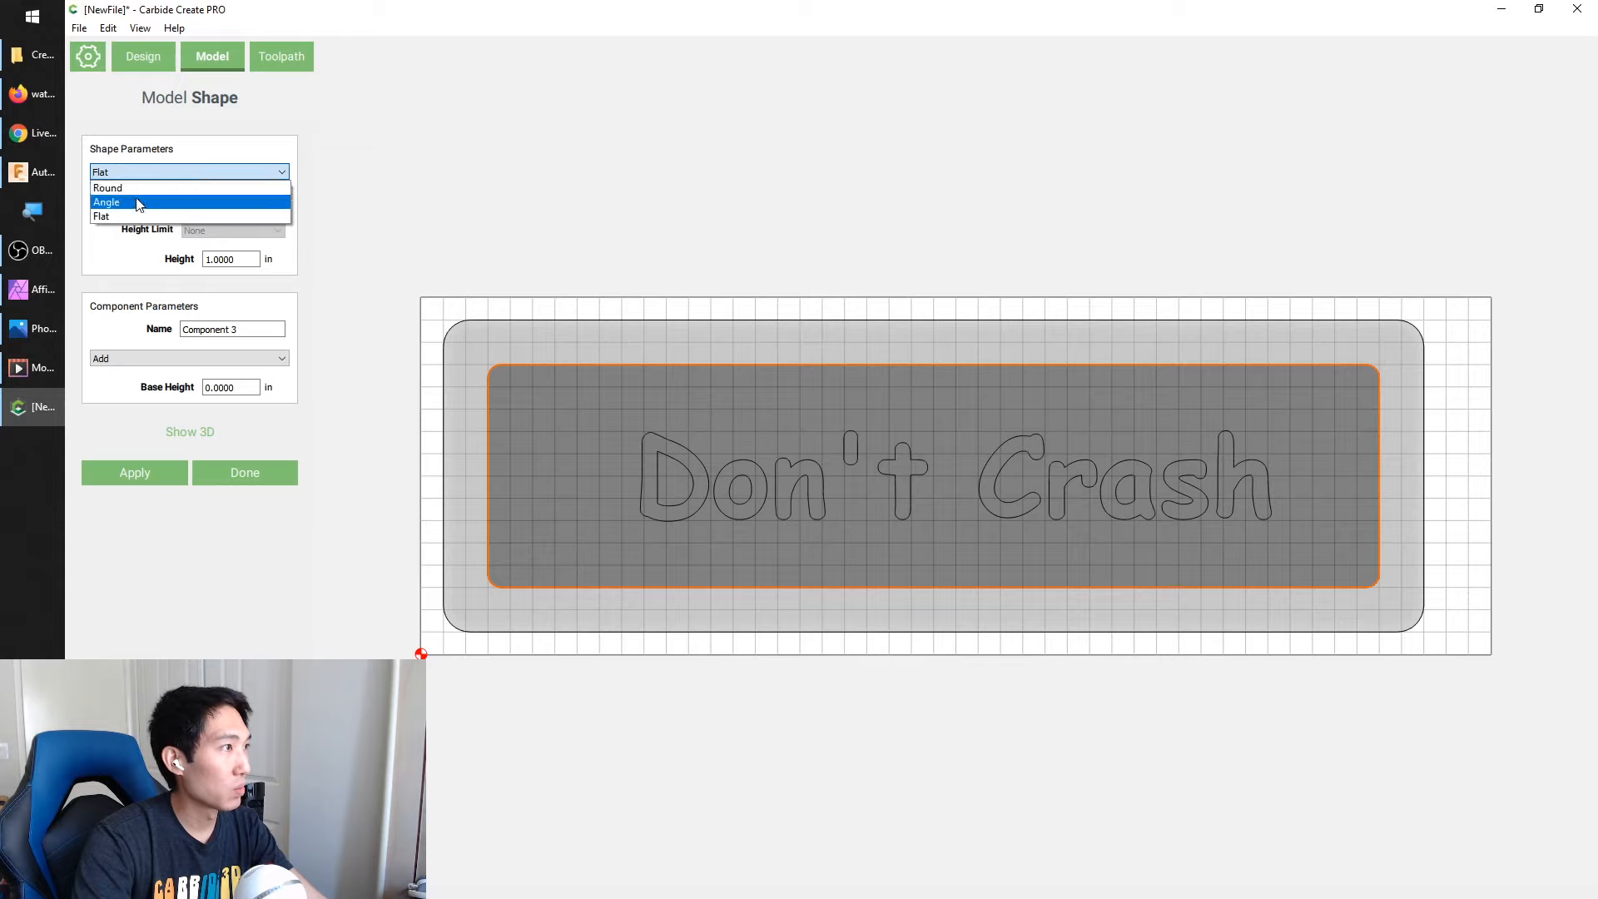
left_click(138, 204)
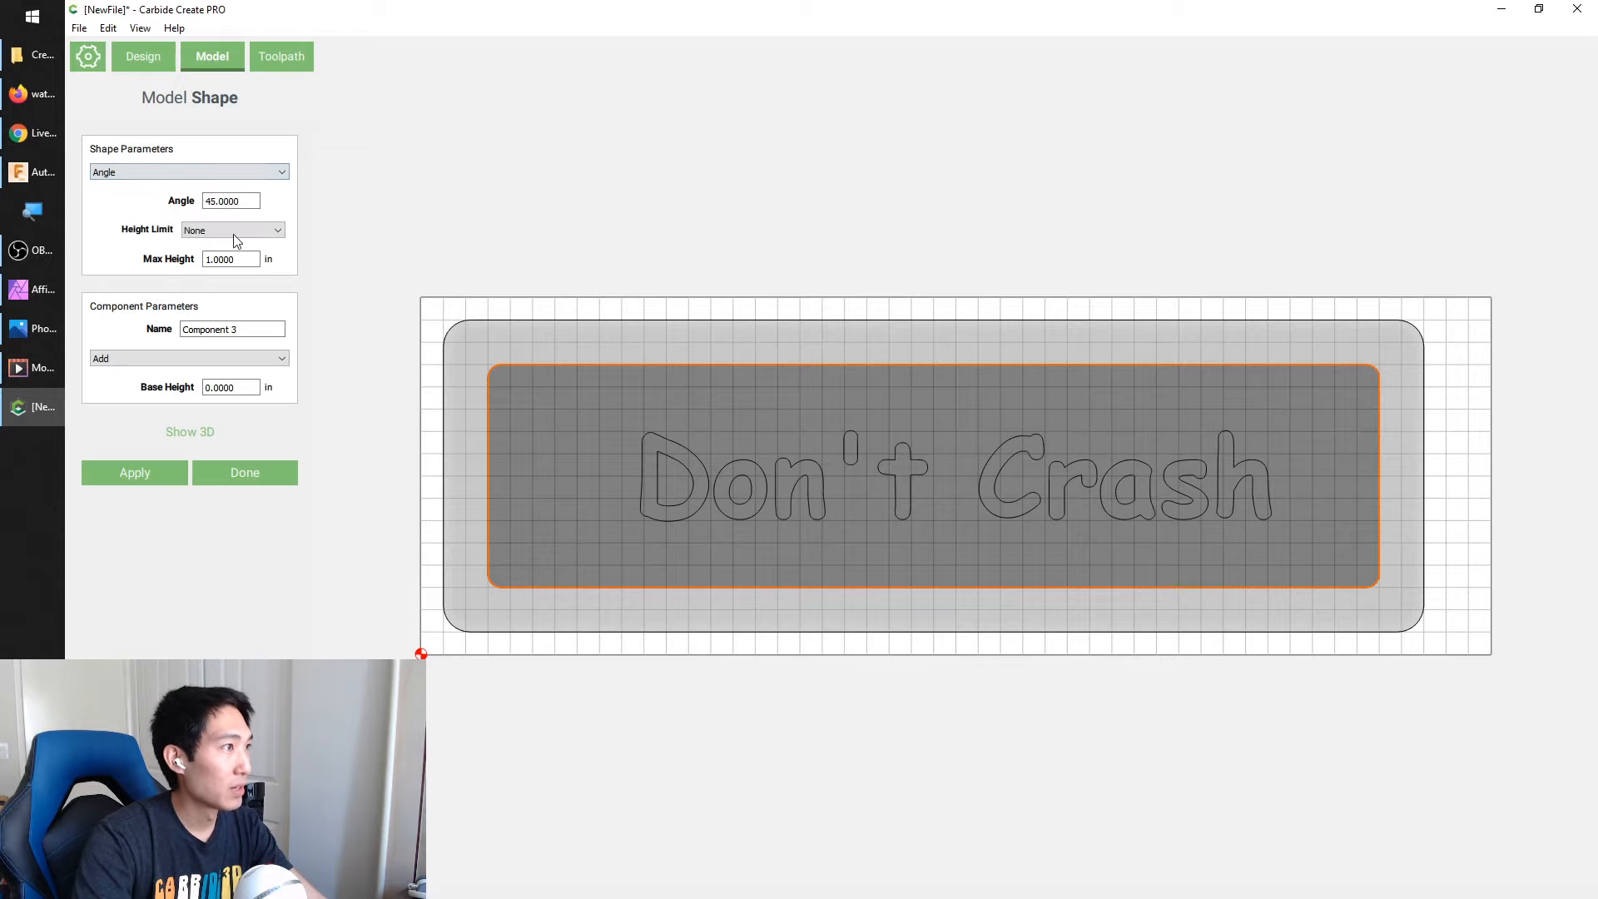
double_click(250, 259)
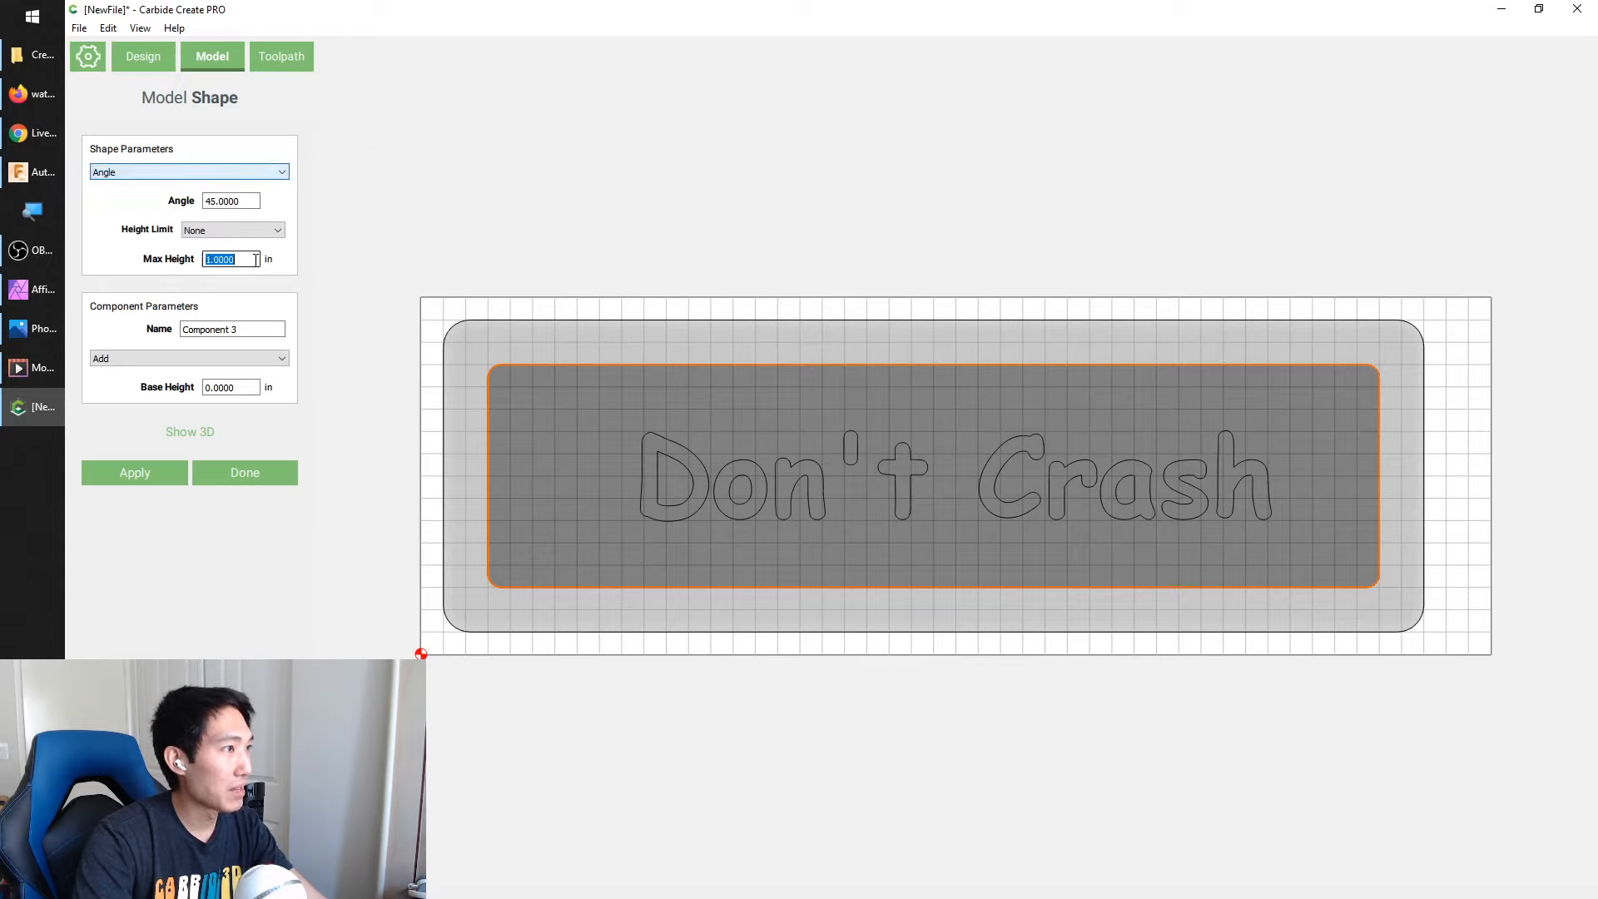
type(".3")
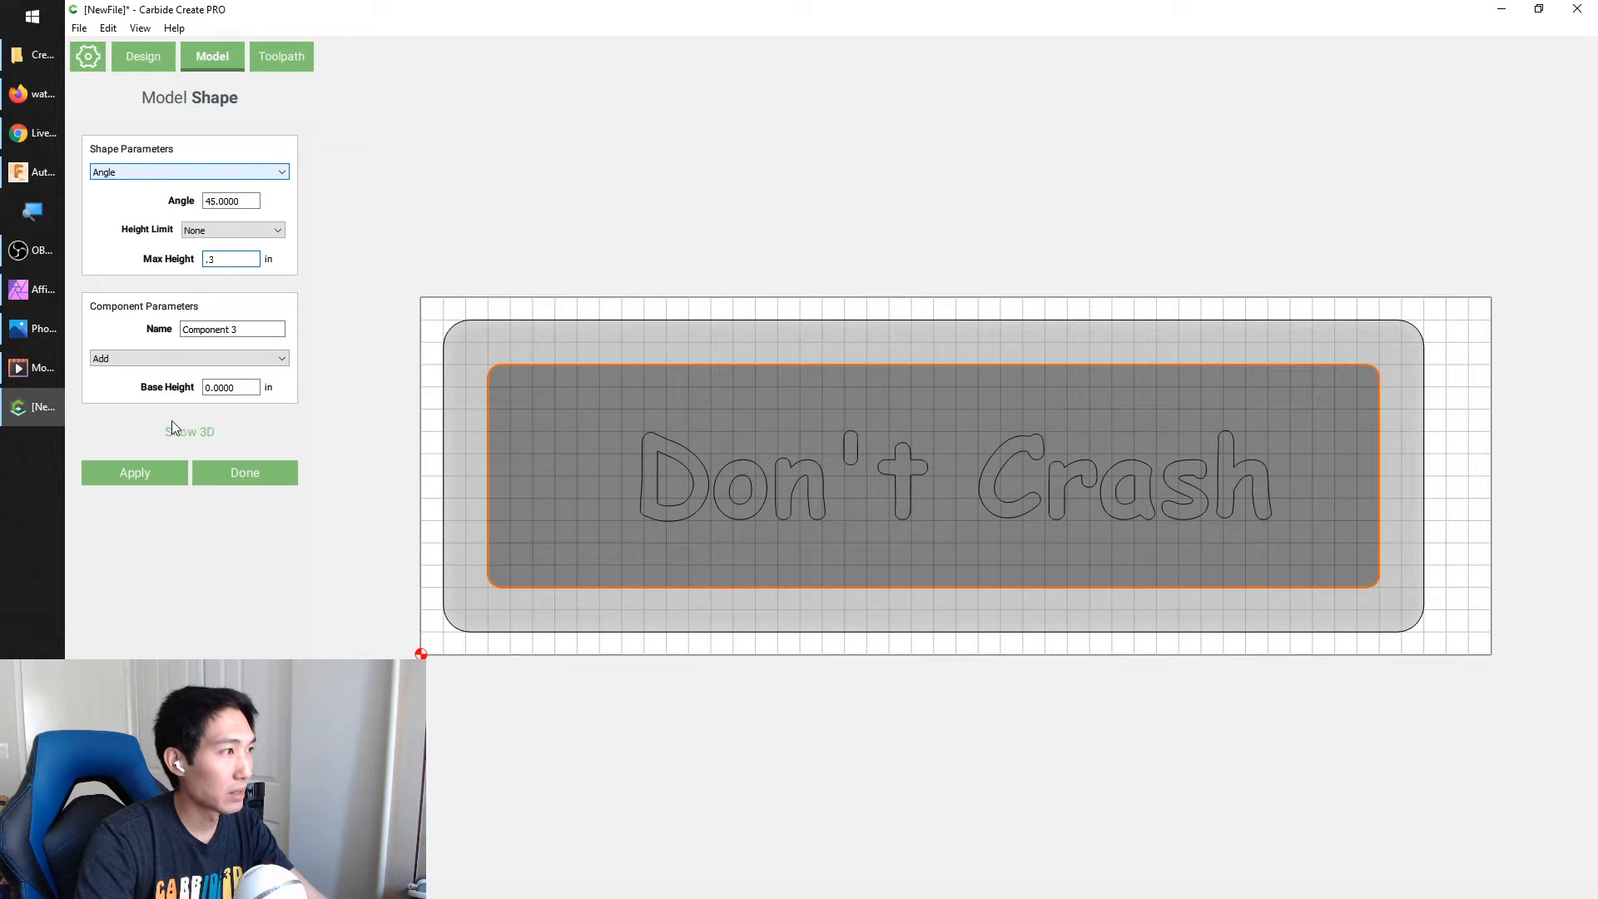
Make the inner component subtract from the body, name it "Great Depression" and apply it
left_click(168, 358)
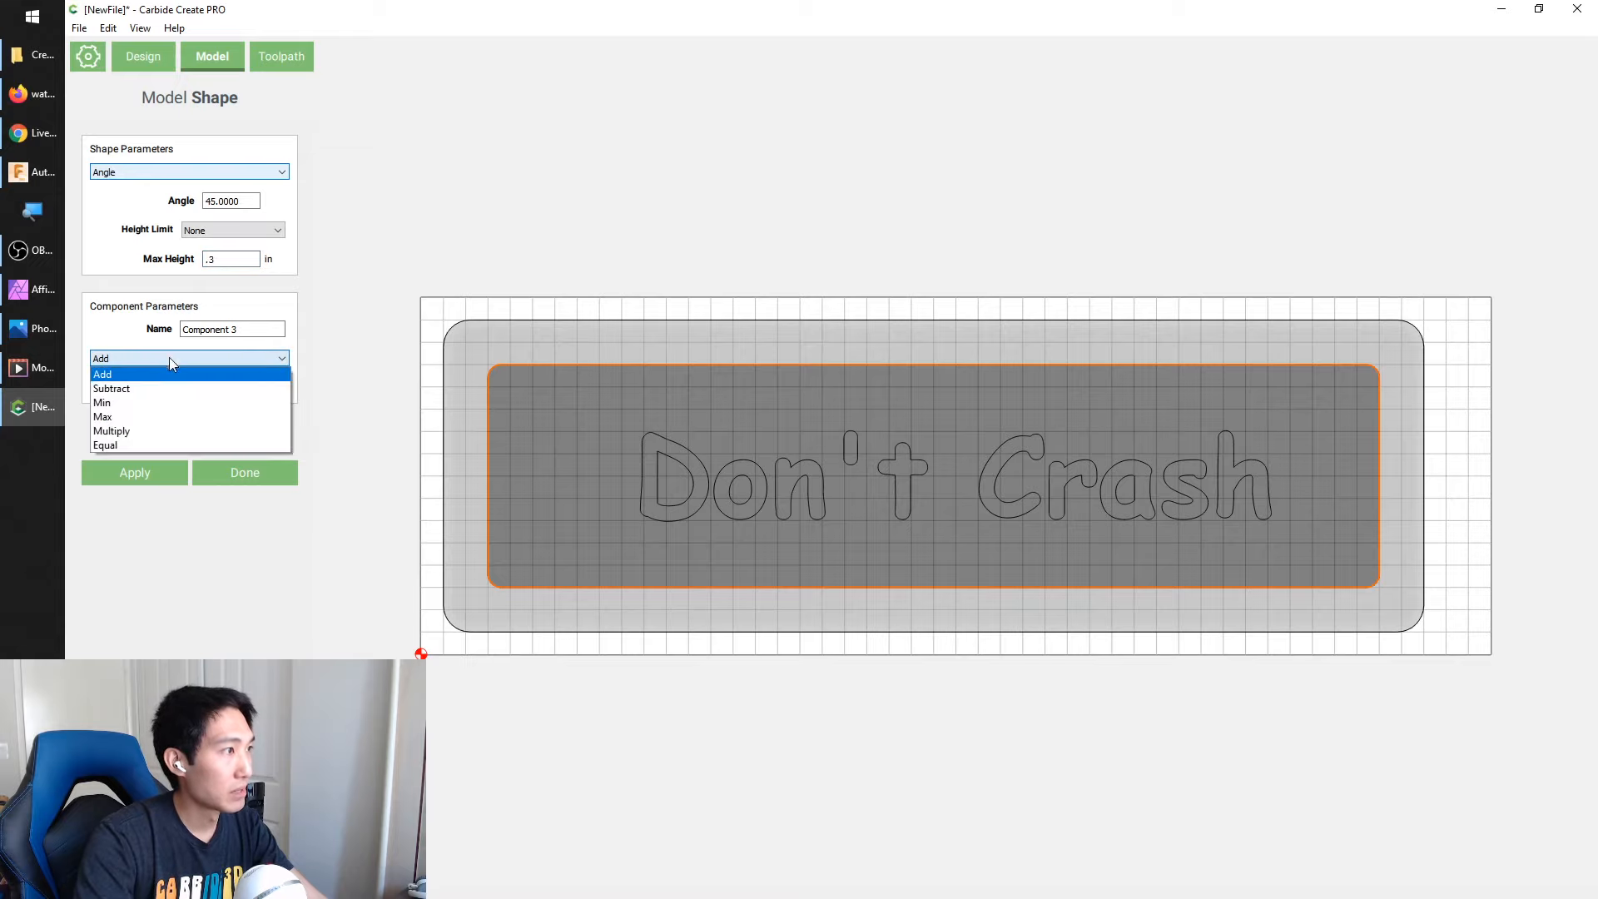
left_click(157, 388)
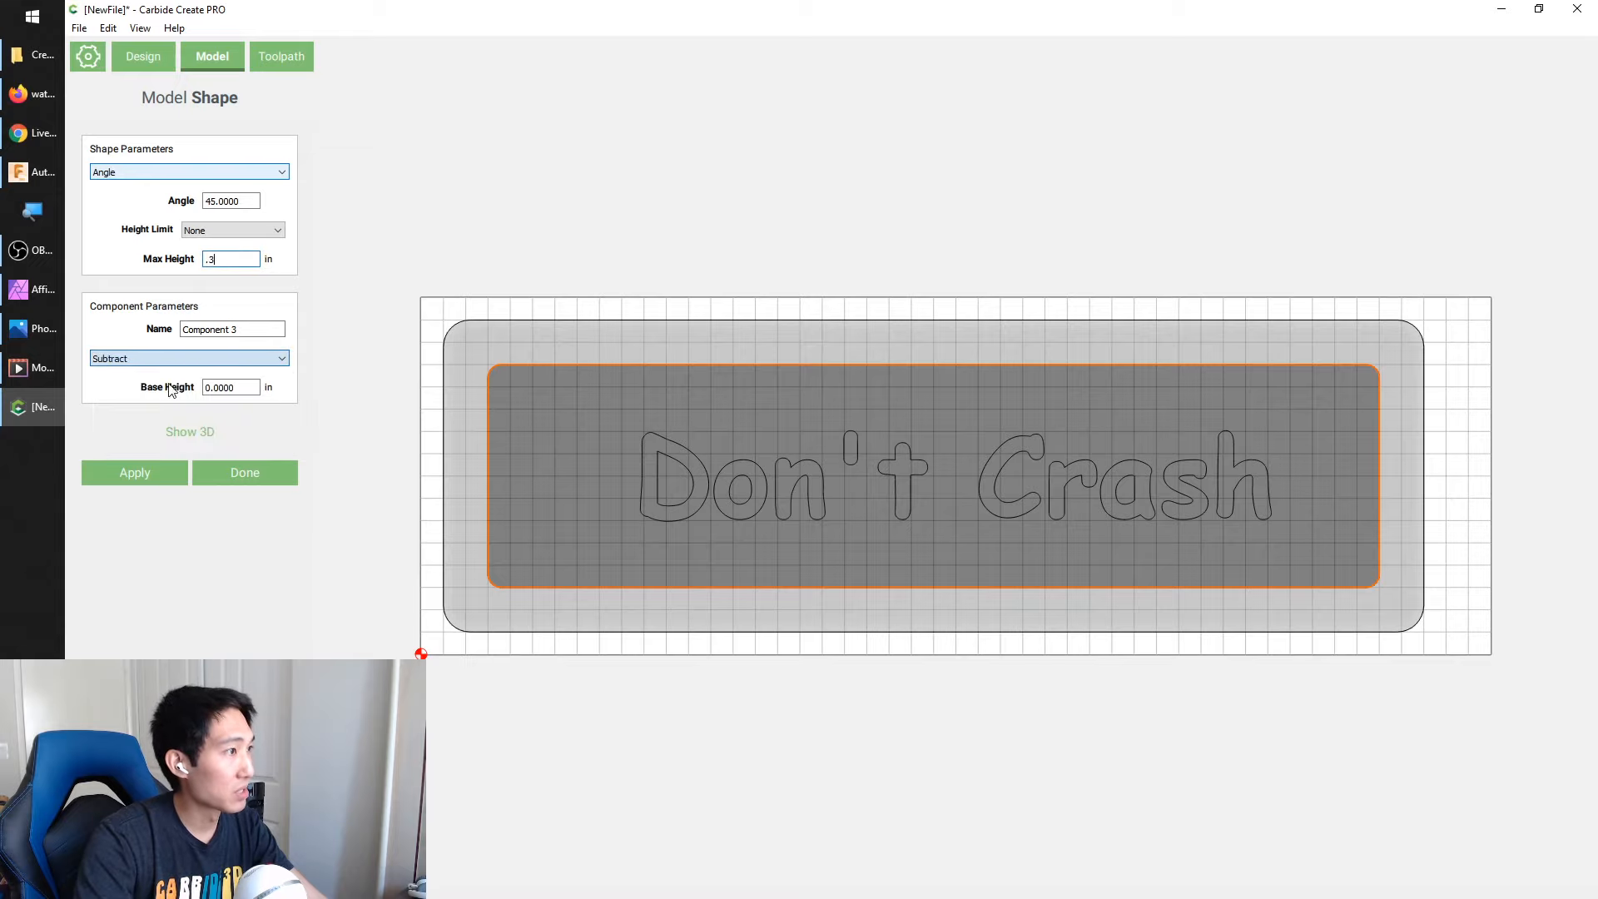
triple_click(257, 335)
mouse_move(58, 316)
type("Great Depression")
left_click(140, 472)
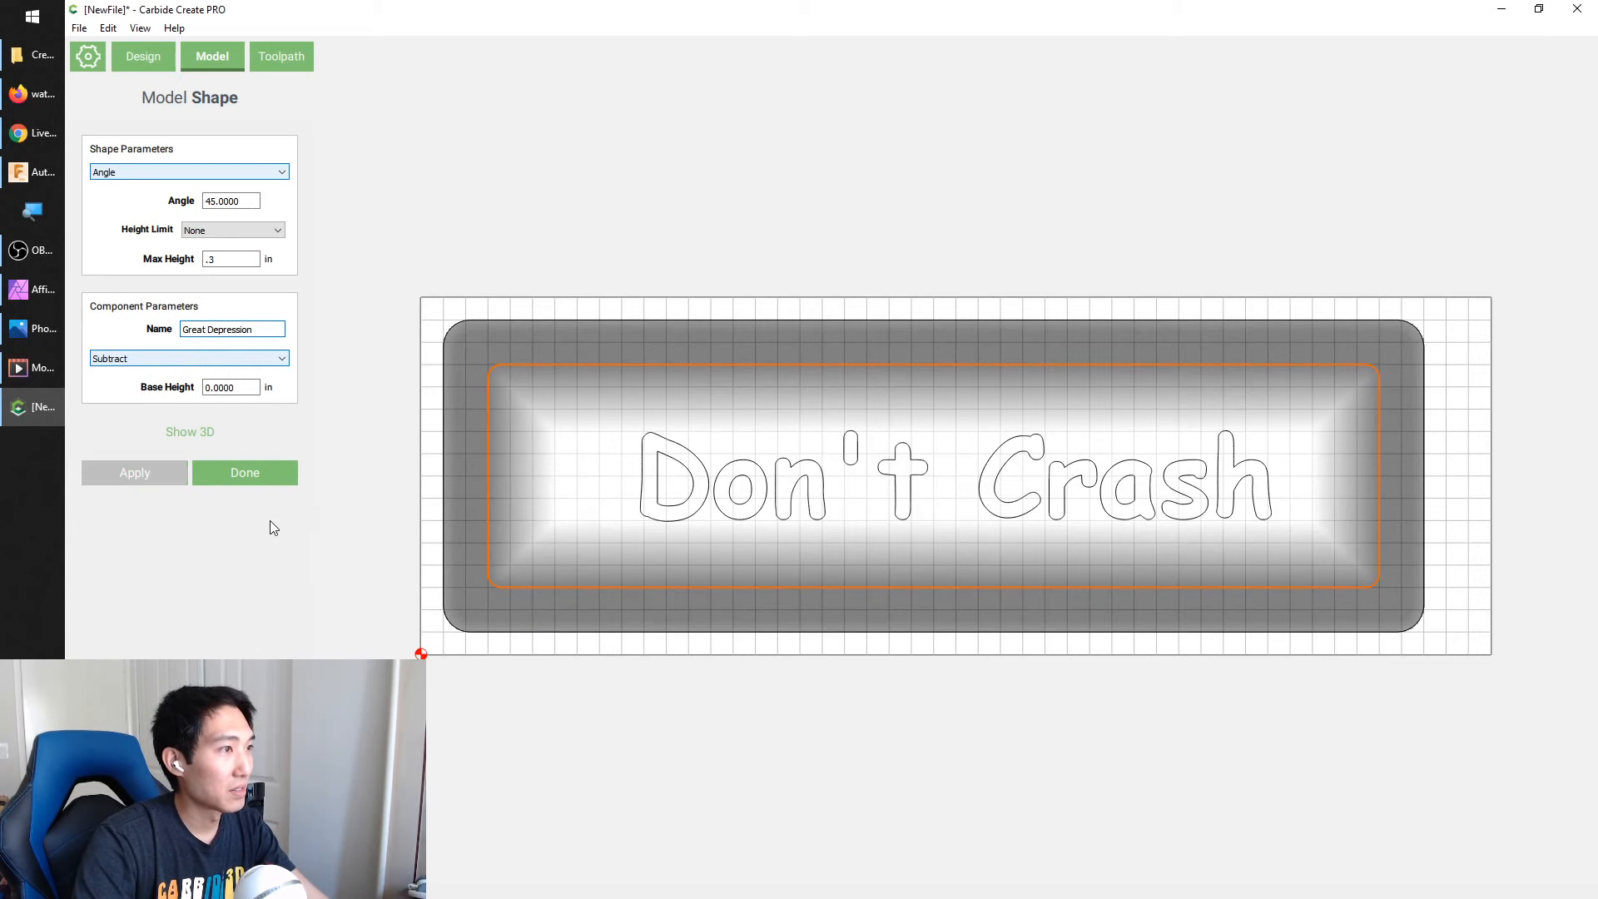
Preview the recess in 3D, set its height limit to Limit Height and reapply it
left_click(189, 431)
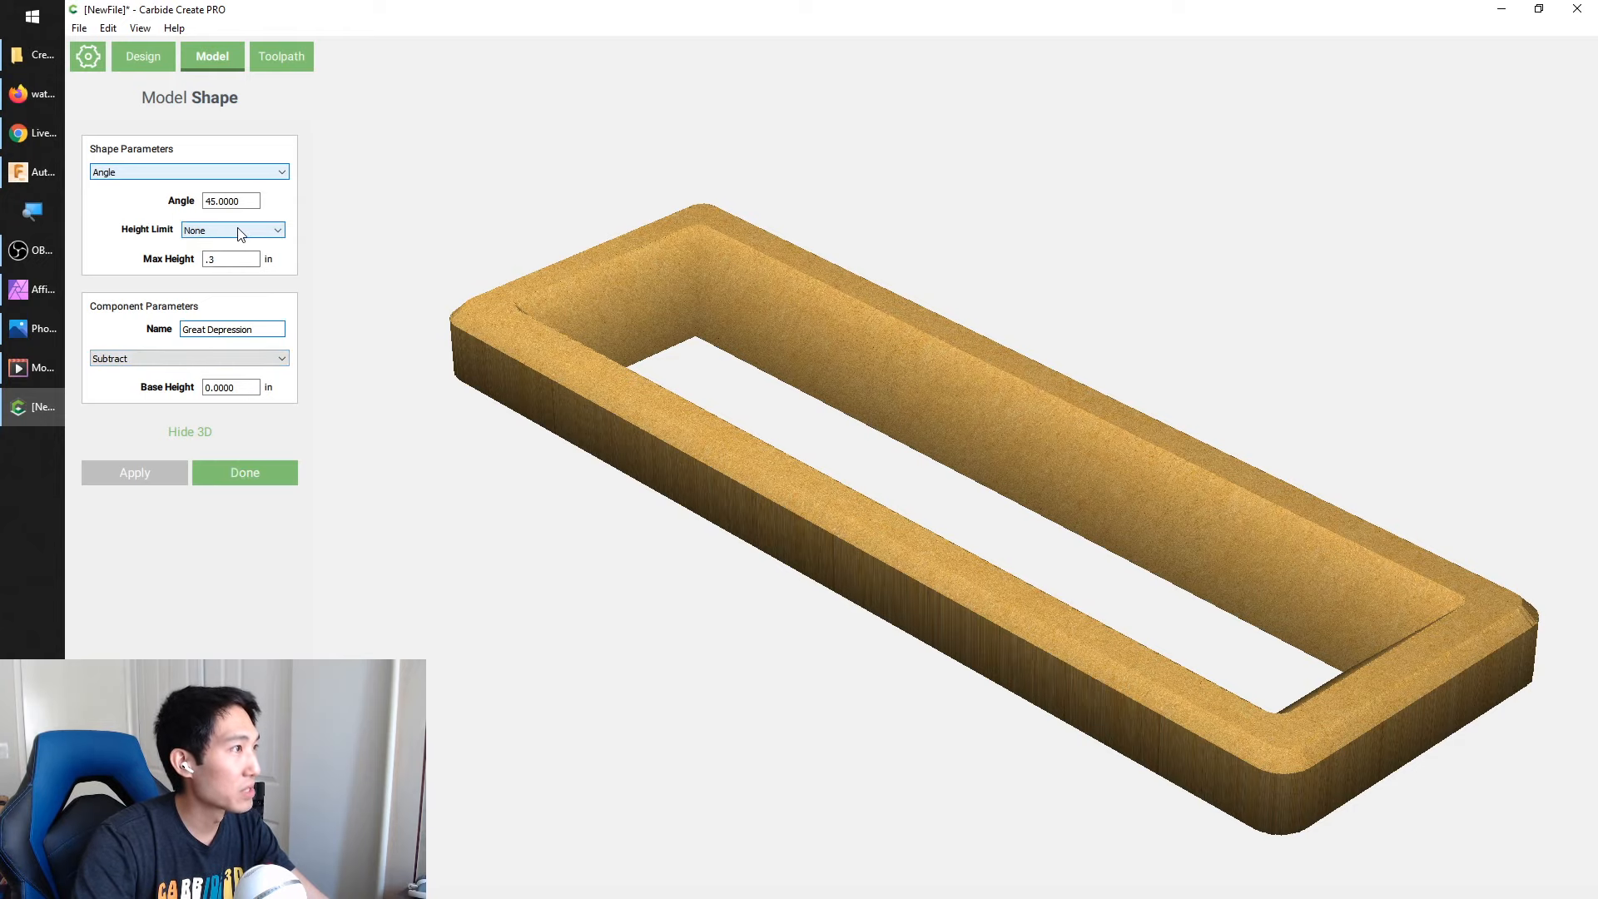
left_click_drag(547, 291, 927, 430)
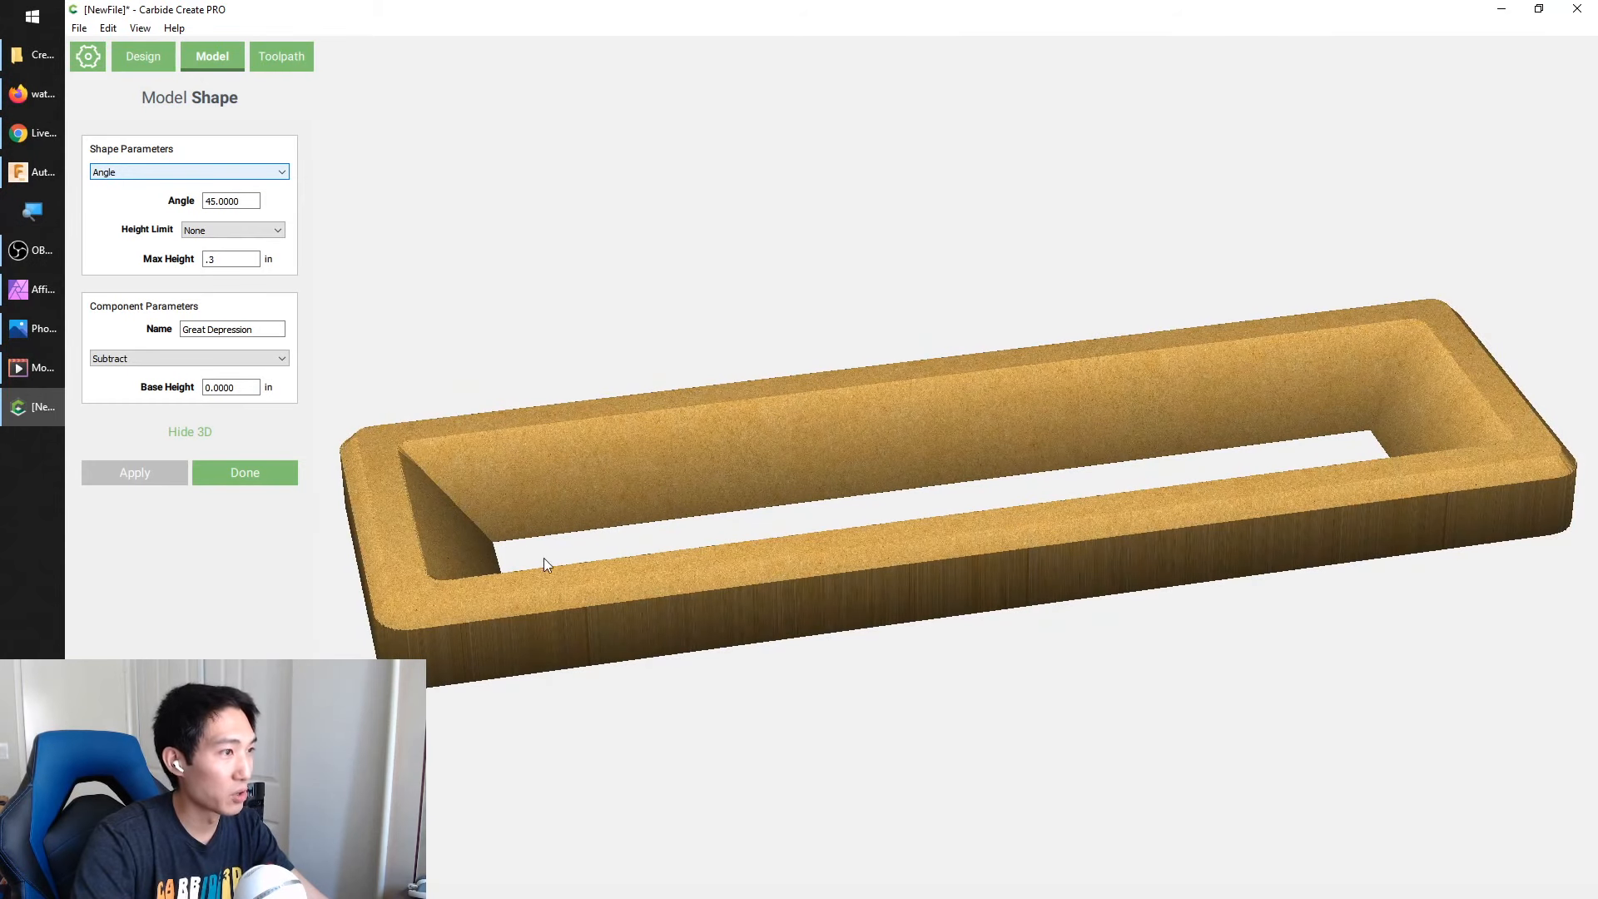
left_click(236, 238)
left_click(245, 256)
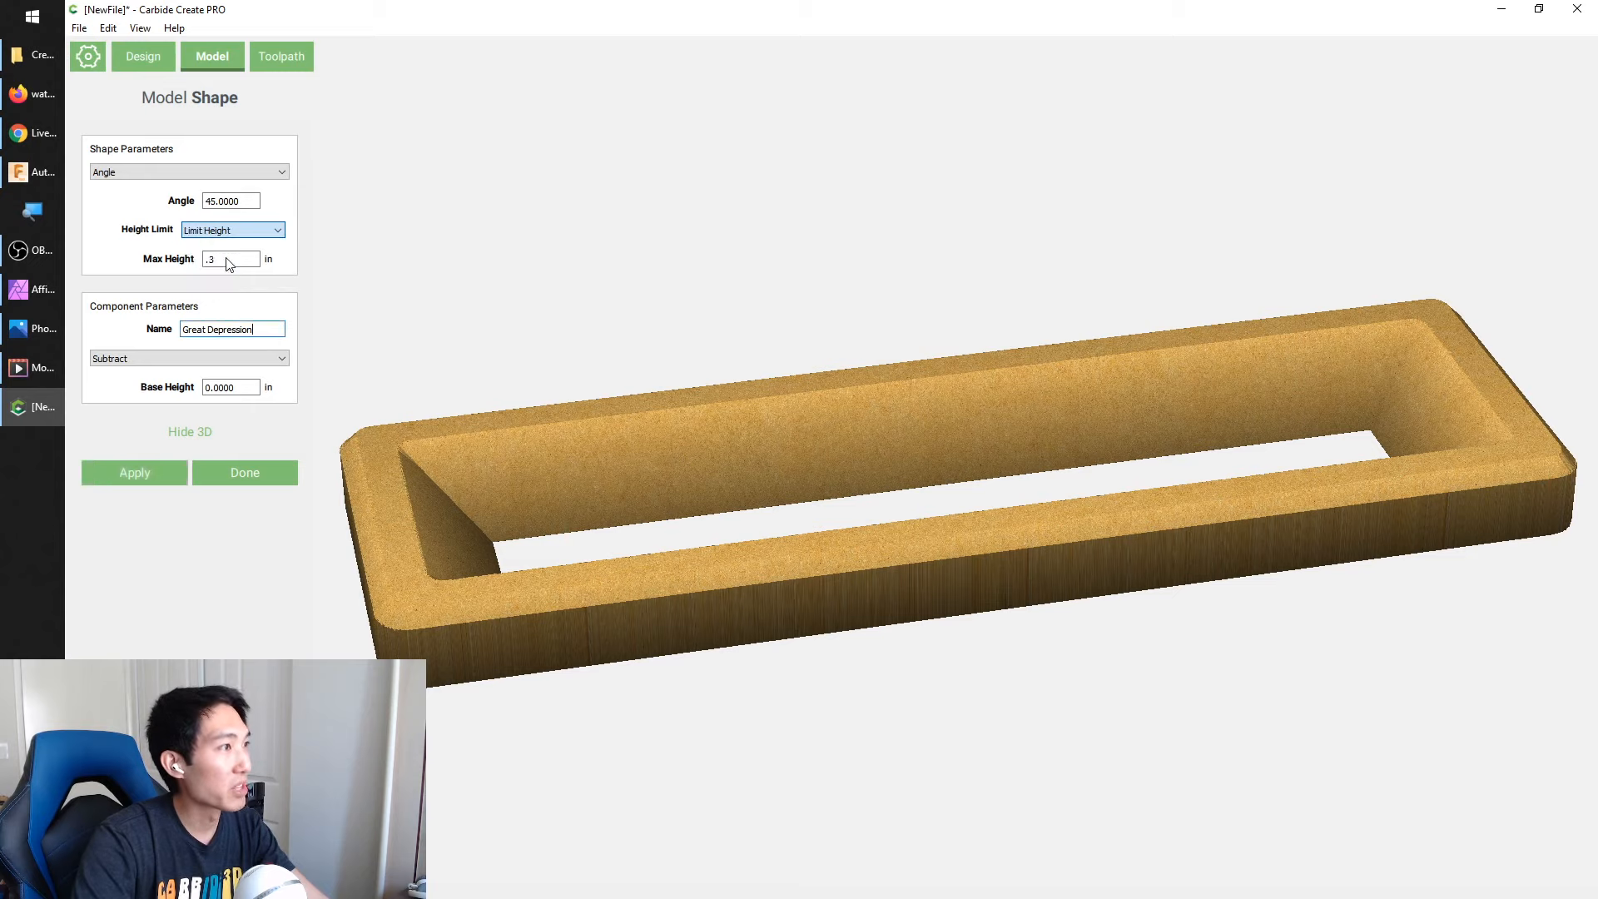
left_click(141, 468)
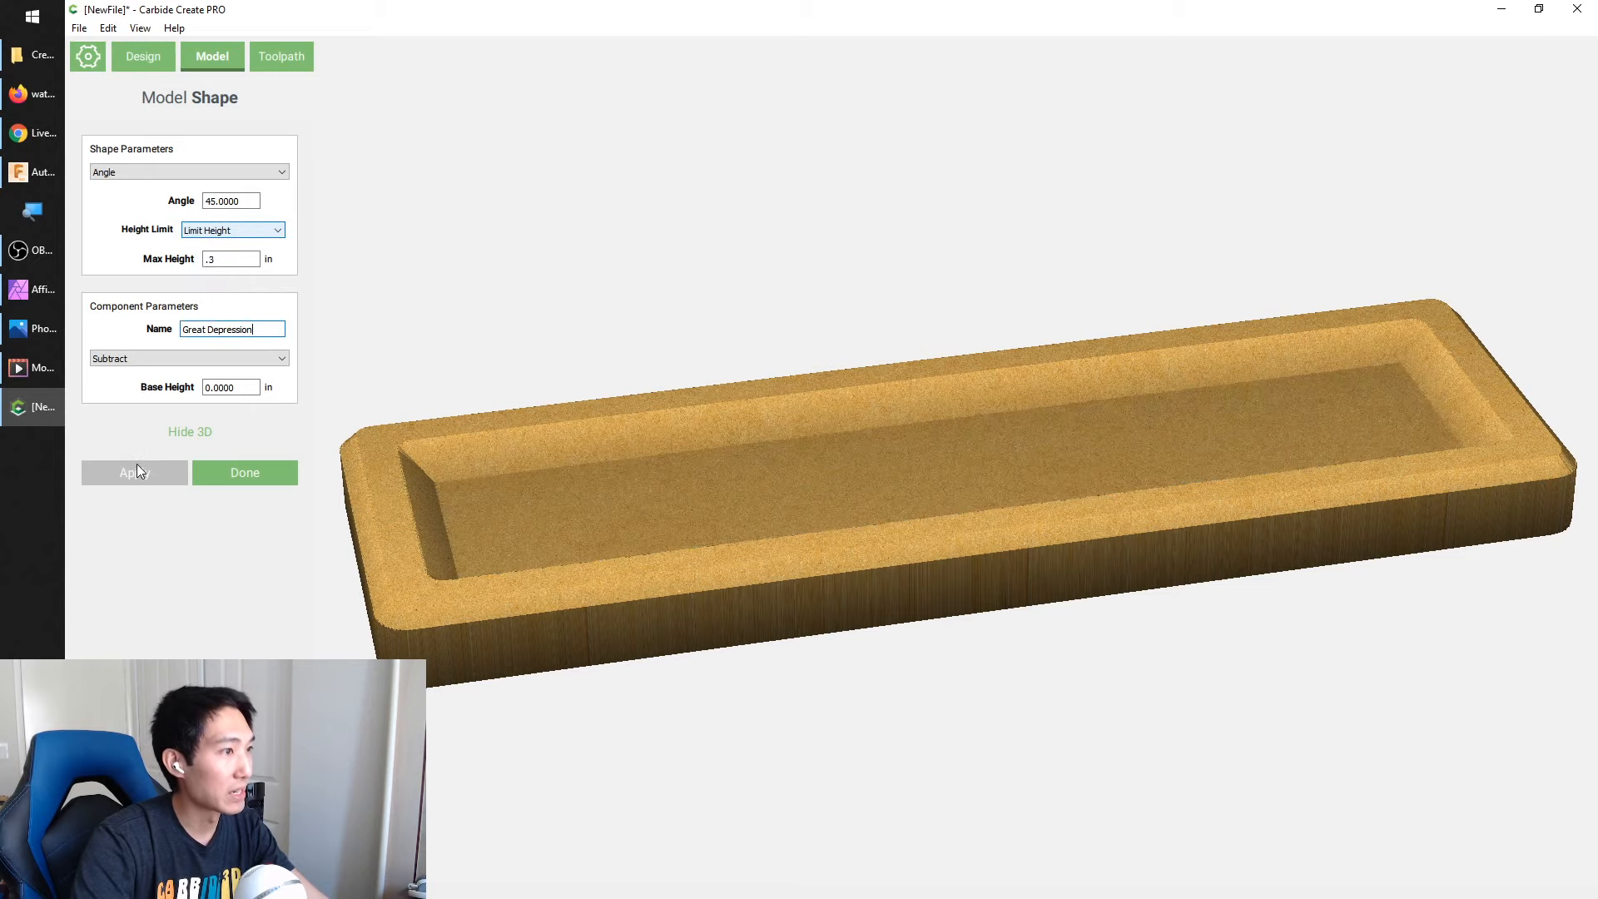
Check the flat-bottomed recess from several angles in 3D, return to the 2D view and accept the component
left_click_drag(759, 356, 593, 196)
left_click_drag(913, 413, 562, 552)
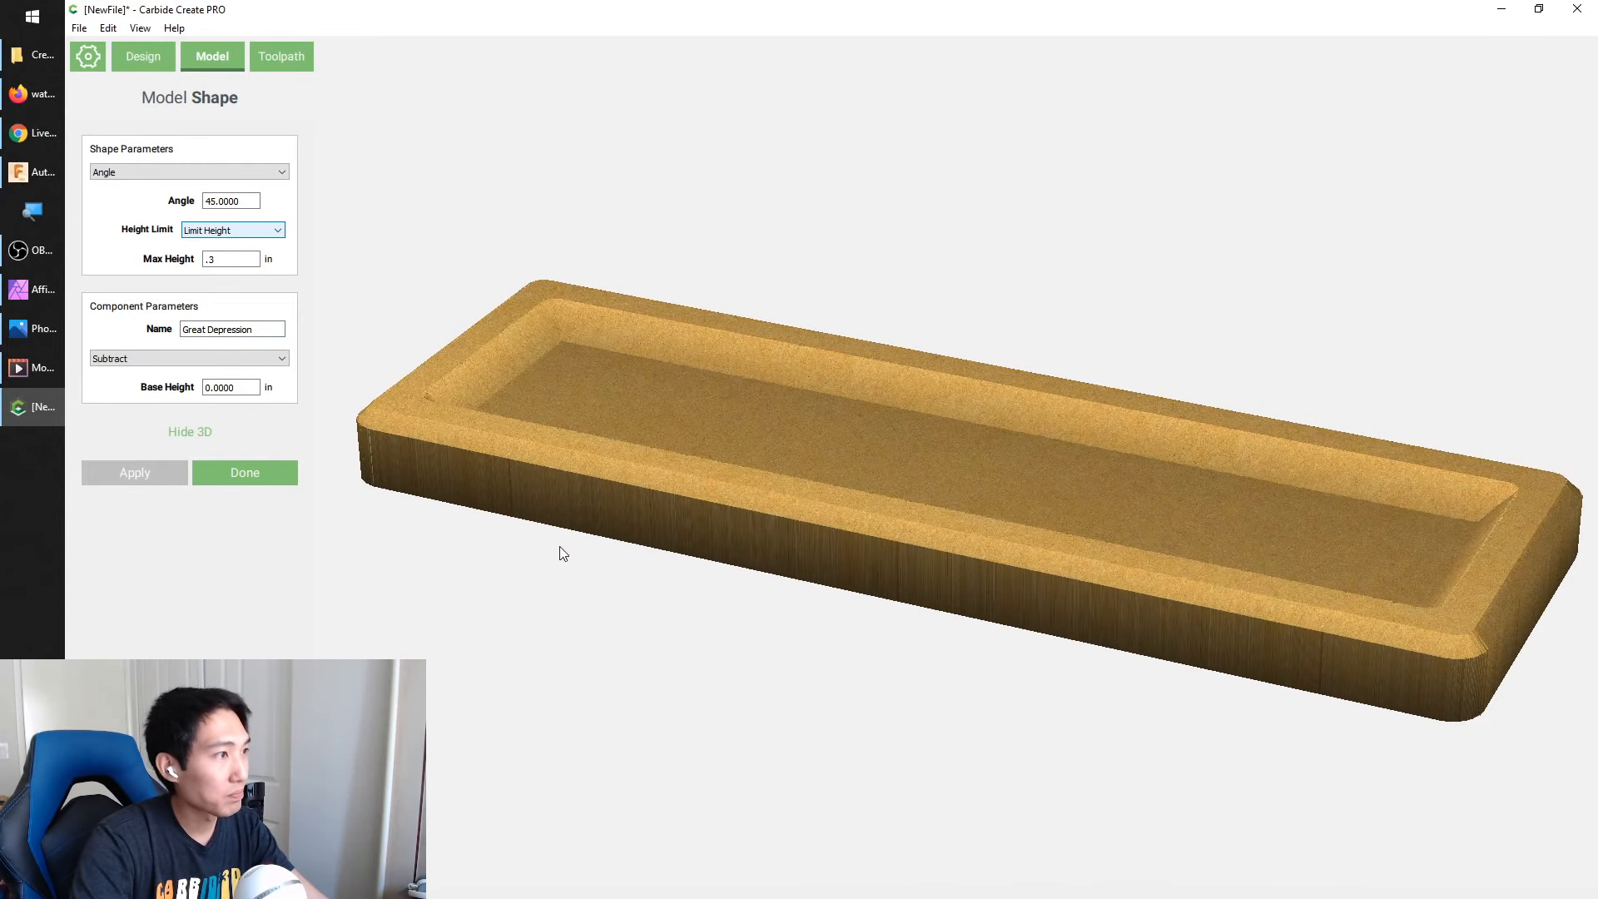
left_click(192, 437)
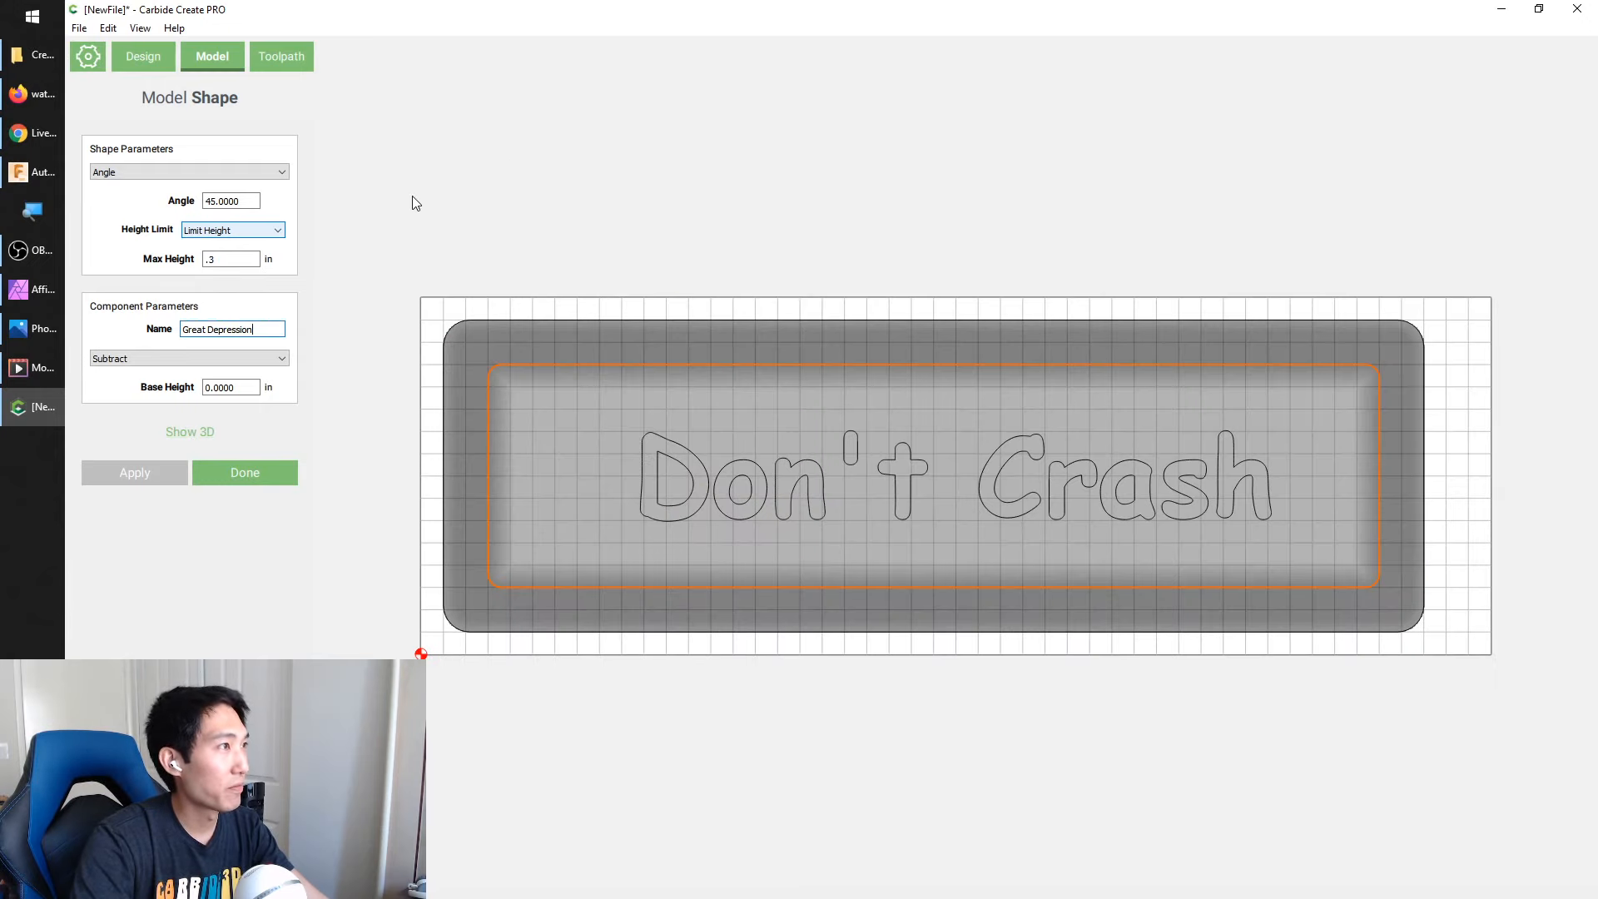
left_click(257, 471)
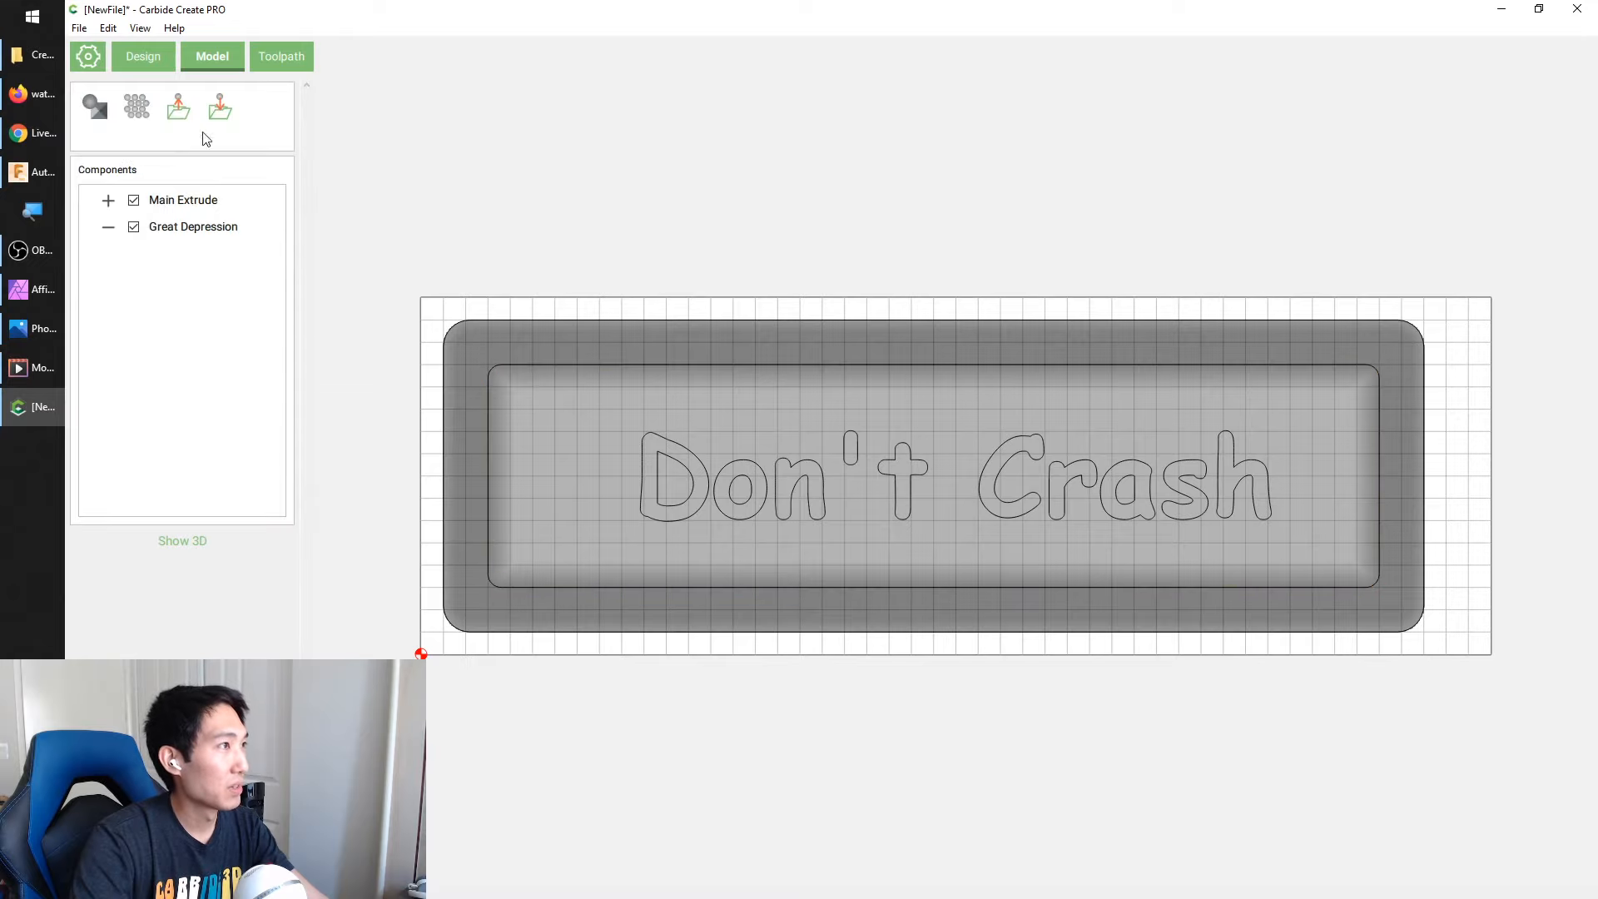
Add a texture component to the inner rounded rectangle using the image Cheap Water.jpg from the Desktop
left_click(513, 363)
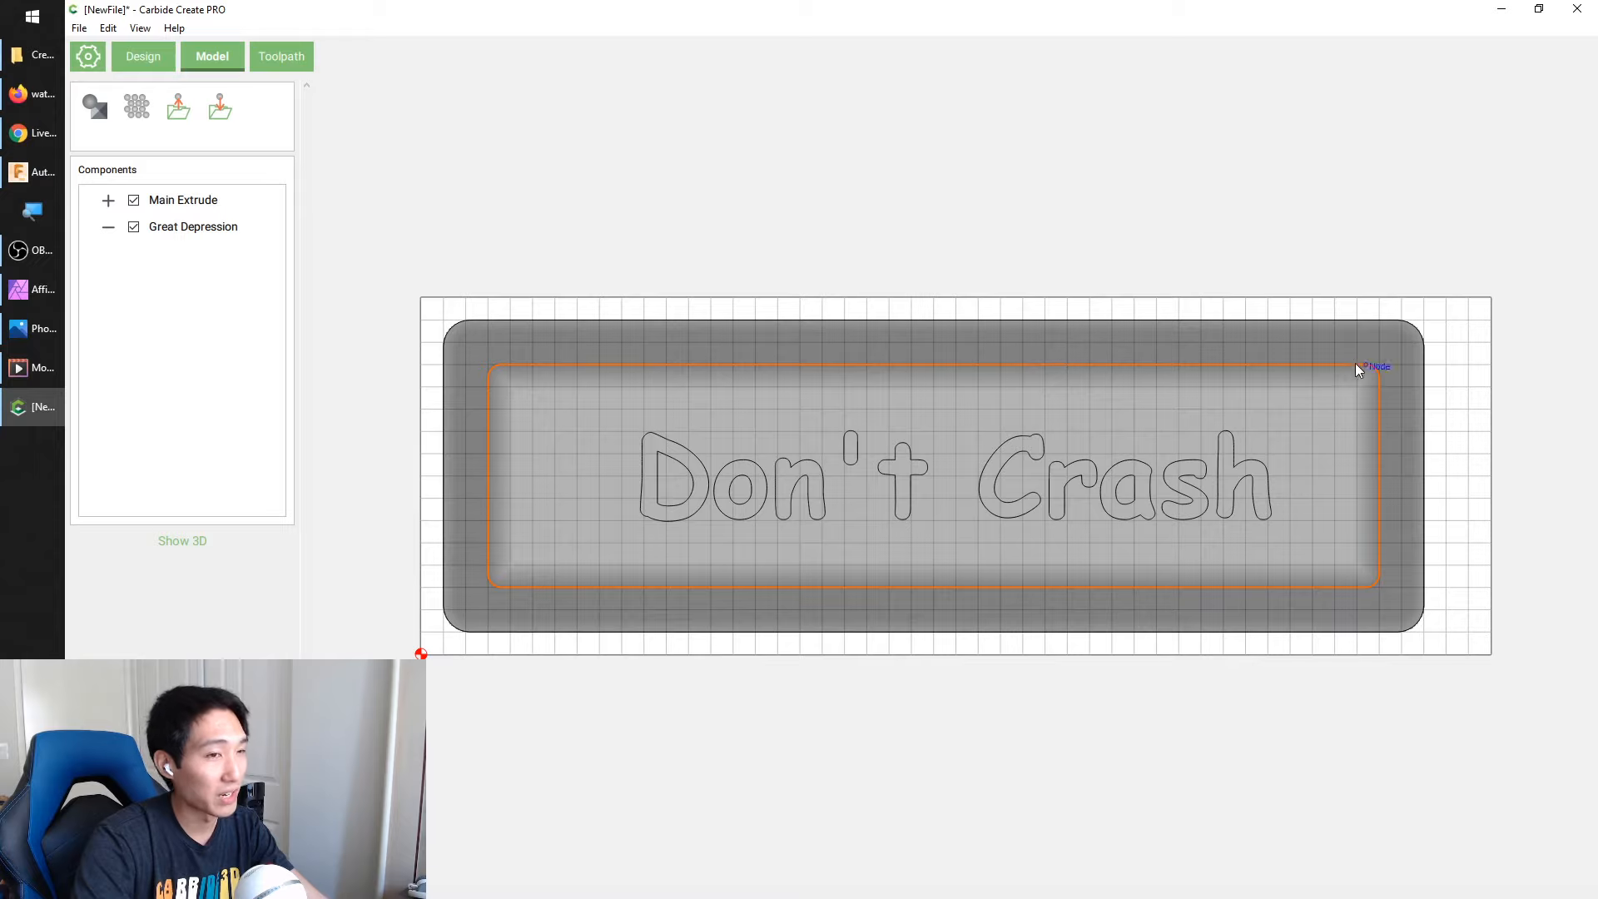
left_click(138, 114)
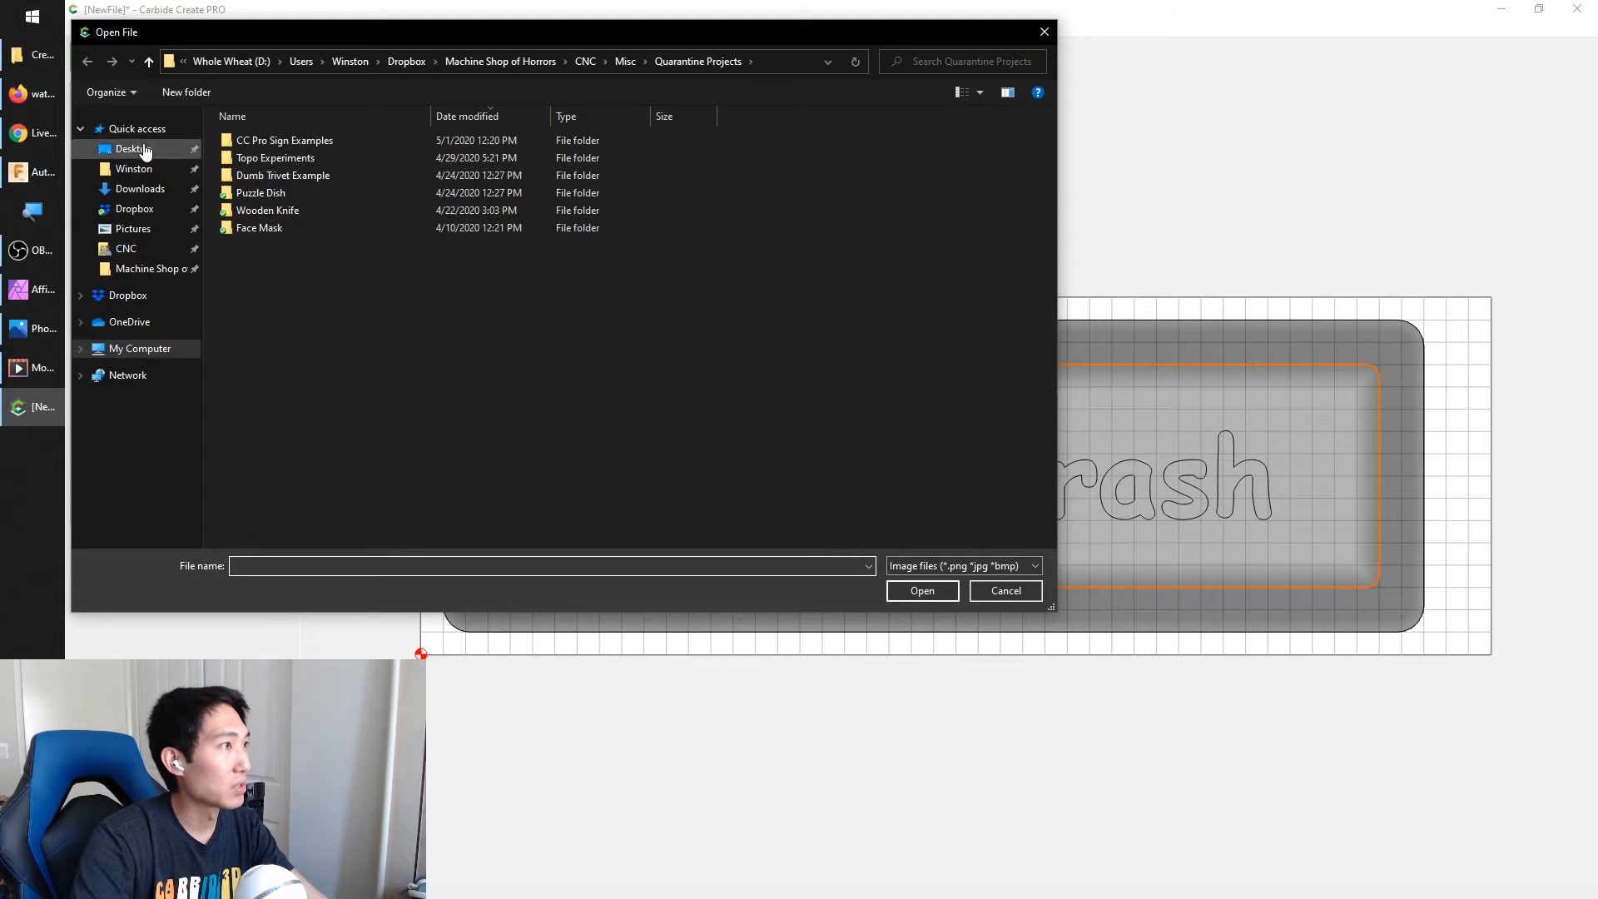
left_click(145, 150)
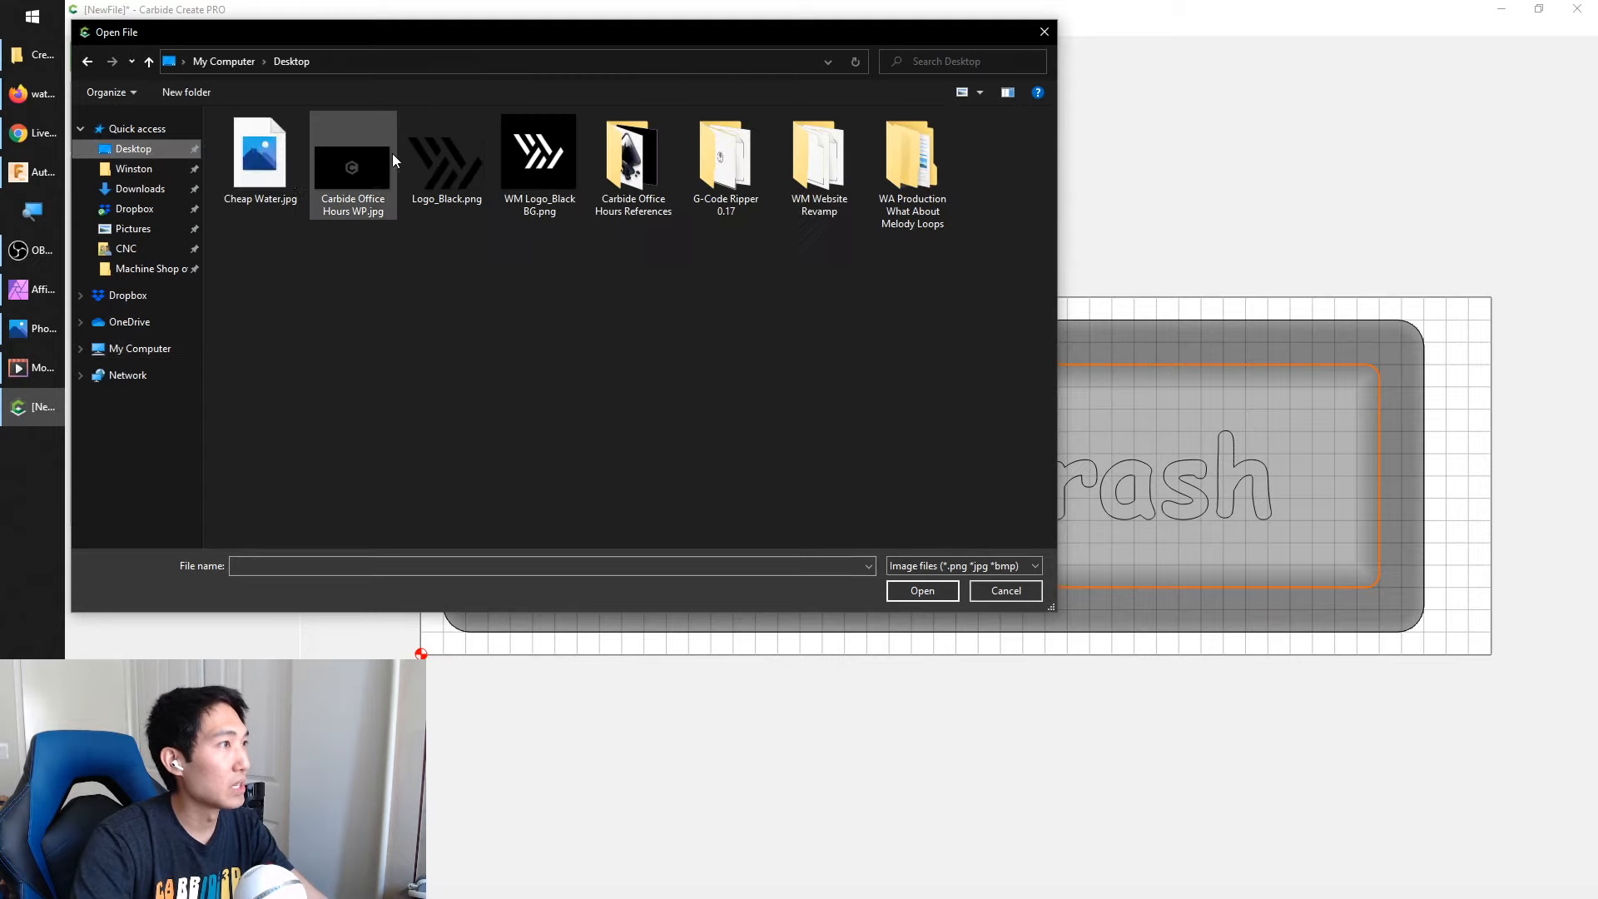
left_click(248, 165)
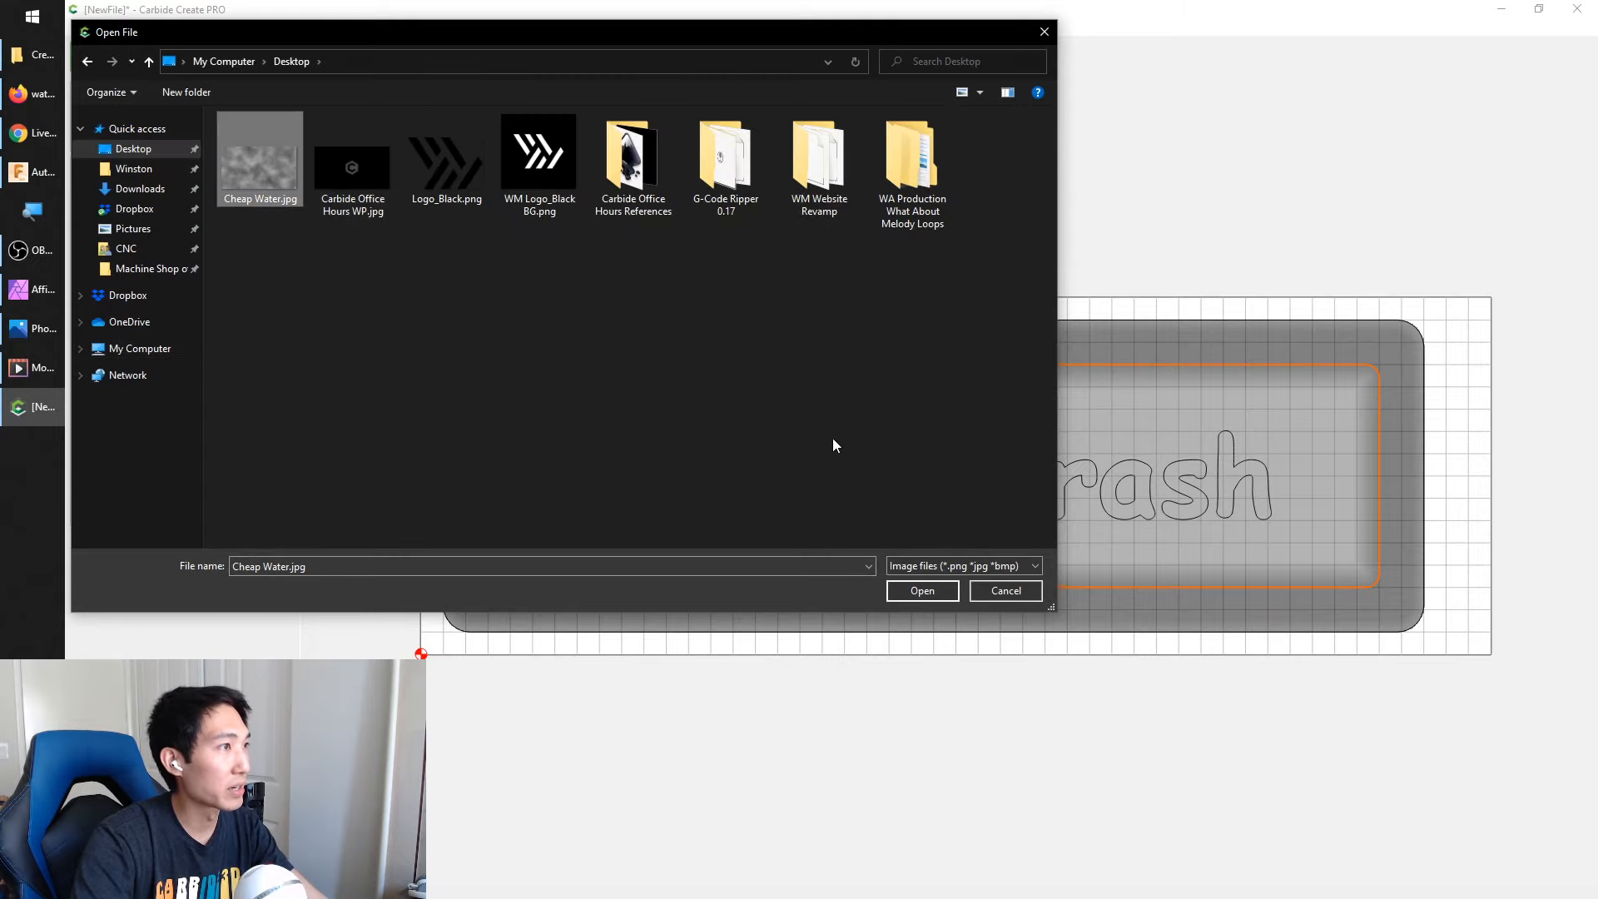
left_click(923, 590)
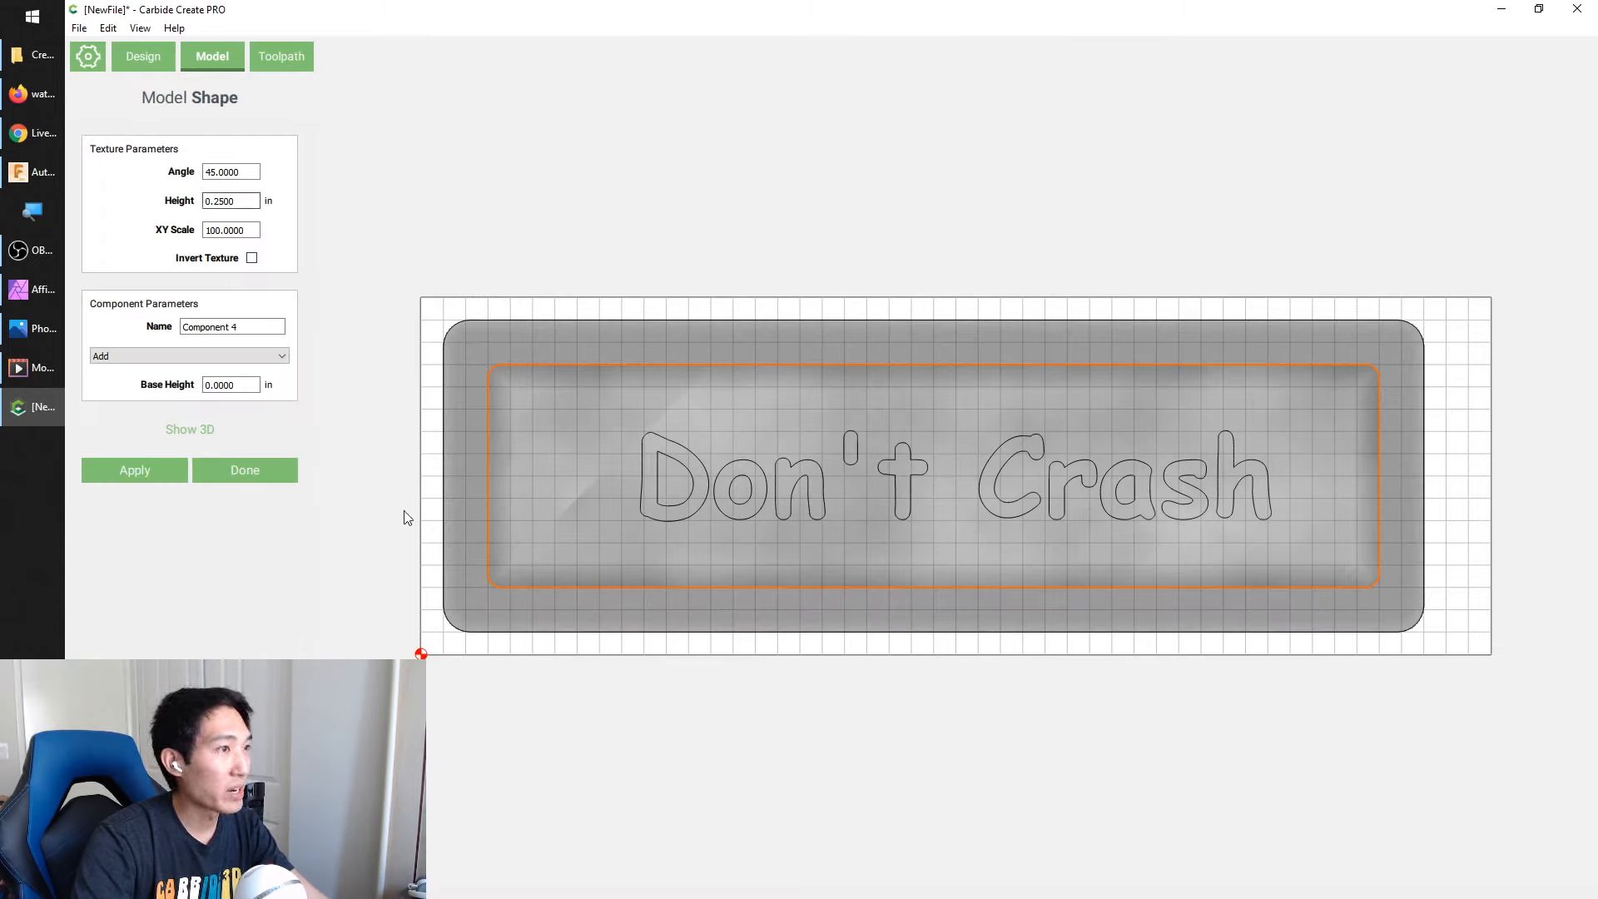
Preview the water texture in 3D and 2D, set its angle to 0 and apply the change
left_click(200, 430)
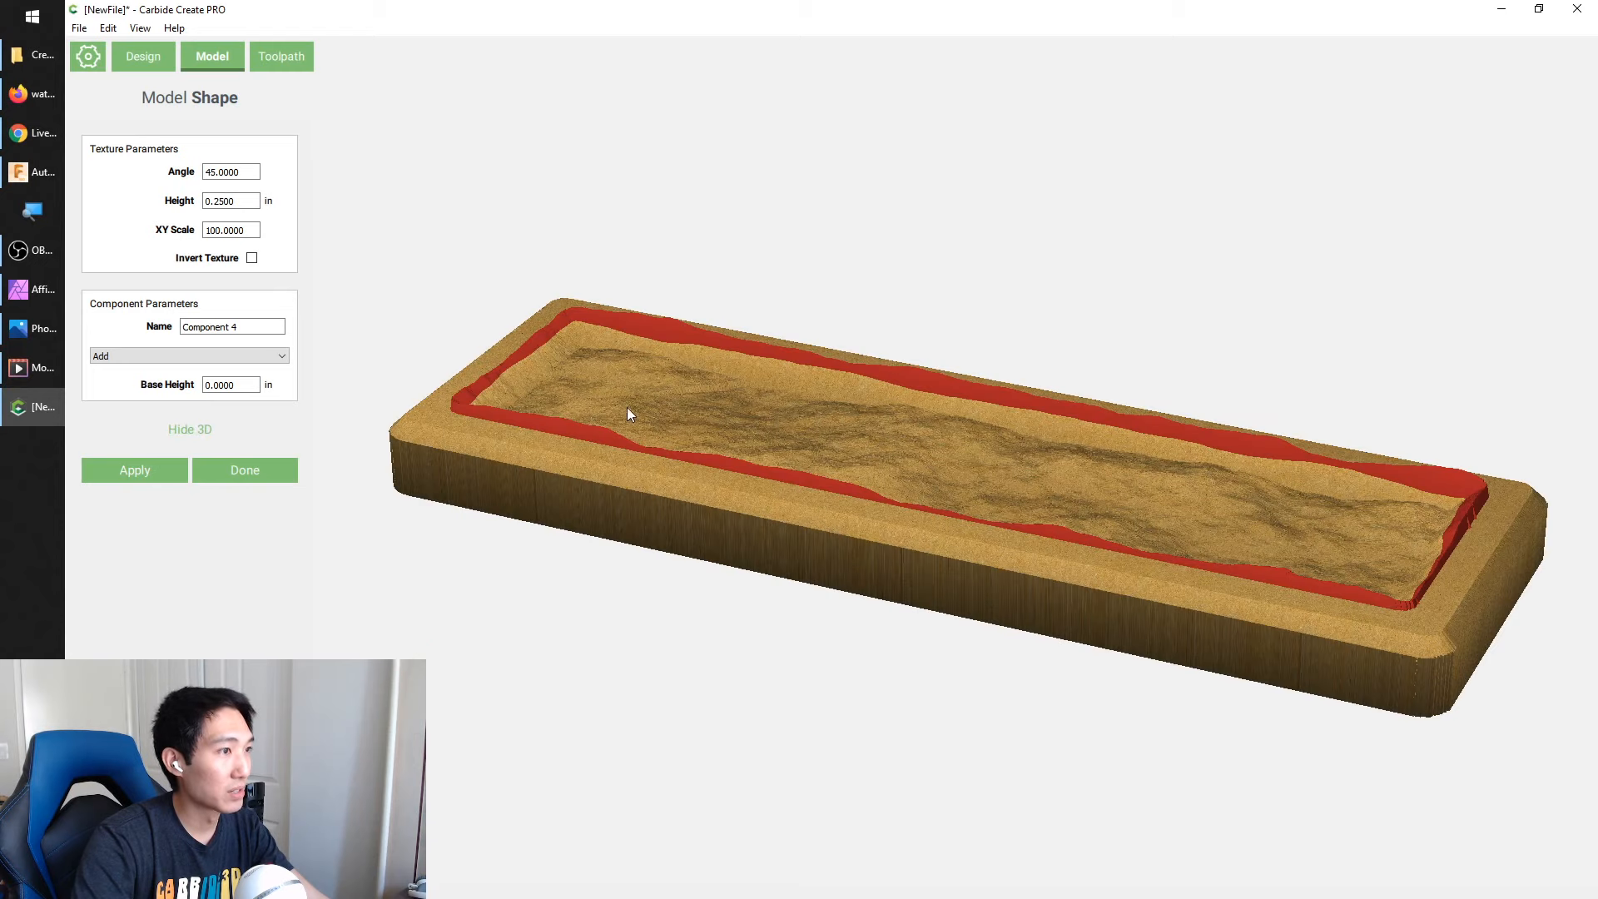
left_click_drag(486, 328, 526, 455)
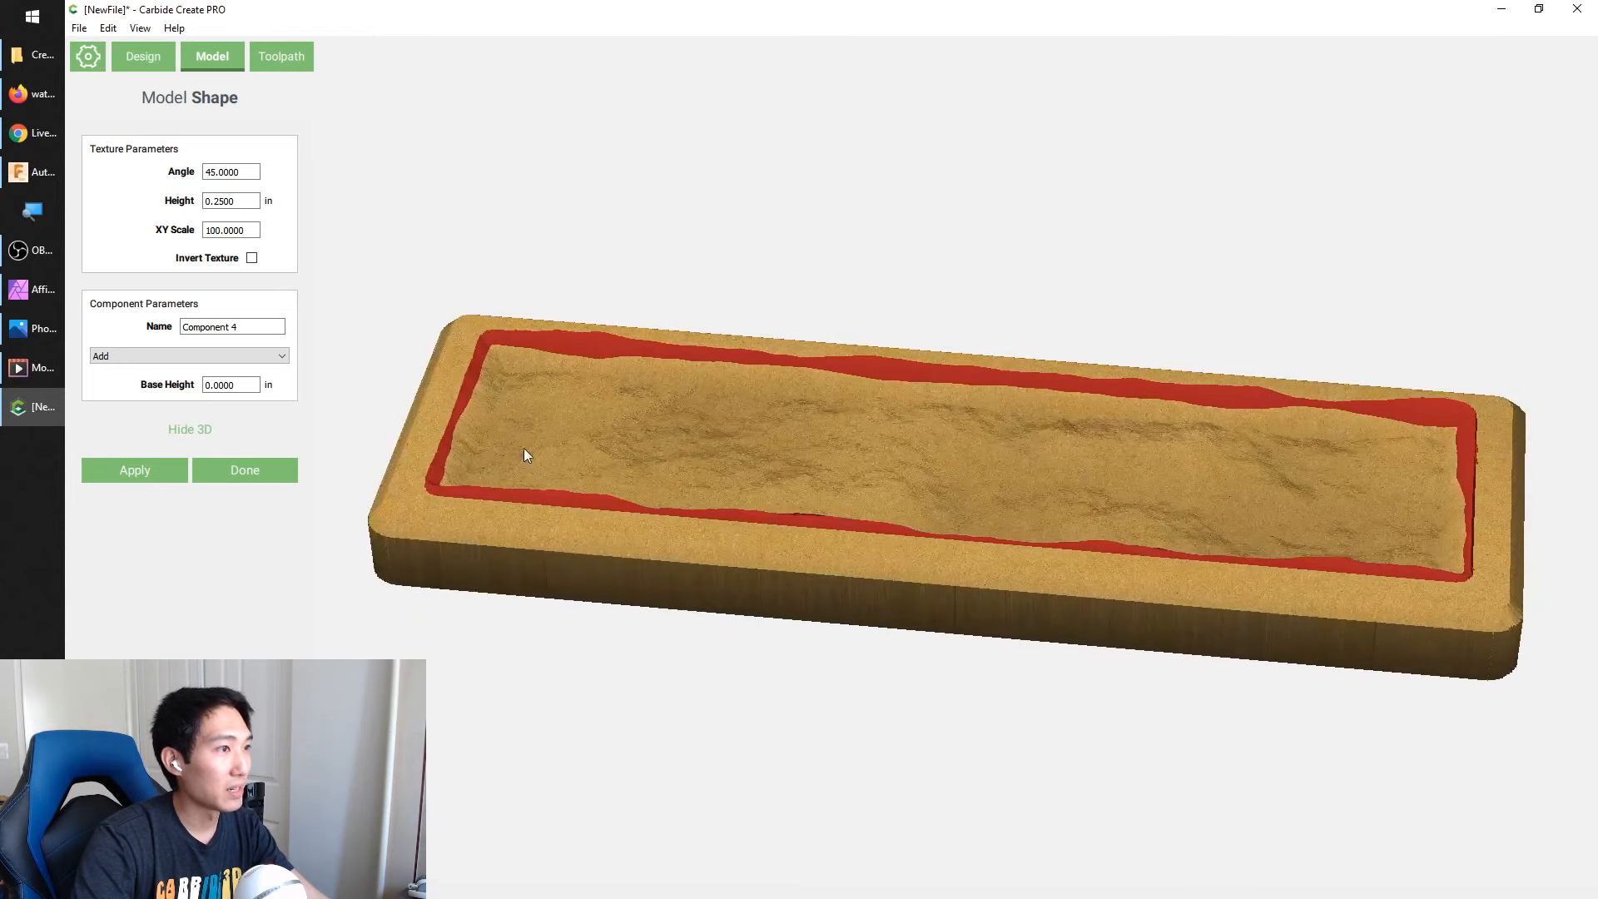
left_click(202, 432)
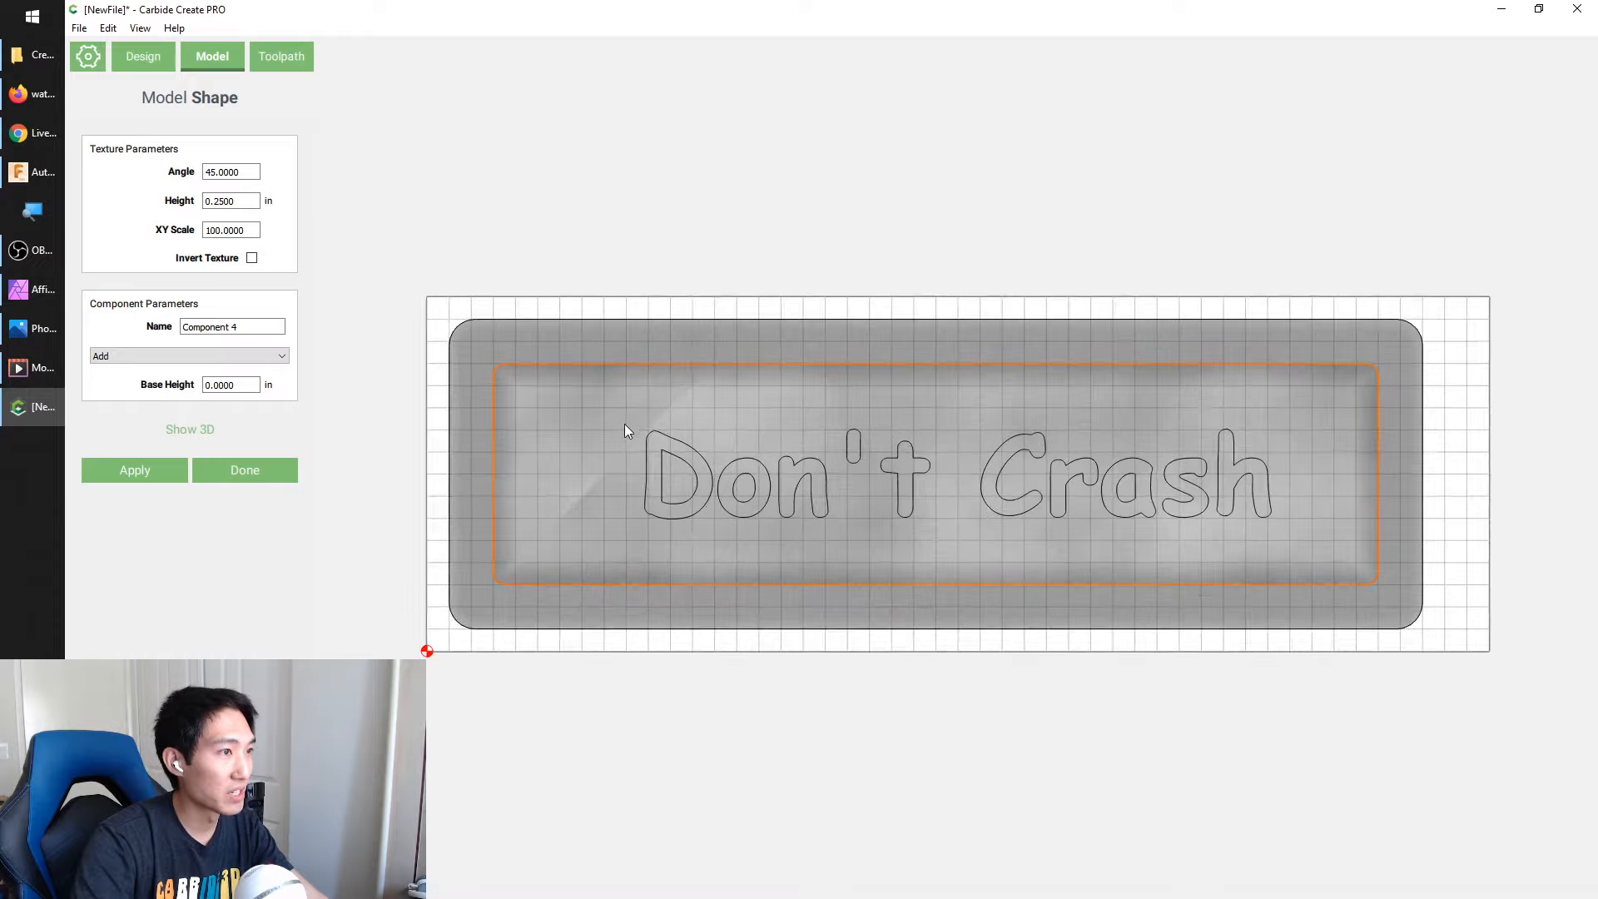
scroll(624, 423, "up", 5)
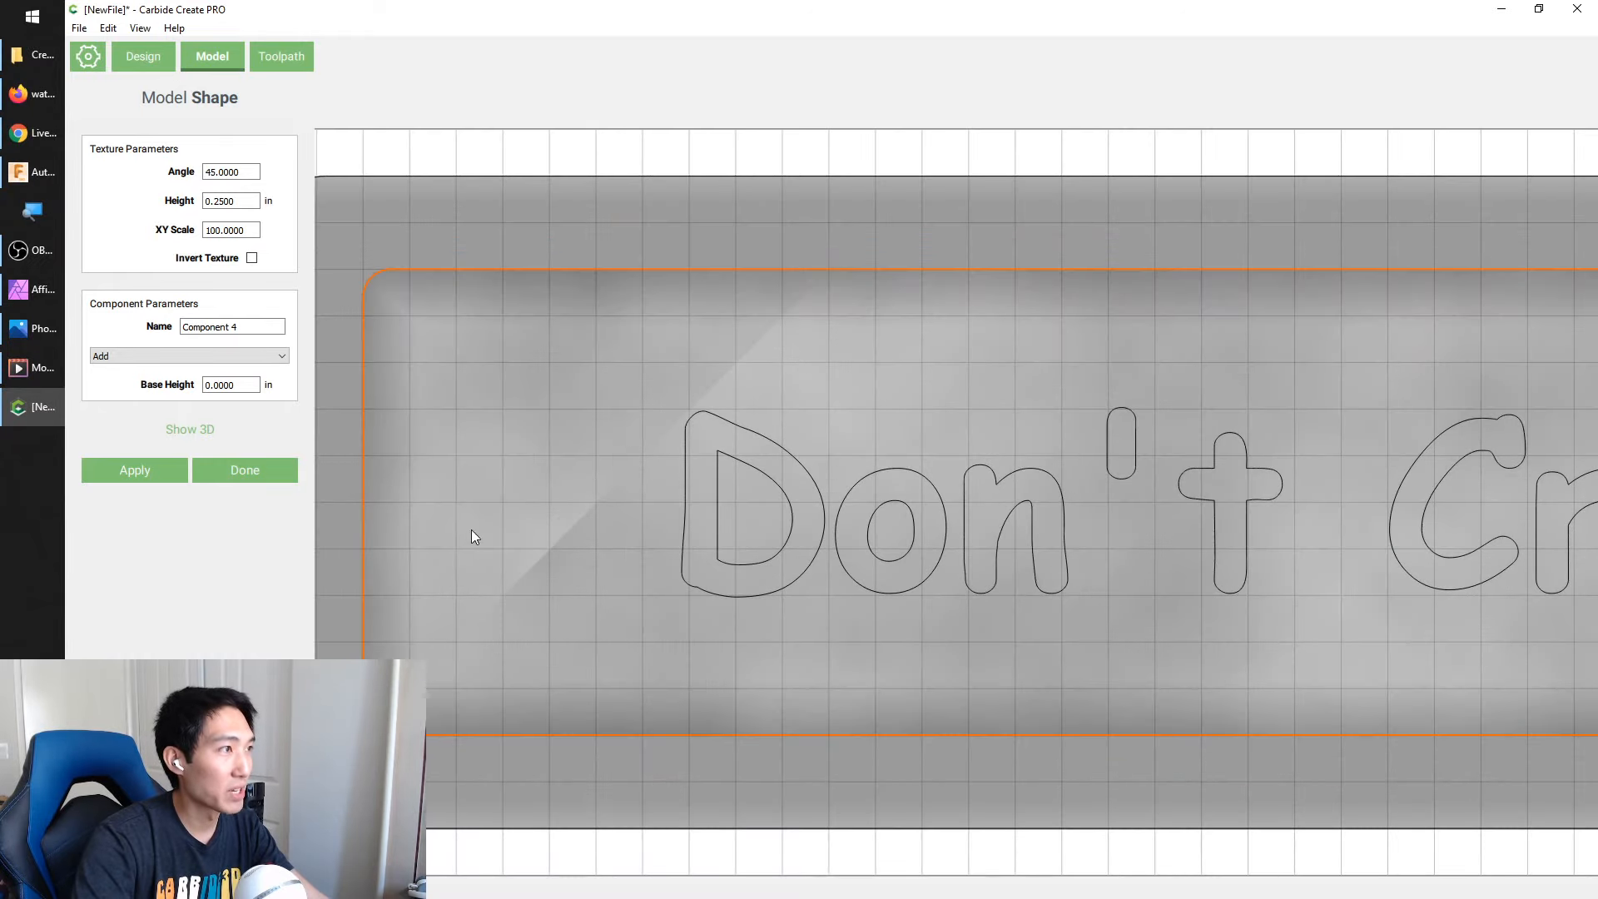
double_click(243, 172)
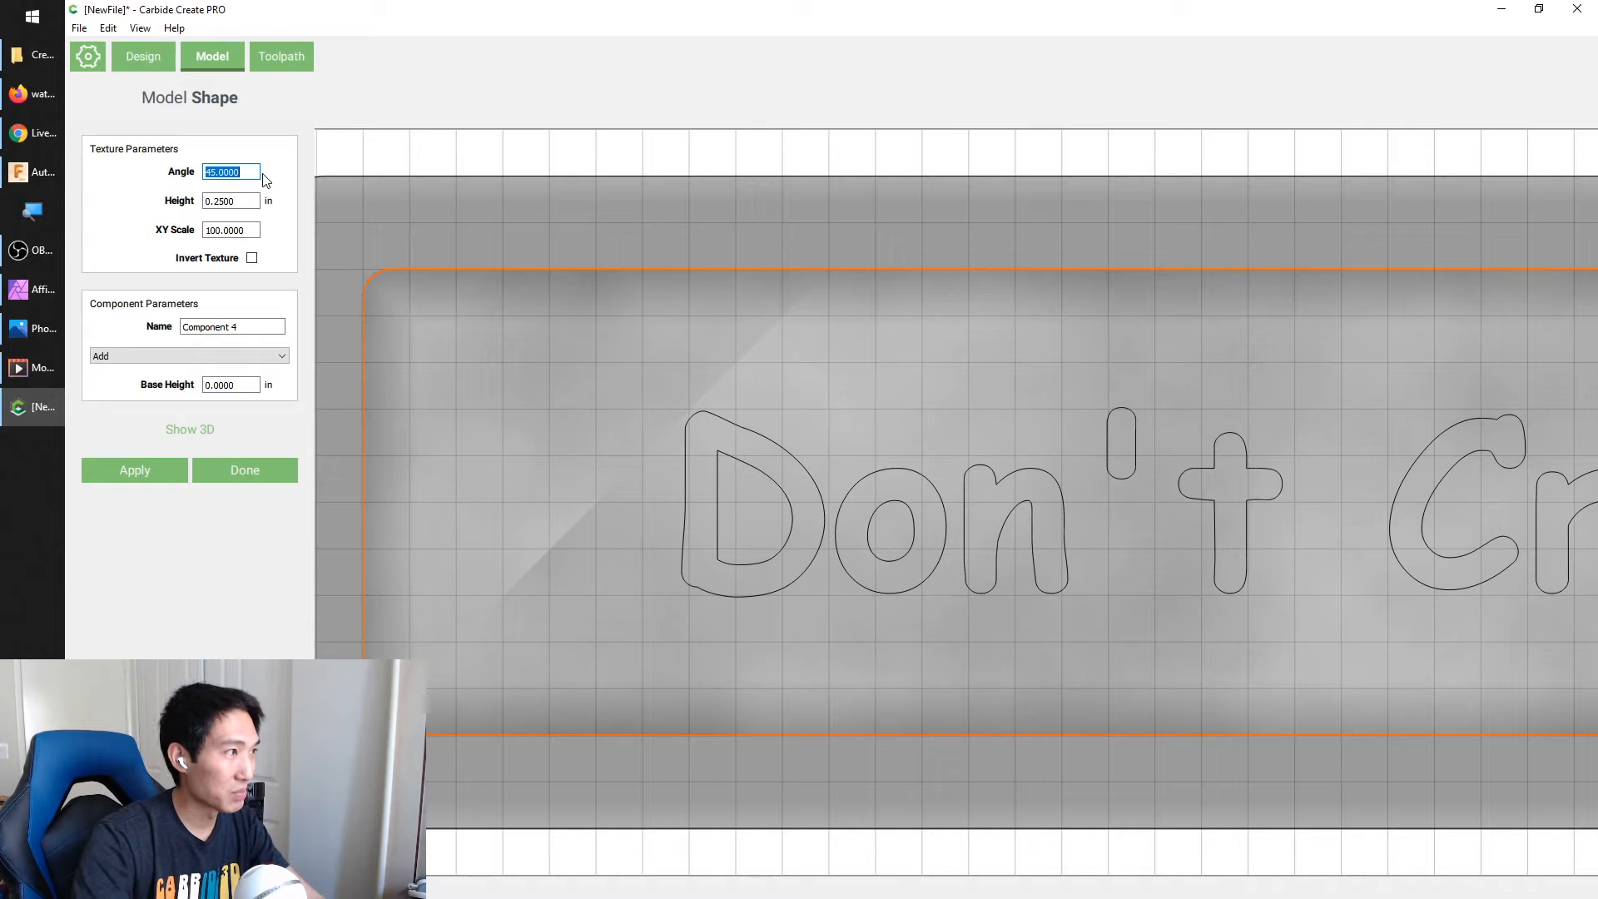
mouse_move(59, 272)
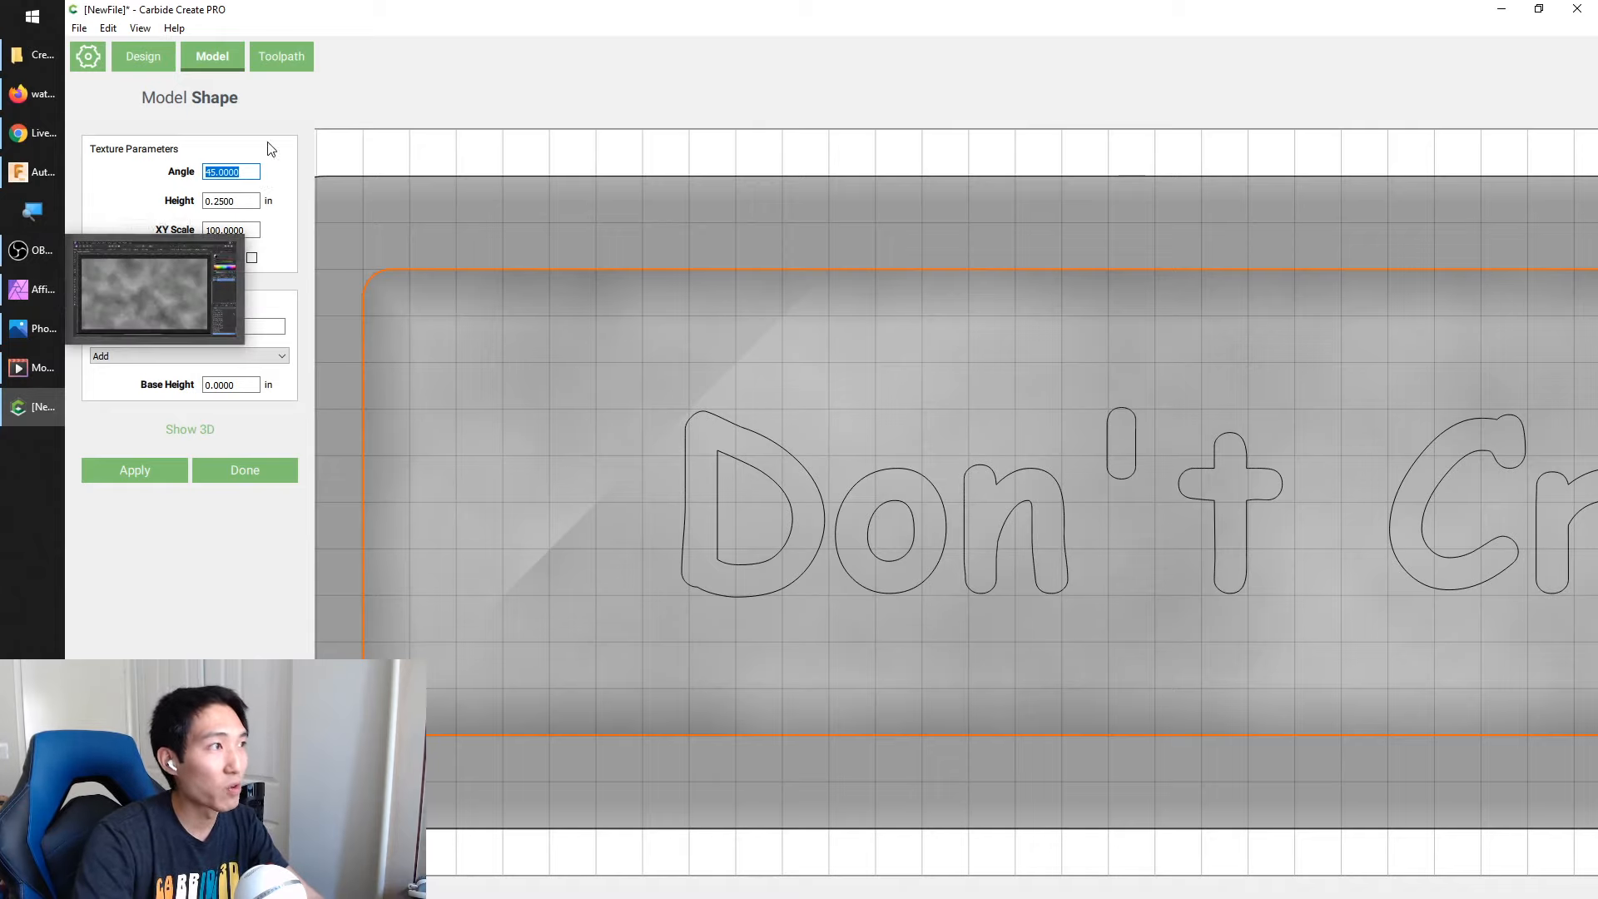
type("0")
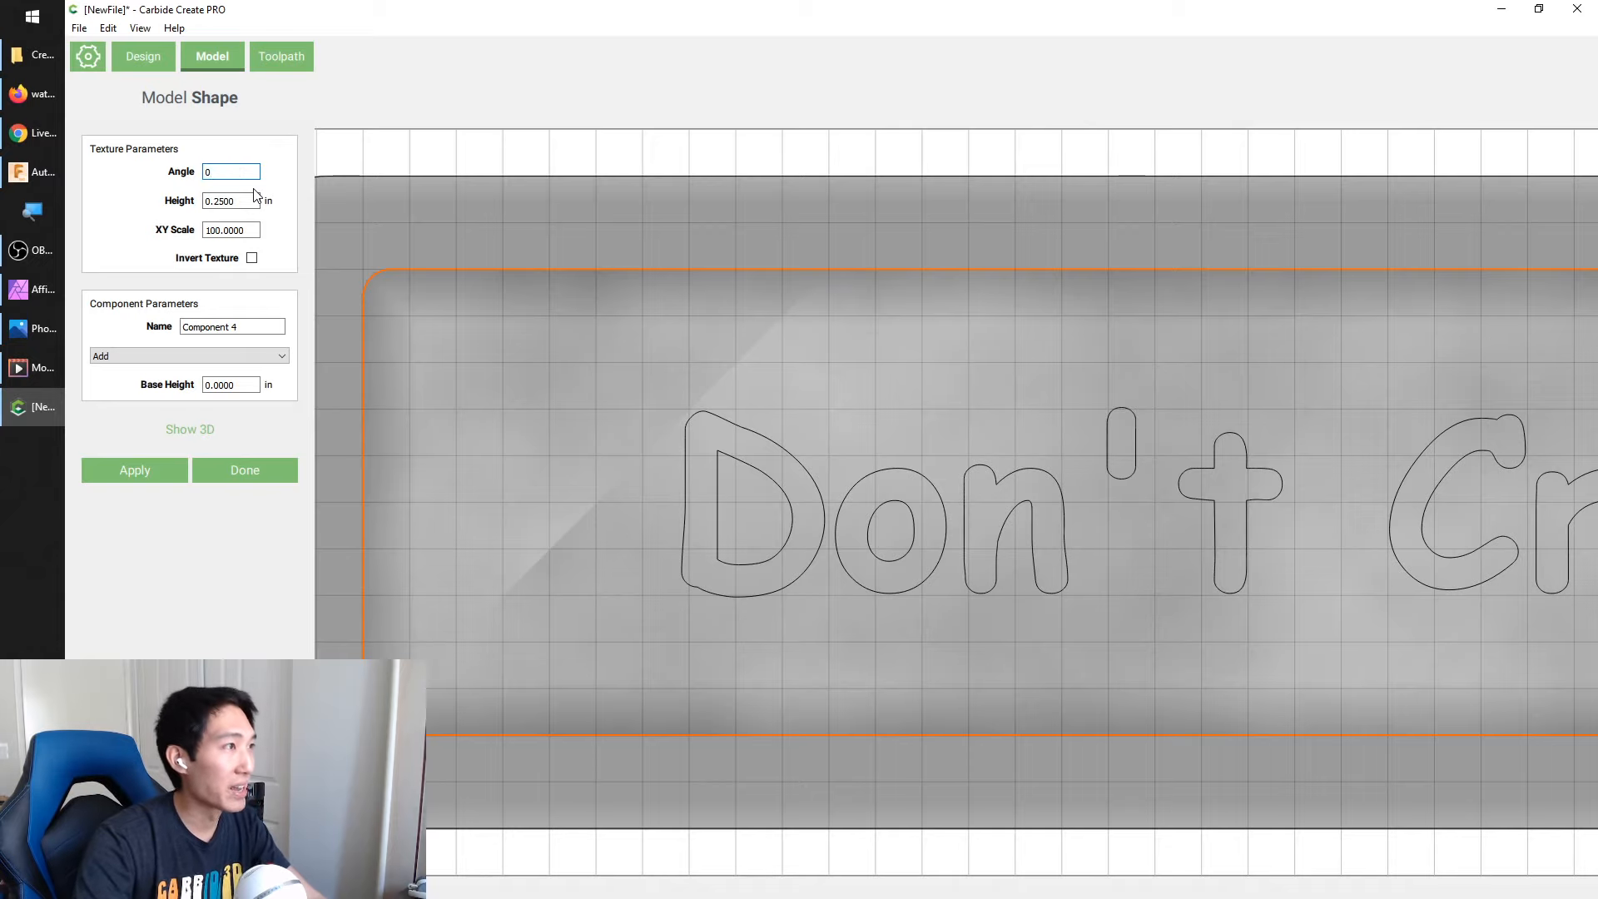
left_click(132, 472)
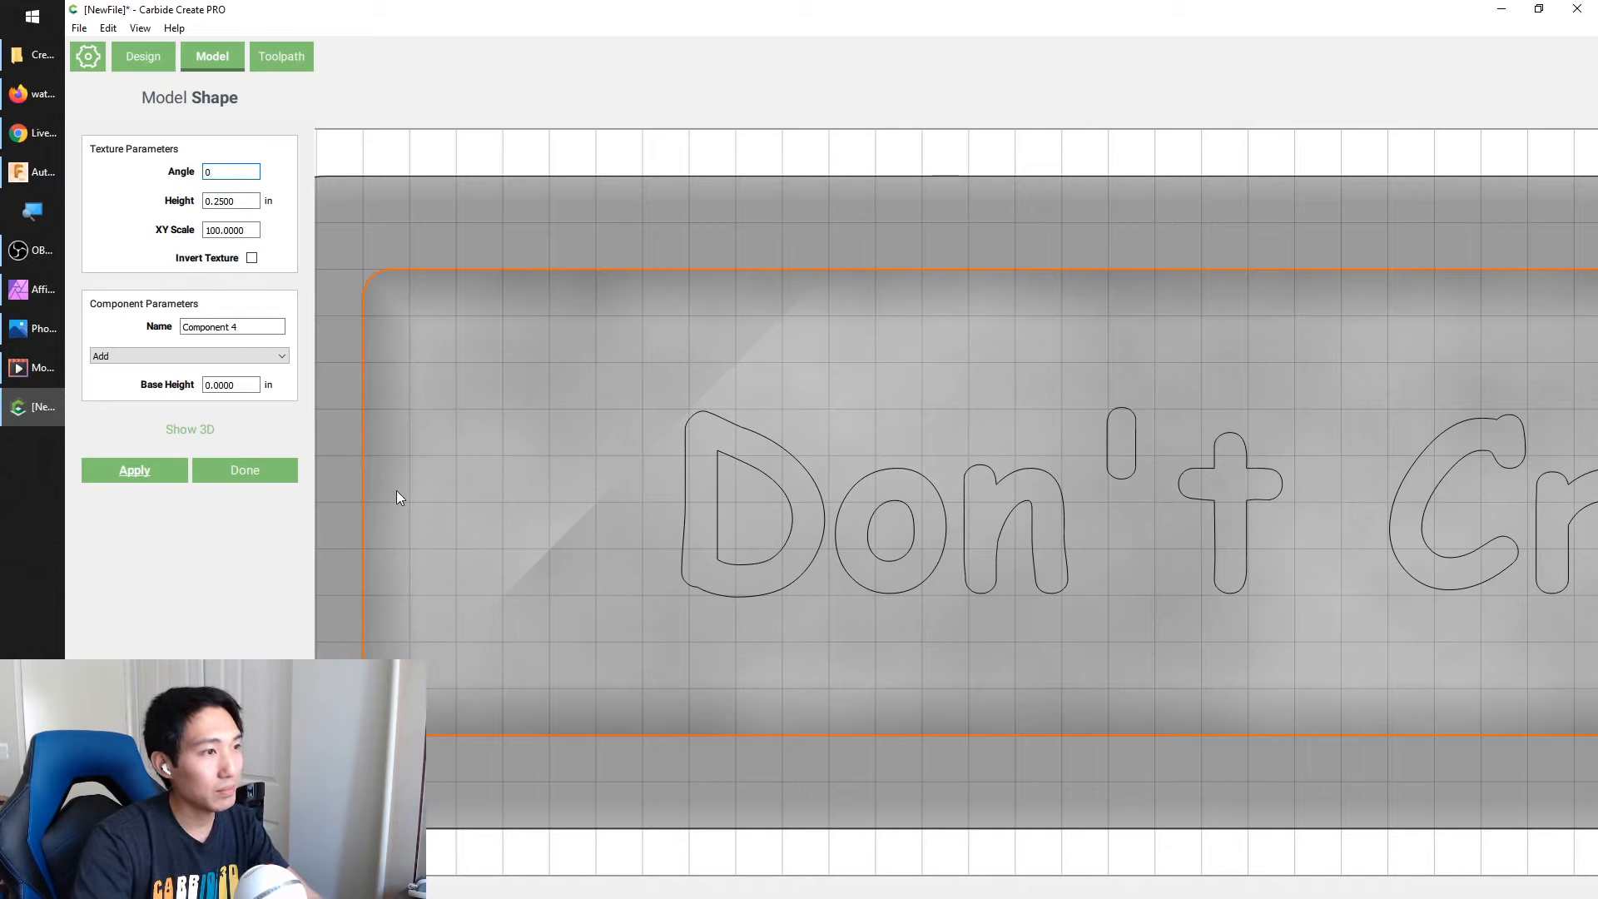
Examine the unrotated texture in 2D and inspect its edges around the recess in 3D from low angles
scroll(371, 577, "down", 4)
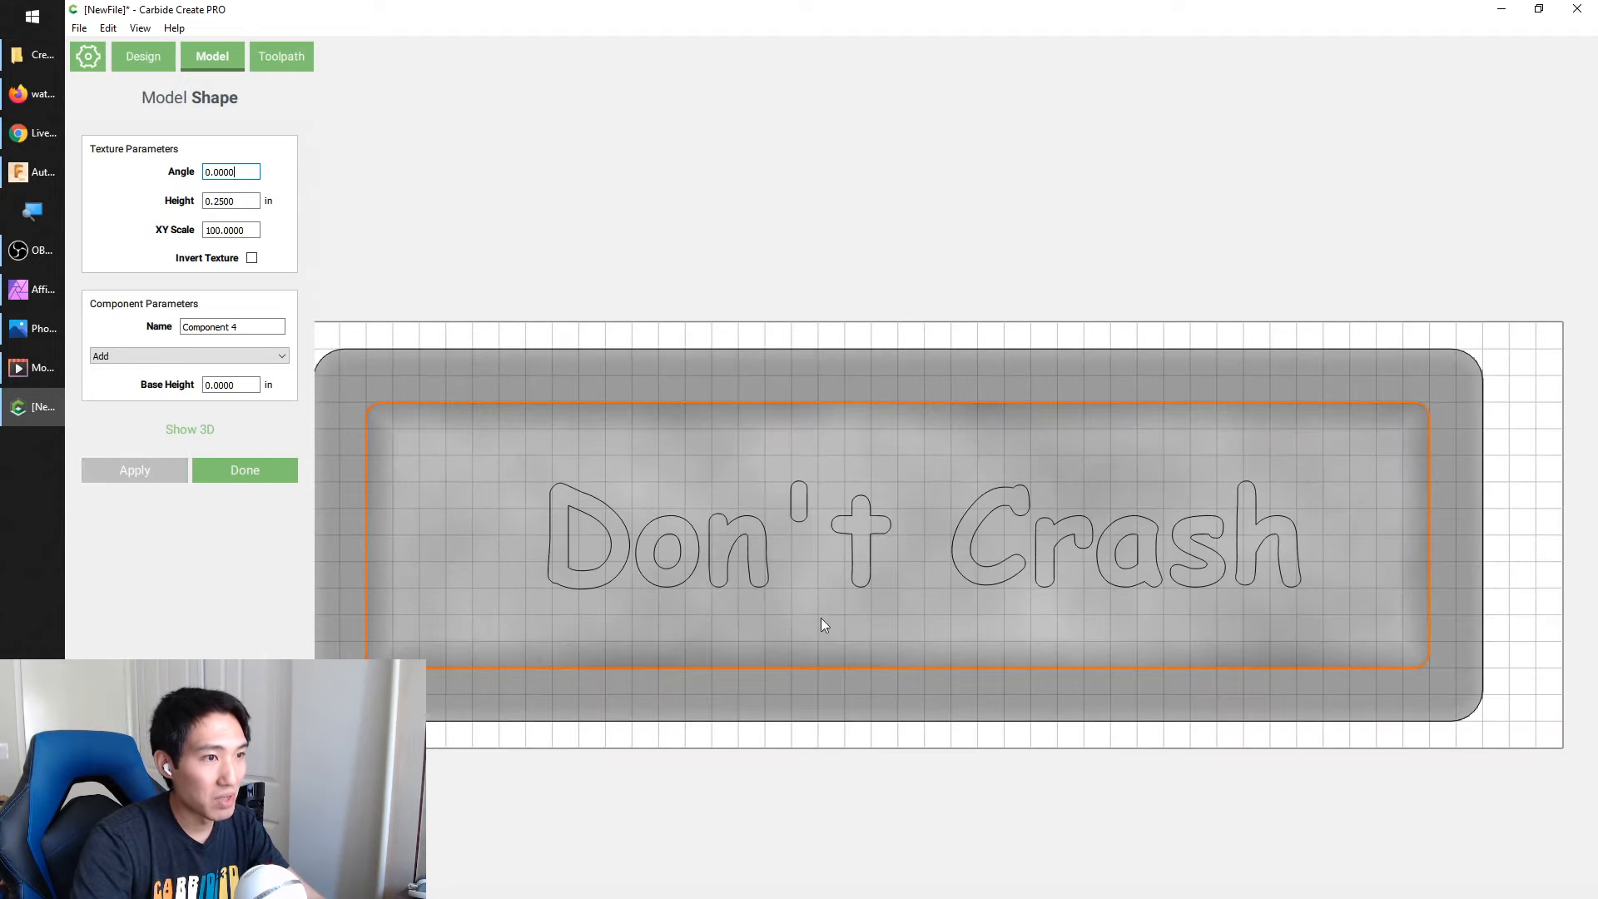
scroll(816, 606, "up", 1)
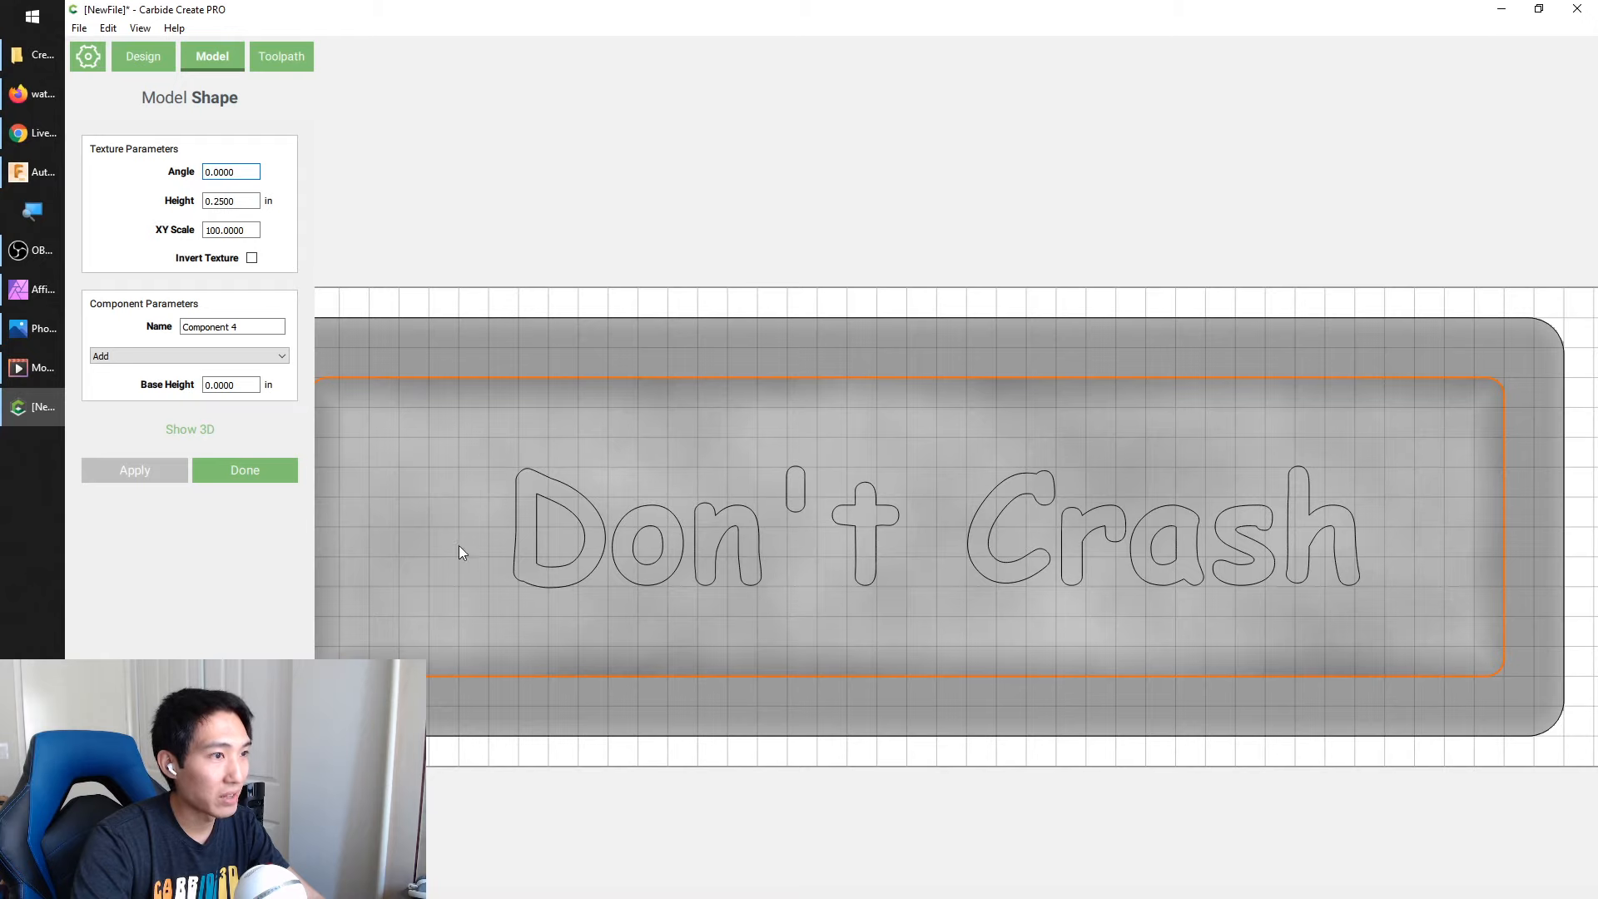
left_click(188, 433)
left_click_drag(970, 284, 851, 116)
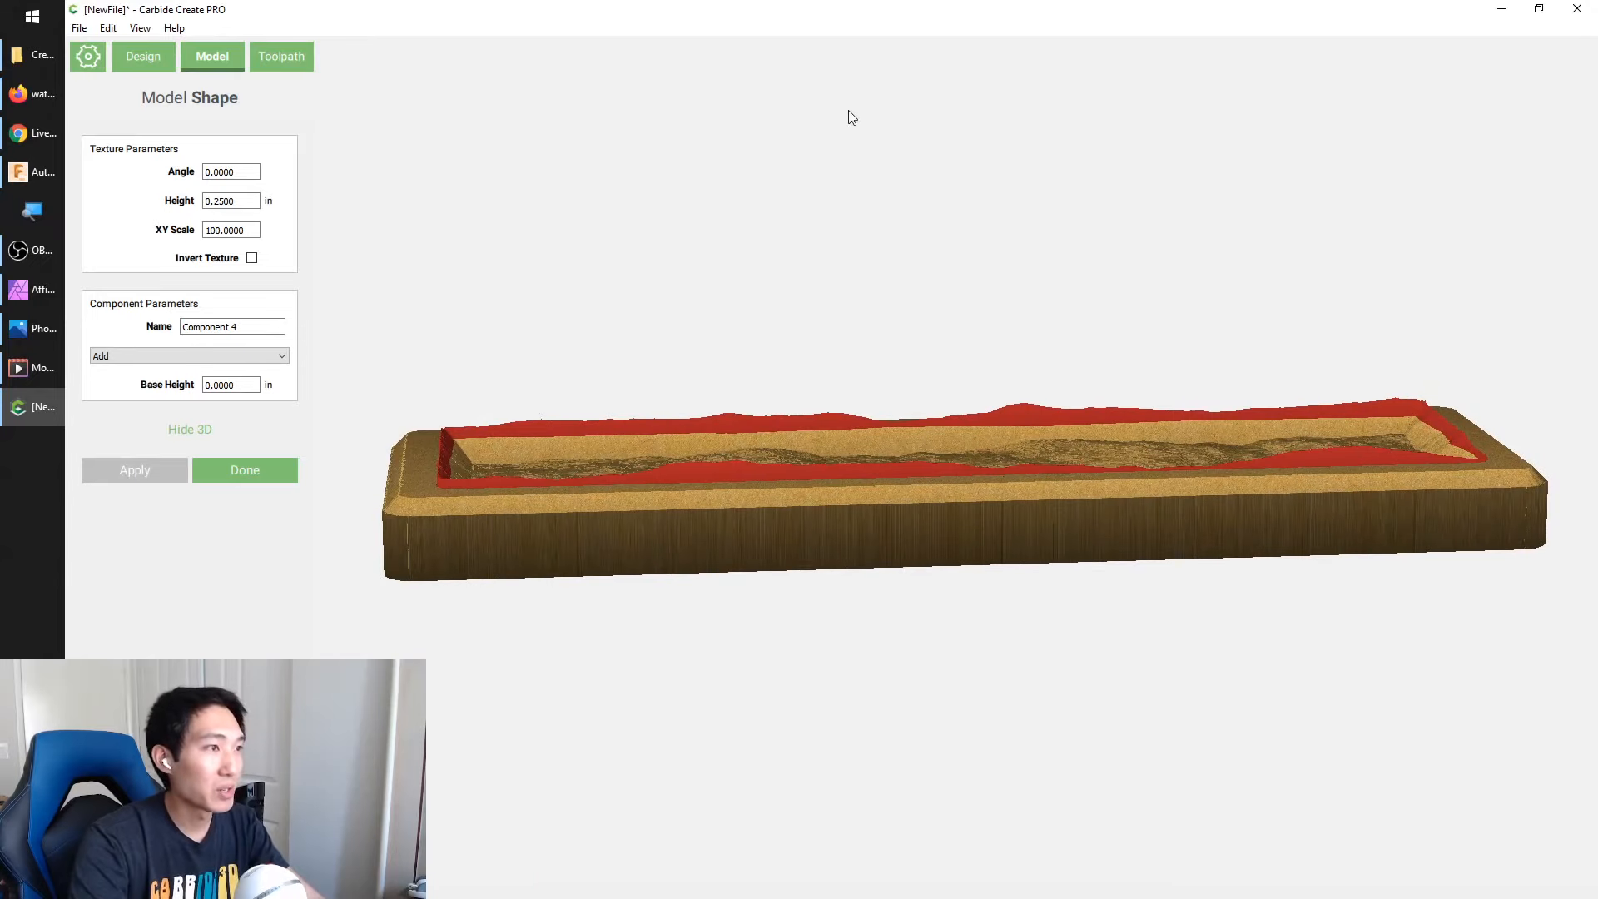
scroll(392, 443, "up", 10)
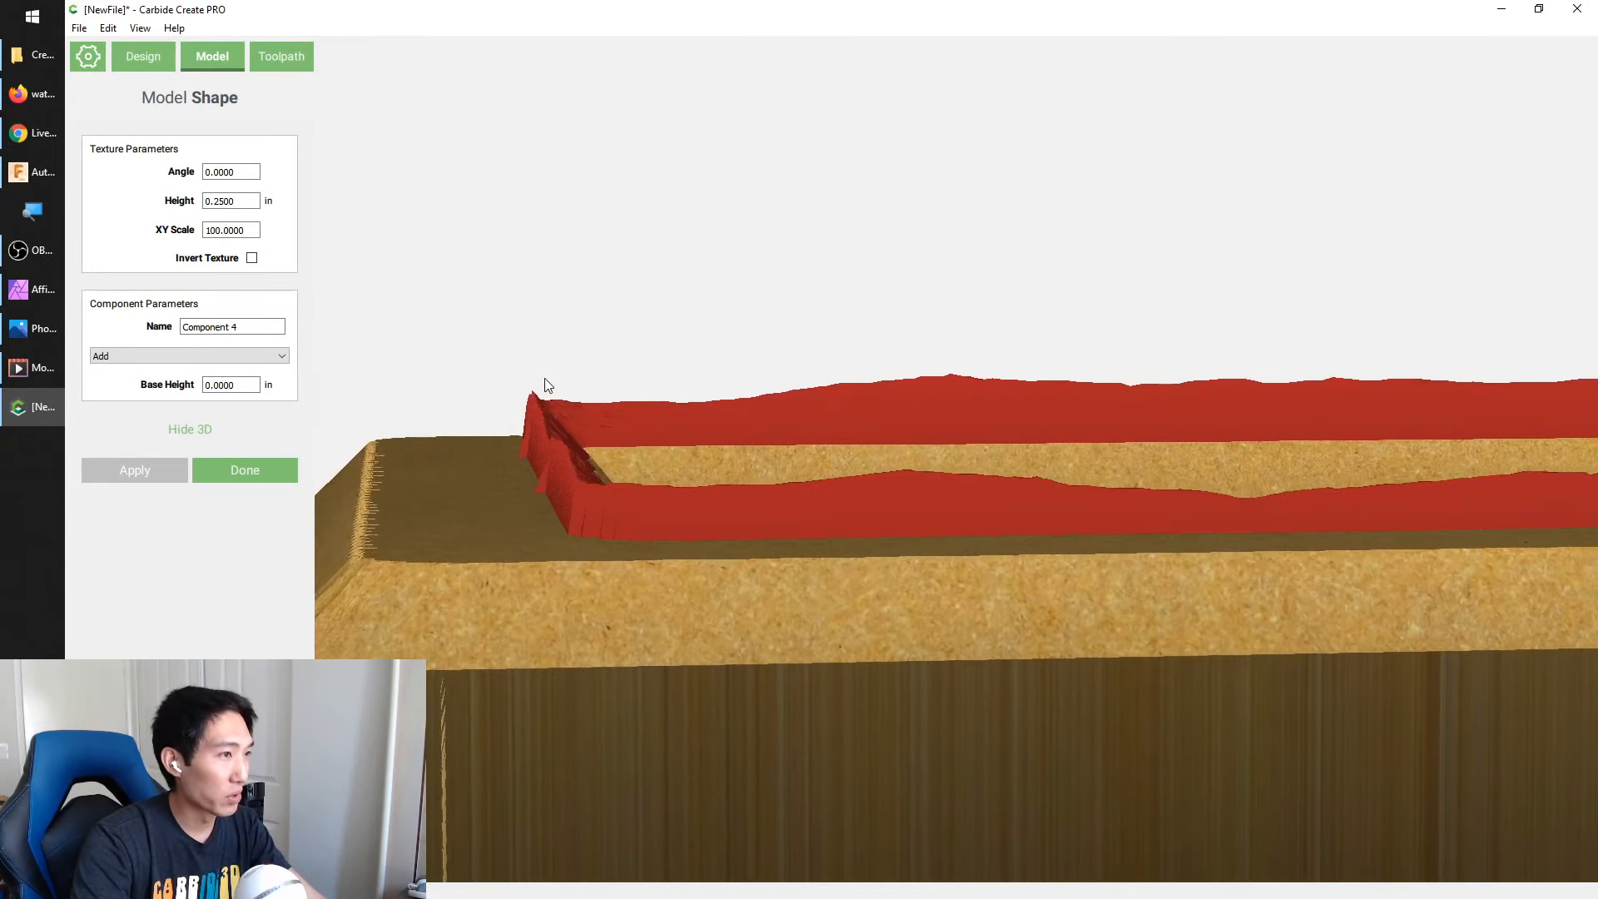
left_click_drag(547, 385, 579, 463)
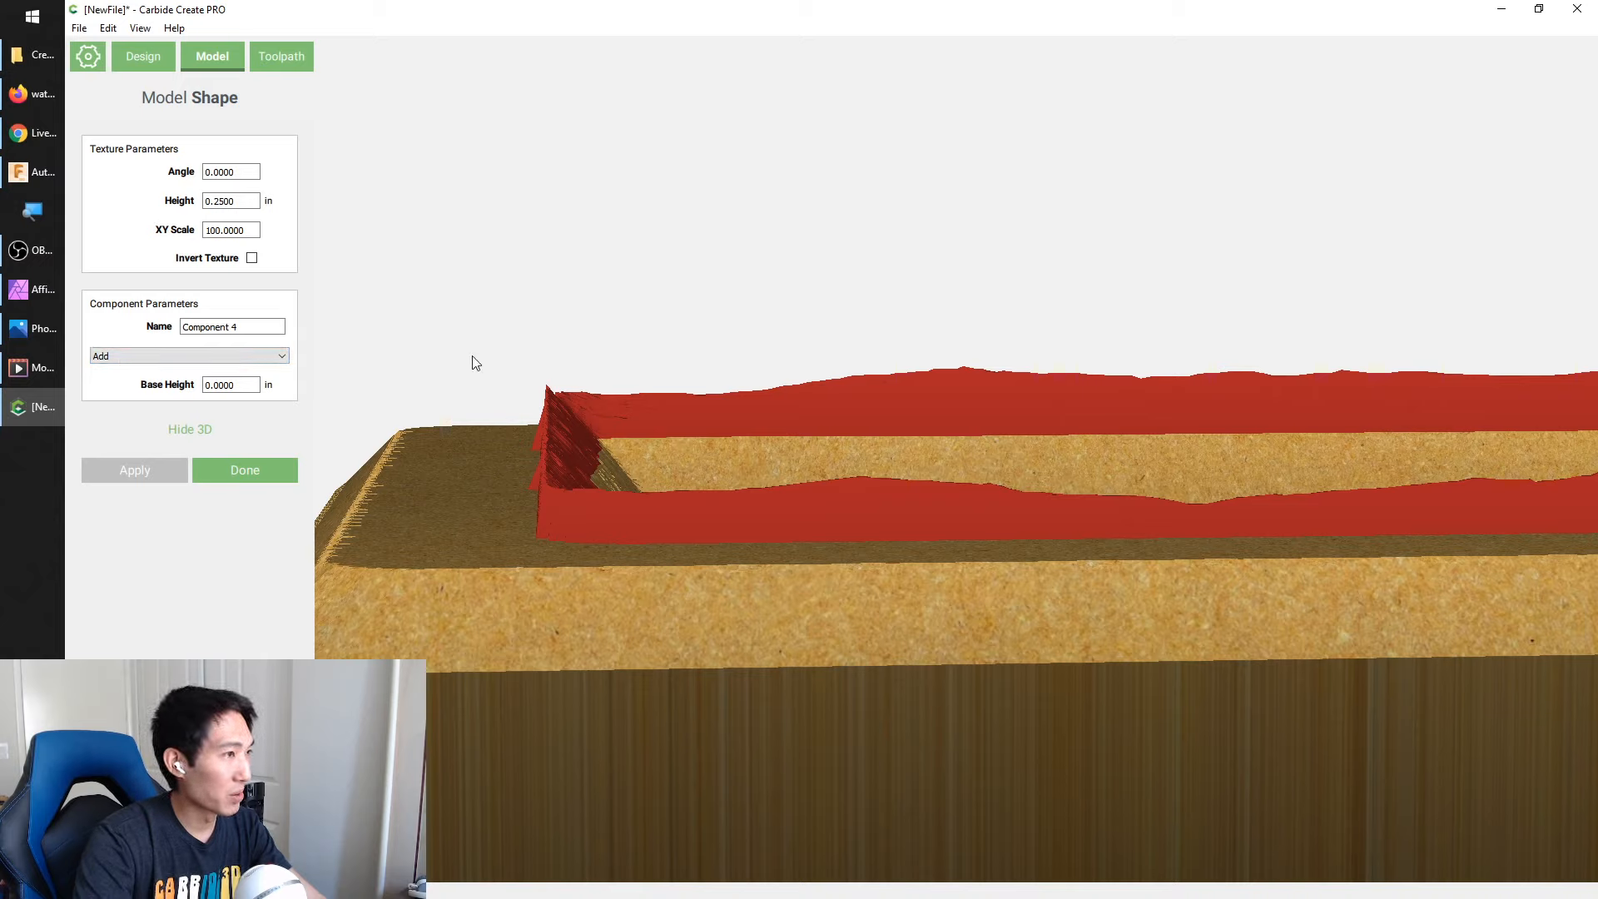
scroll(571, 402, "down", 4)
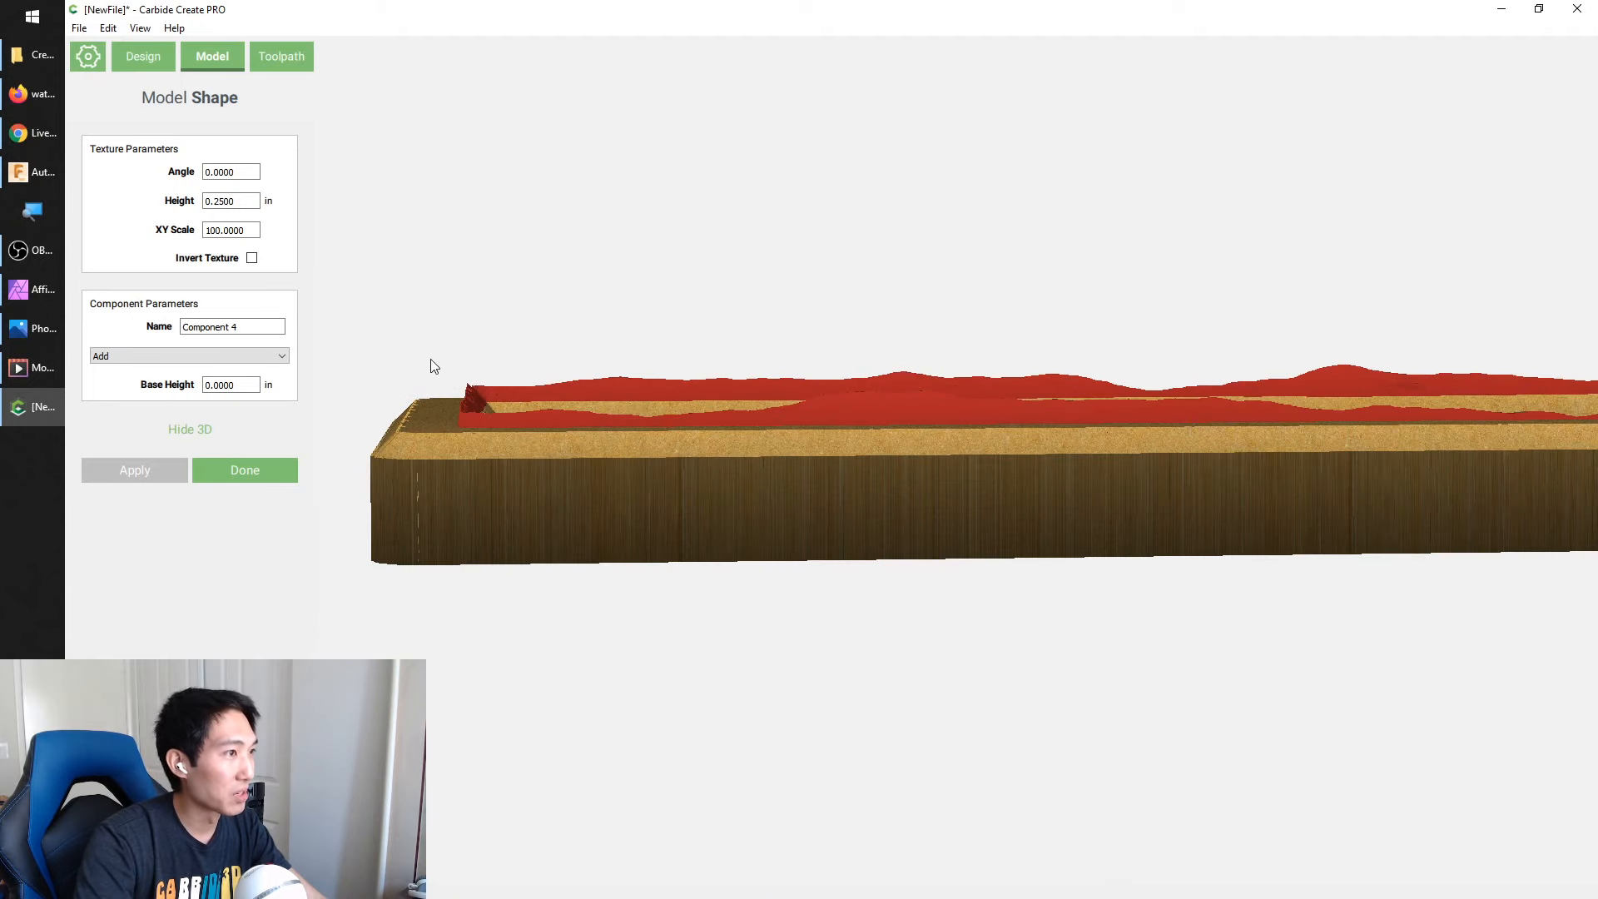
left_click_drag(403, 385, 506, 485)
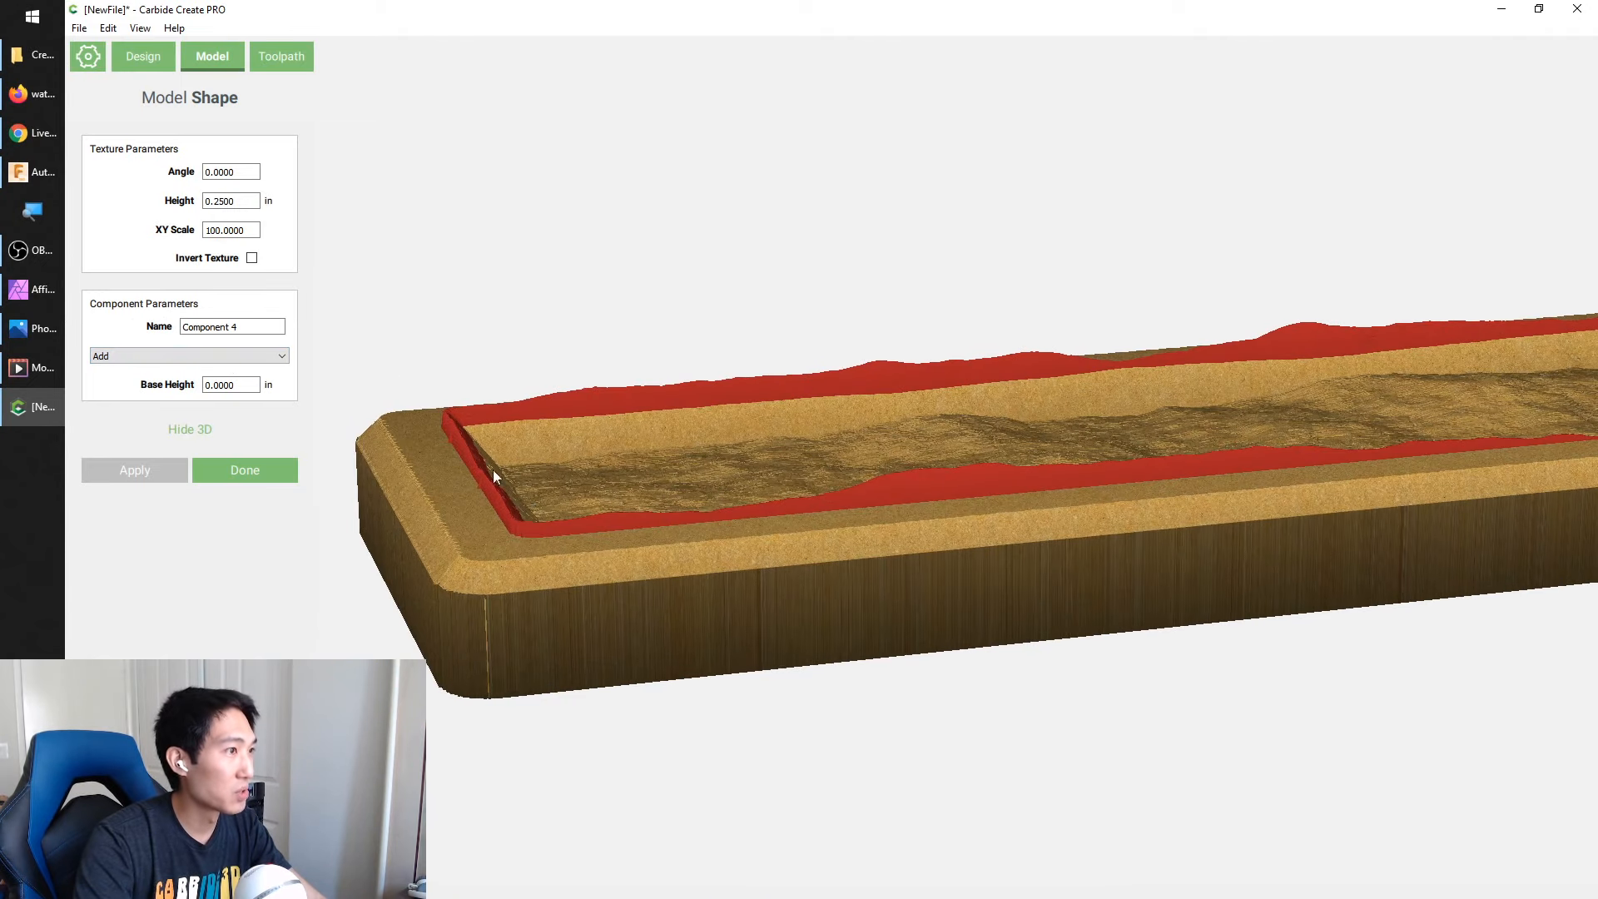
Change the texture component's combine mode to Max, apply it and check the recess in 3D from several sides
left_click(276, 356)
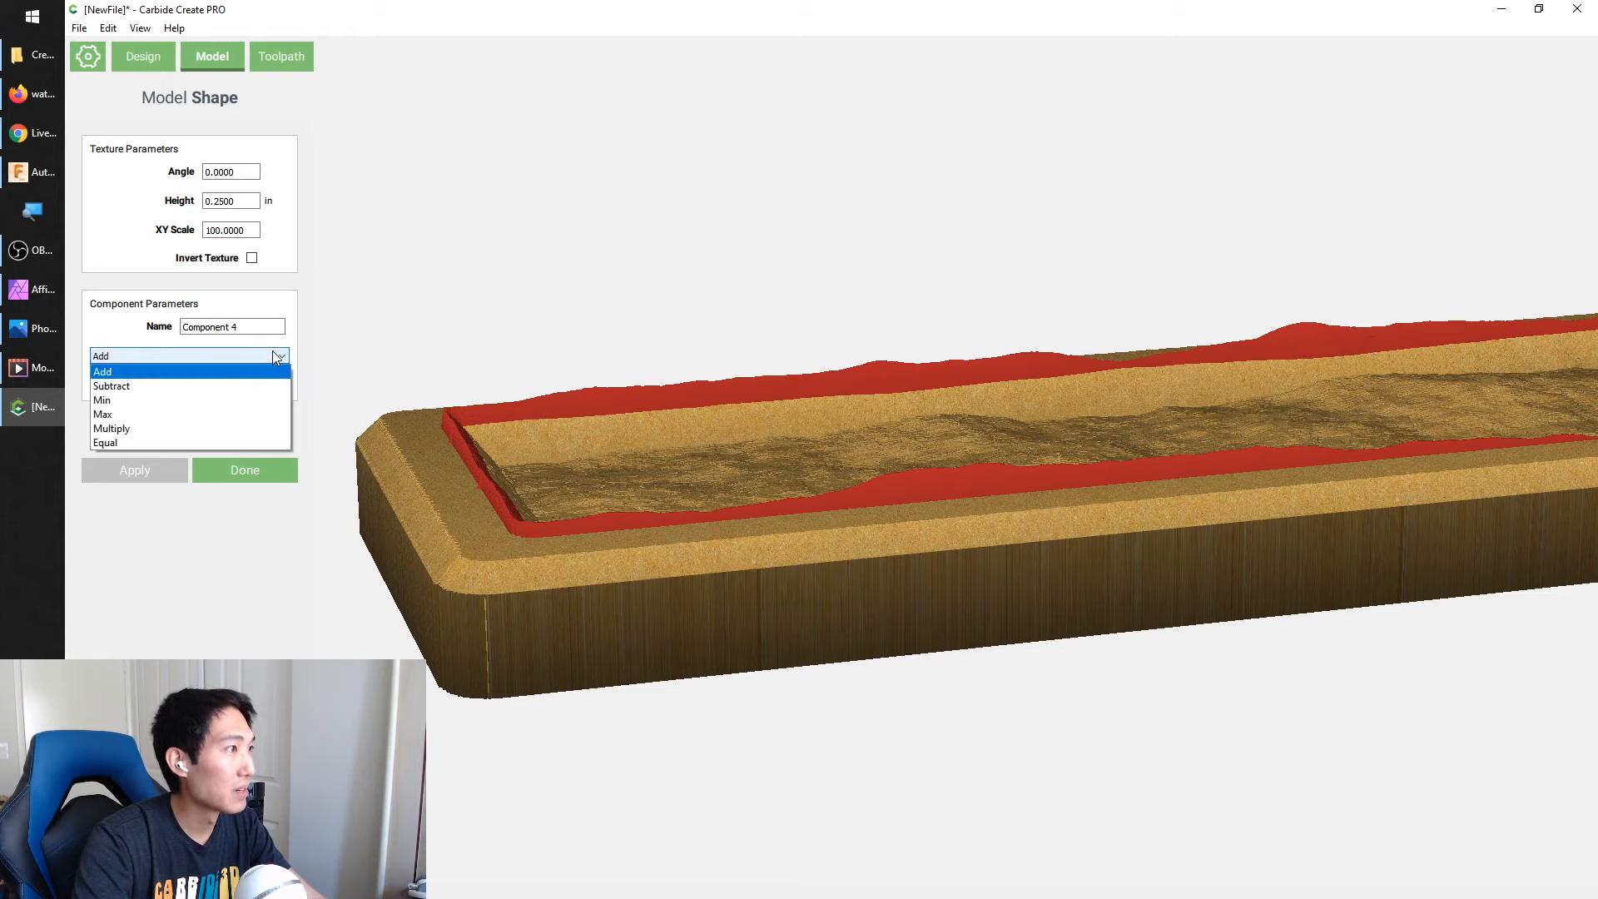
left_click(138, 416)
left_click(251, 178)
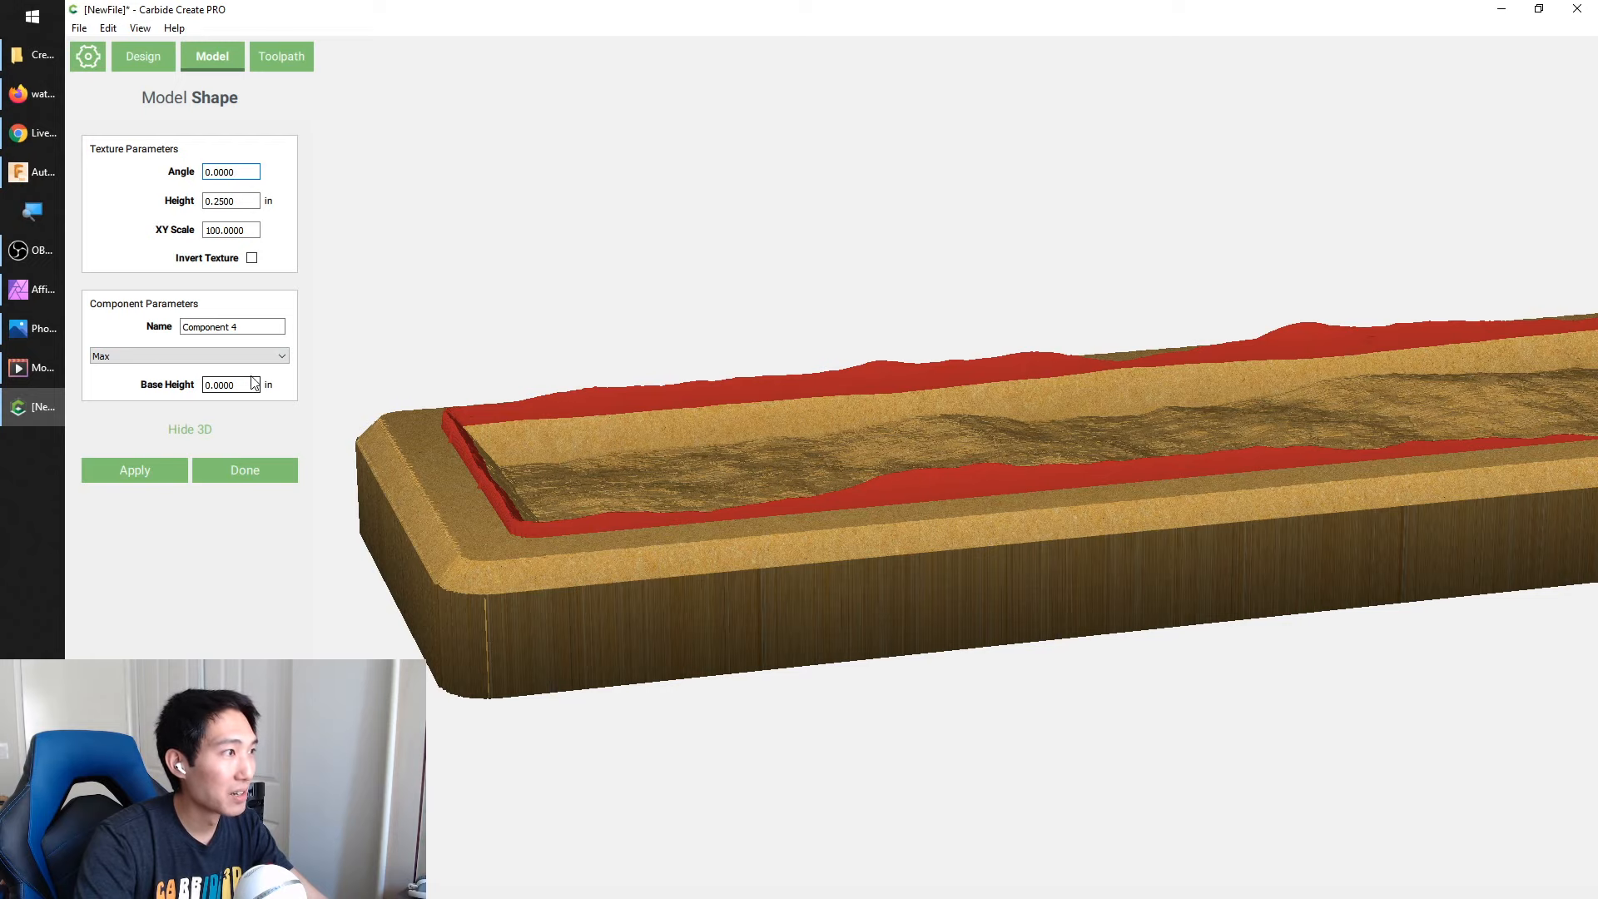
left_click(143, 472)
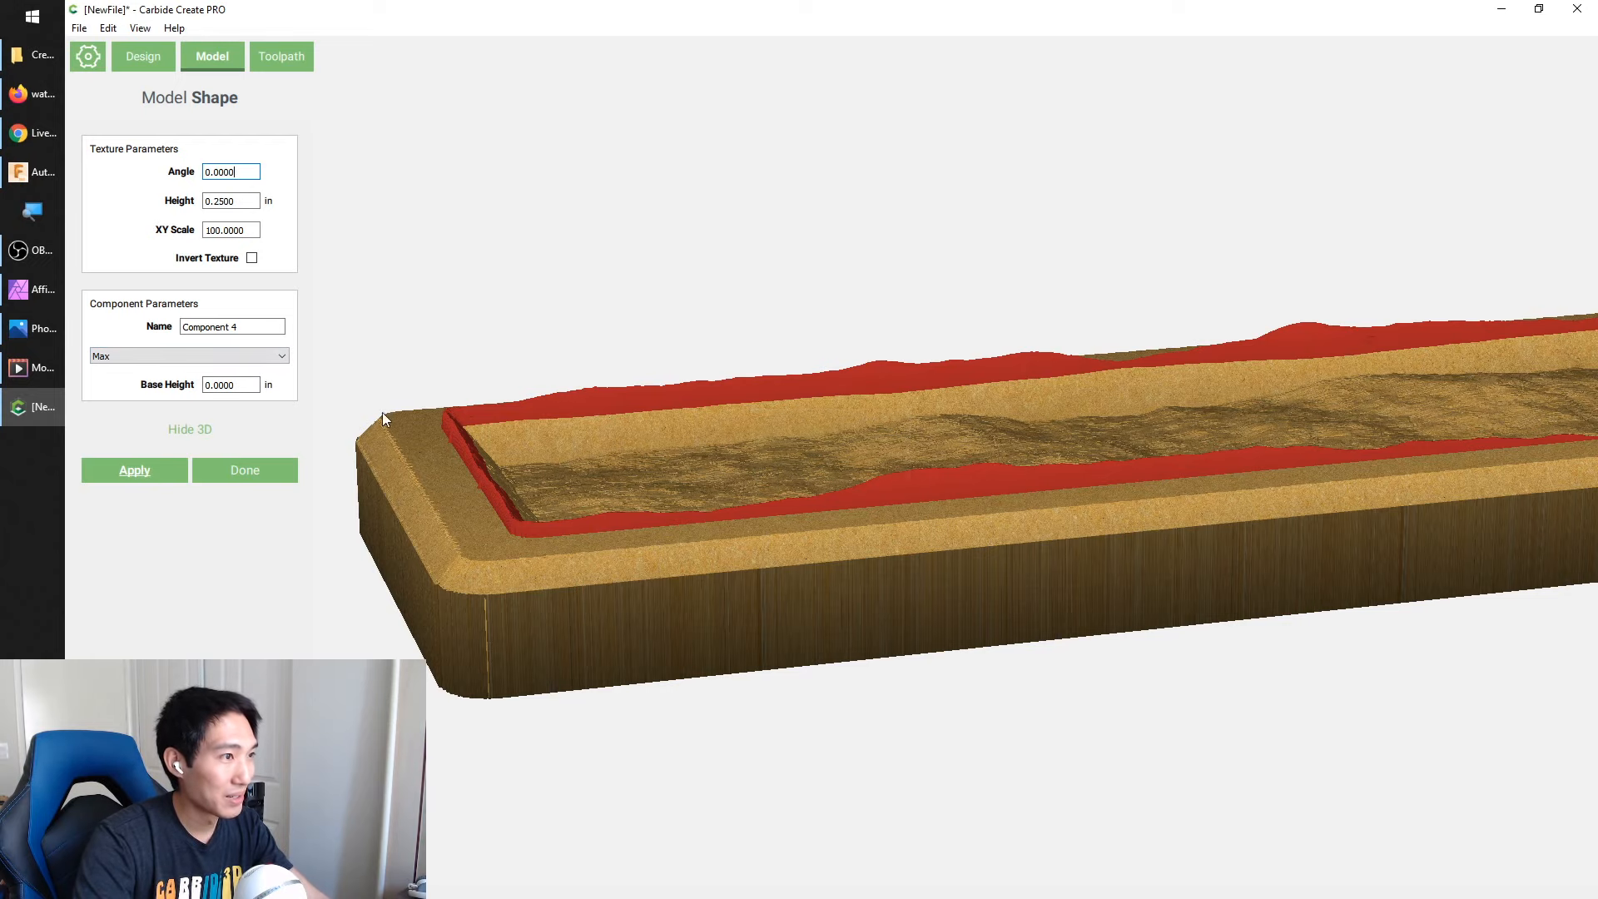
left_click_drag(475, 457, 632, 414)
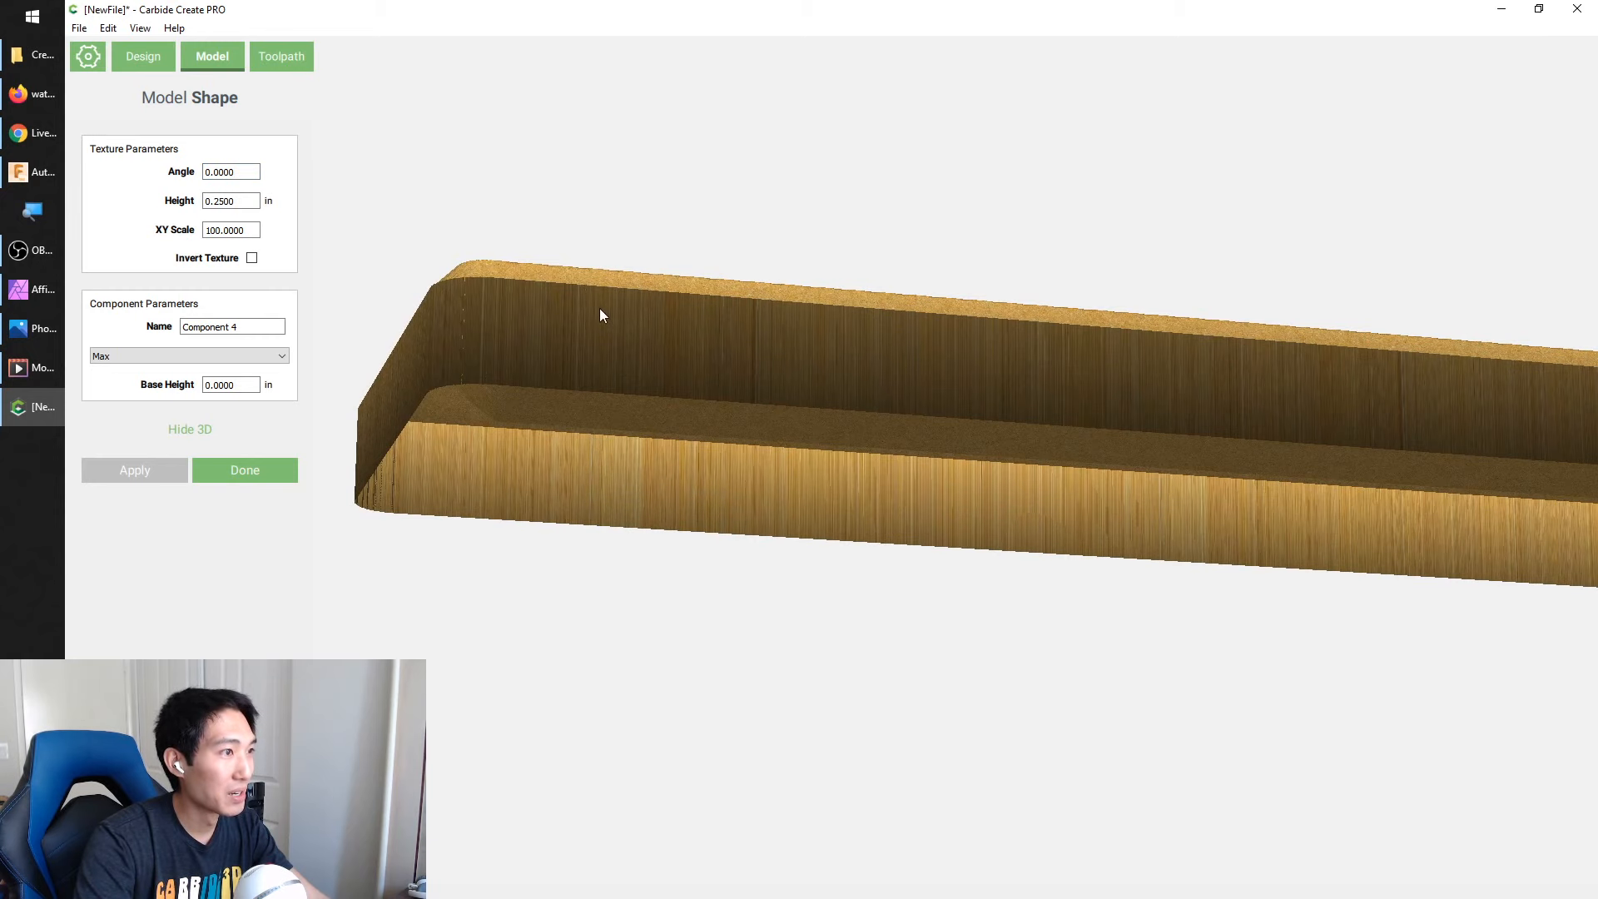
left_click_drag(600, 308, 499, 632)
left_click_drag(617, 434, 633, 408)
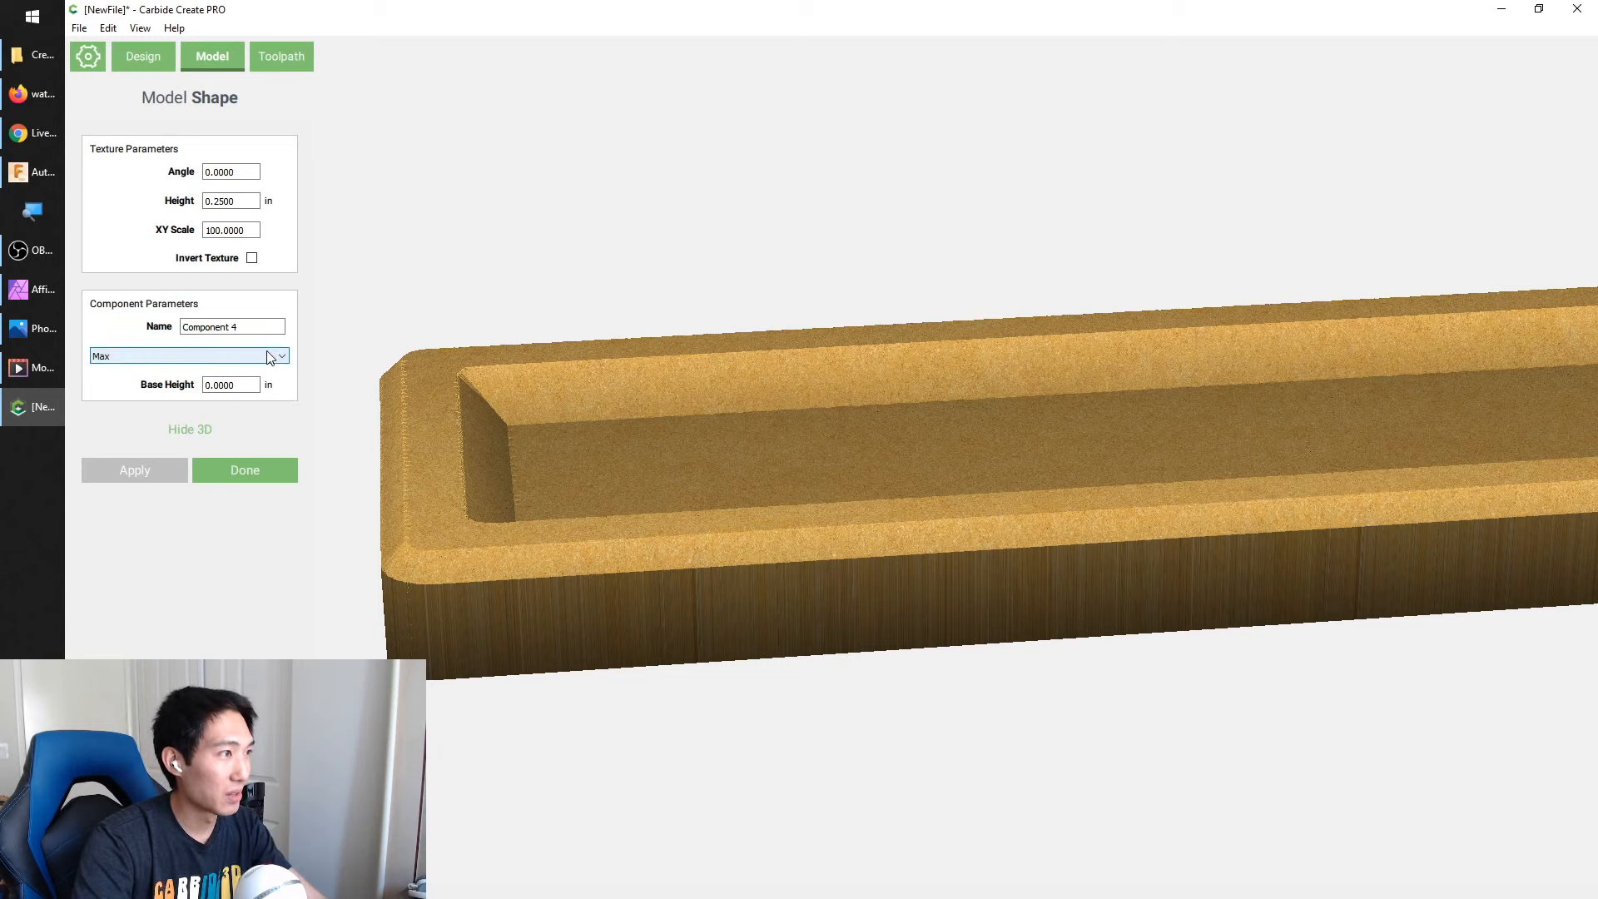
Set the texture component's base height to .525 in, apply it and inspect the water surface against the rim
double_click(250, 386)
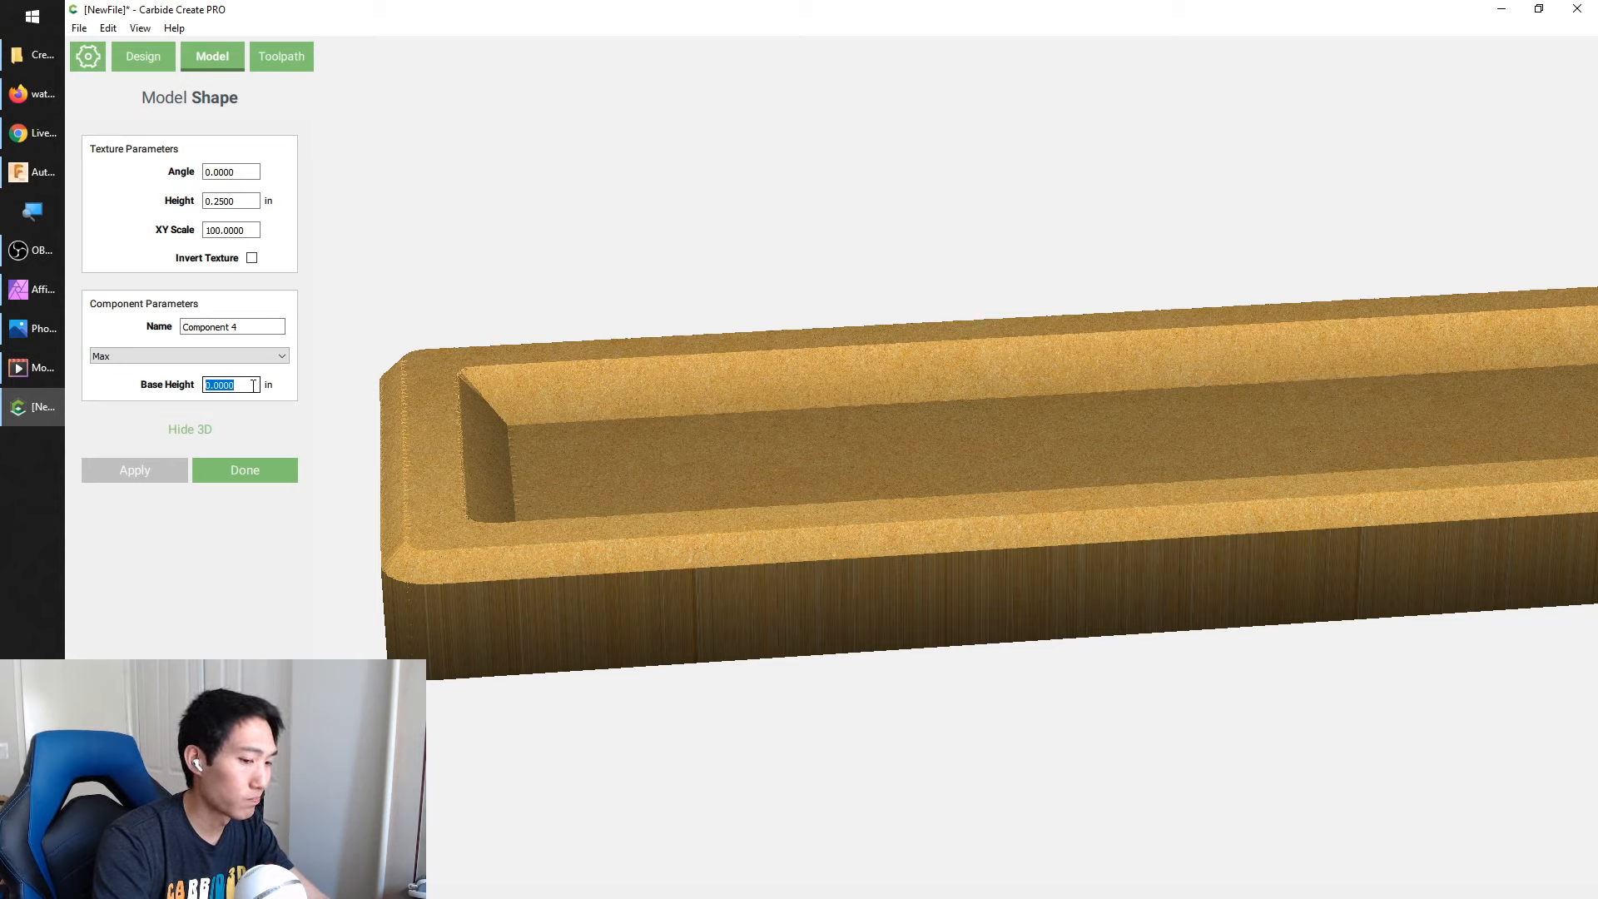
type(".55")
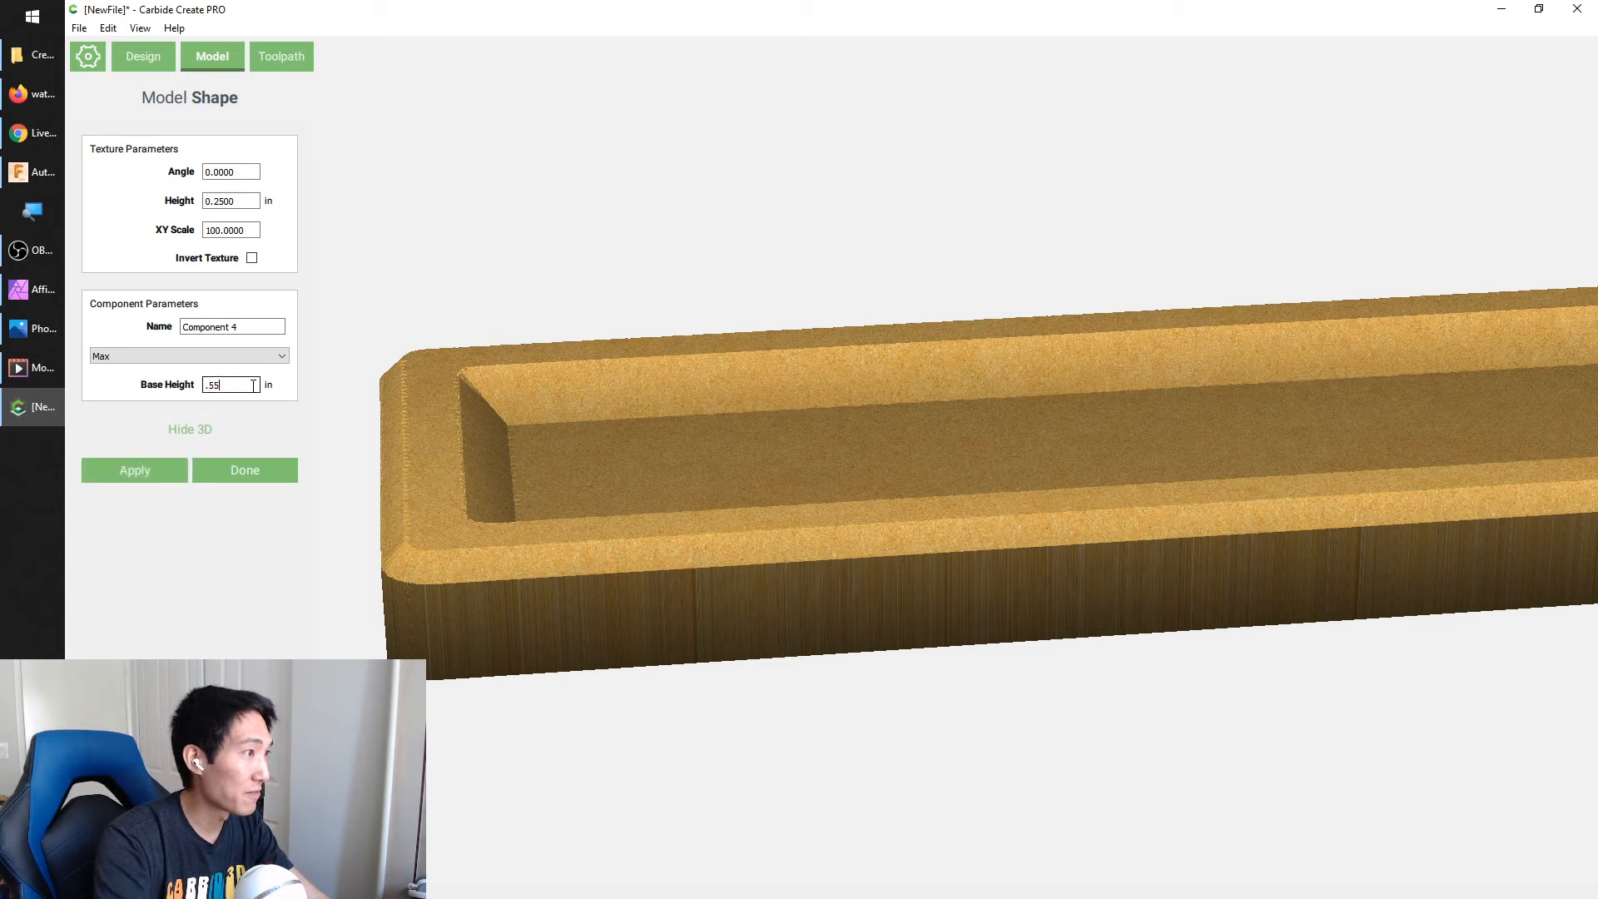
key("BackSpace")
type("25")
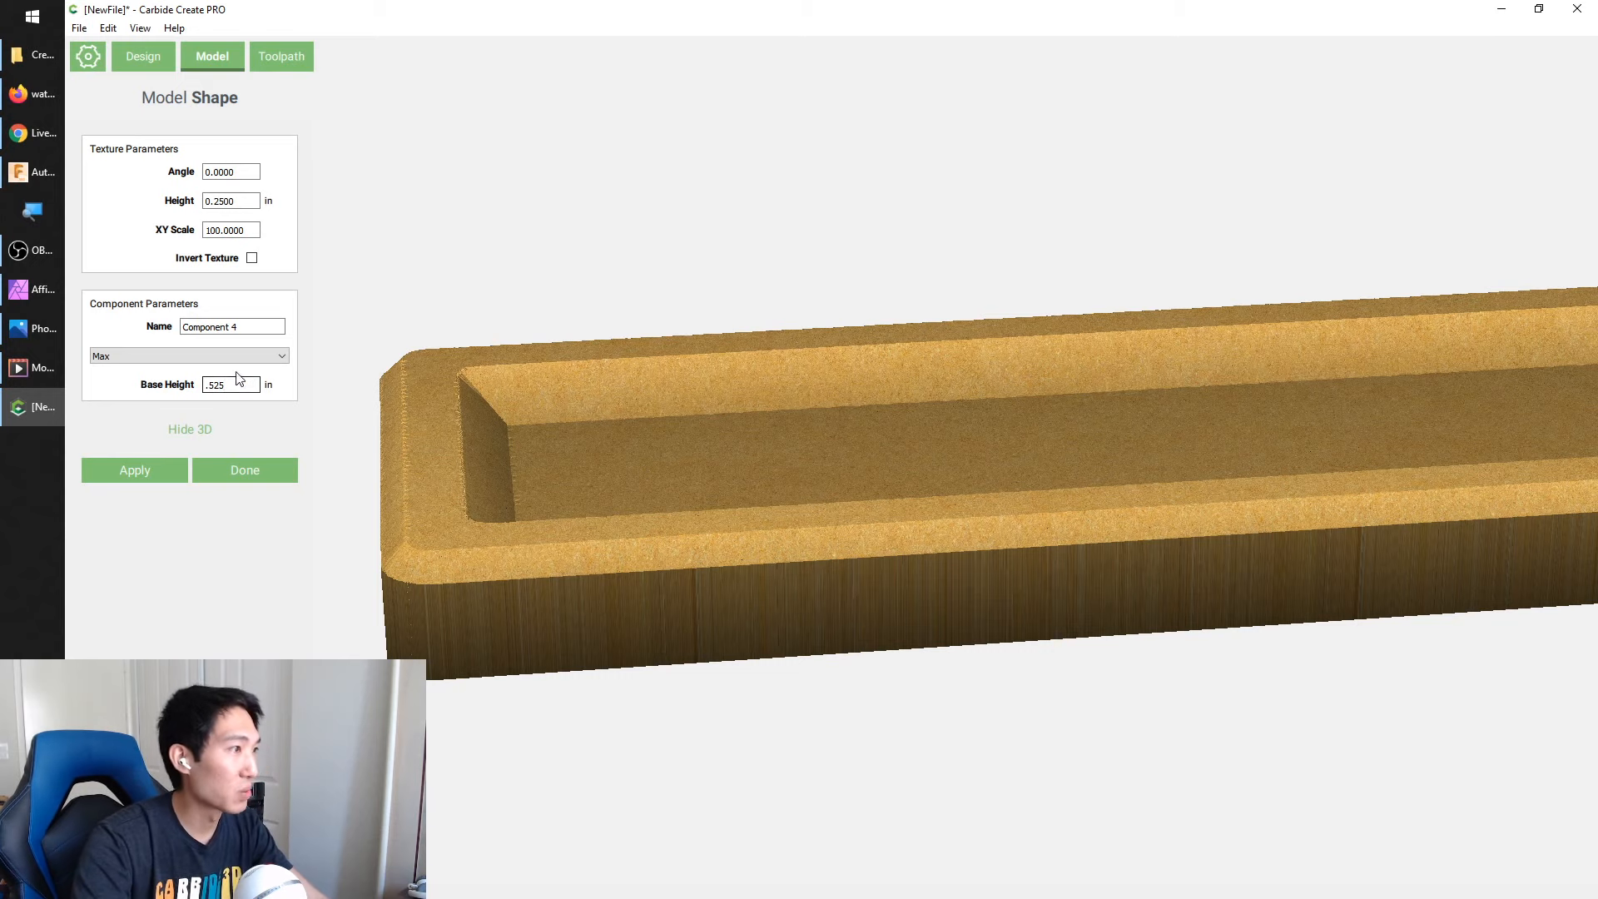
left_click(136, 473)
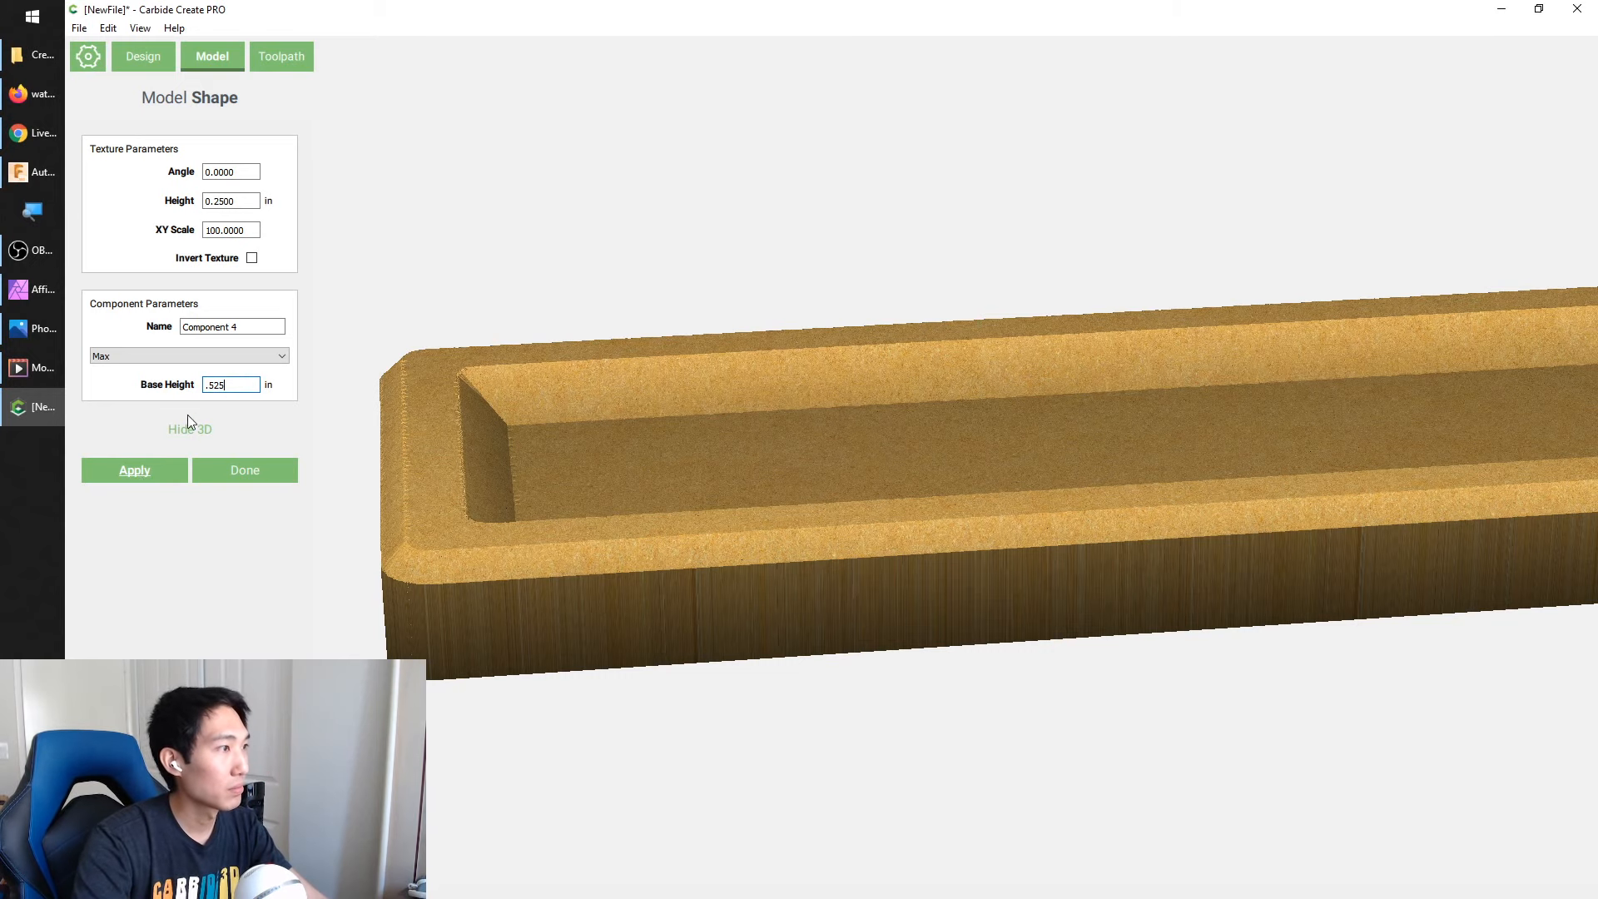
left_click_drag(350, 550, 1374, 449)
scroll(1032, 487, "up", 8)
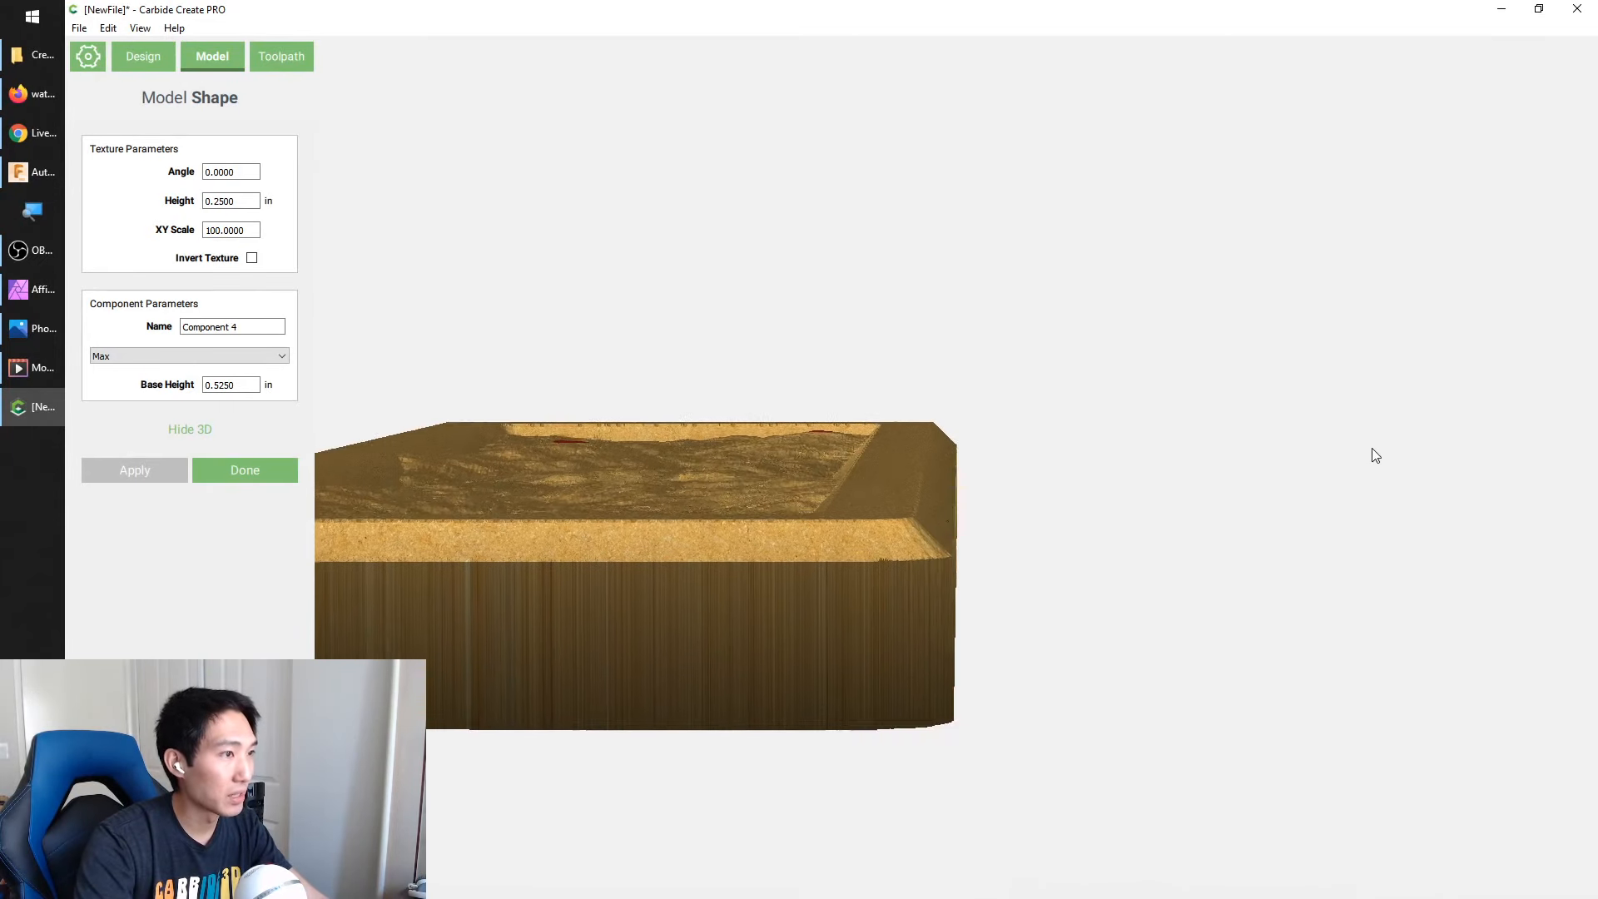
left_click_drag(1006, 528, 994, 768)
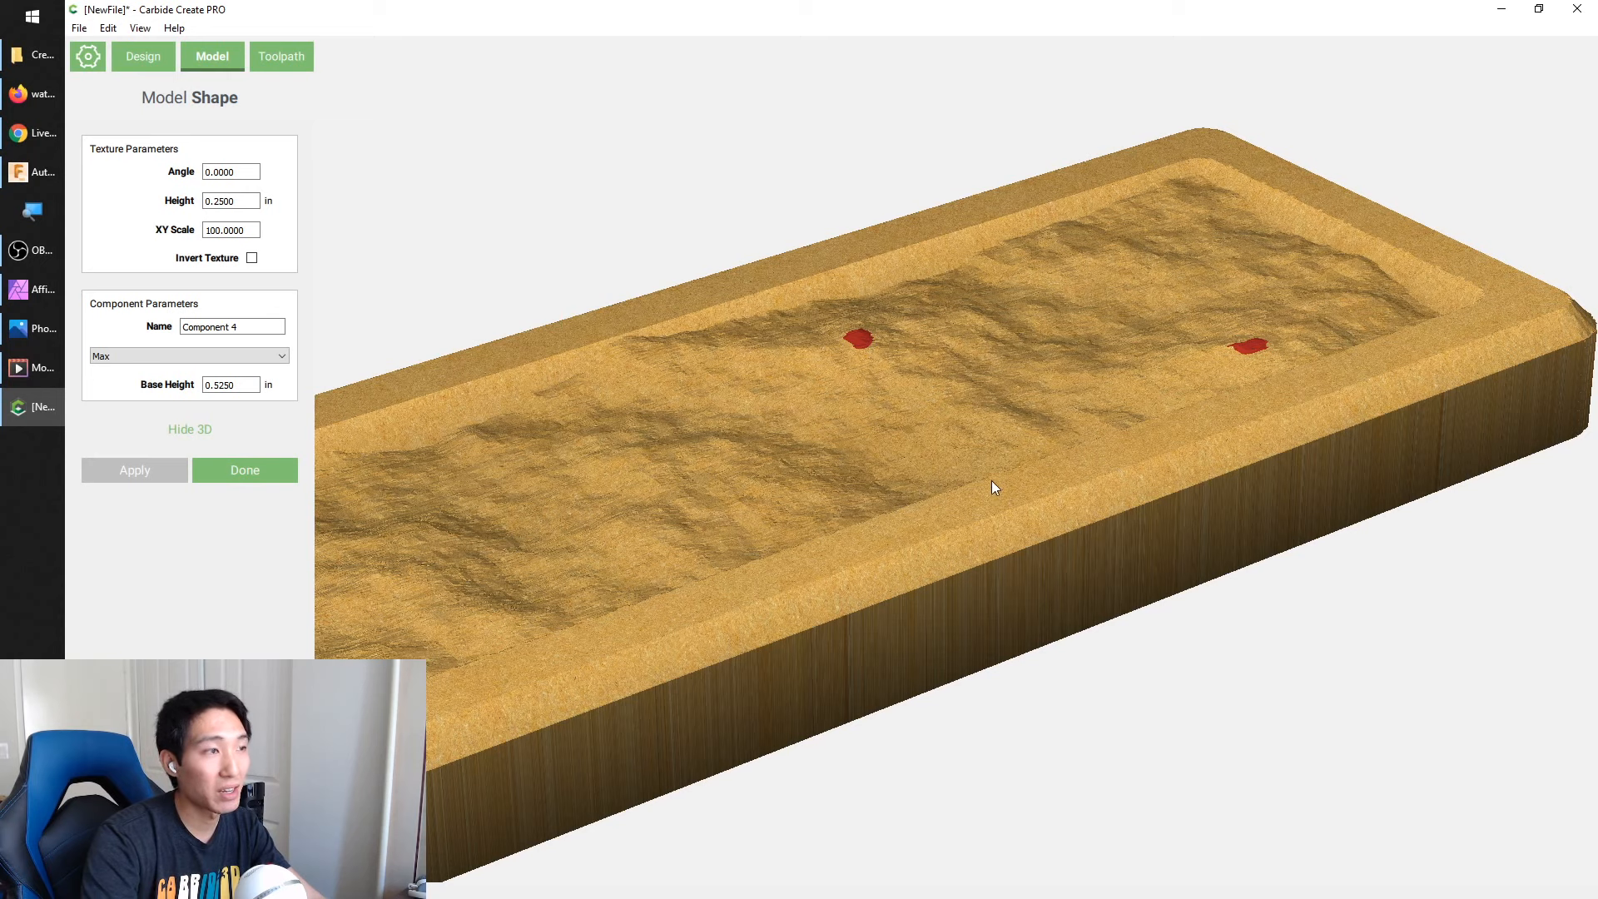
Set the texture component's base height to 0.5 in, apply it and check the water surface from a low angle
left_click_drag(219, 387, 287, 397)
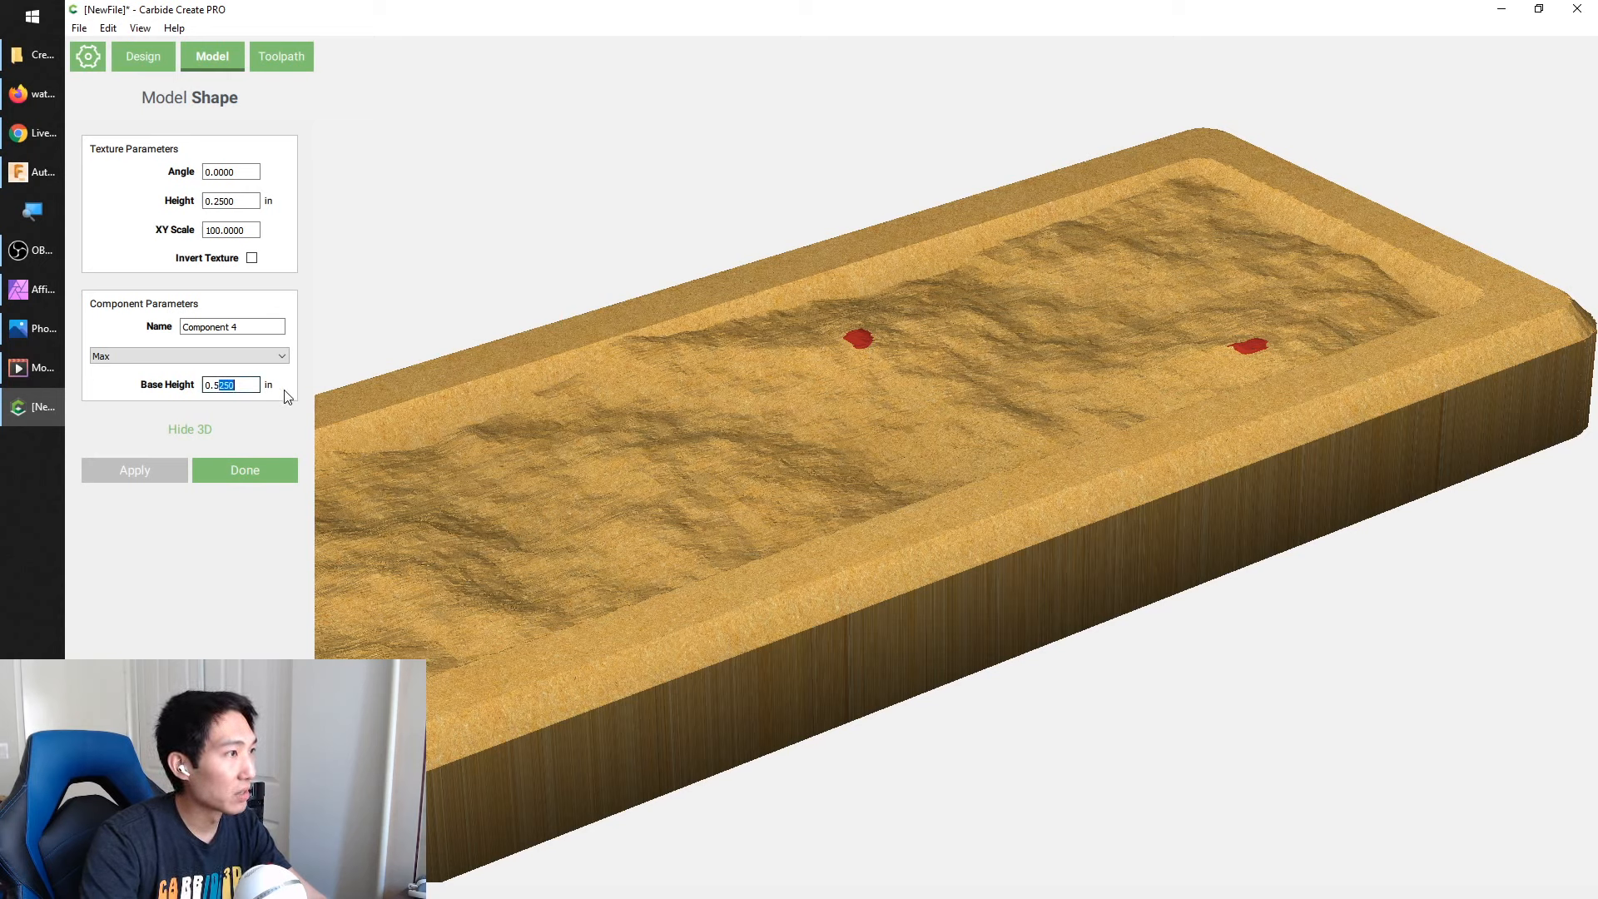
key("BackSpace")
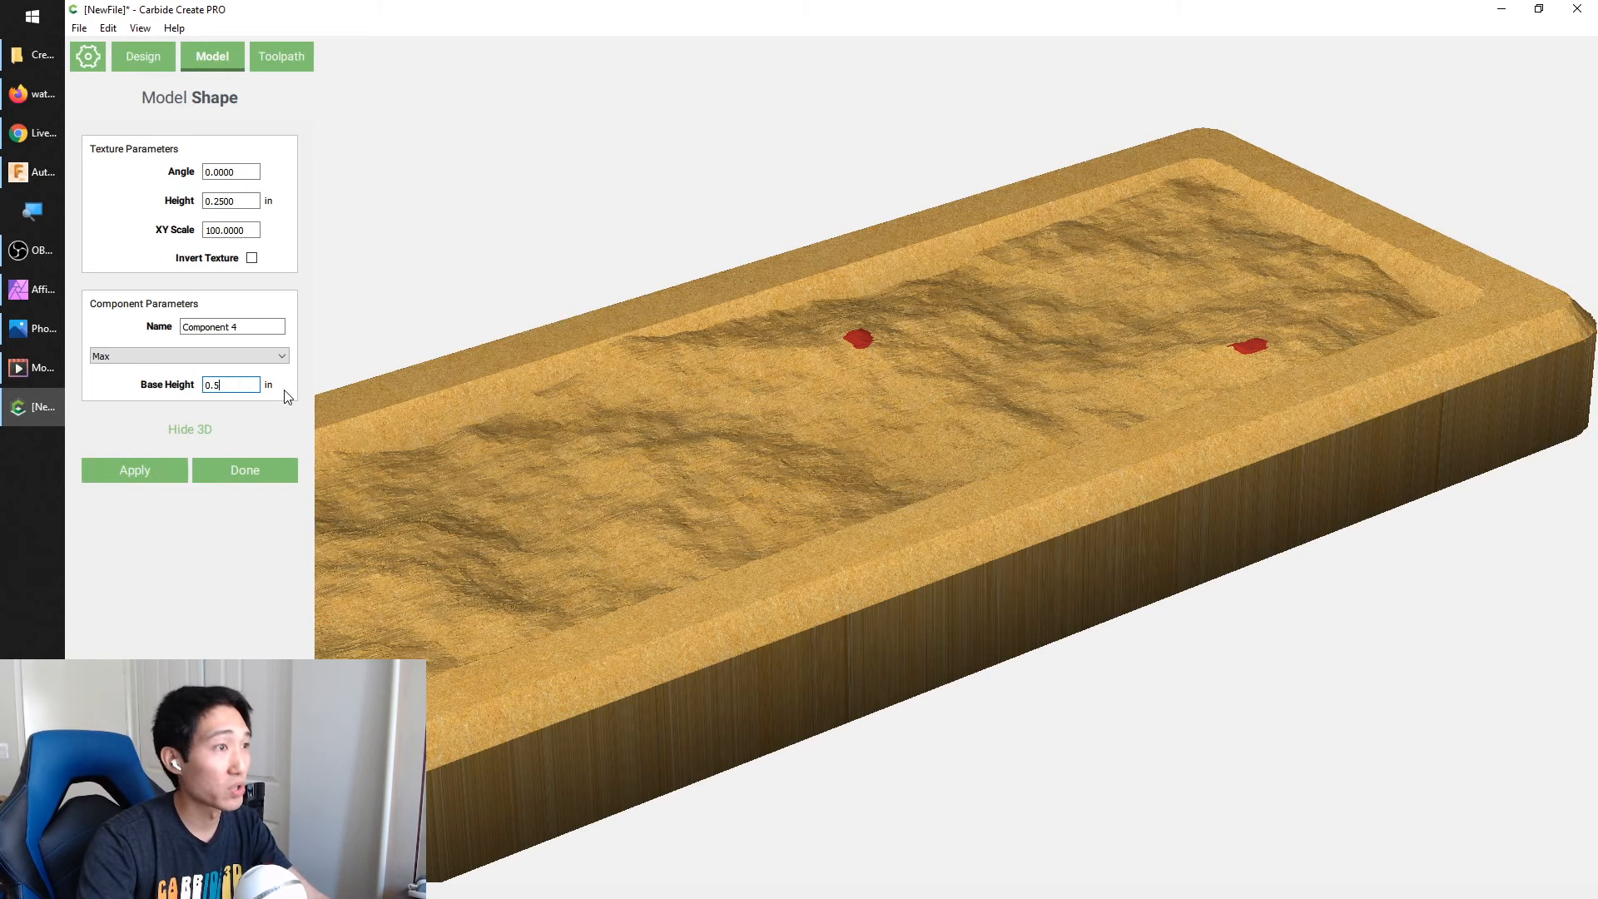
left_click(141, 472)
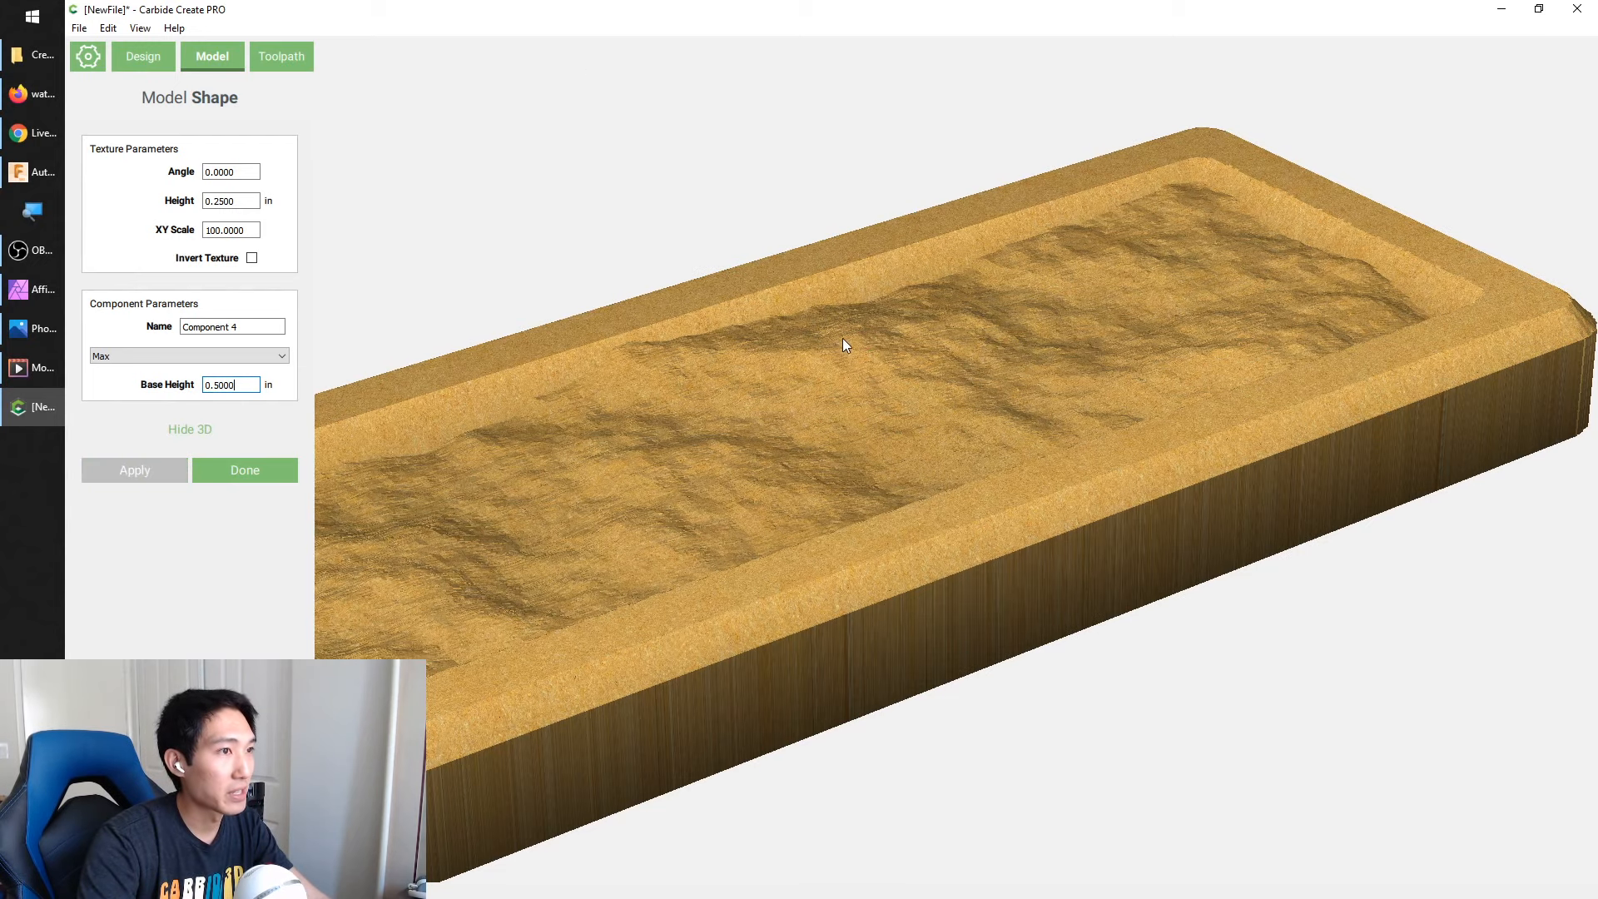
left_click_drag(928, 383, 328, 346)
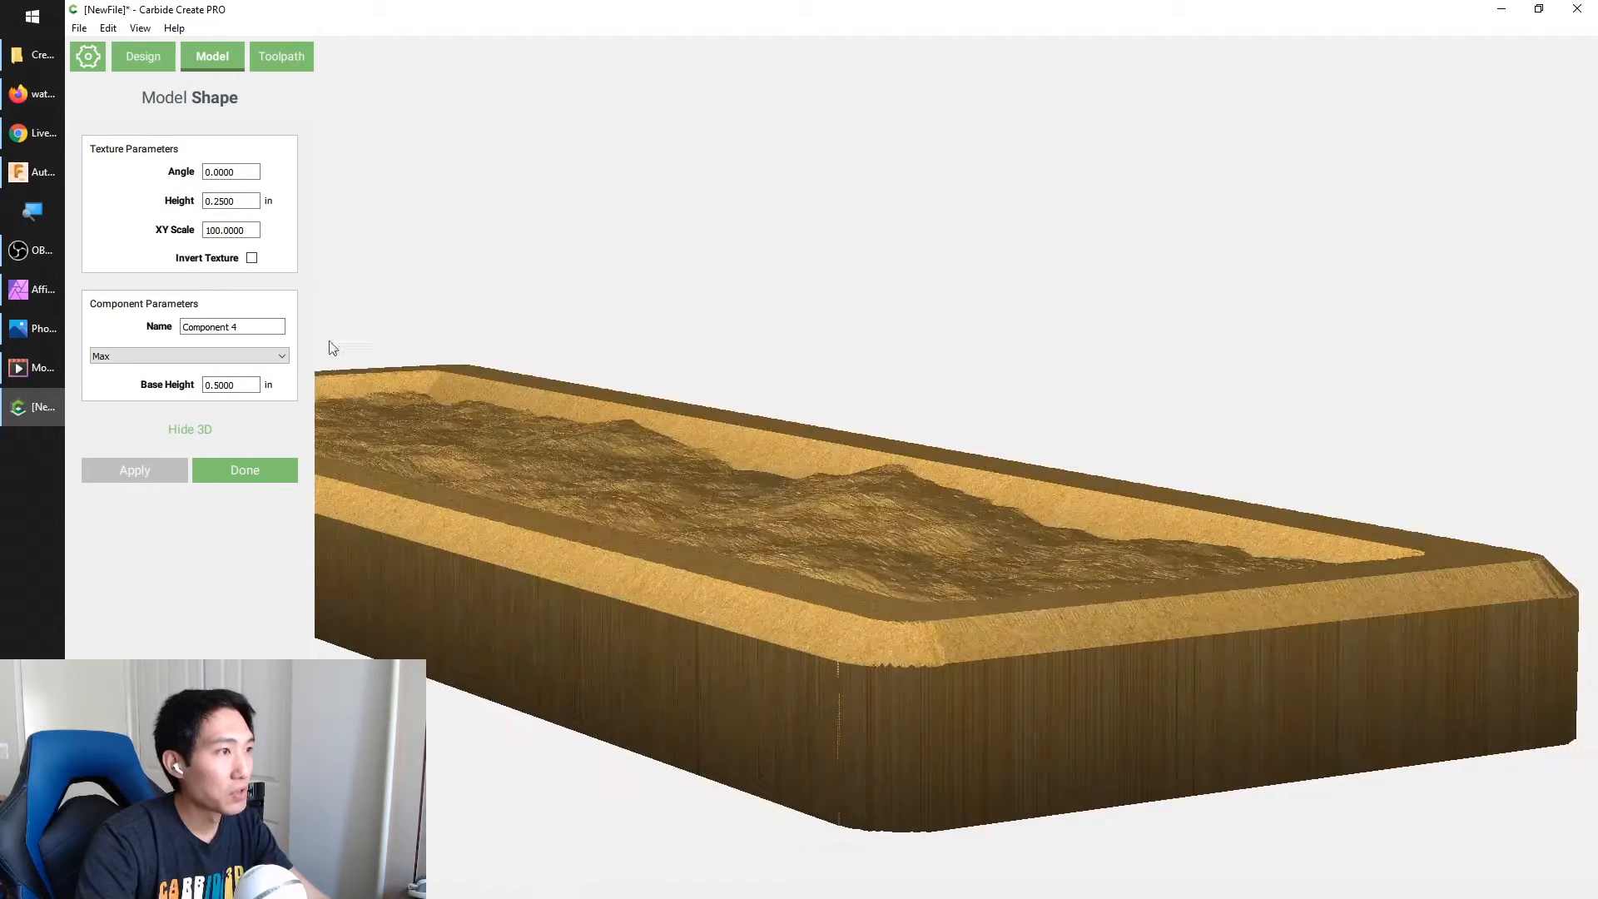
Inspect the water surface in 3D from several angles and examine the texture's XY scale setting
left_click_drag(606, 487, 713, 500)
scroll(716, 497, "down", 5)
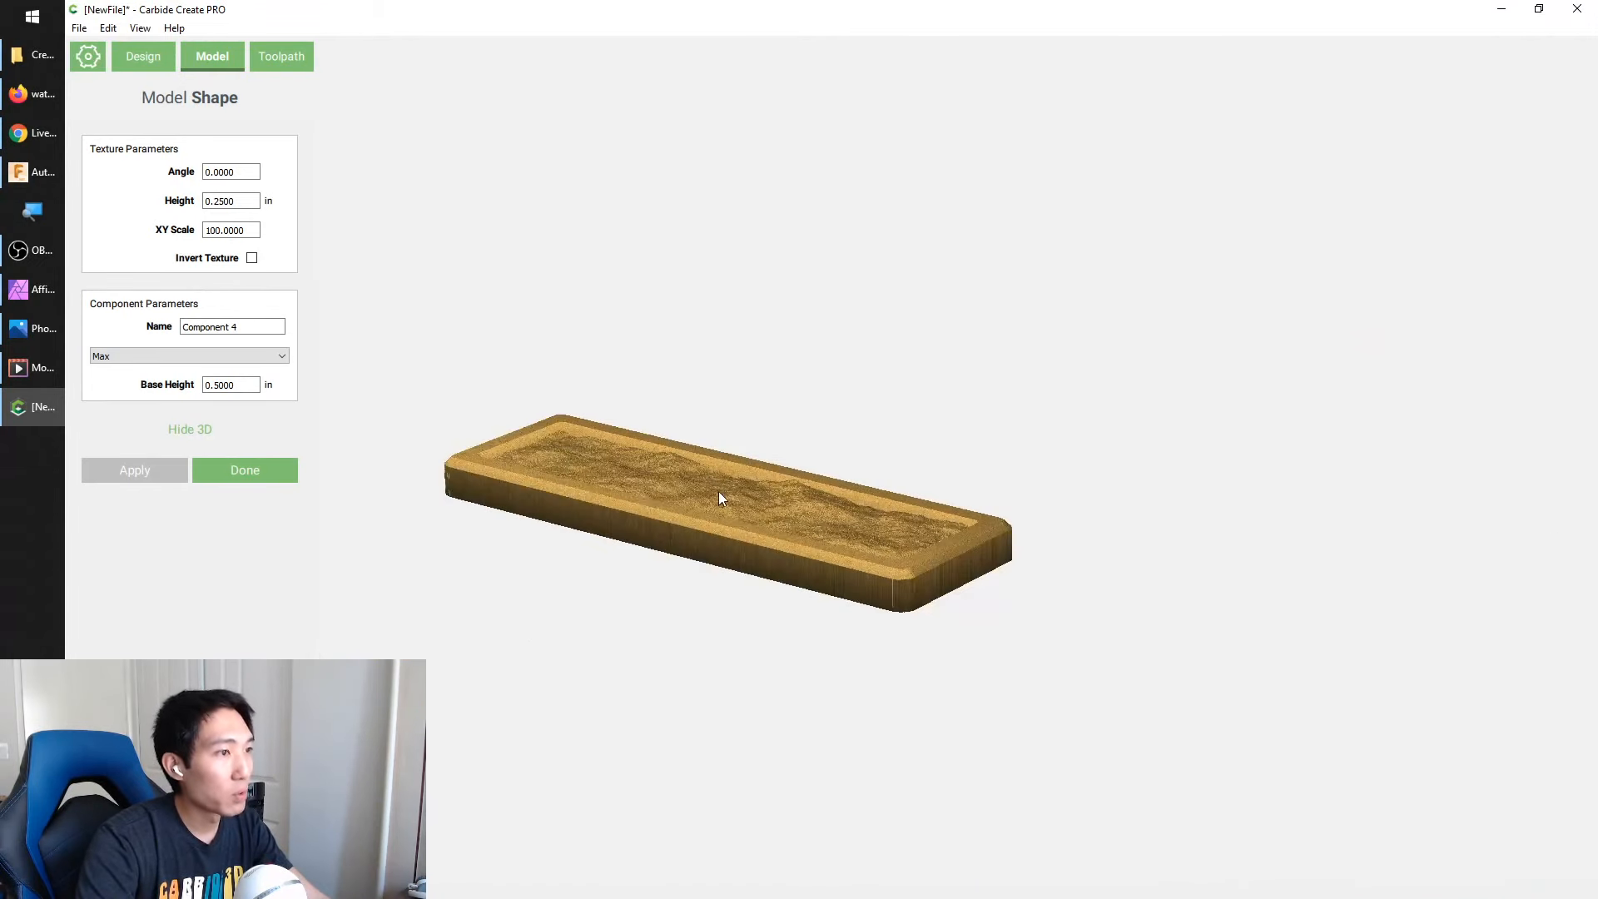
left_click_drag(888, 720, 557, 254)
scroll(645, 502, "up", 5)
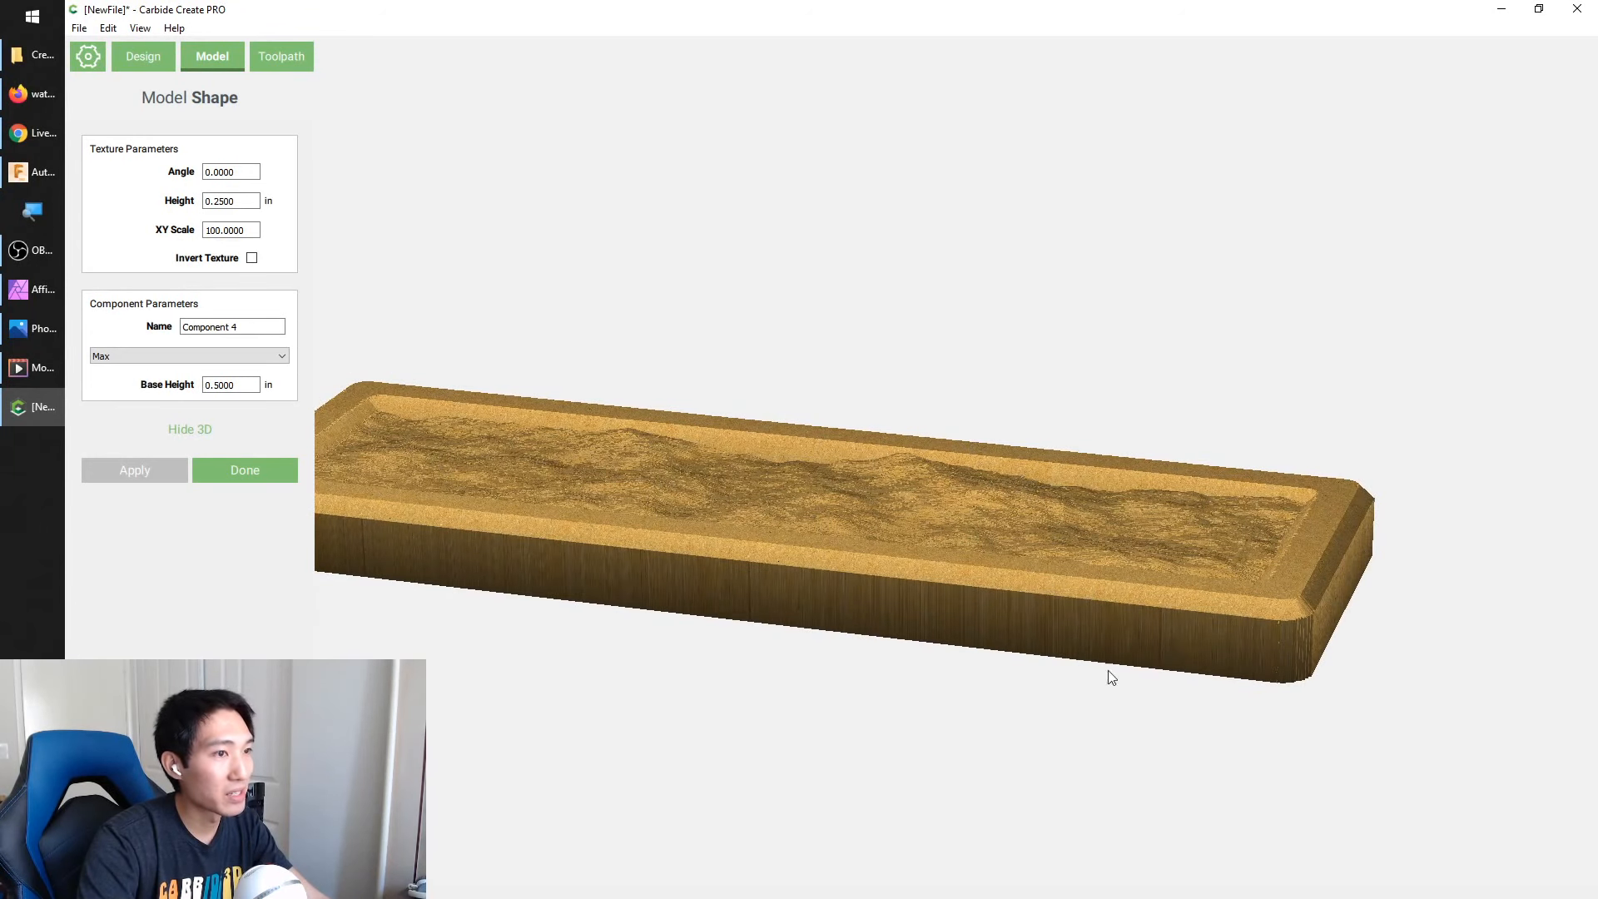
left_click(247, 235)
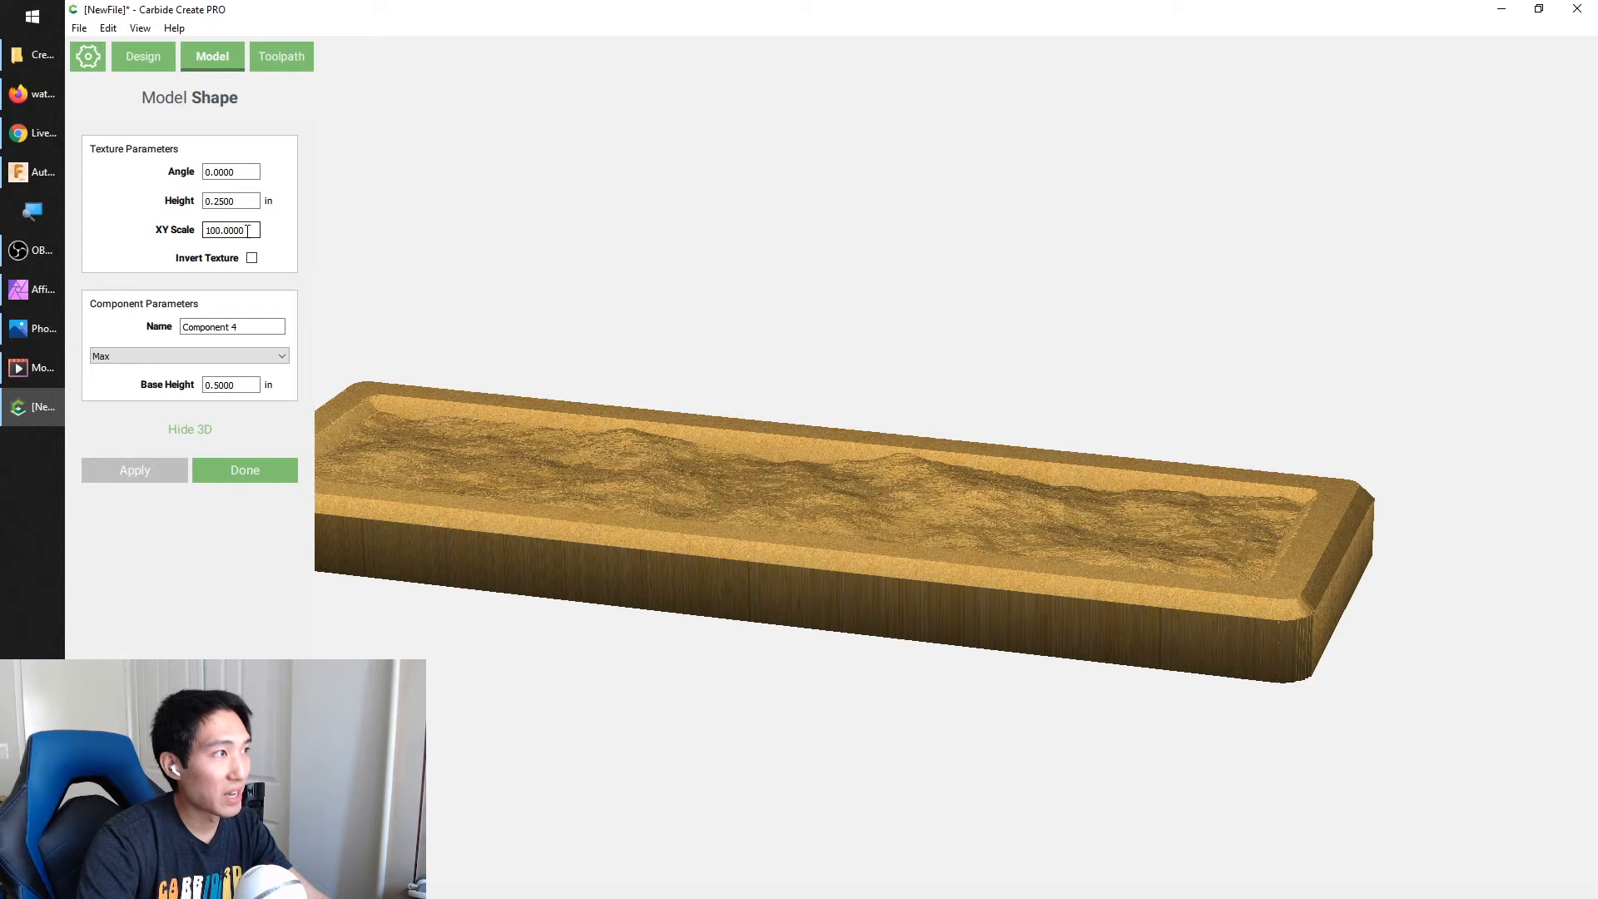
double_click(248, 232)
left_click_drag(204, 238, 267, 232)
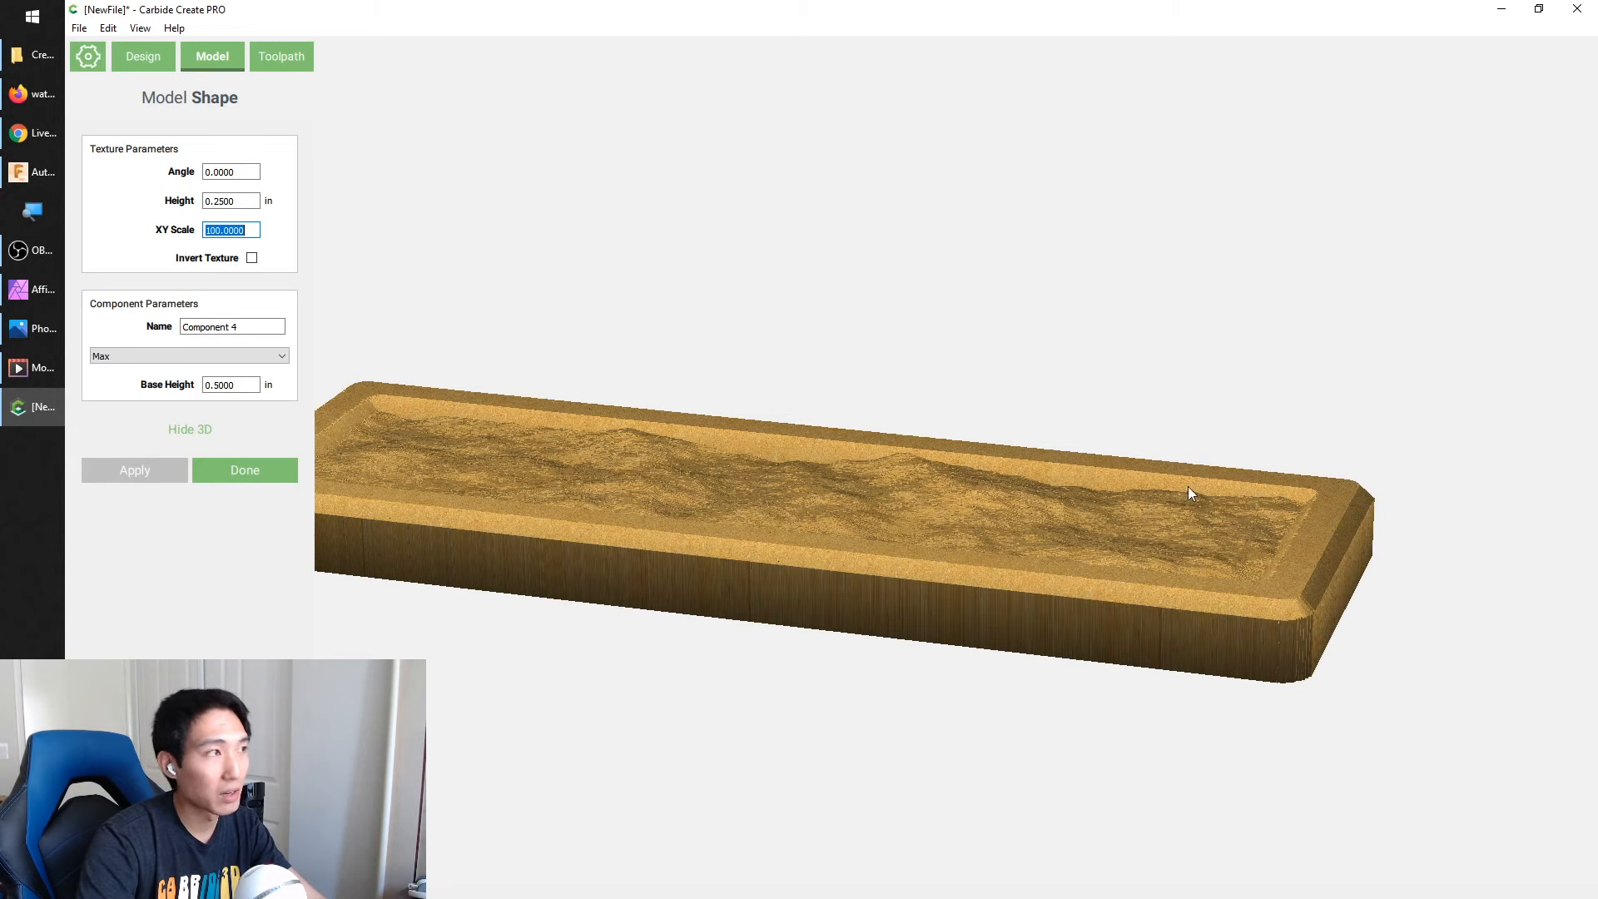
Switch to Firefox, search Google Images for "water texture height map repeated", and return to the model in Carbide Create
left_click(39, 93)
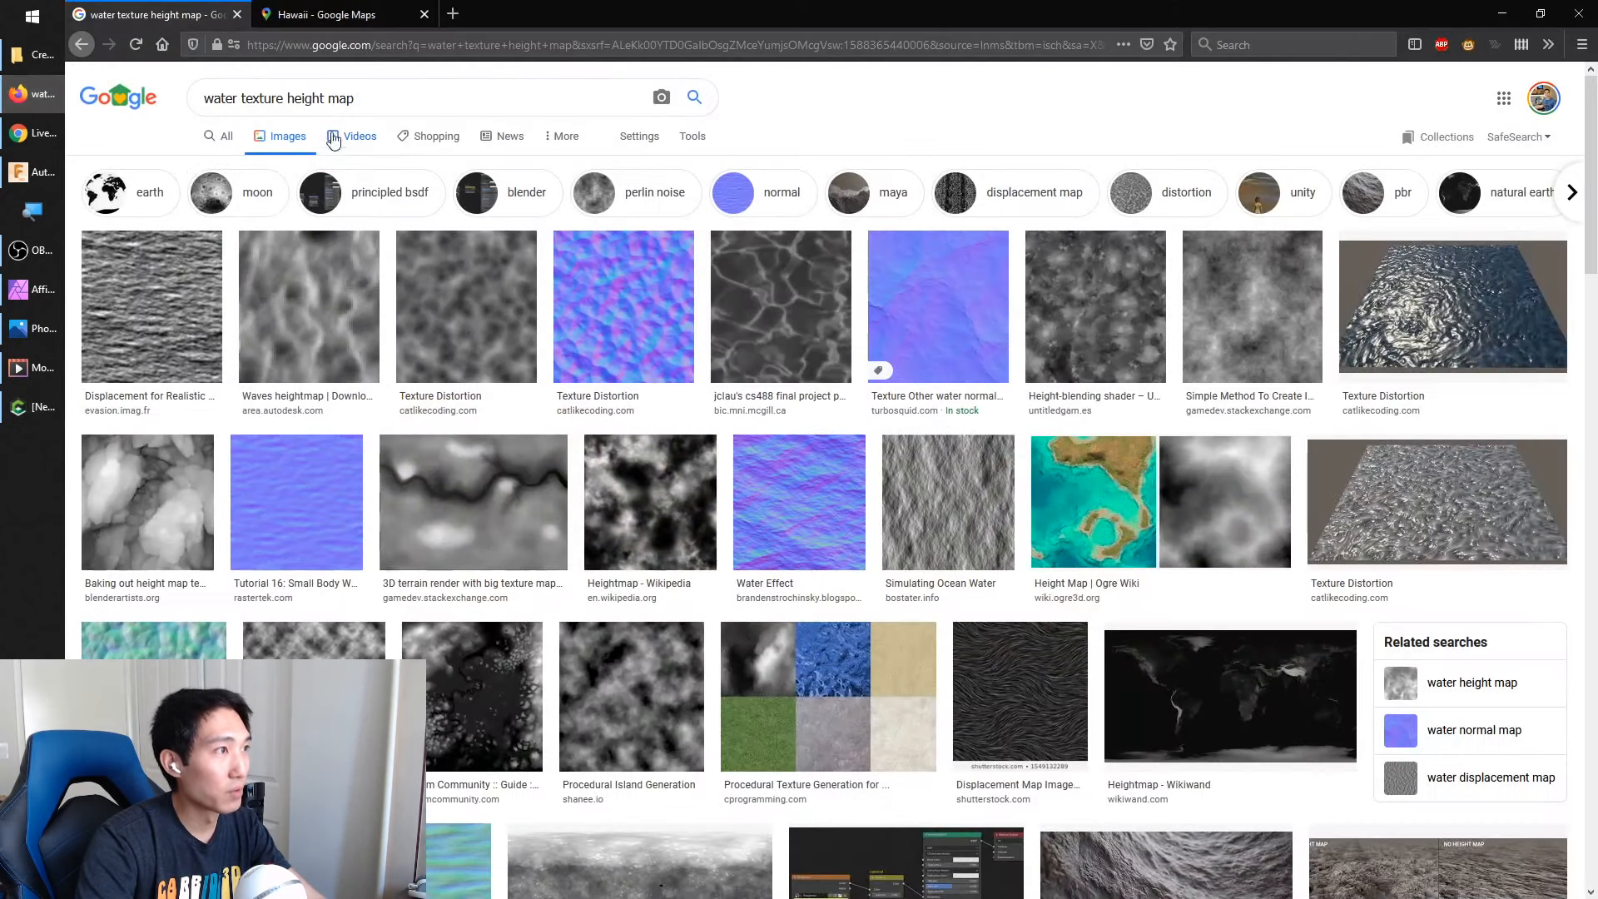
left_click(372, 101)
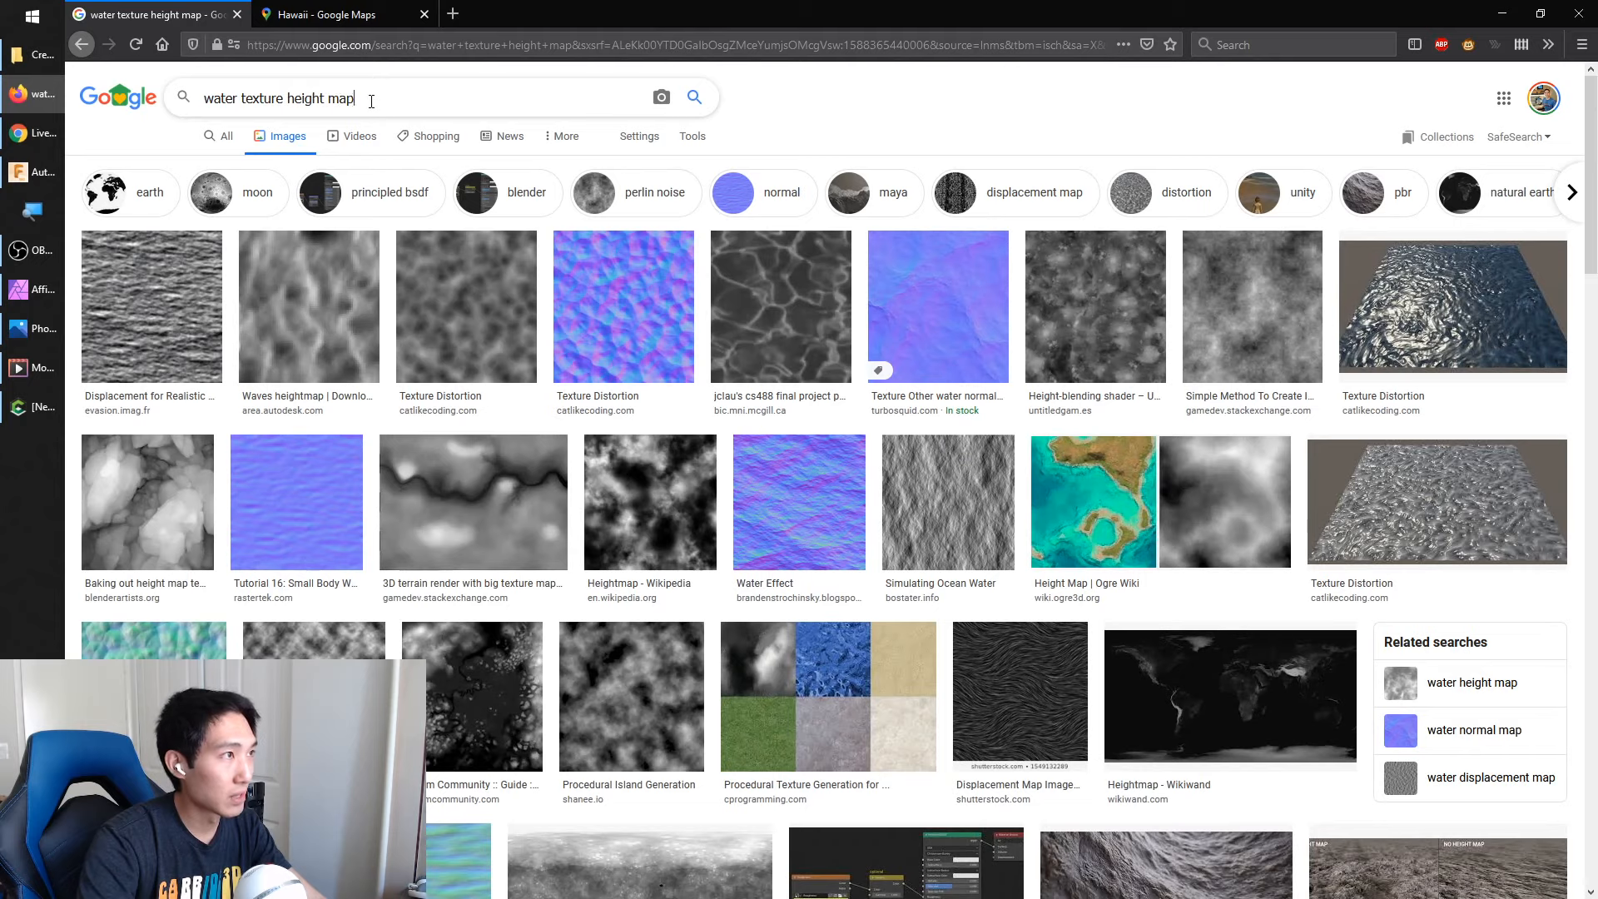
type("repeated")
key("Return")
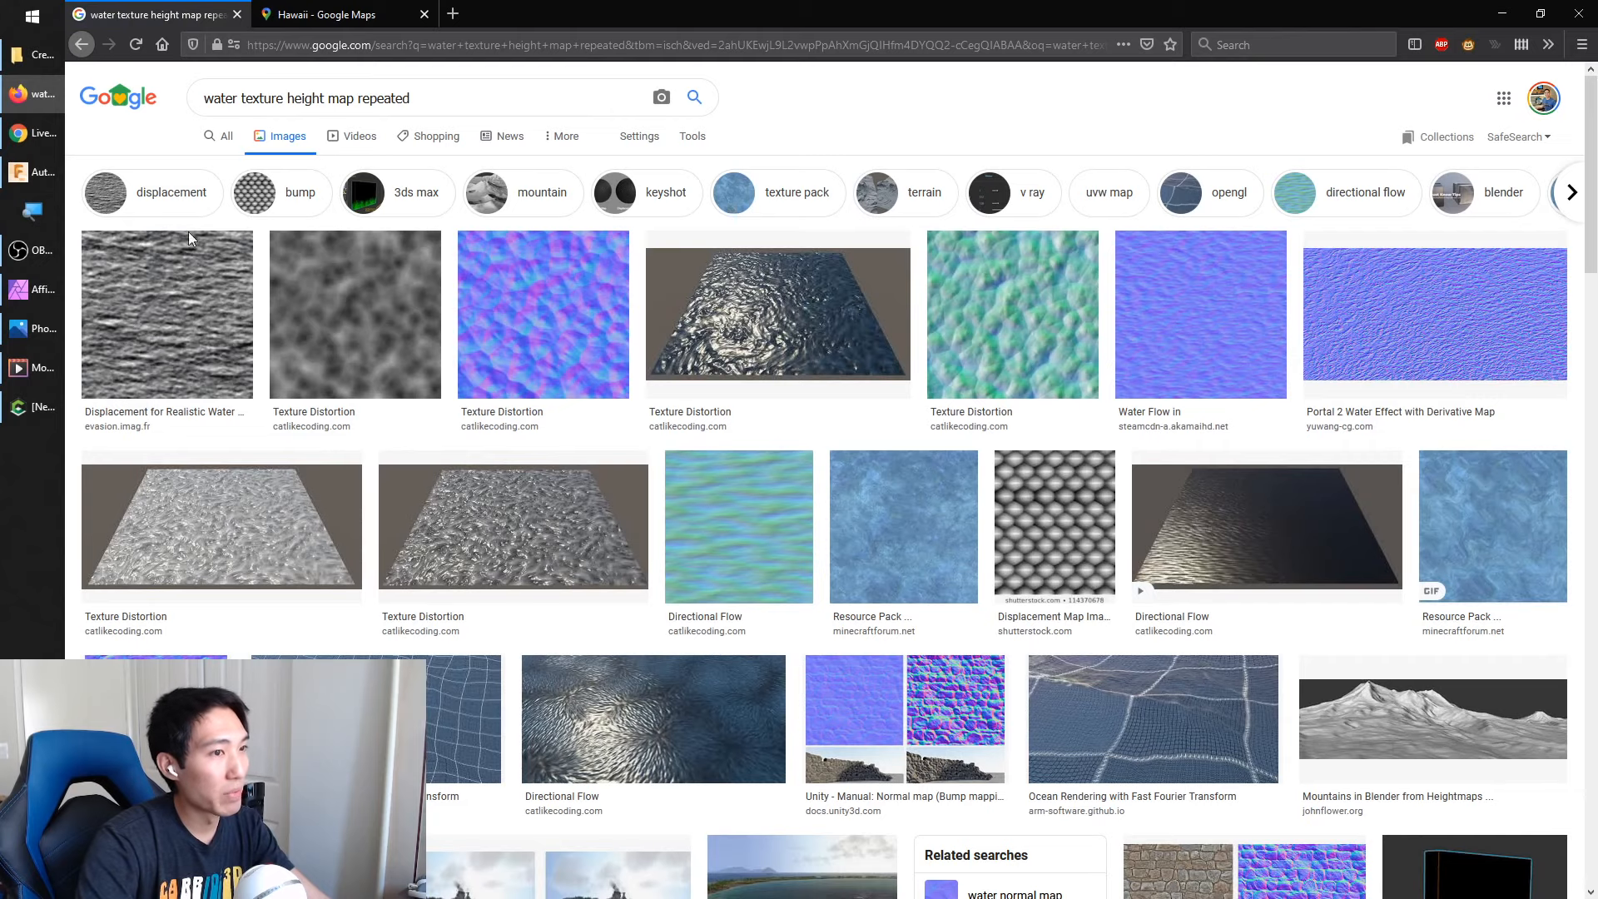
left_click(1510, 13)
left_click_drag(709, 402, 739, 446)
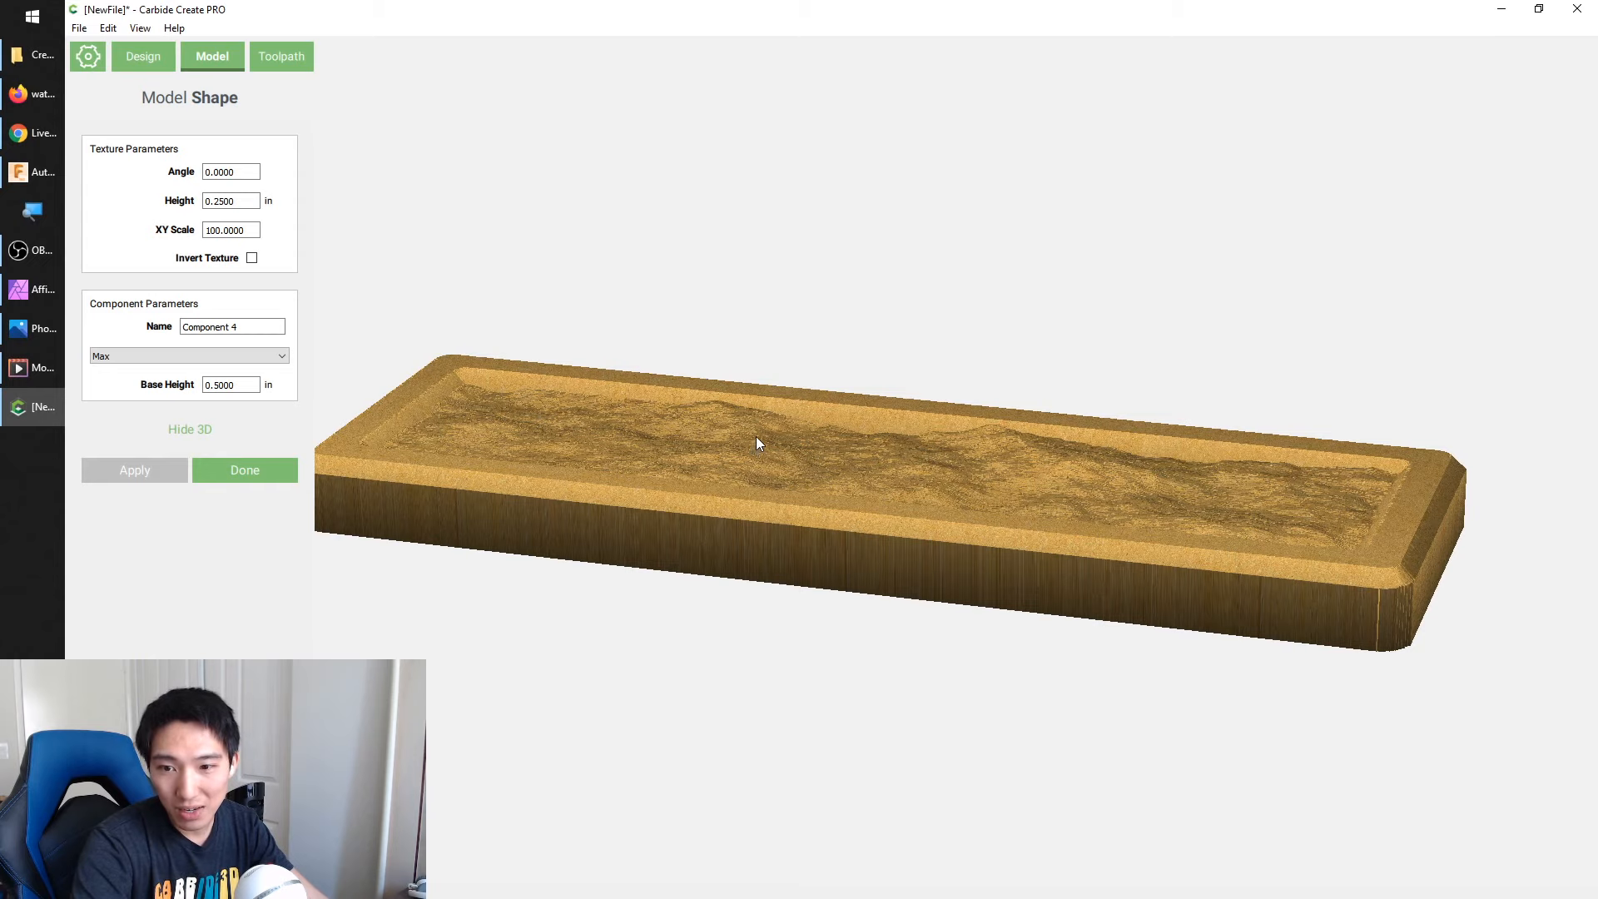
Switch to Firefox and view the Carbide 3D Launchpad page offering the free one-year Carbide Create Pro license
left_click(33, 93)
left_click(458, 14)
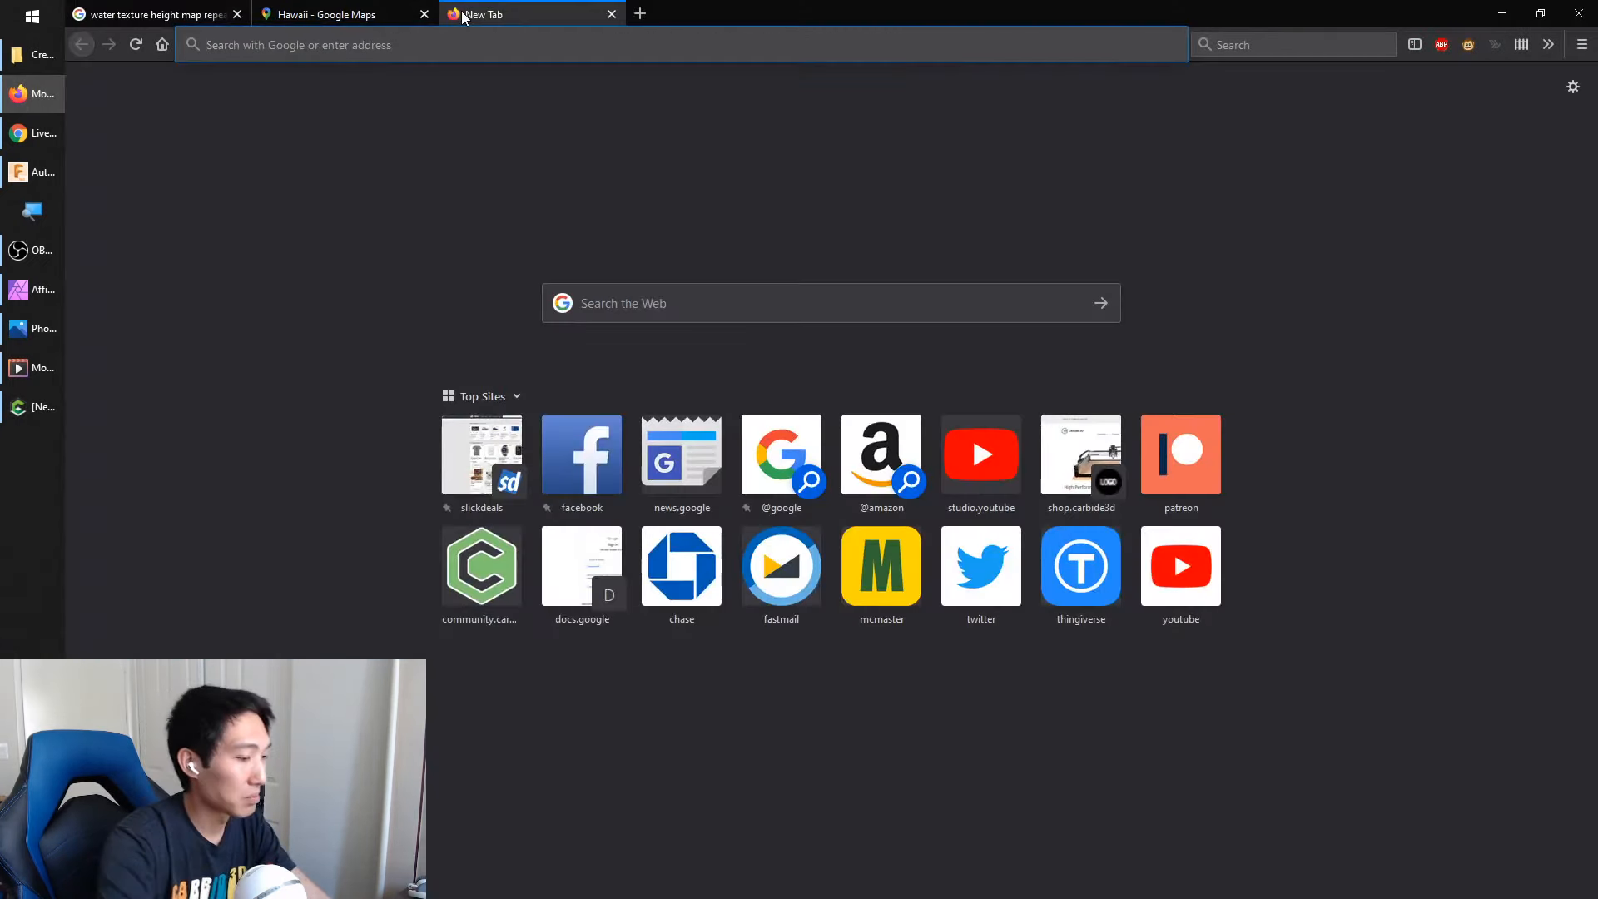
type("launch")
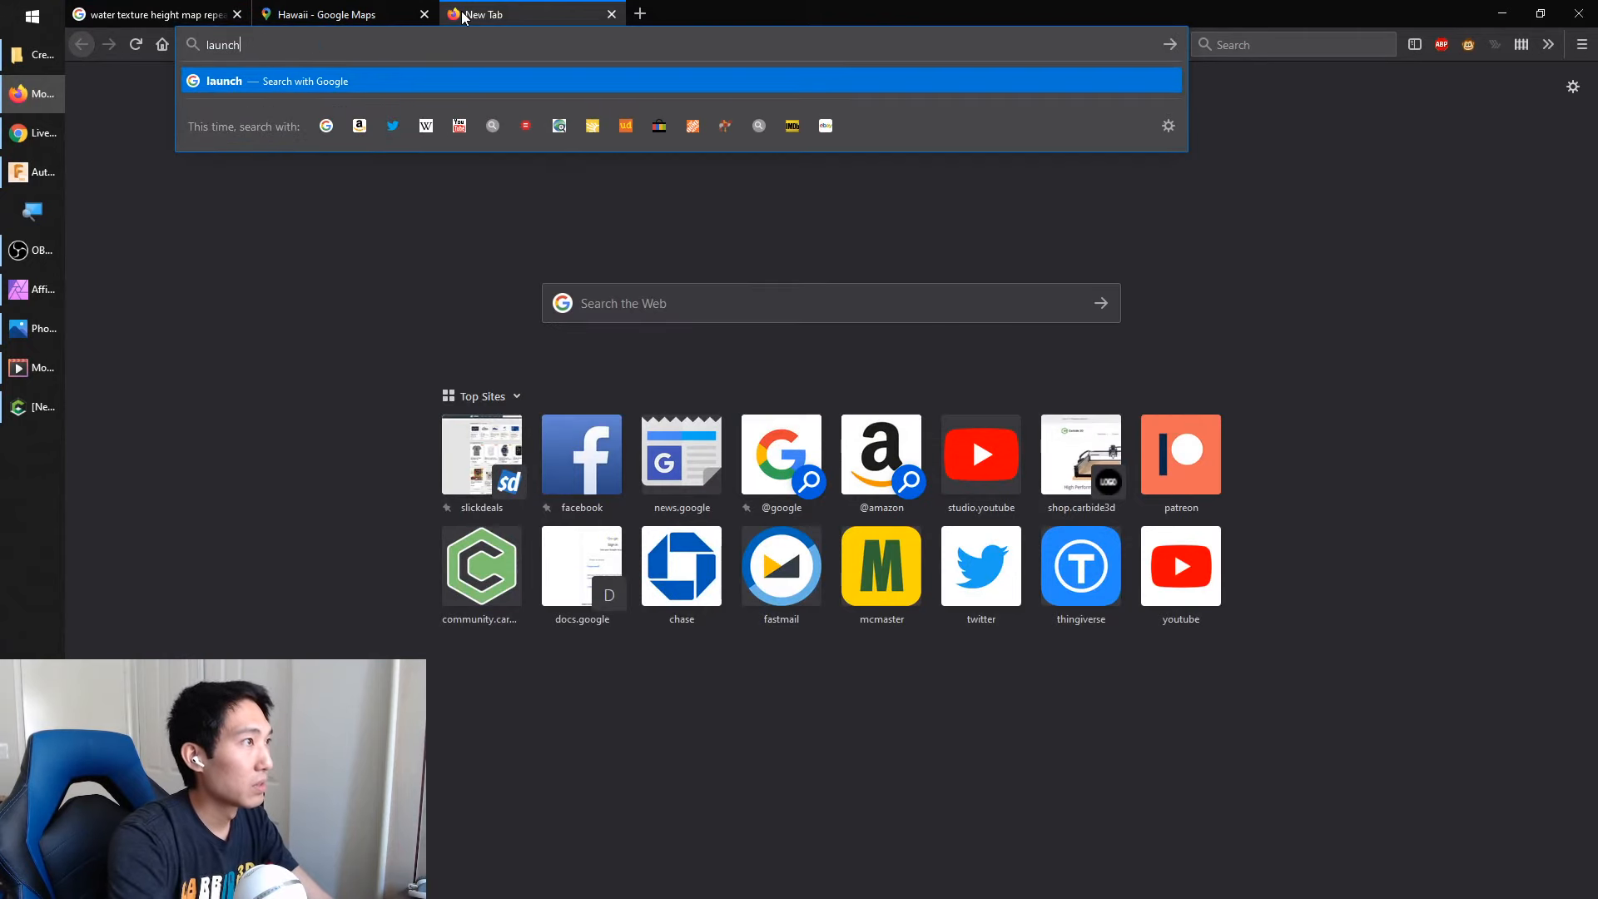
key("Down")
key("Down")
key("Down")
key("Down")
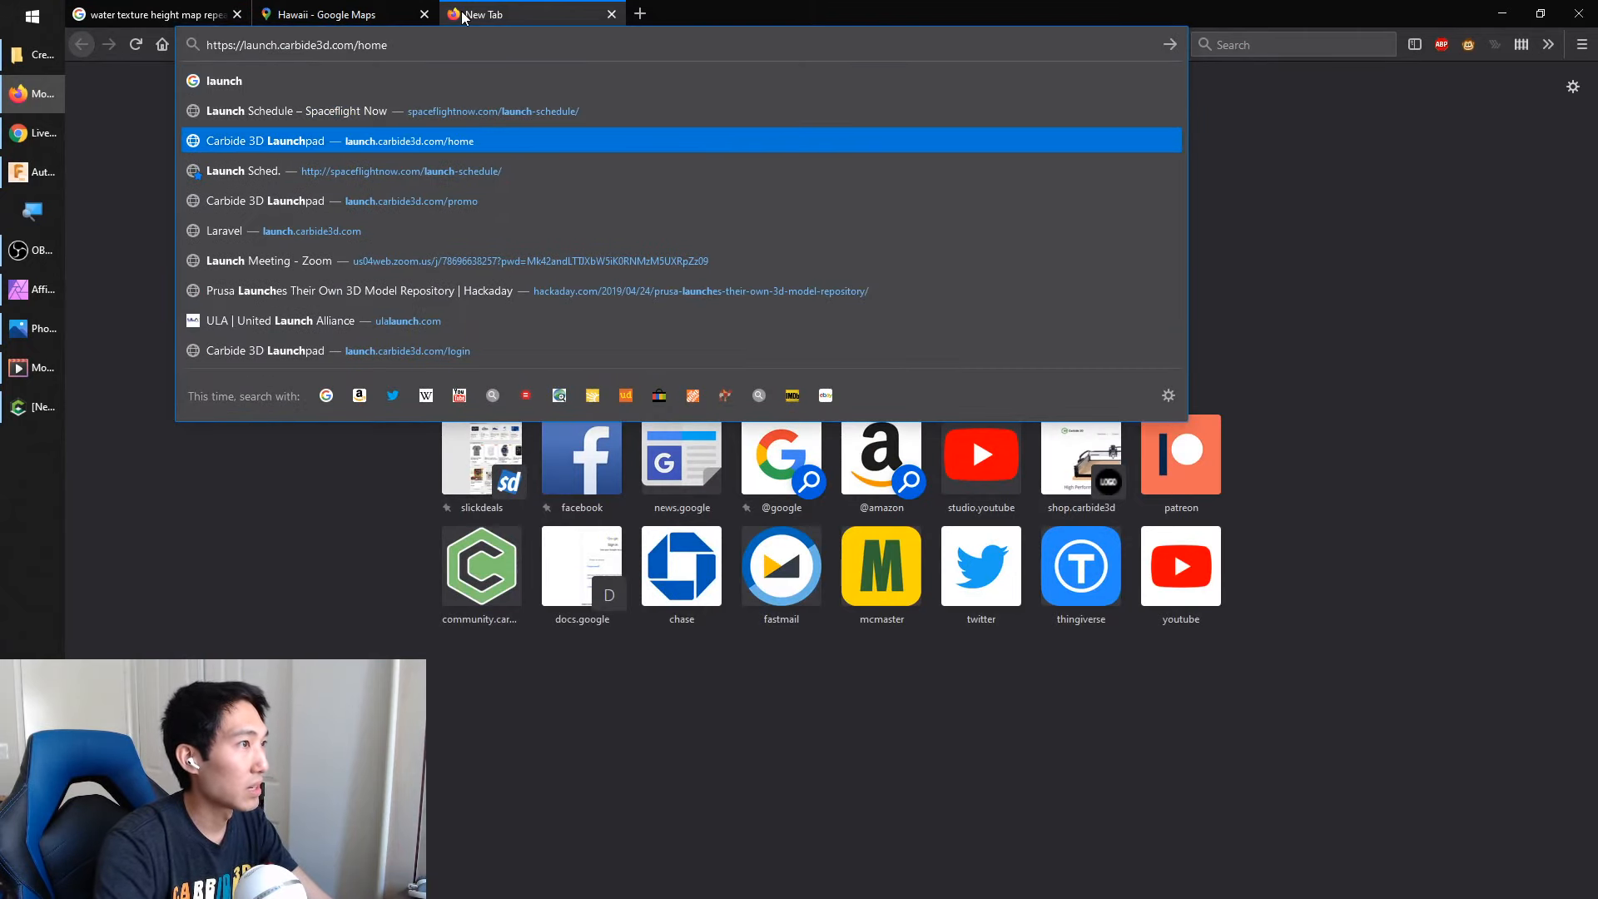
key("Return")
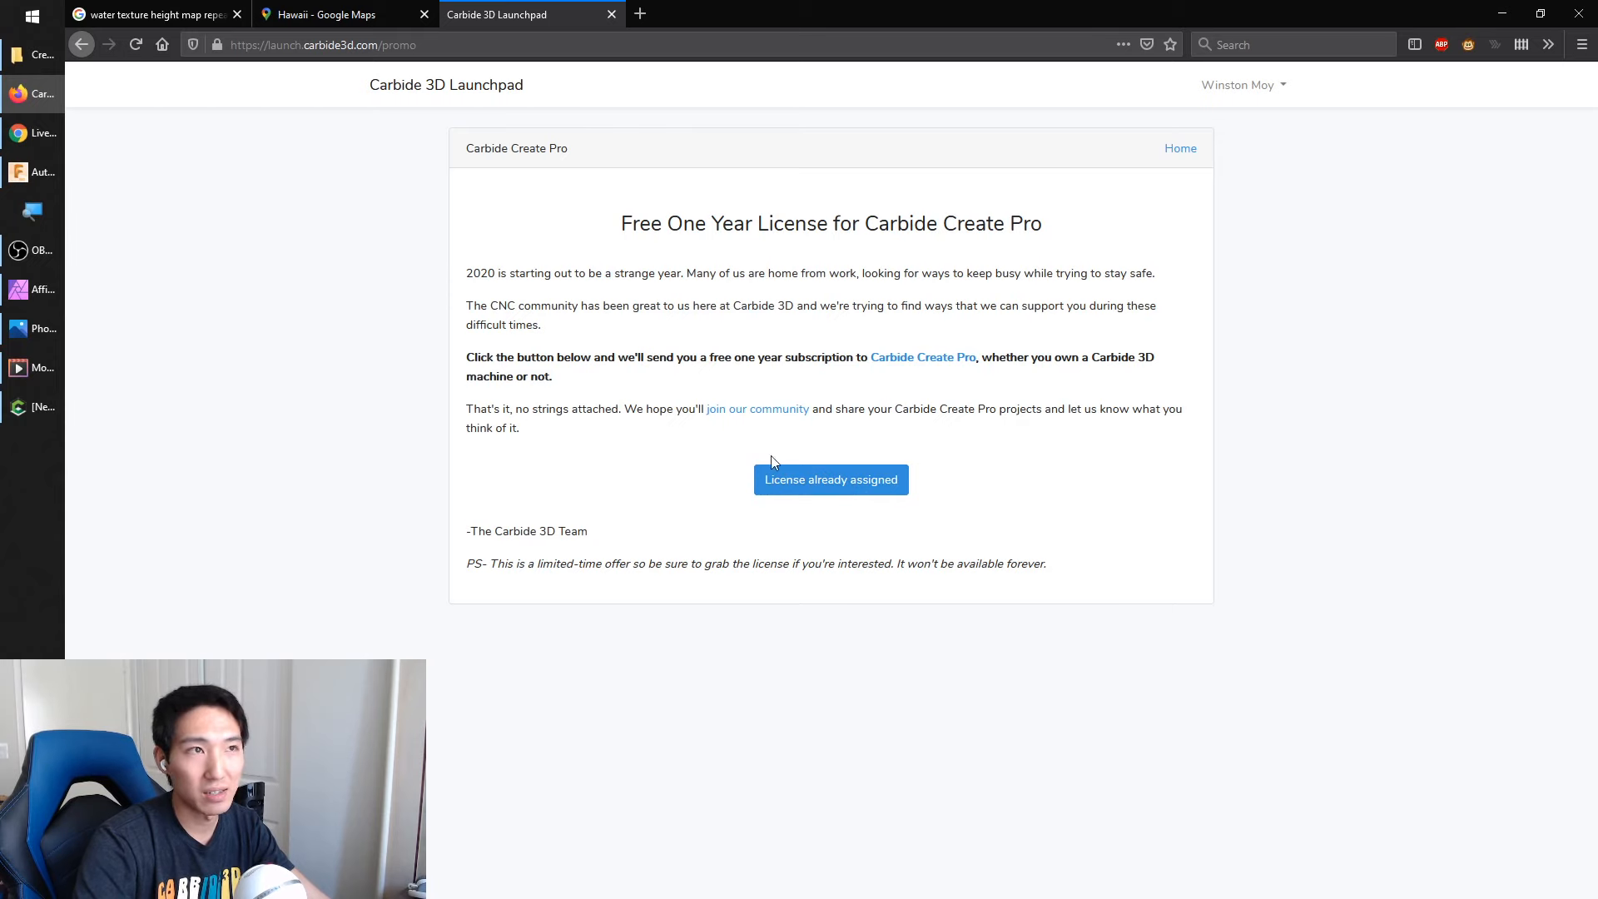
Switch back to Carbide Create and look up where the software is registered
left_click(1502, 14)
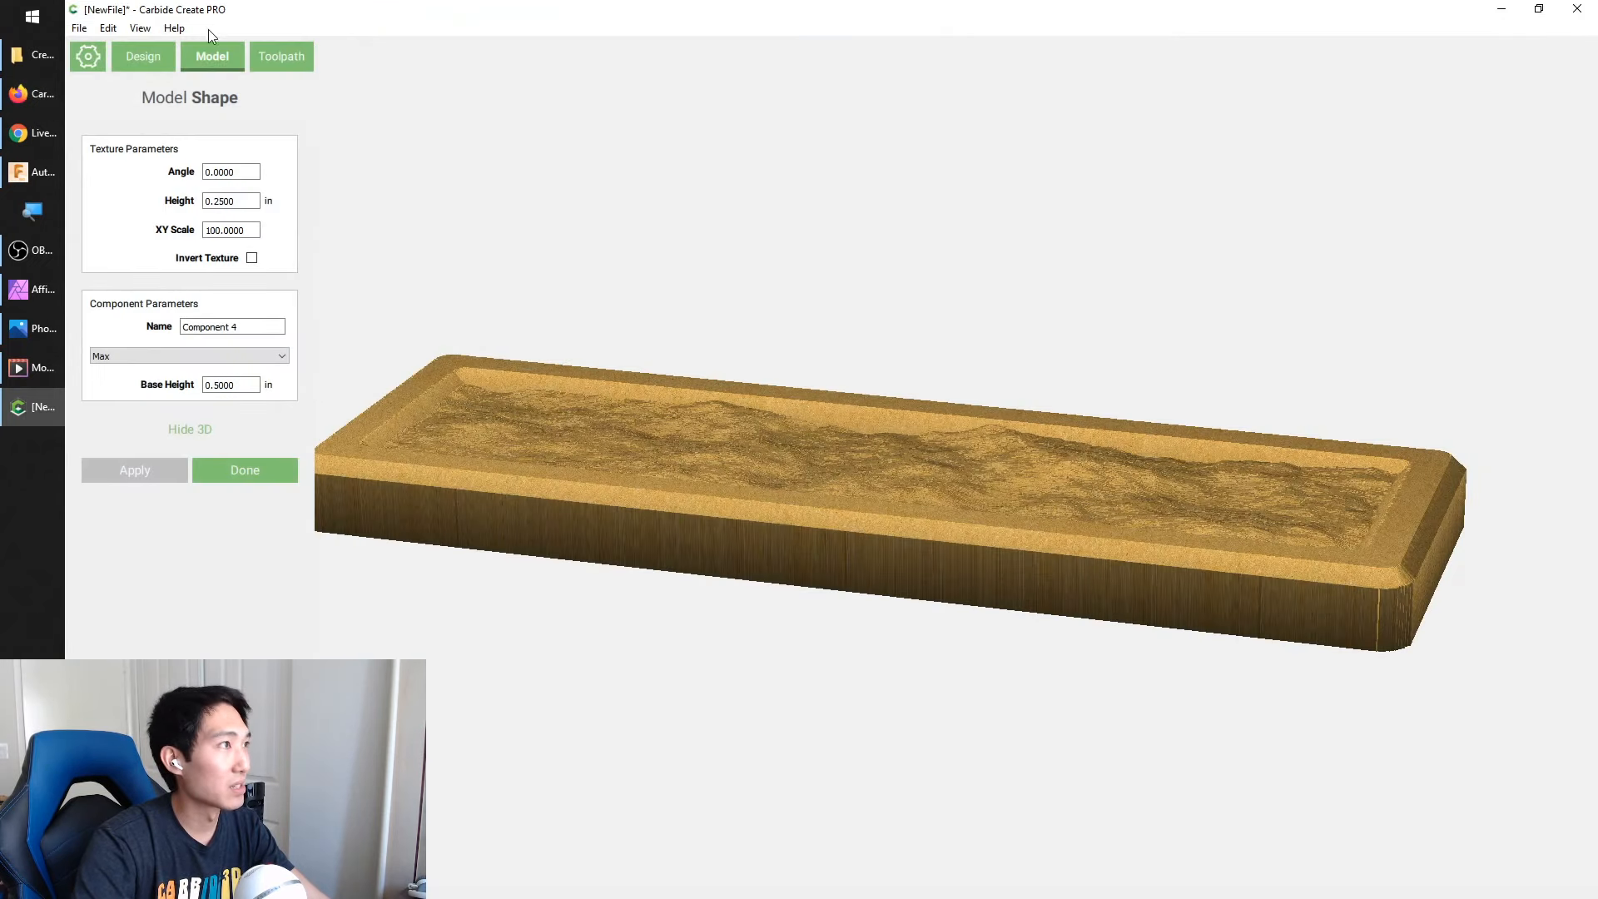
left_click(175, 28)
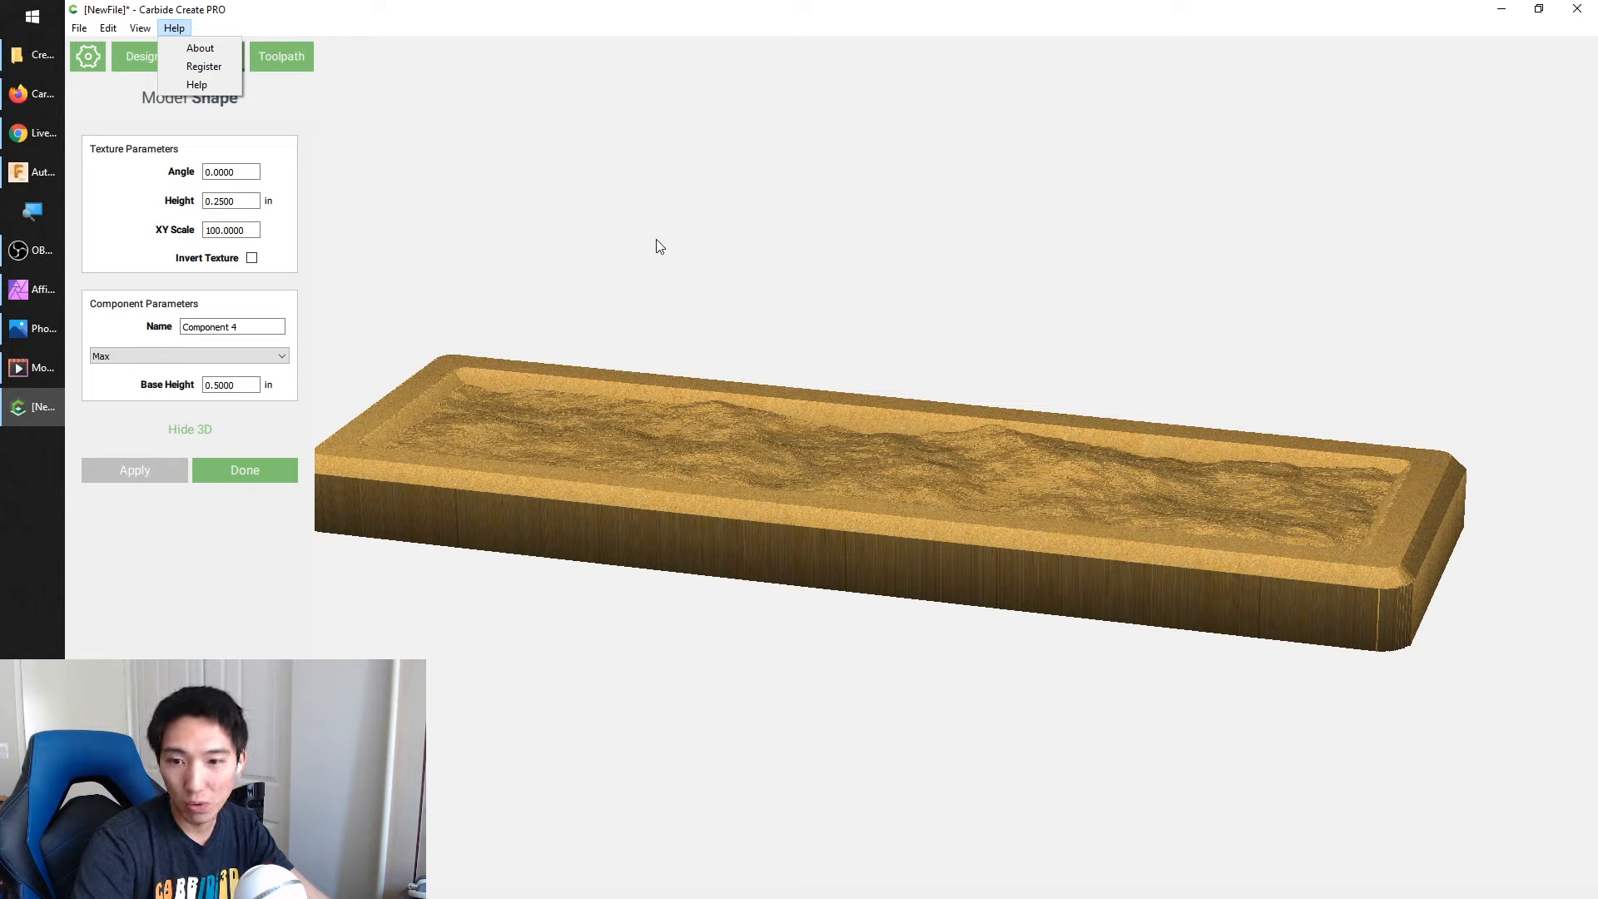
left_click(680, 255)
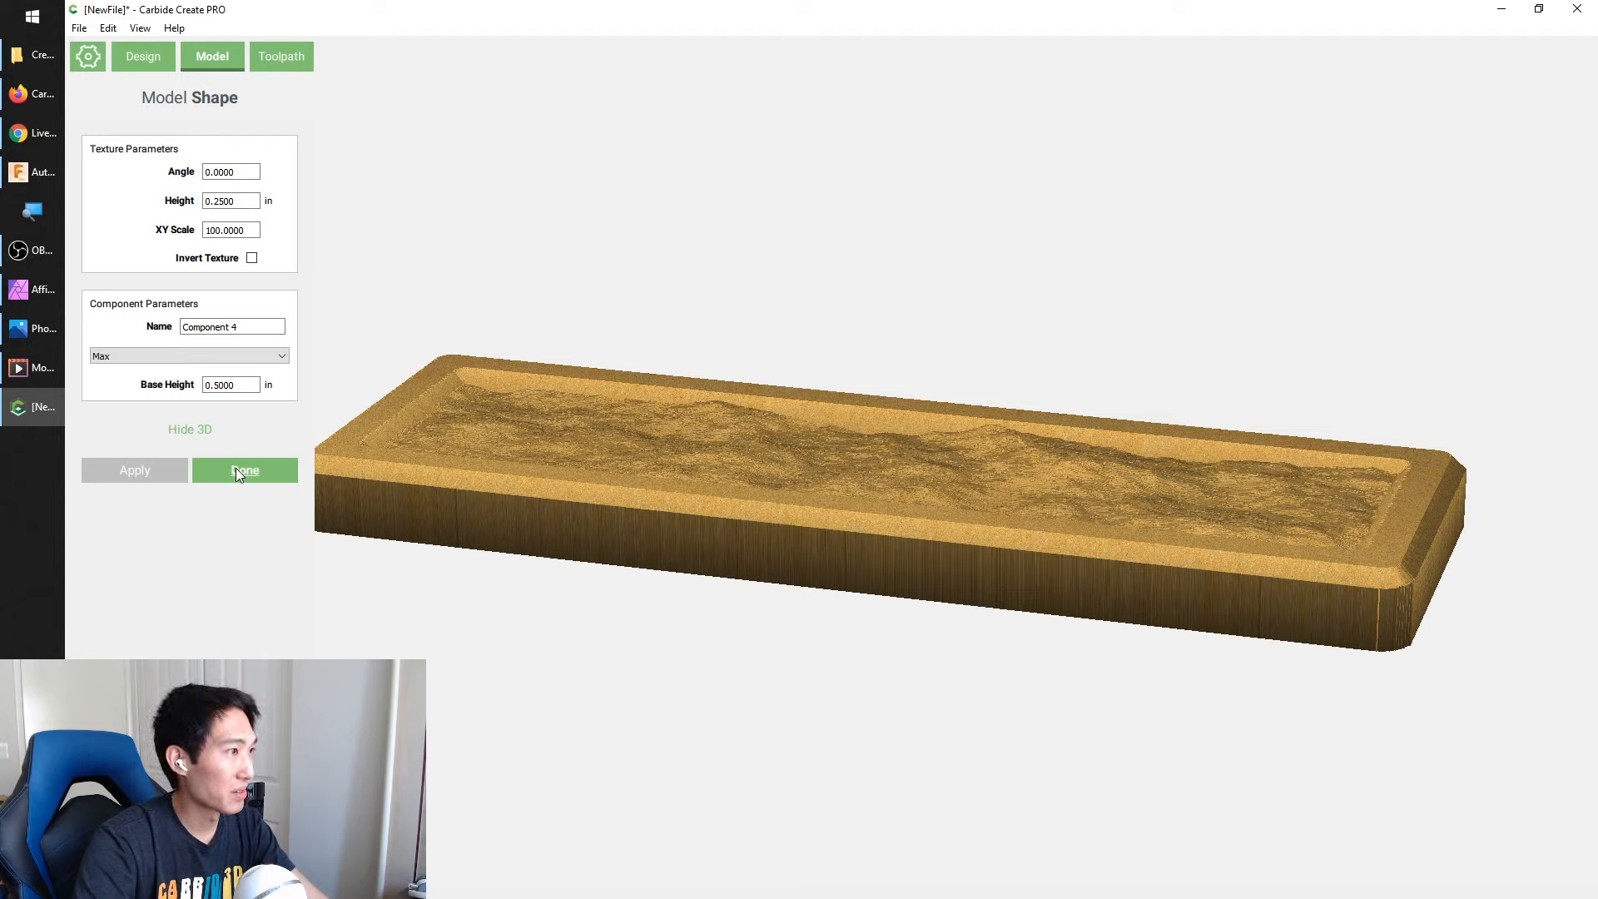
Rename the texture component as "Water-ish Texture", apply the change and finish editing the component
left_click_drag(249, 325, 137, 322)
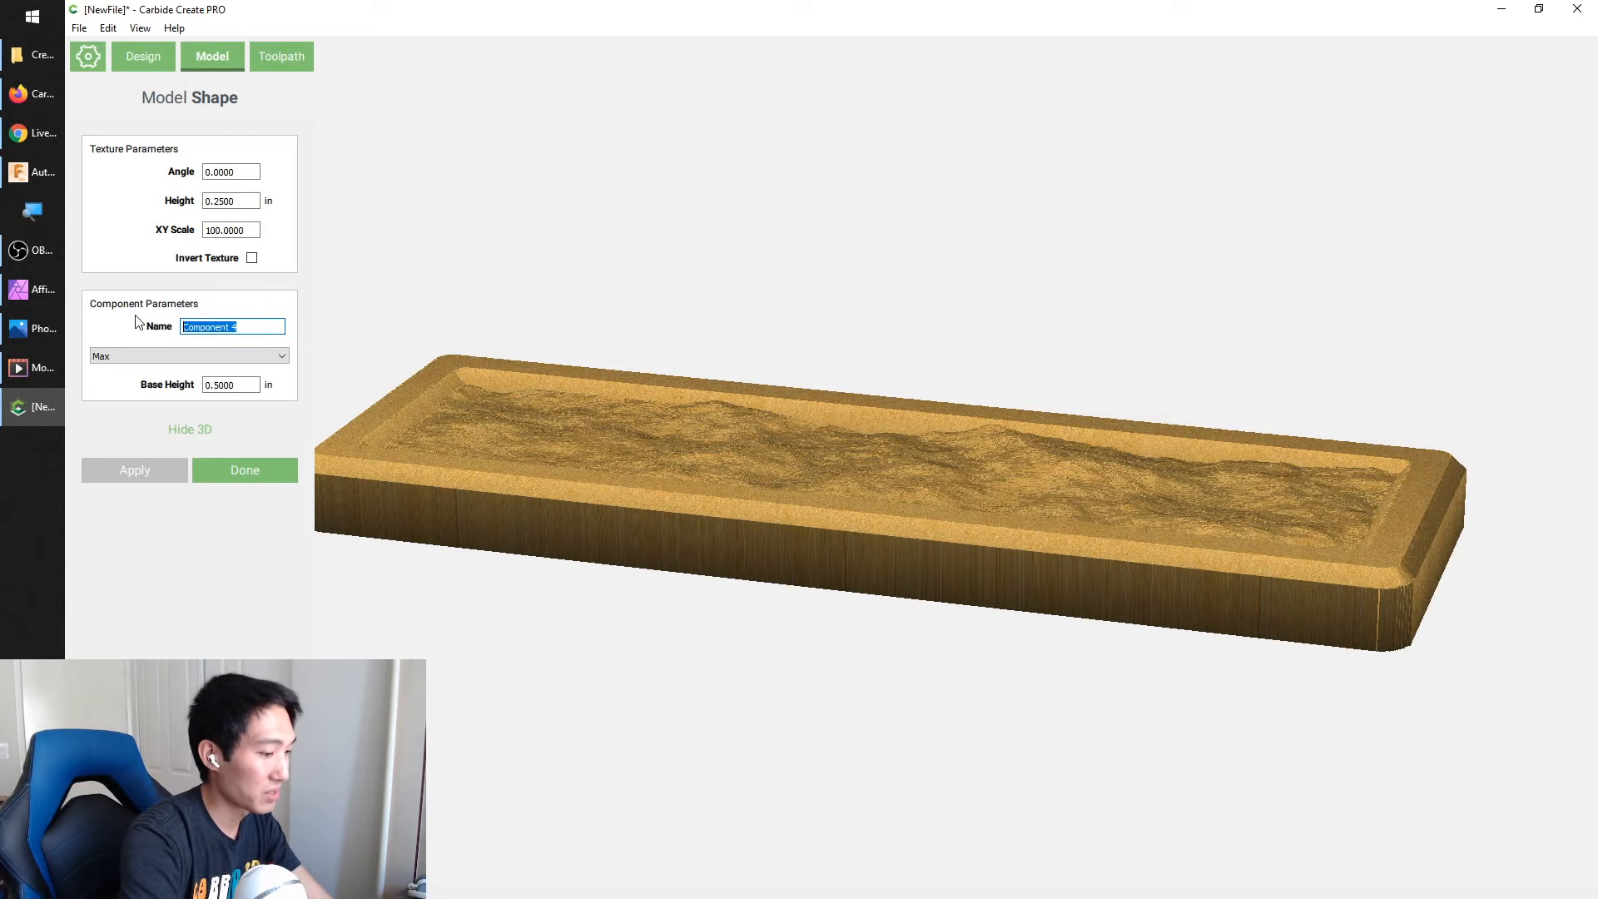
type("Water-ish Texture")
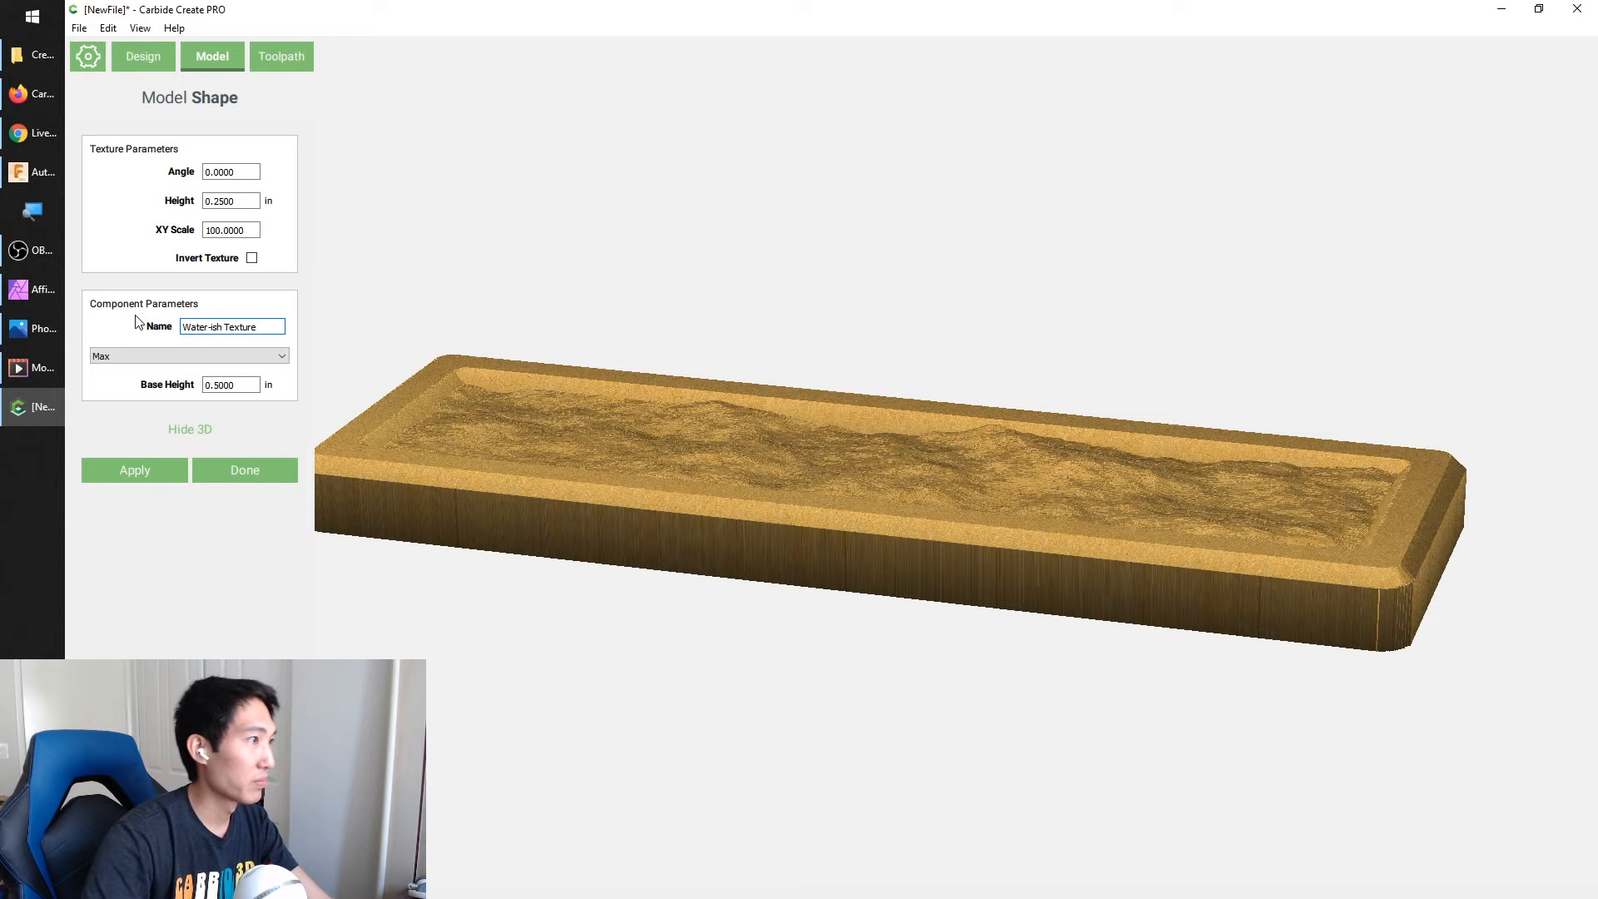
left_click(114, 476)
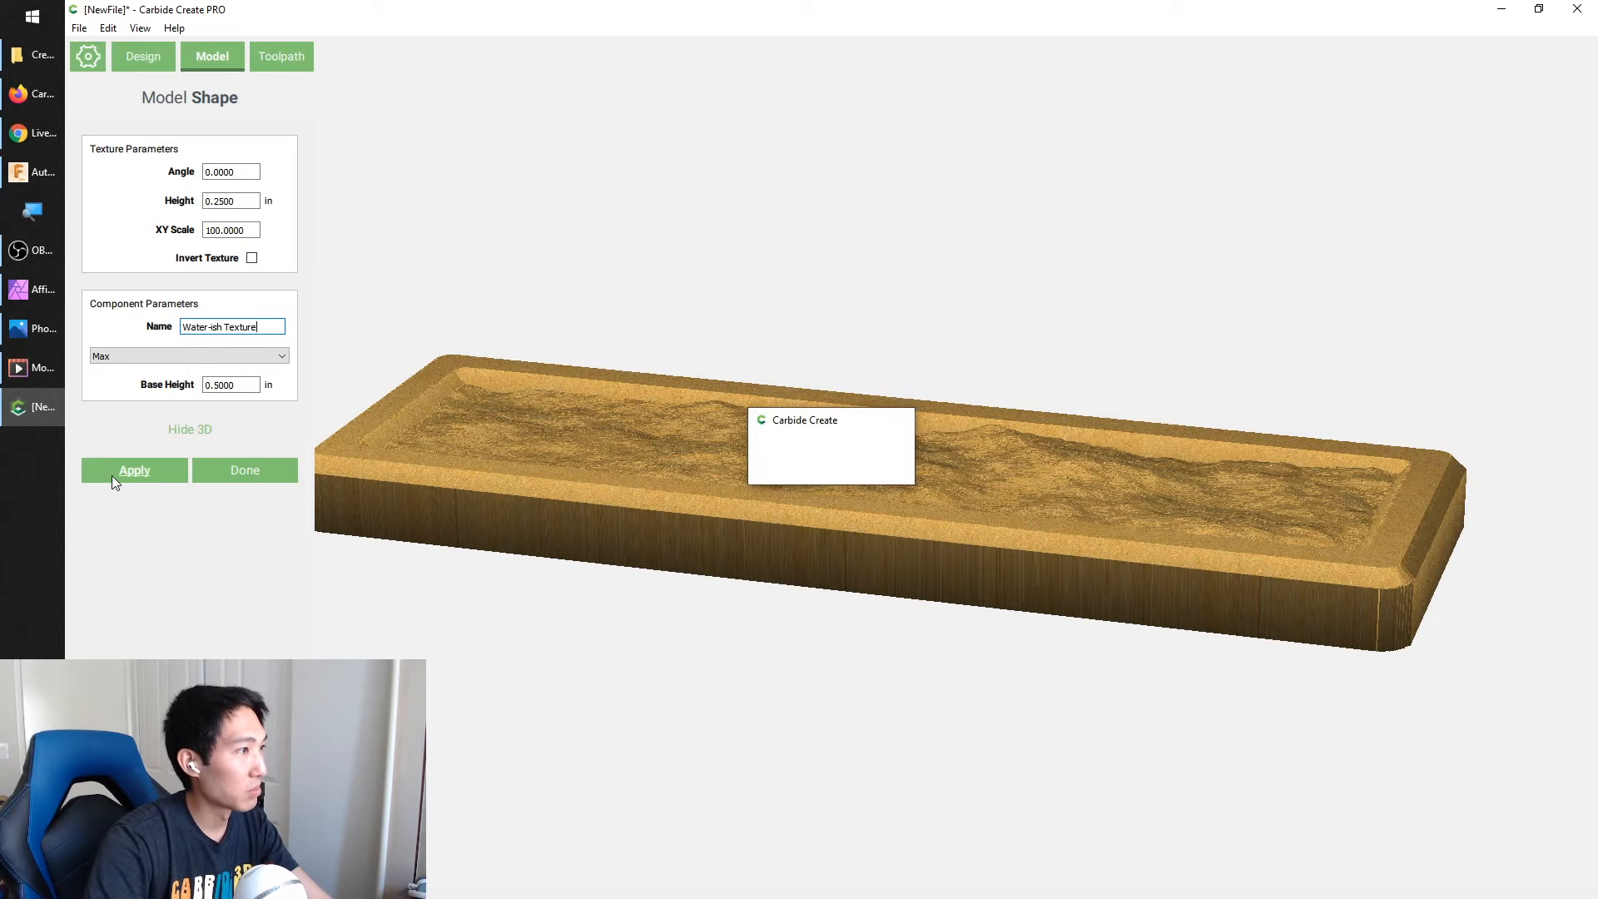
left_click(245, 476)
left_click_drag(500, 391, 633, 441)
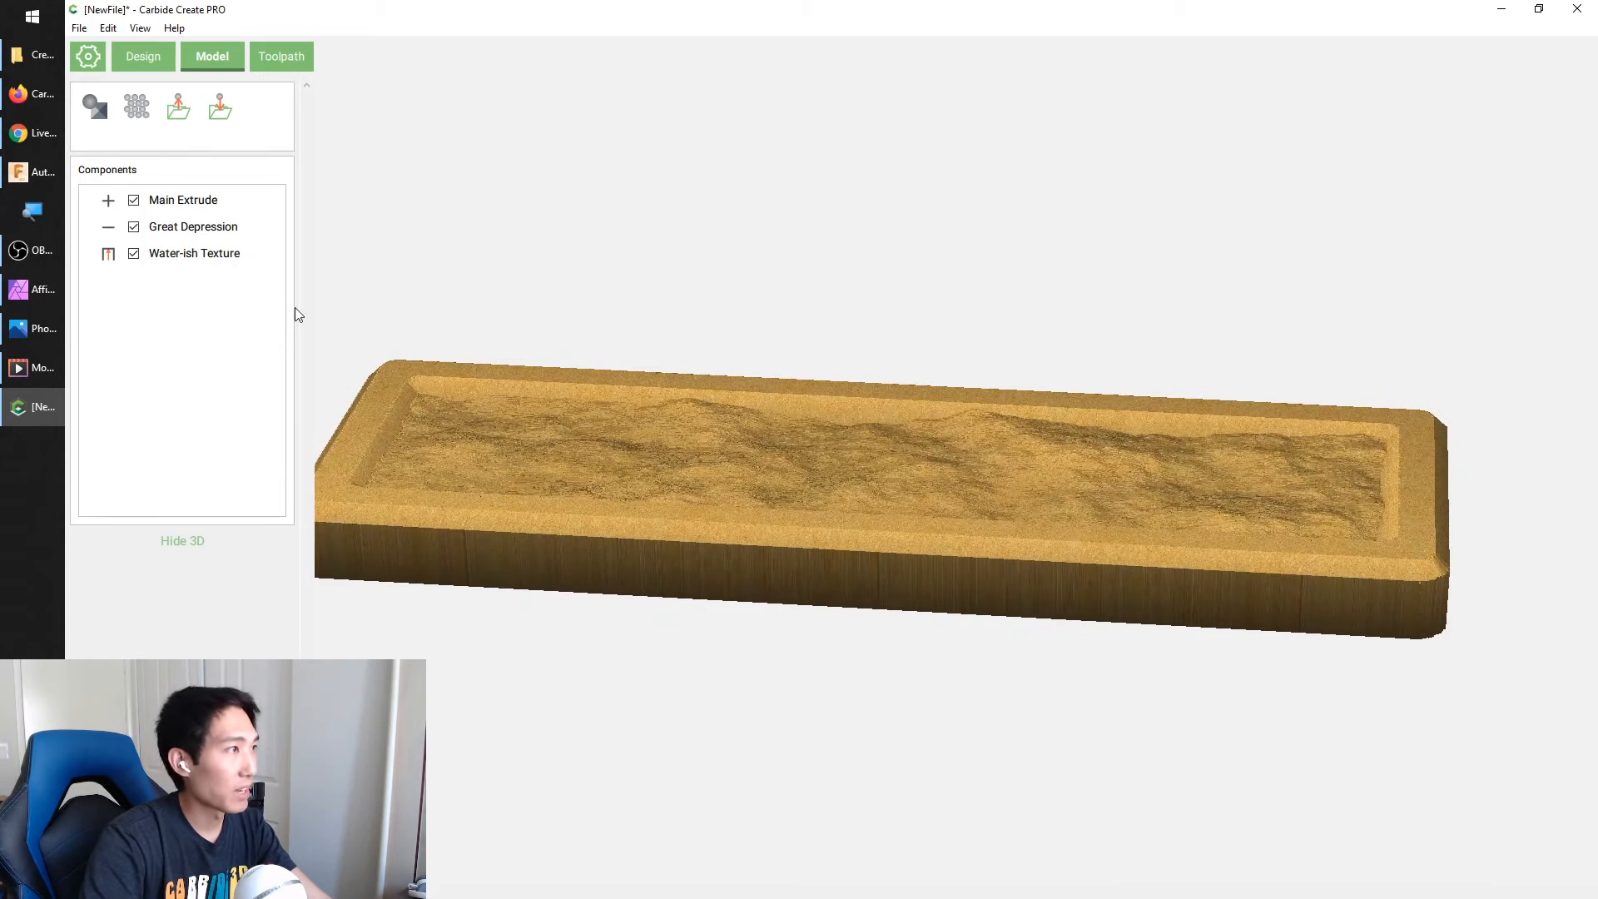
Create a flat shape component from the "Don't Crash" text with height .75 in and combine mode Equal, and apply it
left_click(183, 541)
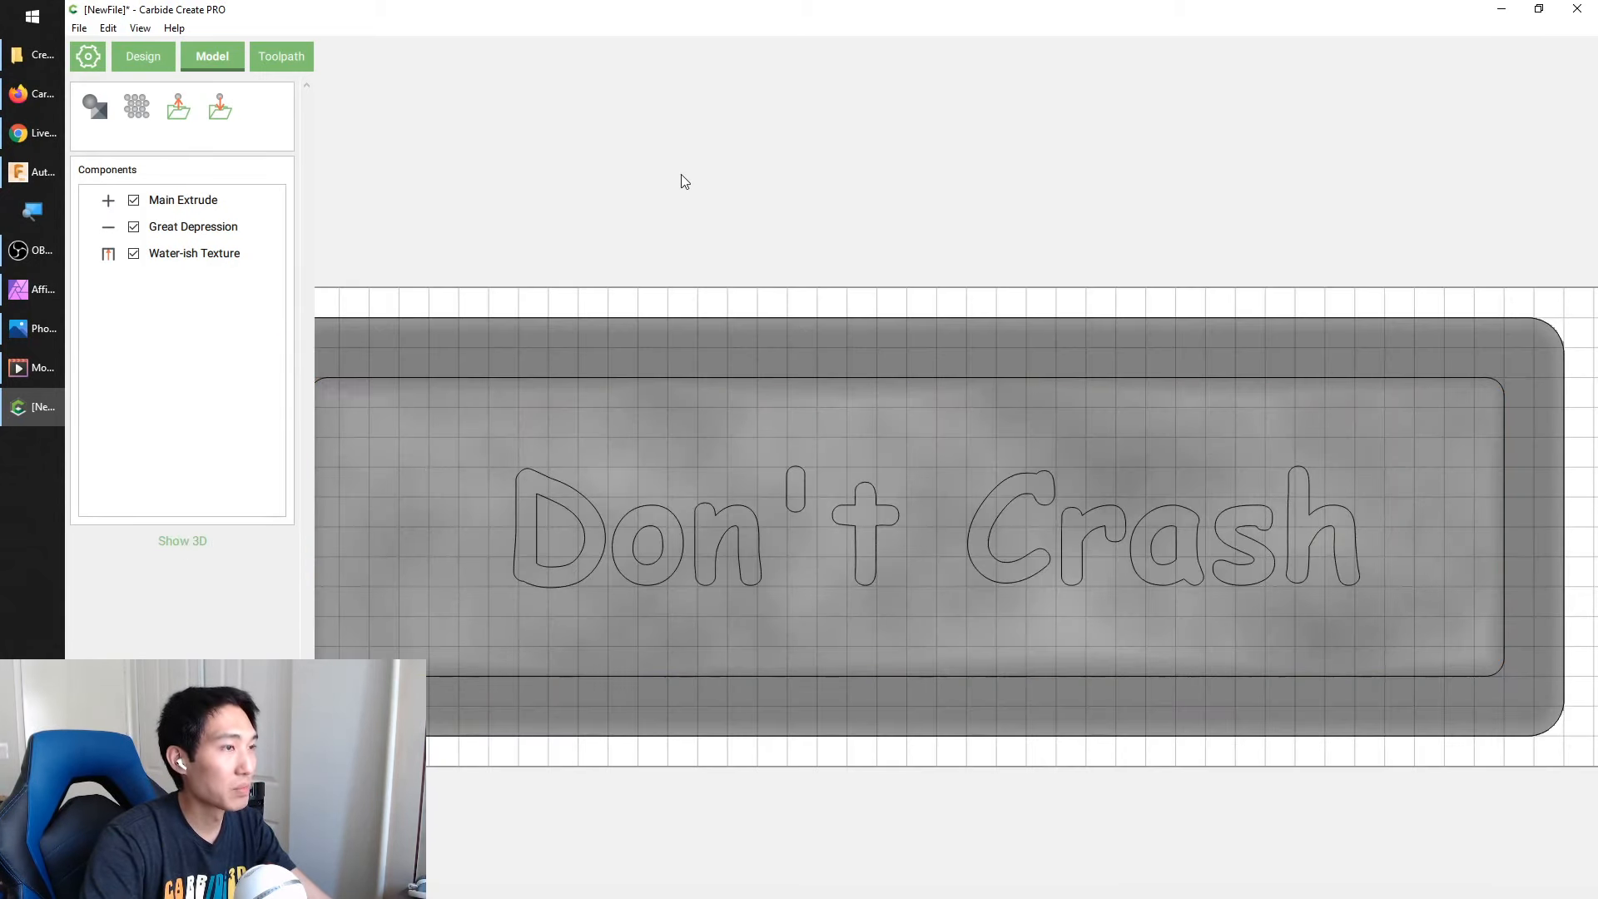
left_click(596, 531)
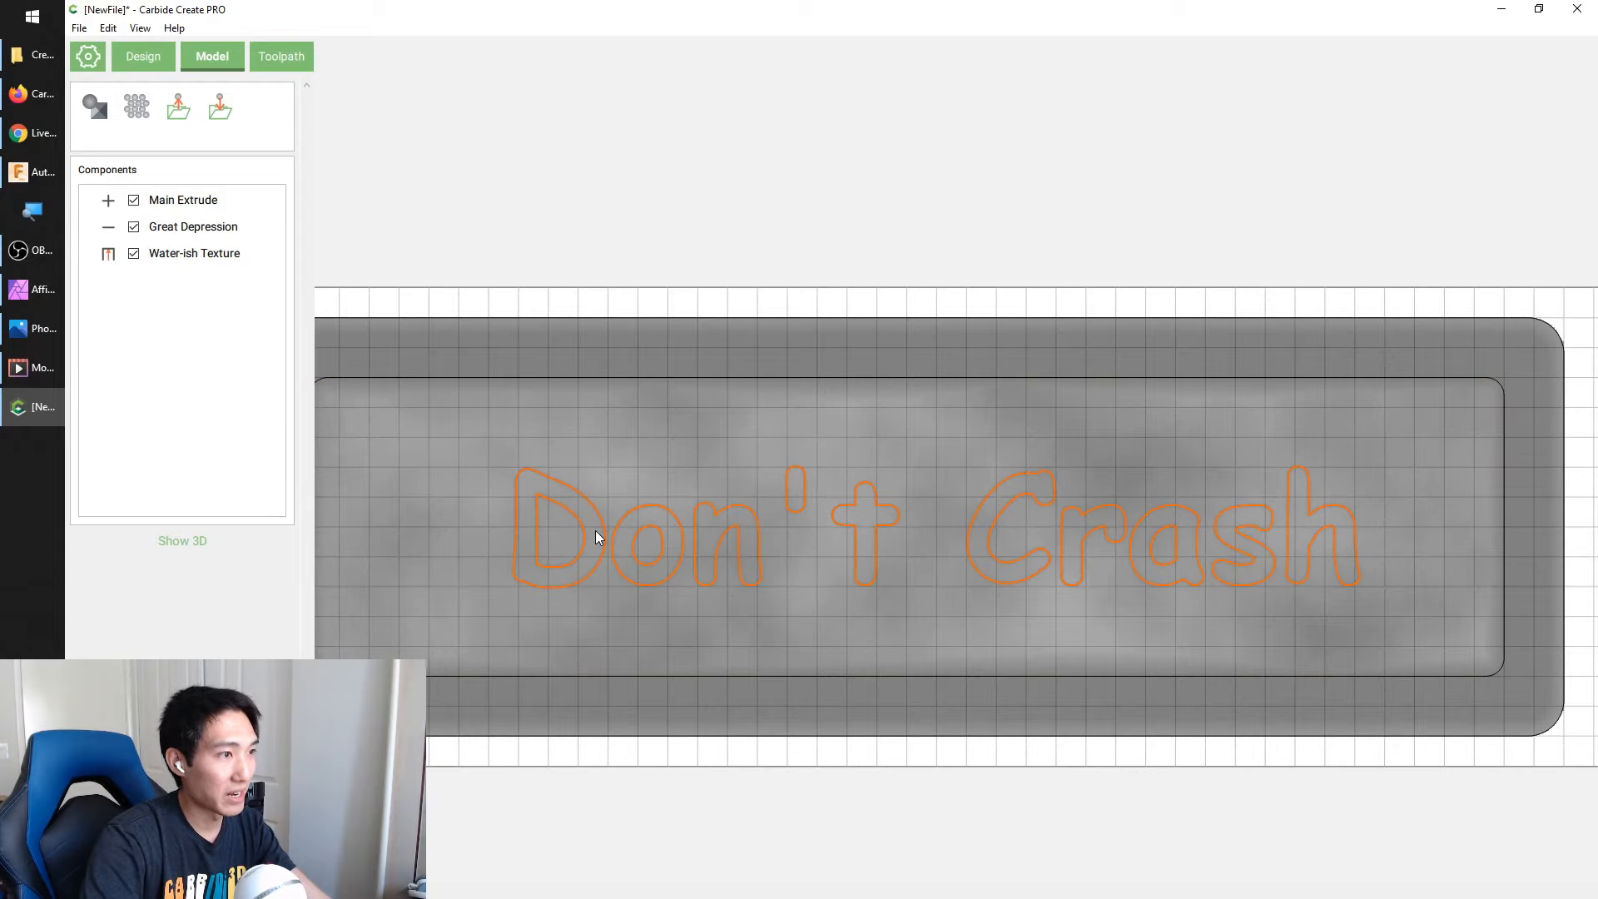
left_click(97, 105)
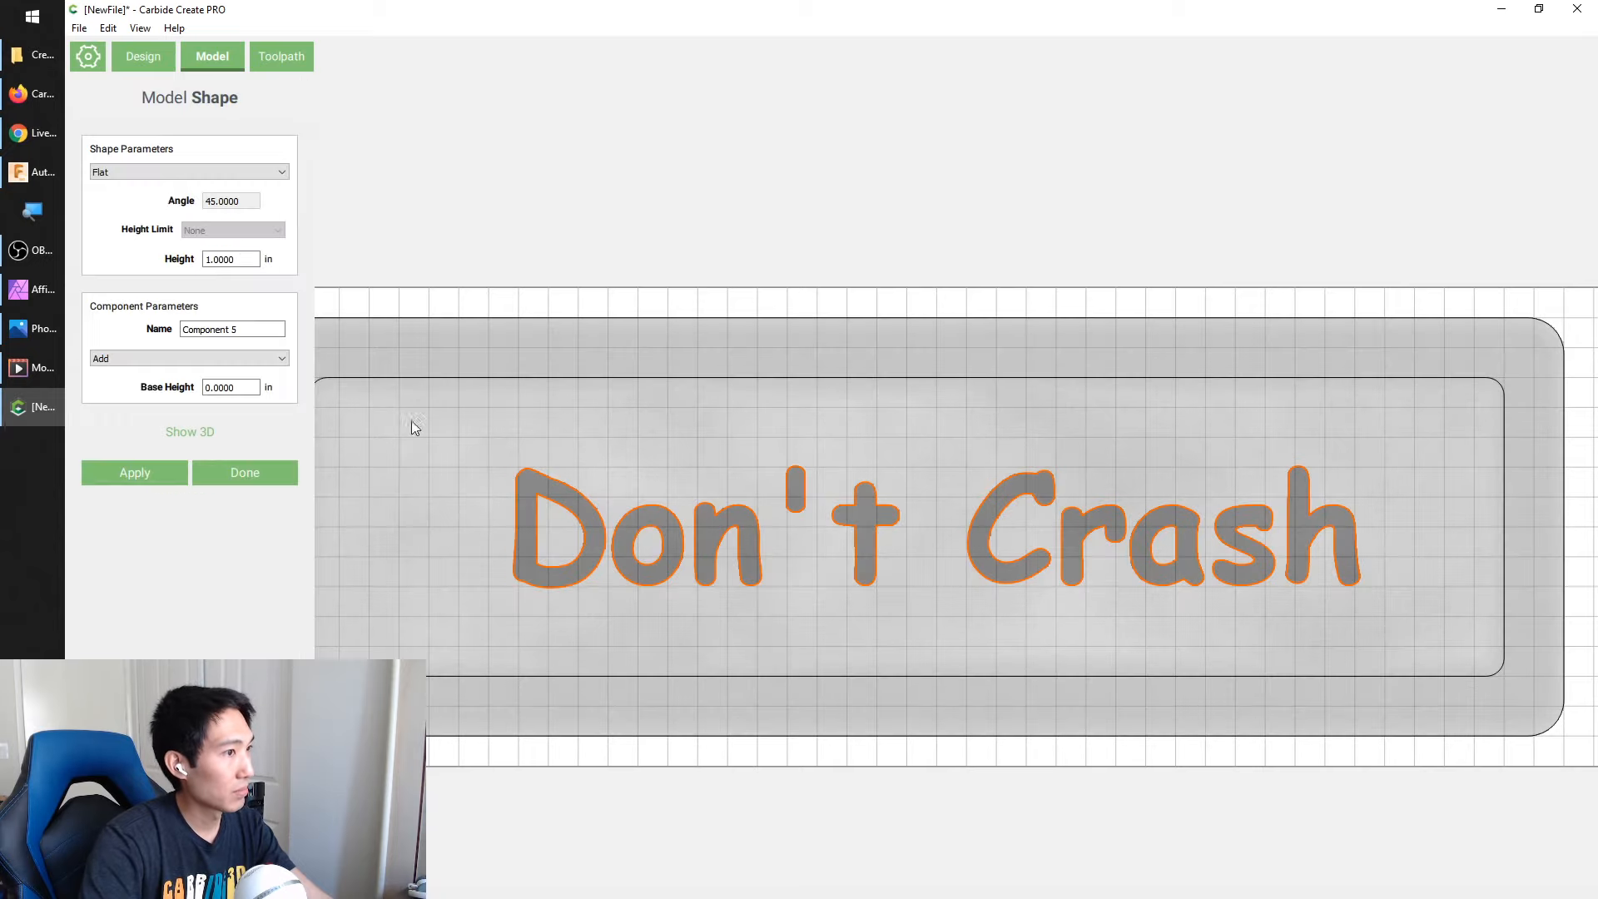
double_click(258, 259)
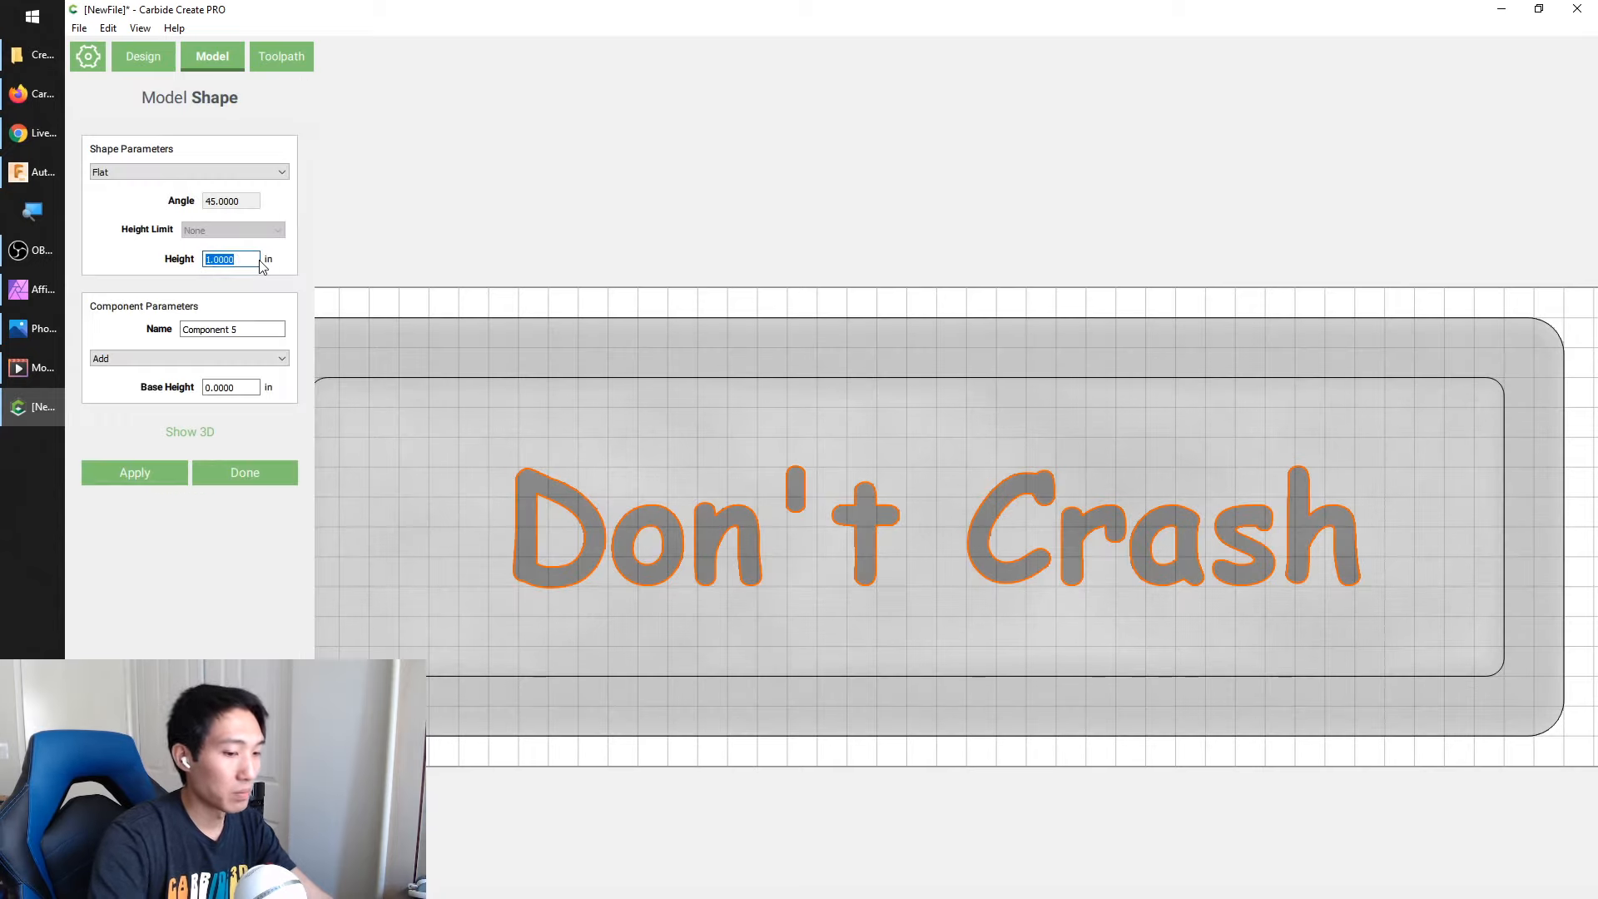
type(".75")
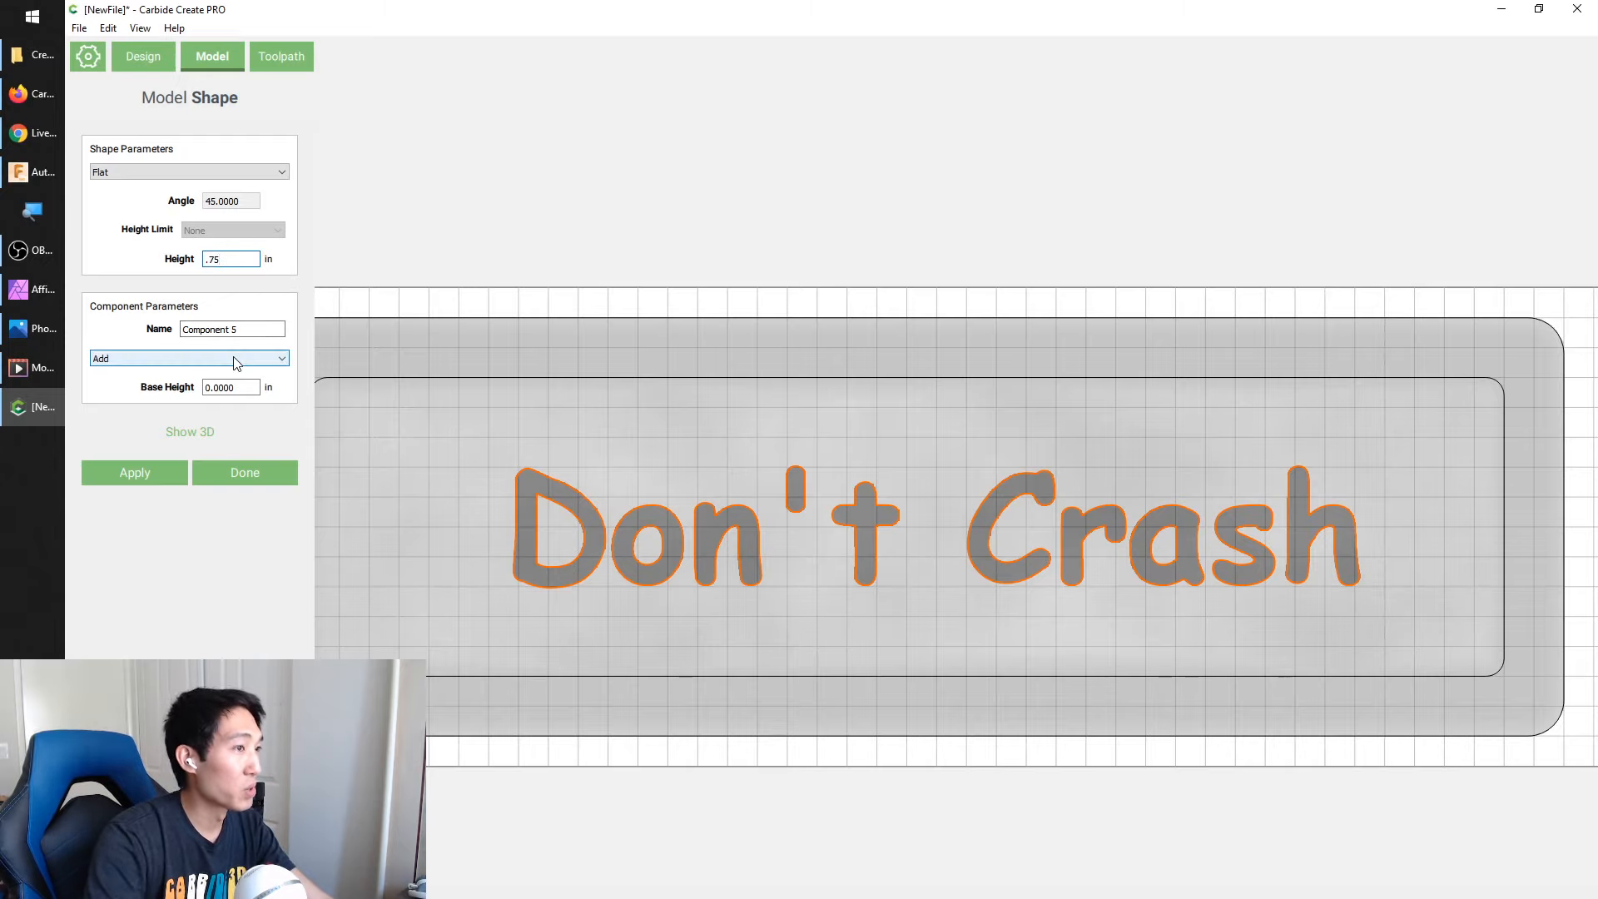
left_click(271, 358)
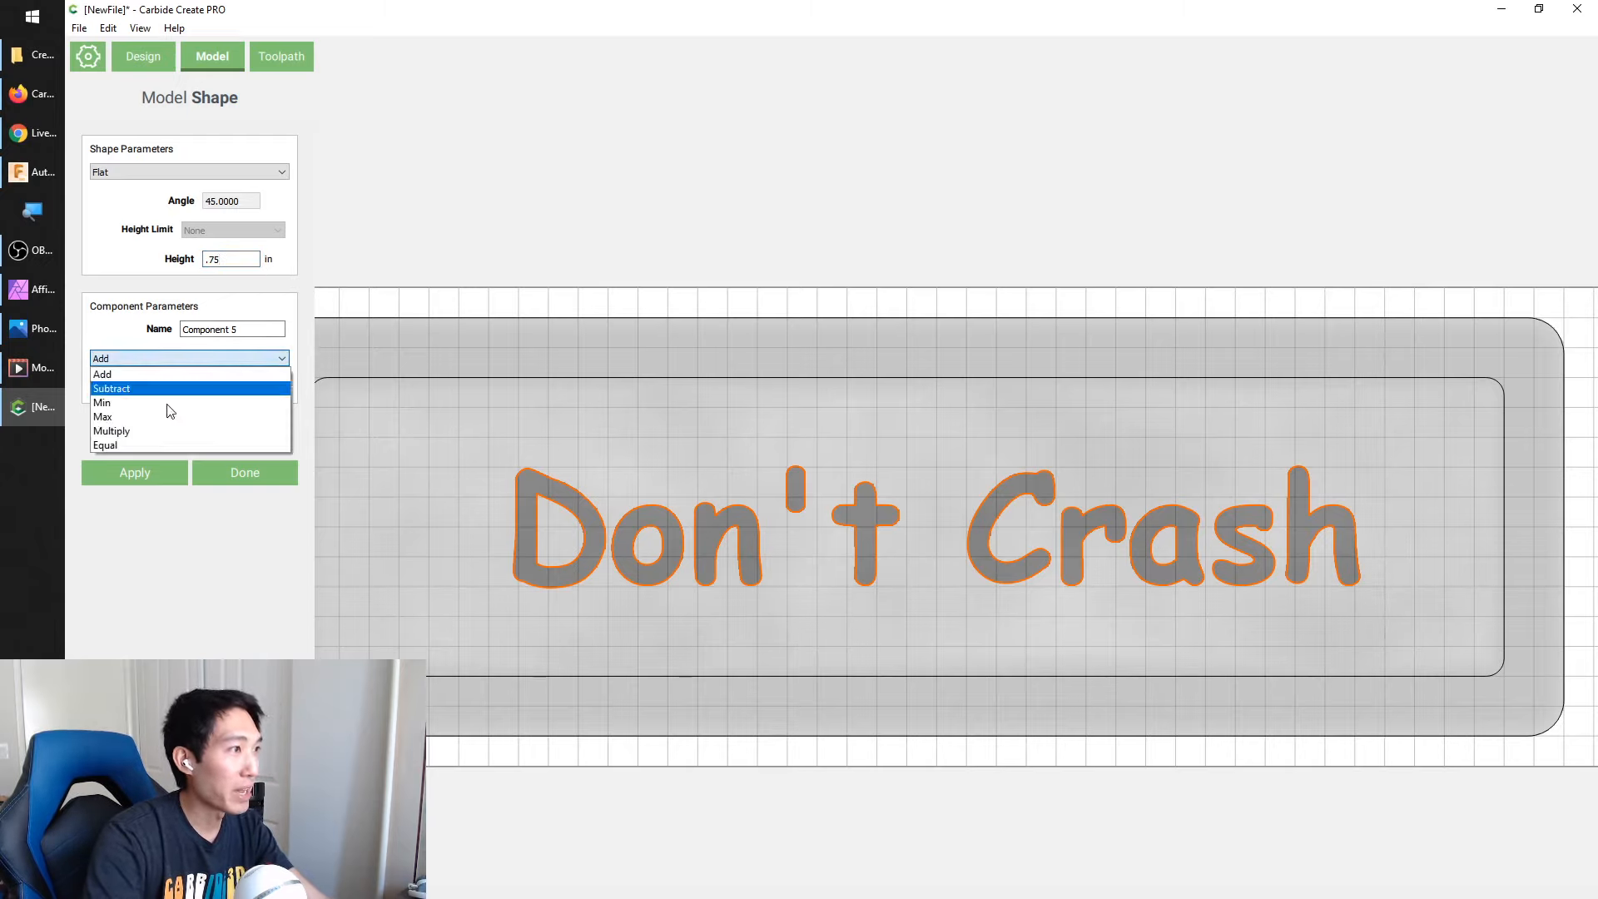
left_click(127, 446)
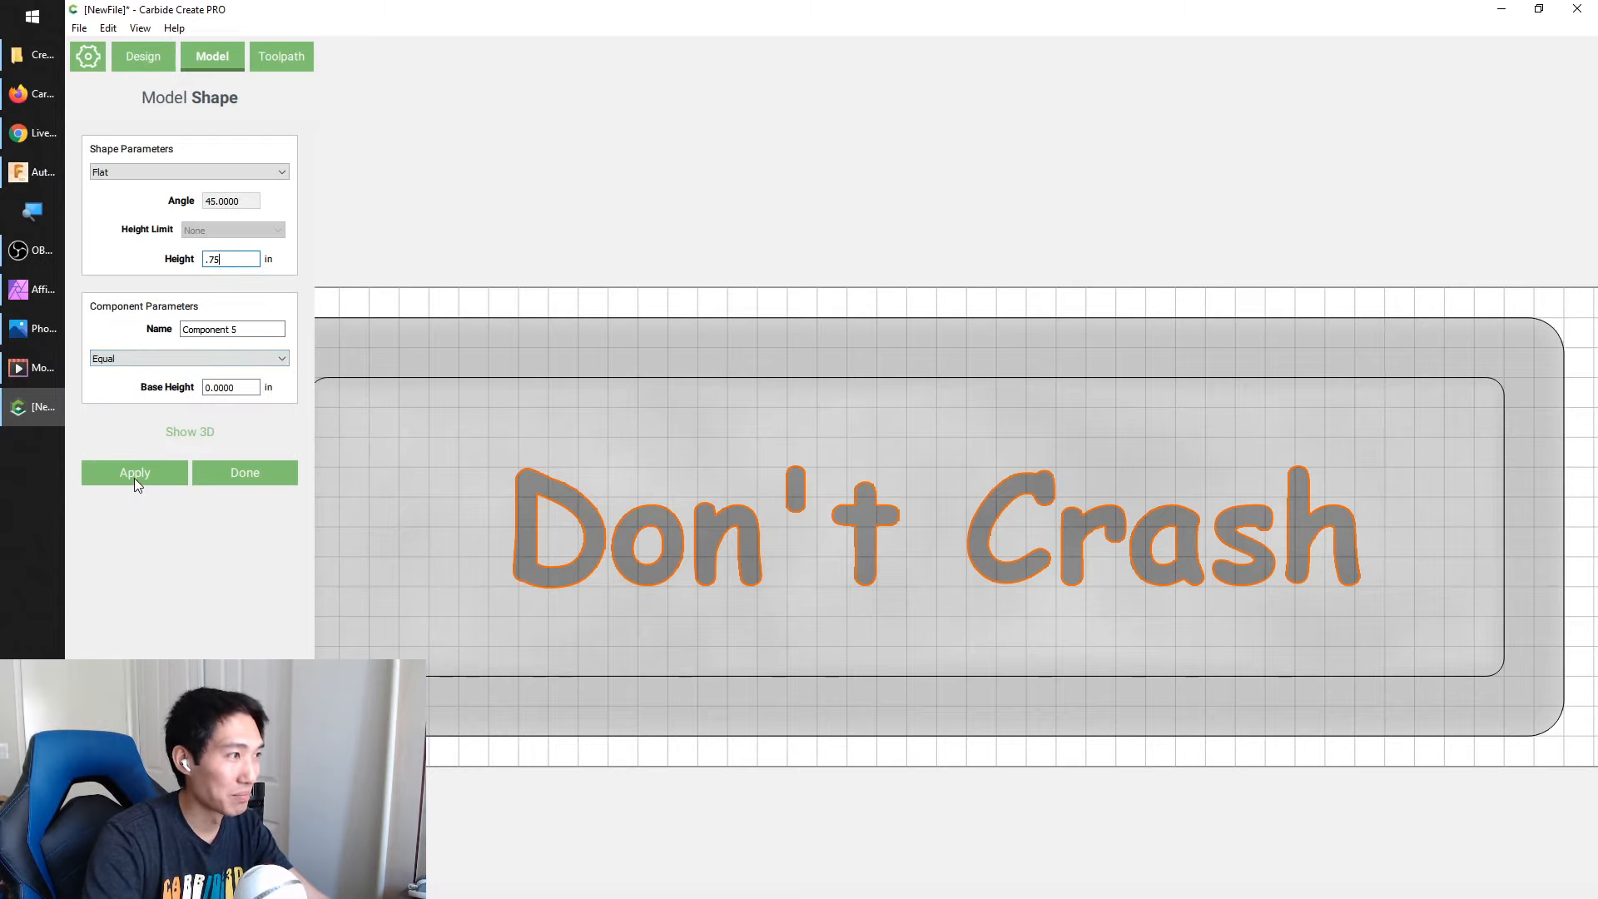
left_click(153, 474)
Examine the raised "Don't Crash" letters in 3D from low and overhead angles against the water texture and rim
left_click(203, 430)
left_click_drag(530, 238, 776, 5)
scroll(1007, 471, "up", 3)
scroll(957, 514, "down", 4)
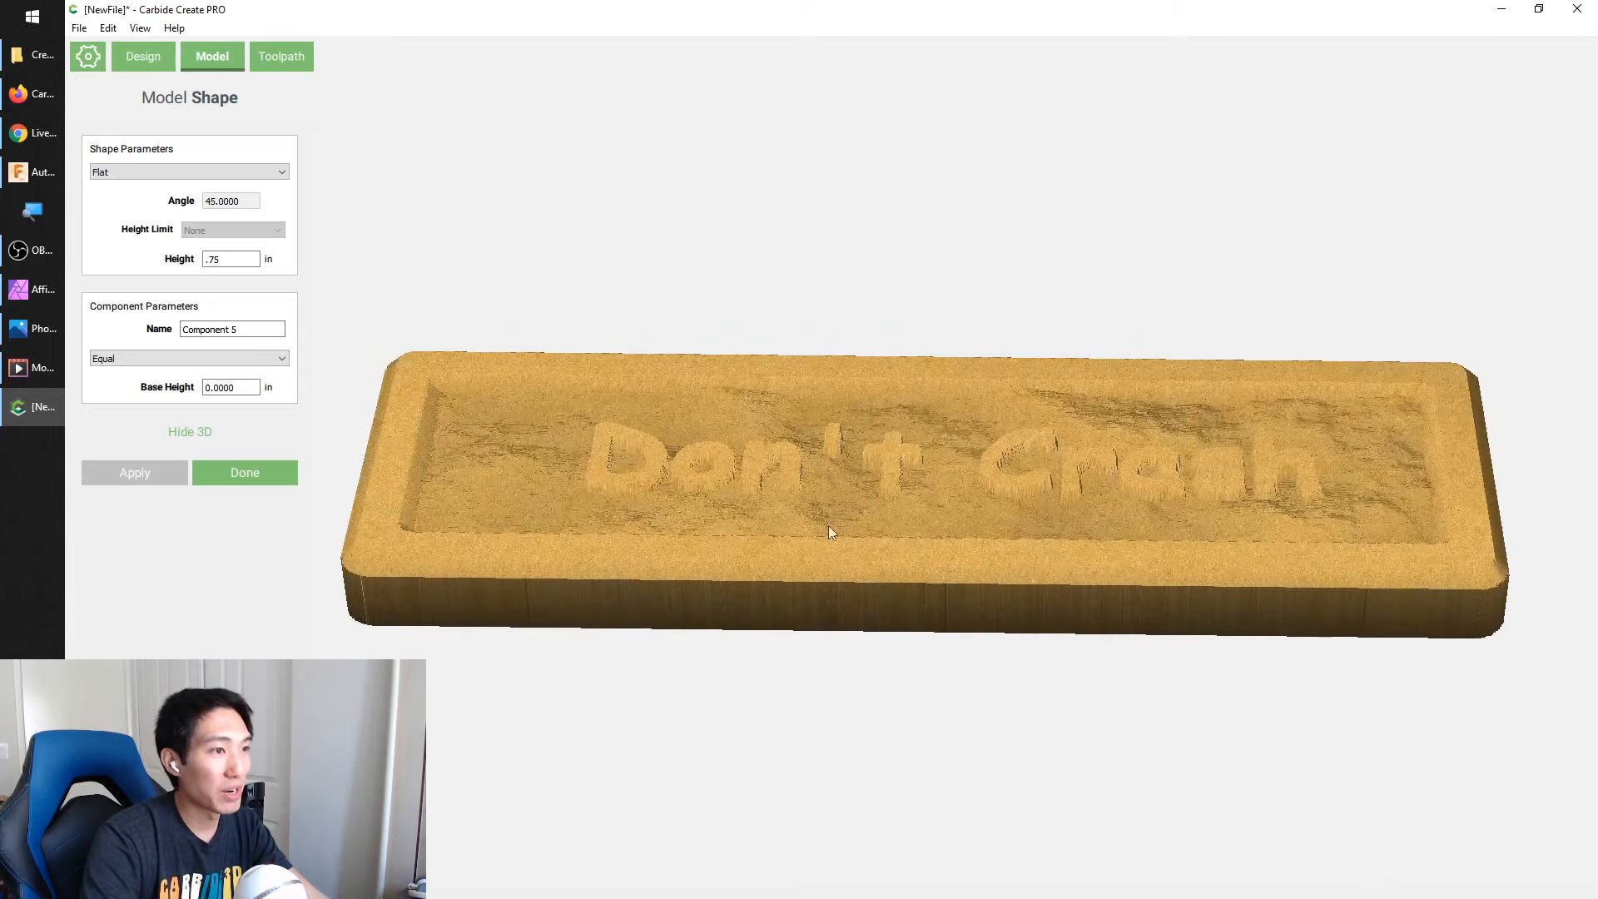
scroll(786, 478, "up", 3)
scroll(785, 477, "up", 2)
left_click_drag(830, 487, 770, 232)
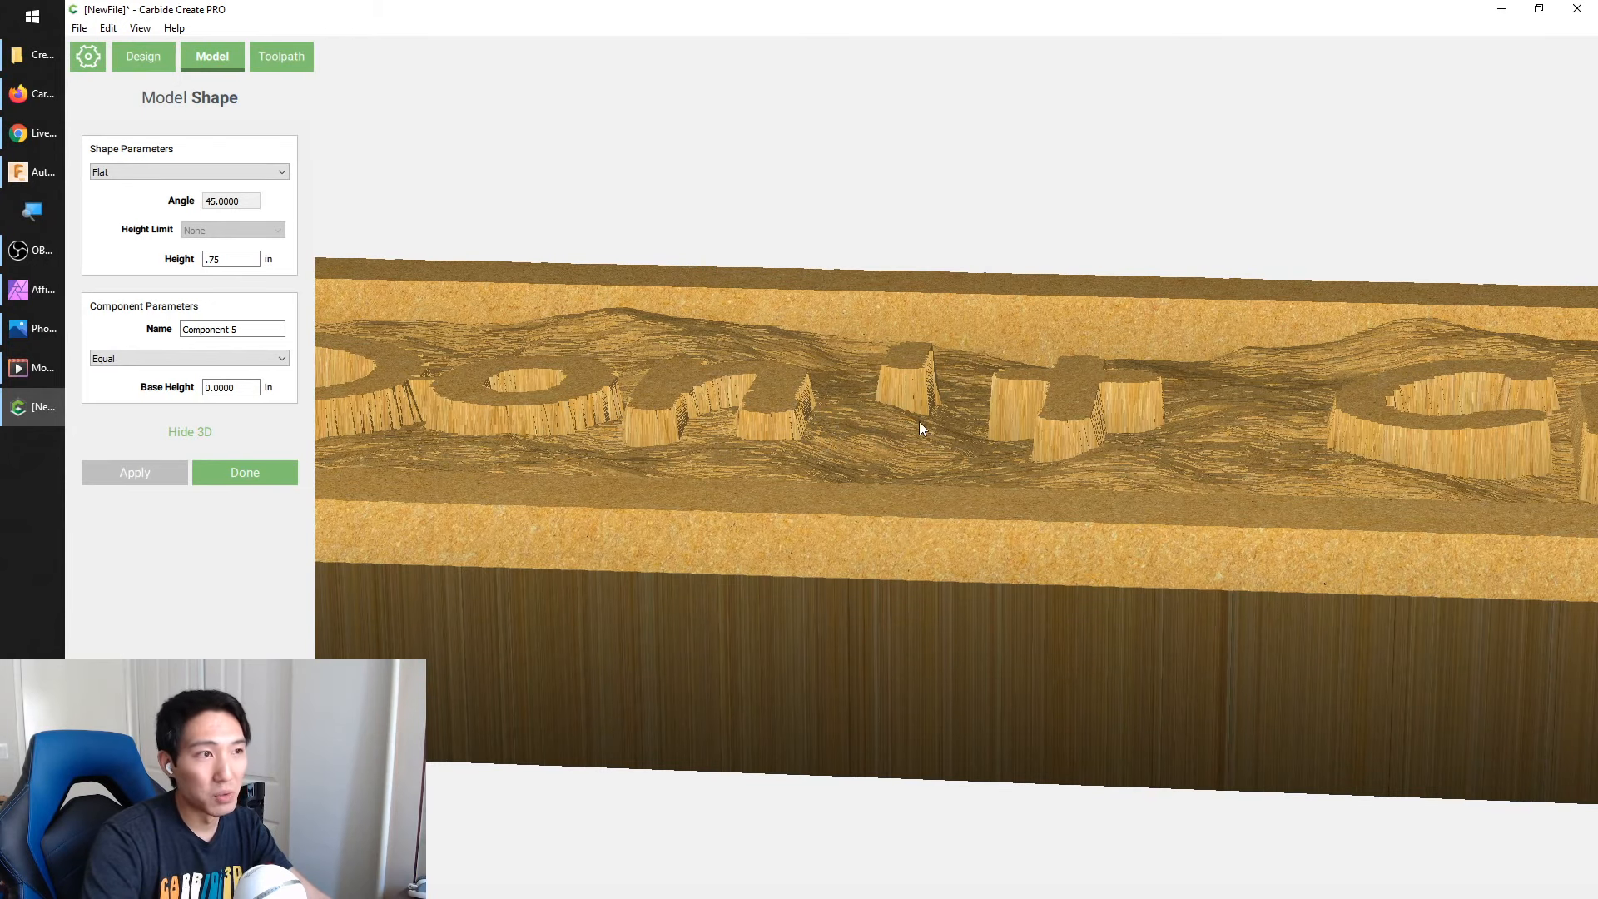
scroll(898, 424, "up", 4)
scroll(897, 422, "down", 4)
scroll(897, 421, "down", 5)
left_click_drag(897, 421, 839, 639)
left_click_drag(561, 436, 634, 614)
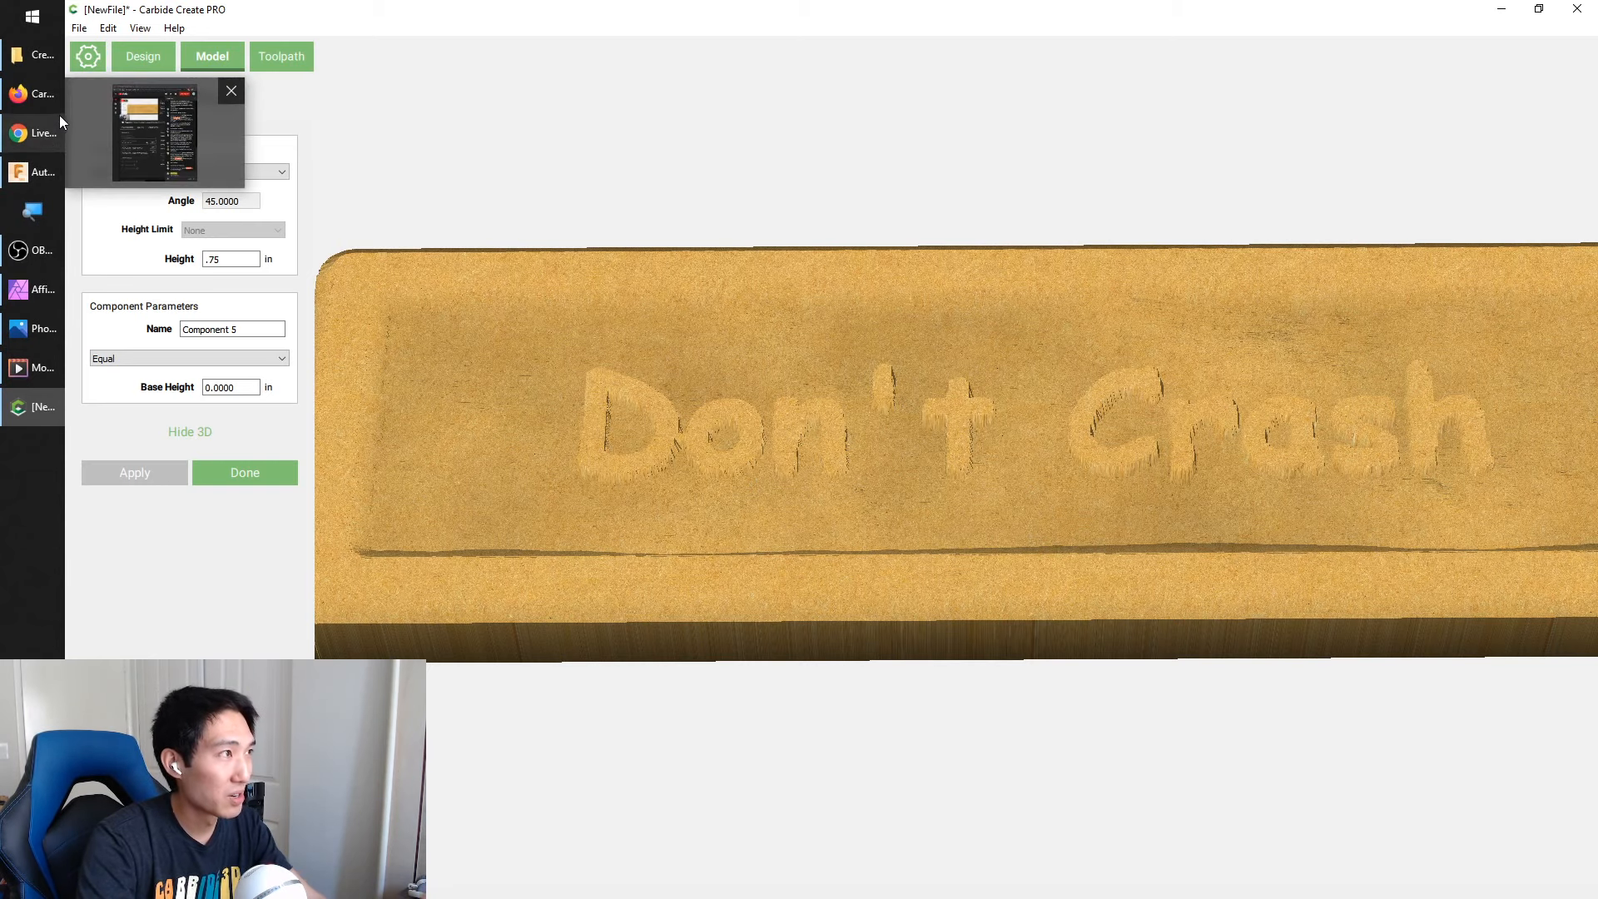
Switch to Firefox and check the Launchpad page's address and the water height map image results
mouse_move(60, 113)
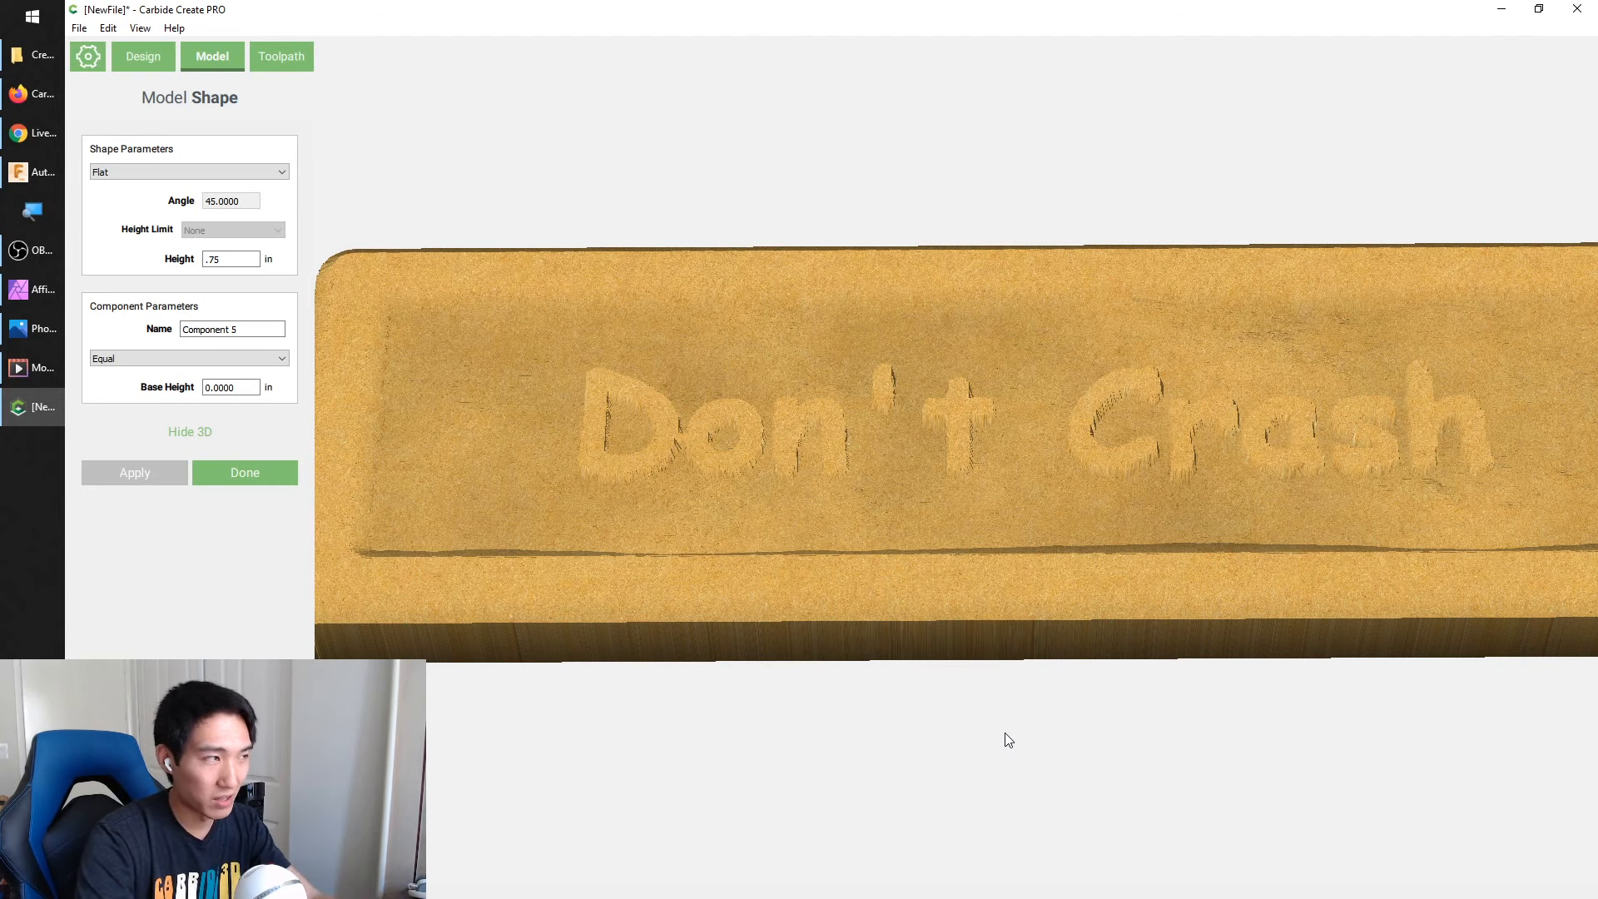
left_click(12, 95)
left_click(406, 45)
left_click_drag(406, 46, 408, 53)
left_click(388, 153)
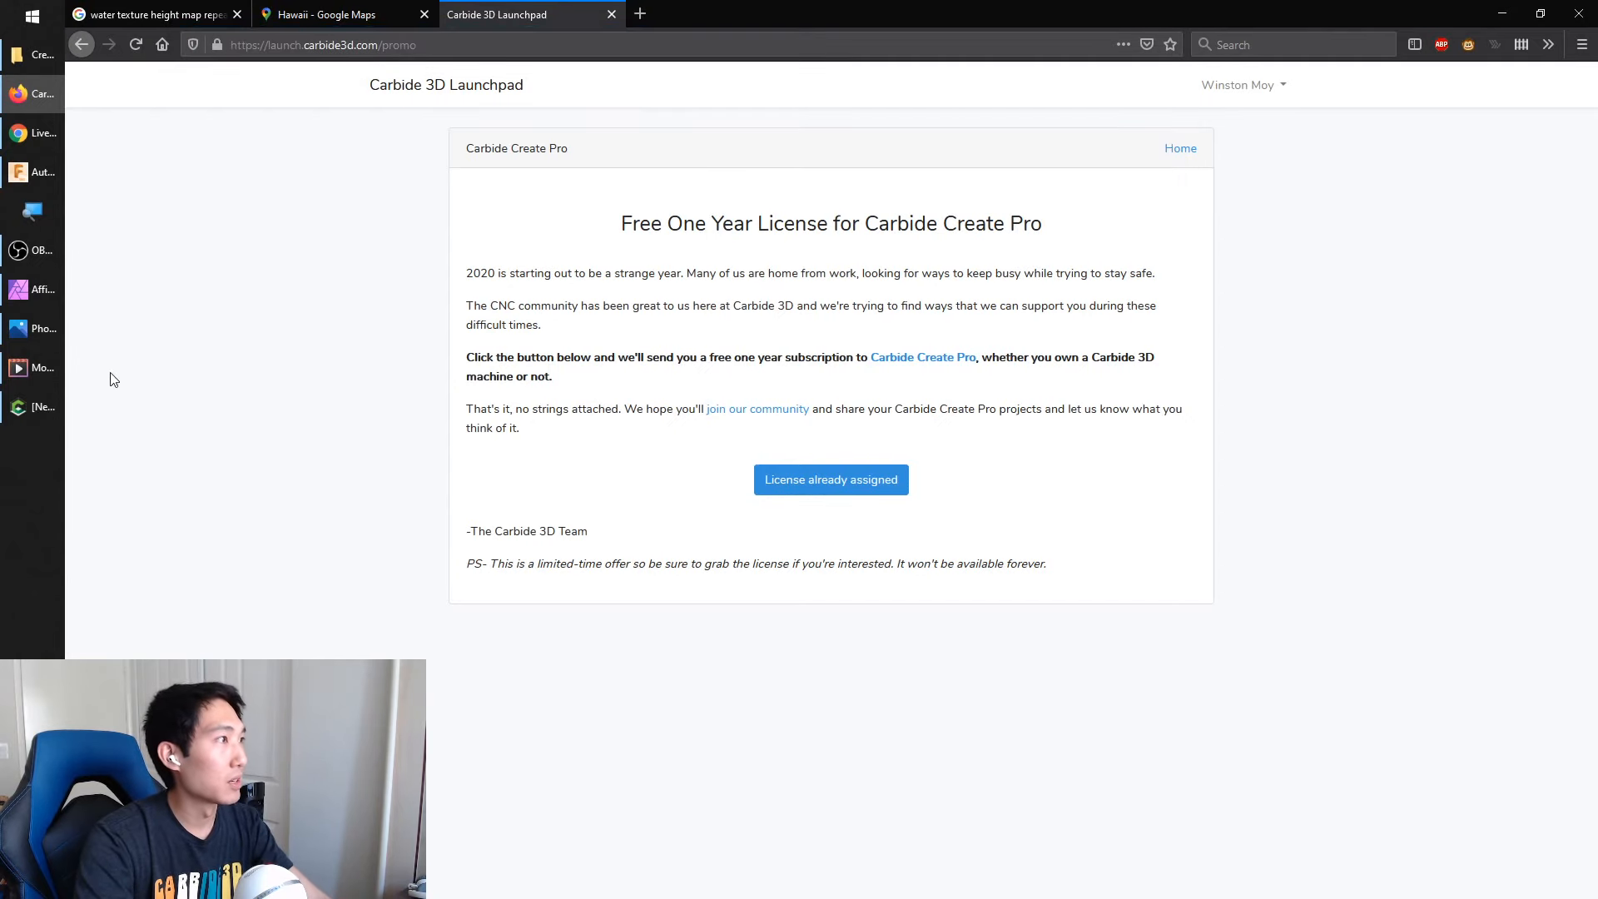
left_click(180, 15)
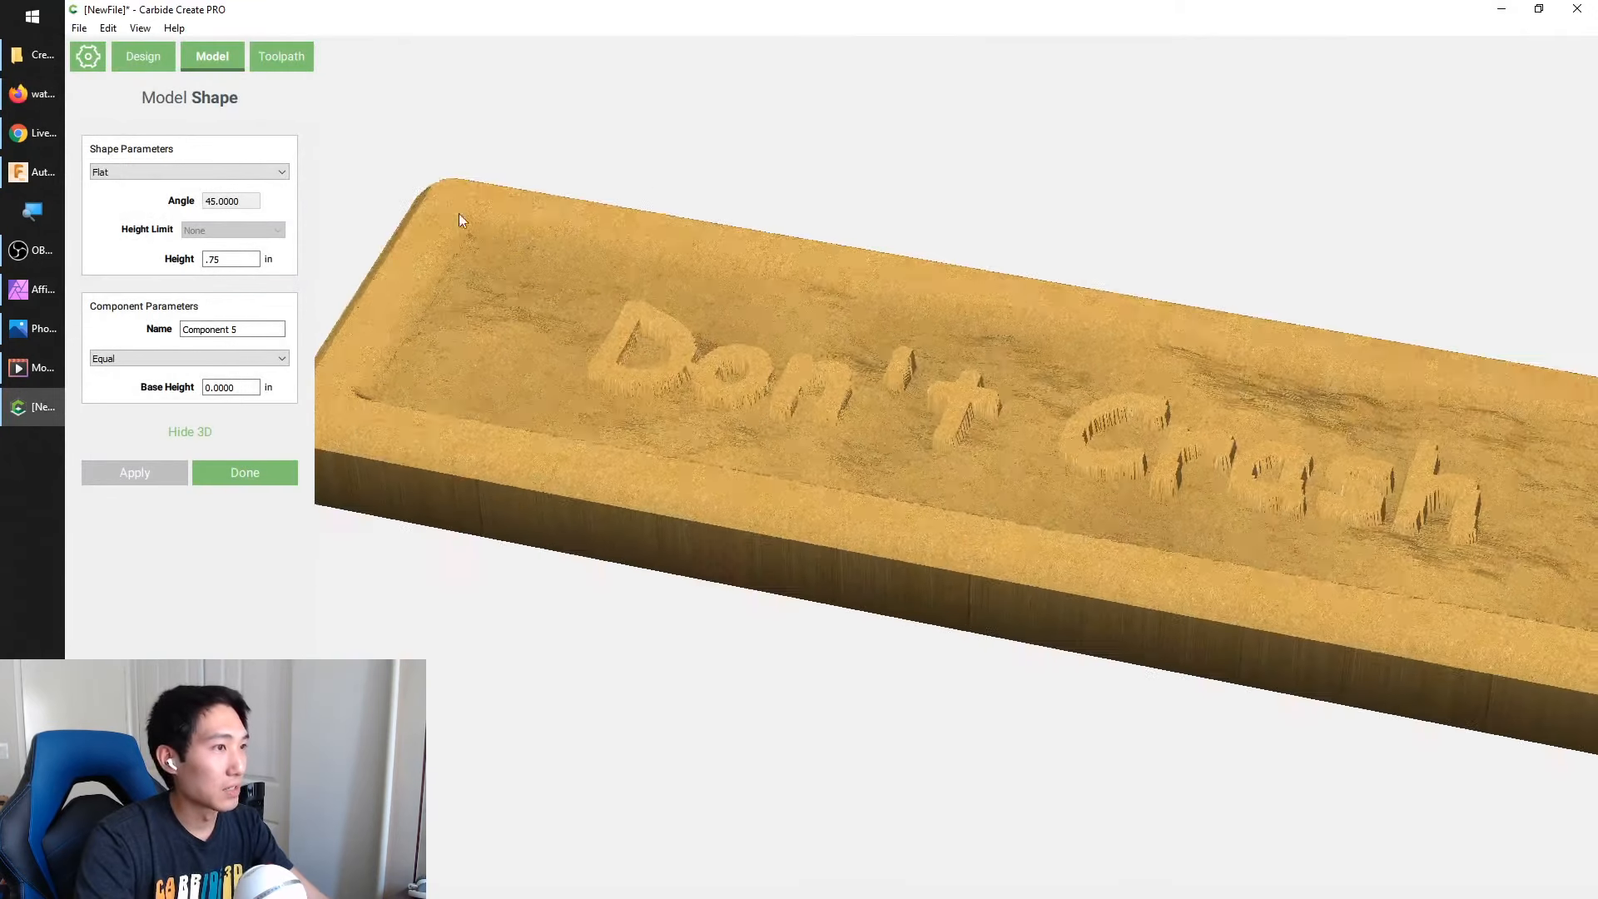
Return to Carbide Create, finish the "Don't Crash" text component and switch to toolpath creation
scroll(461, 394, "down", 4)
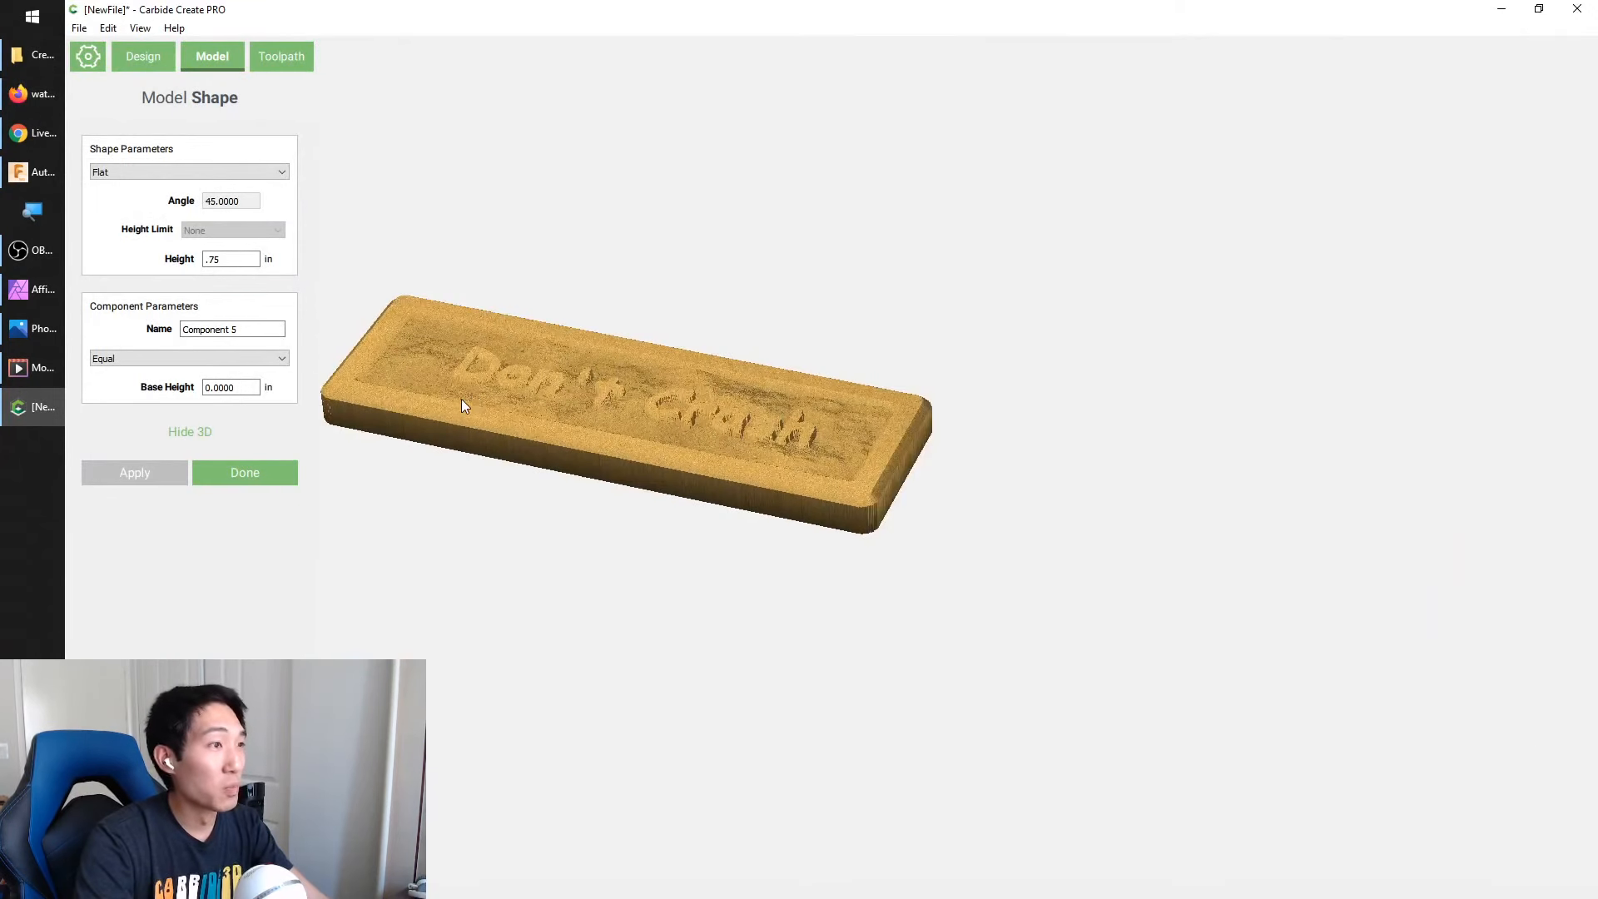
scroll(362, 366, "up", 2)
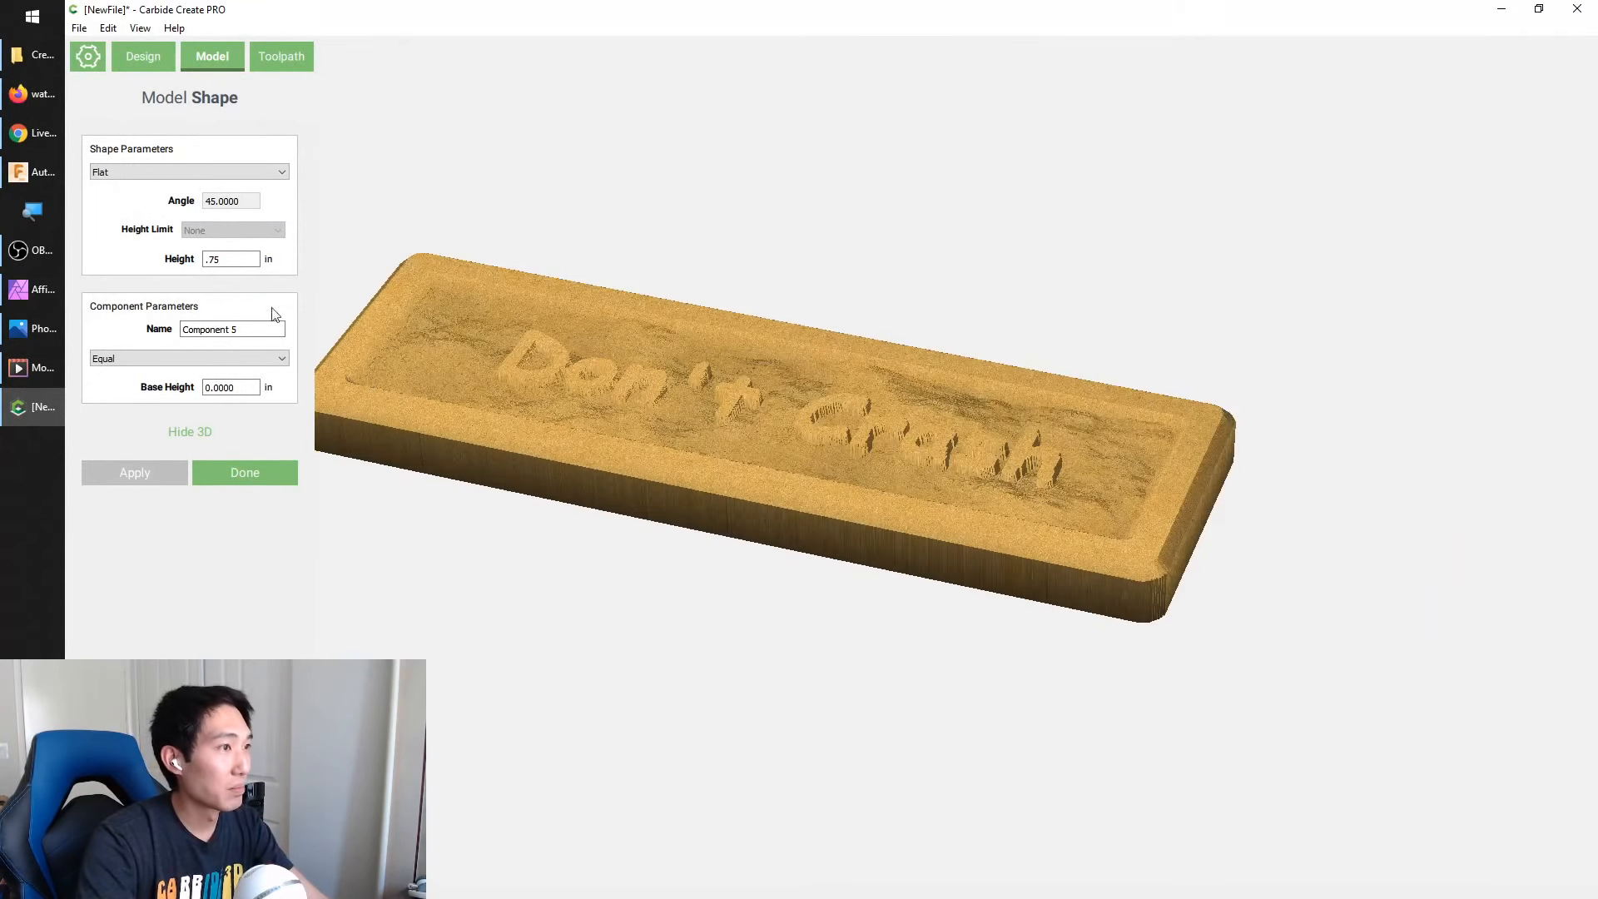
left_click(247, 474)
left_click(283, 60)
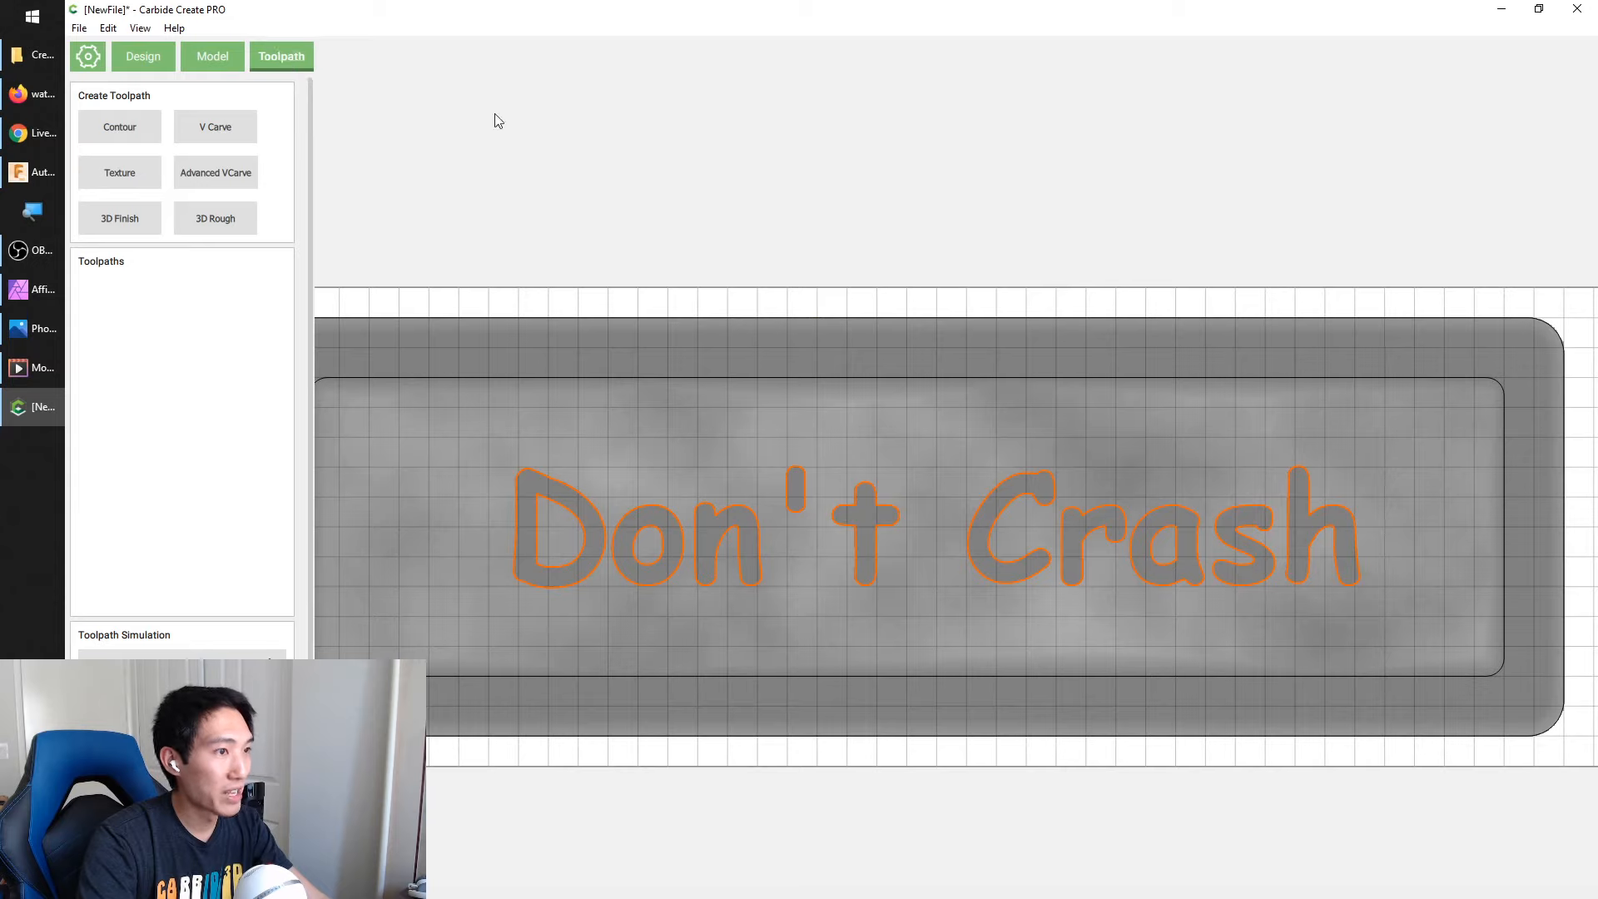
scroll(1365, 428, "down", 2)
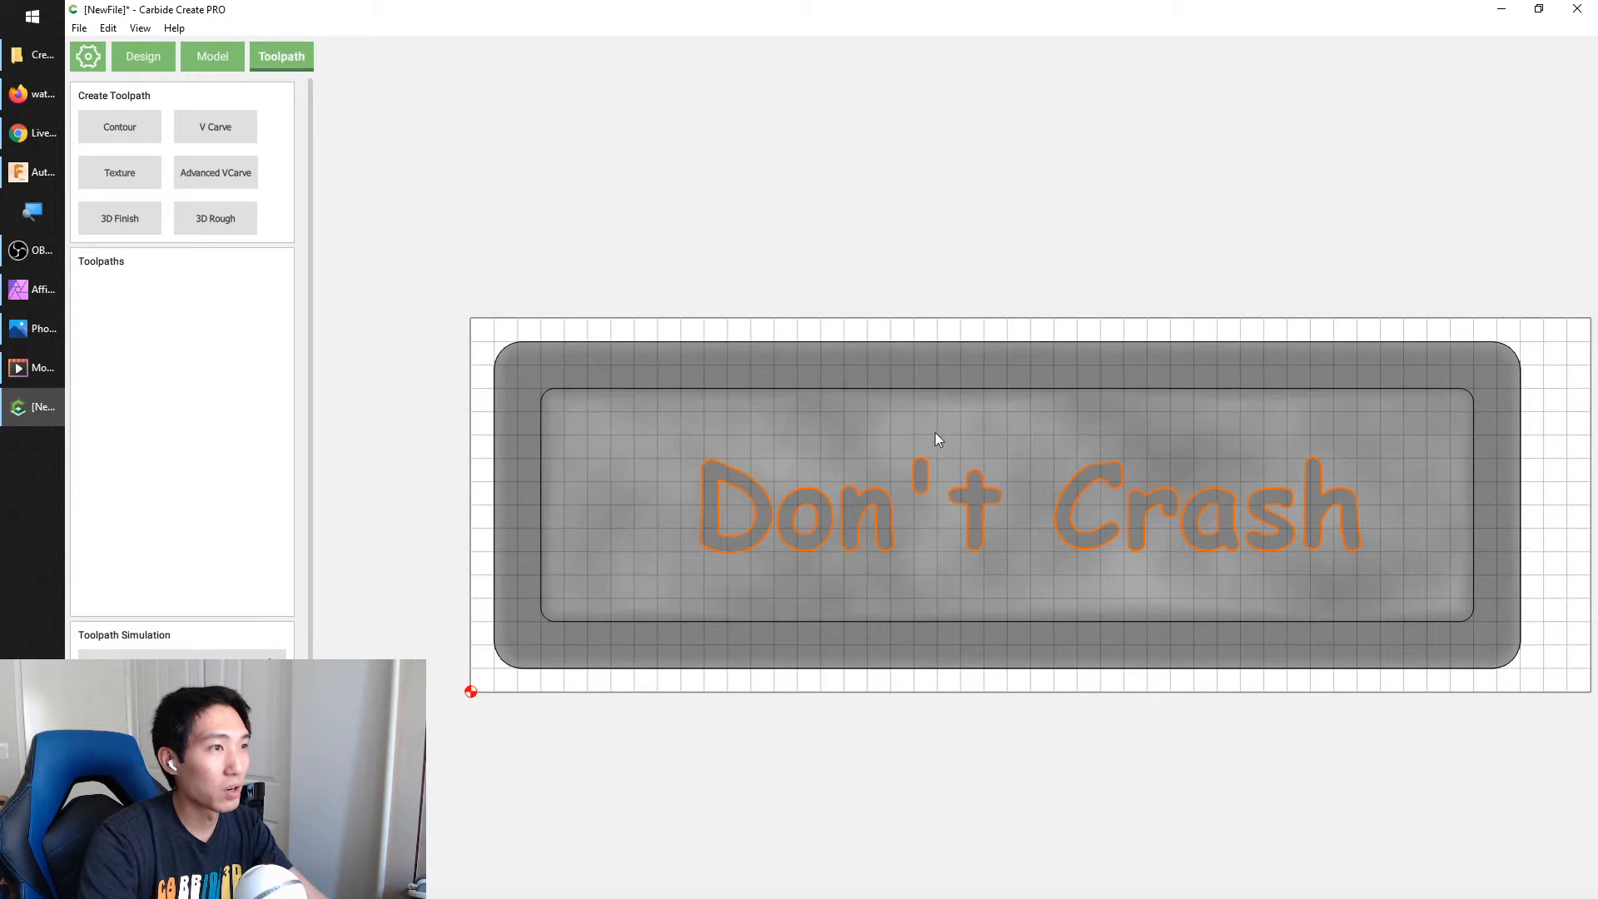
left_click(582, 387)
left_click(592, 344)
left_click(593, 388)
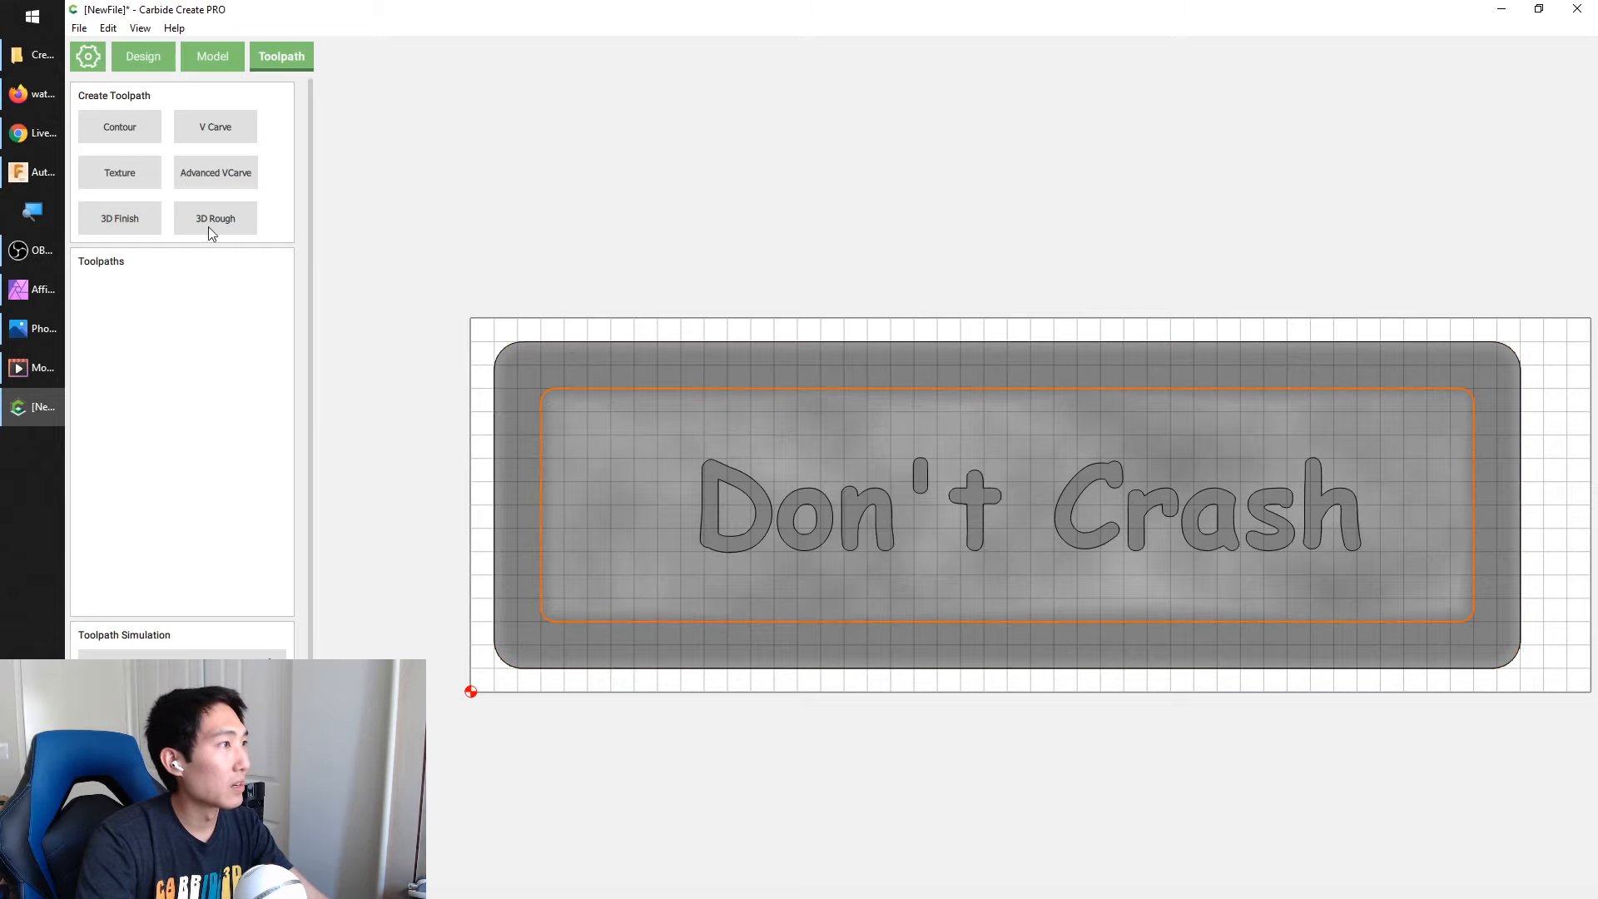
left_click(416, 255)
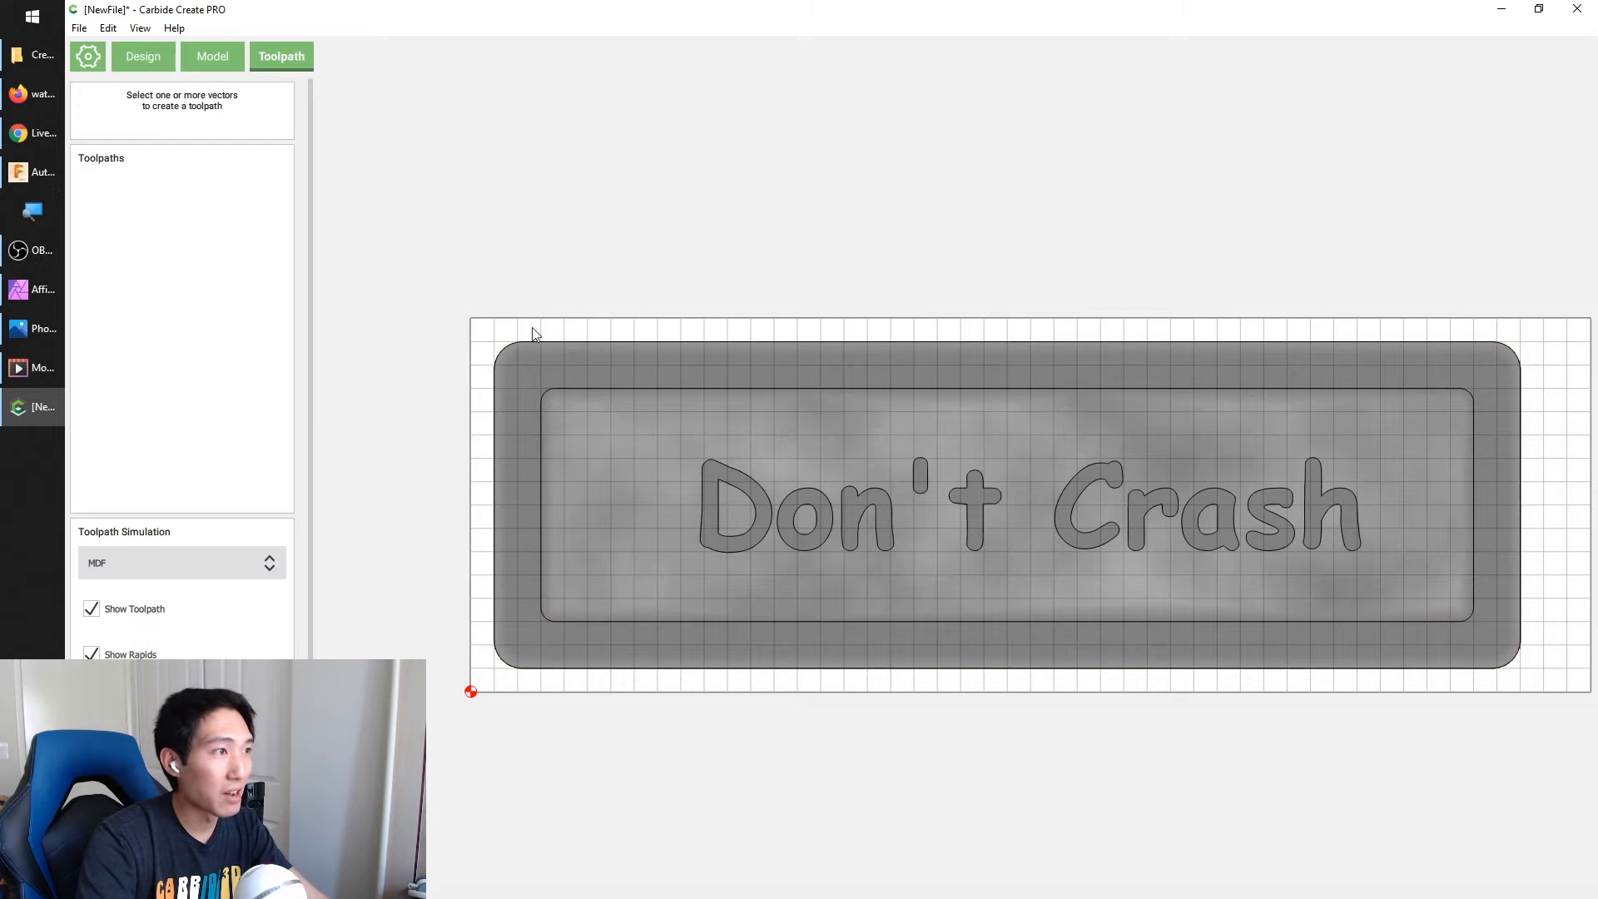
Examine the 3D model of the sign from low angles and from underneath, checking its sides and angled edge
left_click(212, 56)
left_click(182, 541)
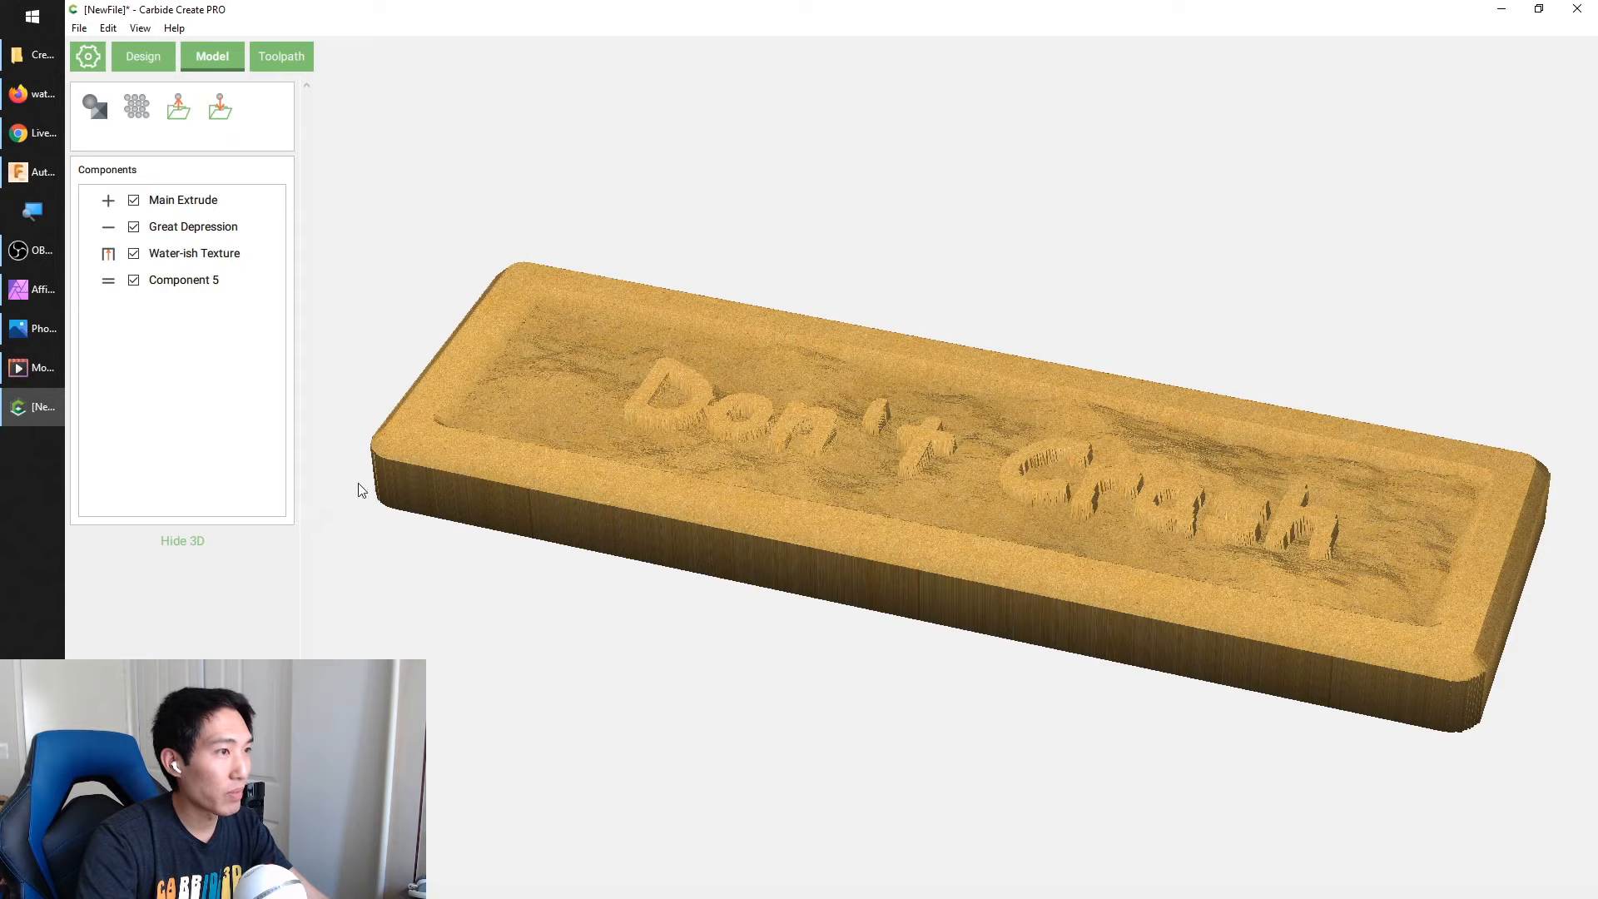
left_click_drag(598, 411, 1131, 509)
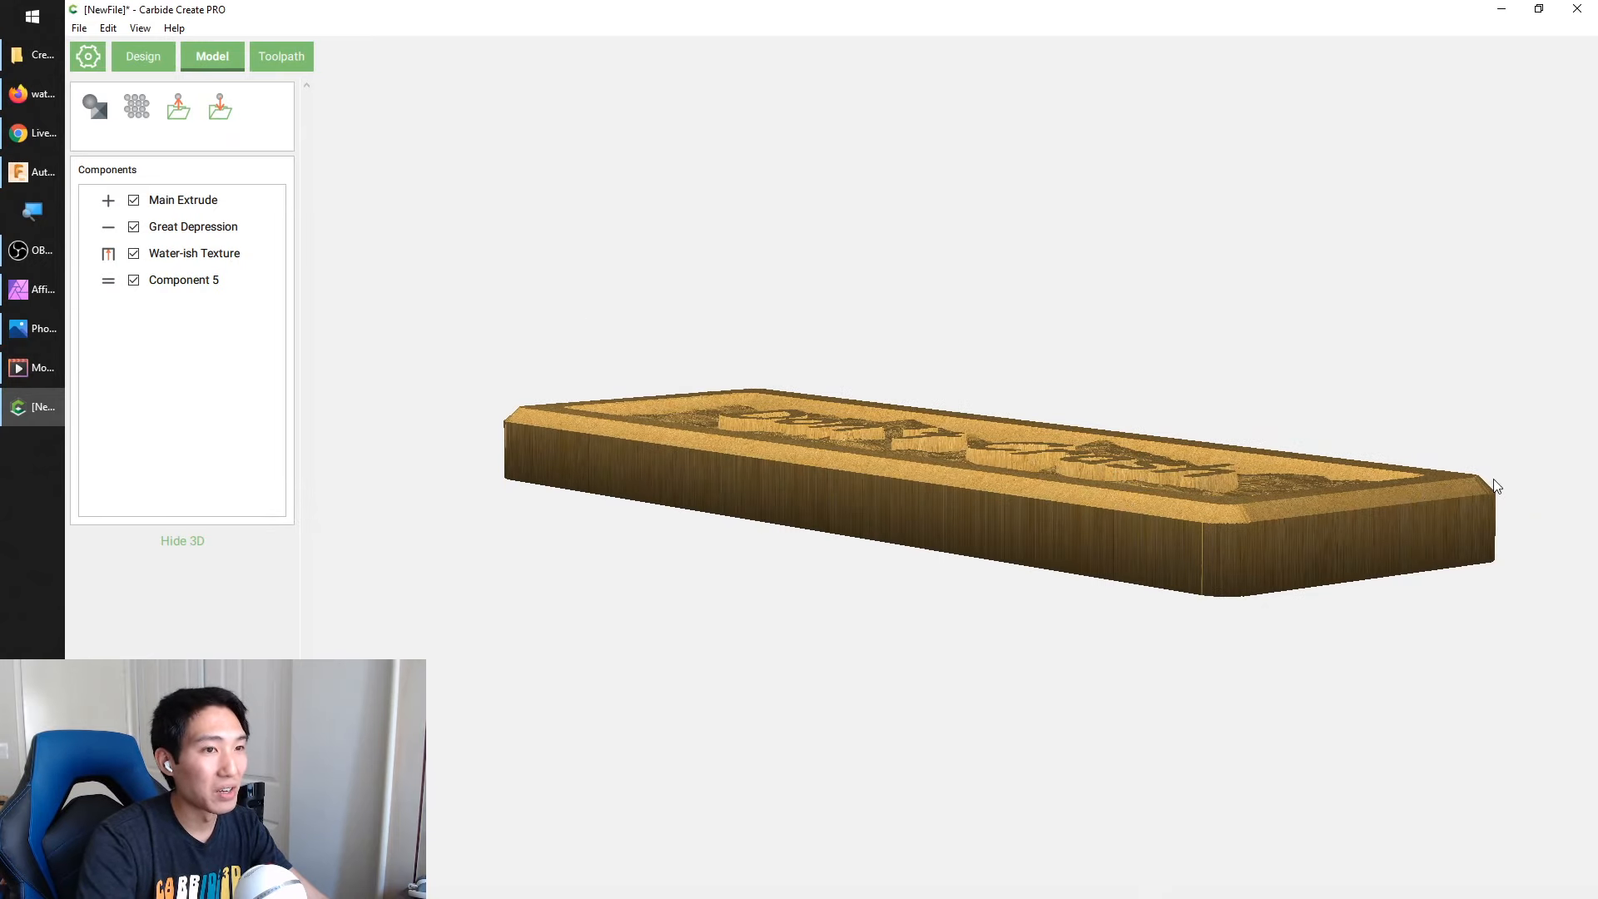
left_click_drag(747, 473, 903, 743)
left_click_drag(620, 416, 1439, 463)
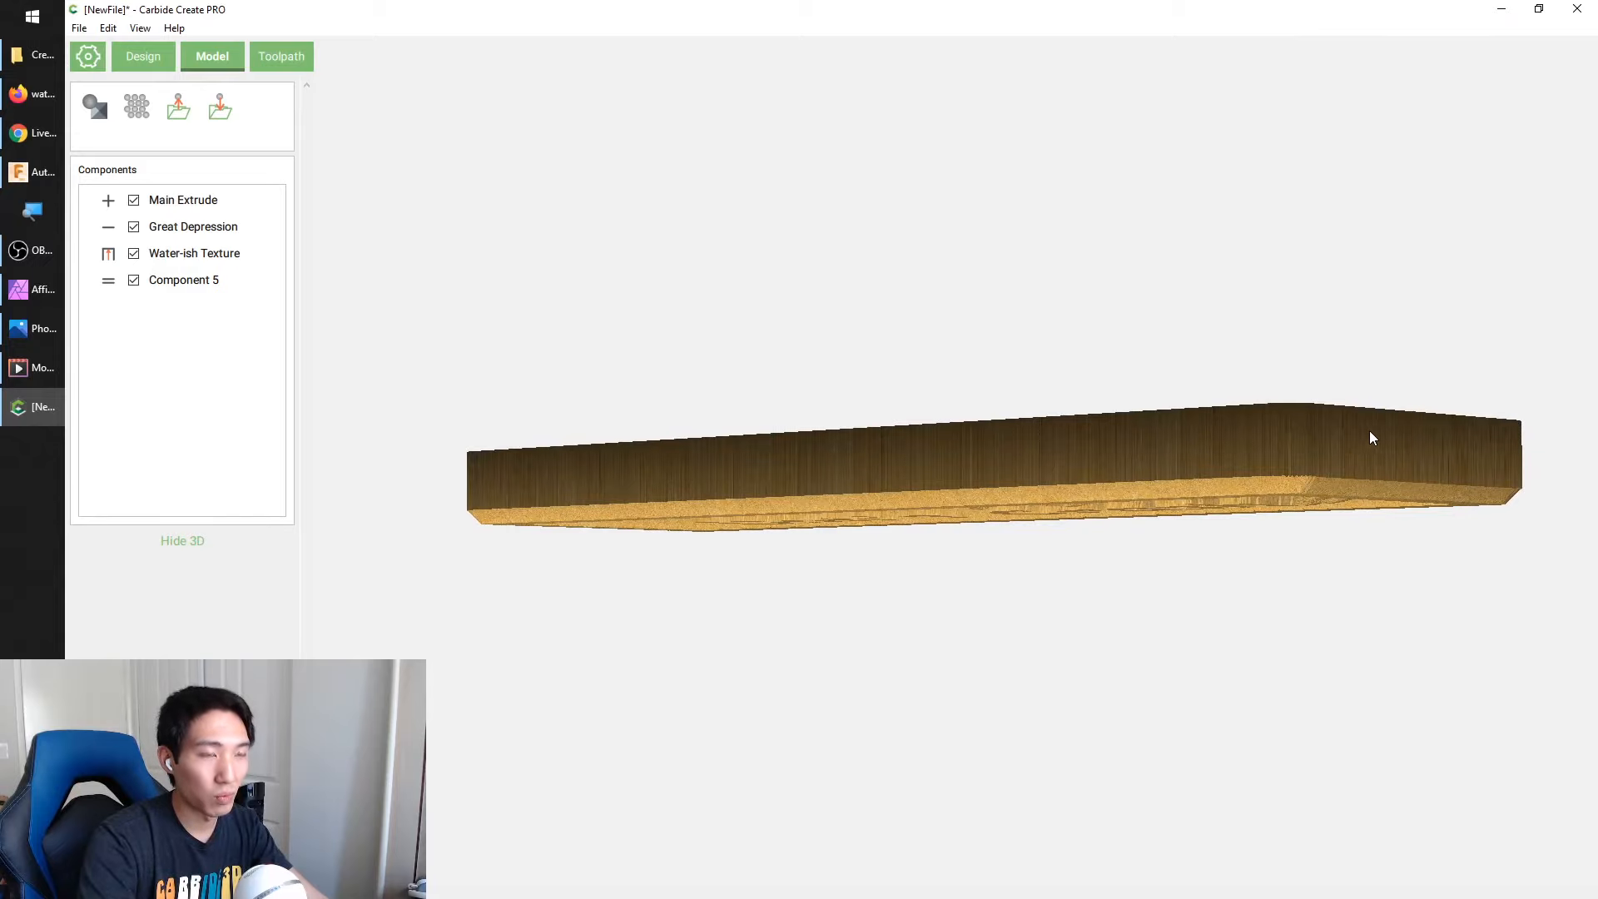
left_click_drag(1398, 447, 1487, 495)
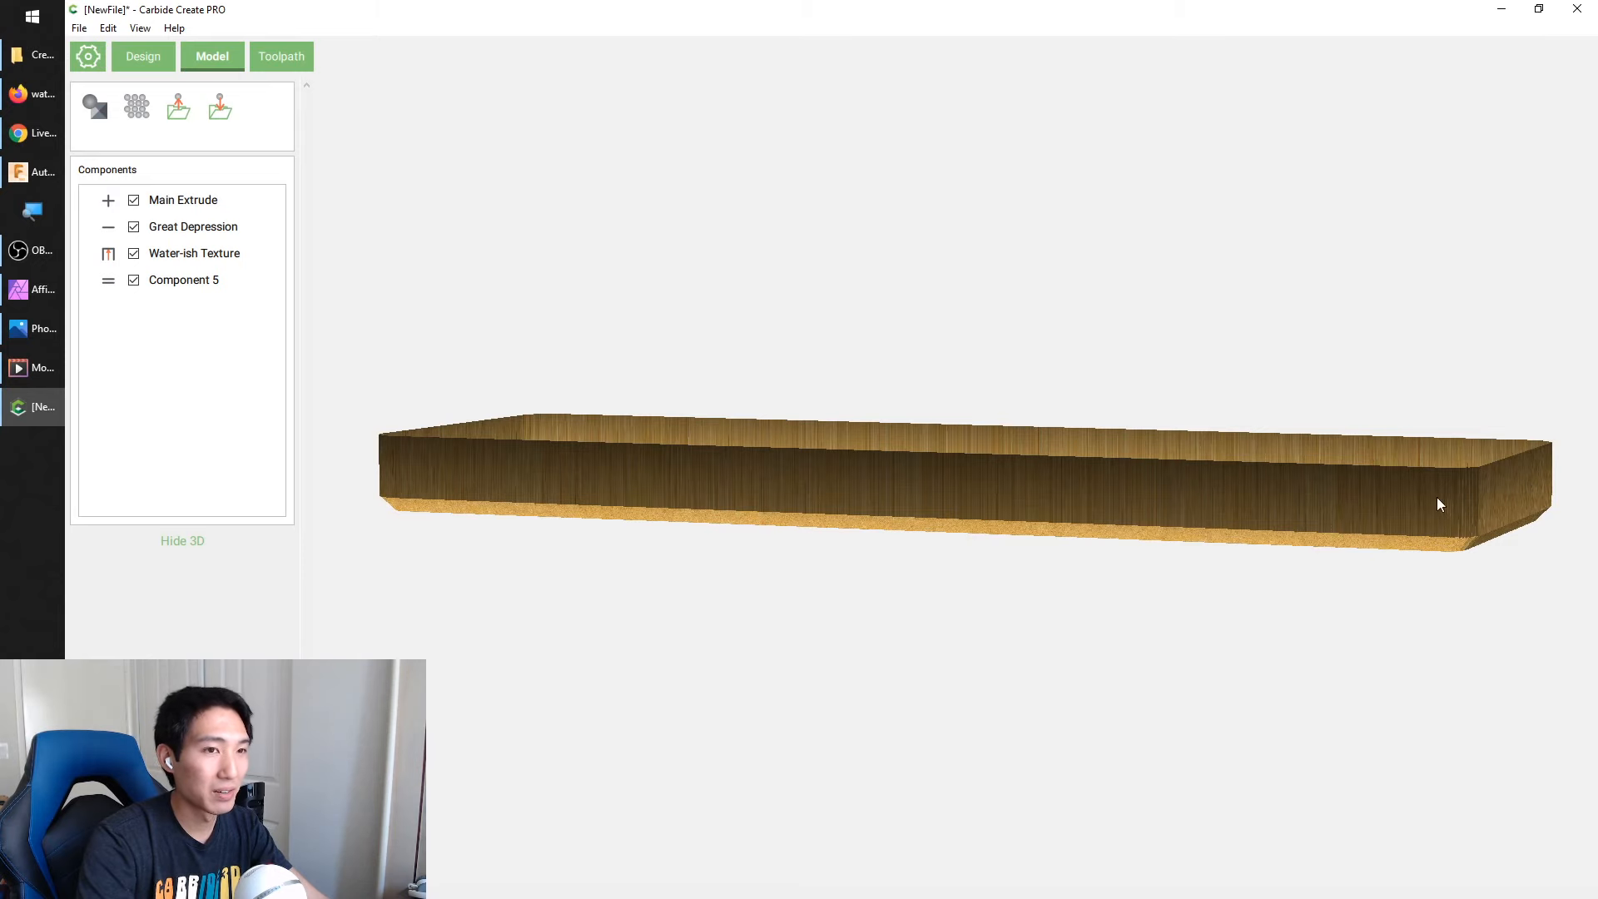
left_click_drag(517, 446, 266, 86)
Start a 3D Rough toolpath on the recess outline and assign the #251 End Mill (1/4") from the Shapeoko hardwood library
left_click(276, 55)
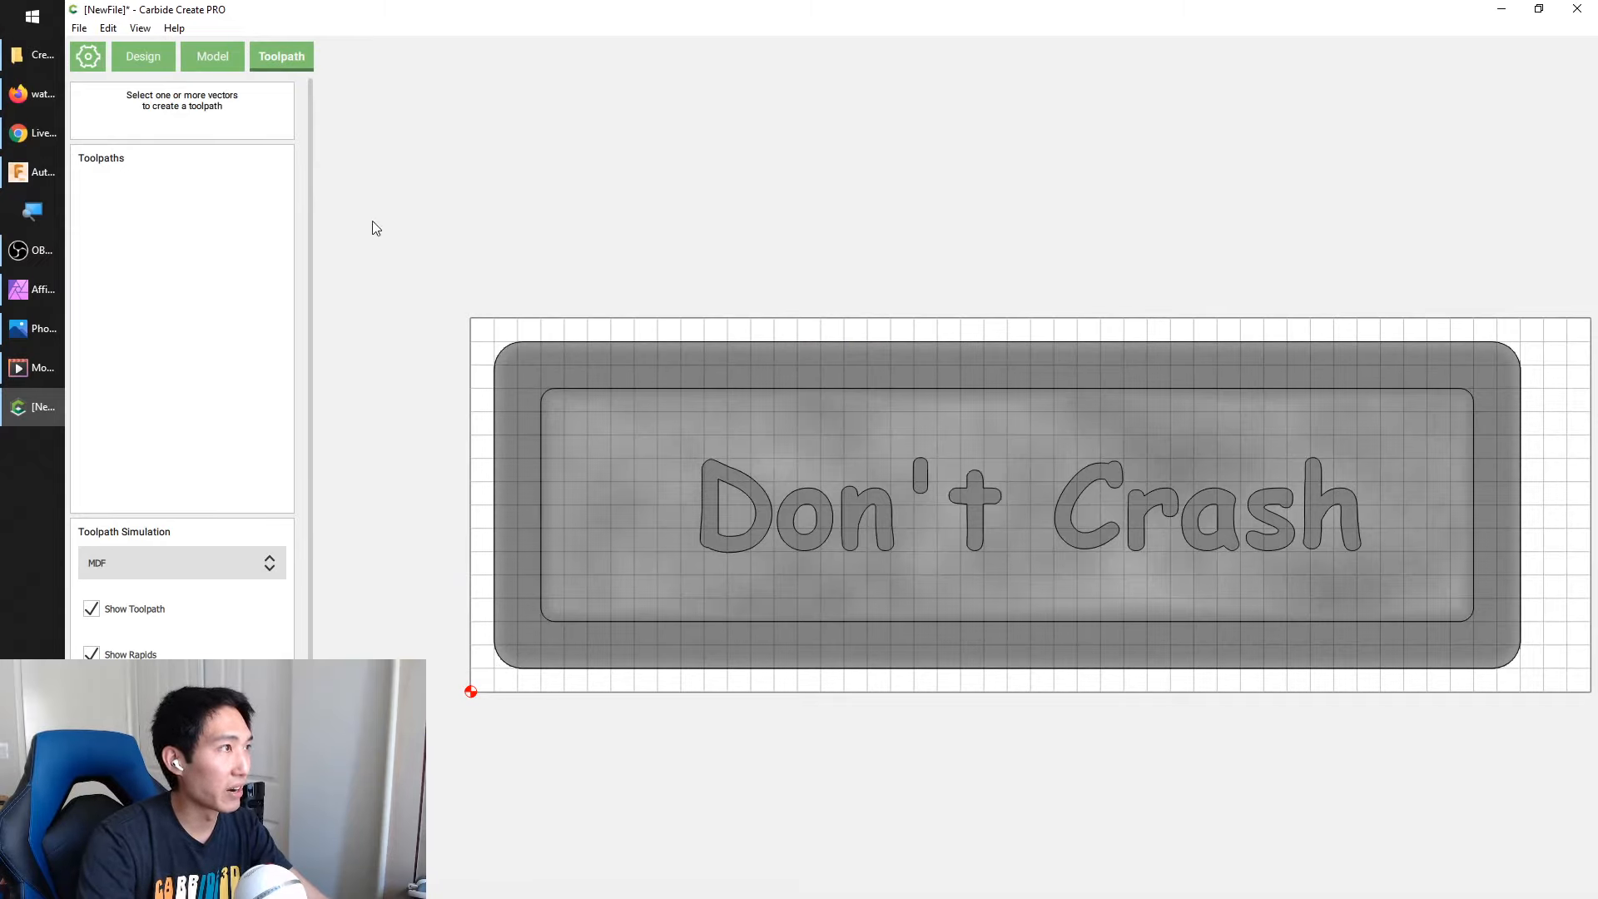
left_click(583, 385)
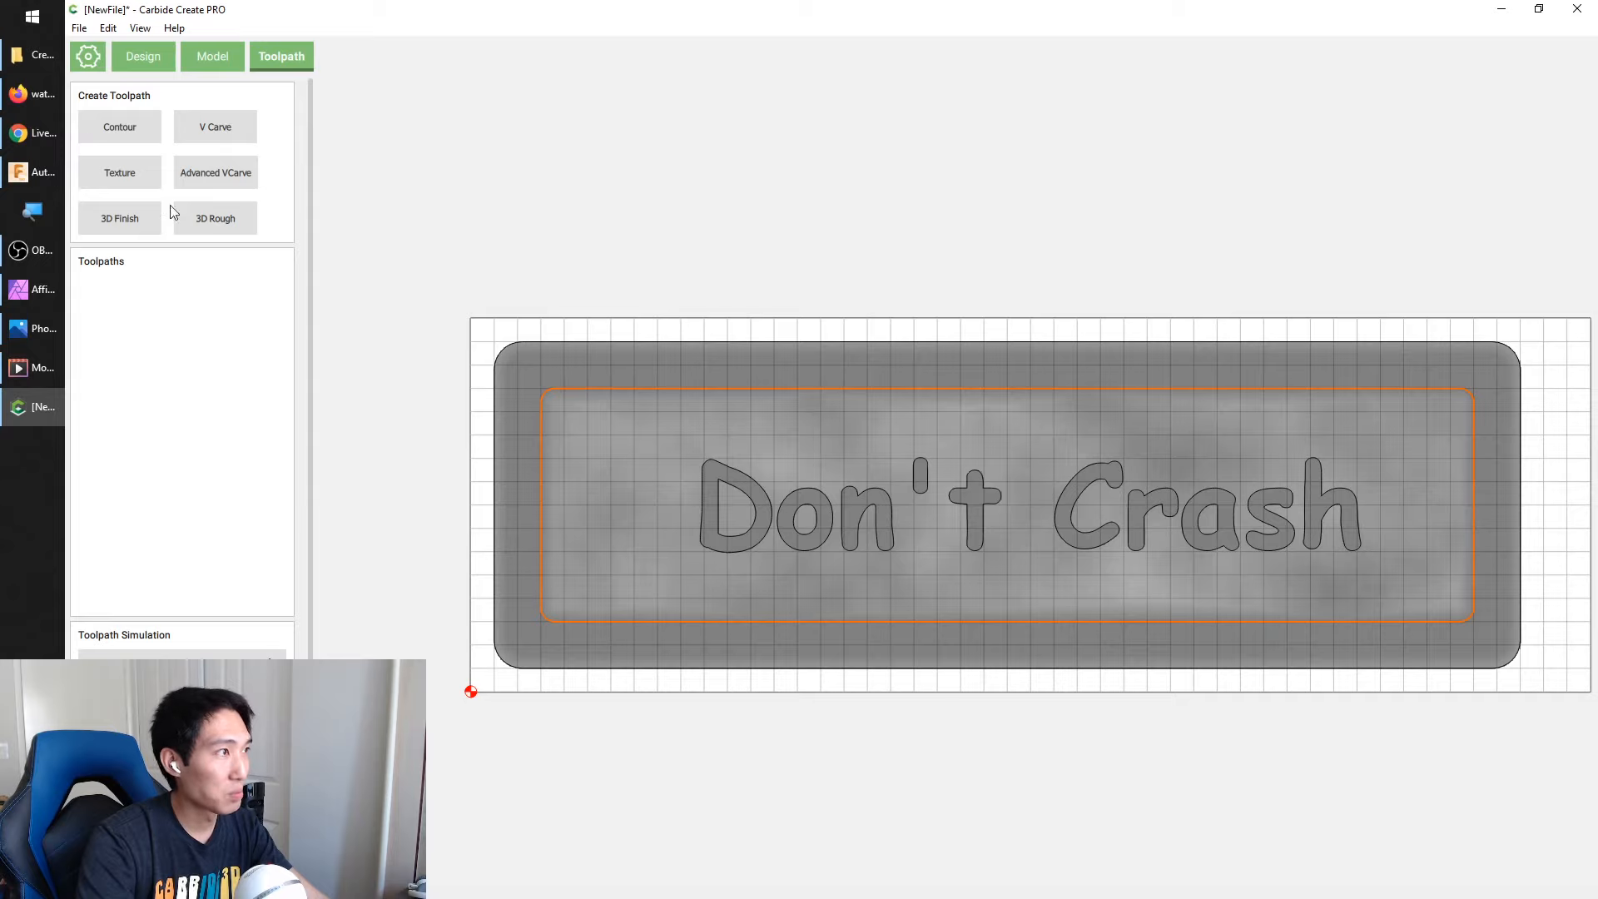
left_click(218, 220)
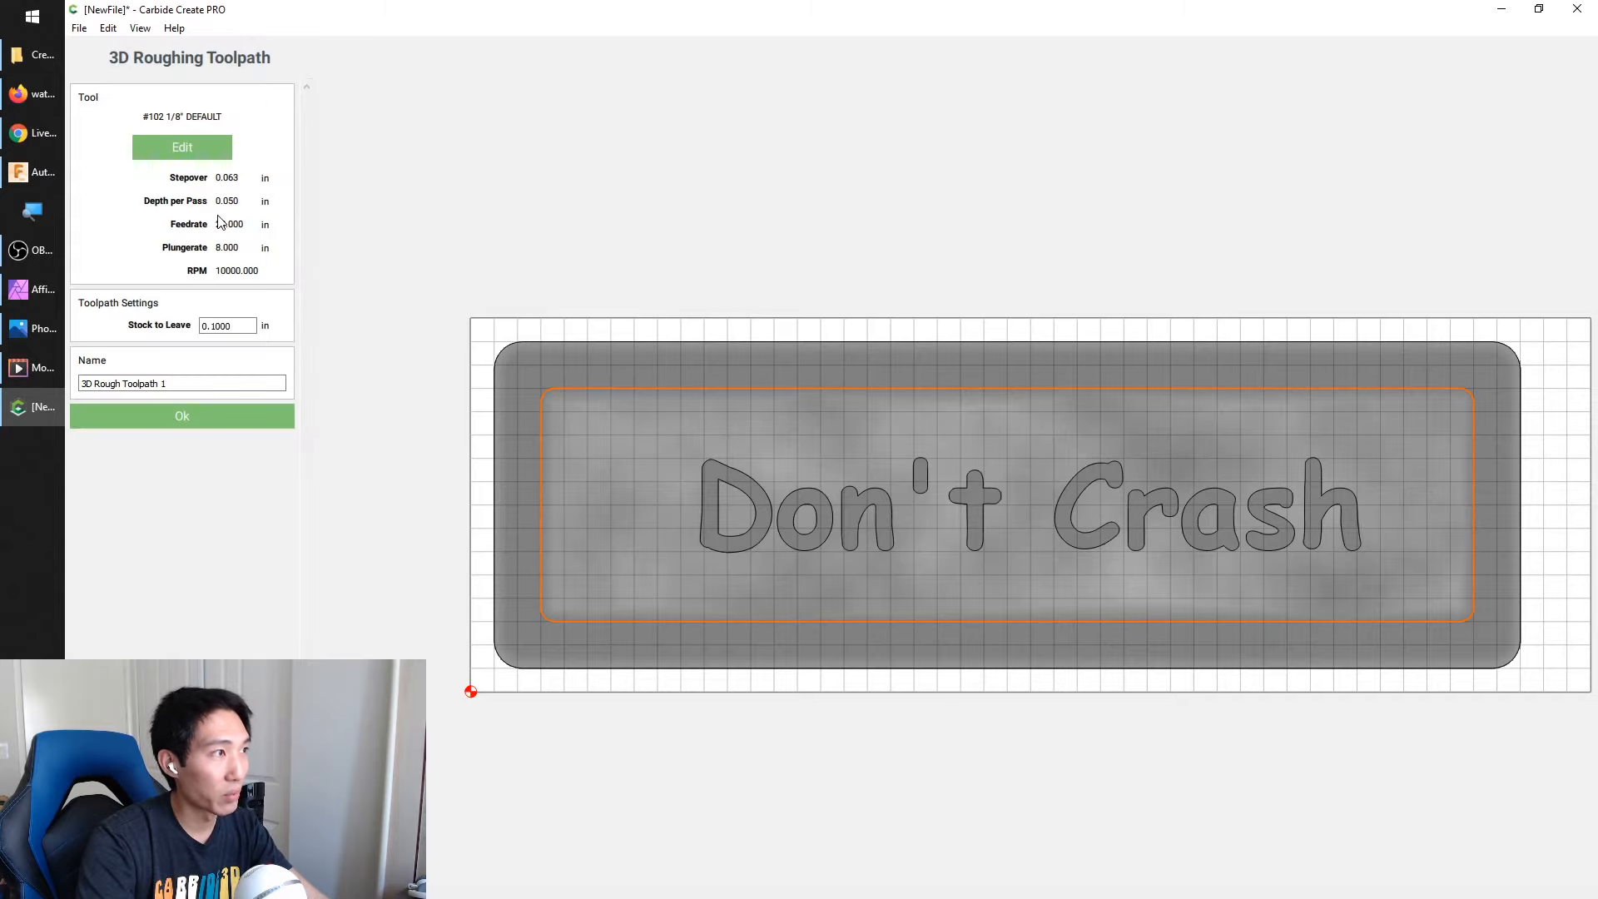
left_click(193, 148)
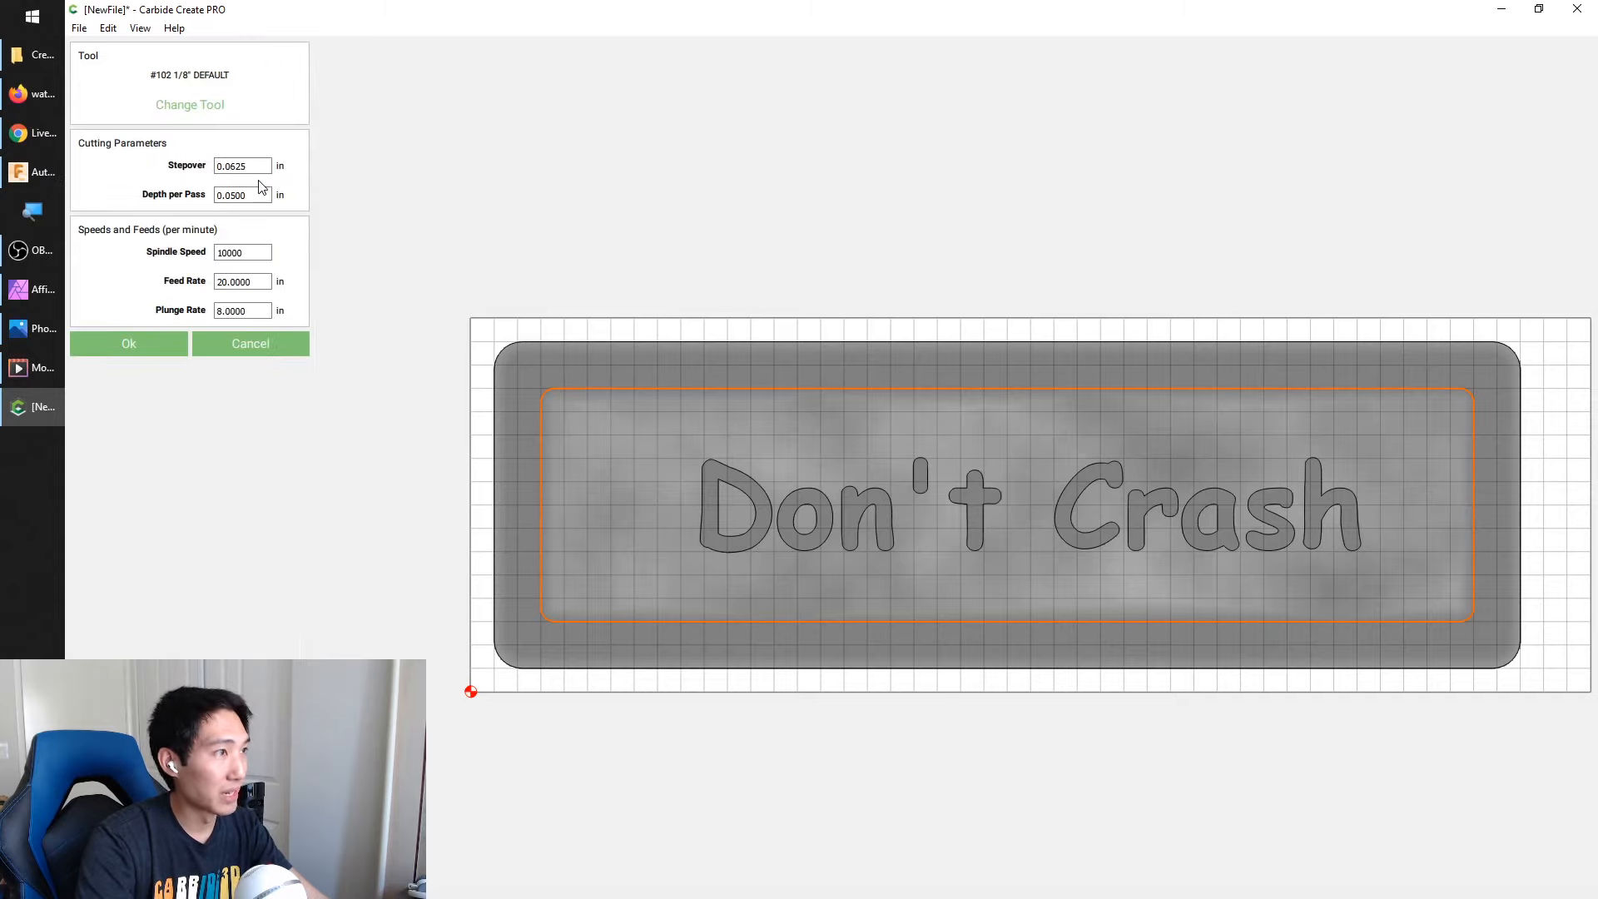
left_click(206, 109)
left_click(473, 257)
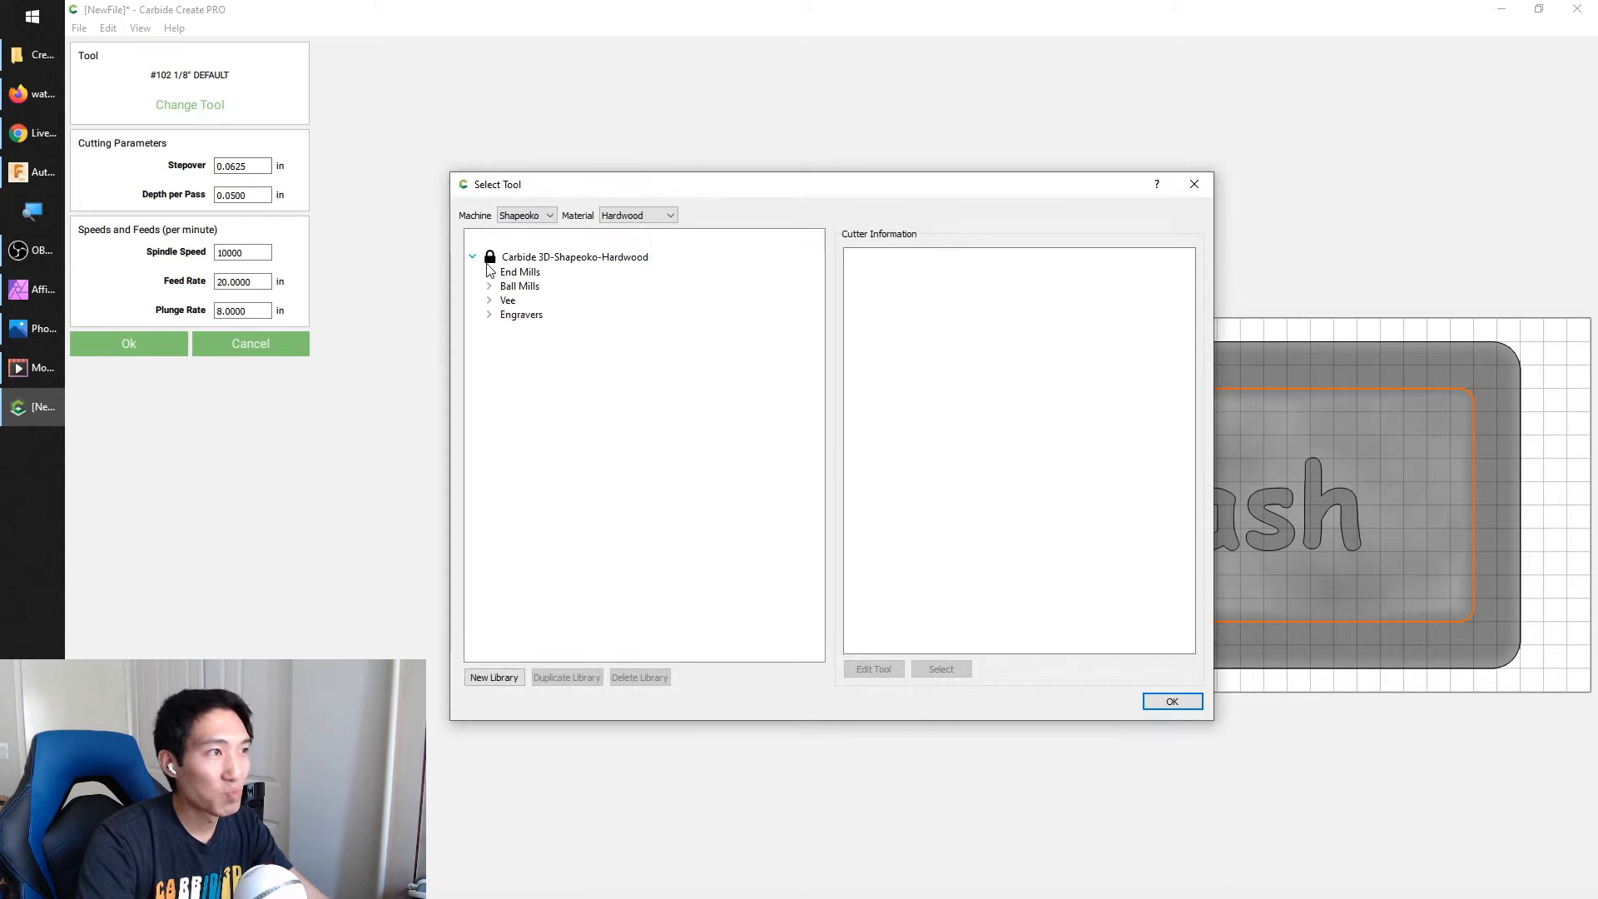
left_click(489, 273)
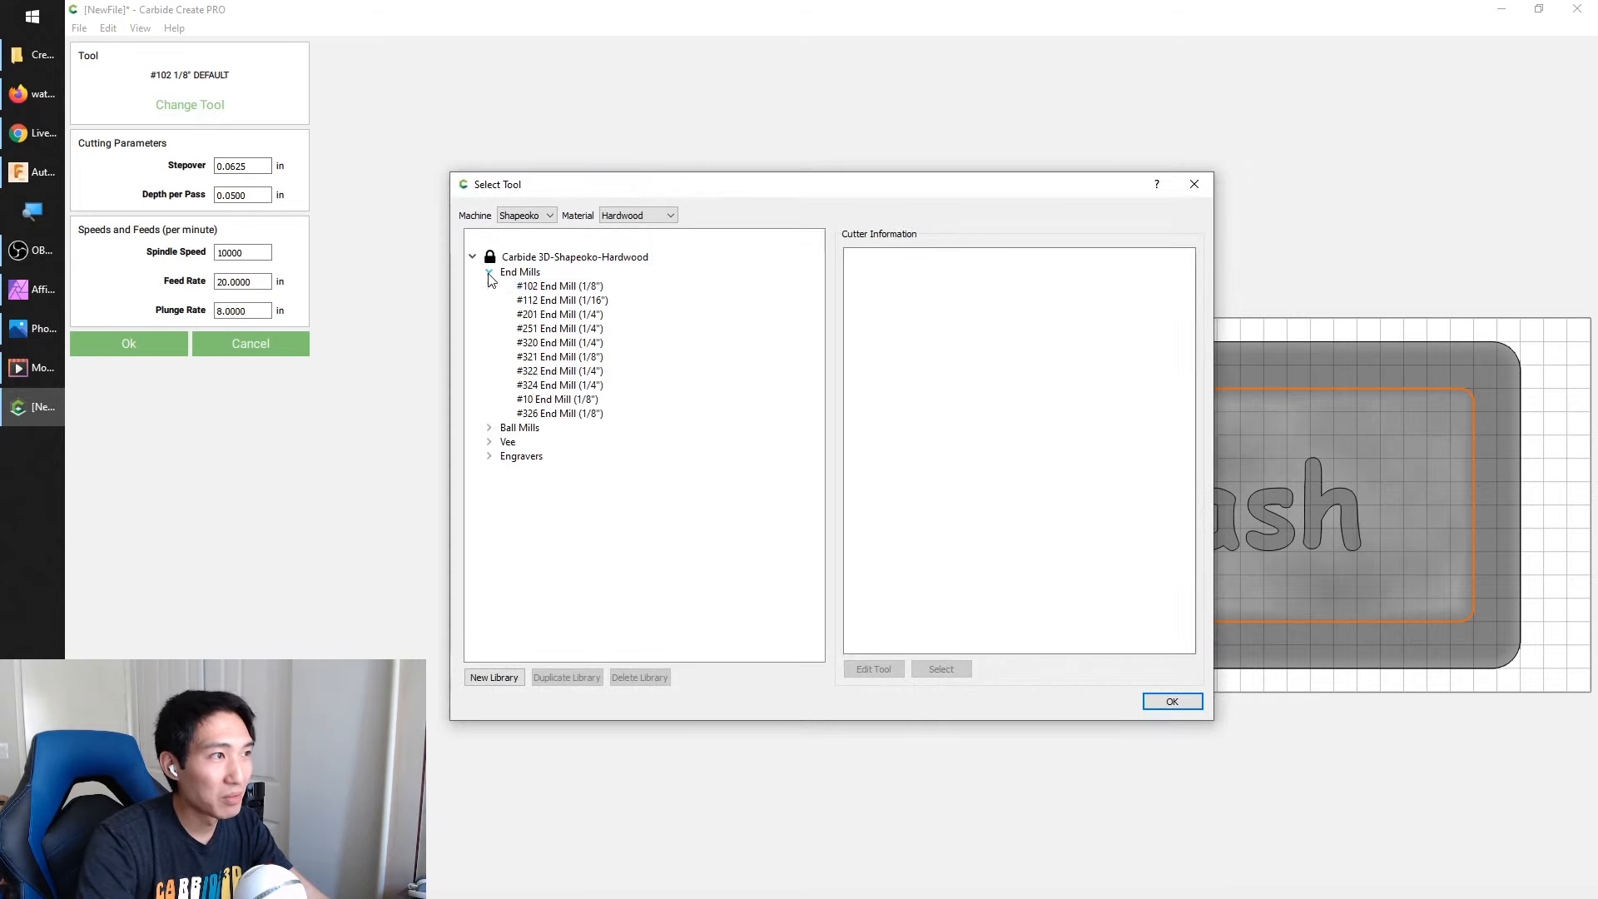
left_click(566, 320)
left_click(585, 332)
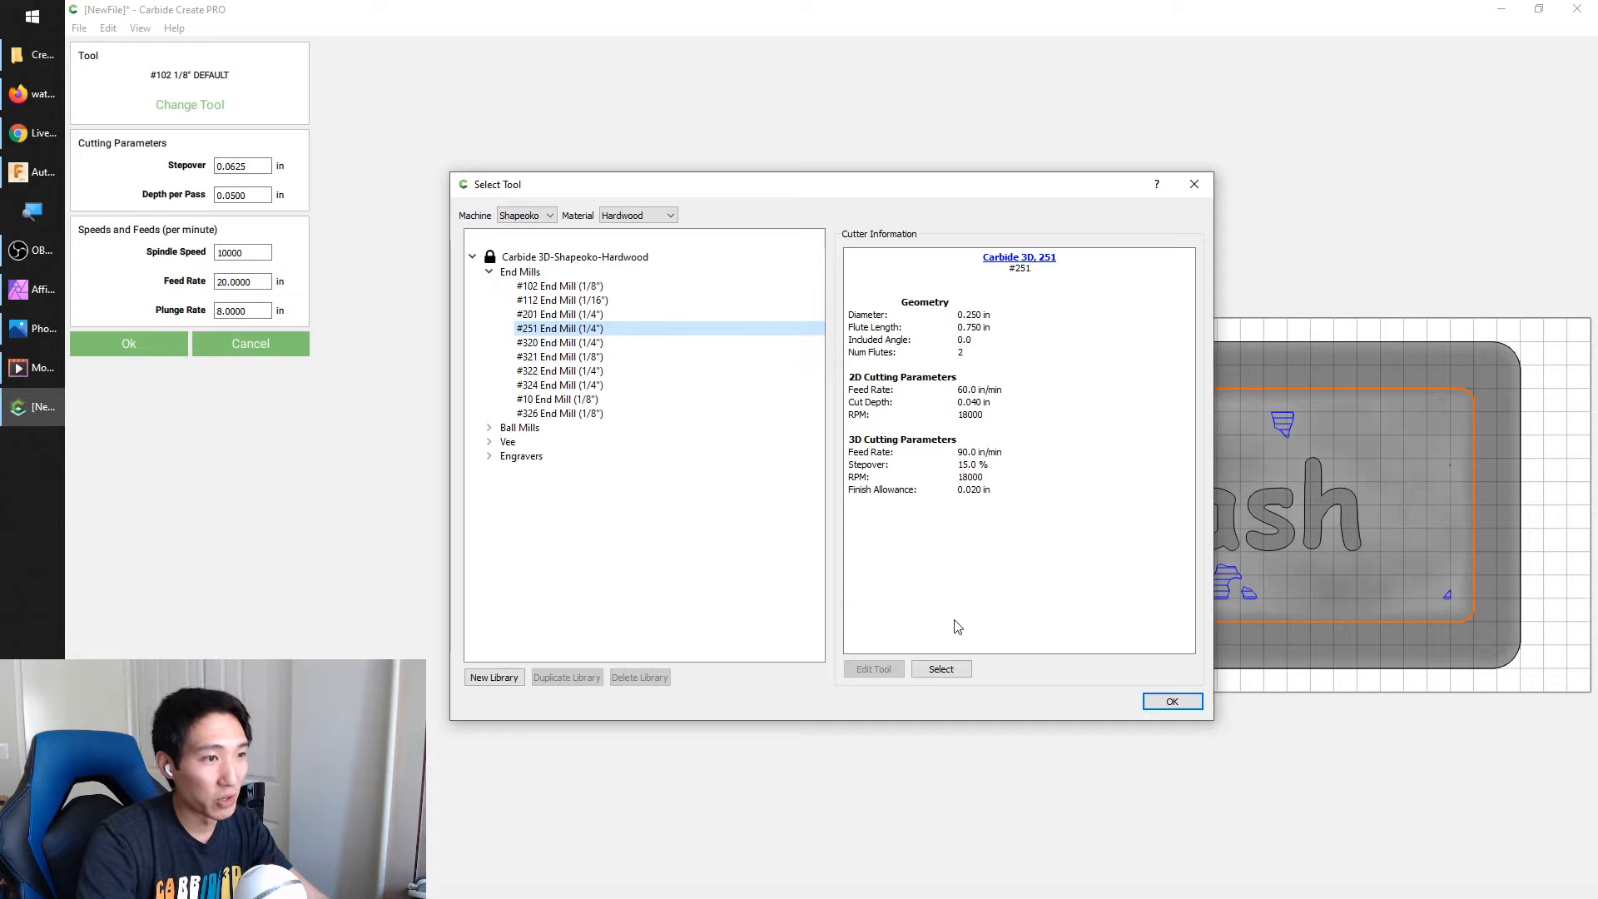
left_click(941, 669)
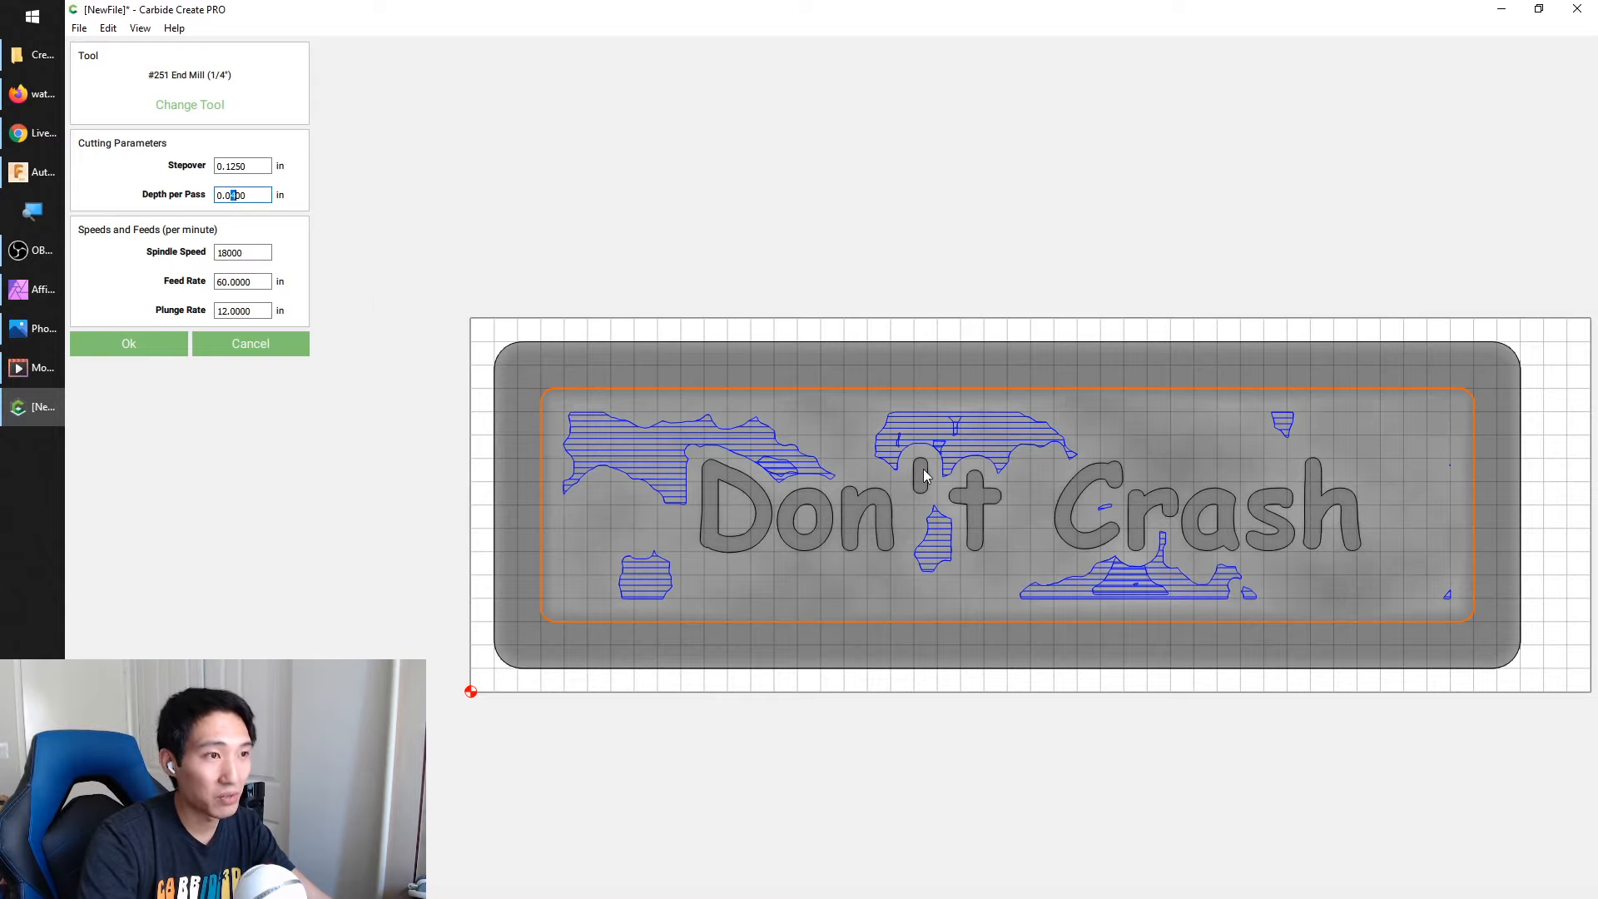
Set the roughing tool's depth per pass to 0.0200 in and create the 3D roughing toolpath
type("2")
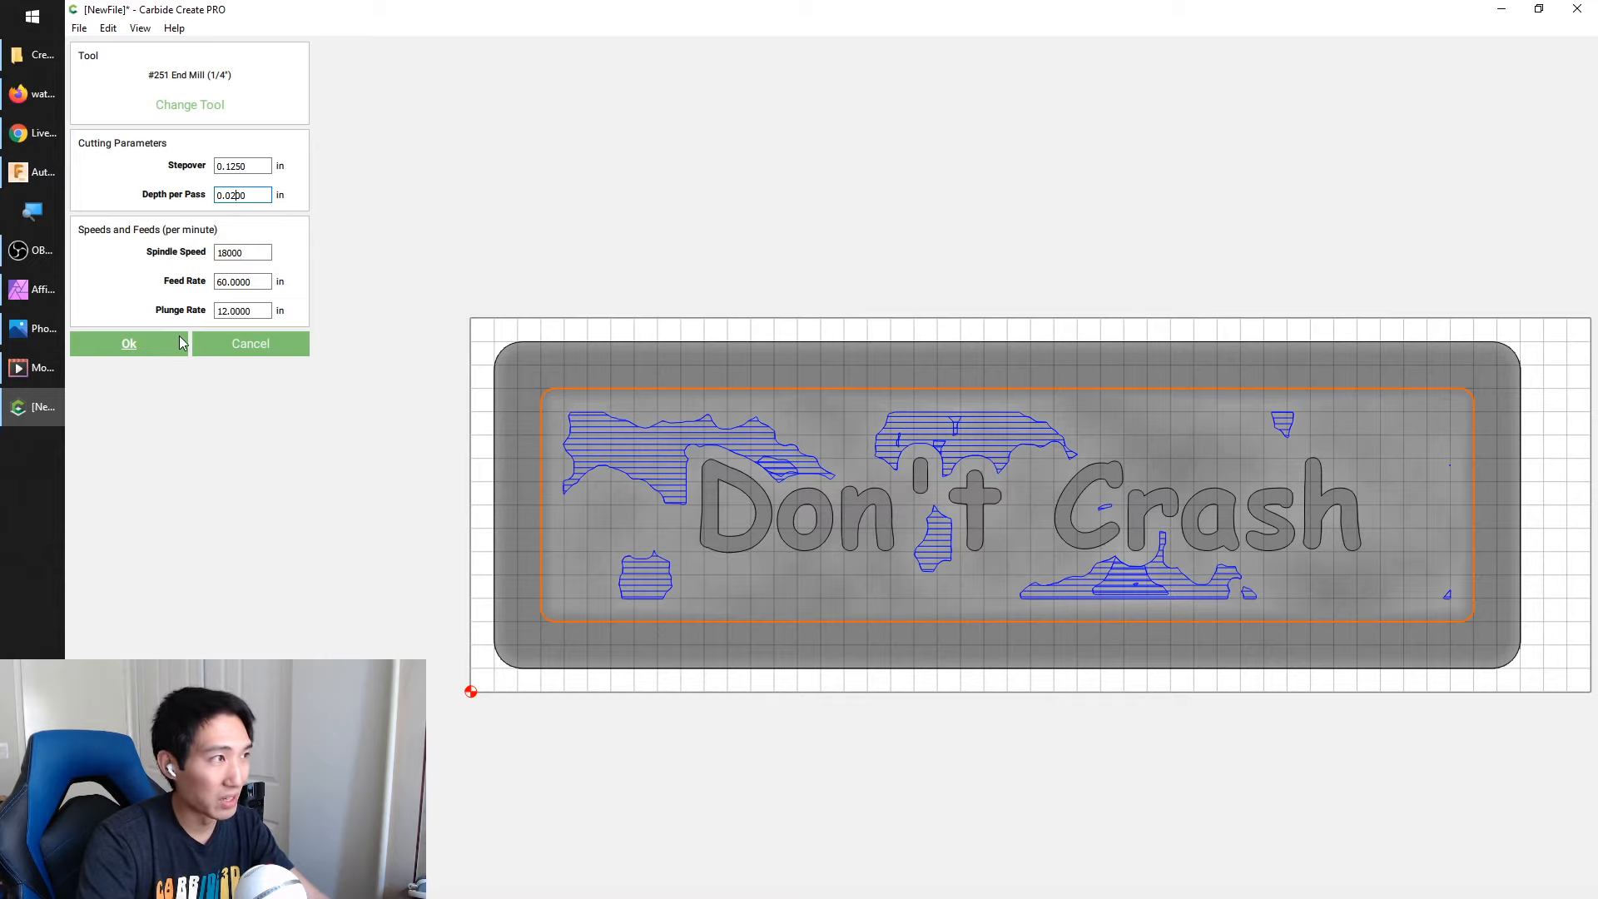
left_click(137, 342)
left_click(185, 417)
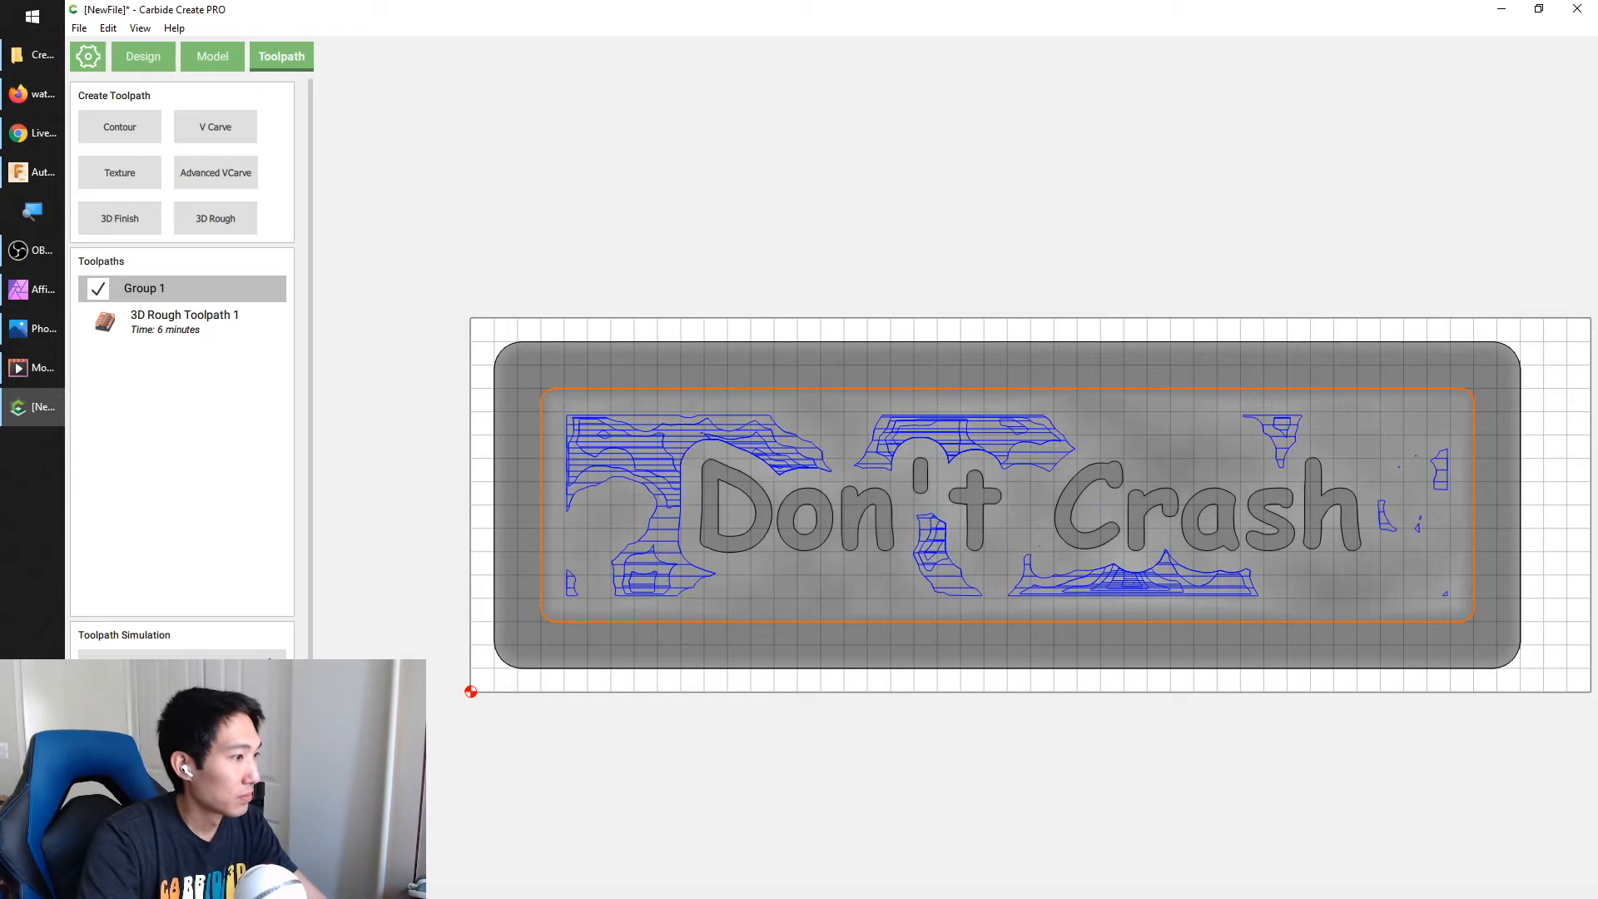
Simulate the roughing toolpath and examine its cuts and rapid moves on the stock from several angles
left_click(182, 665)
left_click_drag(880, 477, 1220, 276)
scroll(825, 461, "up", 5)
left_click_drag(826, 461, 1131, 268)
scroll(1119, 274, "down", 2)
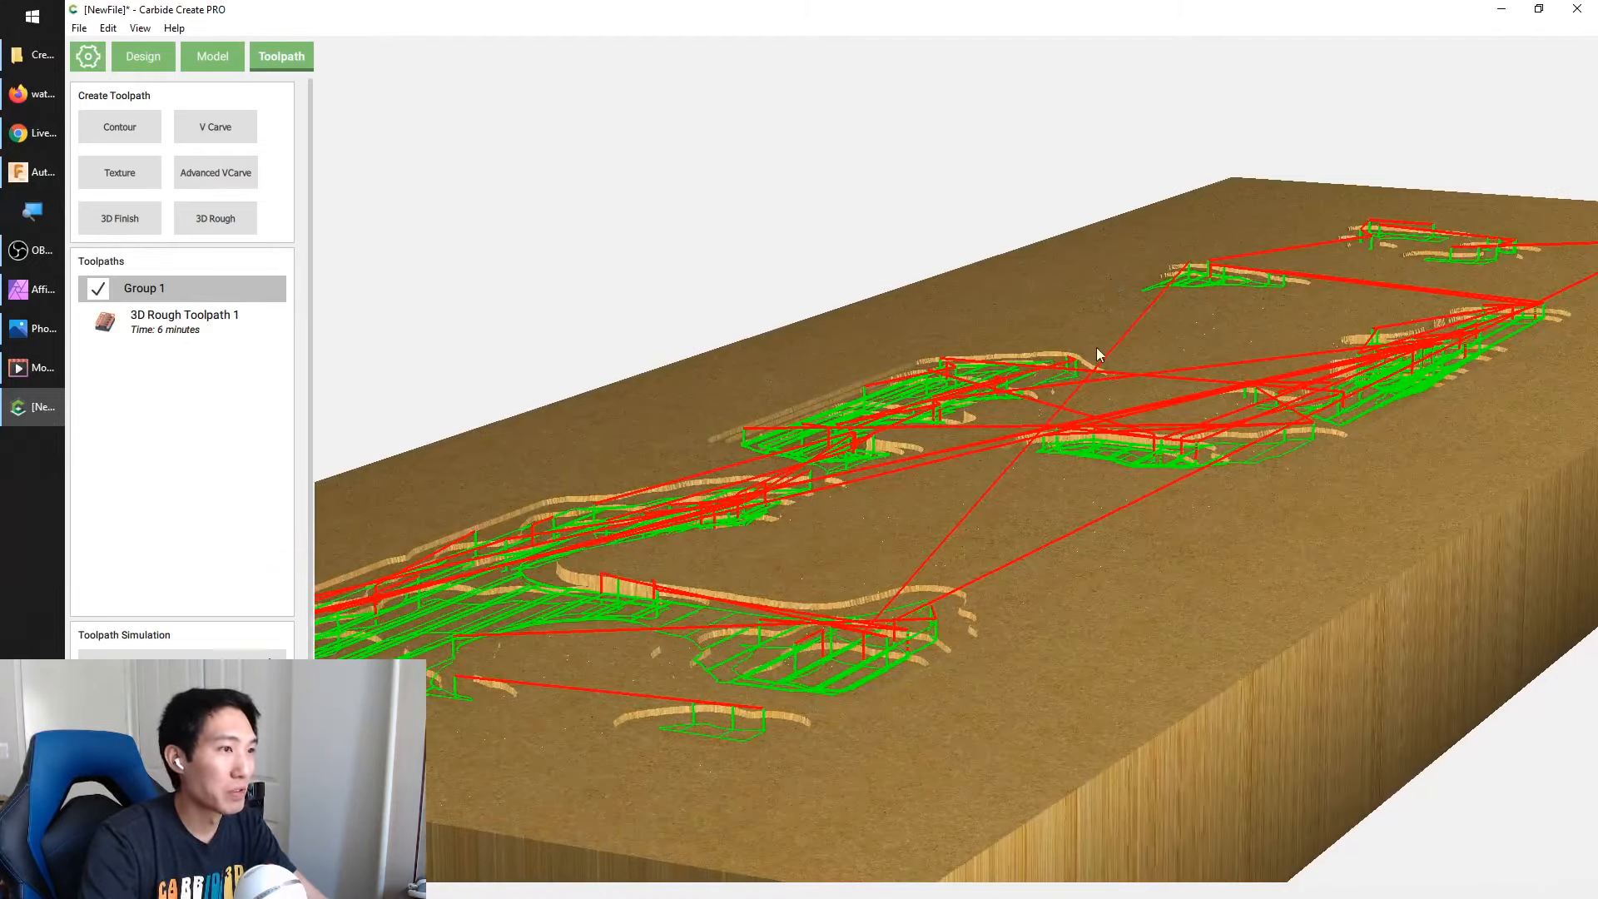
scroll(1091, 351, "down", 3)
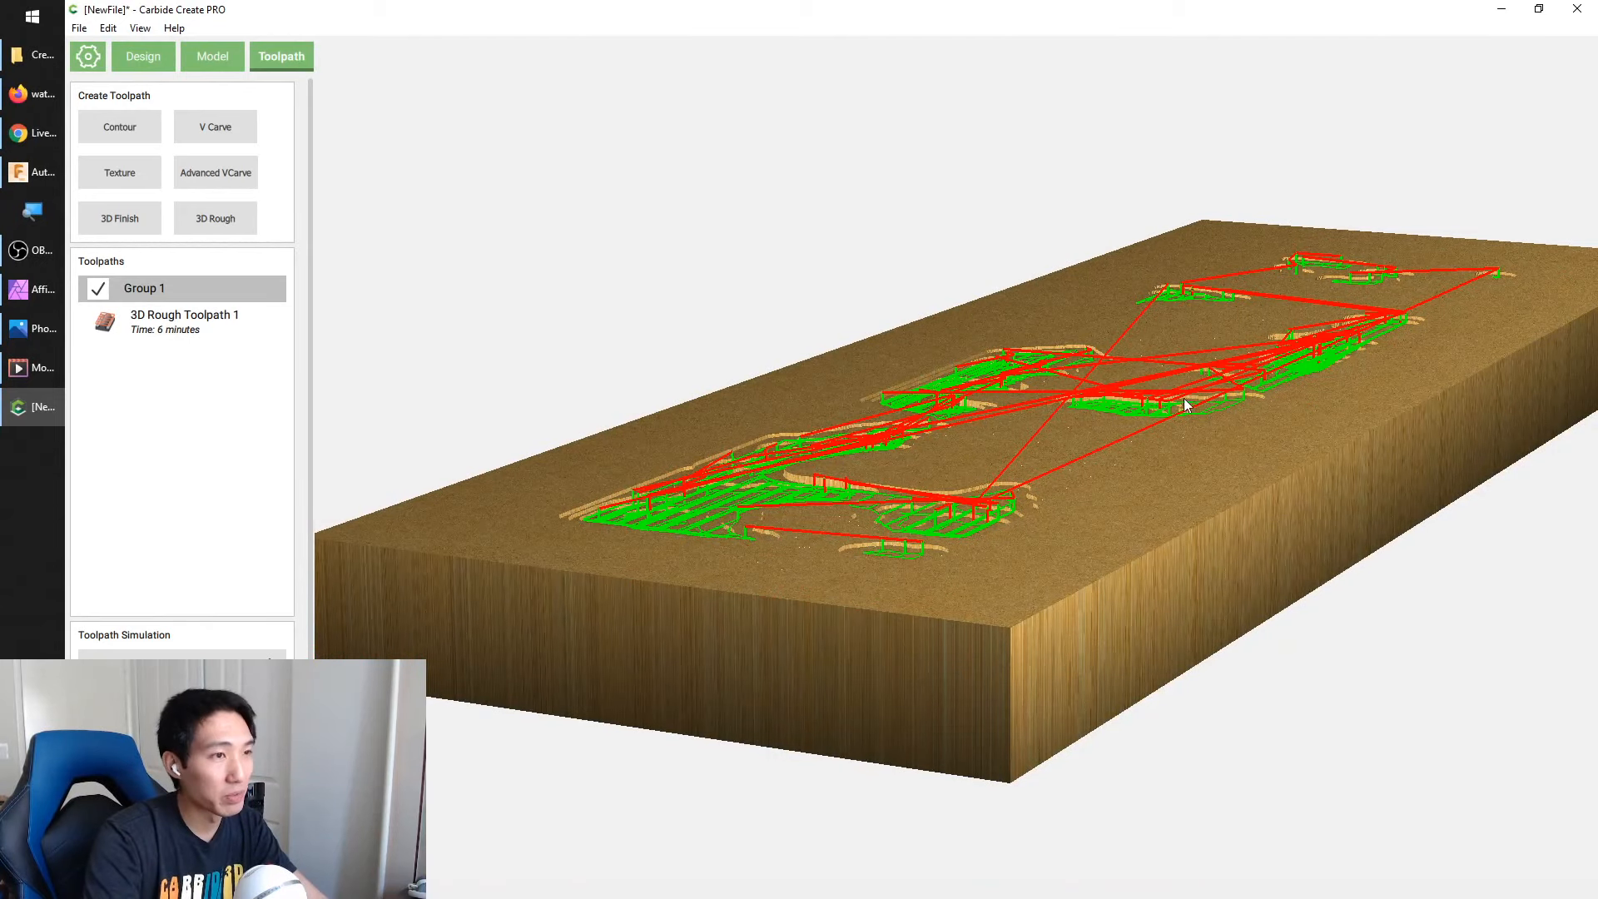
left_click_drag(1183, 398, 654, 561)
scroll(862, 473, "down", 5)
left_click_drag(862, 473, 739, 511)
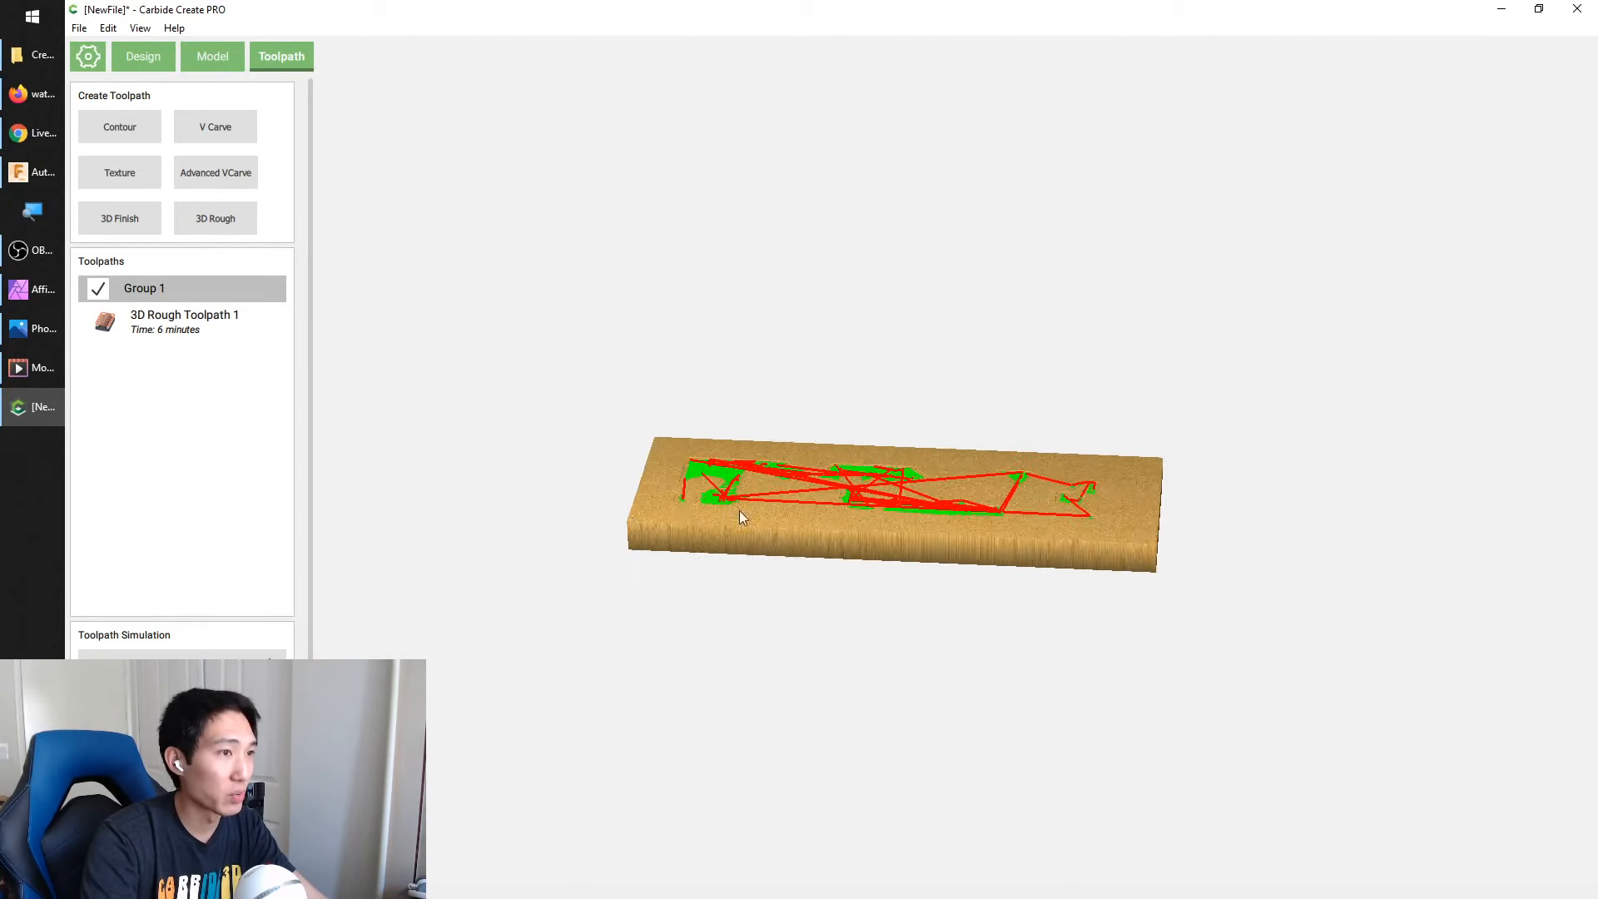
scroll(739, 511, "up", 5)
left_click(182, 806)
Start a 3D Finish toolpath on the recess outline and assign the #101 Ball Mill (1/8") from the hardwood library
left_click(631, 387)
left_click(631, 388)
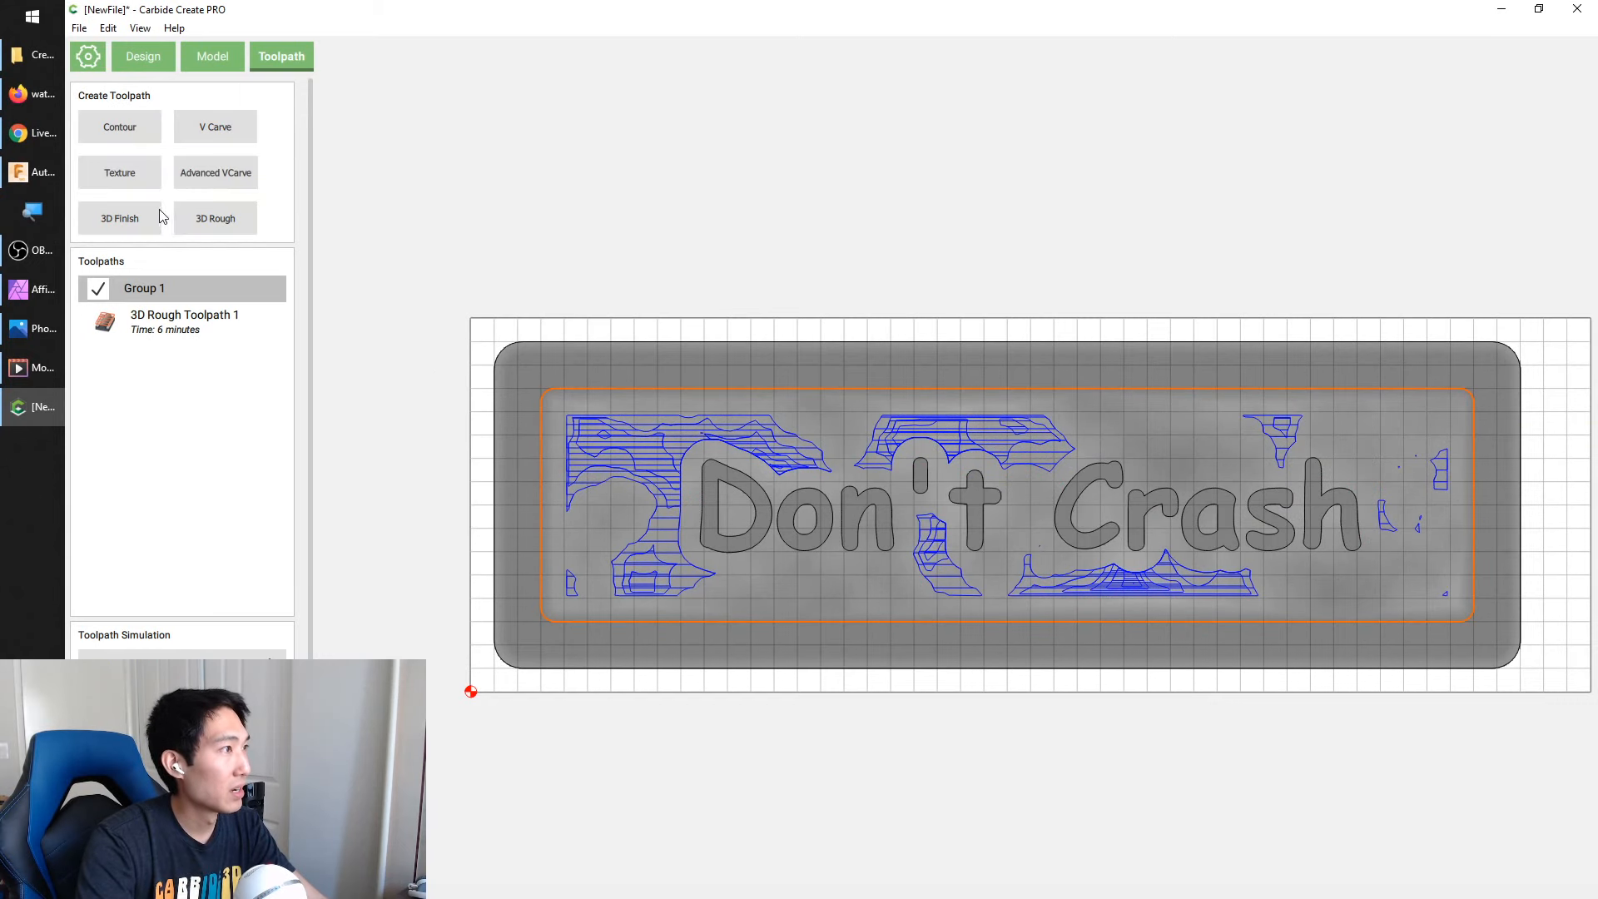
left_click(124, 218)
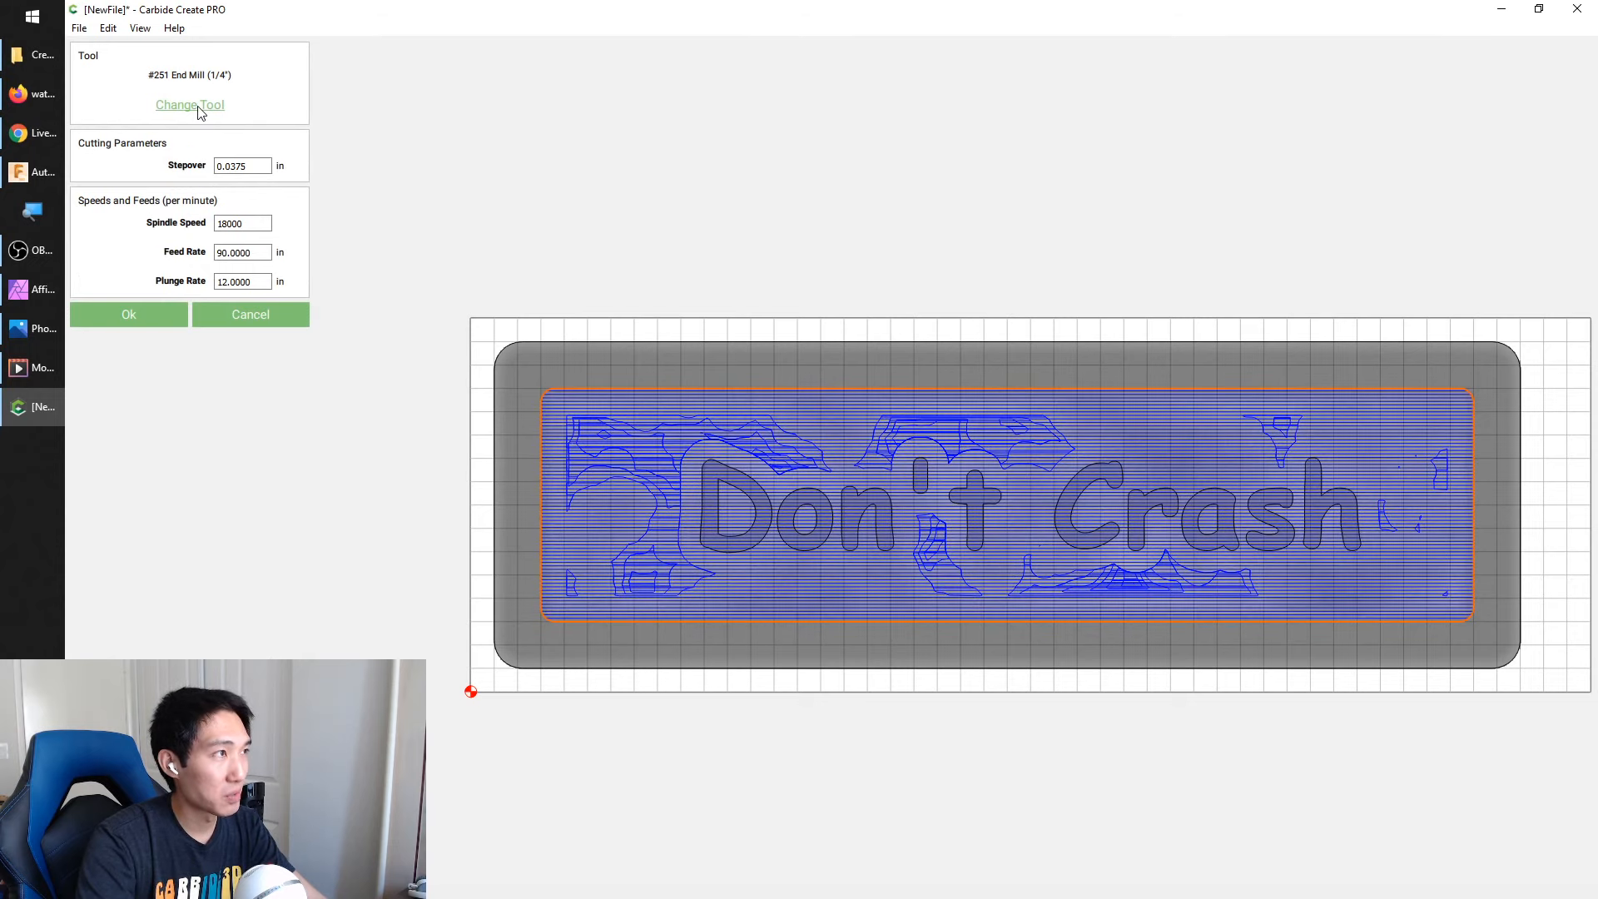
left_click(198, 107)
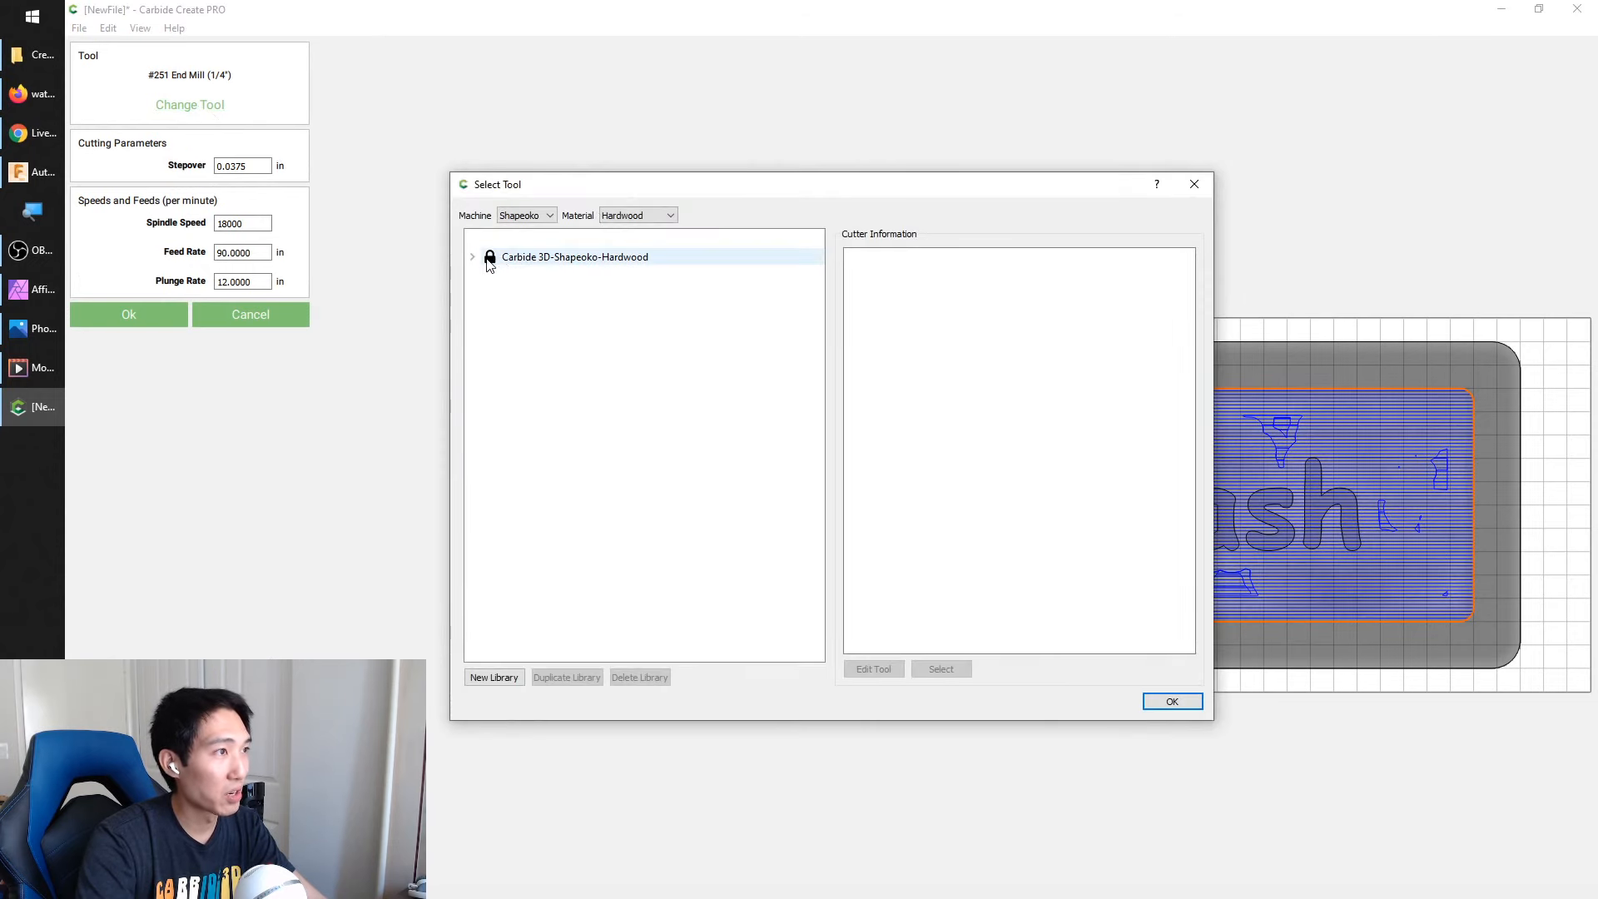
left_click(475, 257)
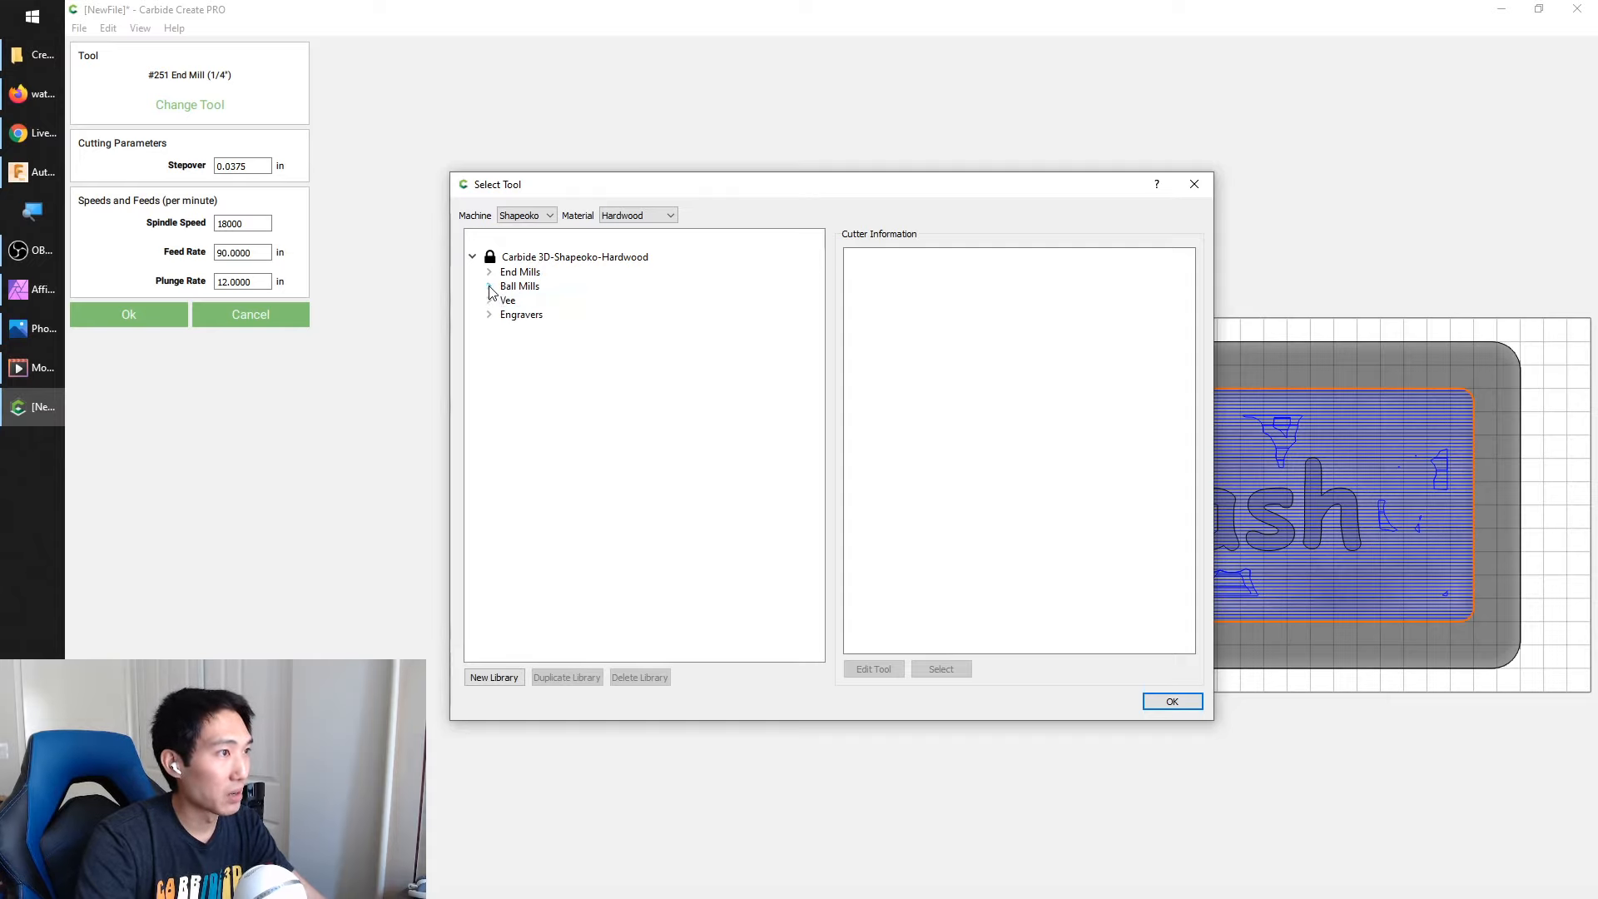
left_click(490, 287)
left_click(583, 300)
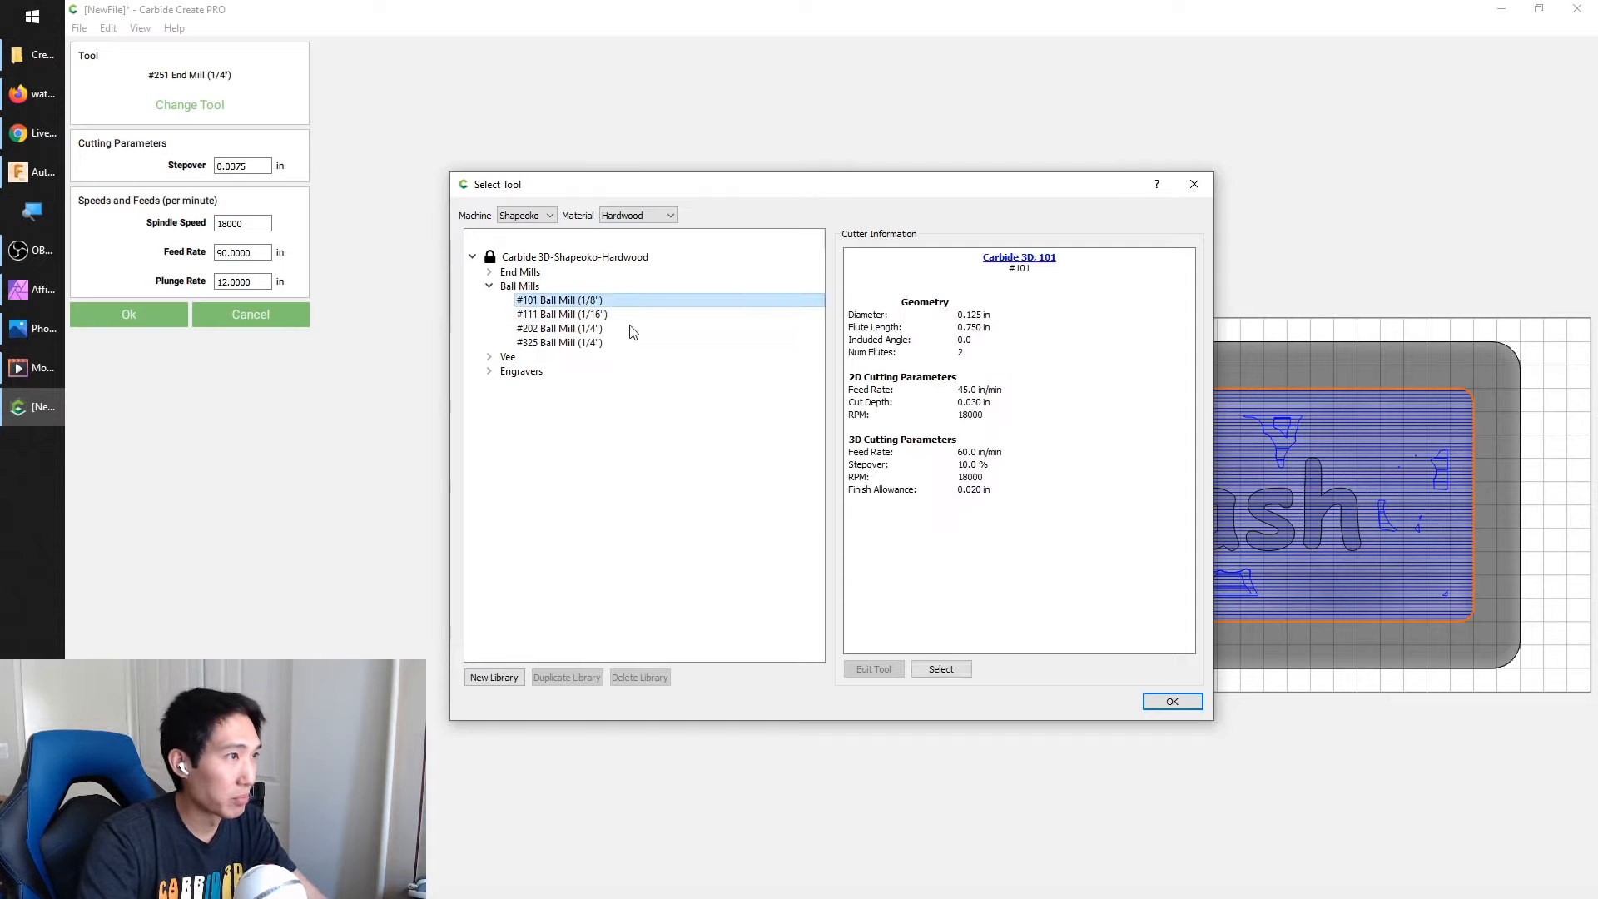
left_click(953, 669)
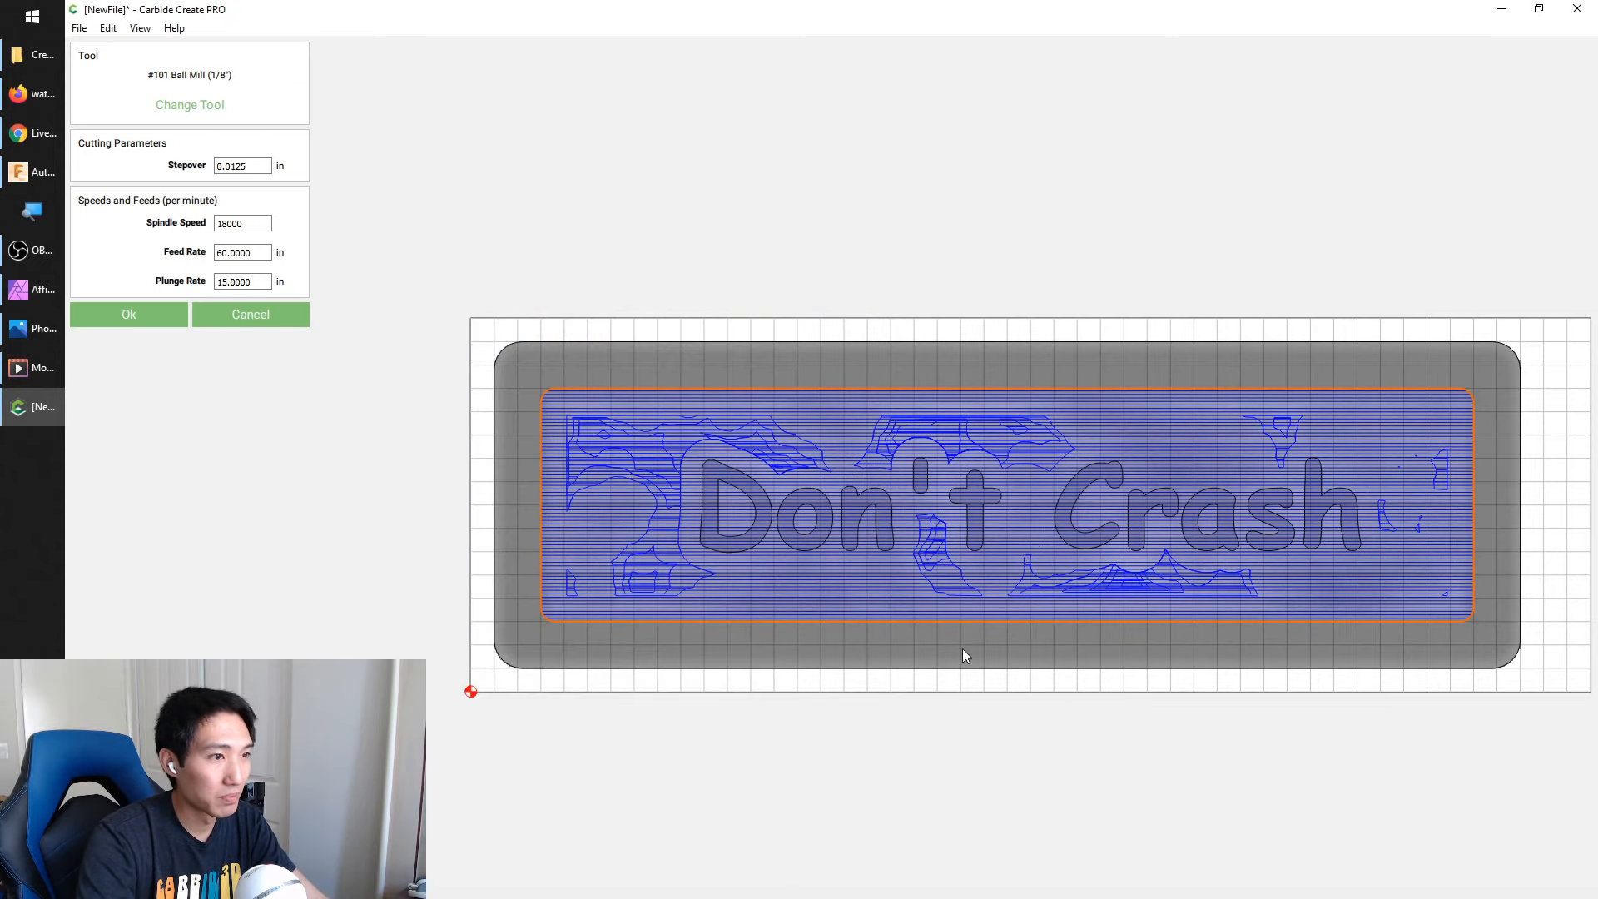
Set the ball mill's stepover to 0.0075 in and create the 3D finish toolpath at angle 0
double_click(247, 167)
left_click(237, 169)
left_click_drag(232, 169, 248, 179)
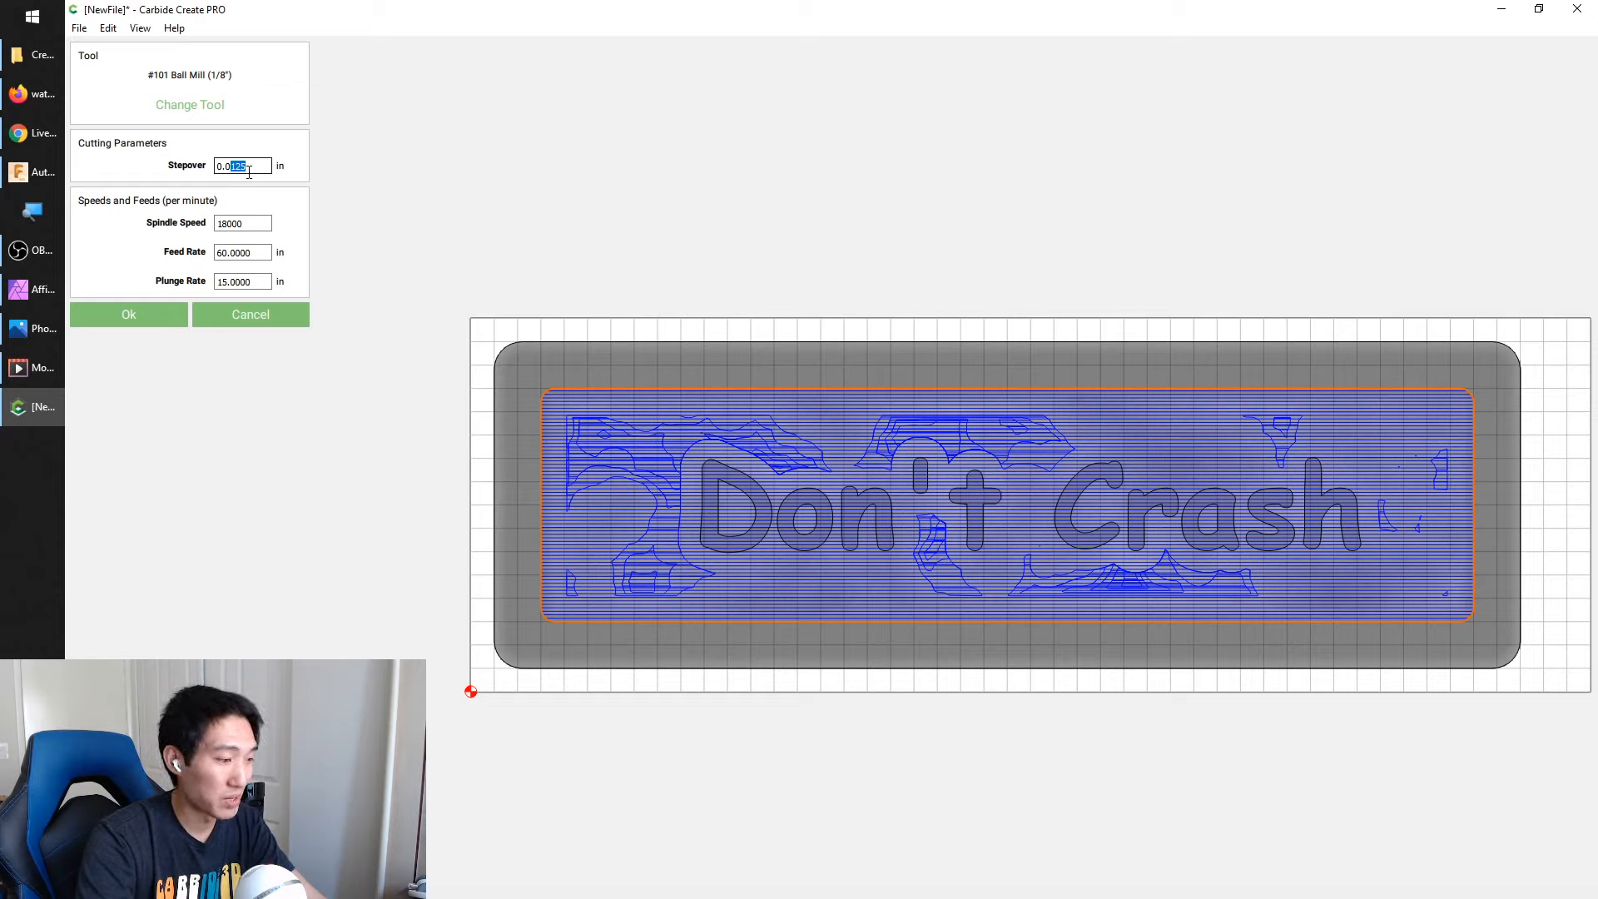
left_click(236, 167)
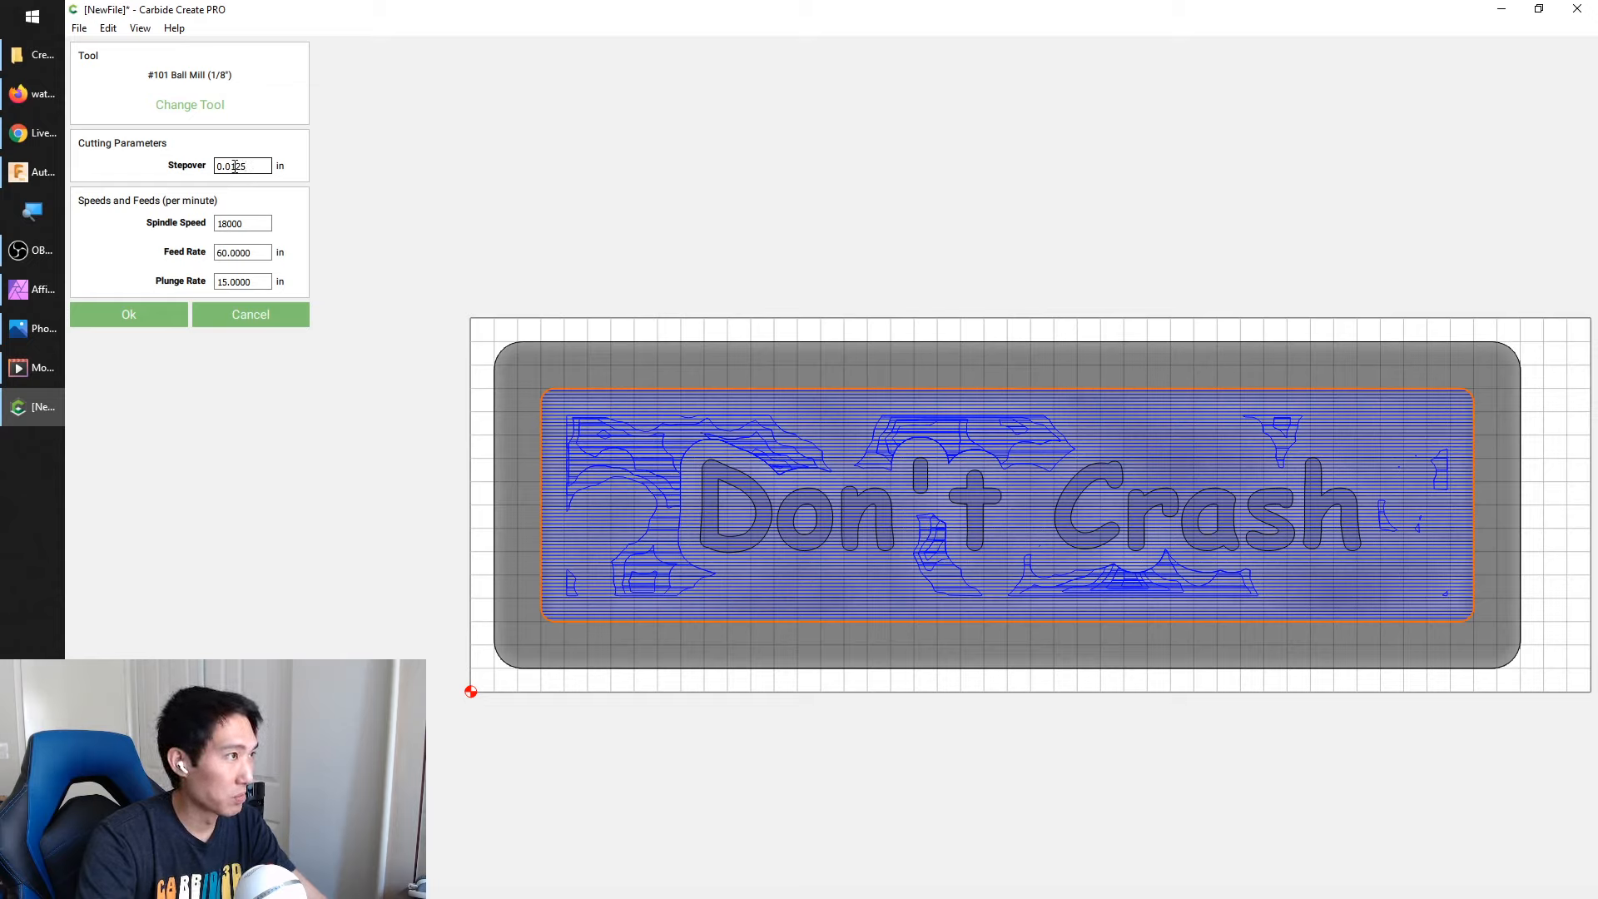
left_click_drag(239, 170, 247, 216)
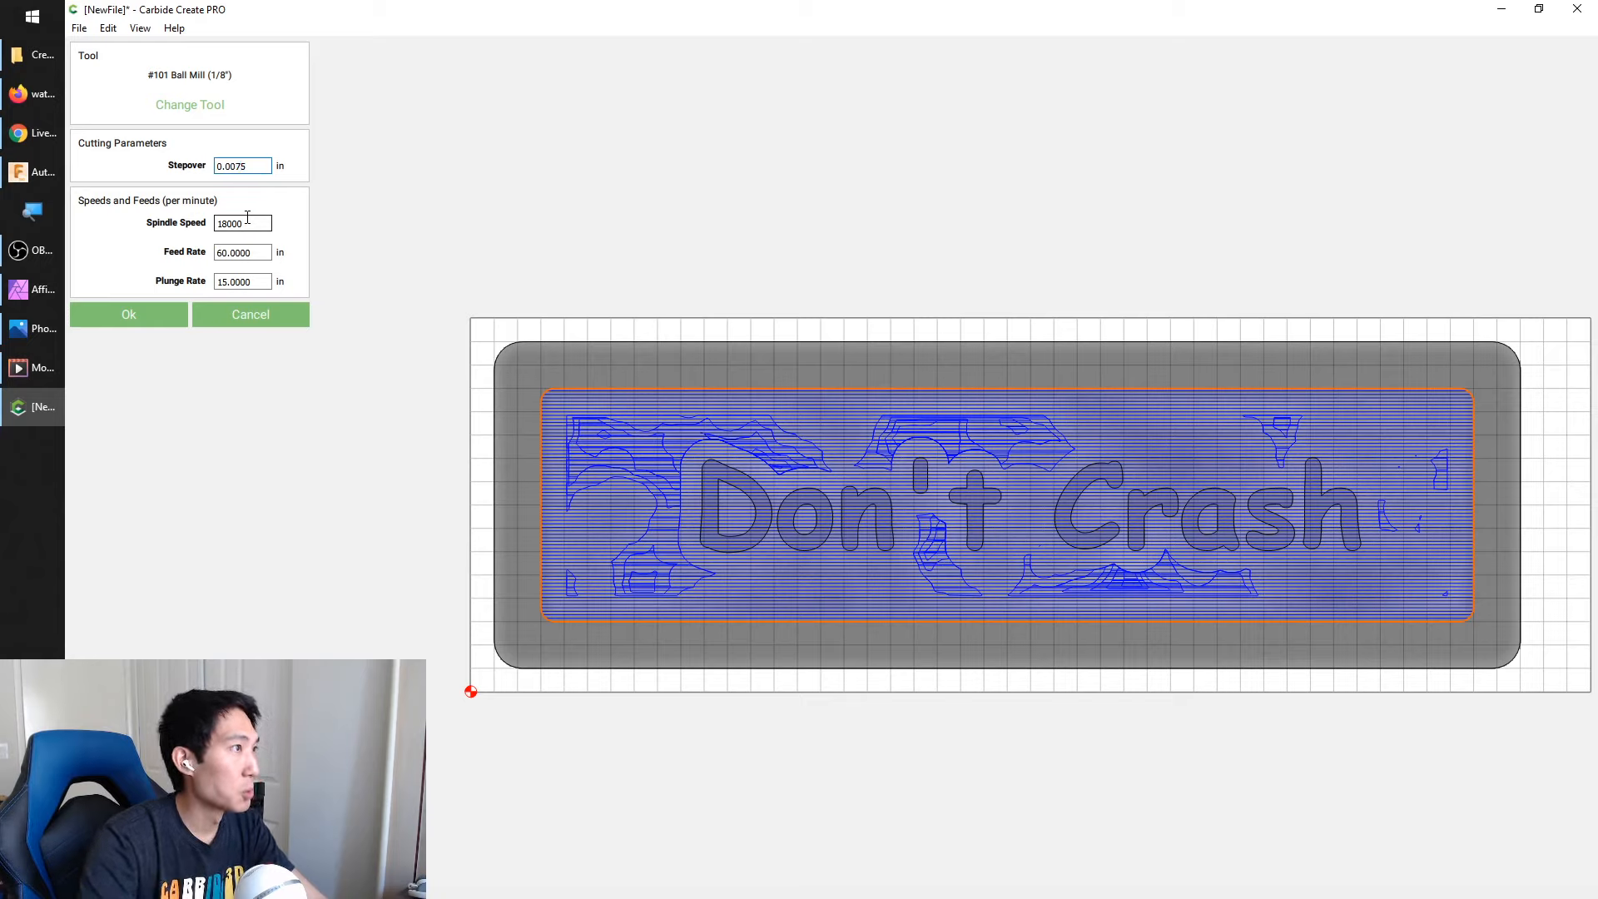
left_click(119, 324)
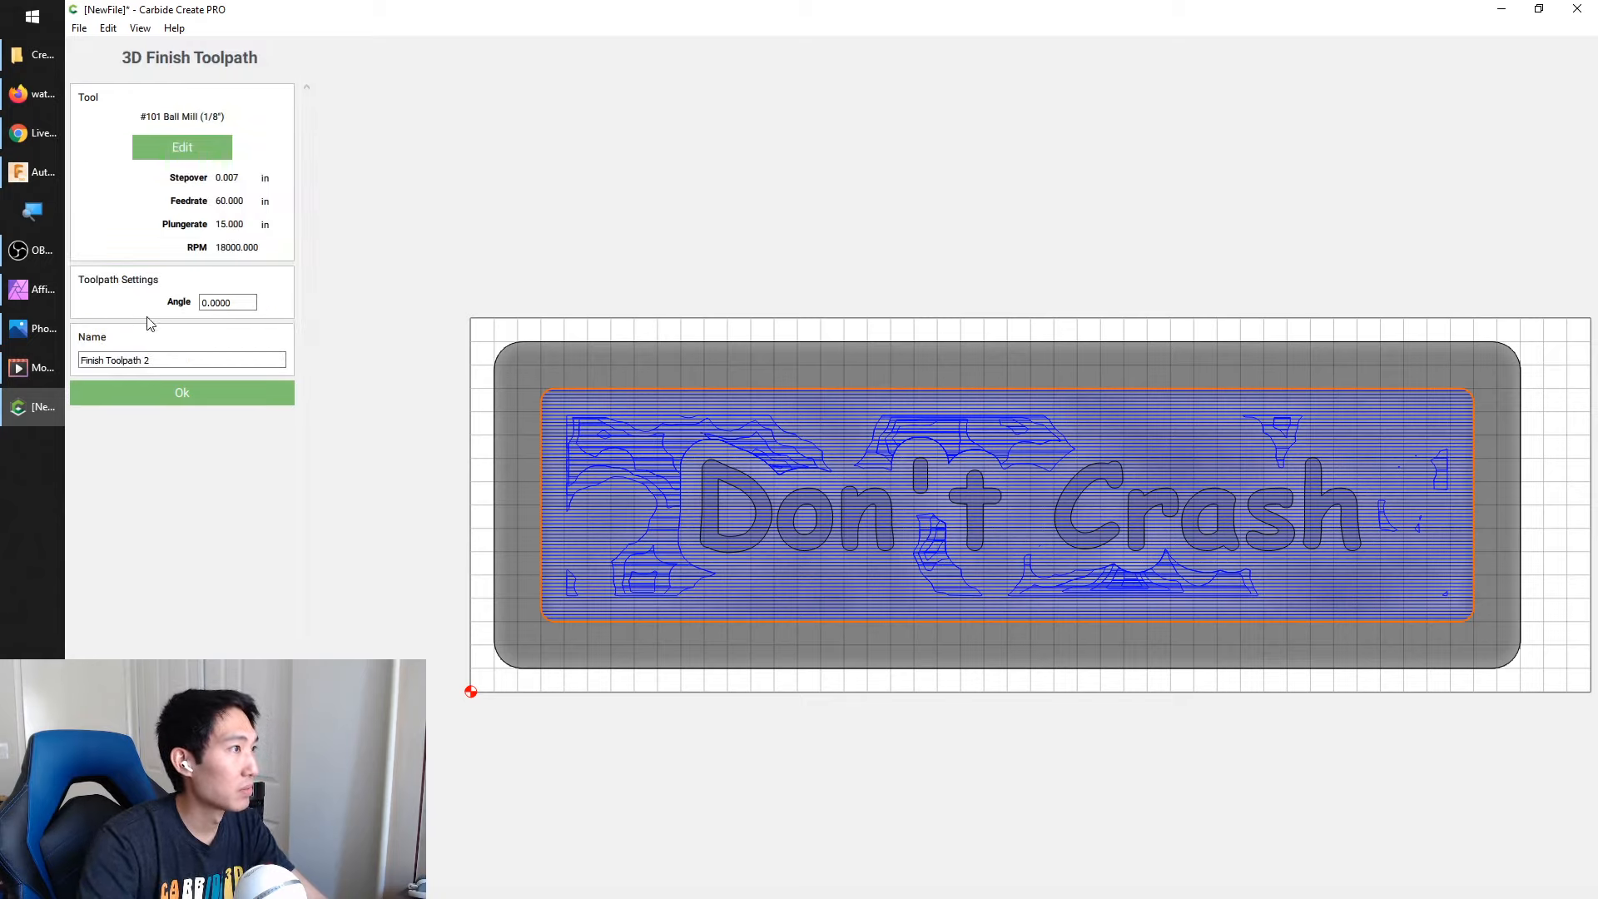
left_click(206, 396)
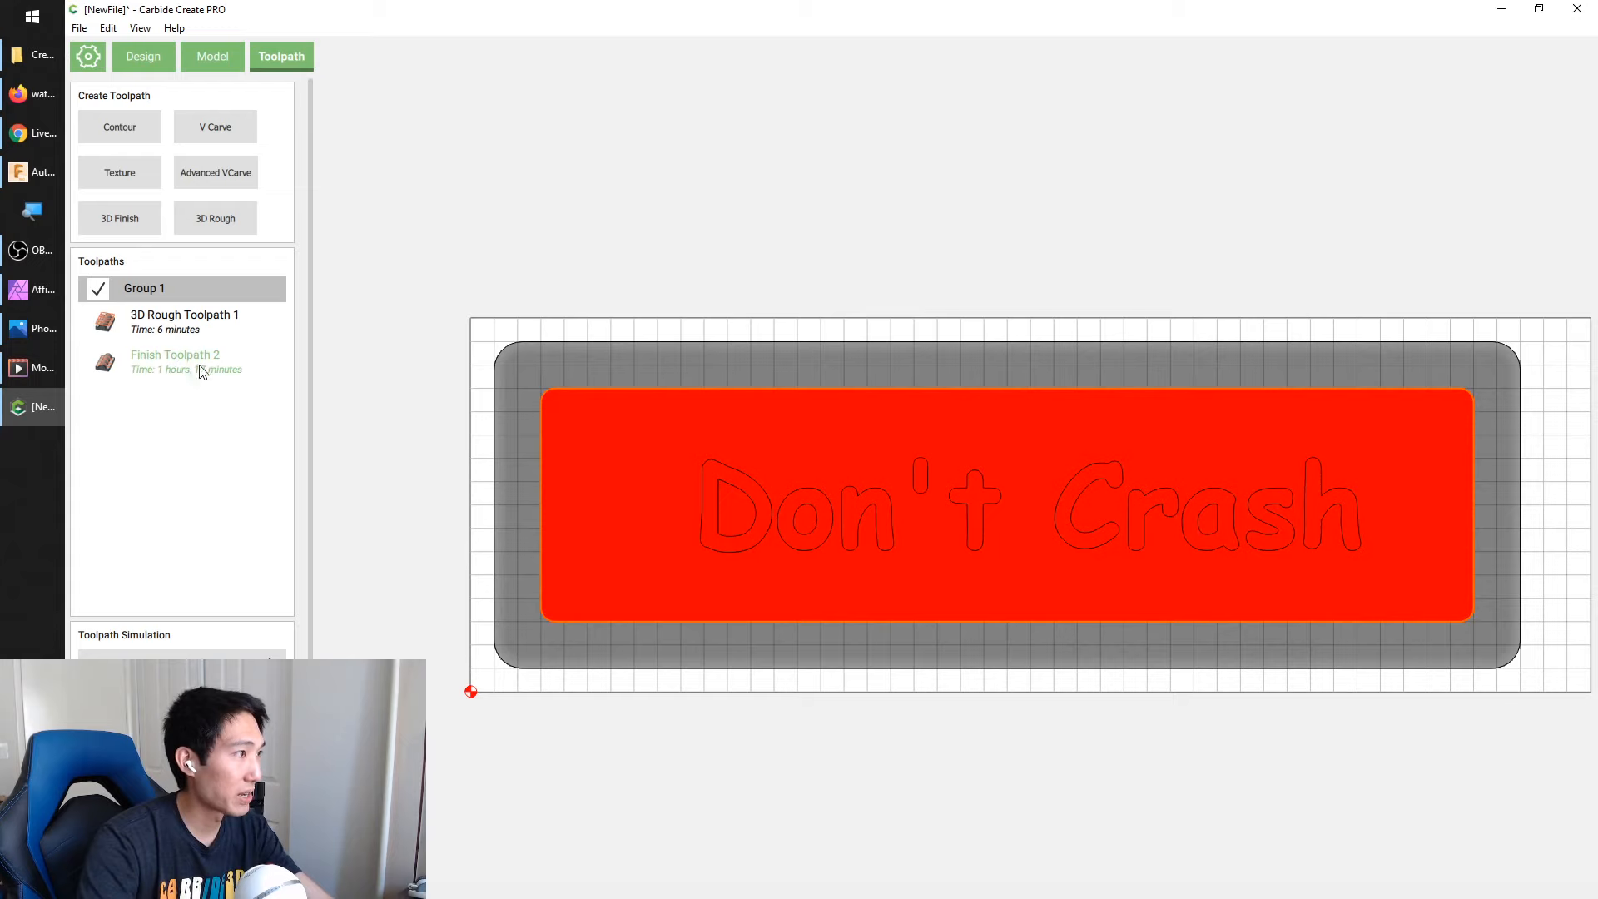
Review the finish toolpath's settings, then inspect the simulated carving of the lettering and water texture in 3D
double_click(203, 360)
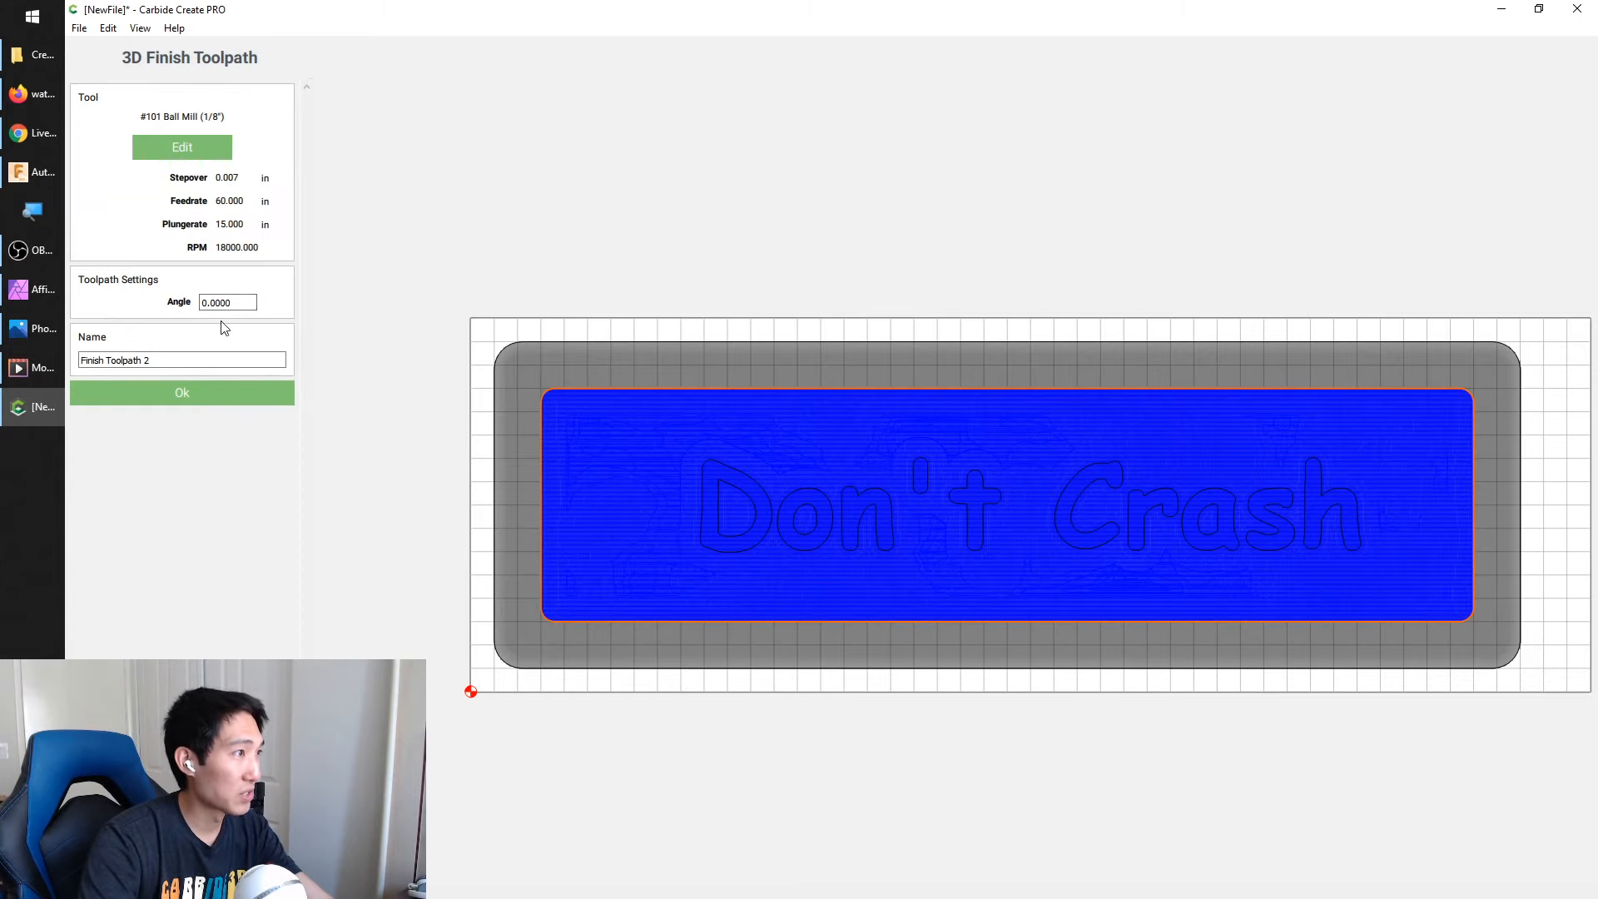
left_click(185, 396)
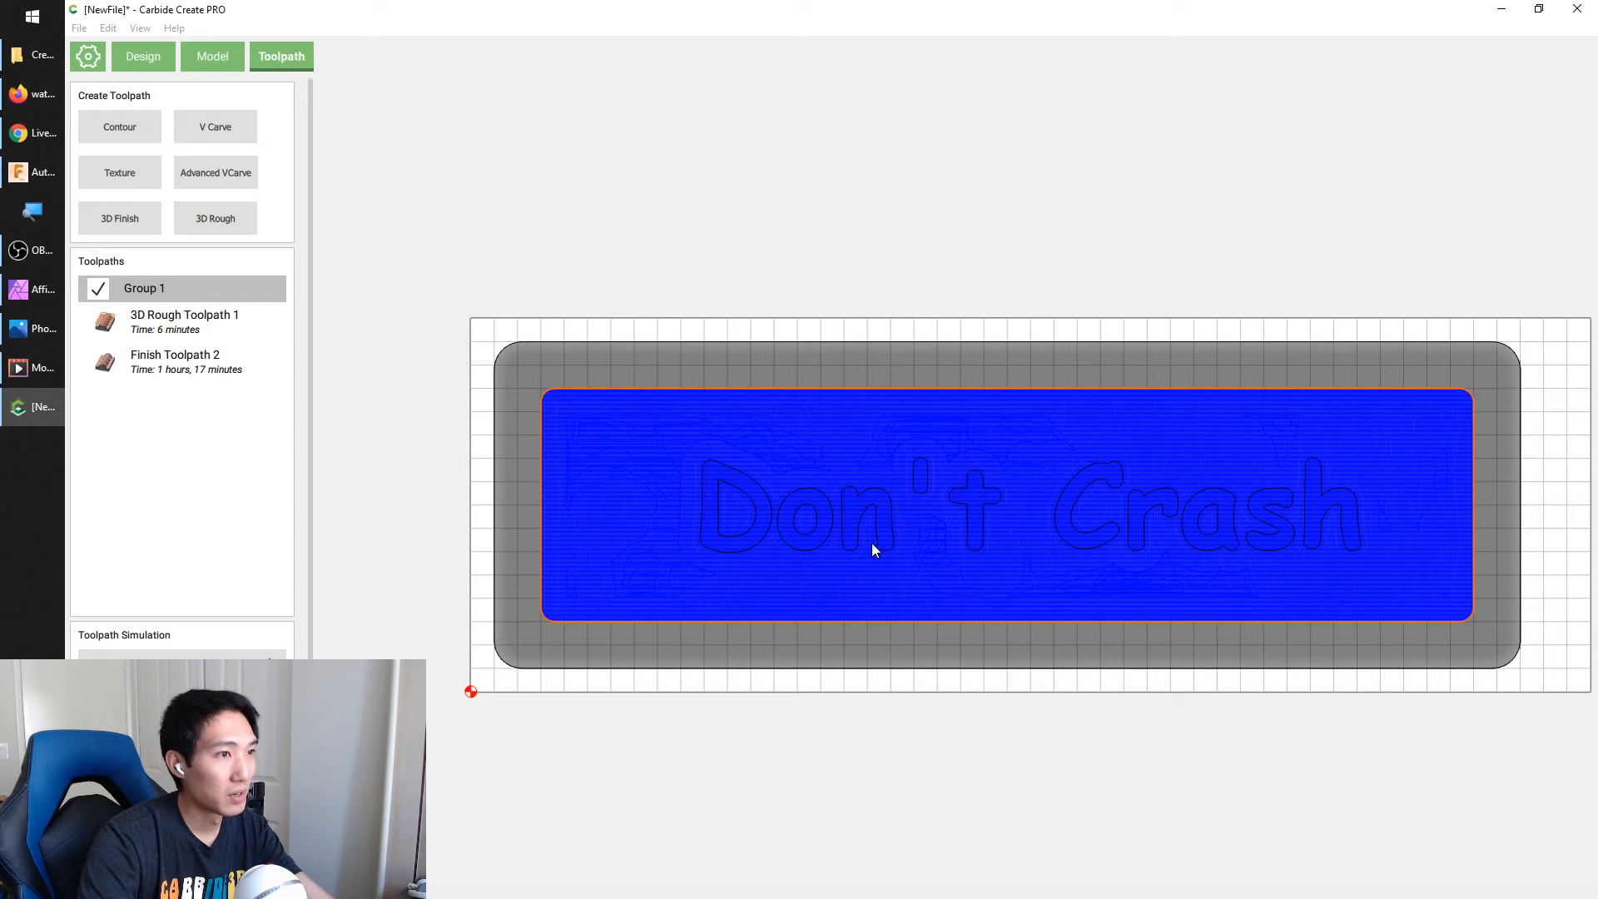
scroll(702, 436, "up", 3)
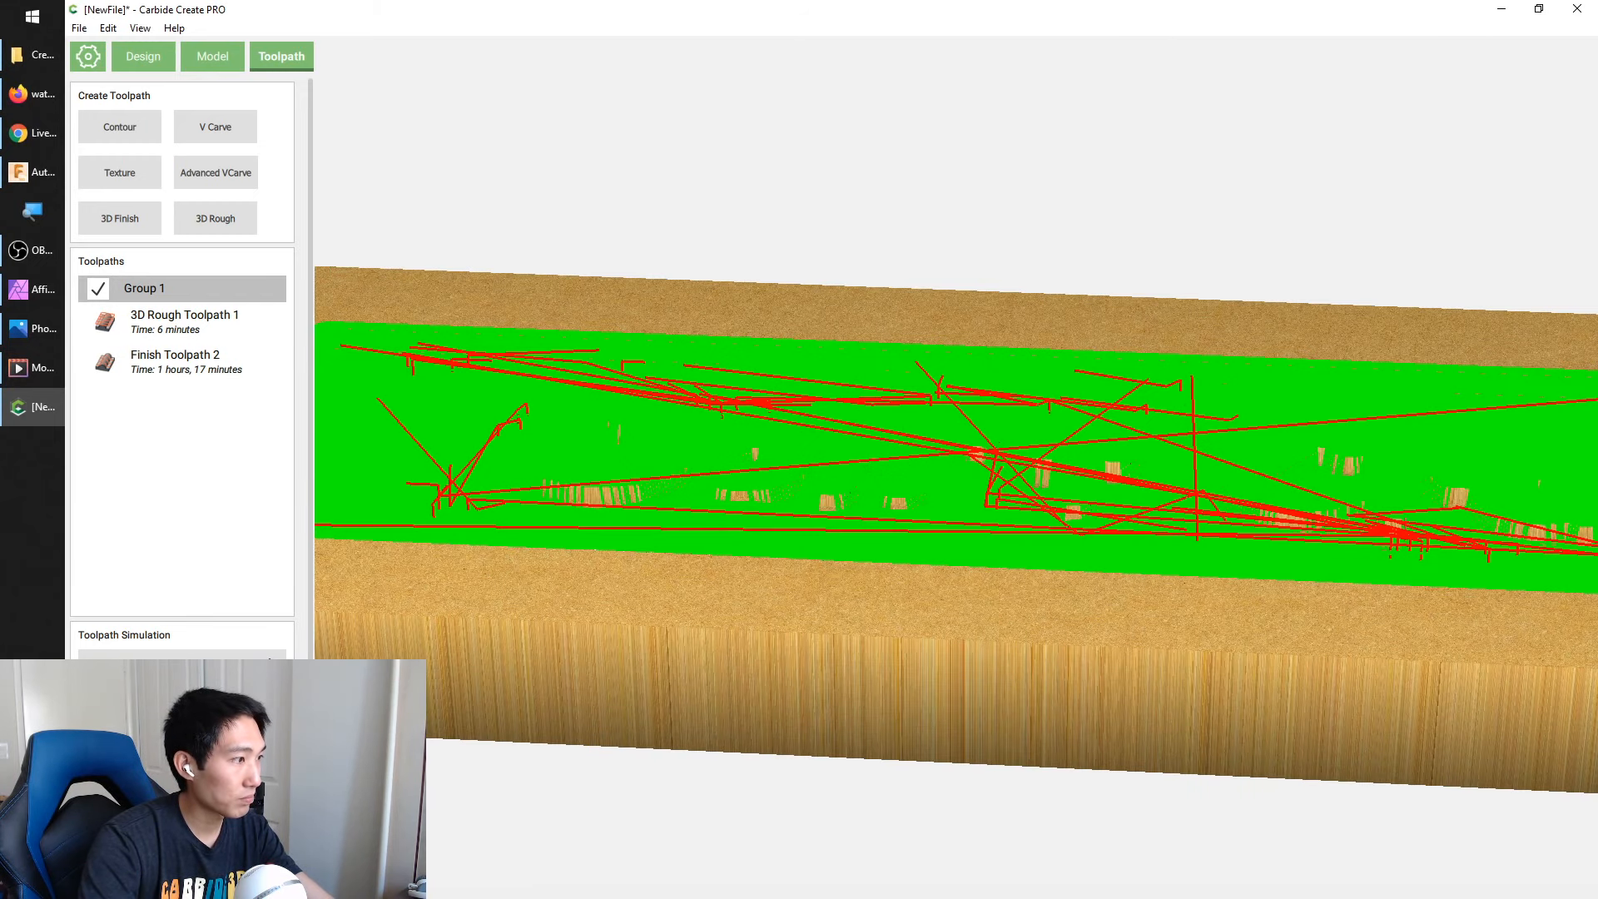
left_click_drag(822, 511, 1003, 529)
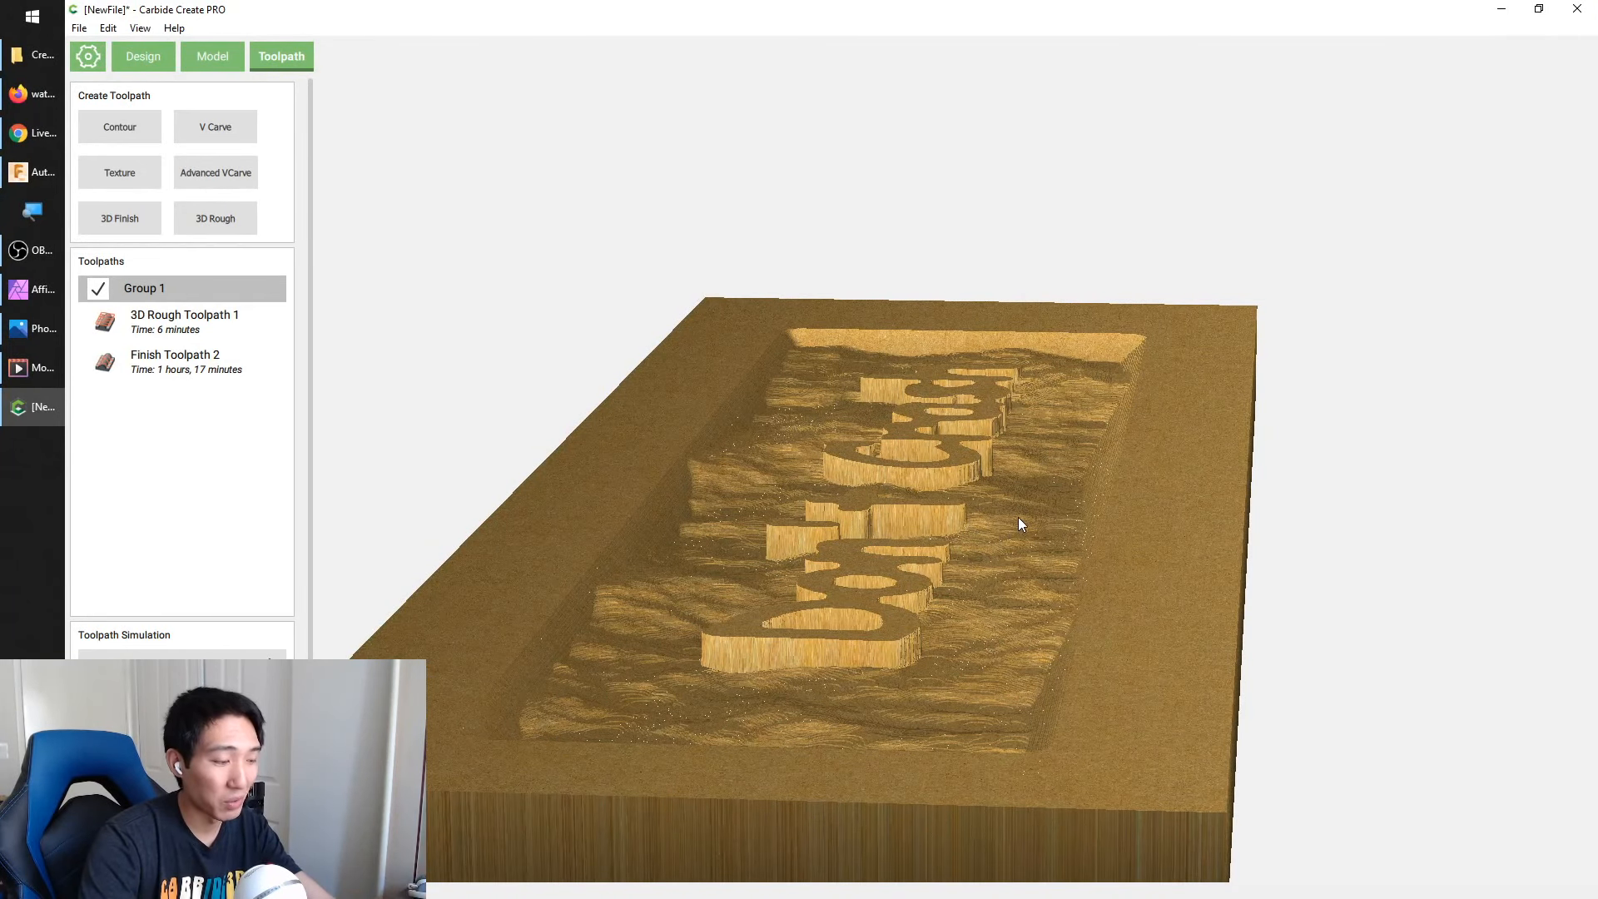
Inspect the simulated lettering and water texture close up and the whole carved block from the side
scroll(966, 587, "up", 5)
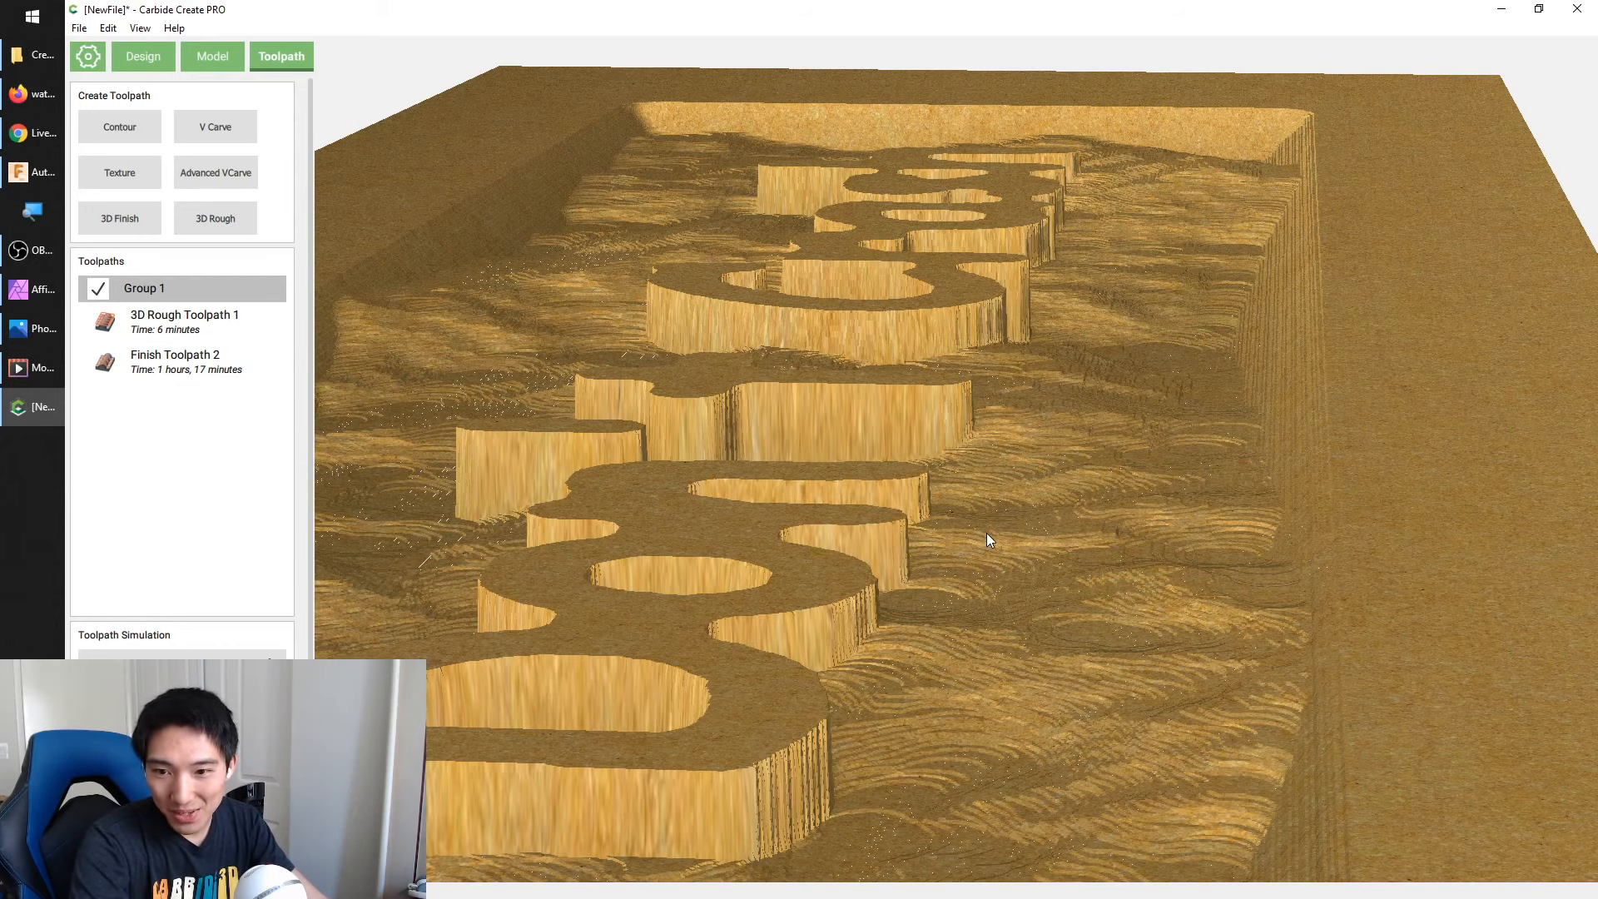
scroll(1023, 531, "down", 5)
left_click_drag(1021, 524, 603, 523)
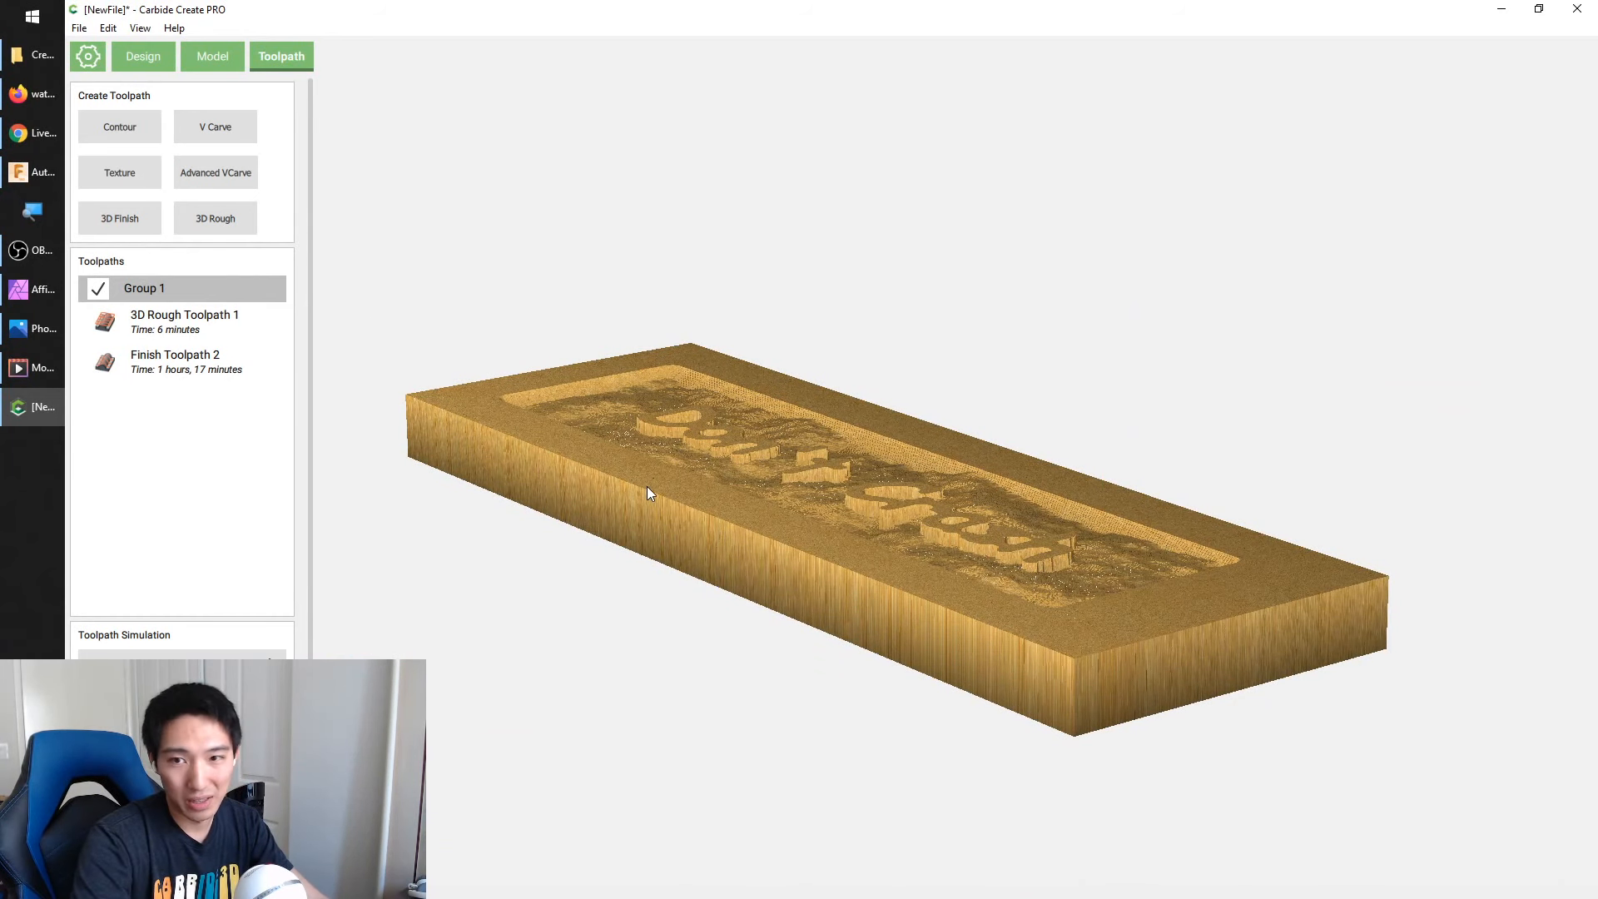
Return to modelling and start a new shape component on the selected recess outline
left_click(218, 59)
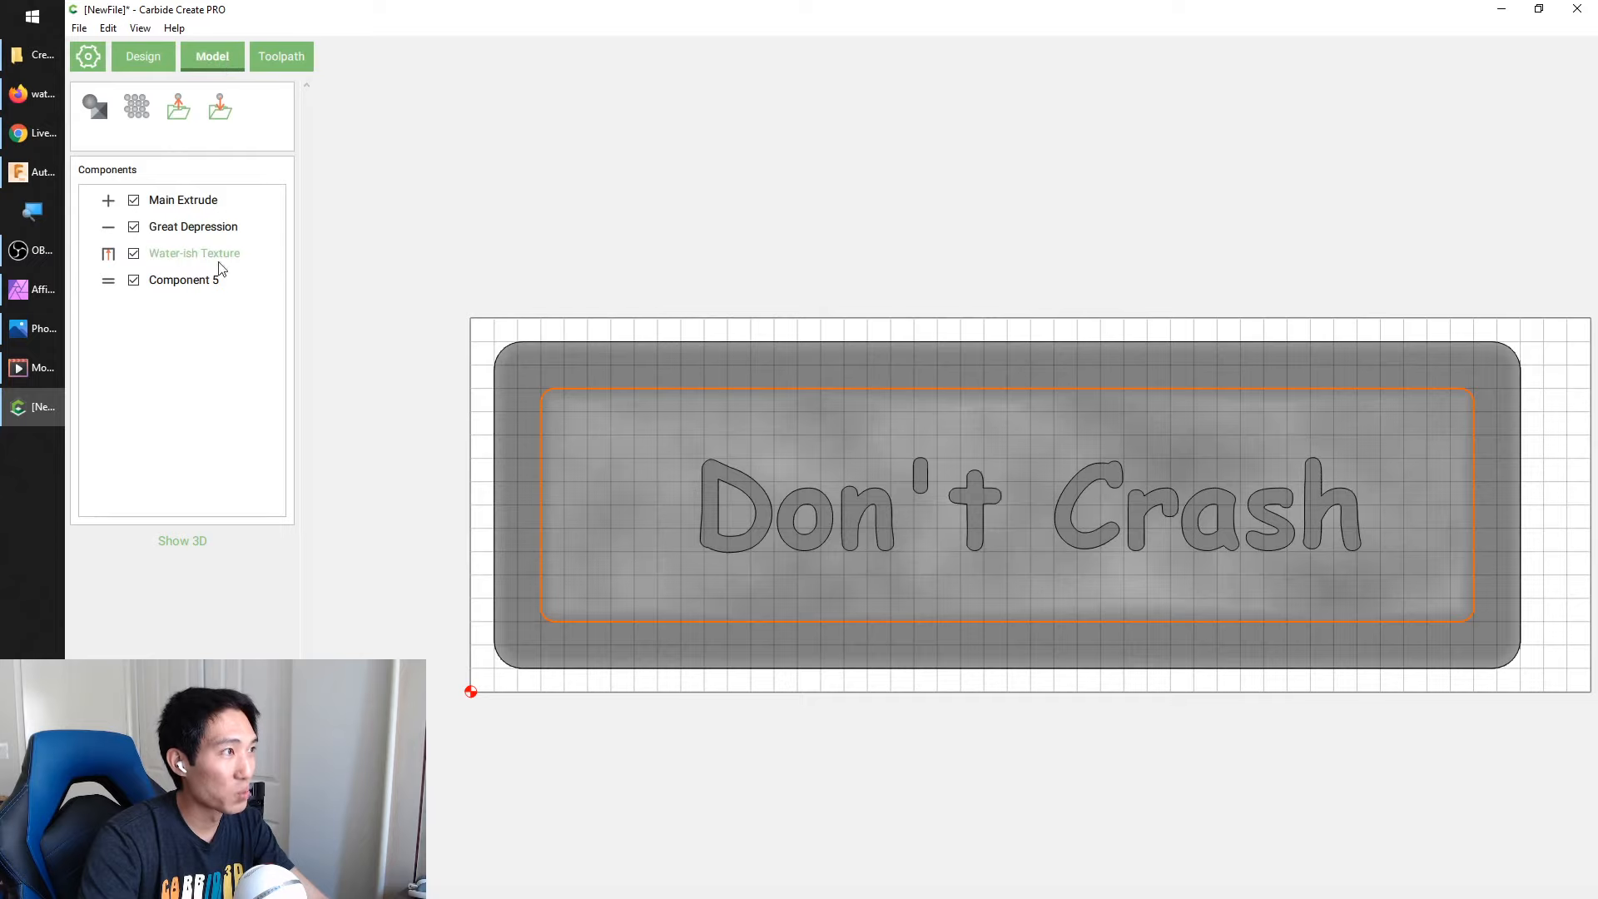
left_click(95, 108)
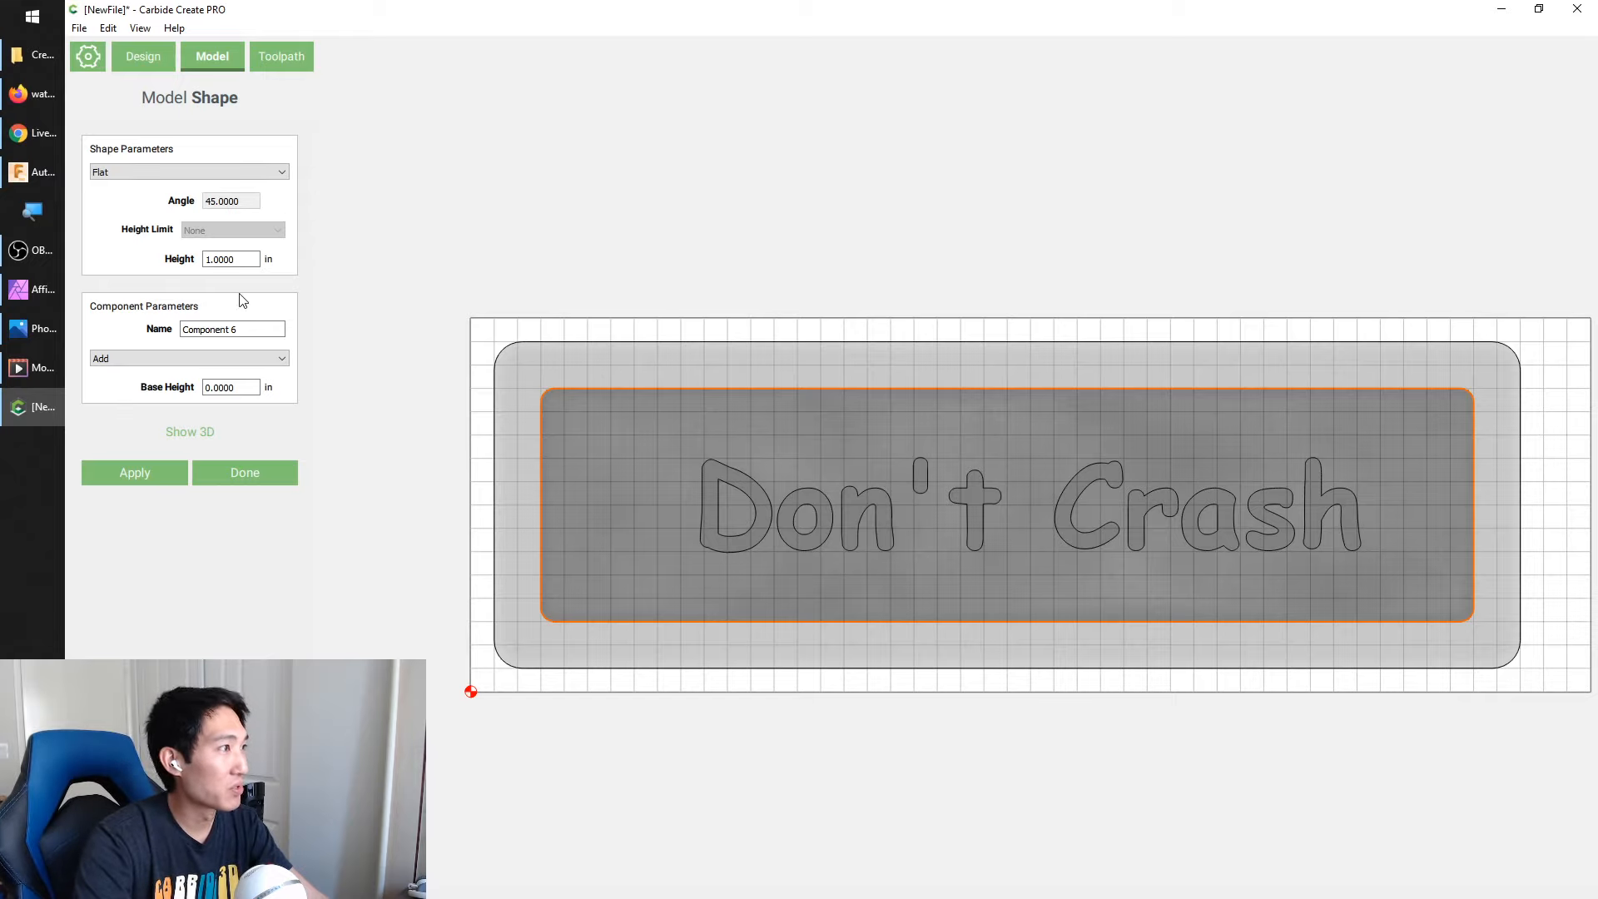
Switch to Photos and examine the Hawaii Topo Finished.jpg picture in a wider window
left_click(25, 333)
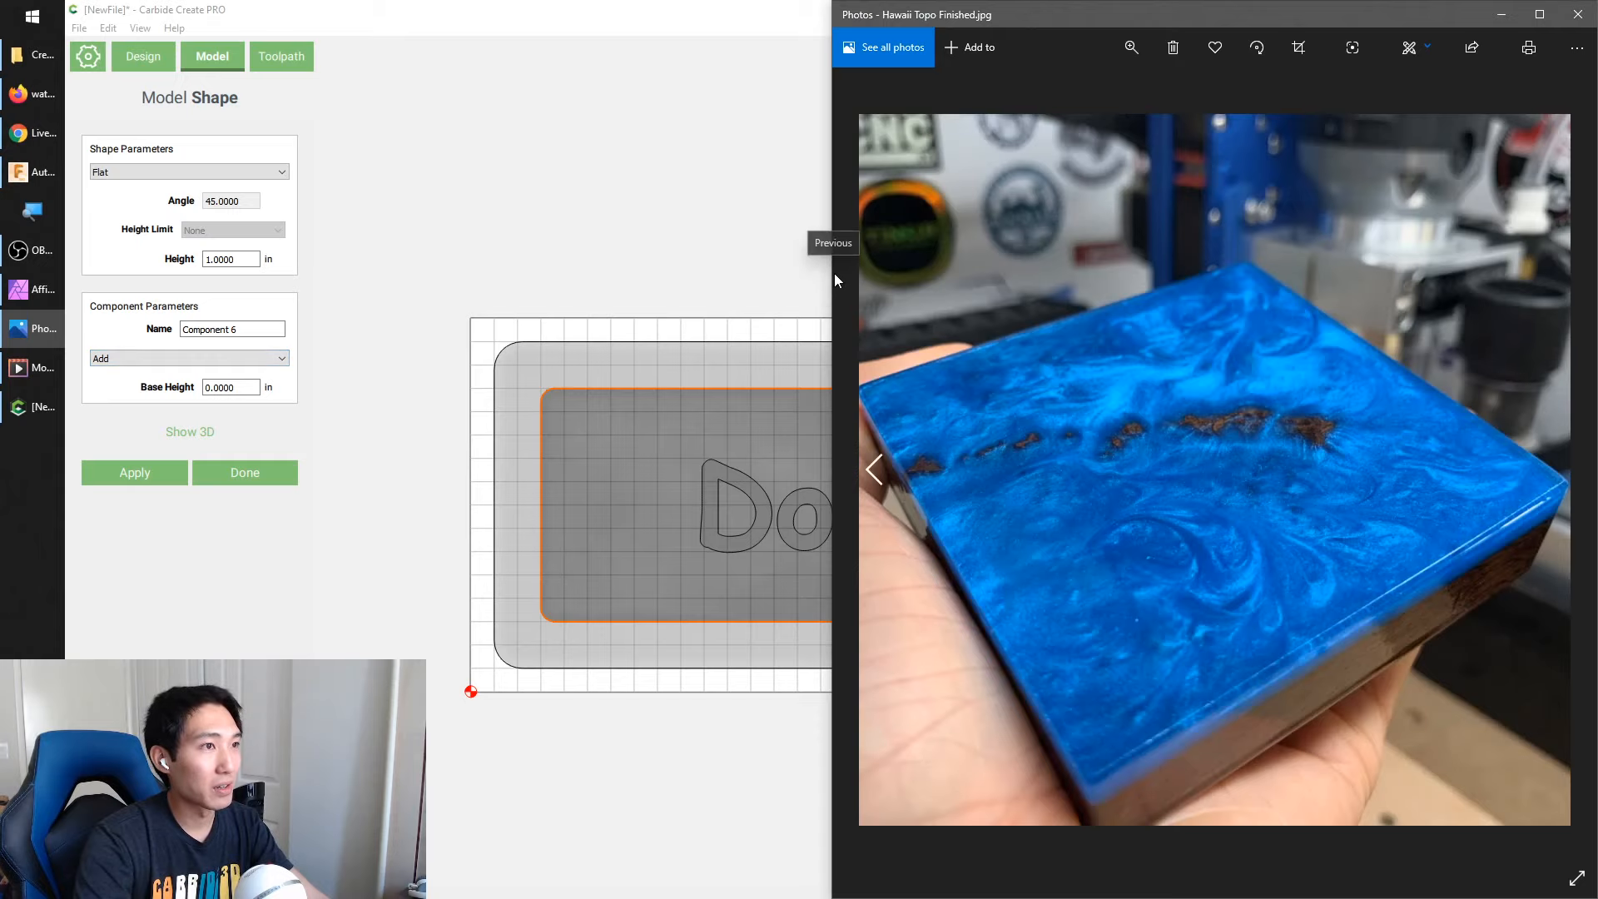
left_click(832, 274)
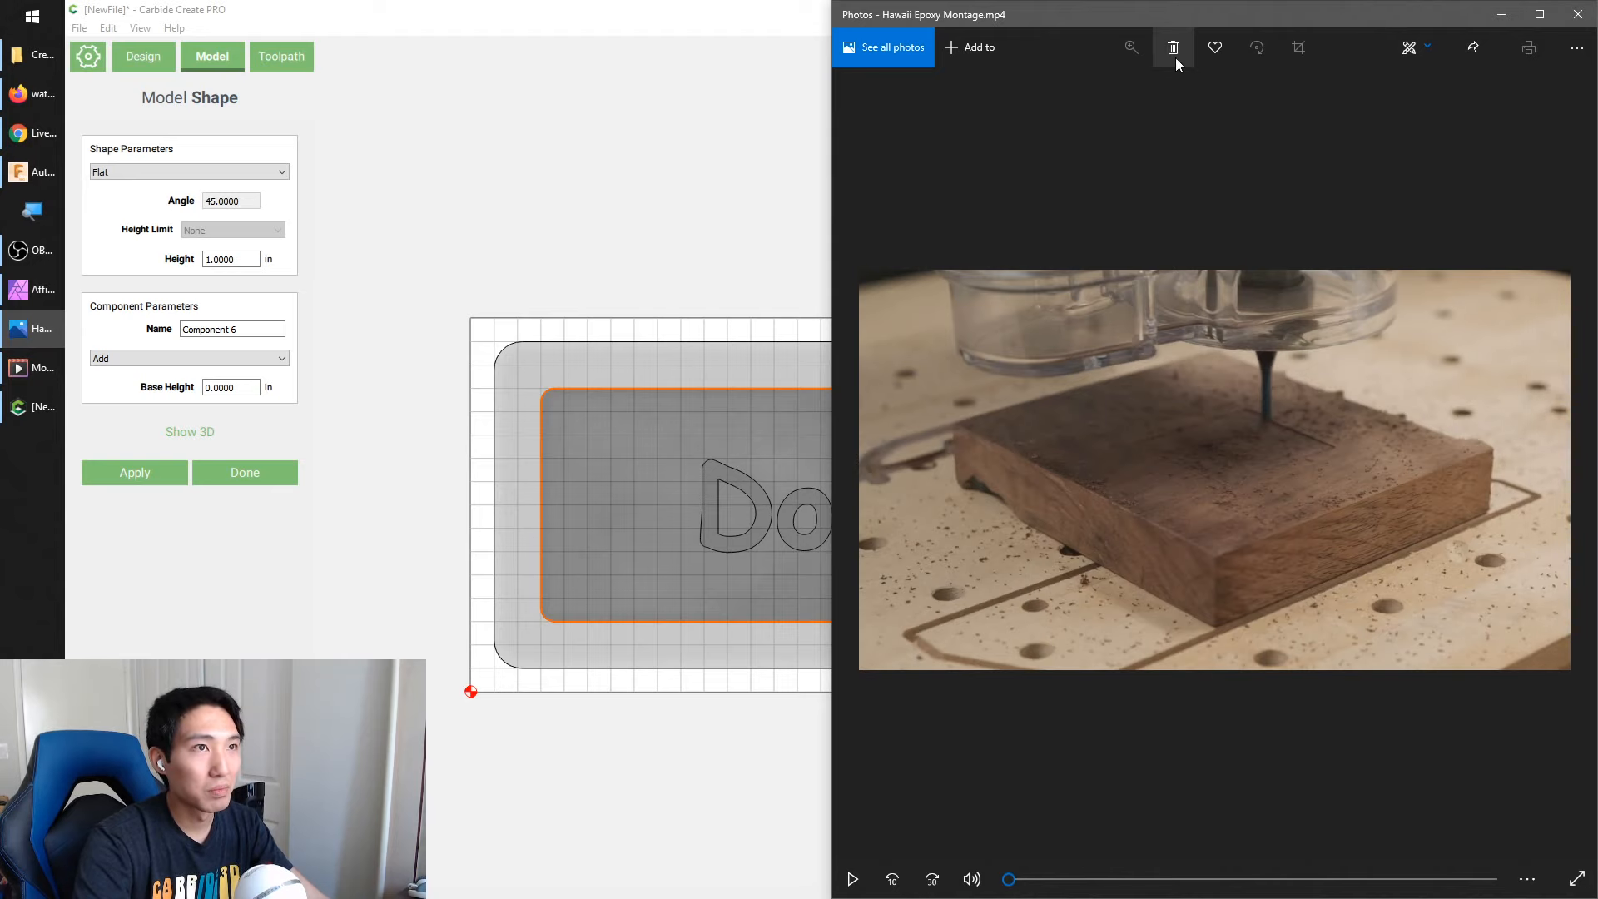
key("Right")
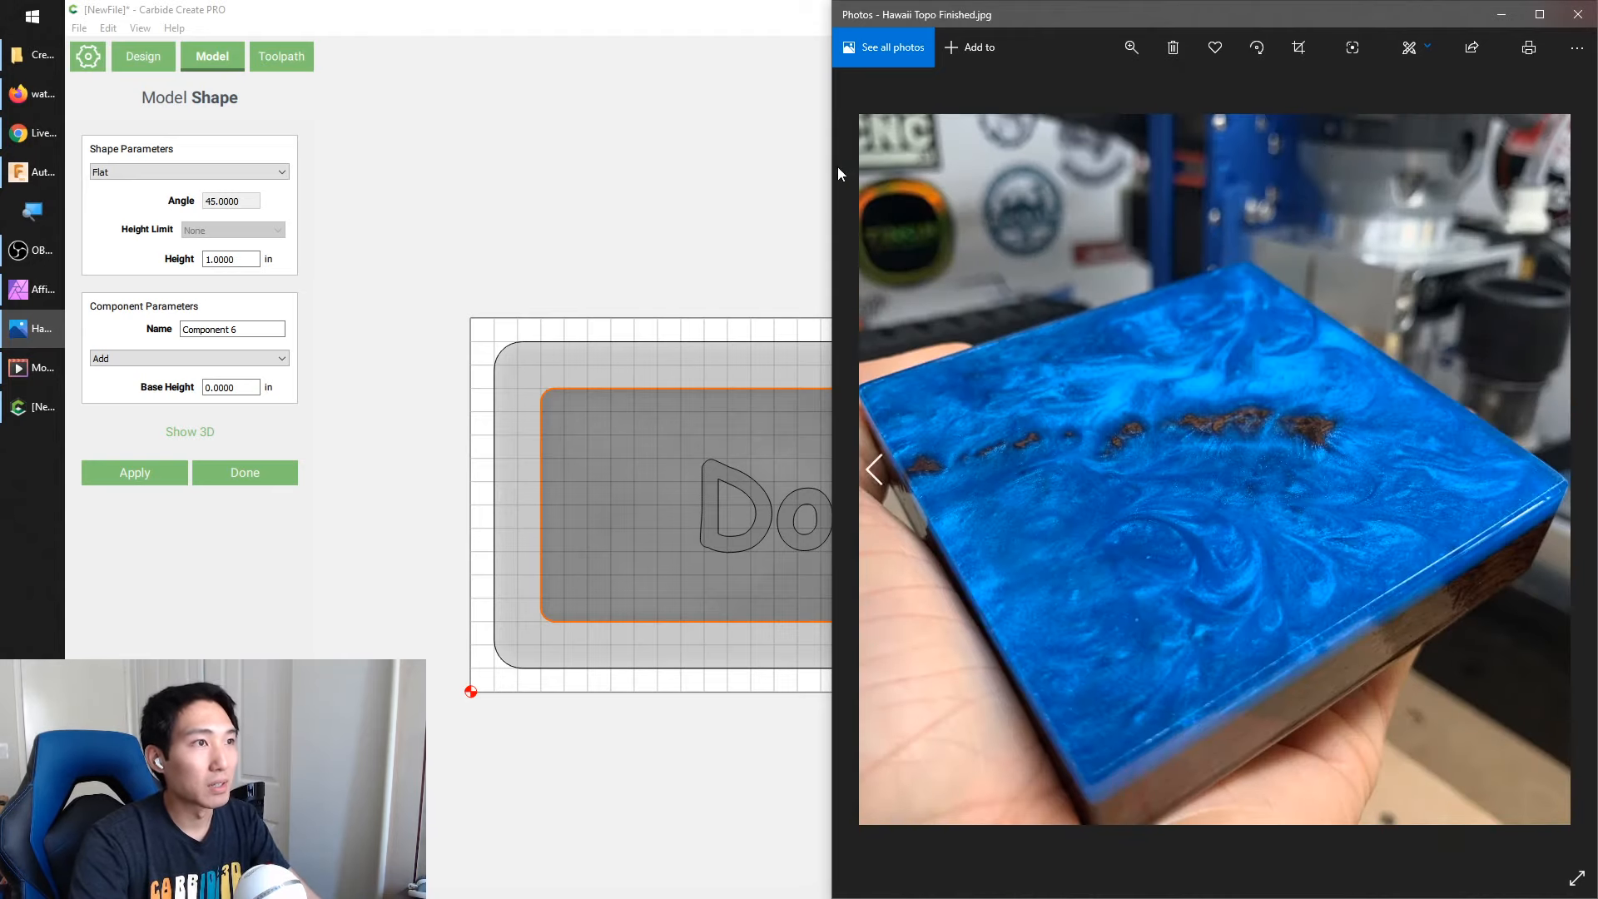
left_click_drag(832, 157, 475, 156)
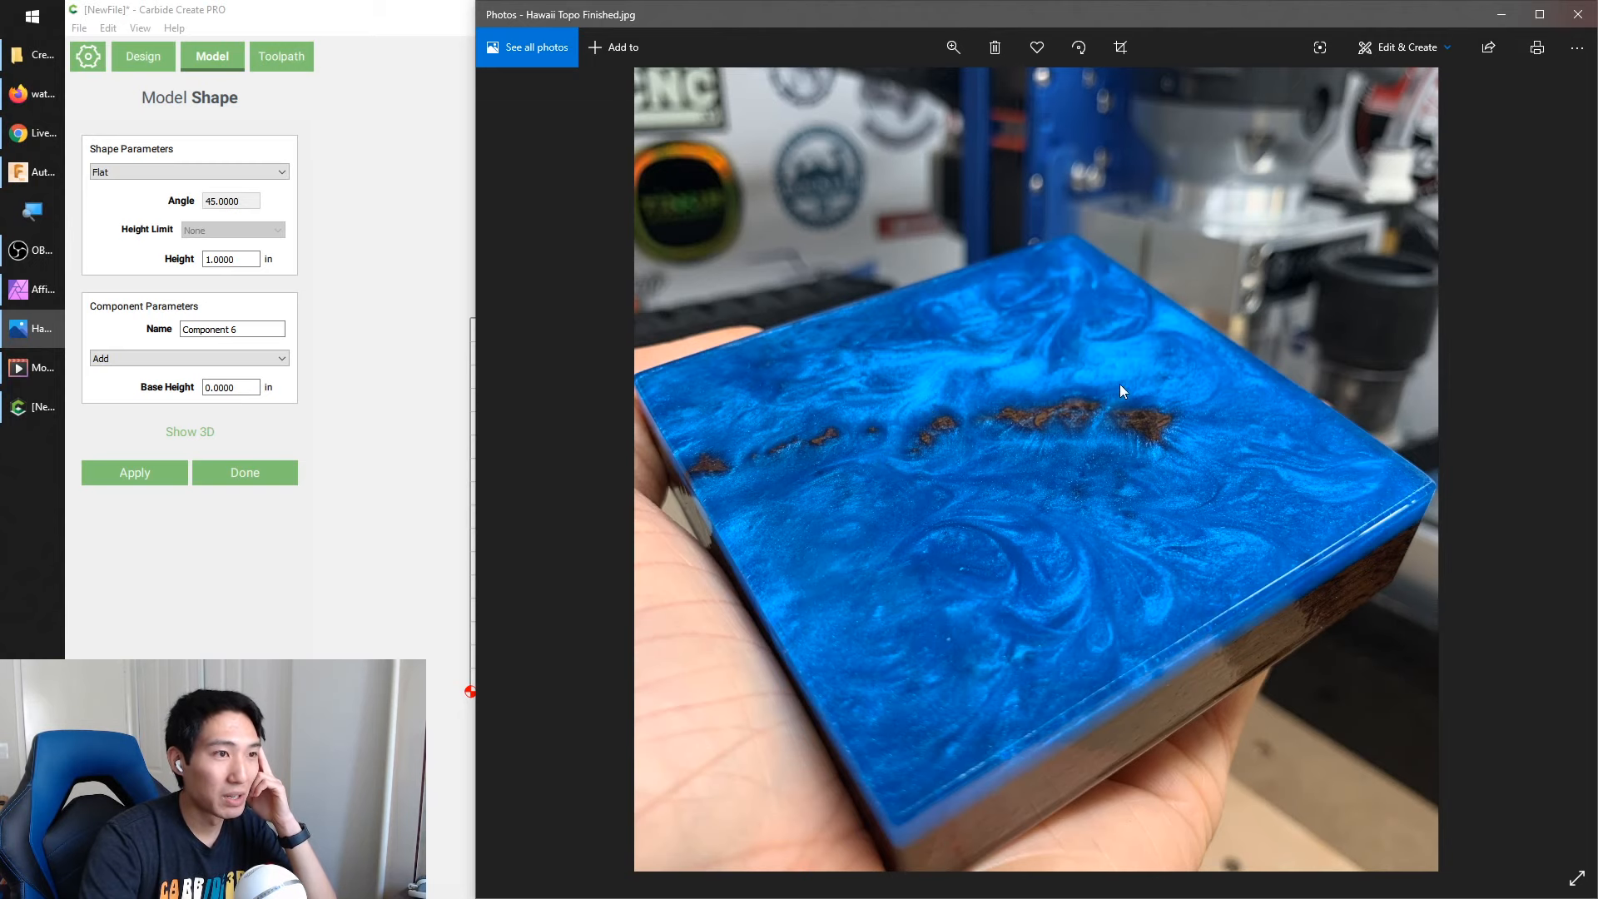
Switch to Firefox and open the Tangram Heightmapper page at tangrams.github.io/heightmapper in a new tab
left_click(37, 100)
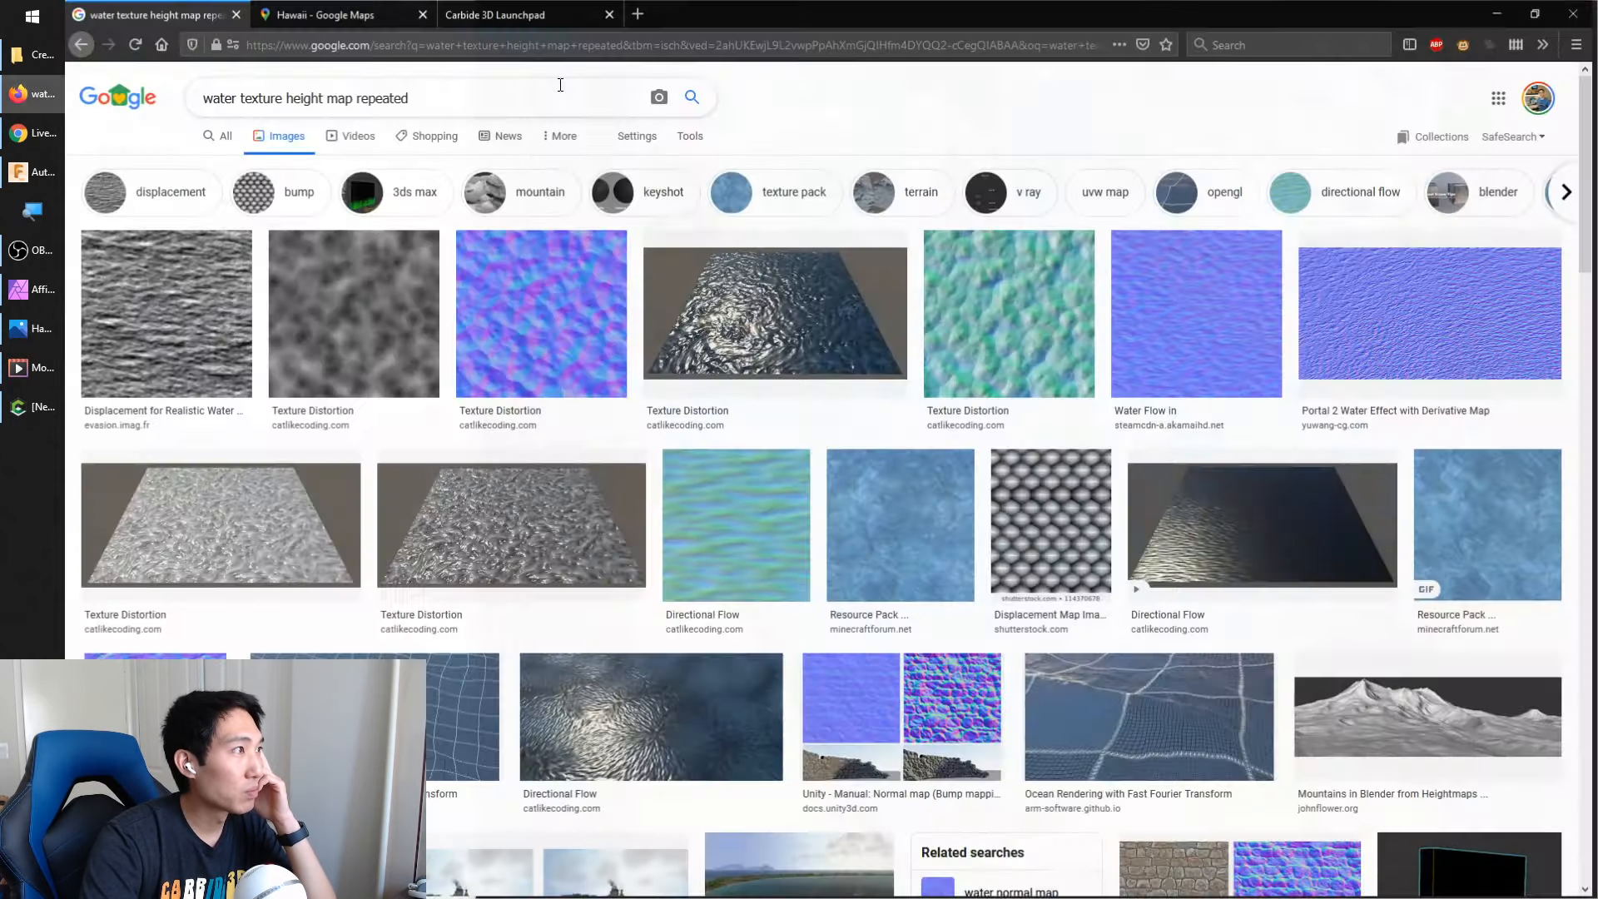
left_click(640, 13)
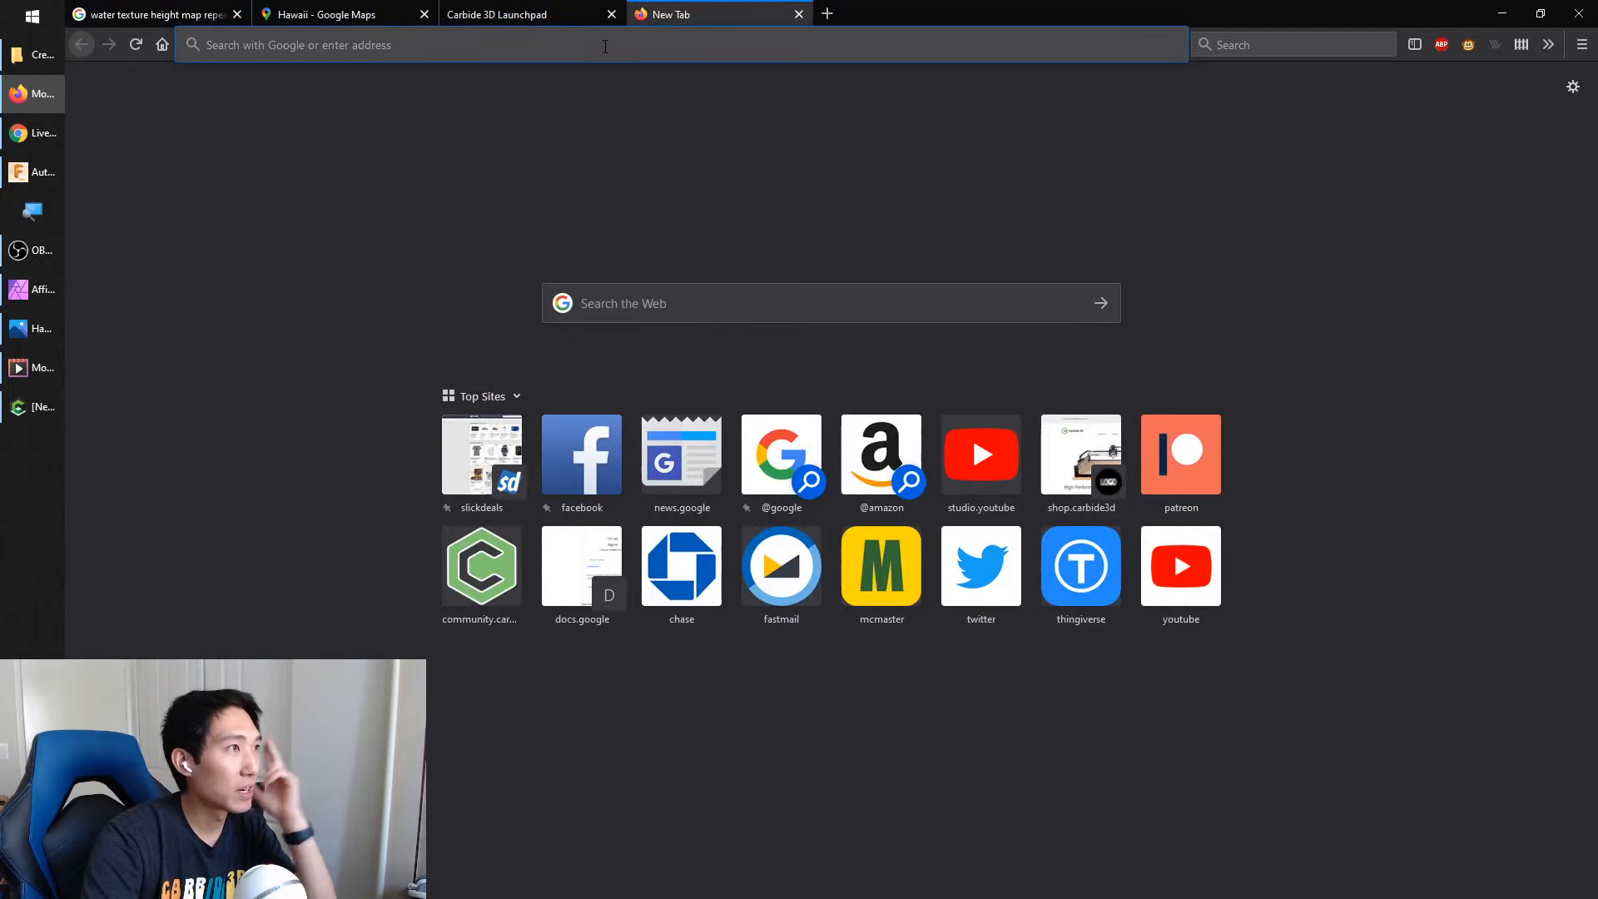
left_click(602, 48)
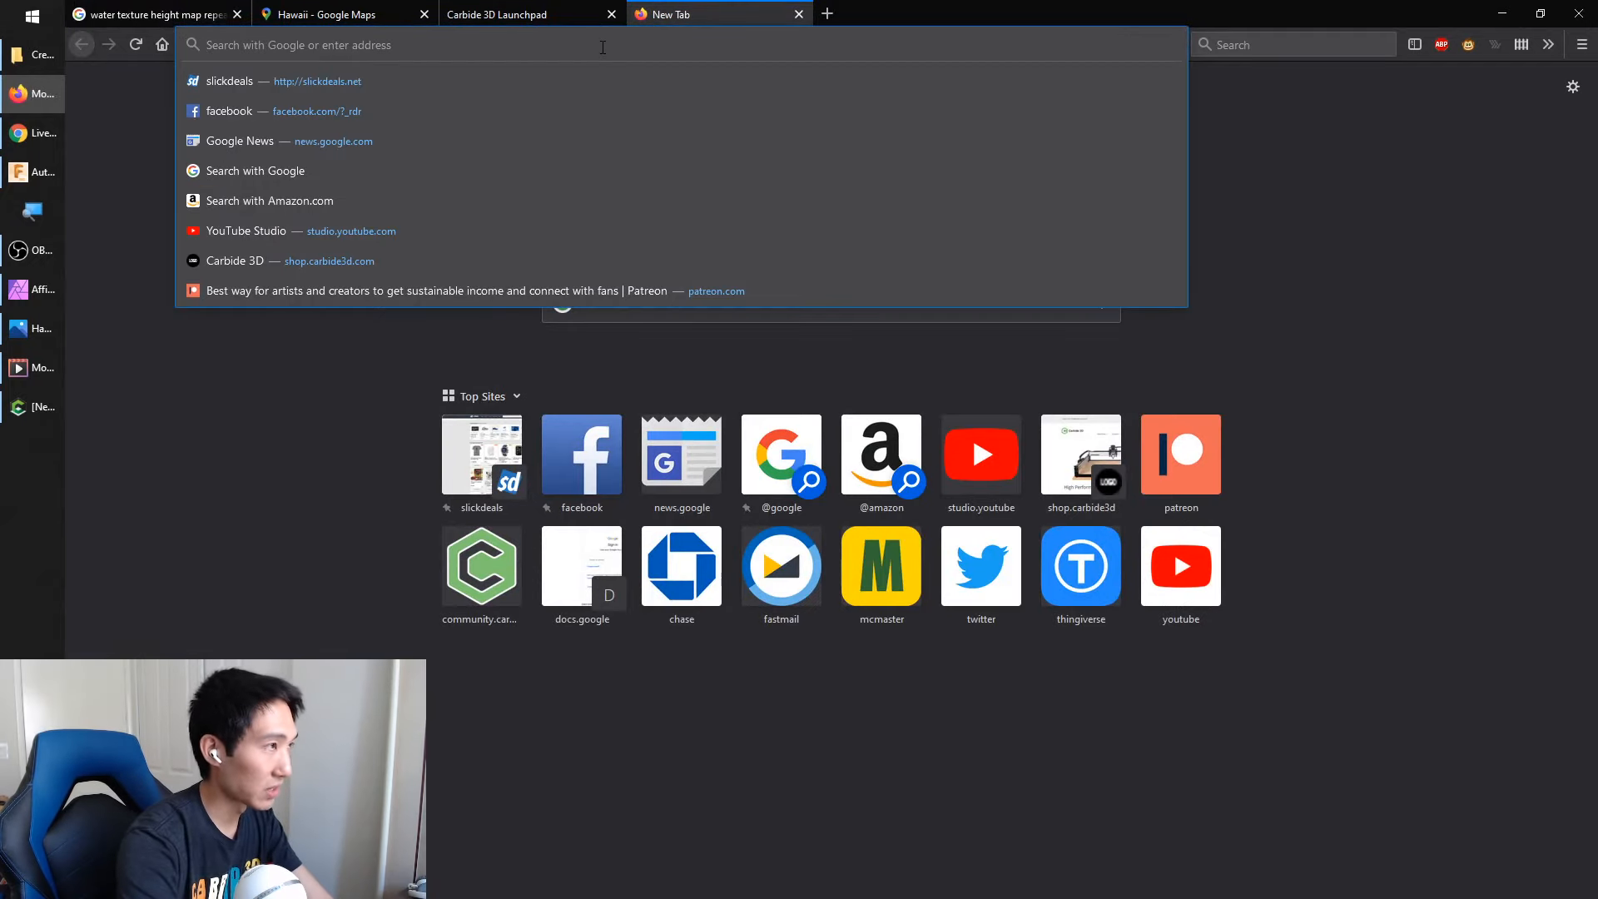
type("tangrams.github.io/")
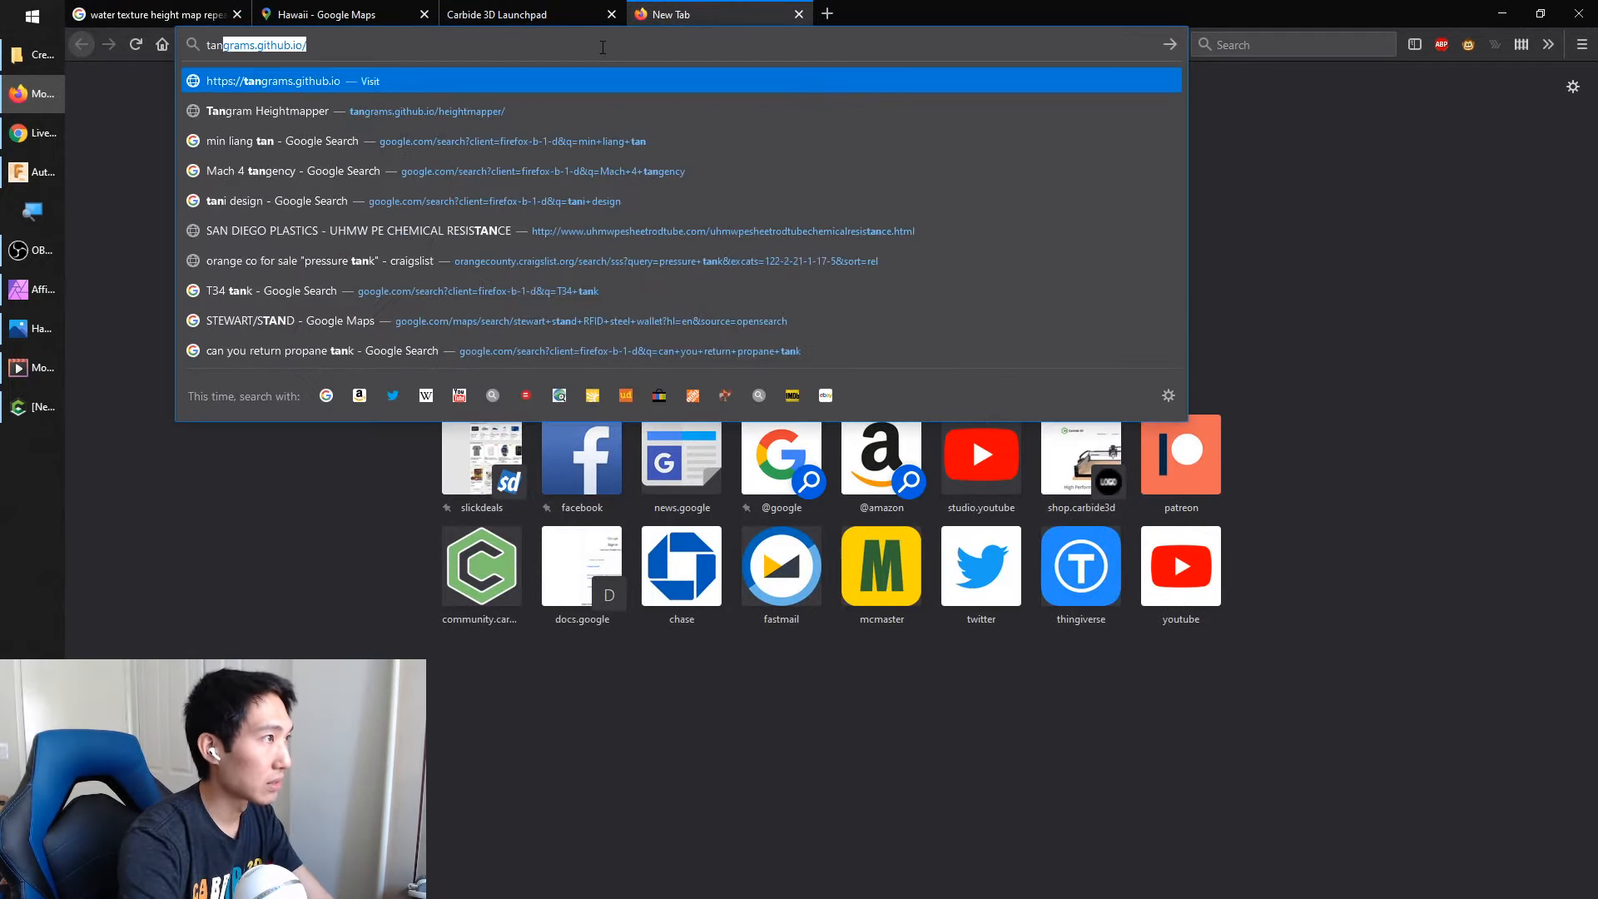
key("Down")
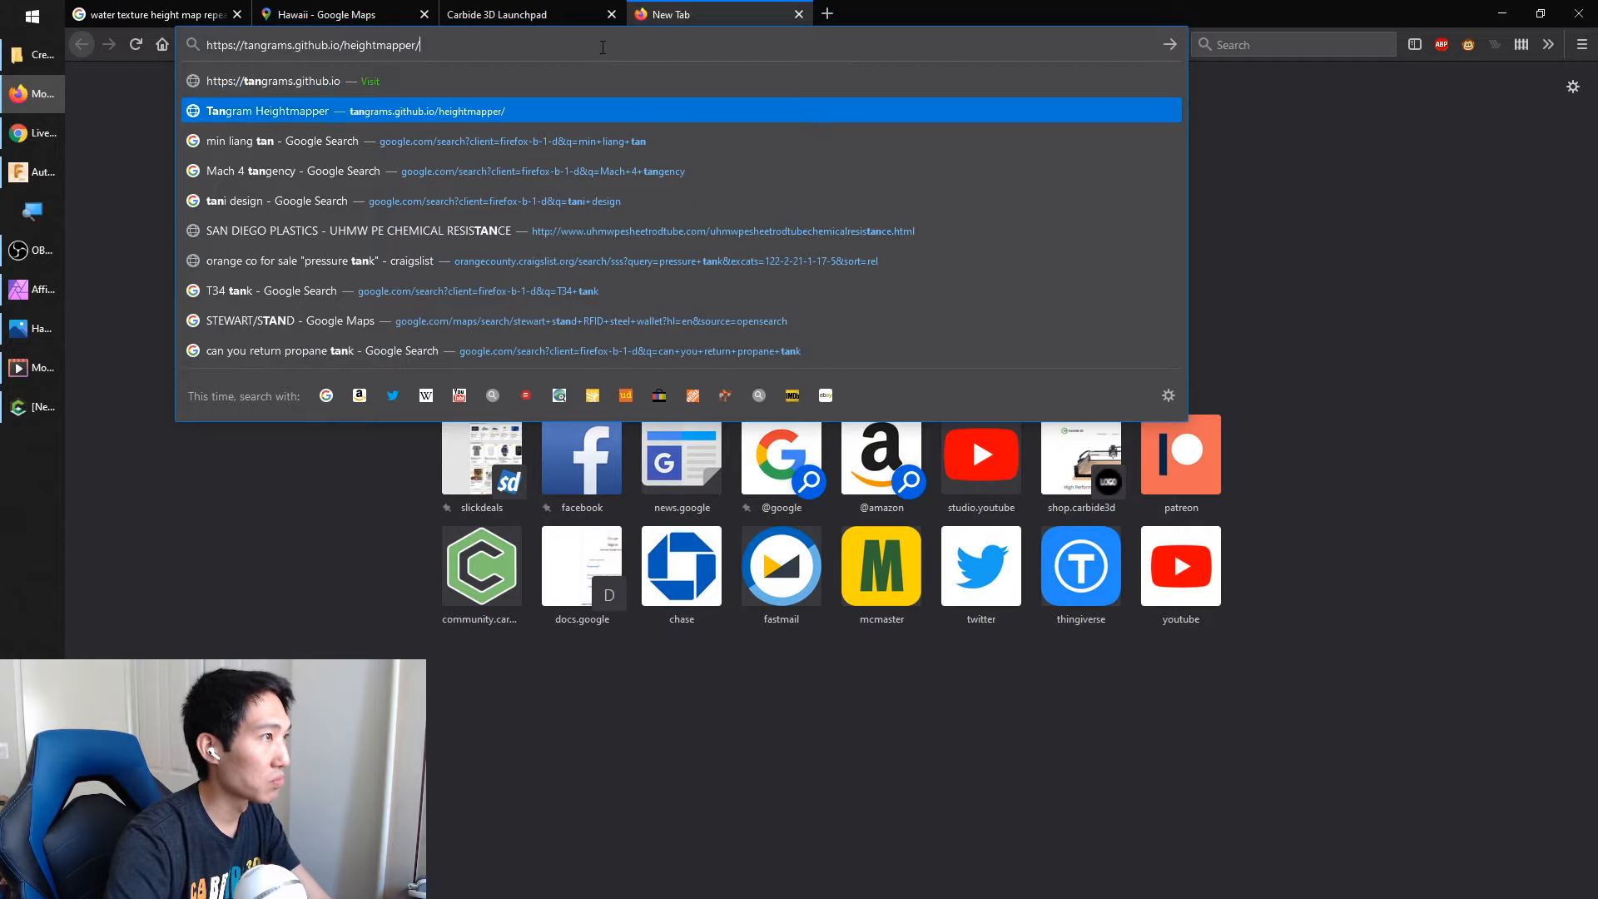
key("Return")
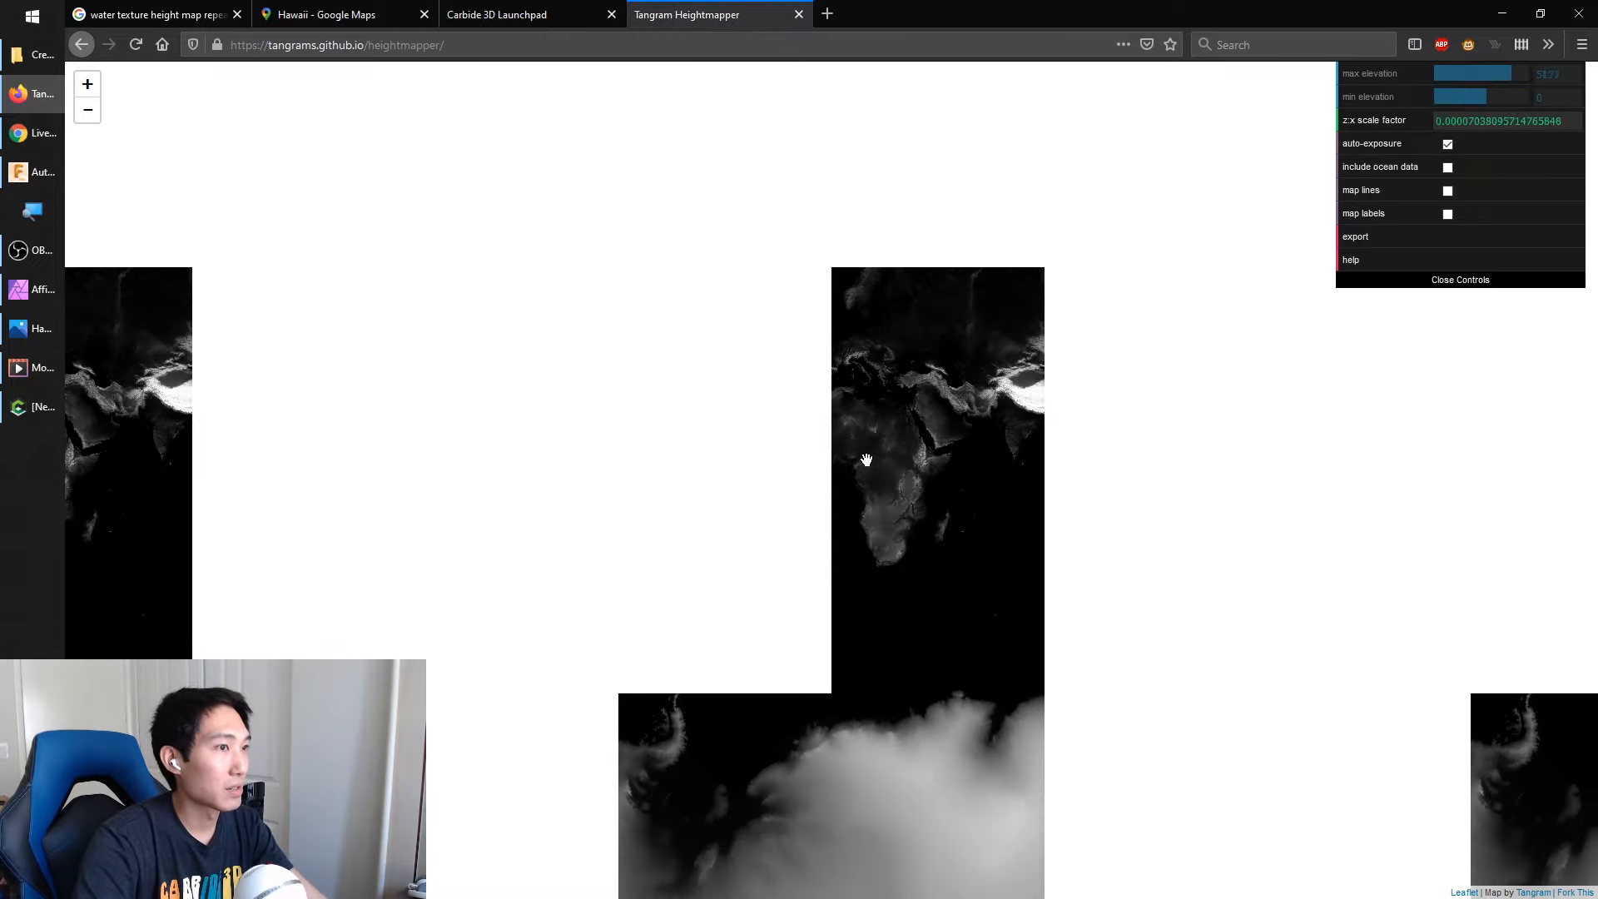
Frame the Hawaiian Islands on the height map, reload the page and include the ocean data
left_click_drag(874, 459, 1157, 474)
scroll(754, 435, "up", 1)
scroll(754, 435, "up", 5)
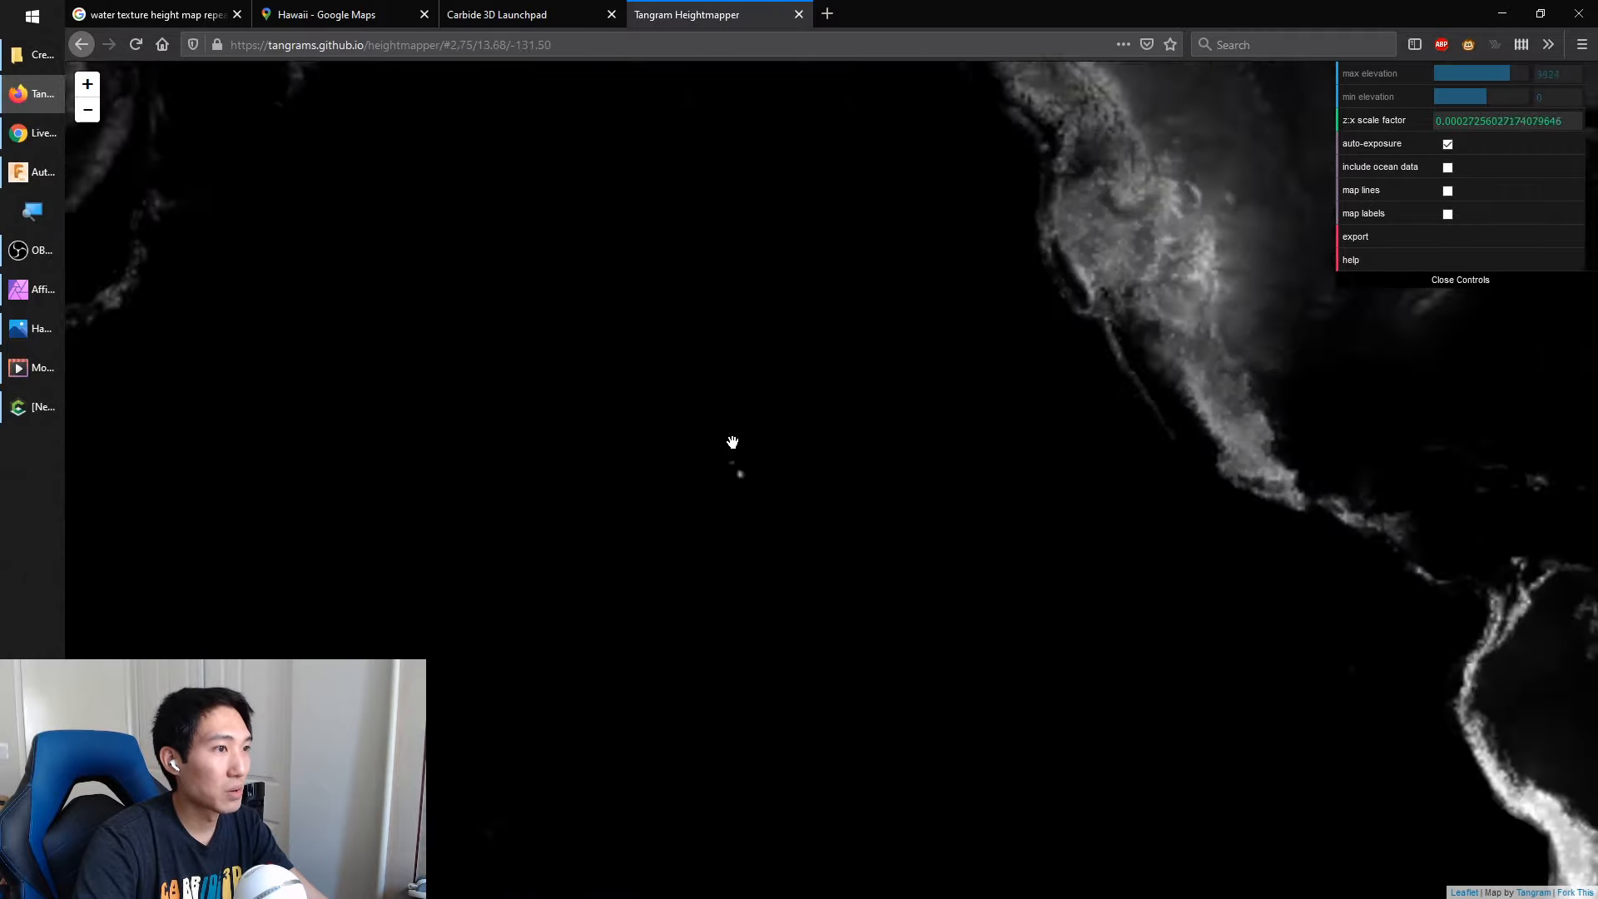
left_click_drag(753, 457, 1085, 426)
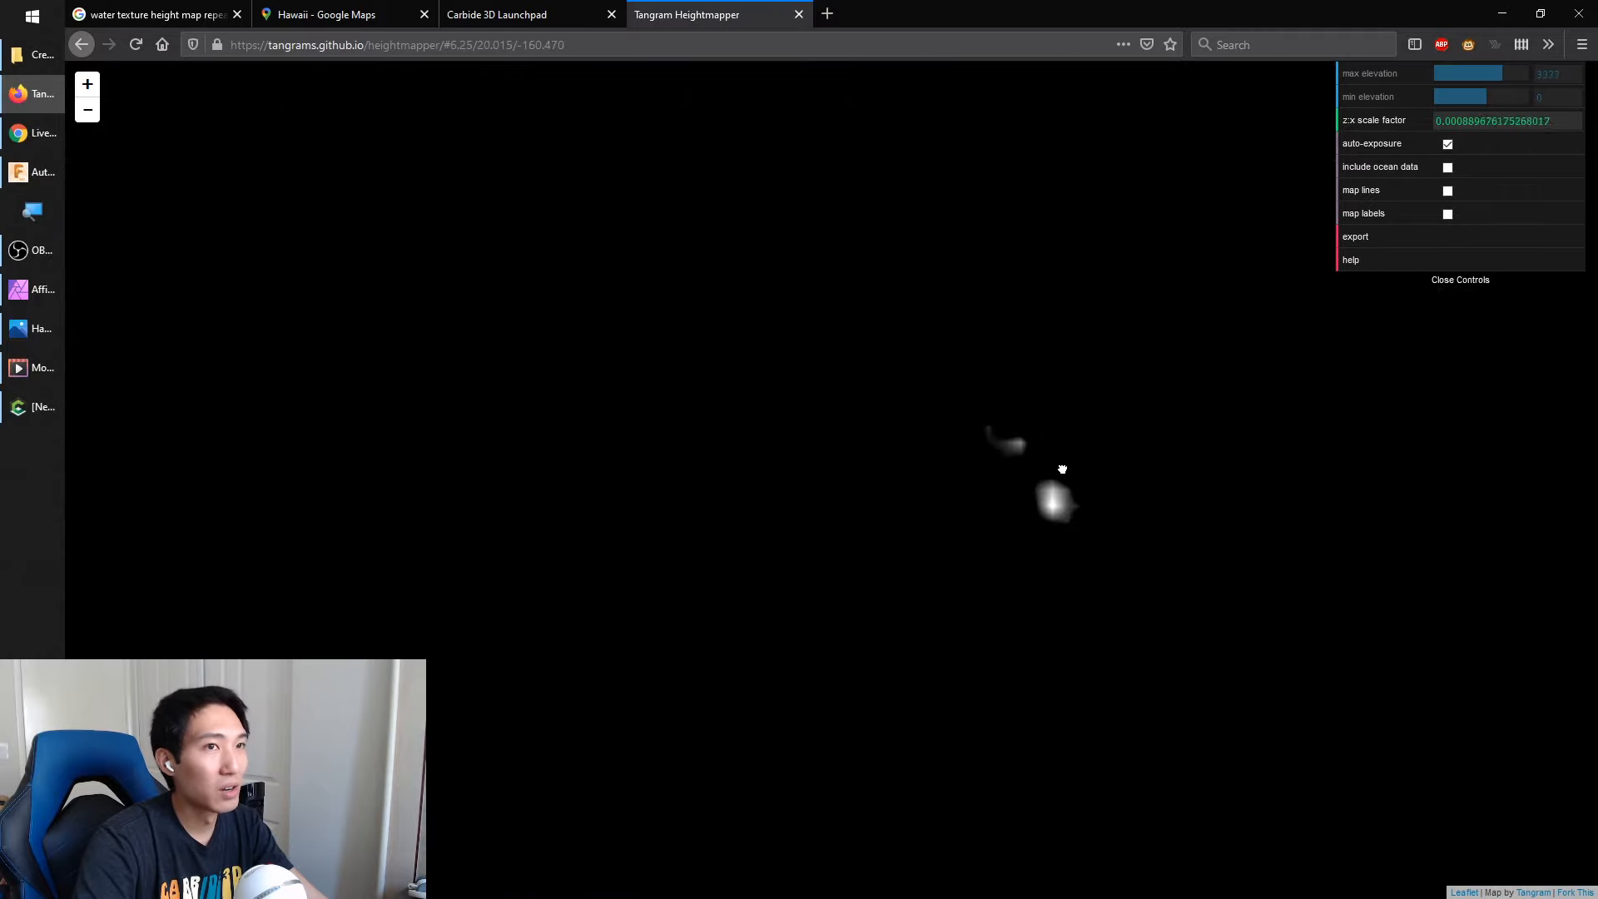
left_click_drag(1050, 498, 978, 498)
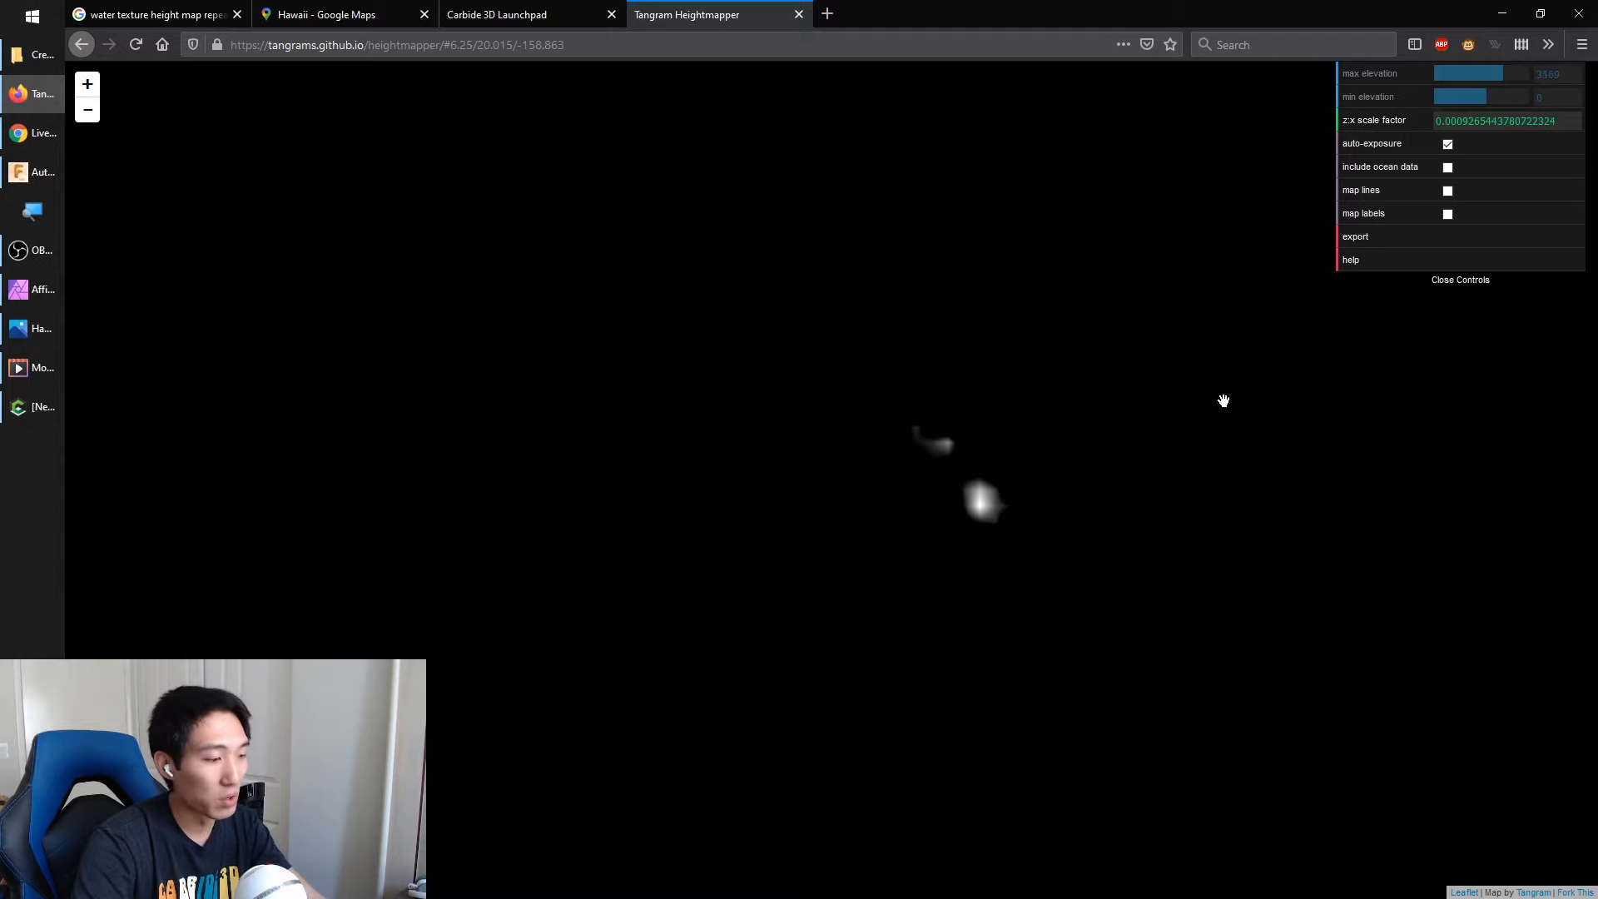
left_click(137, 46)
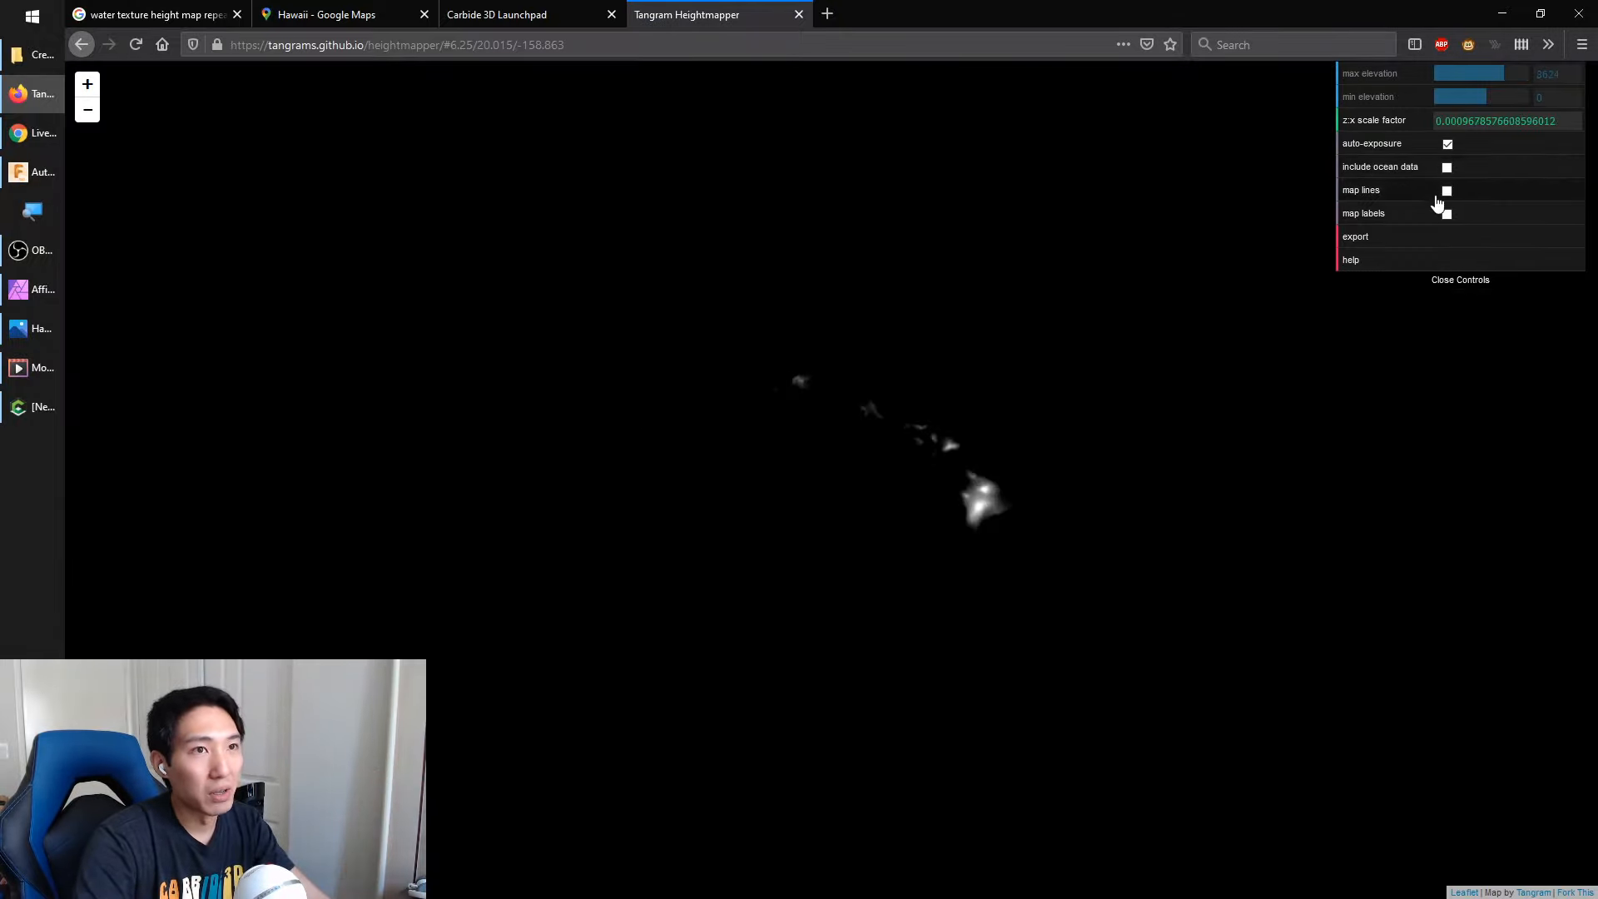
left_click(1447, 167)
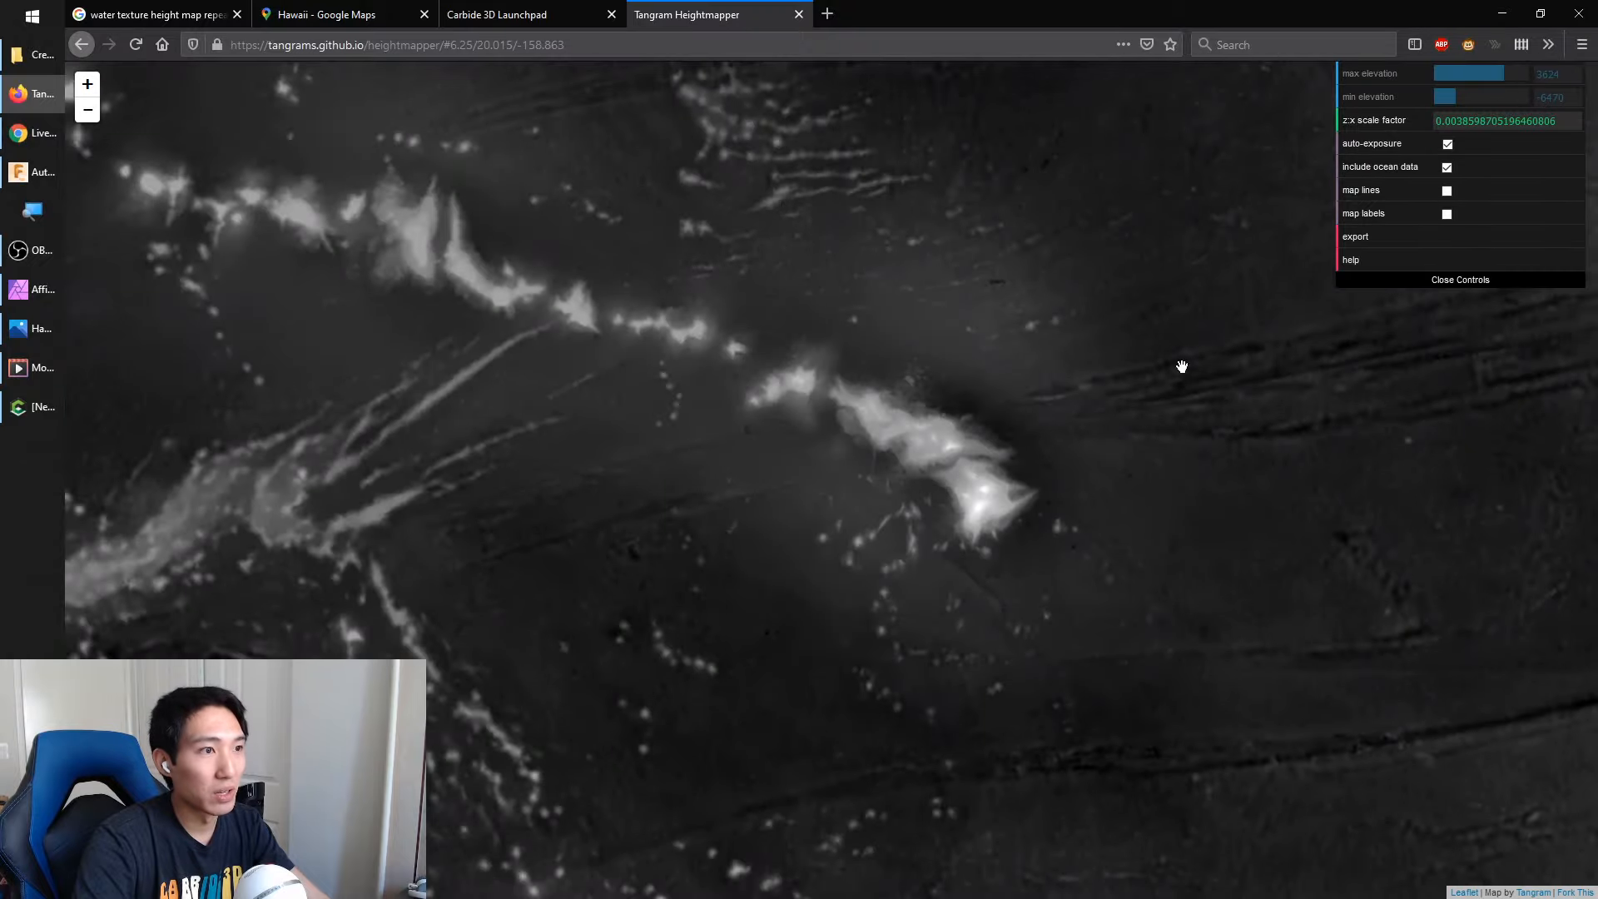
left_click_drag(1039, 401, 924, 439)
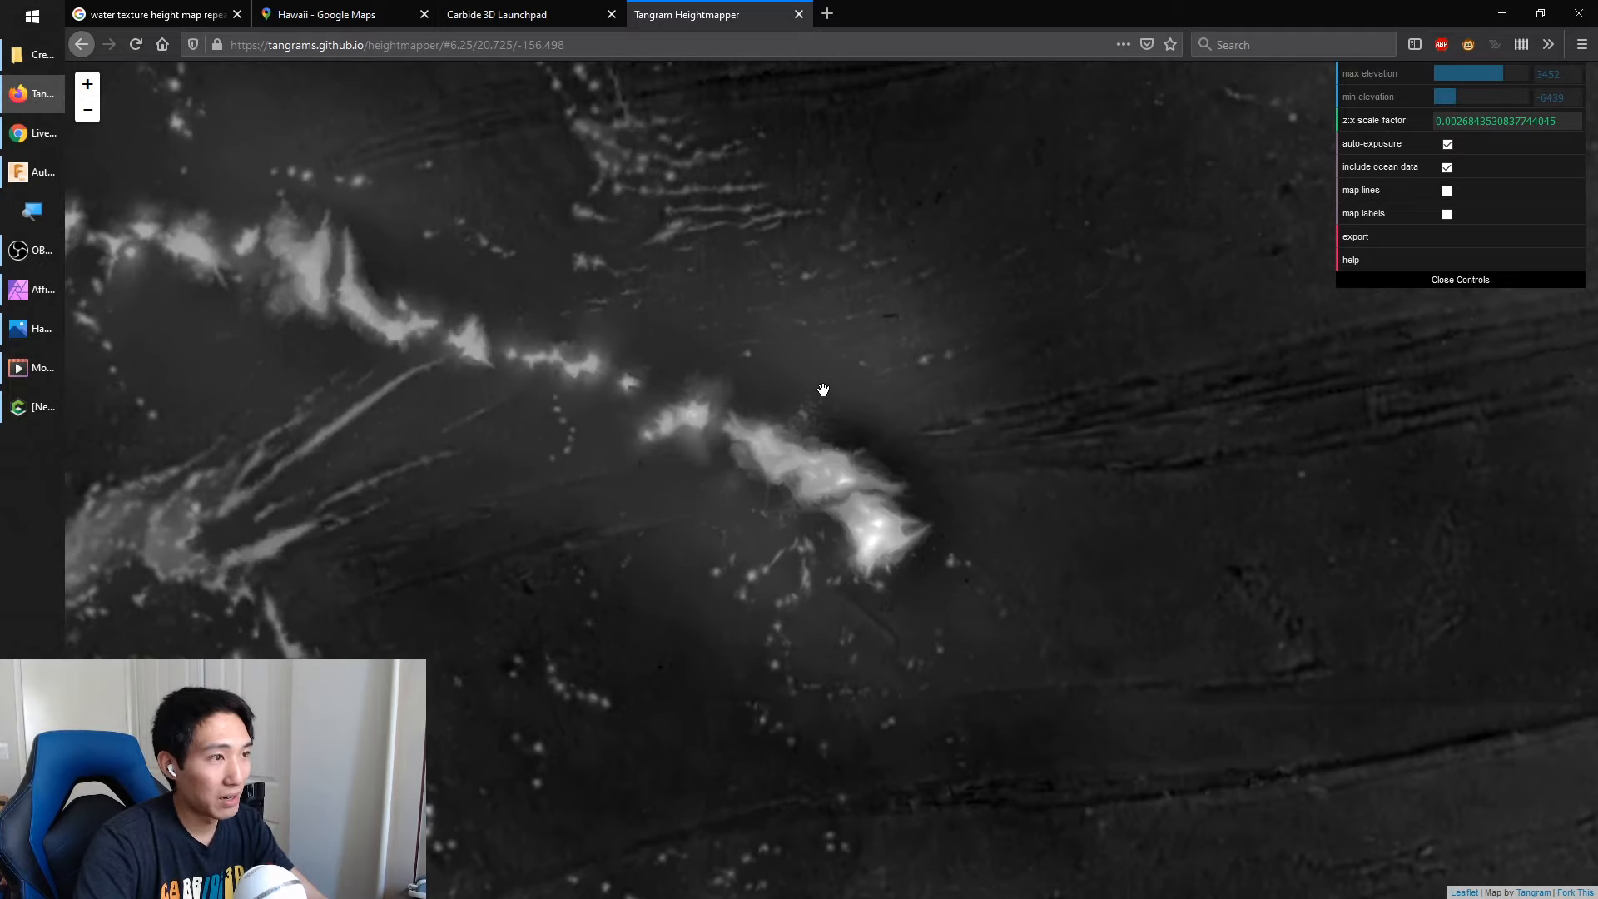
Minimize the browser, force-close the unresponsive Carbide Create and relaunch it
left_click(1496, 17)
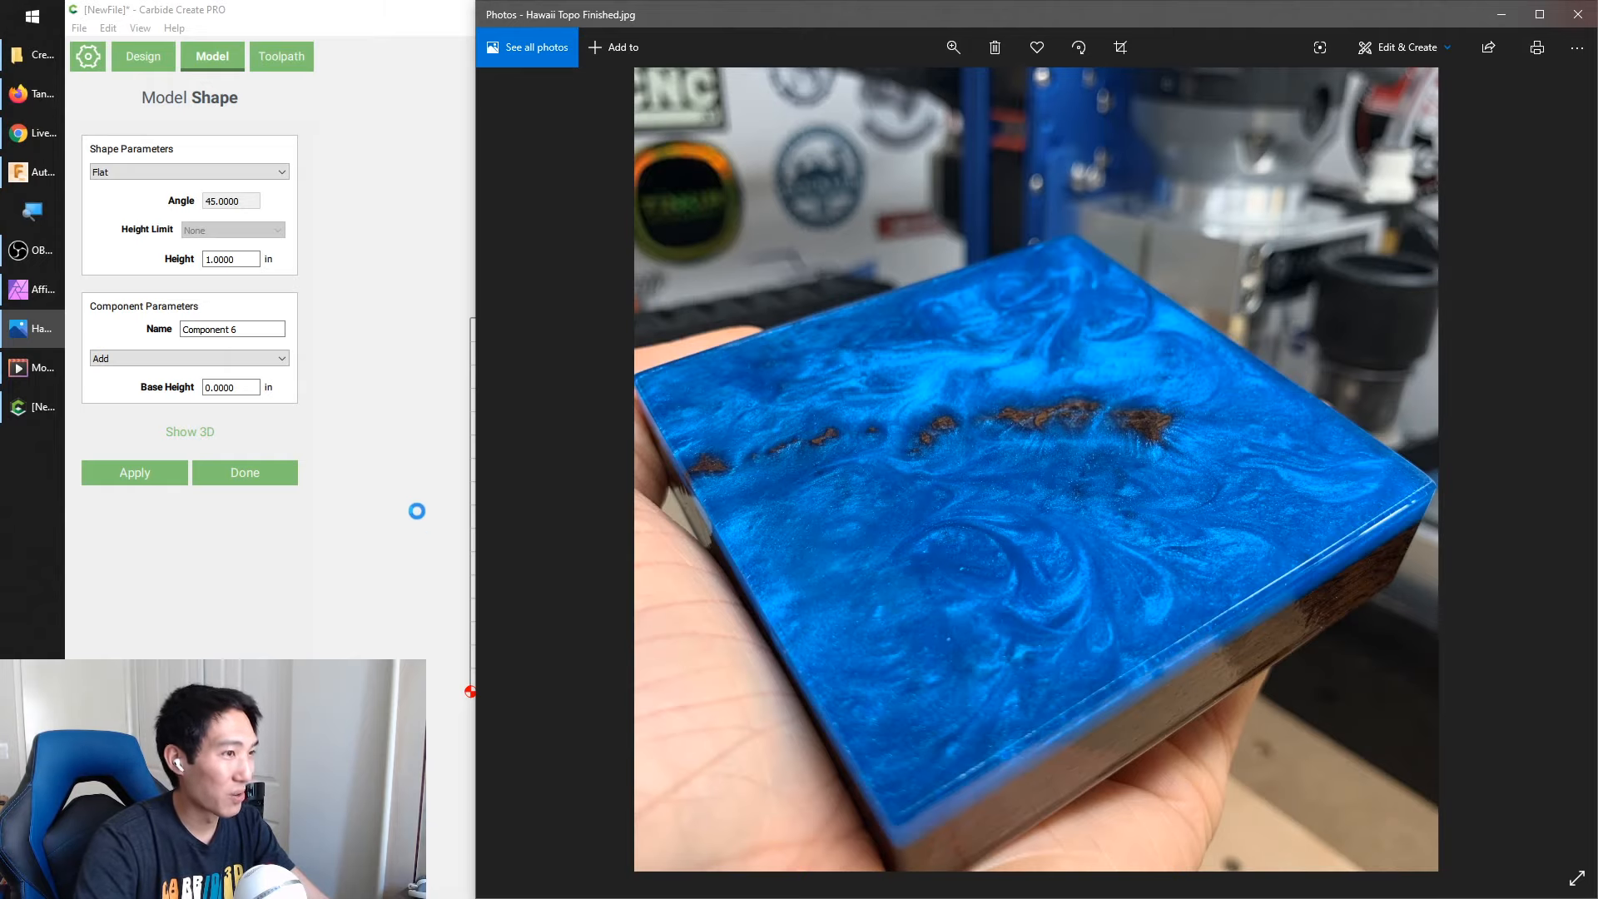
left_click(153, 8)
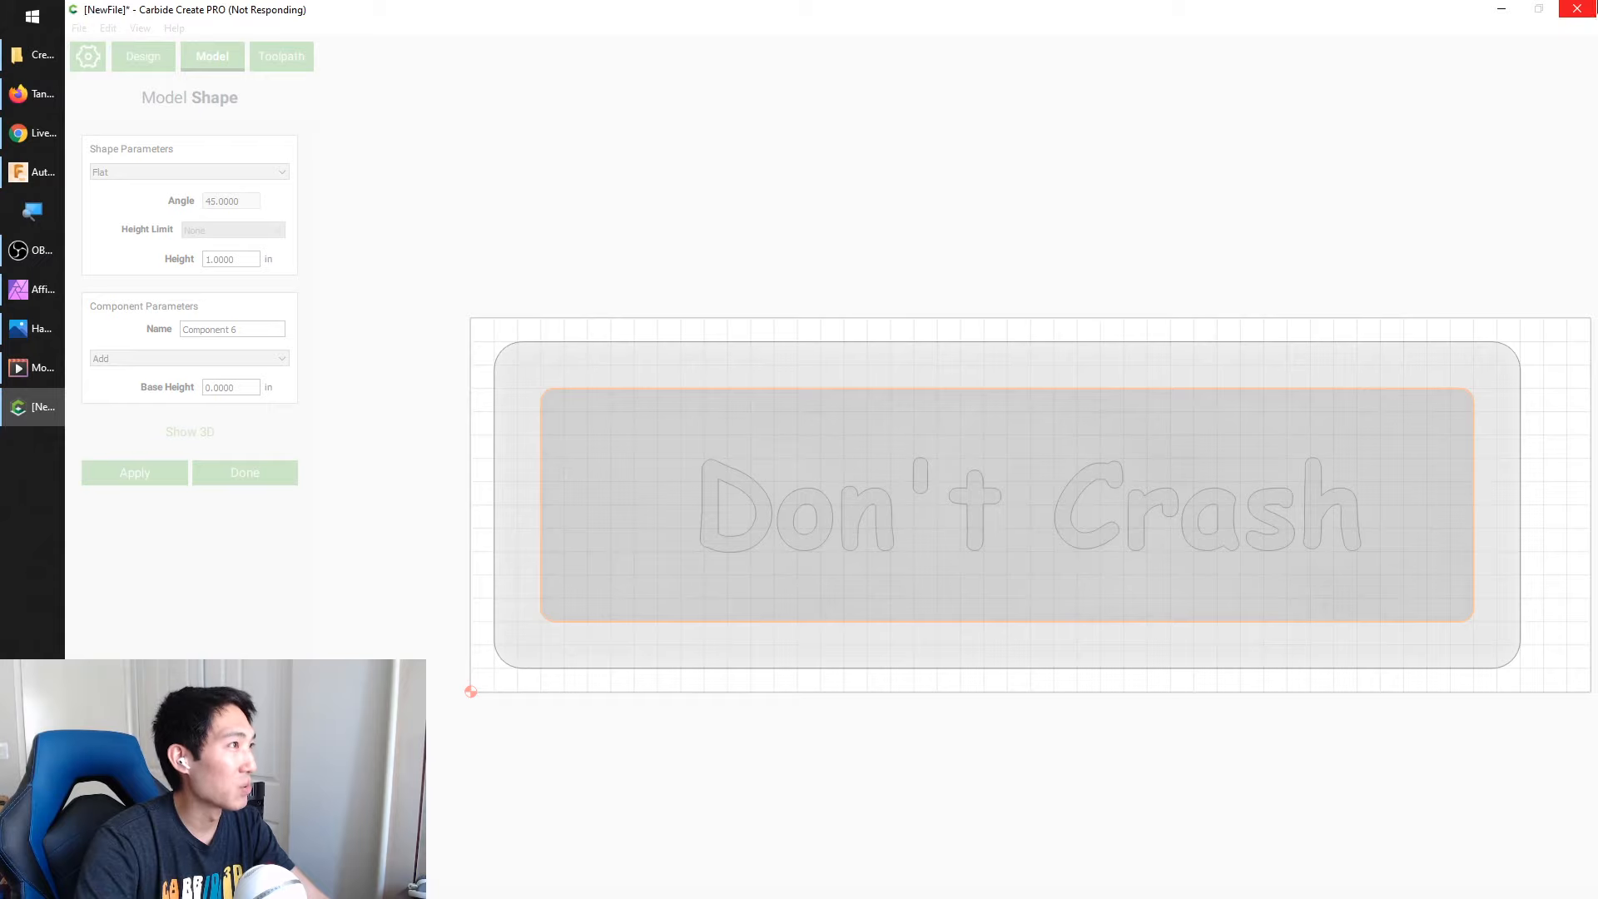
left_click(1577, 10)
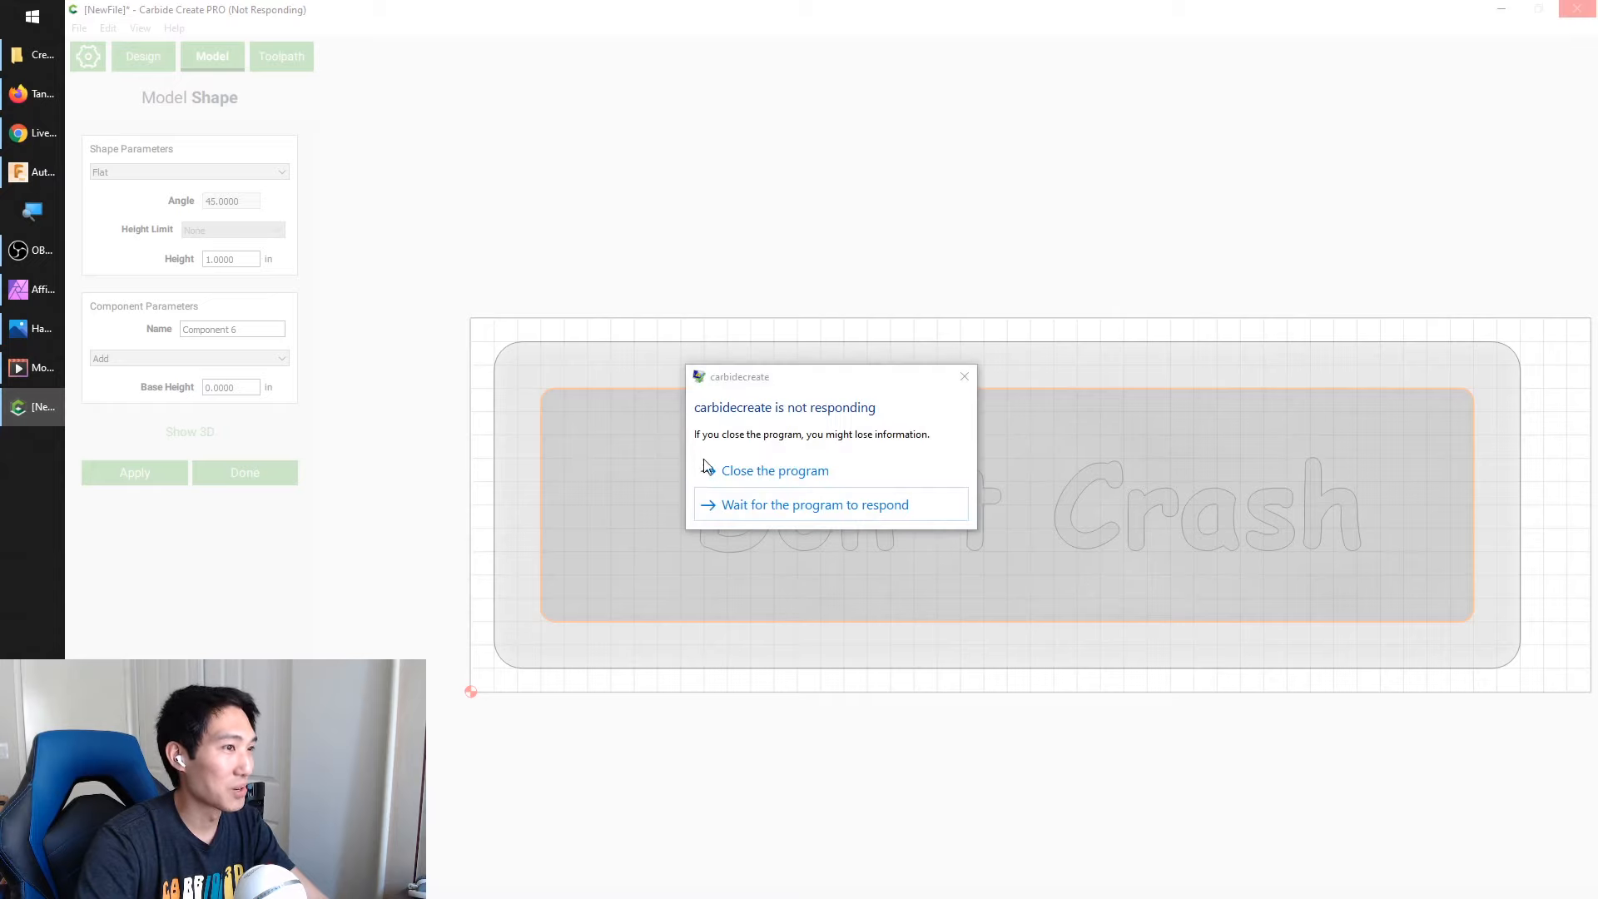
left_click(740, 469)
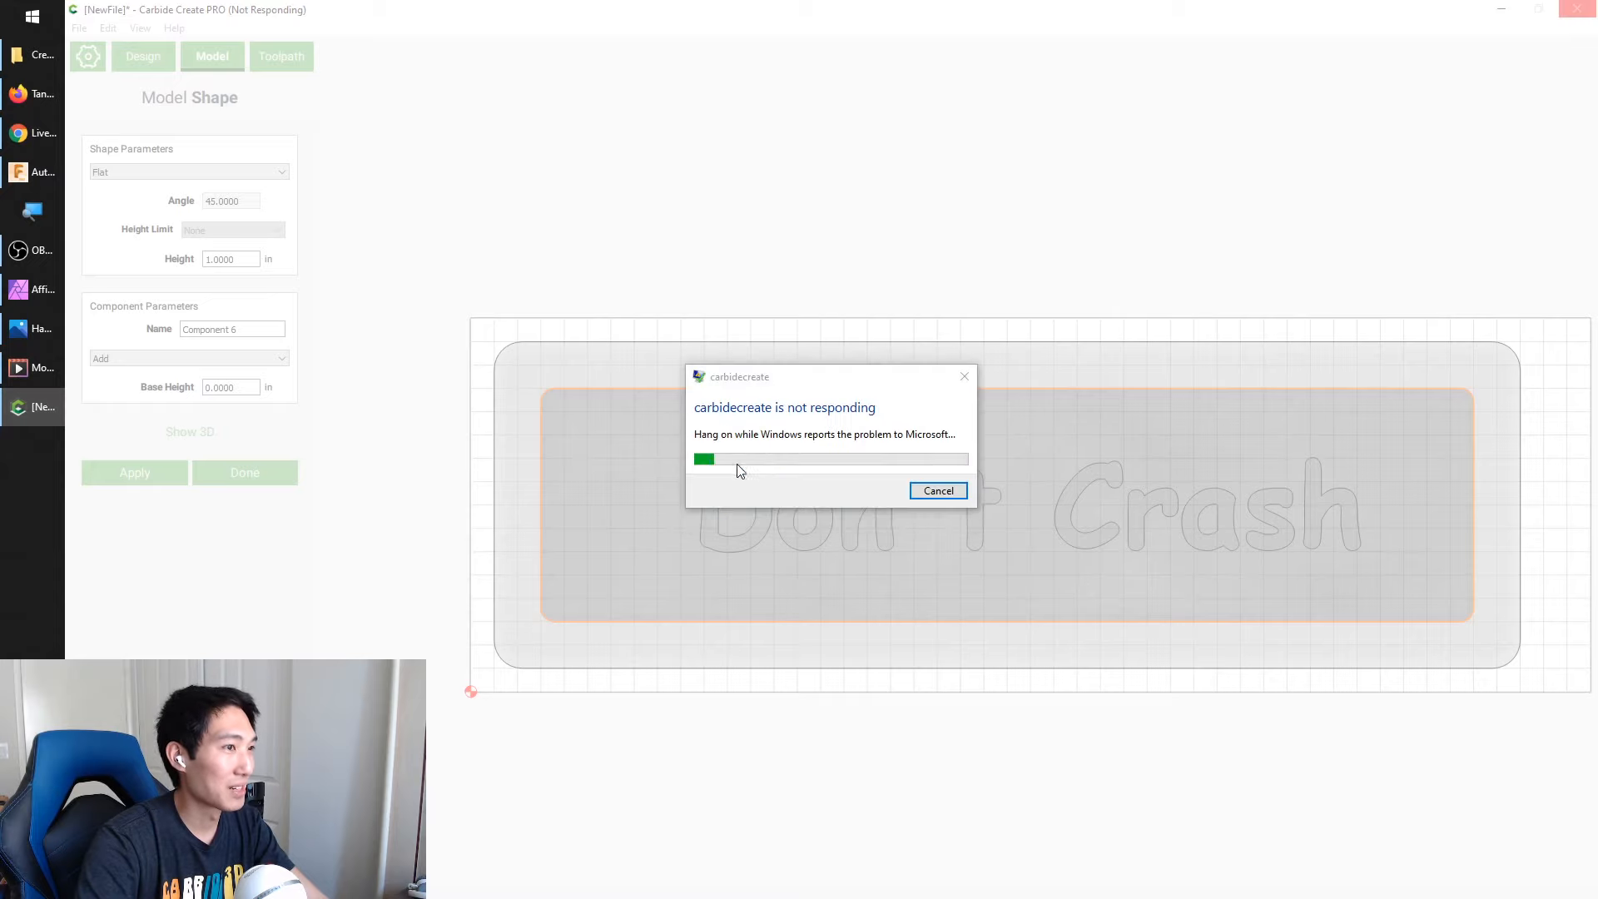
left_click(938, 492)
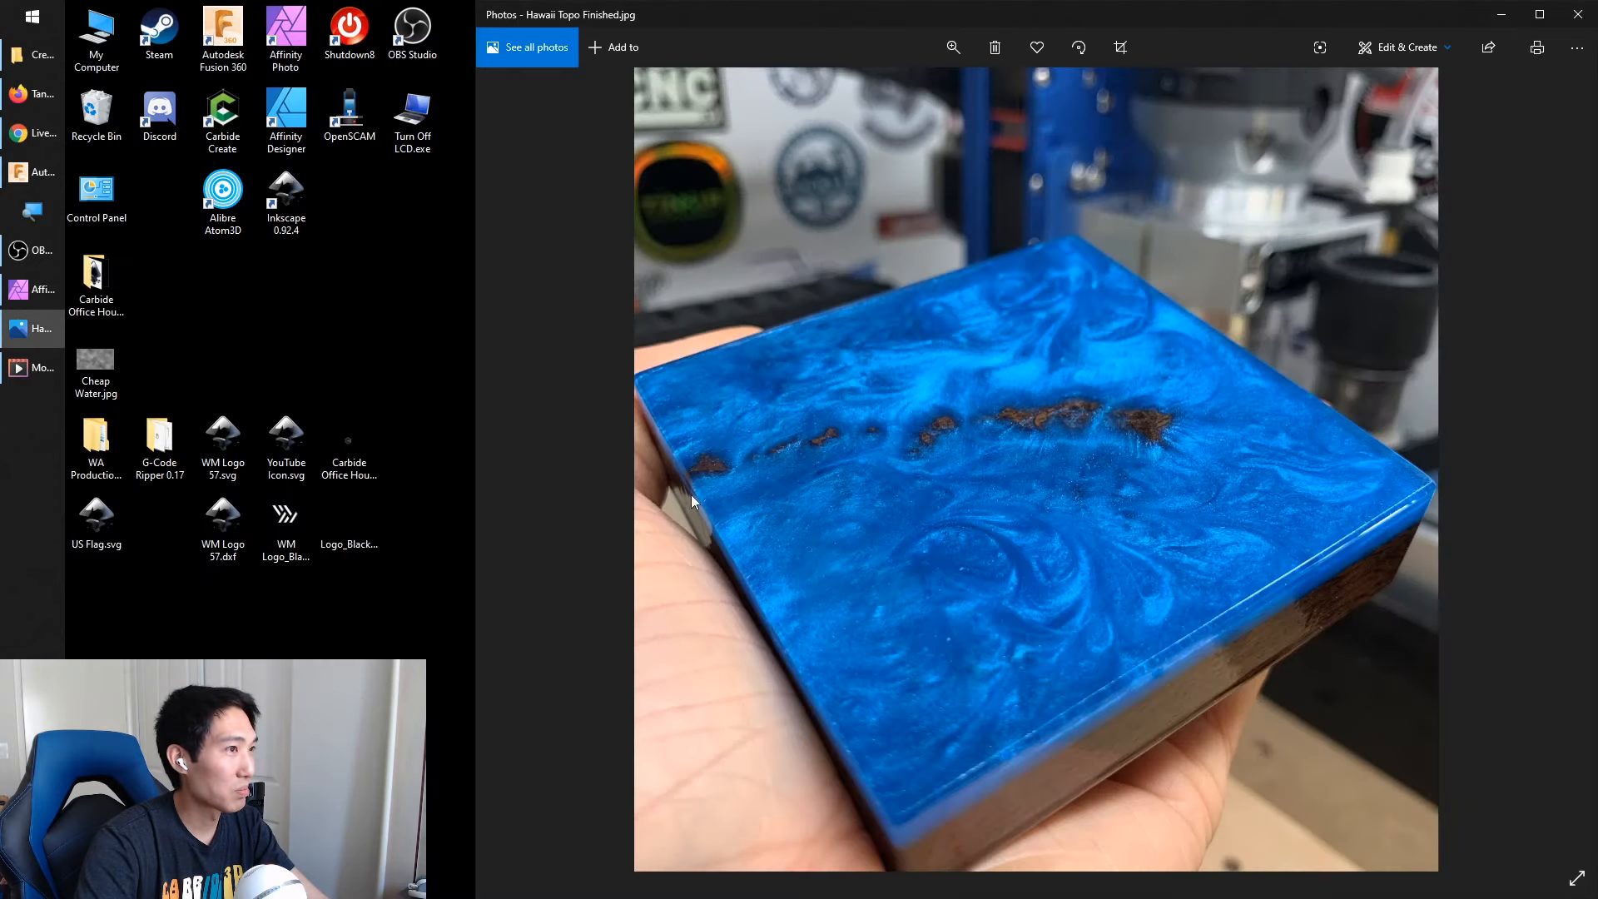
double_click(233, 123)
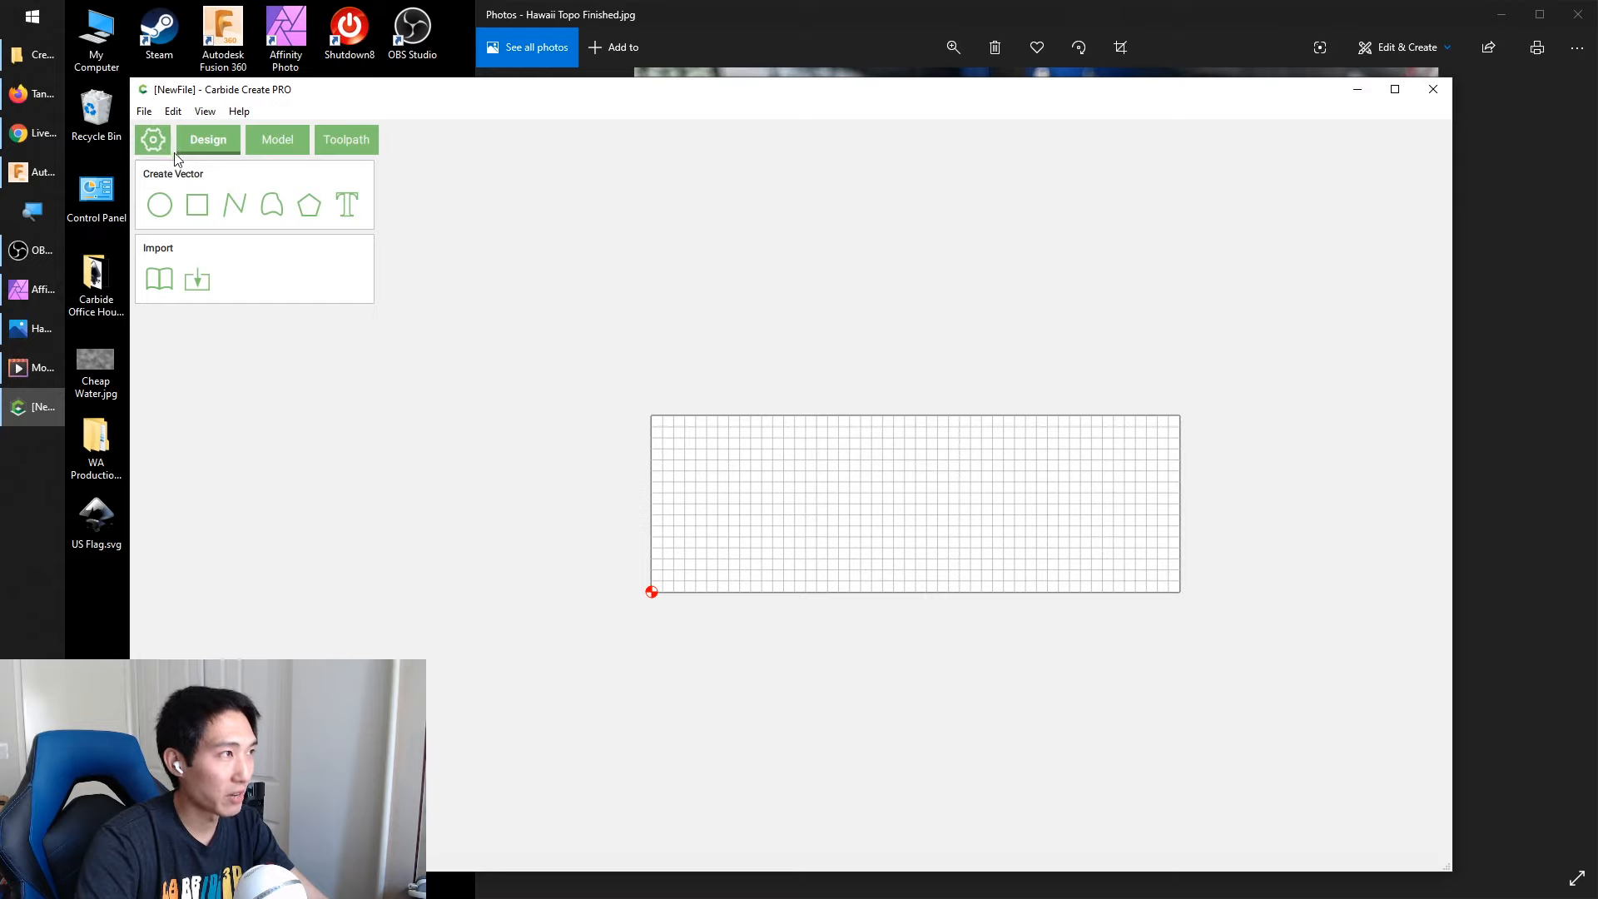
Set the stock width to 4 in in the new file's job setup
left_click(151, 143)
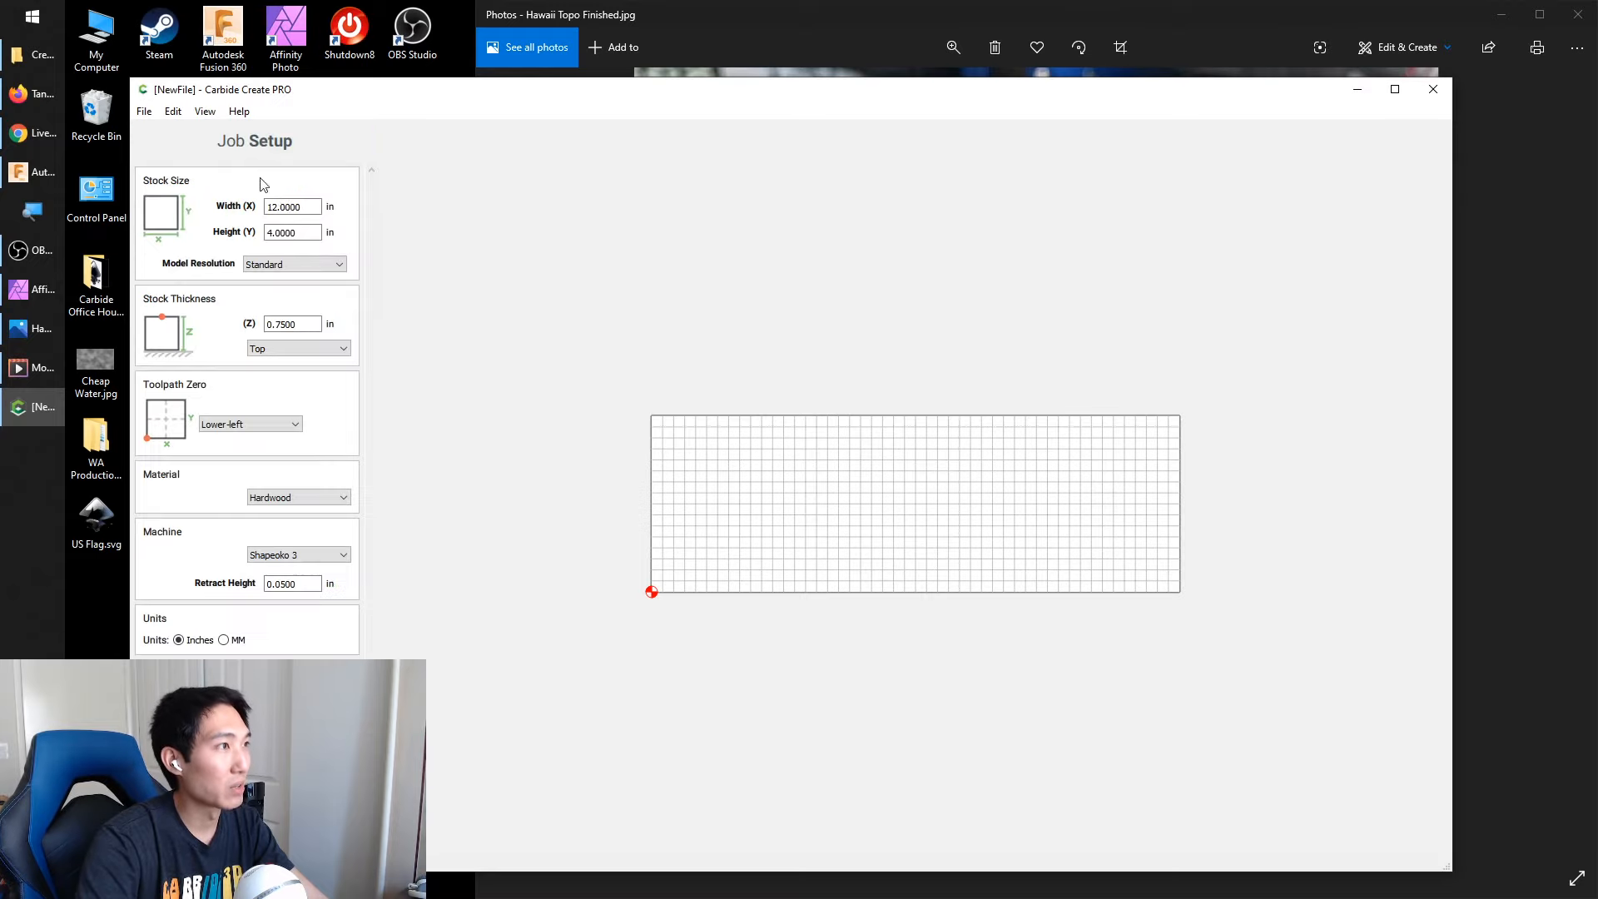
double_click(318, 206)
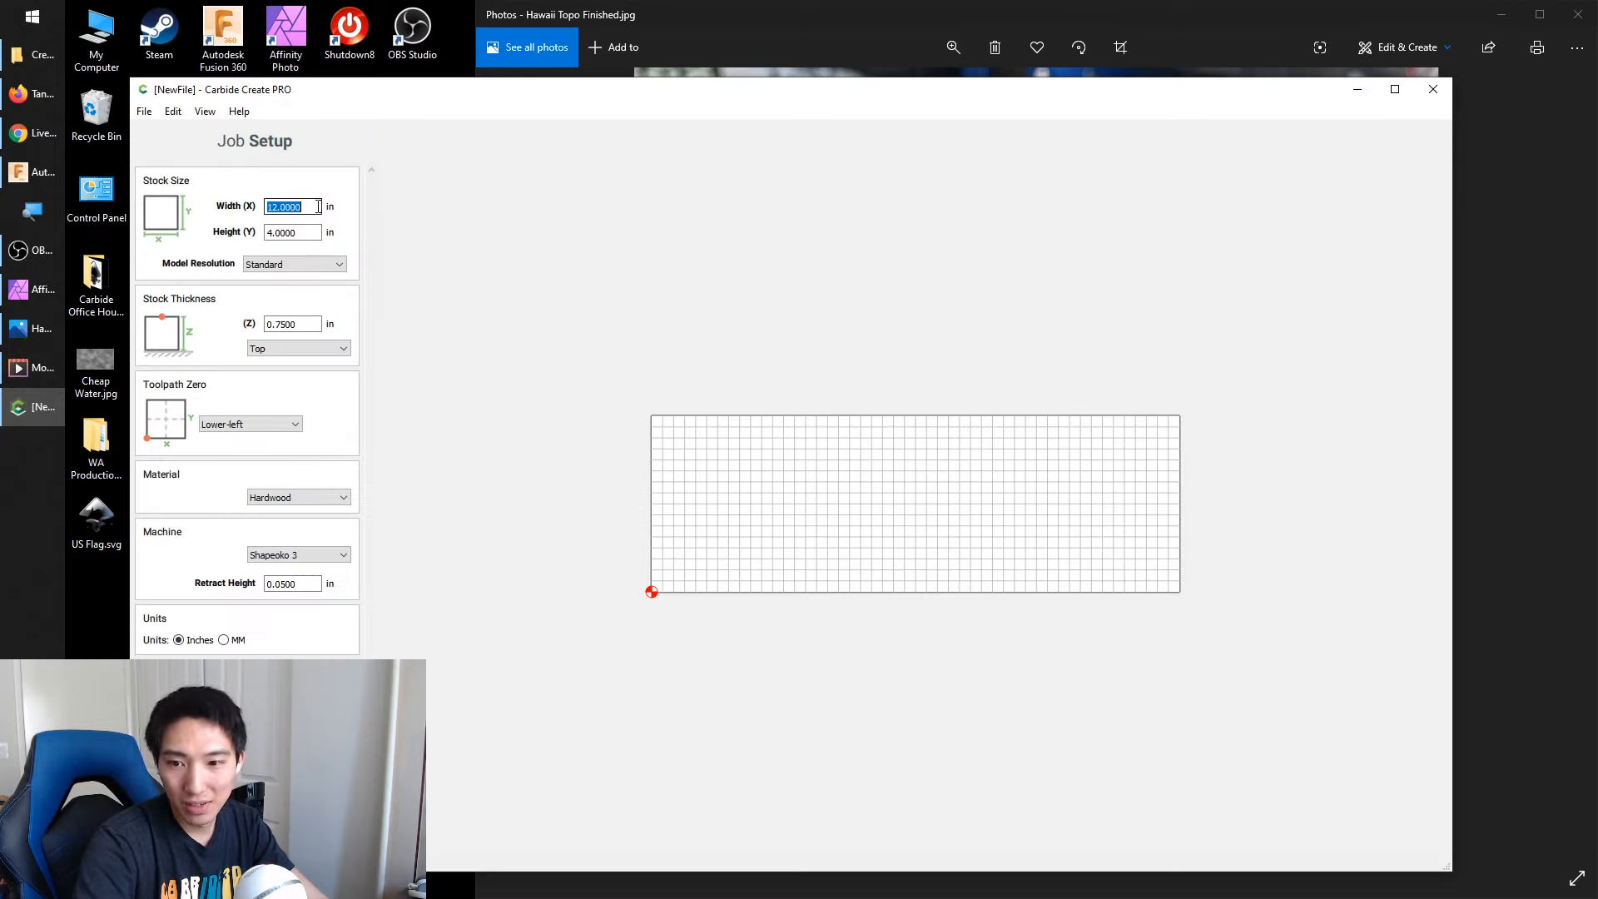
type("4")
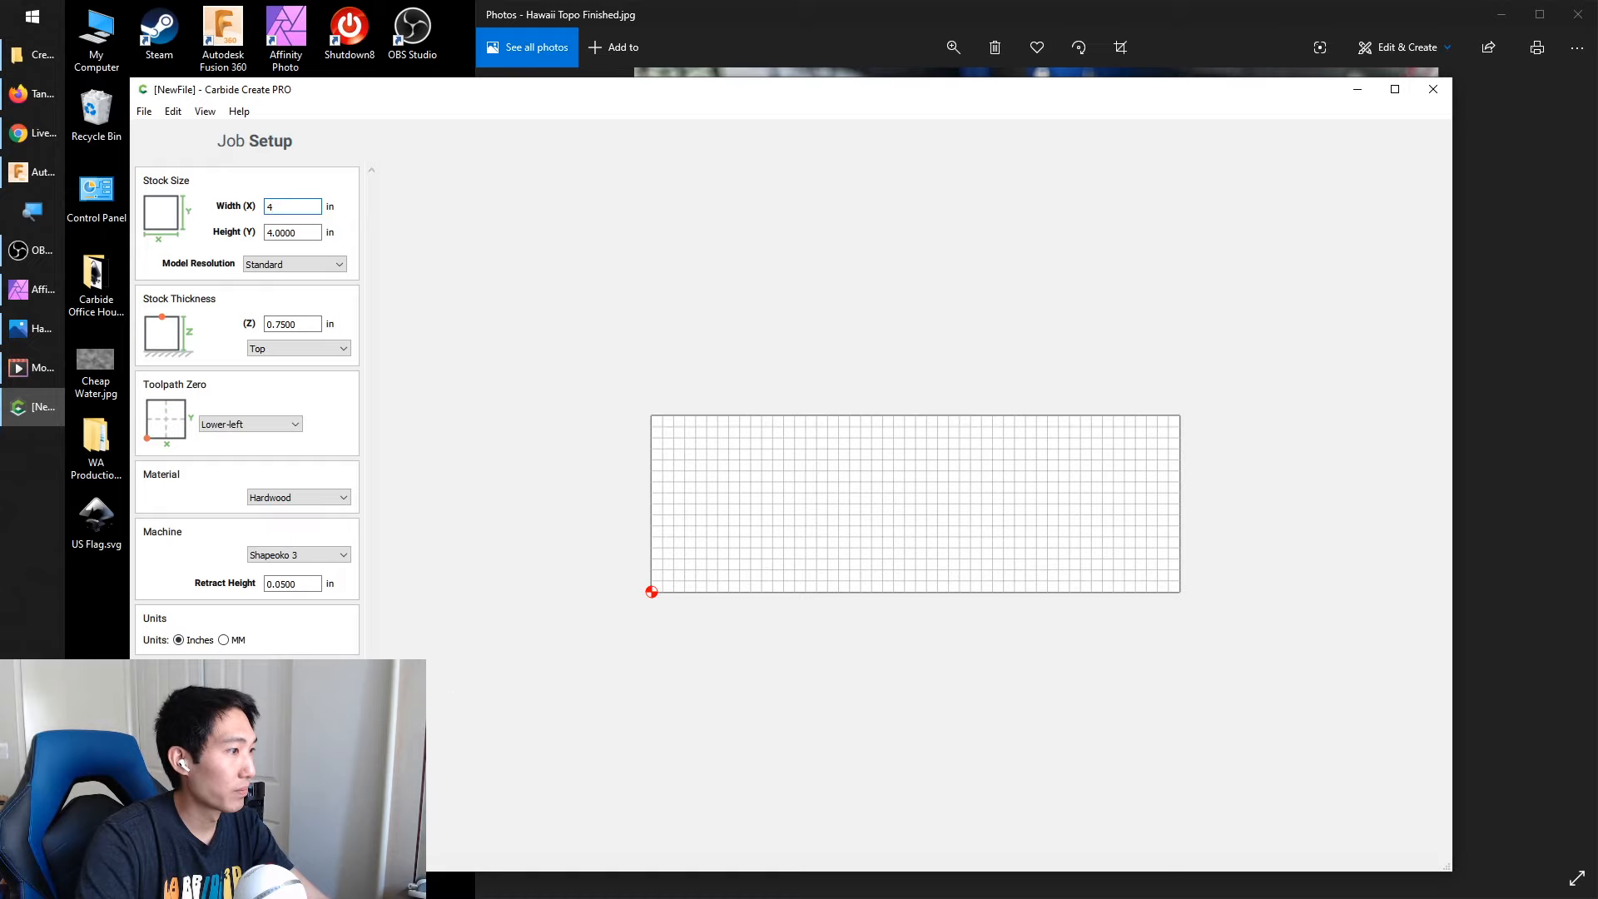
key("Return")
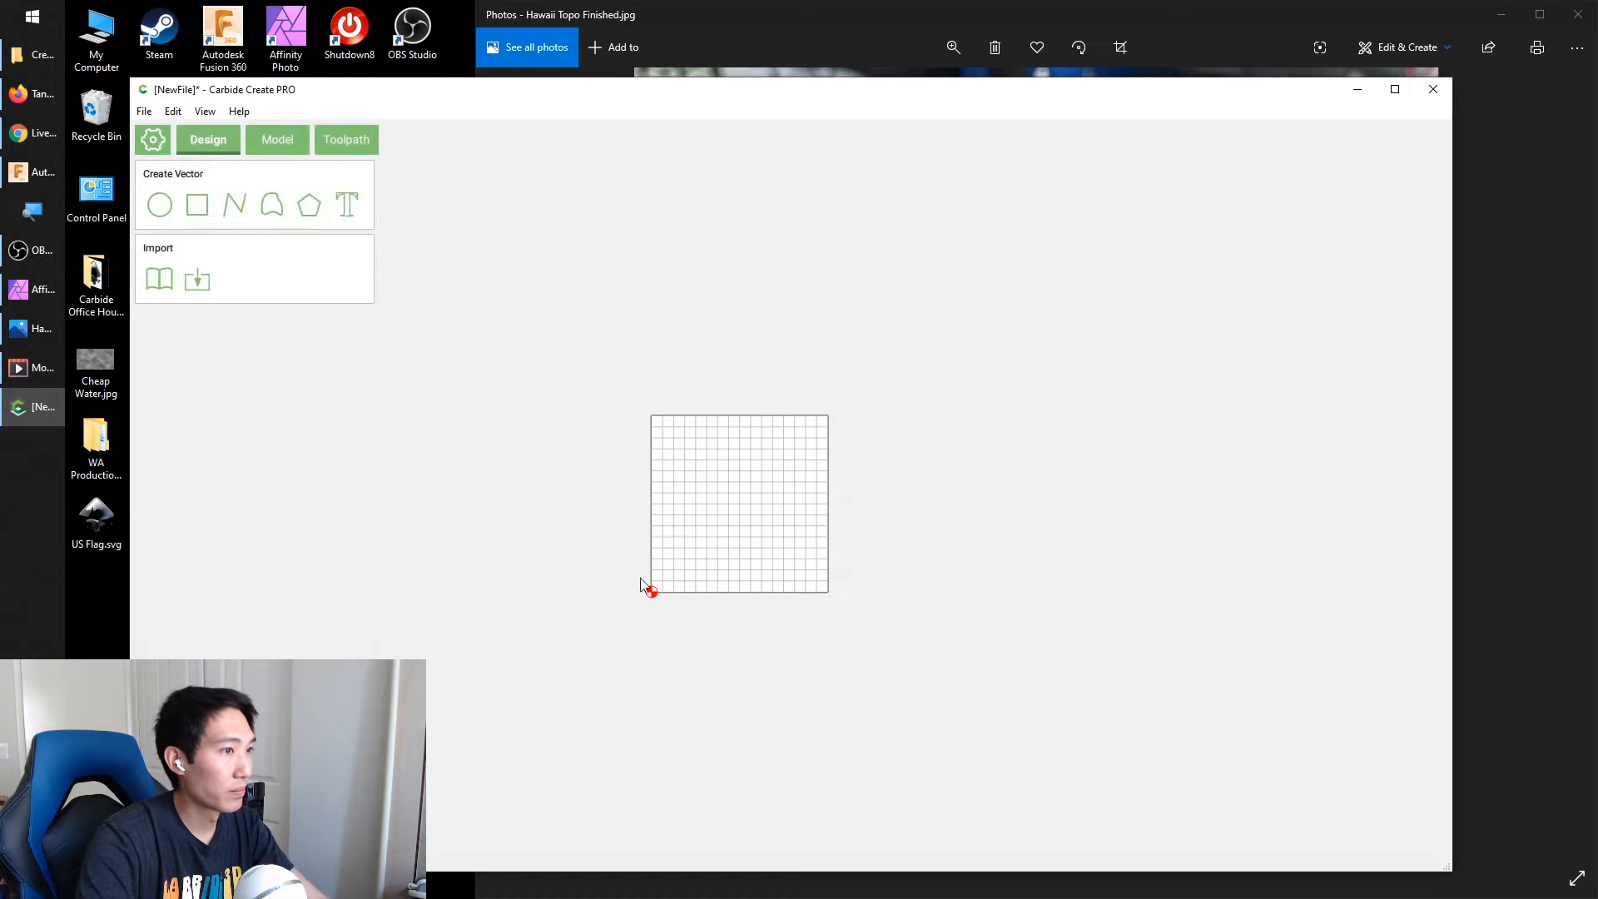
Draw a 4 x 4 in square centred on the stock and reaching its lower-left corner
left_click(197, 205)
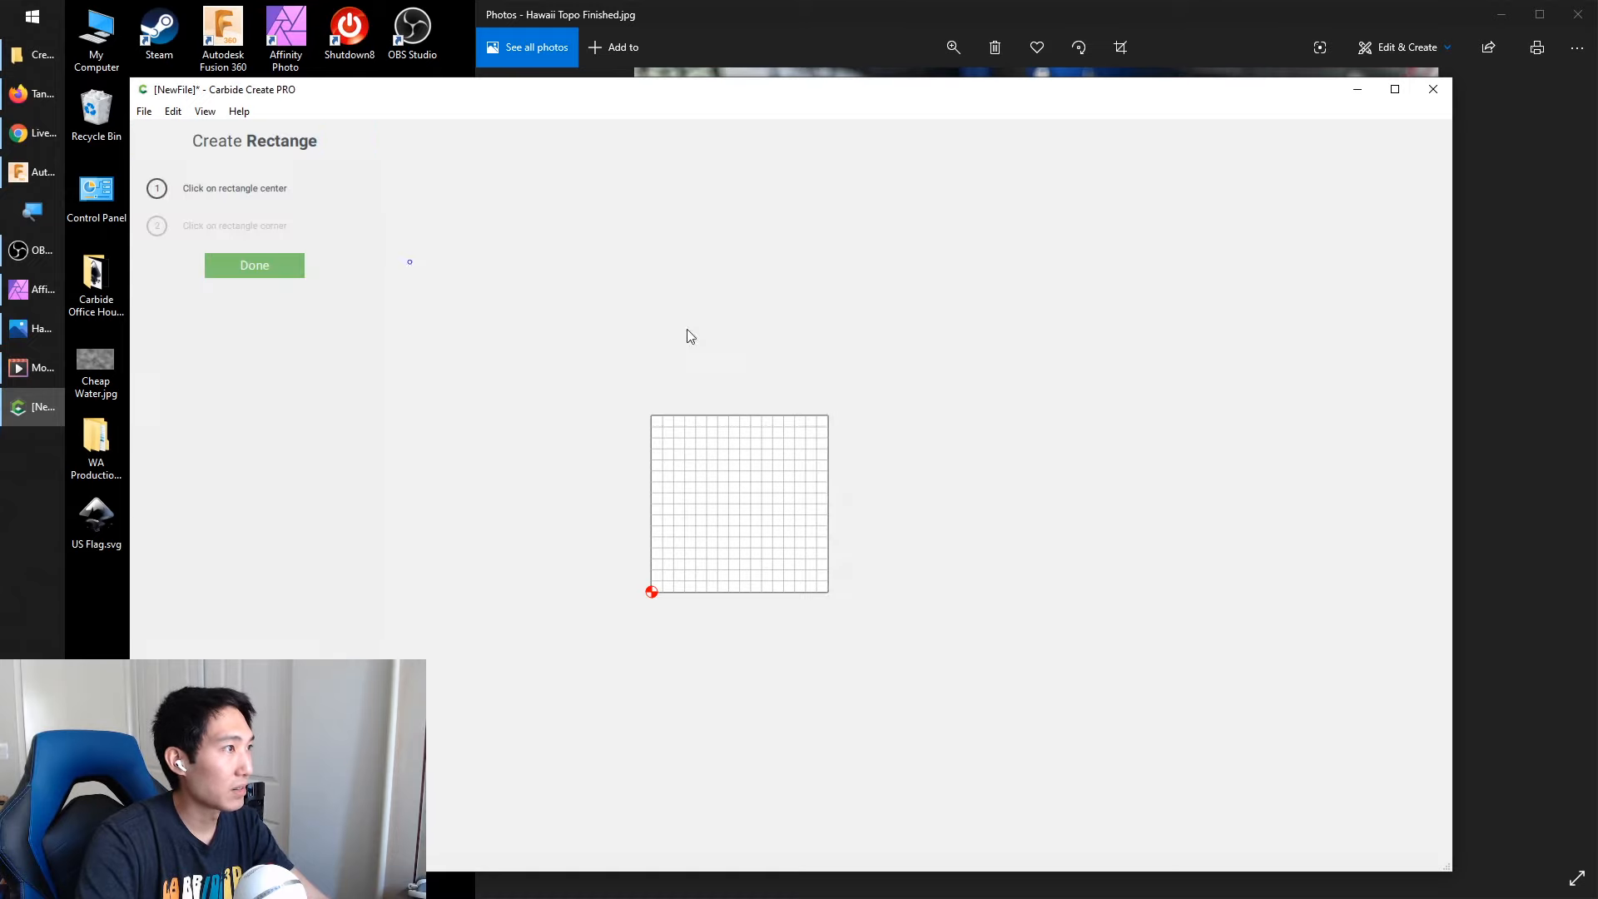
left_click(739, 505)
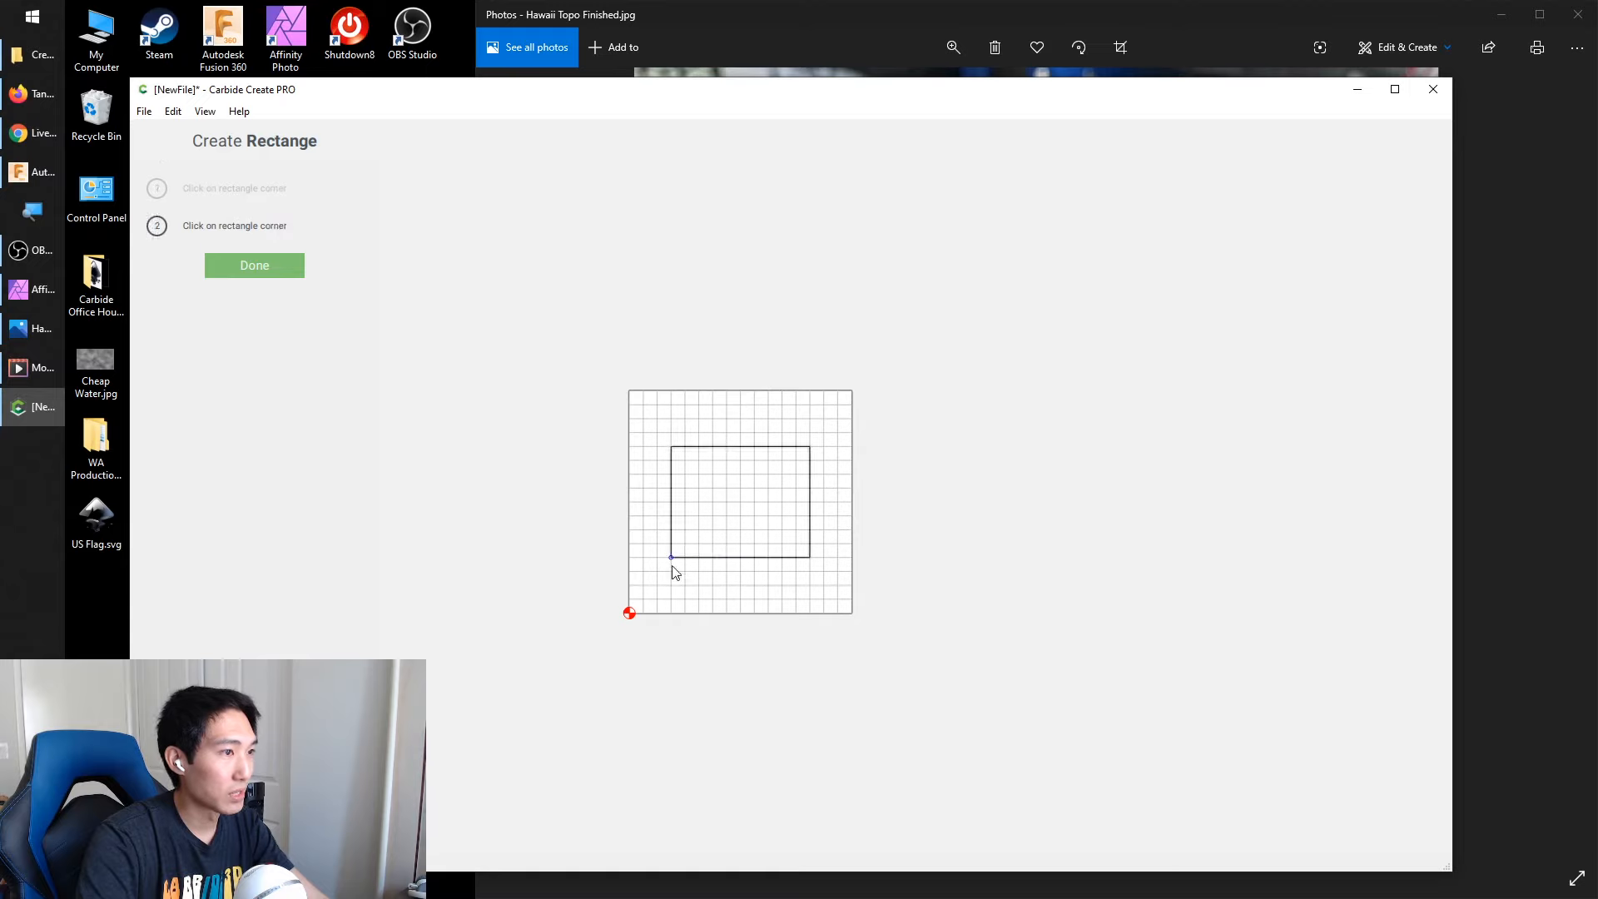
left_click(631, 613)
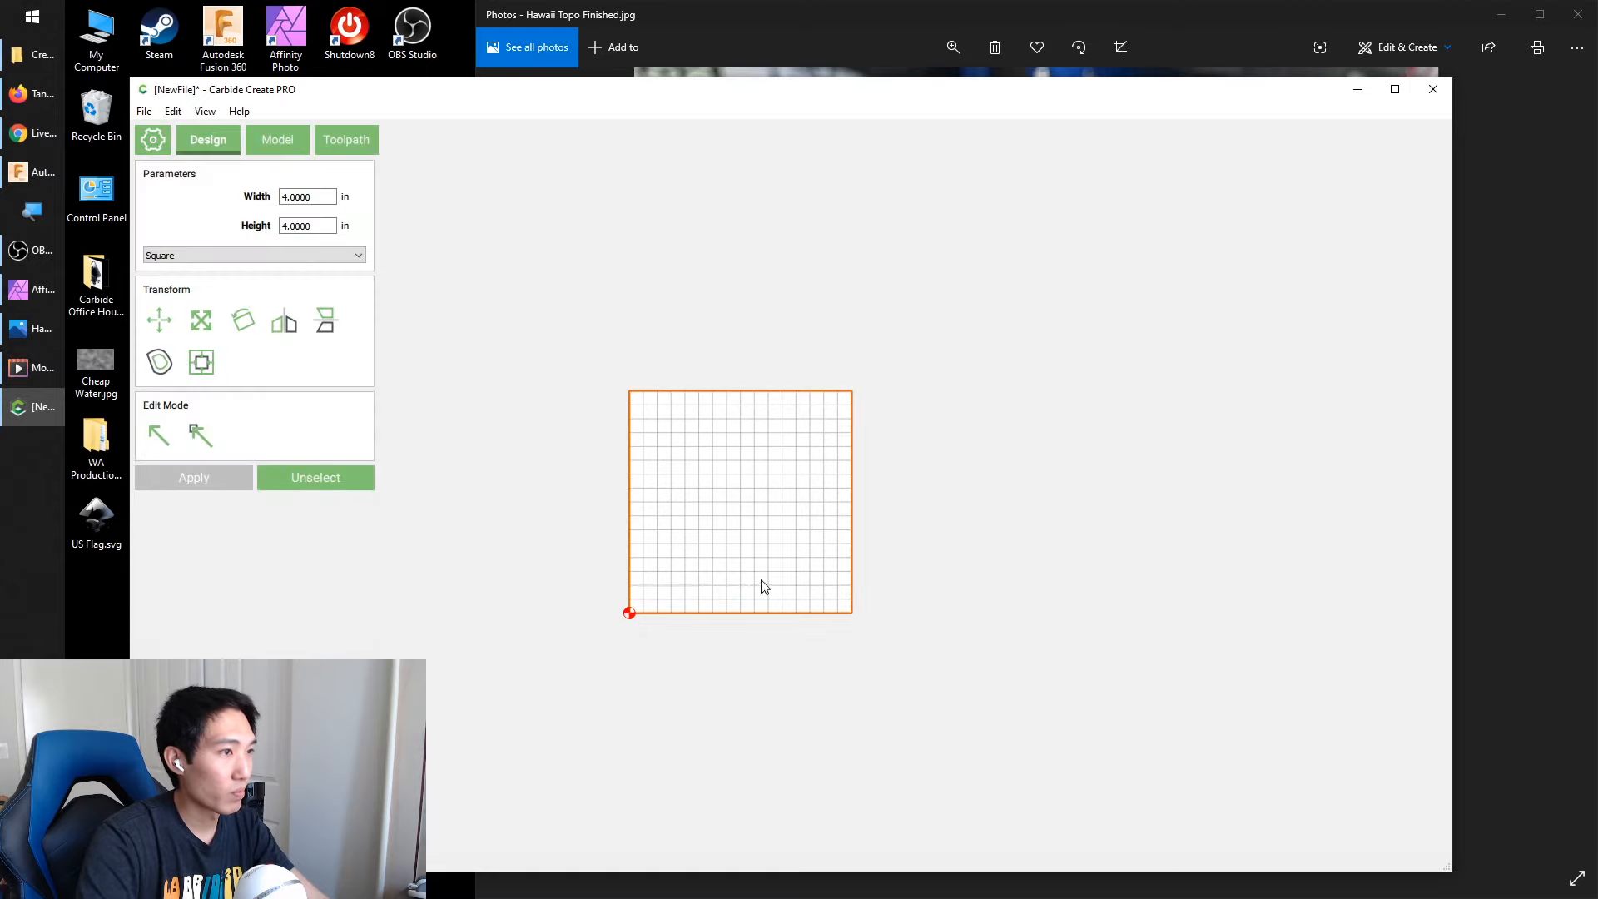
Change the 4 x 4 in square's corner style to Fillet with a 0.25 in radius
left_click(216, 255)
left_click(204, 283)
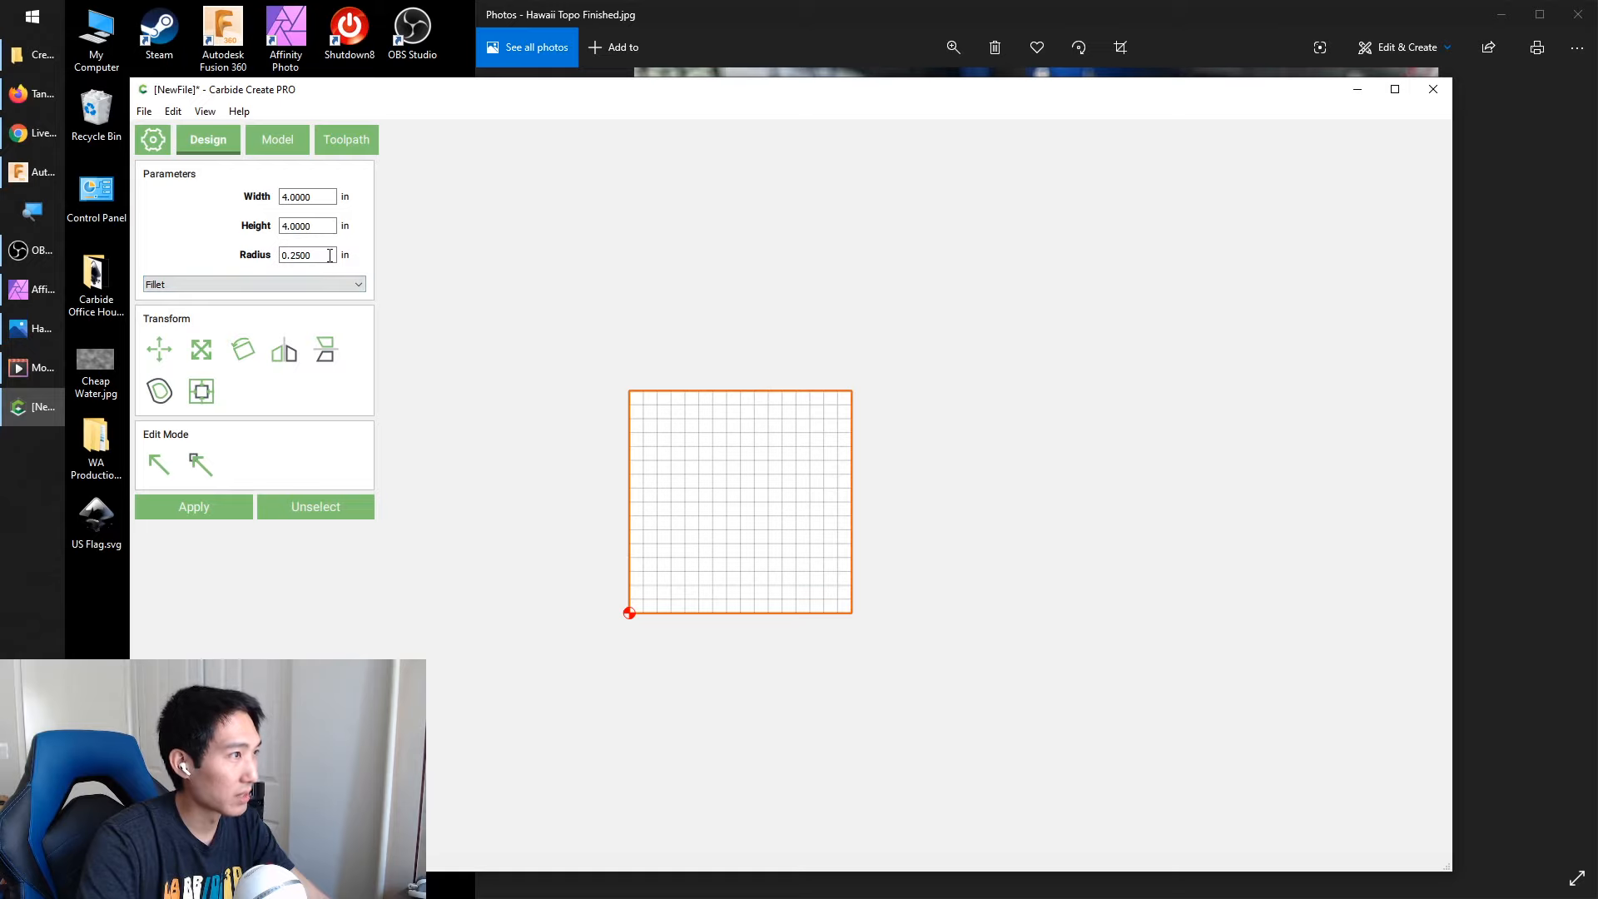
scroll(326, 284, "up", 1)
left_click(327, 254)
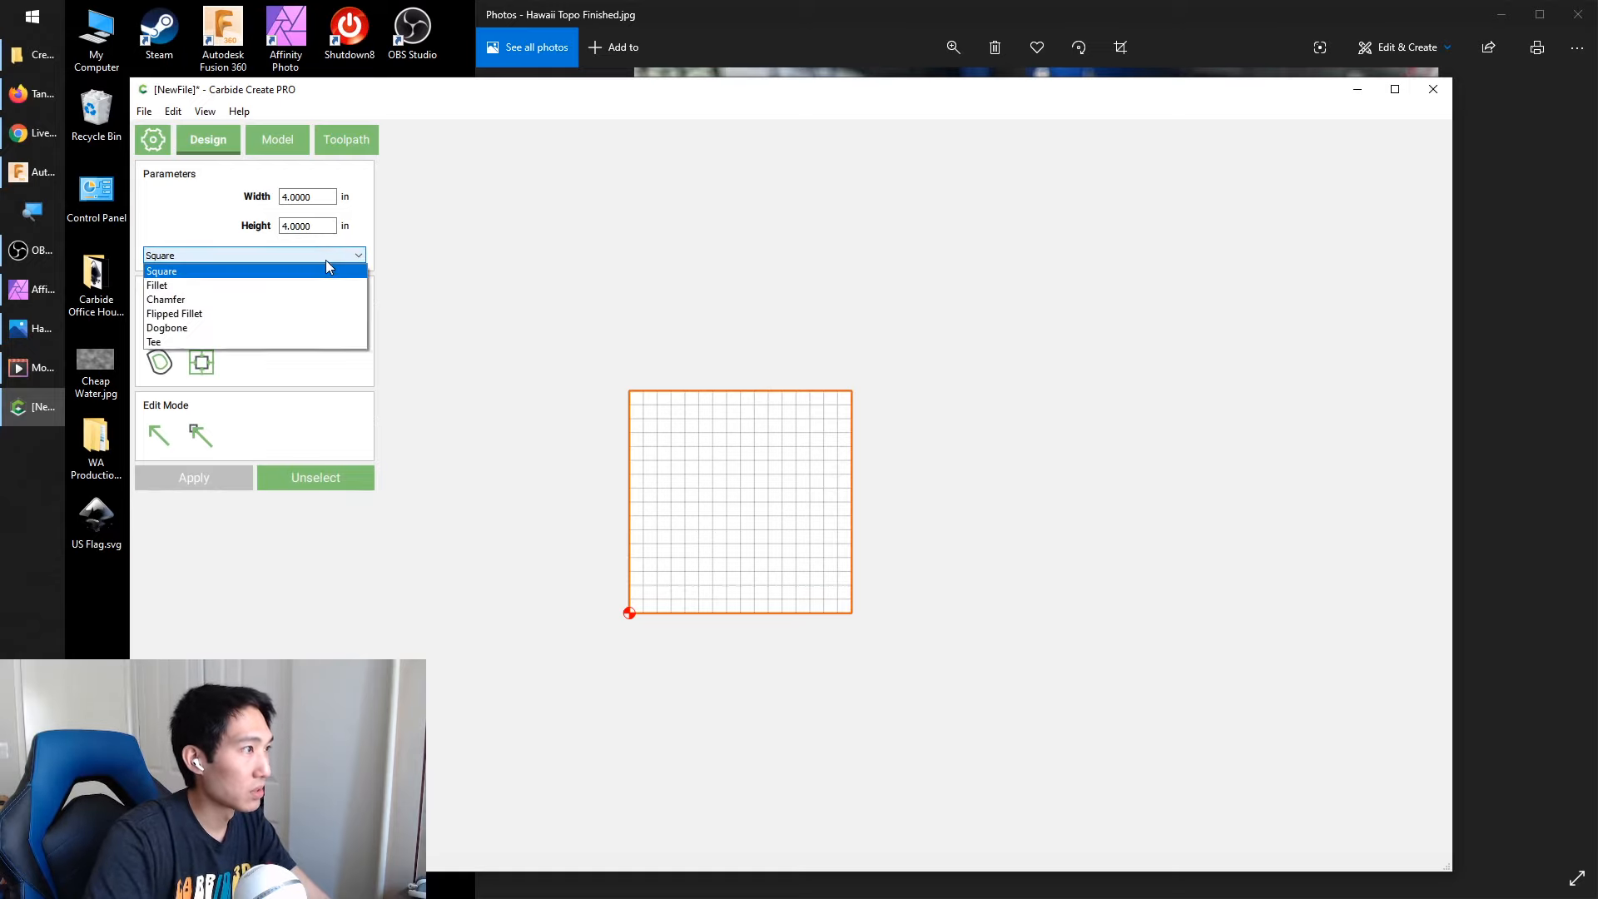
left_click(285, 284)
double_click(327, 255)
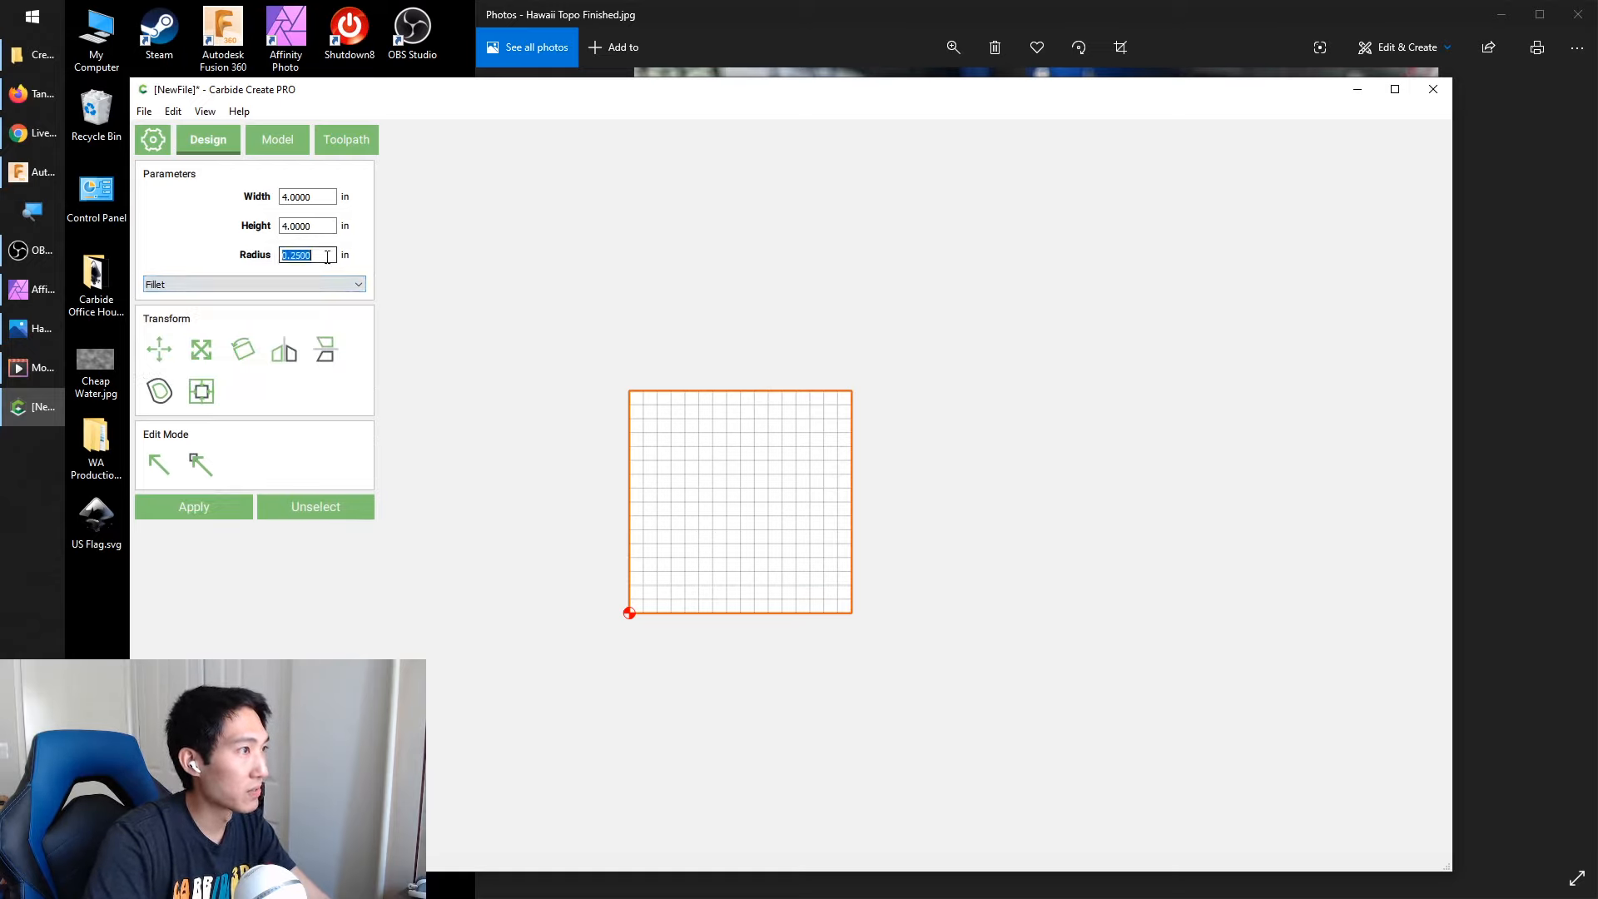
Set the filleted square's width and height to 3.75 in, apply the change and deselect it
double_click(309, 198)
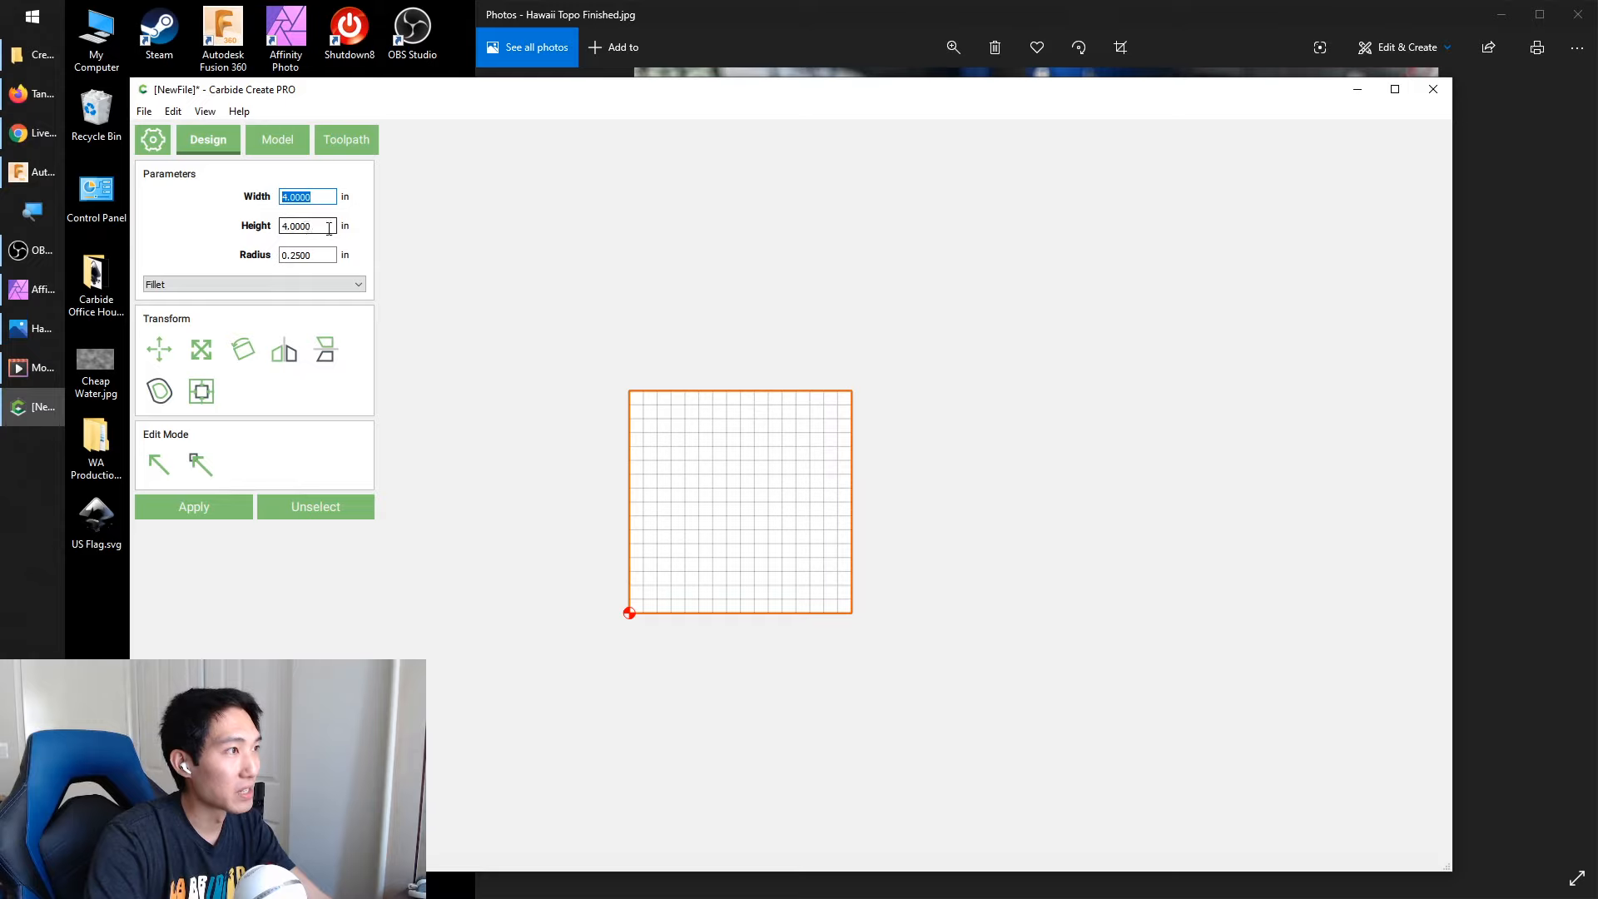
type("3")
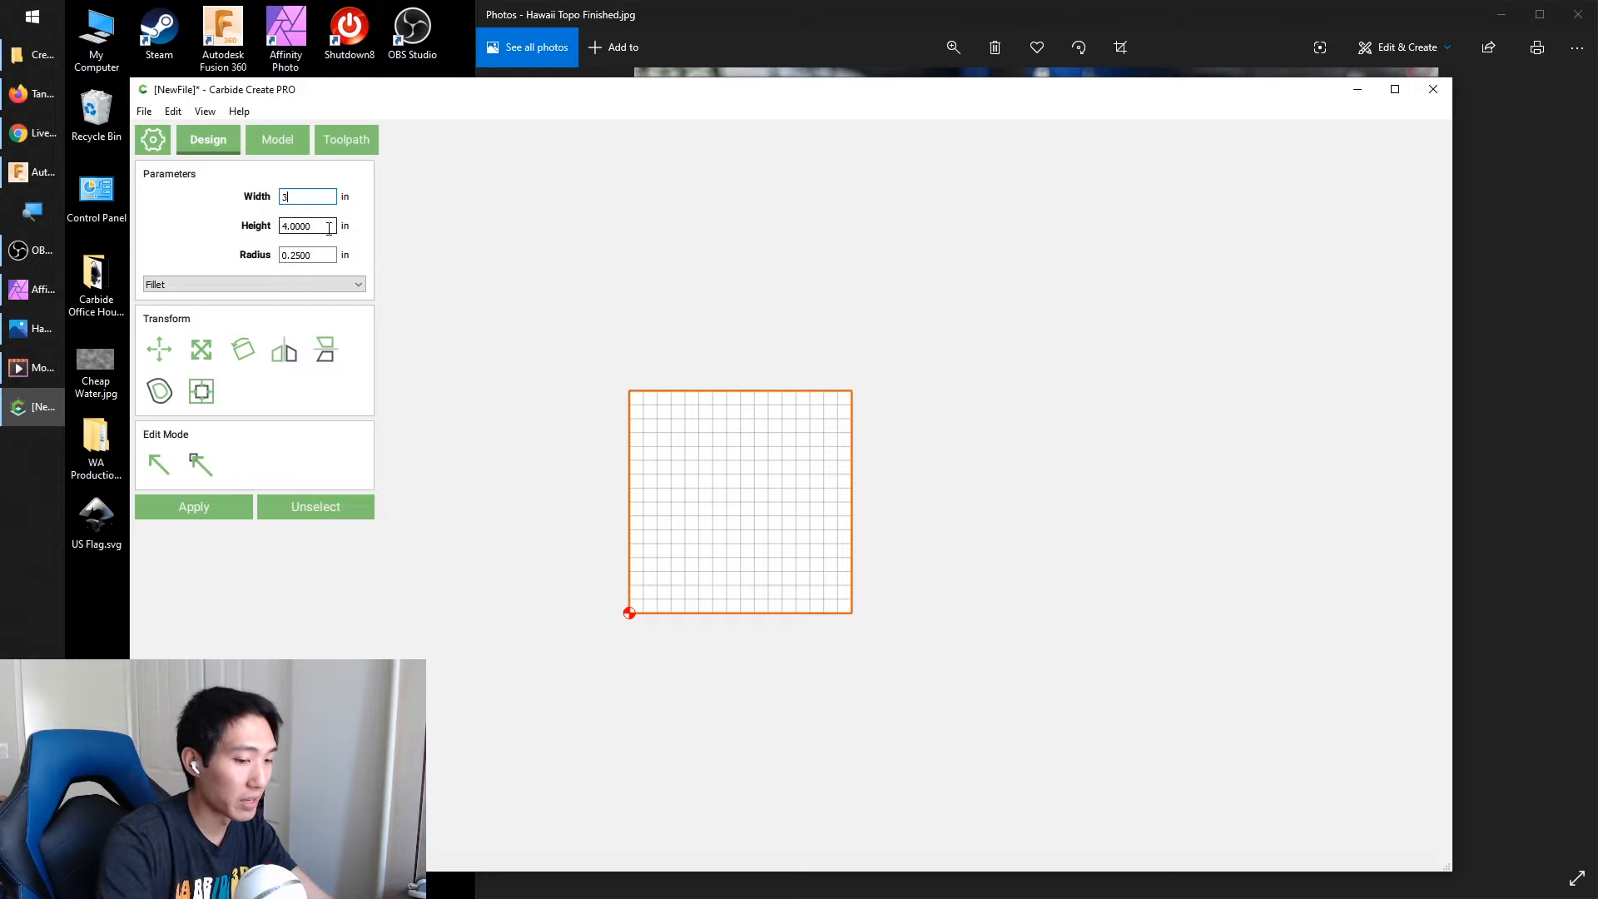
type(".8")
key("BackSpace")
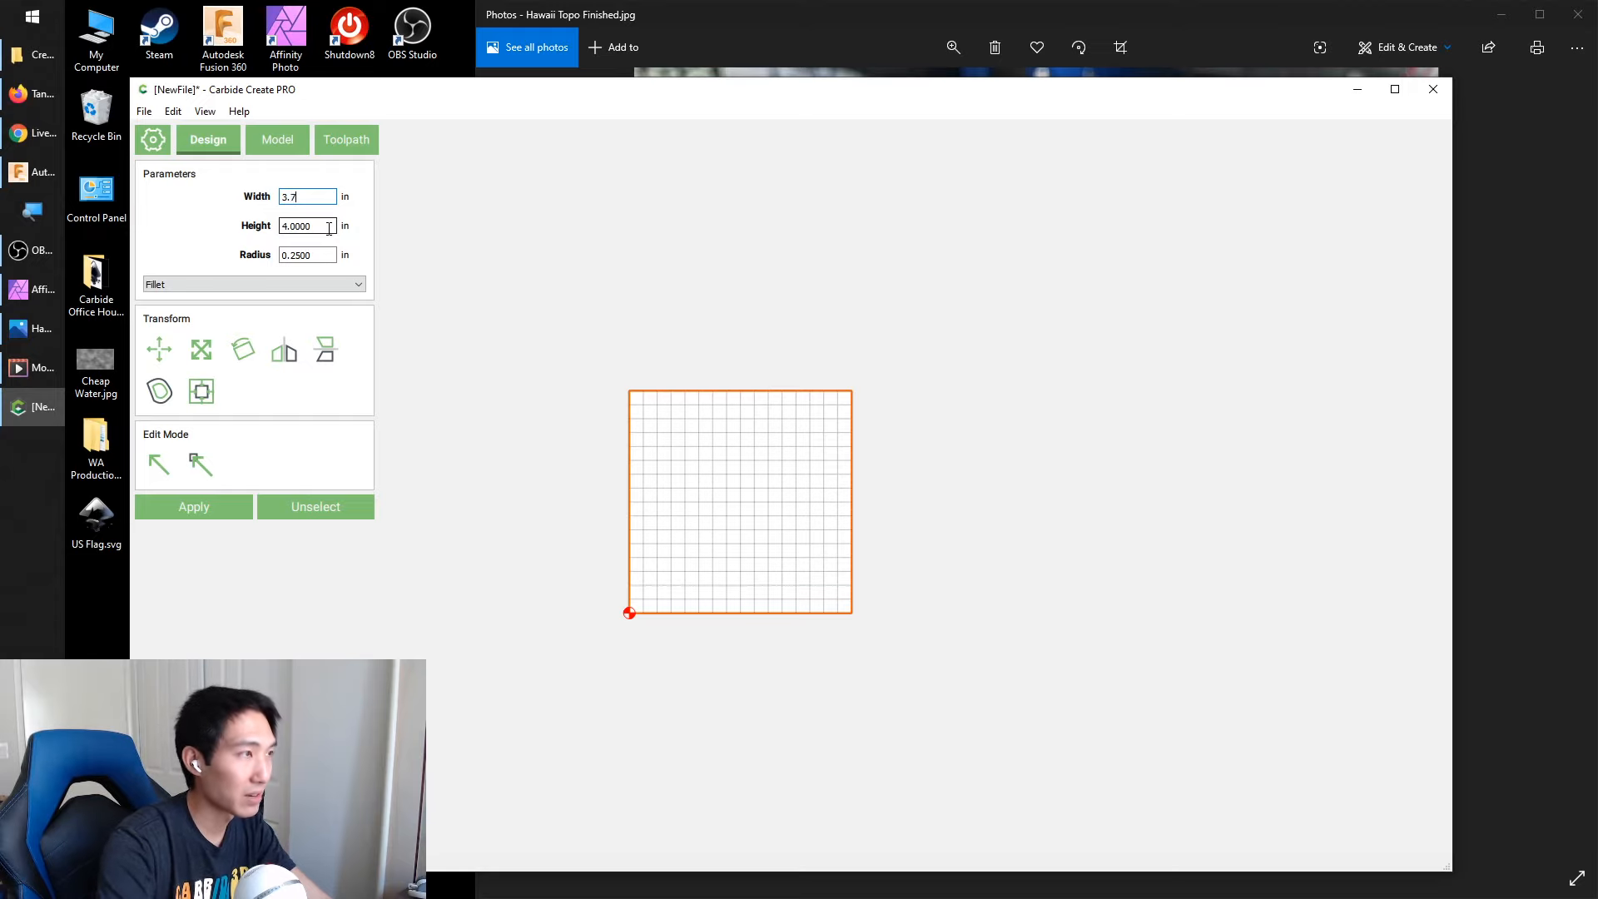
key("Tab")
type("3.")
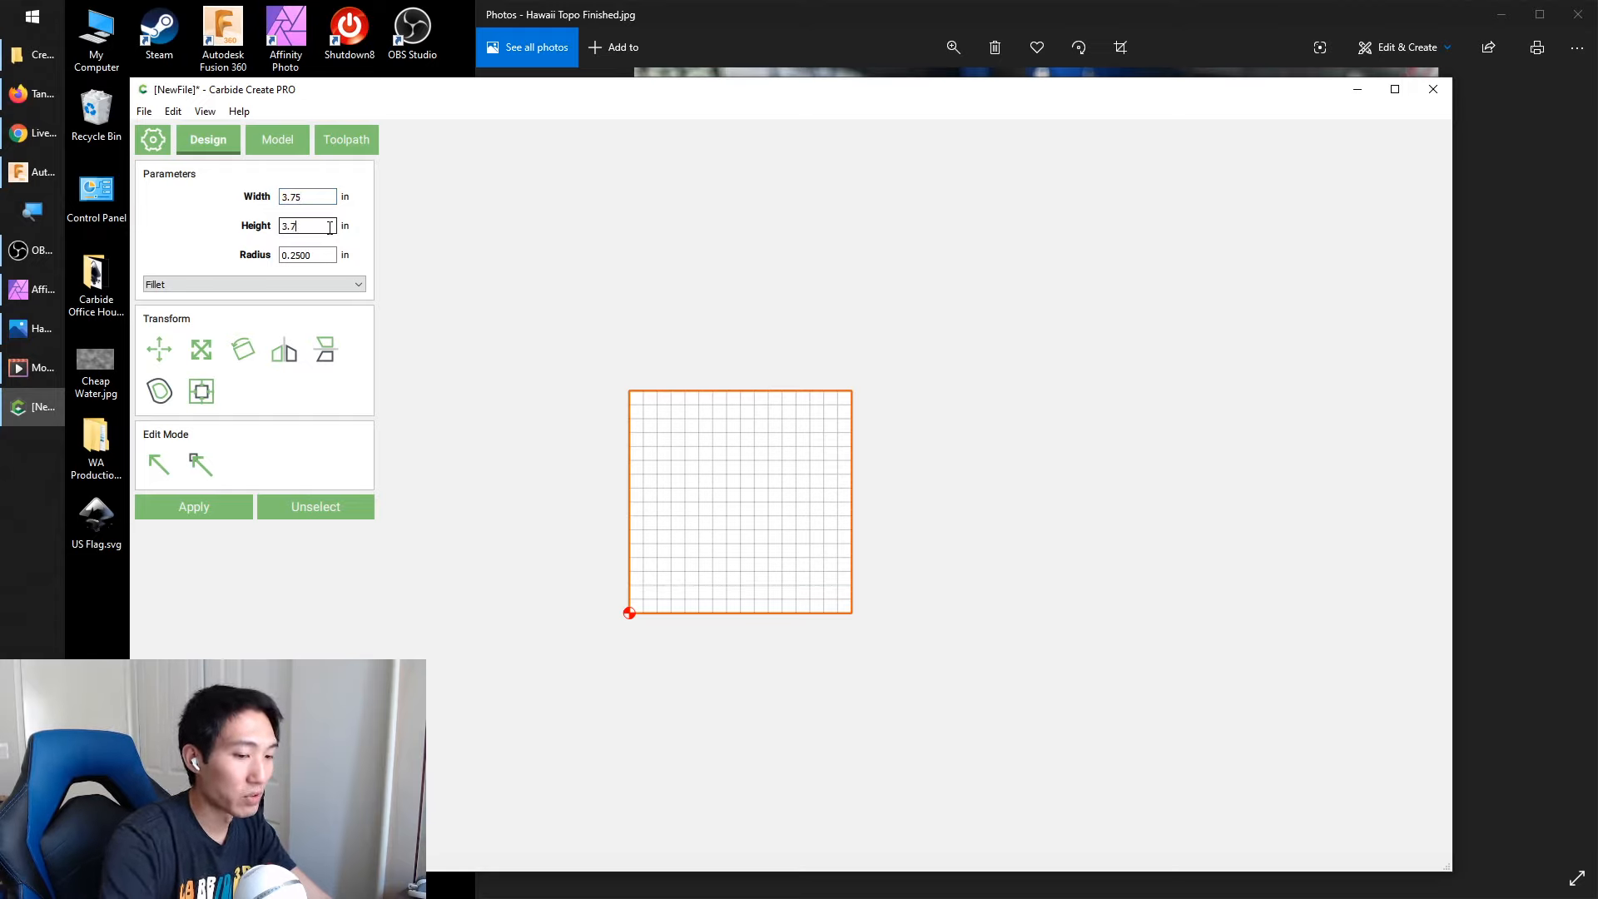
type("75")
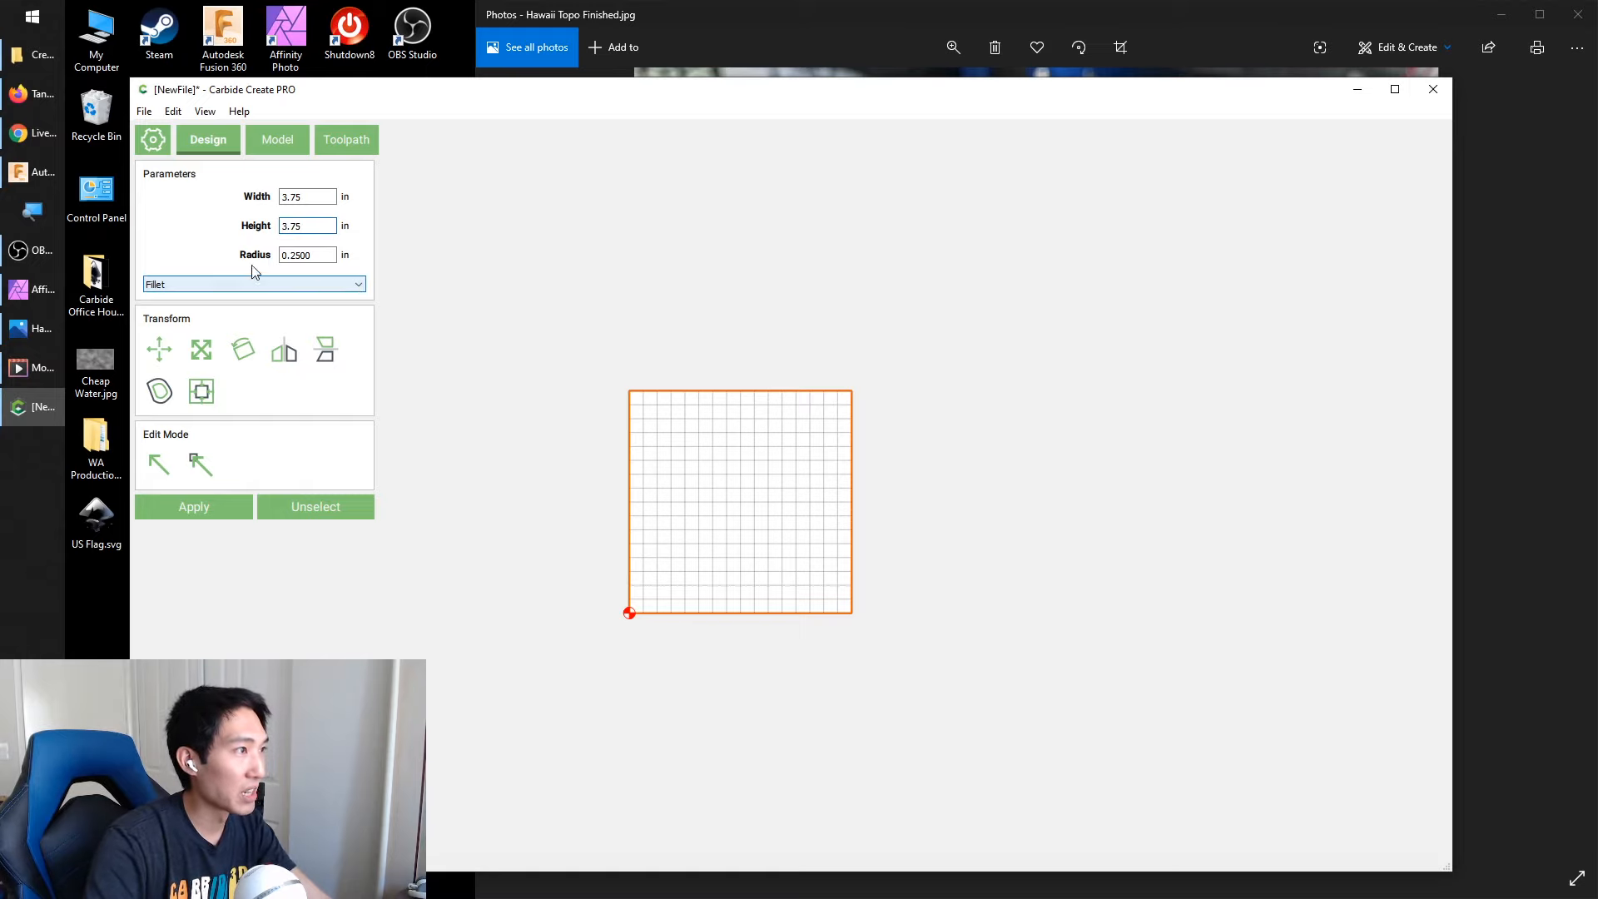
left_click(199, 504)
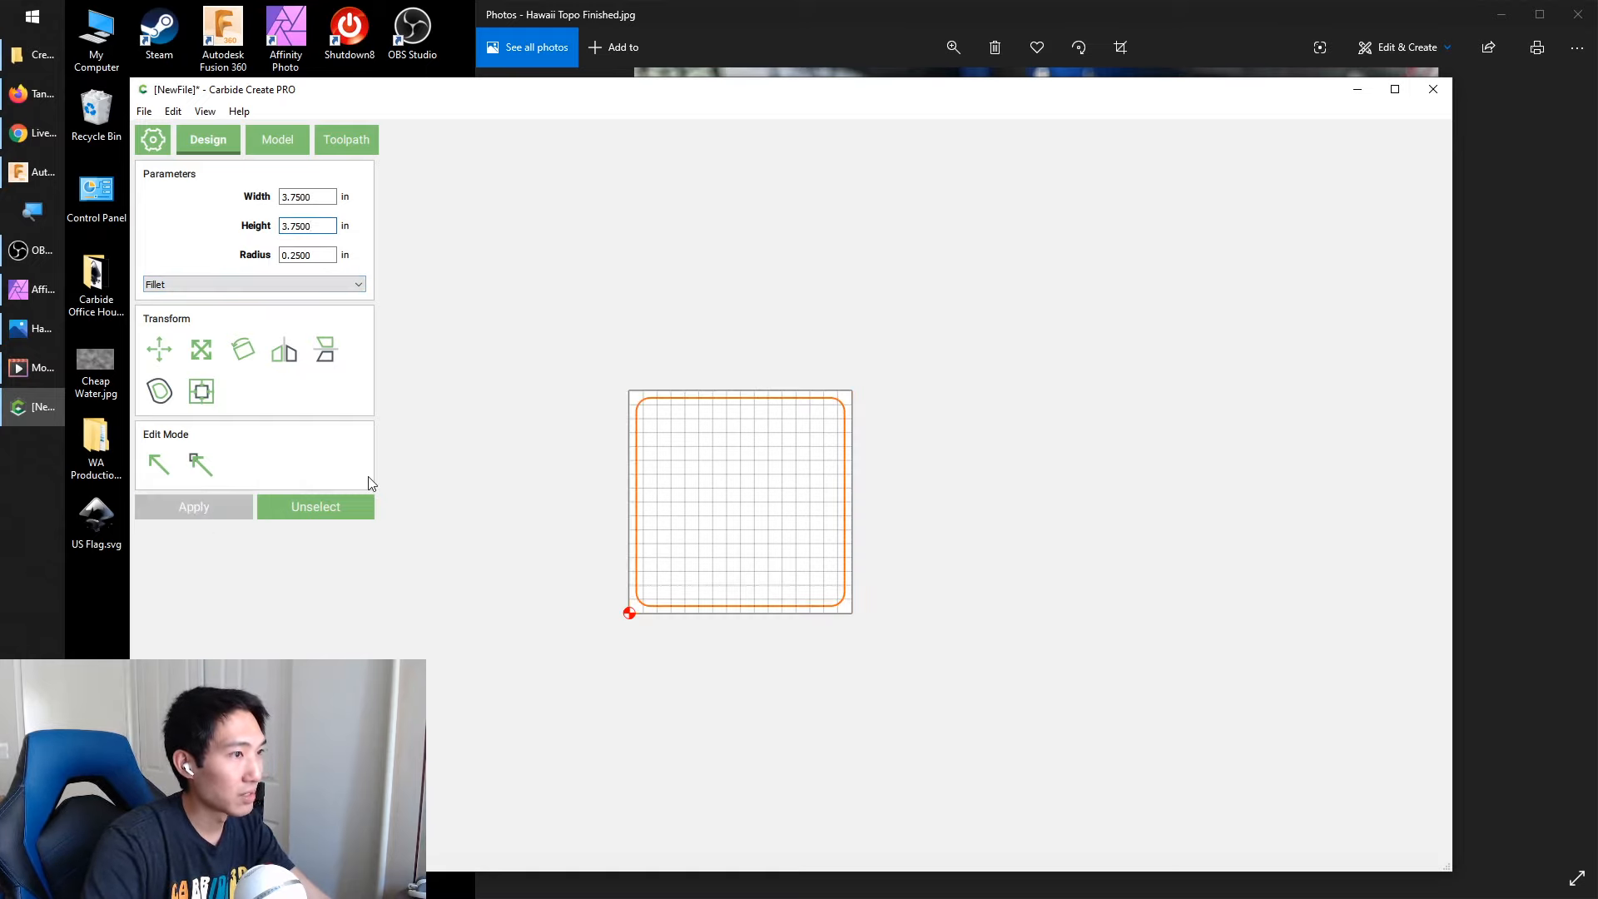
left_click(313, 510)
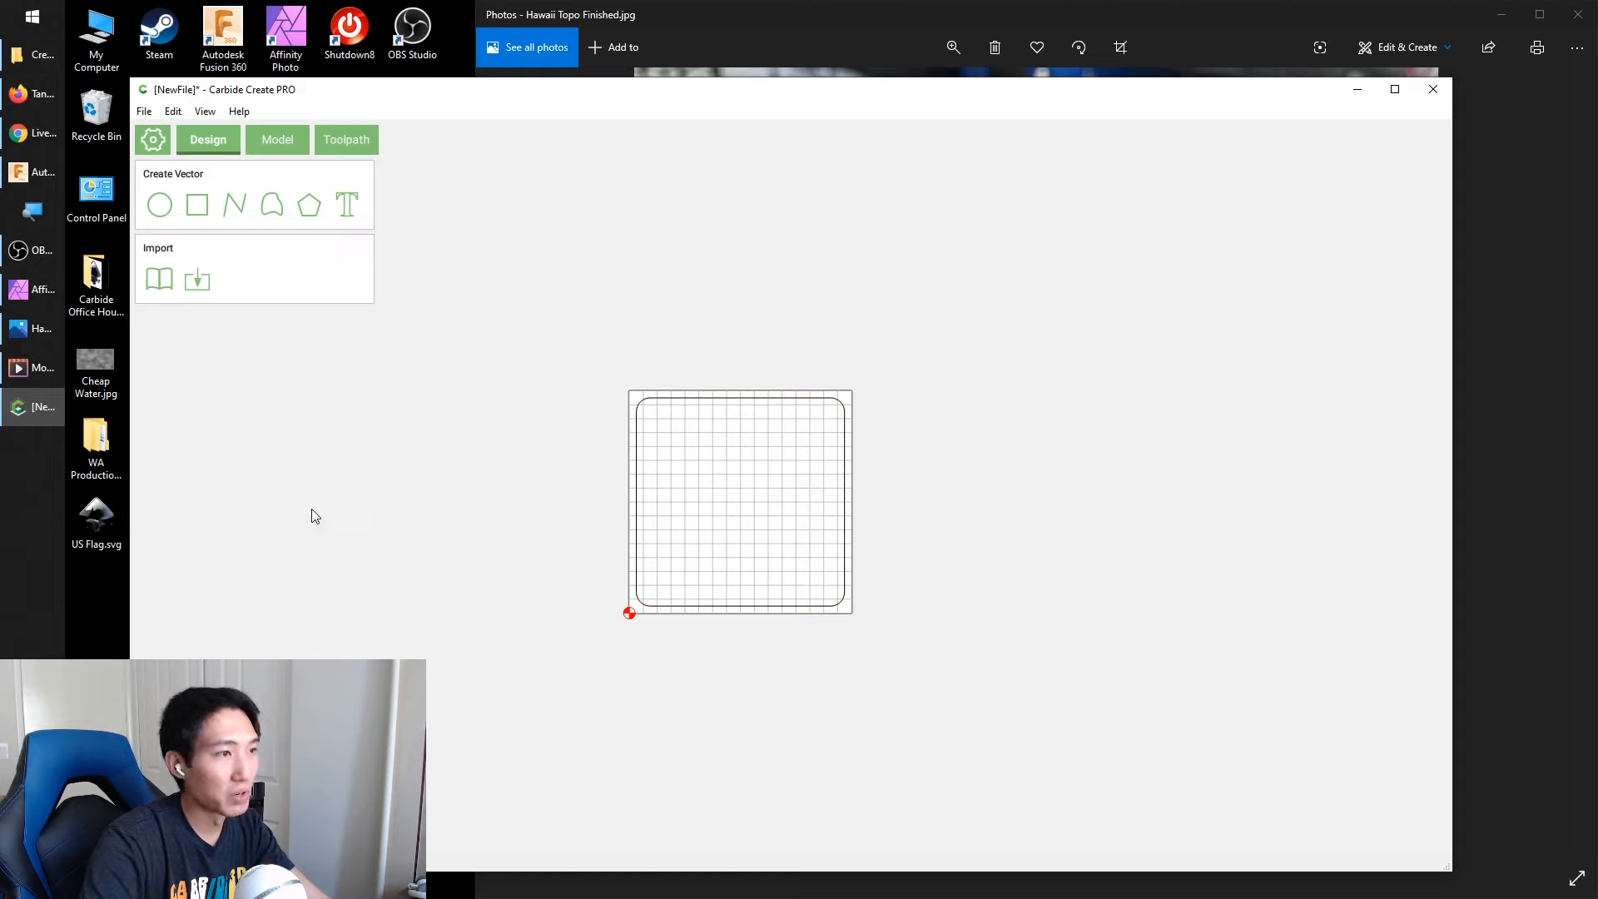
Open the Create Pro References folder and review the Hawaii Land Only, Hawaii Border and Hawaii w_ Ocean_SQ images
left_click(283, 138)
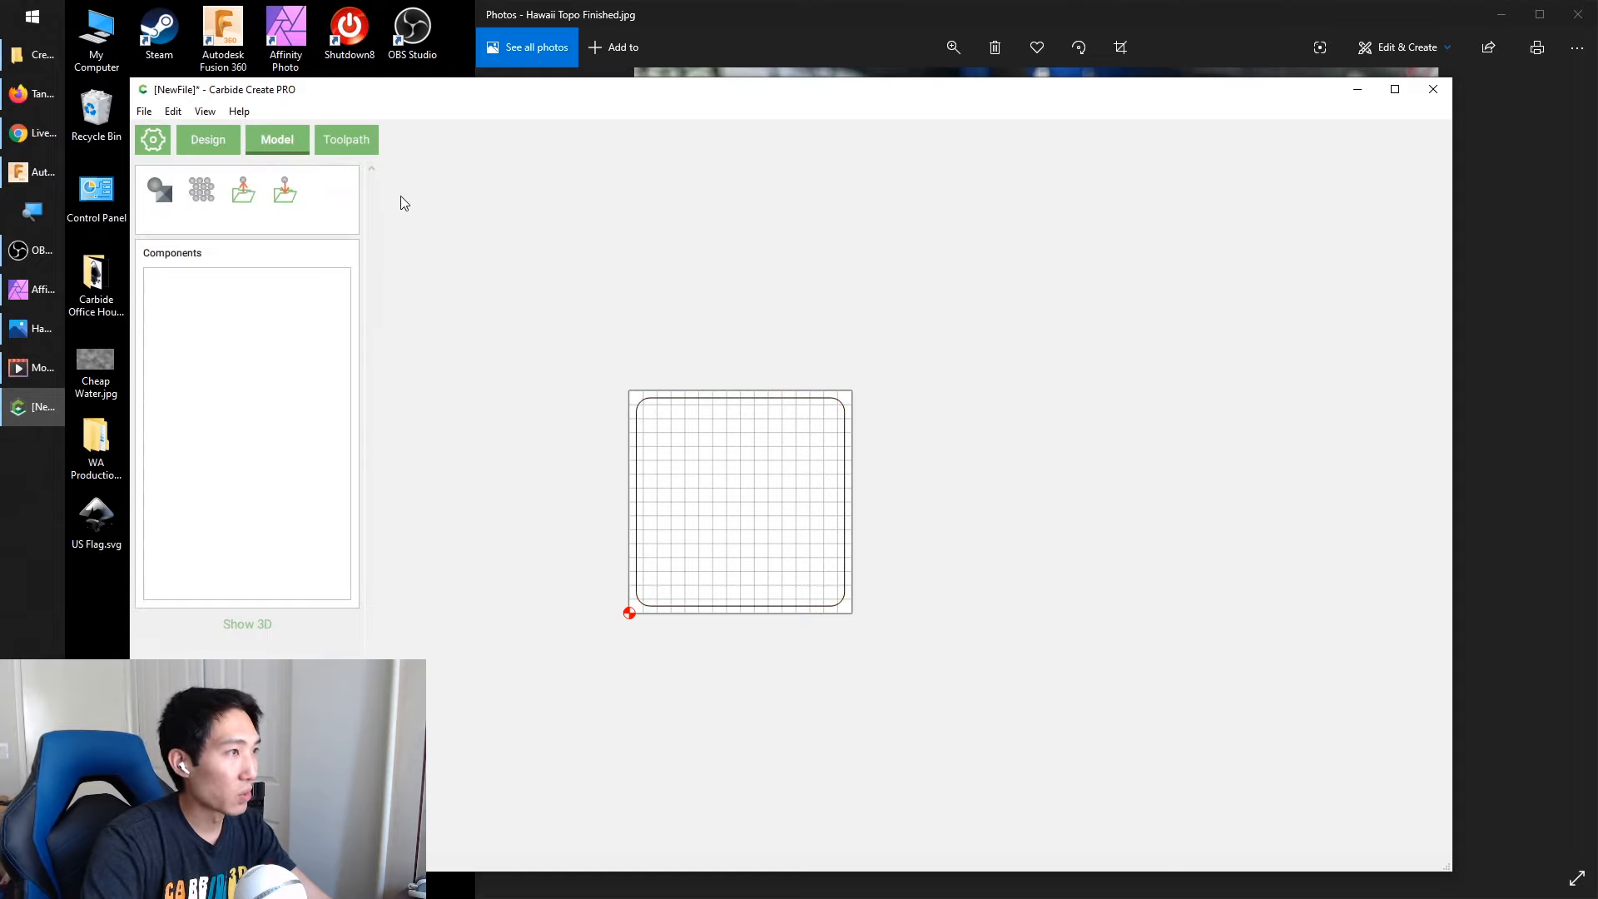
left_click(37, 55)
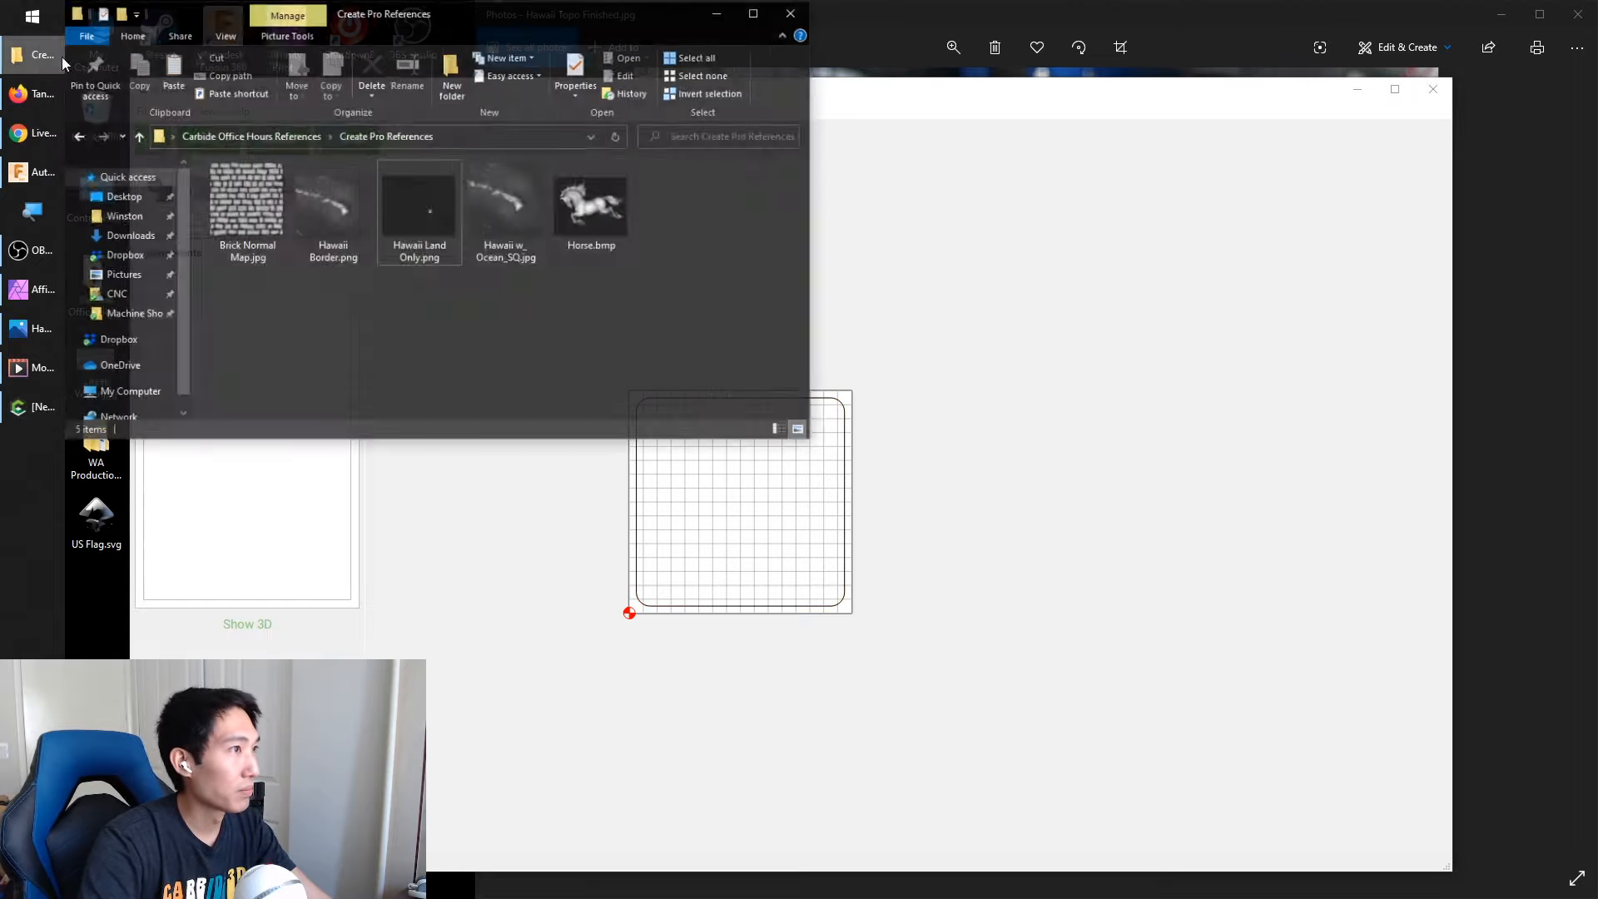
left_click_drag(492, 11, 995, 197)
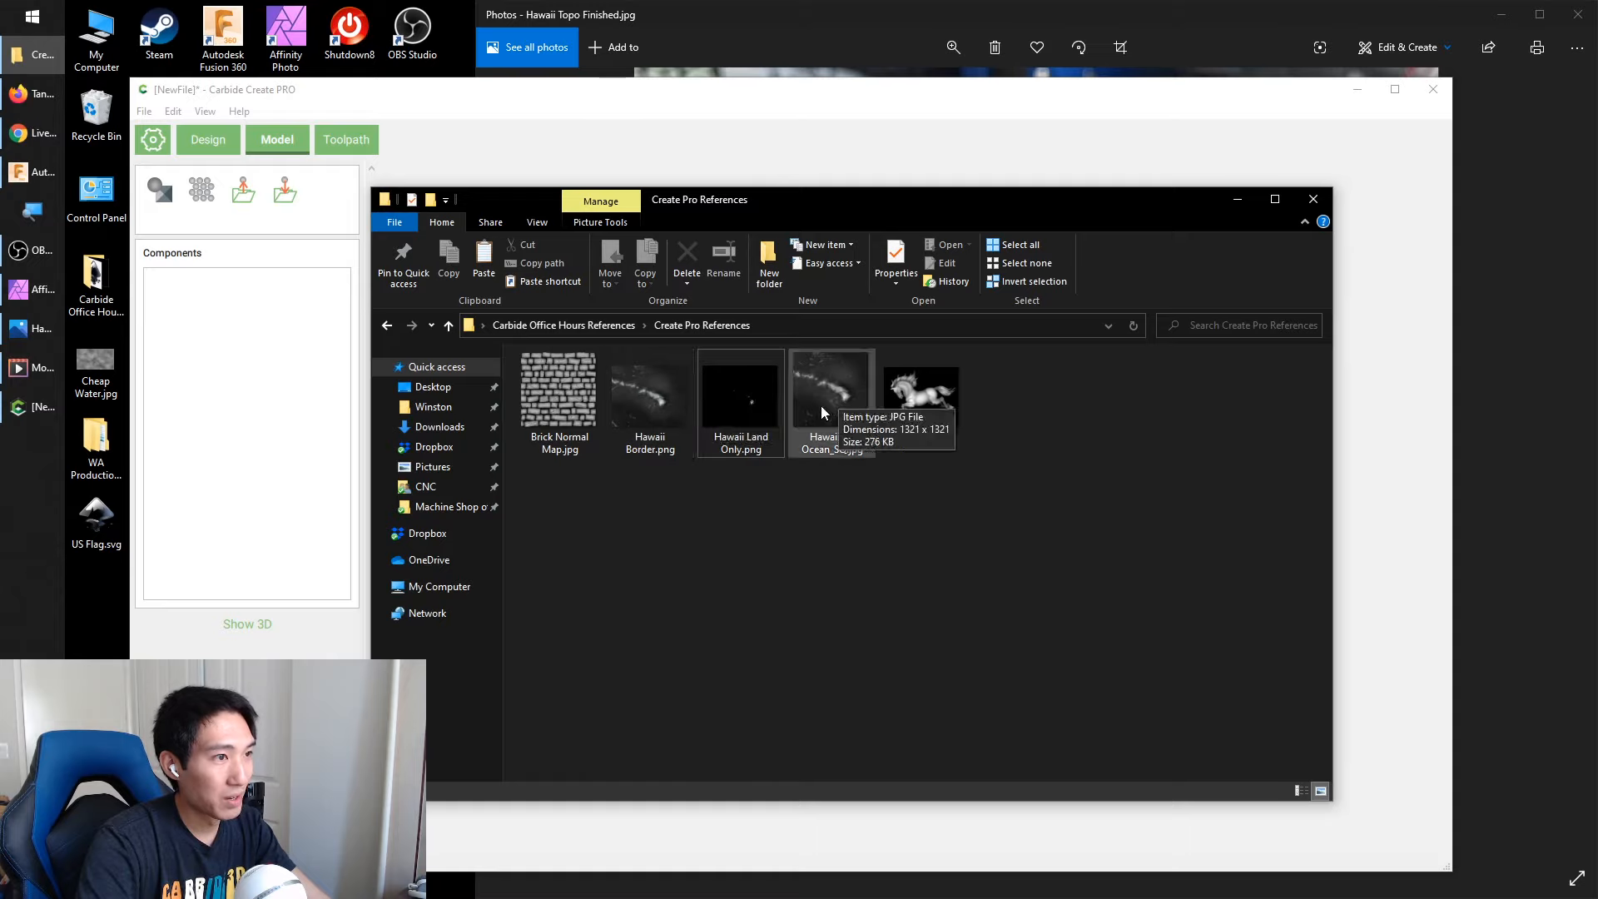
left_click(762, 411)
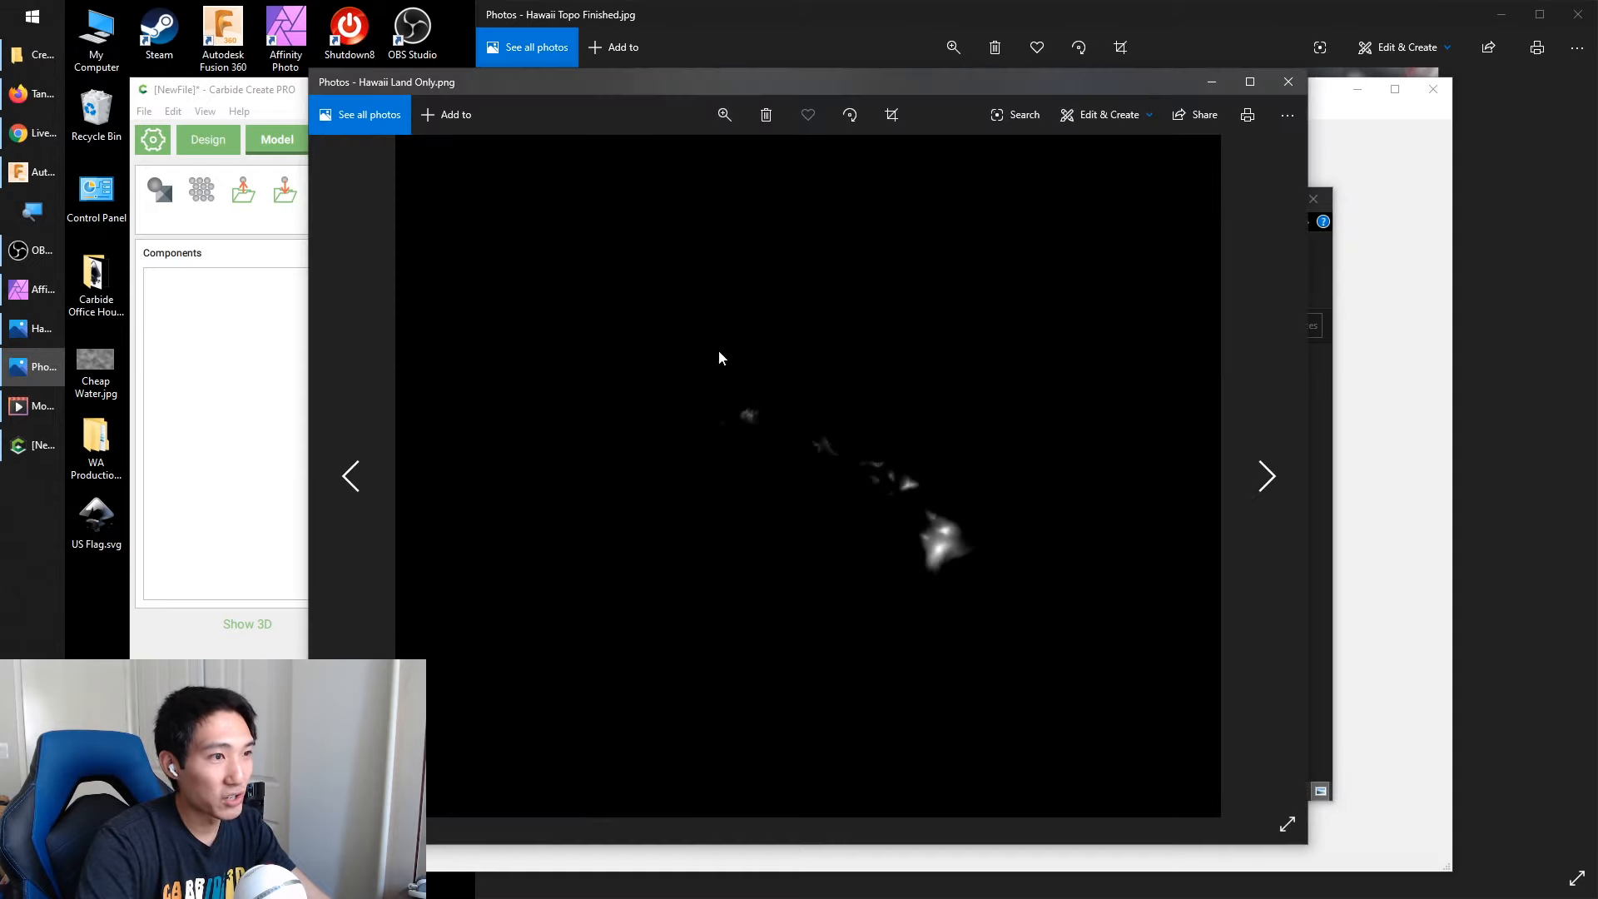
left_click(350, 478)
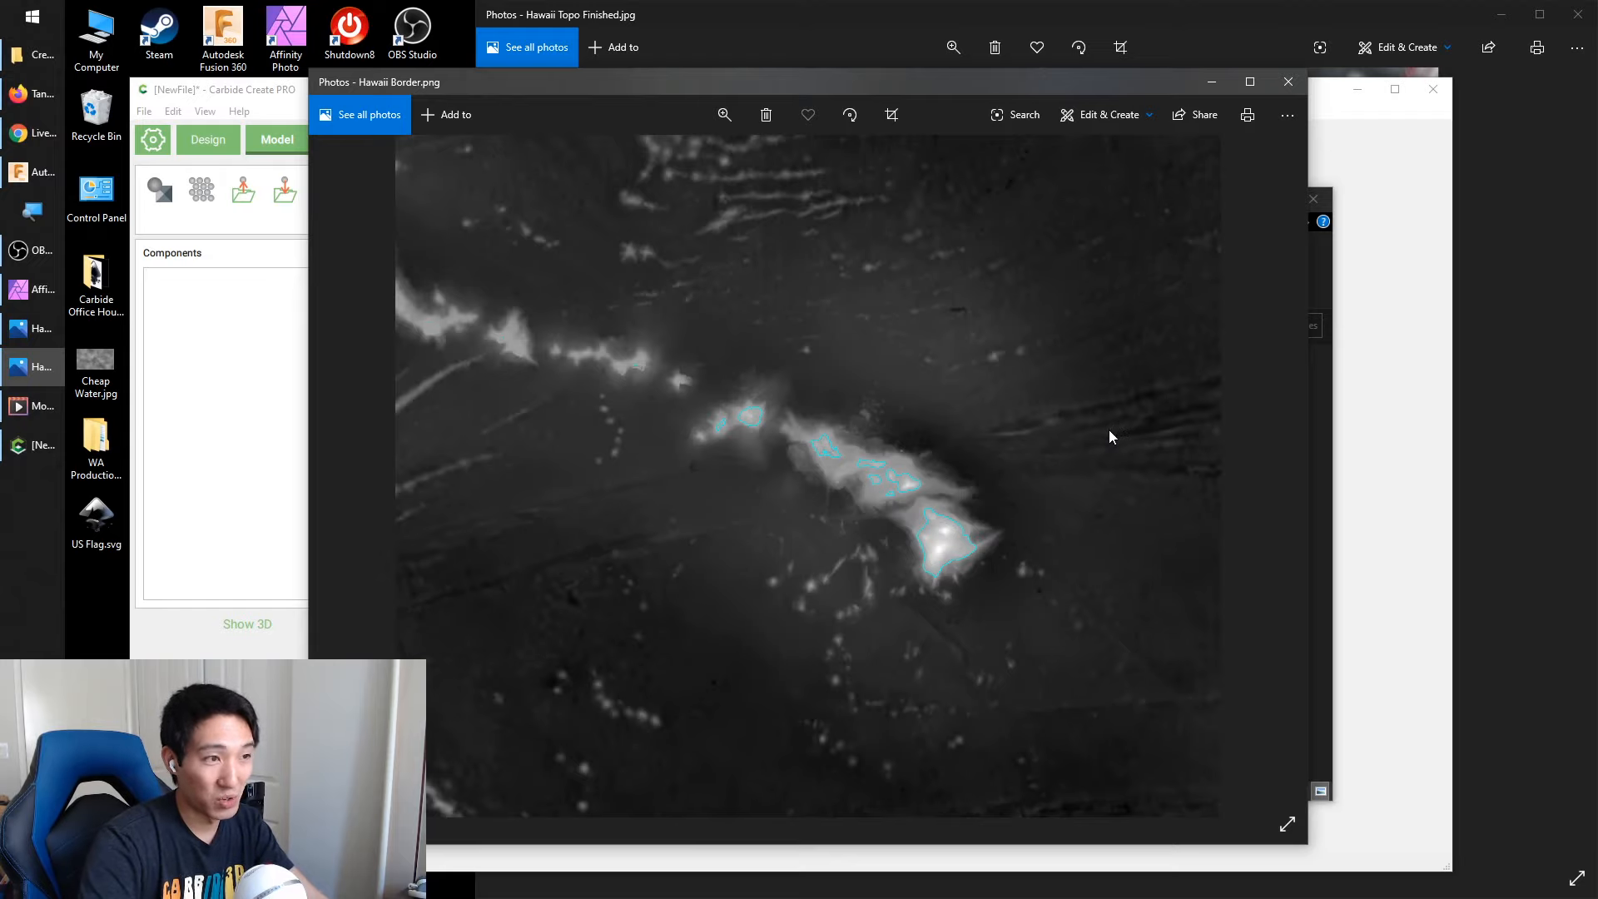
left_click(1289, 81)
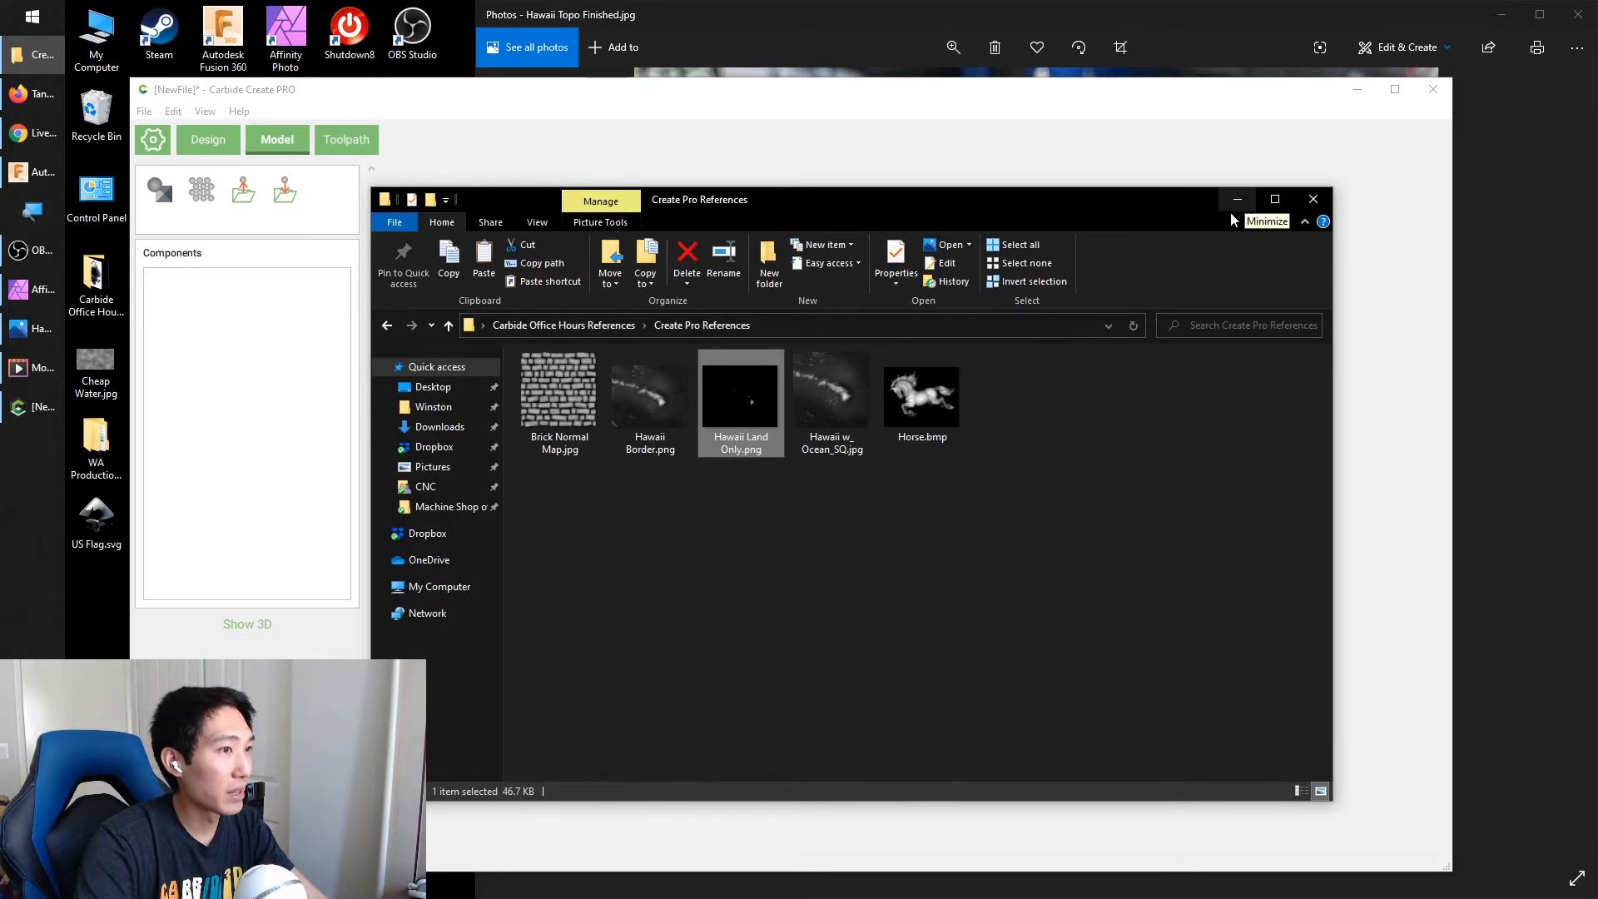
double_click(862, 388)
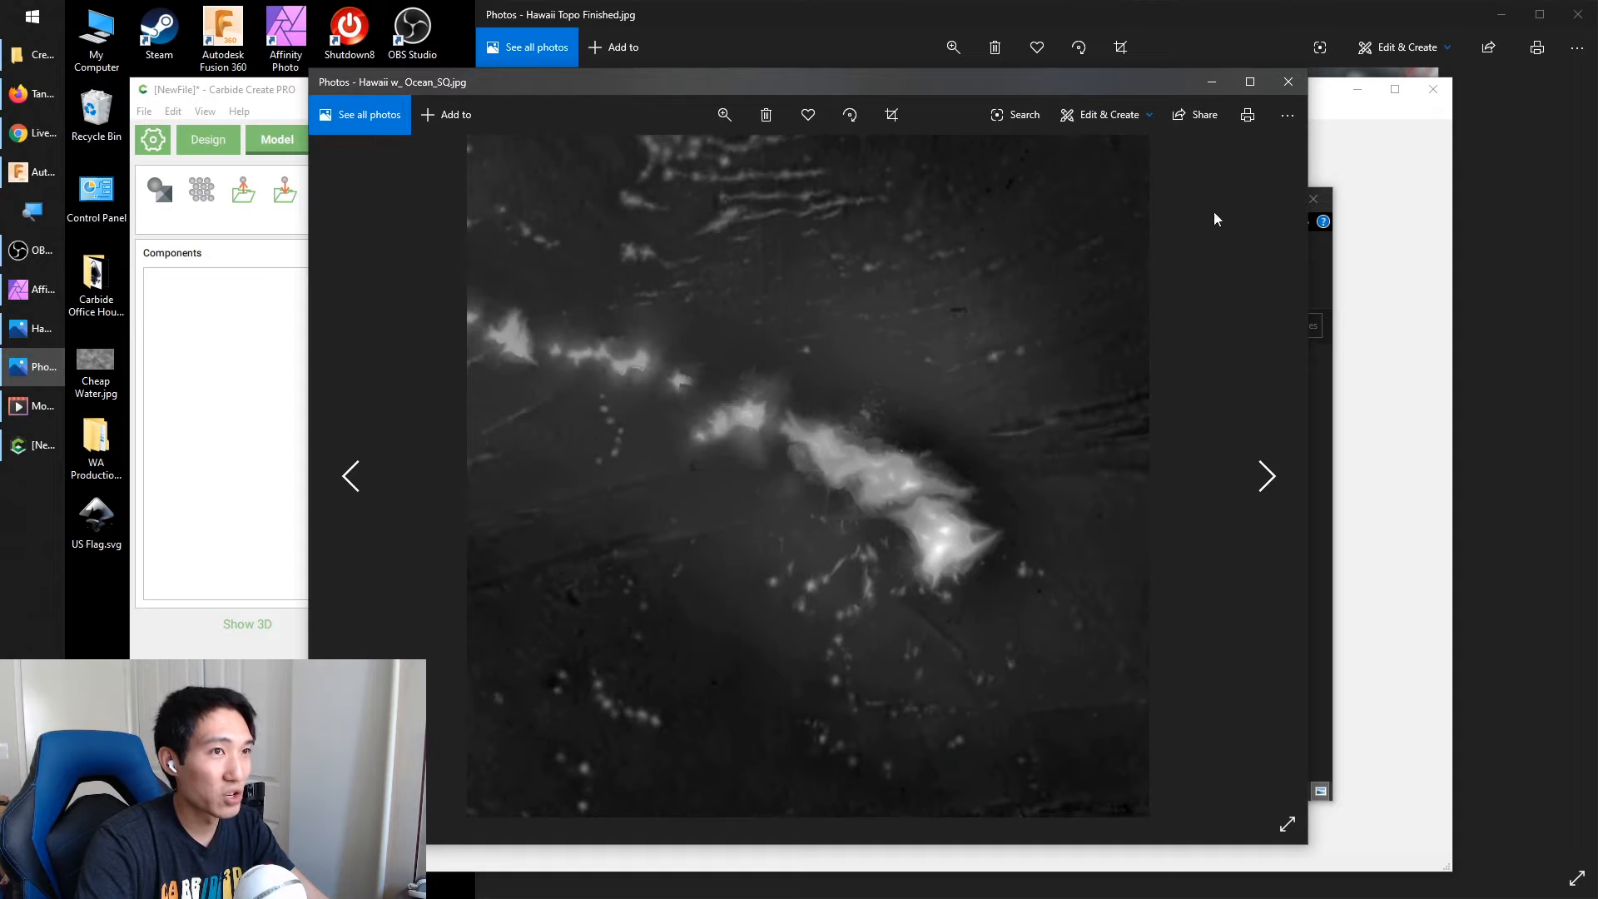
left_click(1291, 87)
left_click(568, 124)
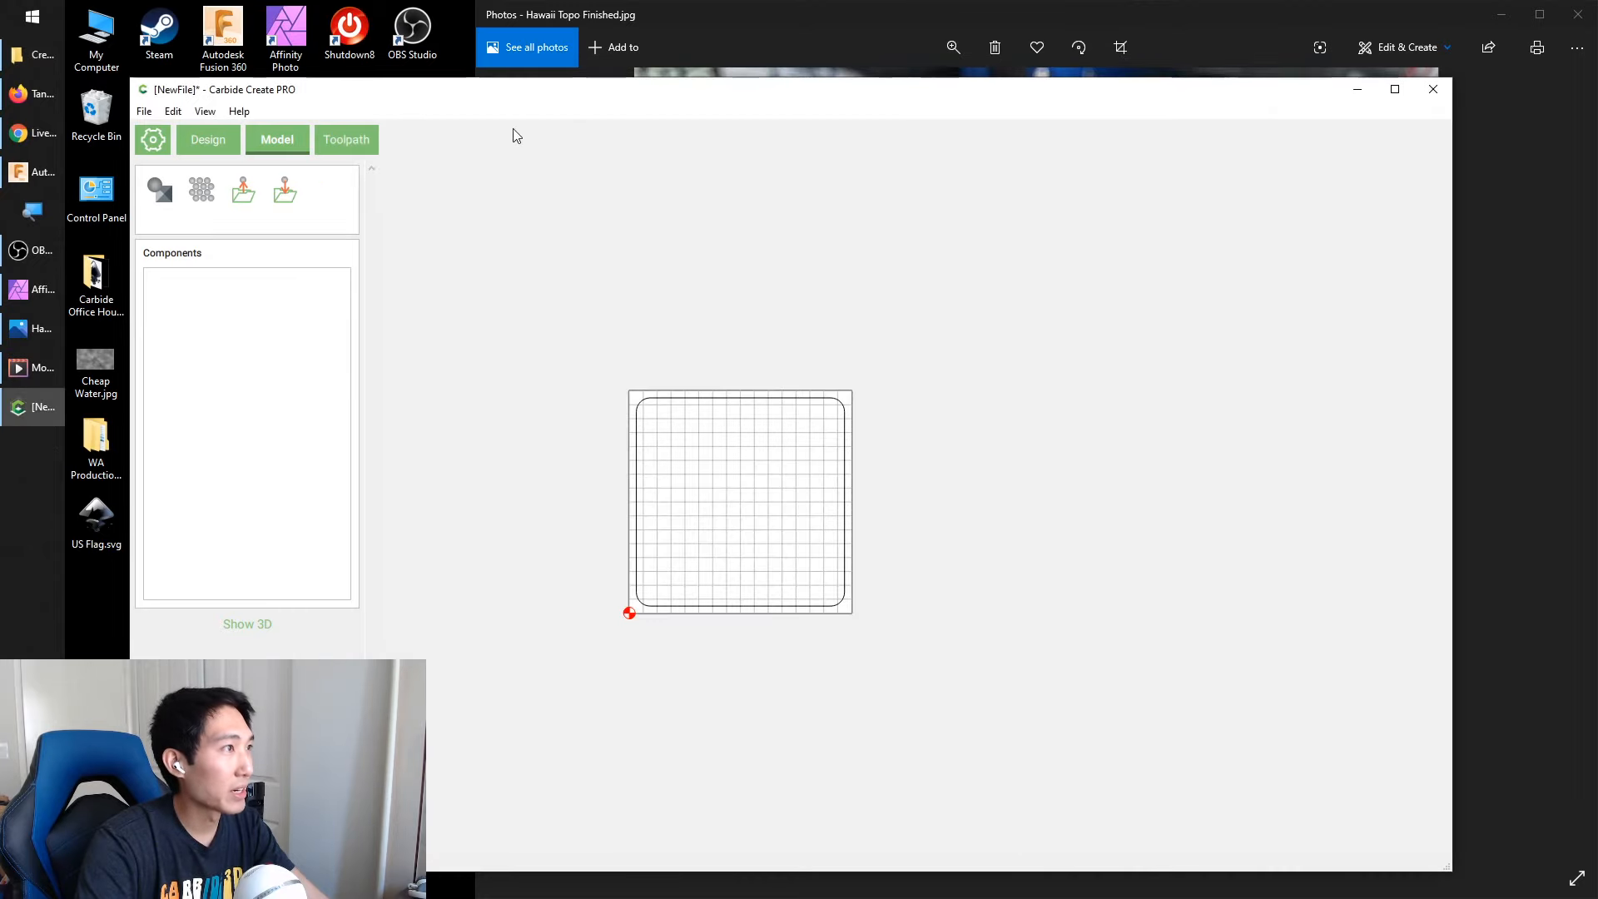
Import Hawaii w_ Ocean_SQ.jpg from the desktop's Carbide Office Hours References > Create Pro References folder as a height-map model component
left_click(242, 196)
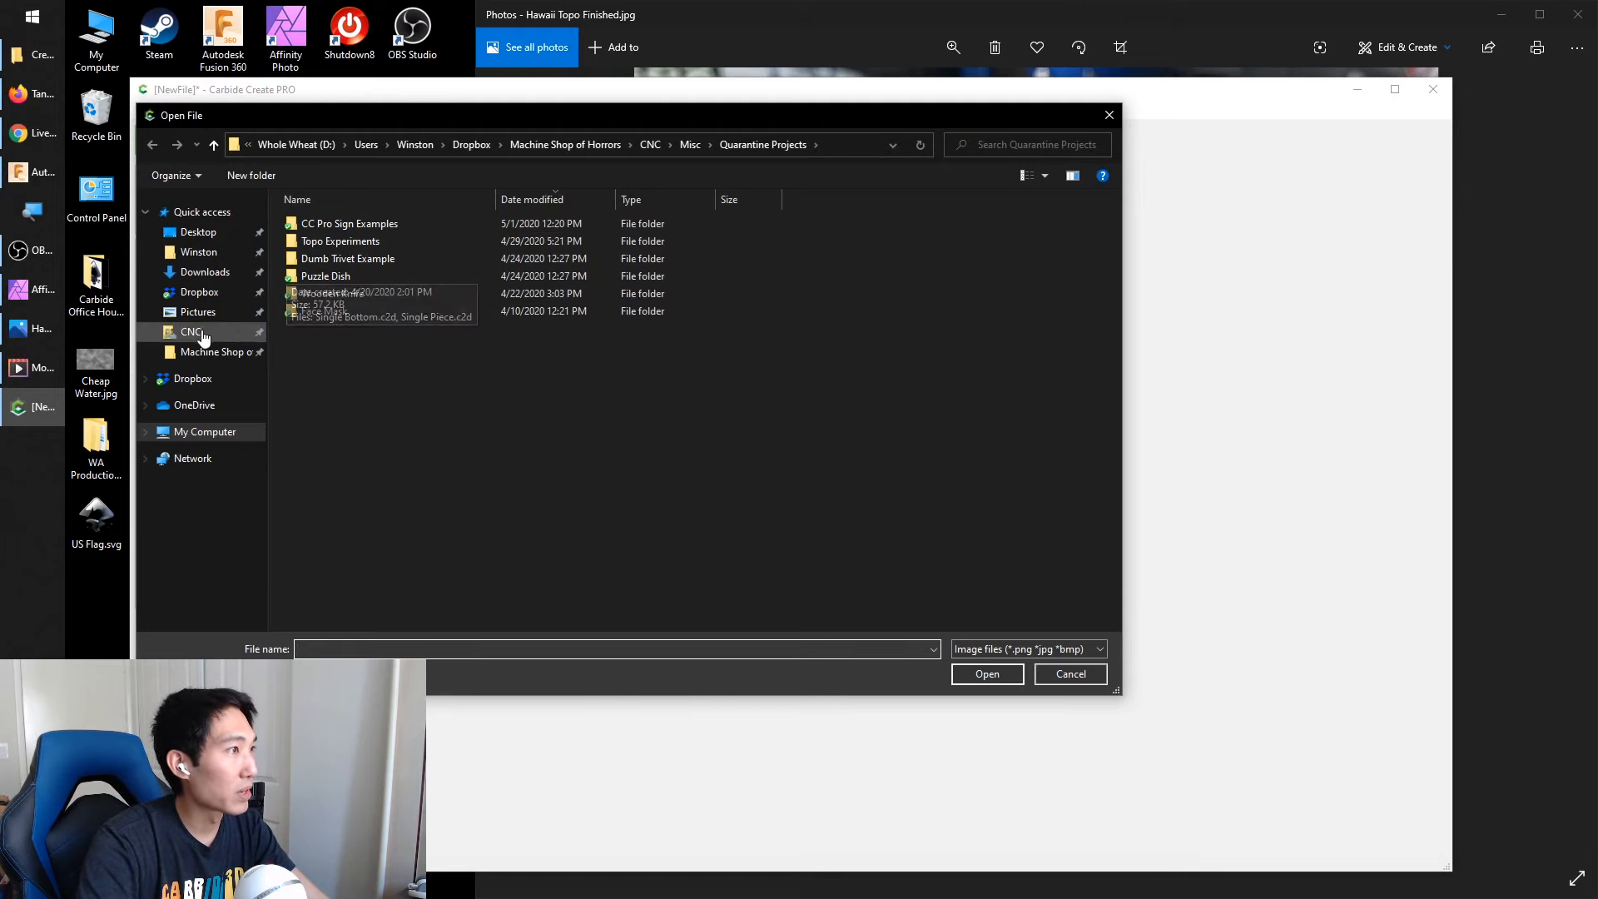
left_click(204, 233)
double_click(721, 257)
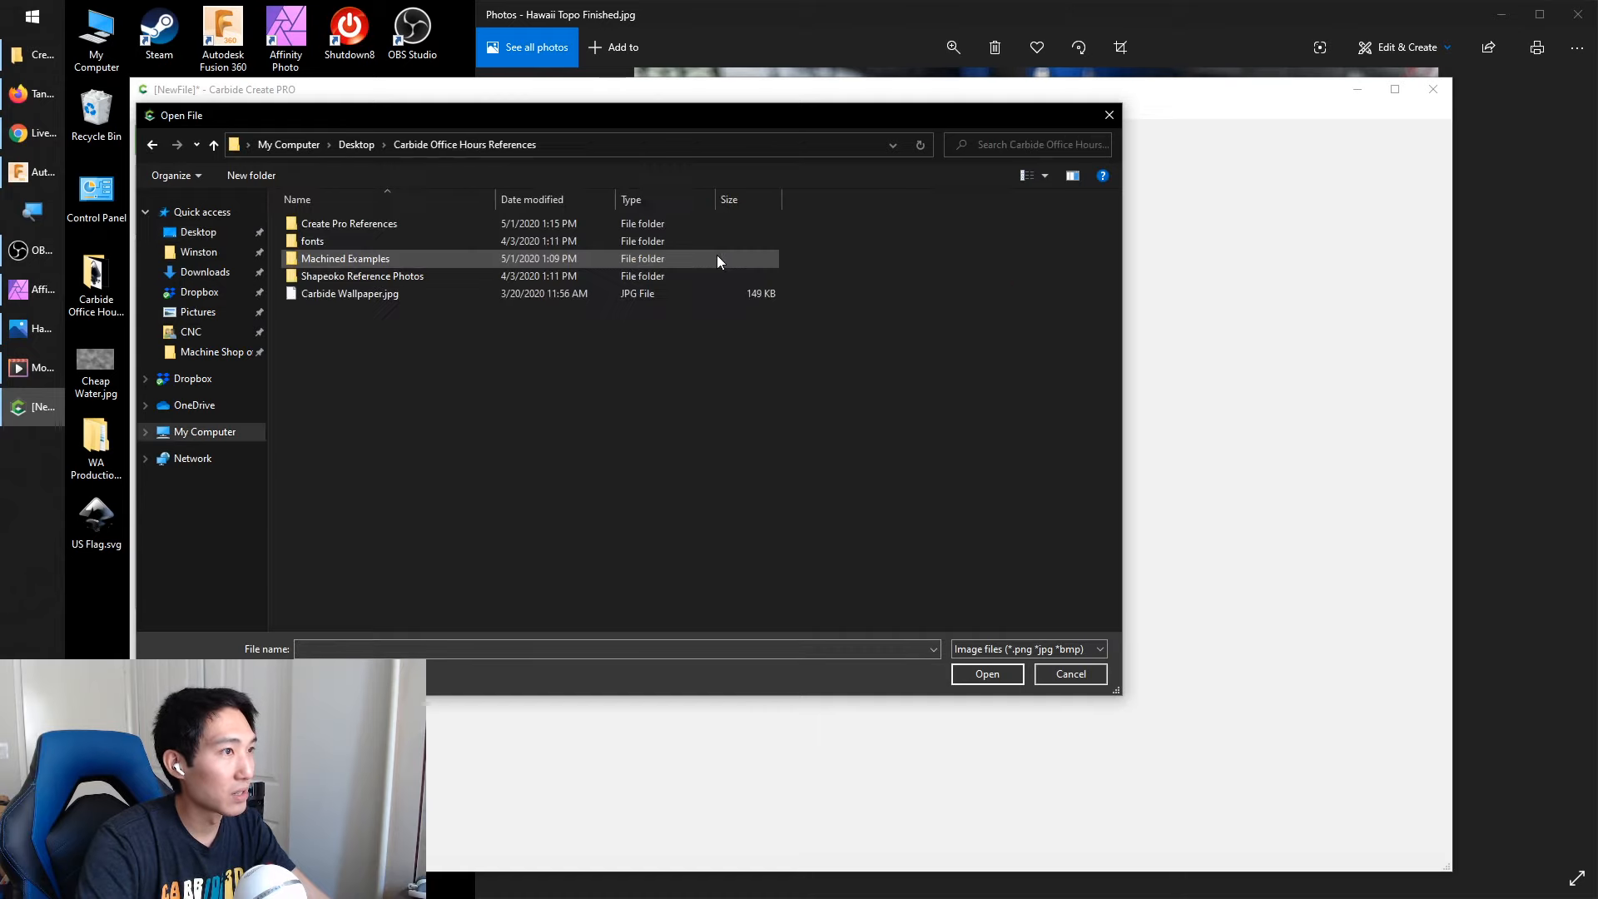
double_click(356, 225)
left_click(611, 248)
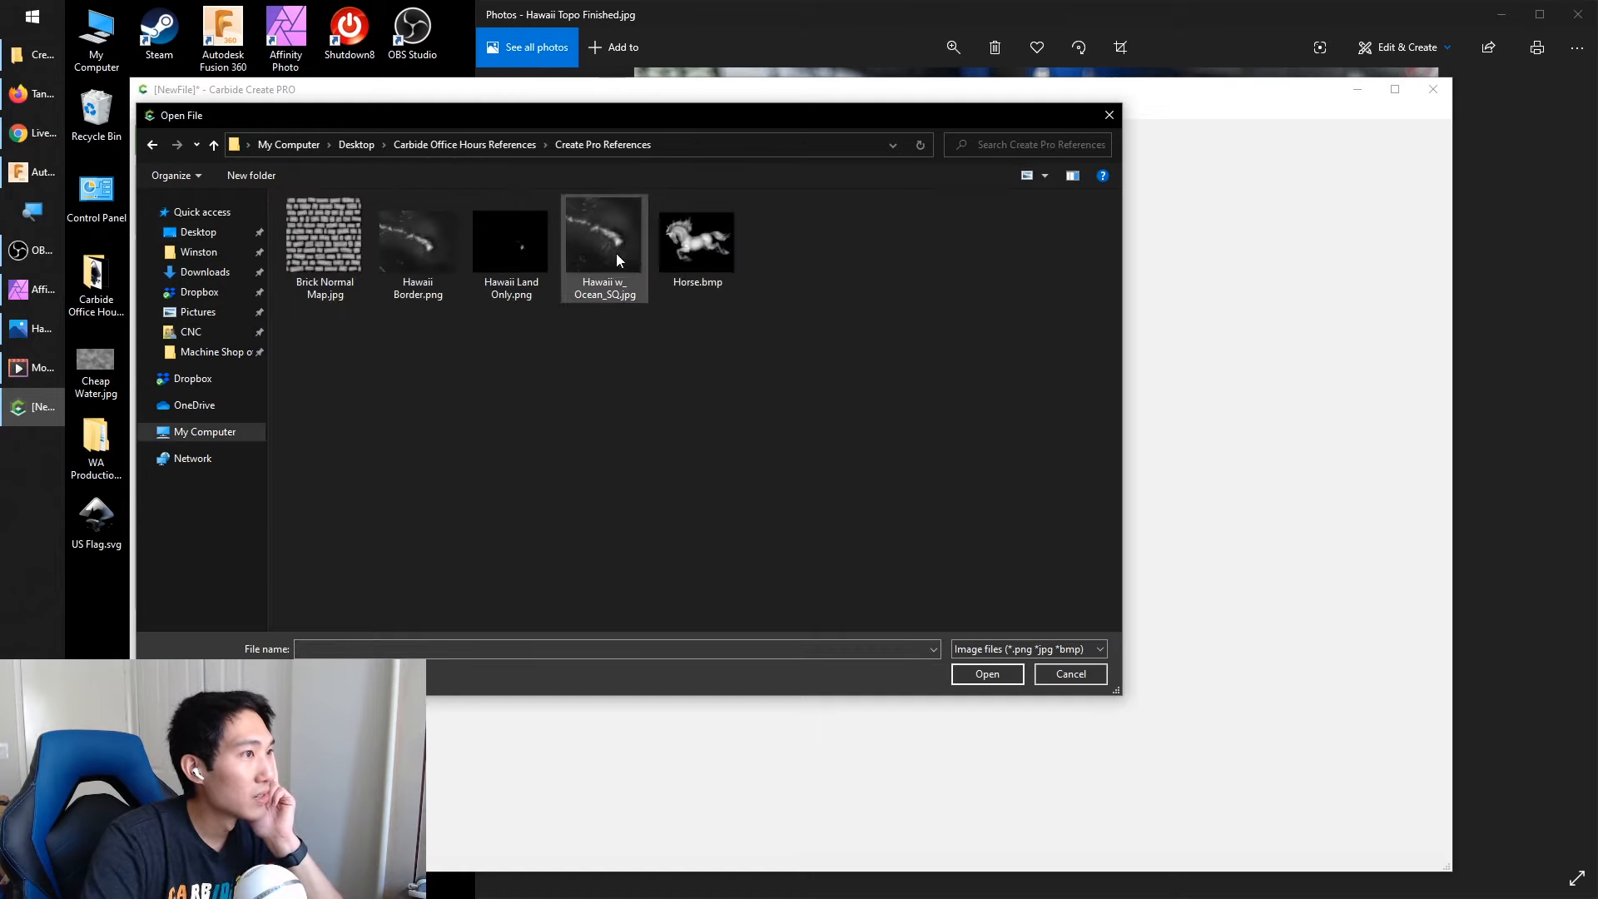
left_click(986, 676)
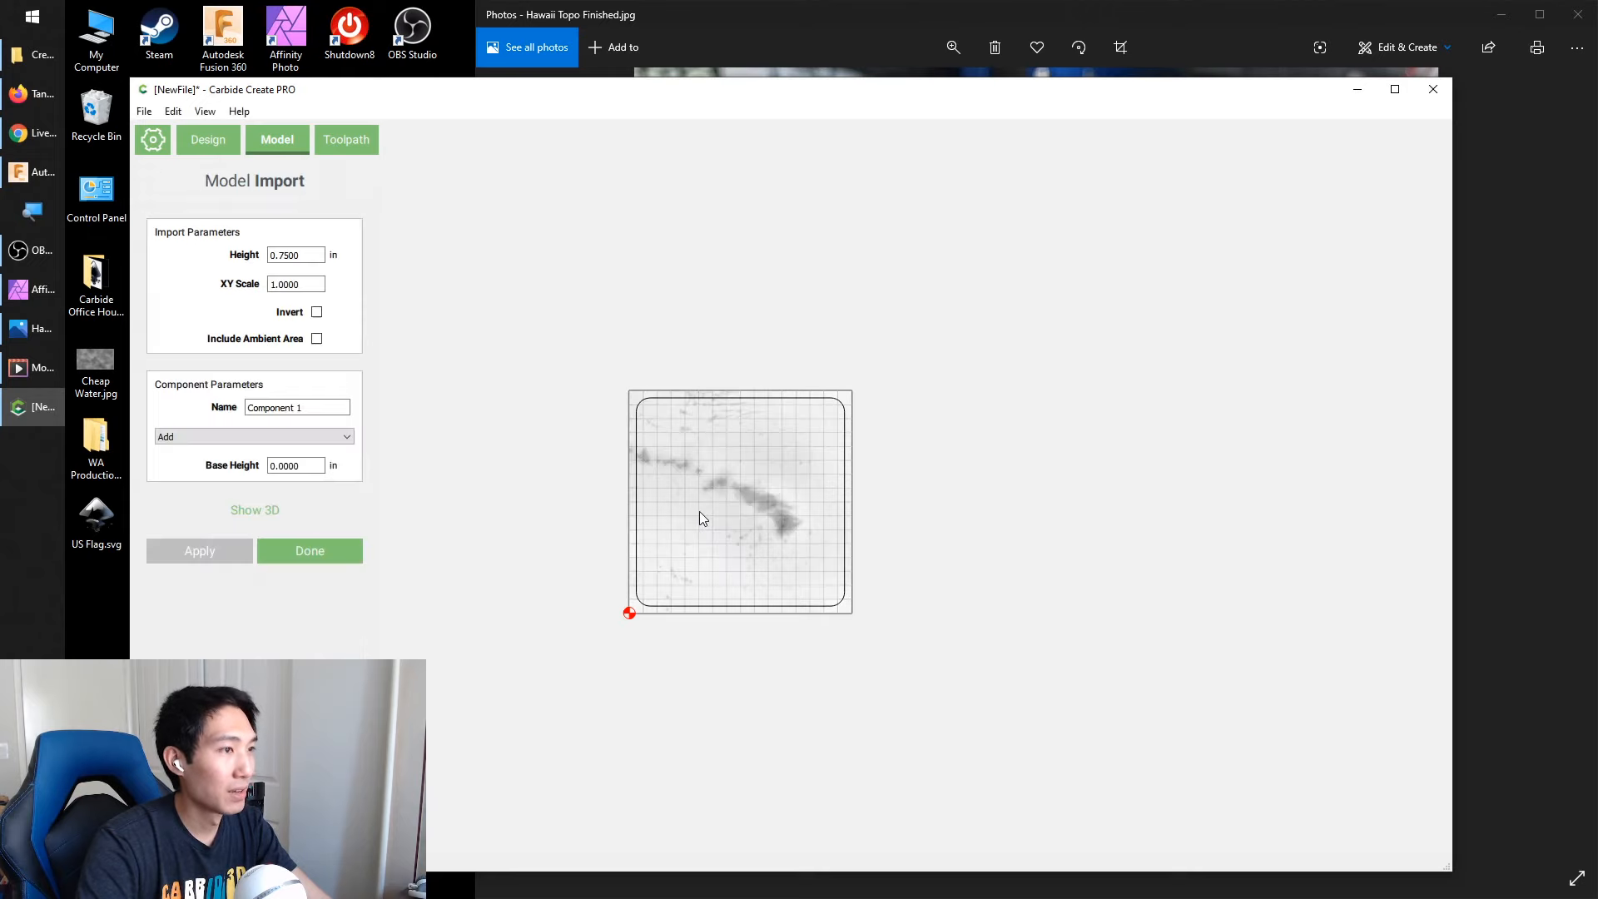
Show the imported Hawaii terrain in 3D and set its import height to 0.3 in
left_click(253, 510)
left_click_drag(547, 247, 581, 494)
double_click(304, 256)
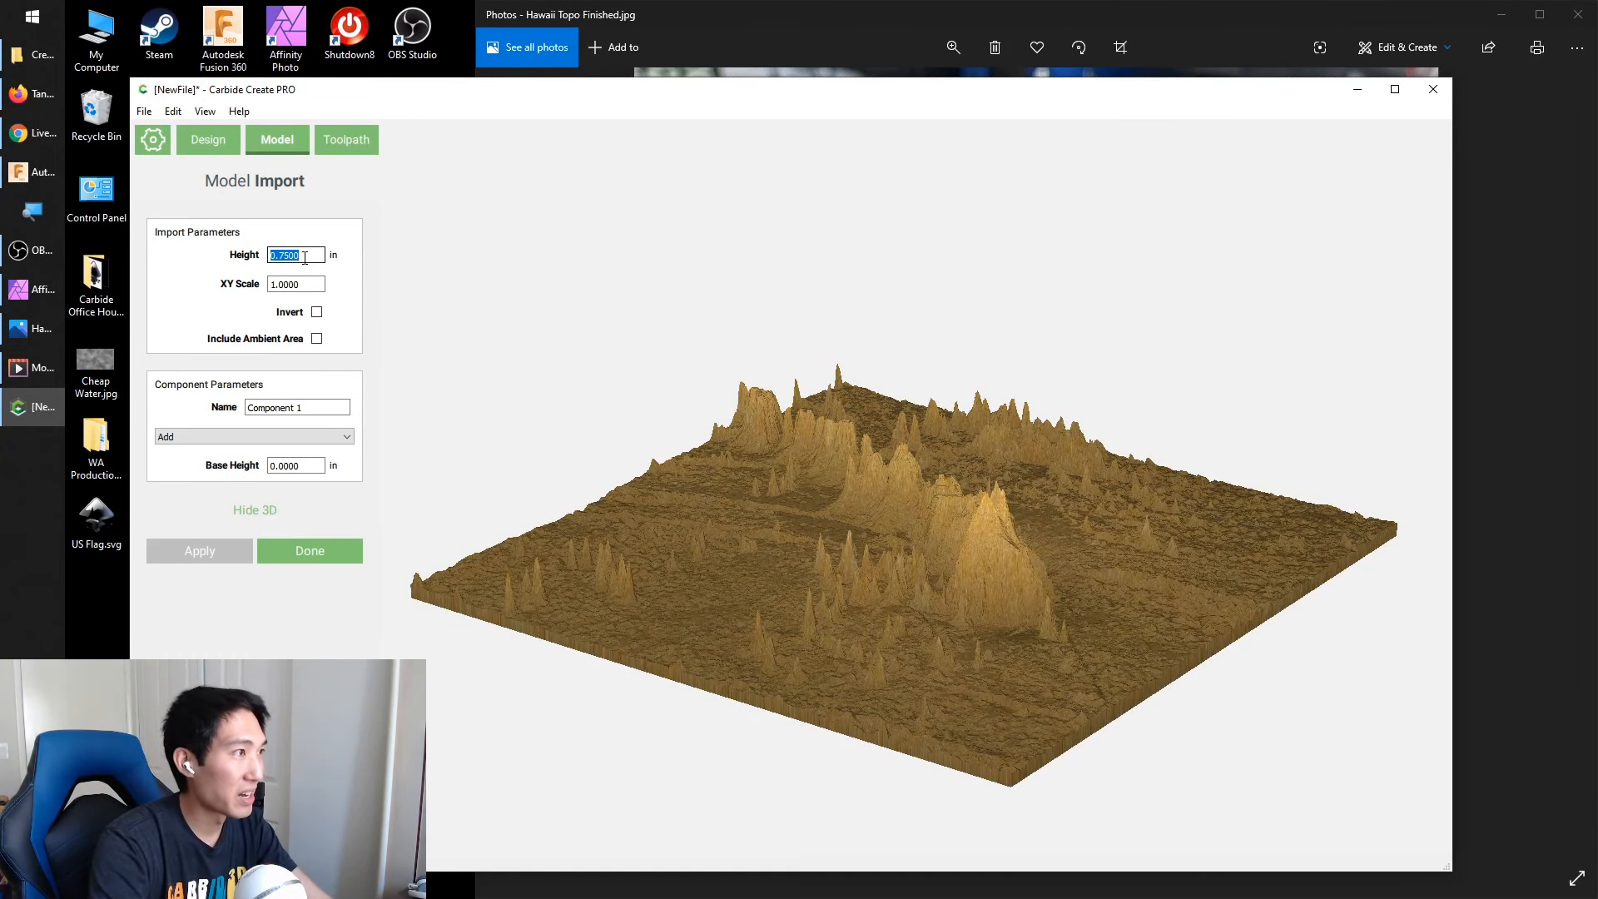
type(".3")
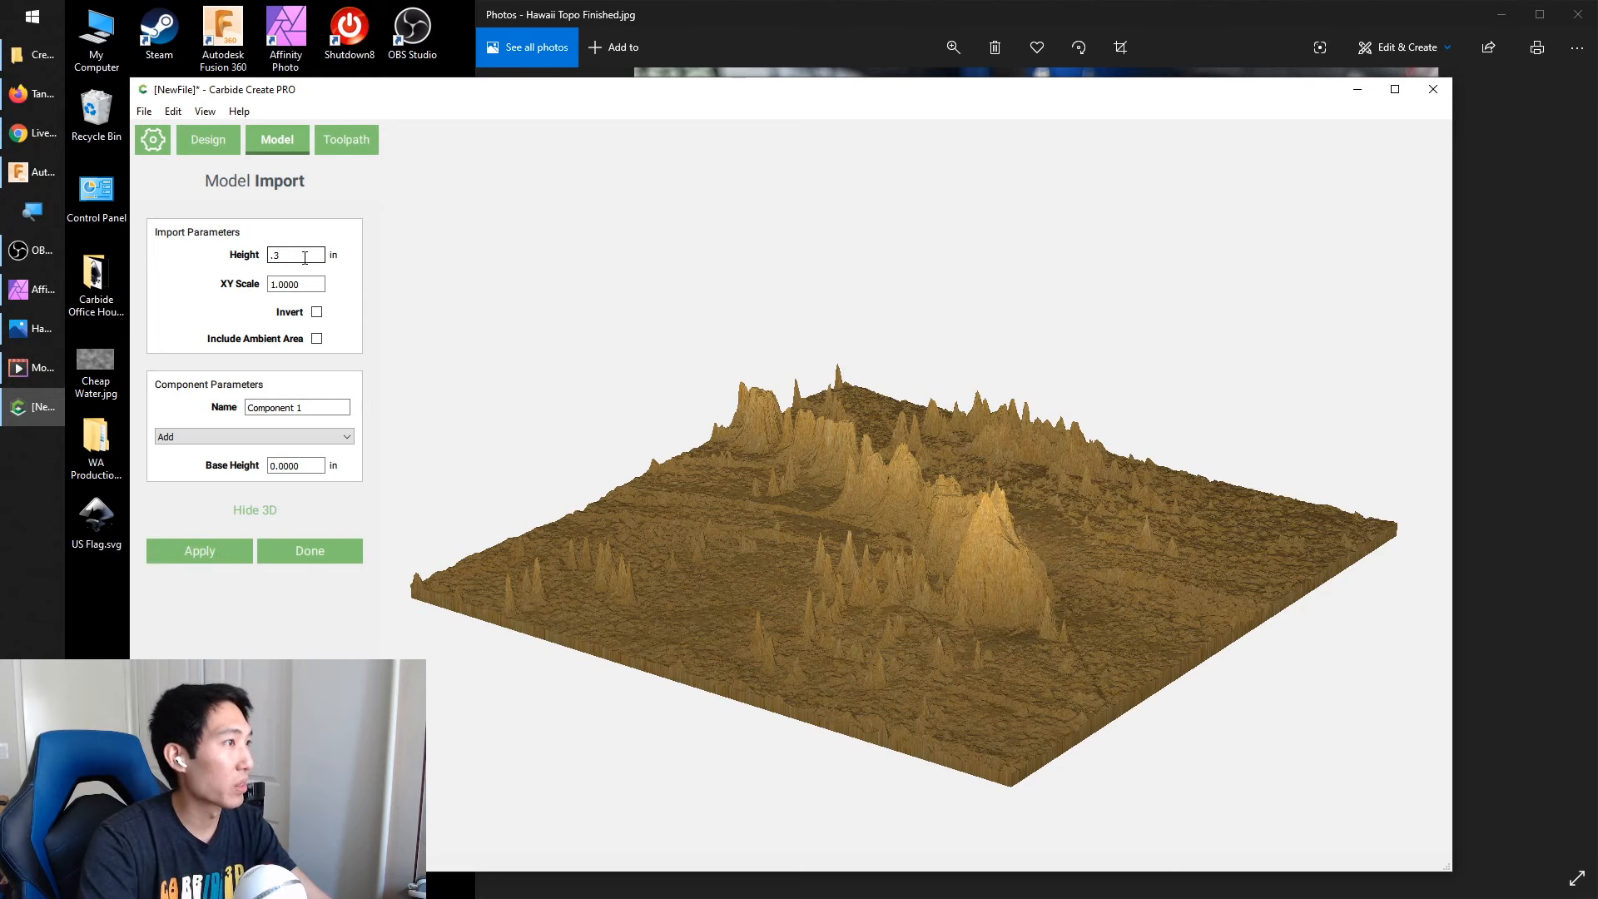
left_click(199, 550)
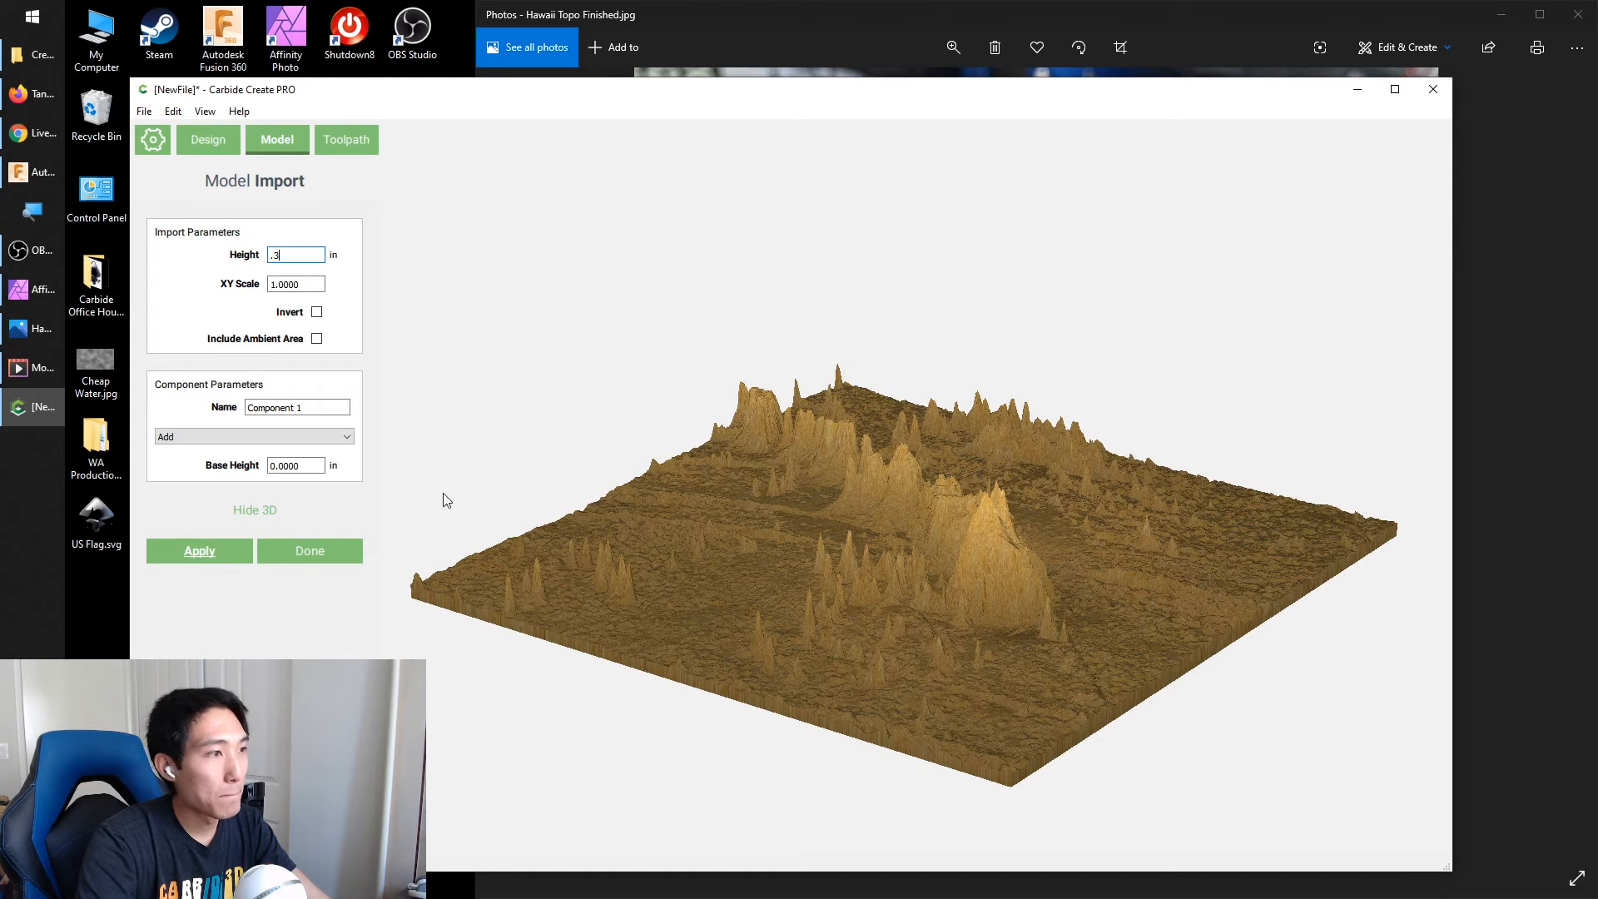
left_click(200, 553)
left_click_drag(644, 493, 615, 558)
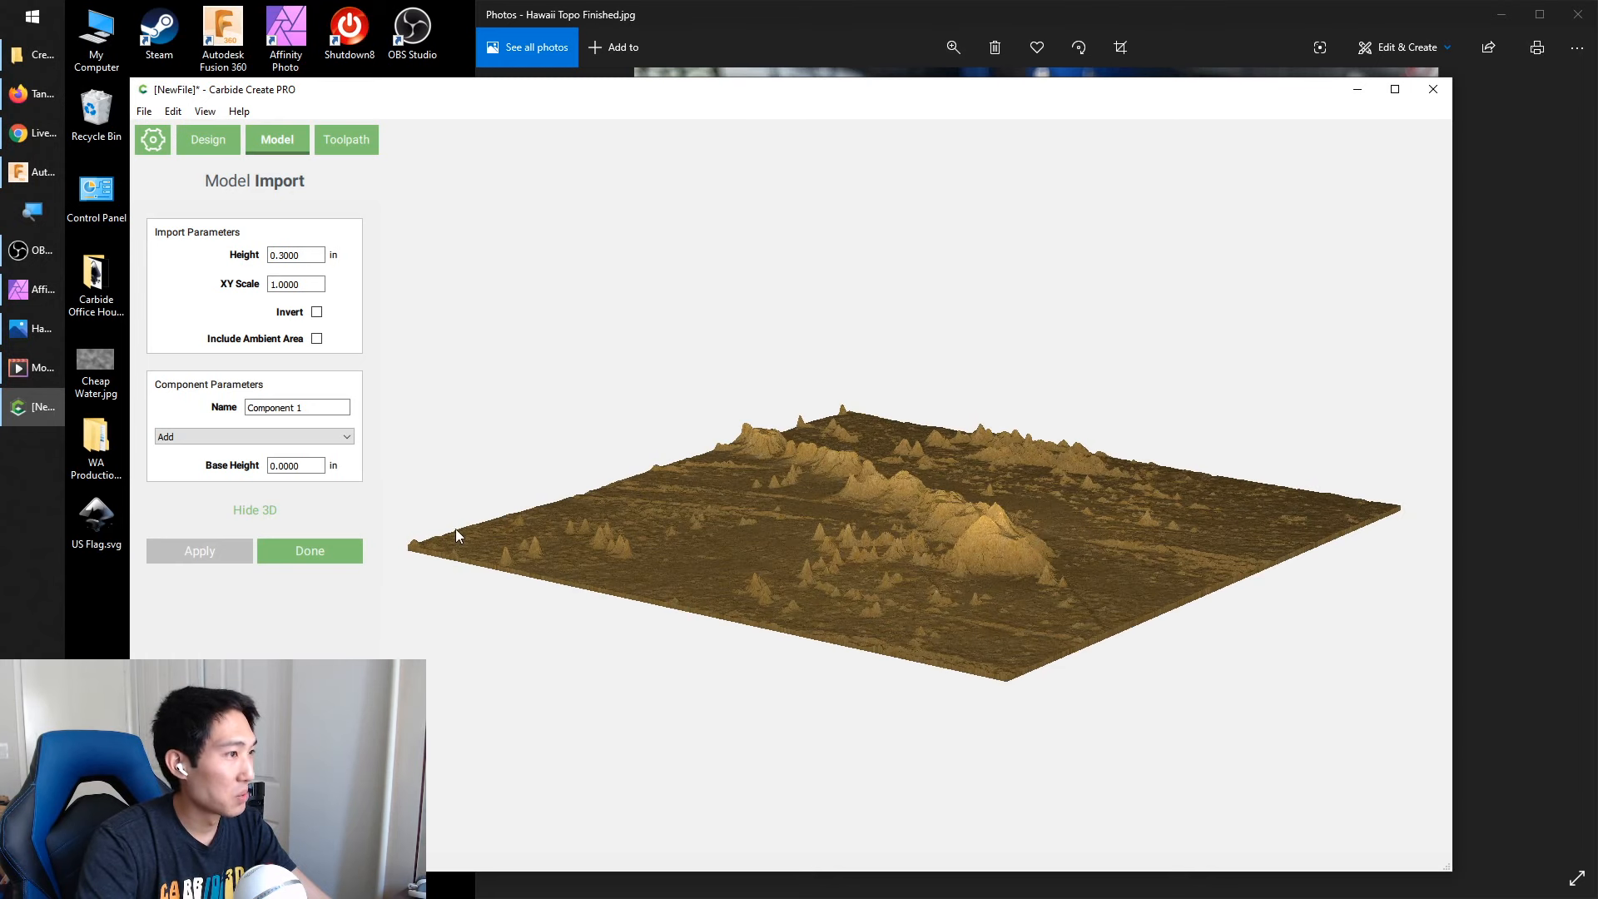
Give the Hawaii terrain component a base height of 0.3 in
double_click(302, 466)
type(".3")
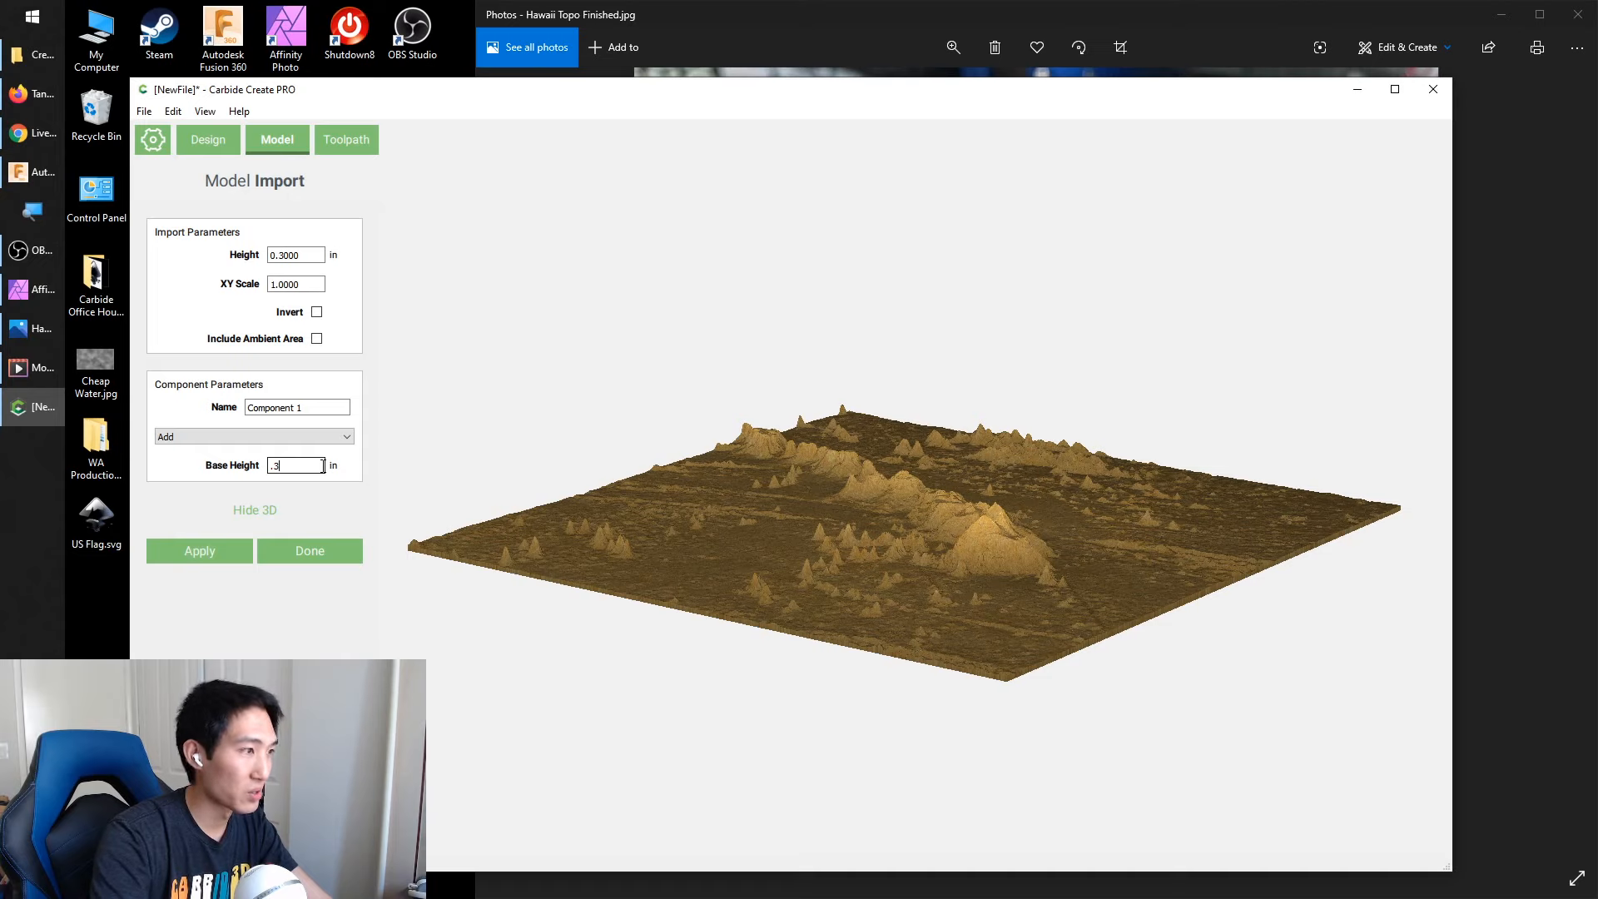
left_click(199, 554)
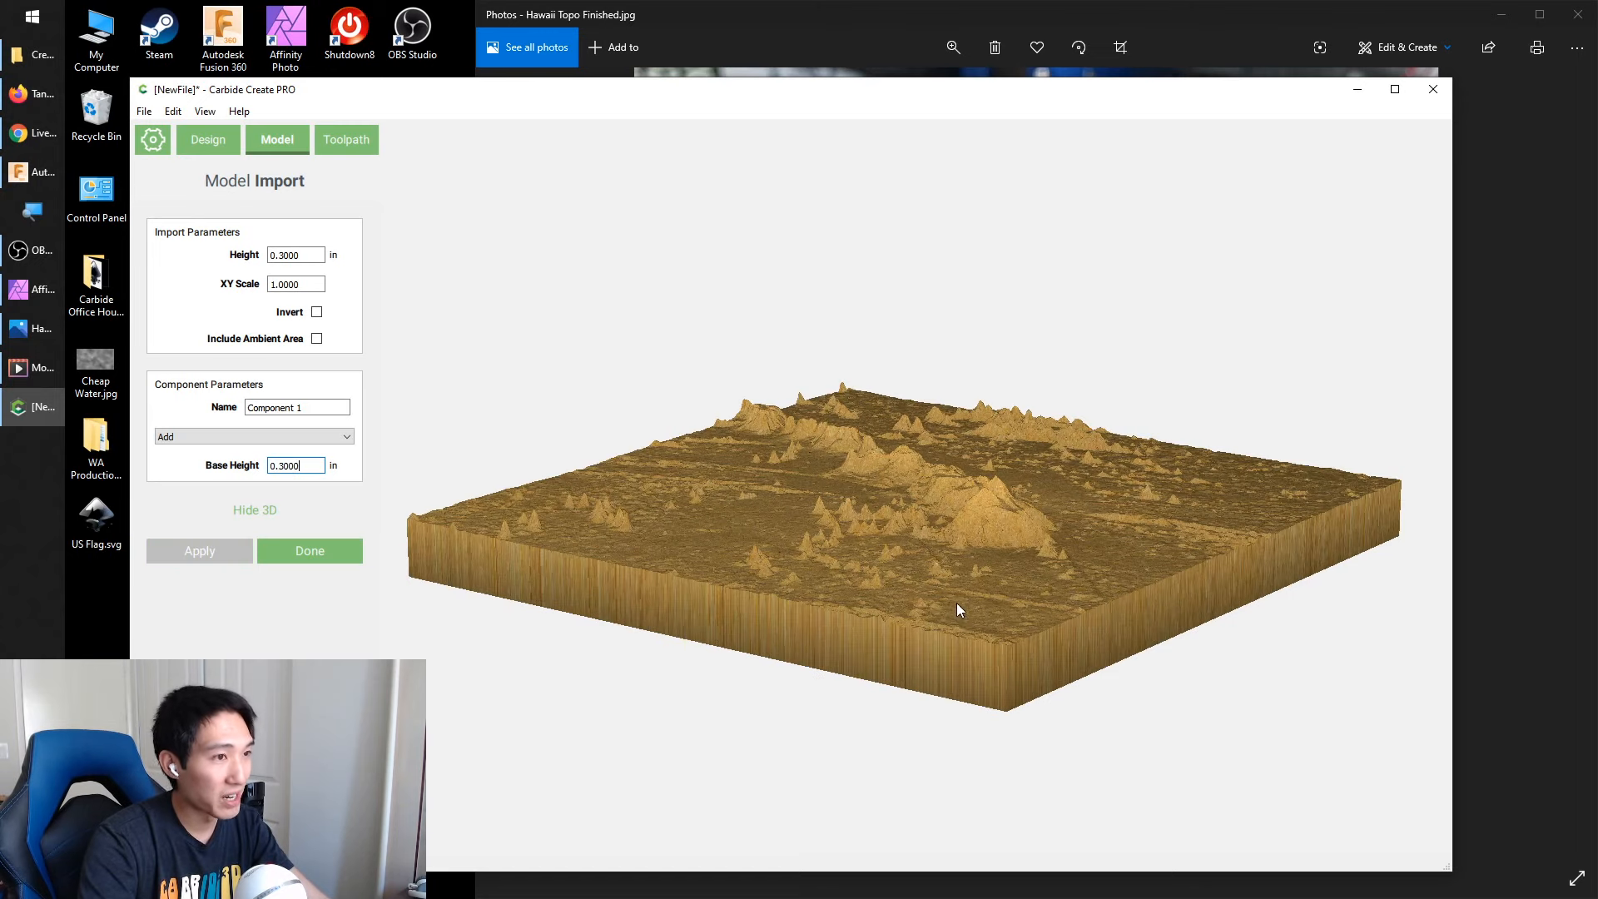
left_click_drag(963, 616, 824, 499)
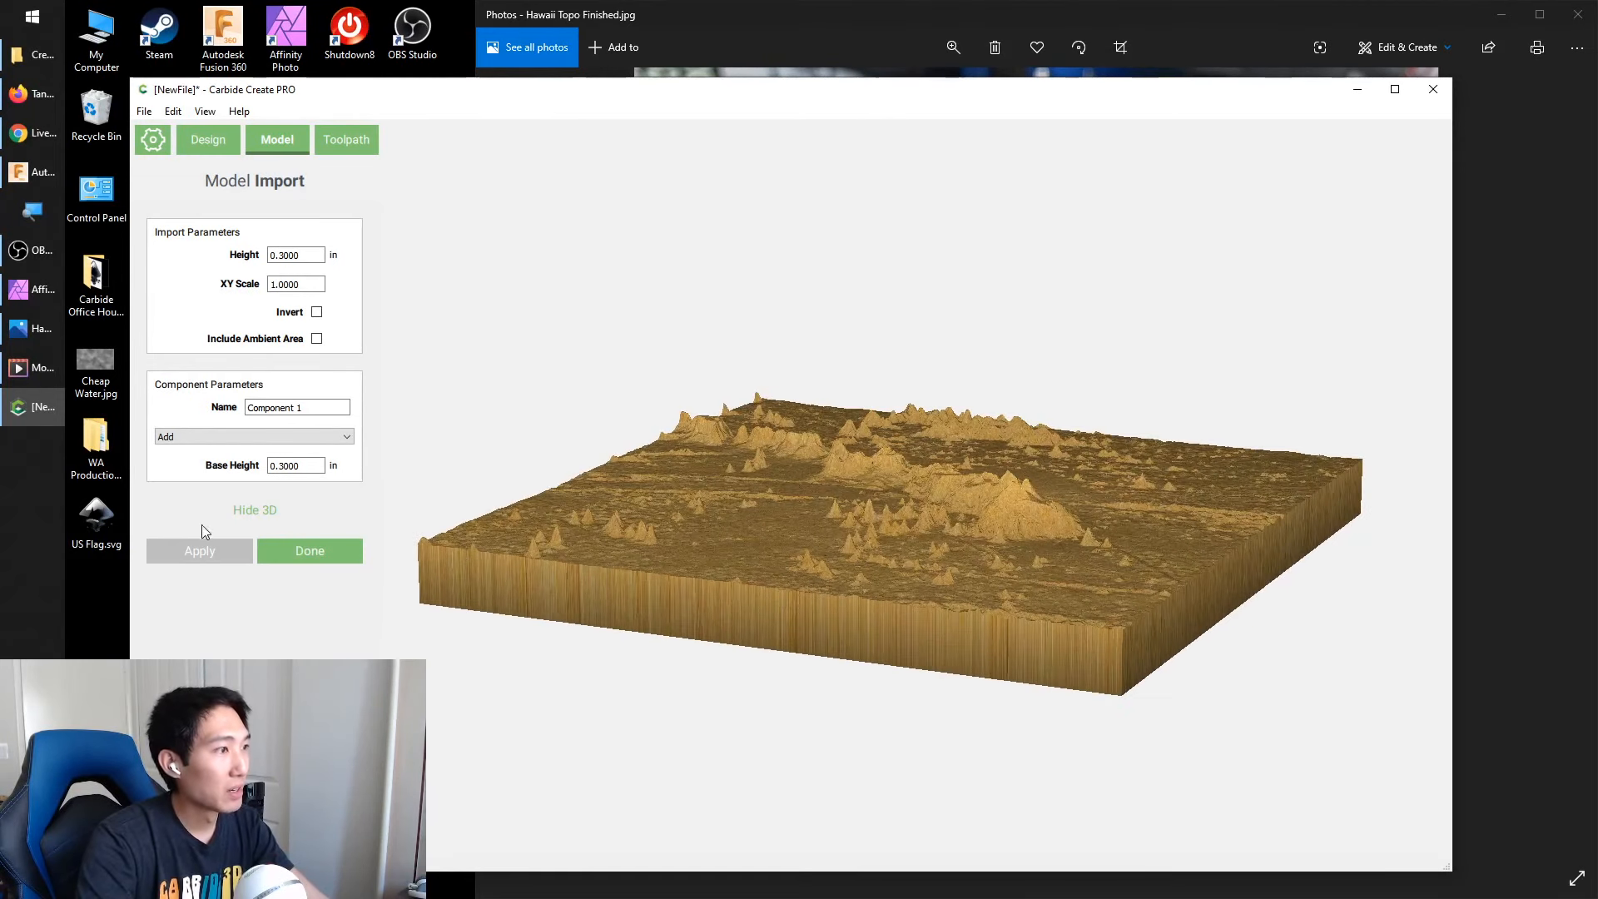
left_click(313, 552)
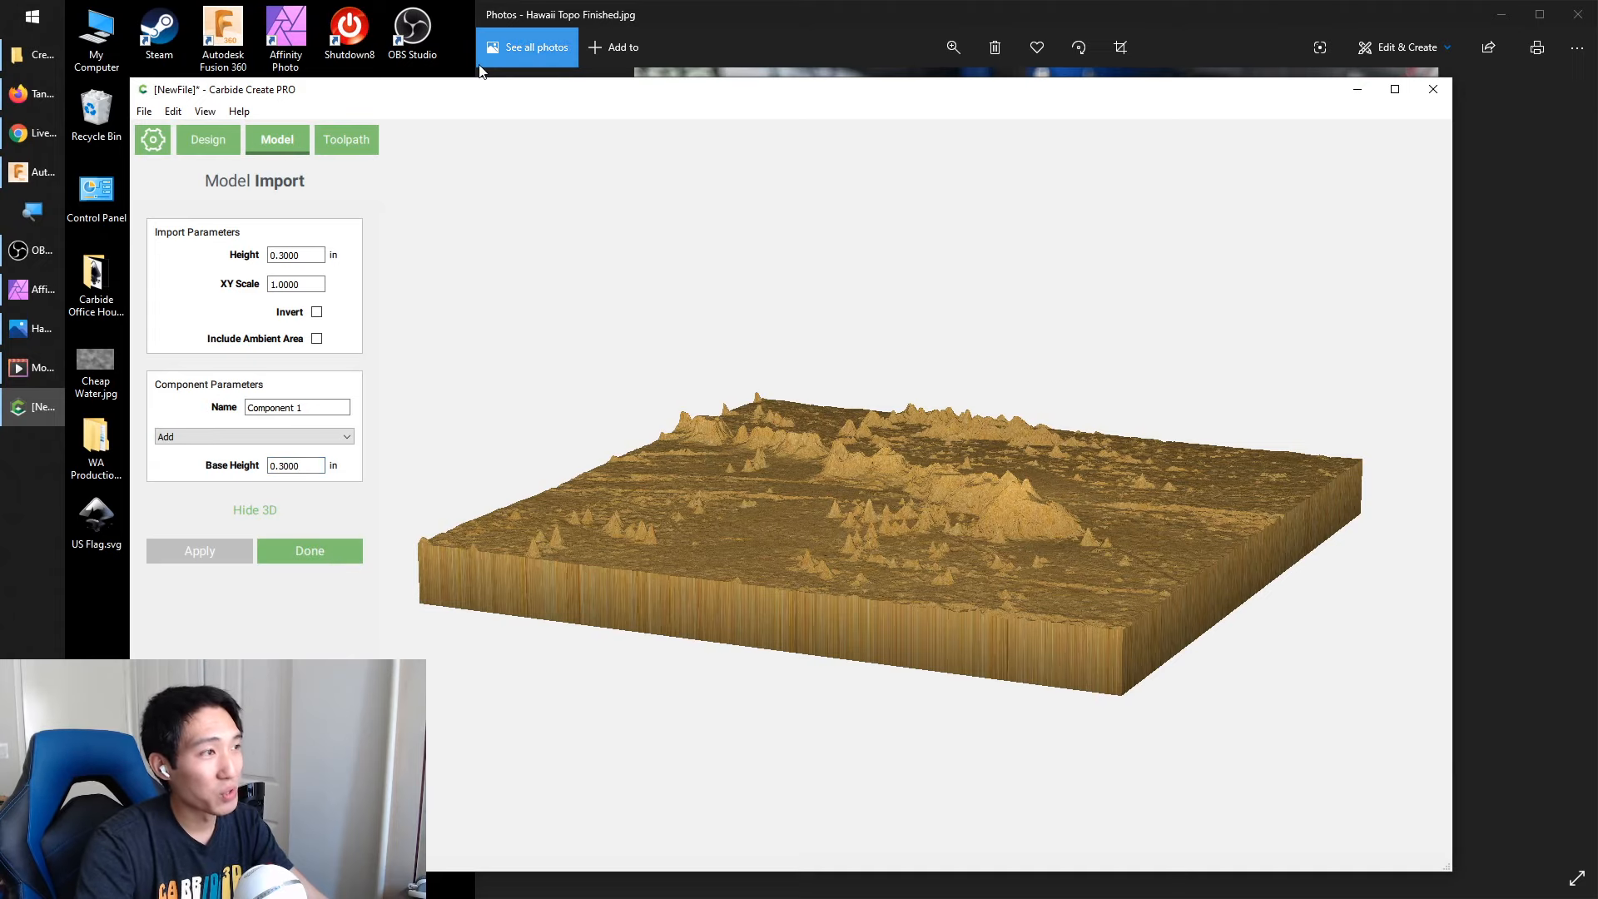
Try inverting the imported Hawaii height map, inspect it in 3D and switch Invert back off
left_click(316, 312)
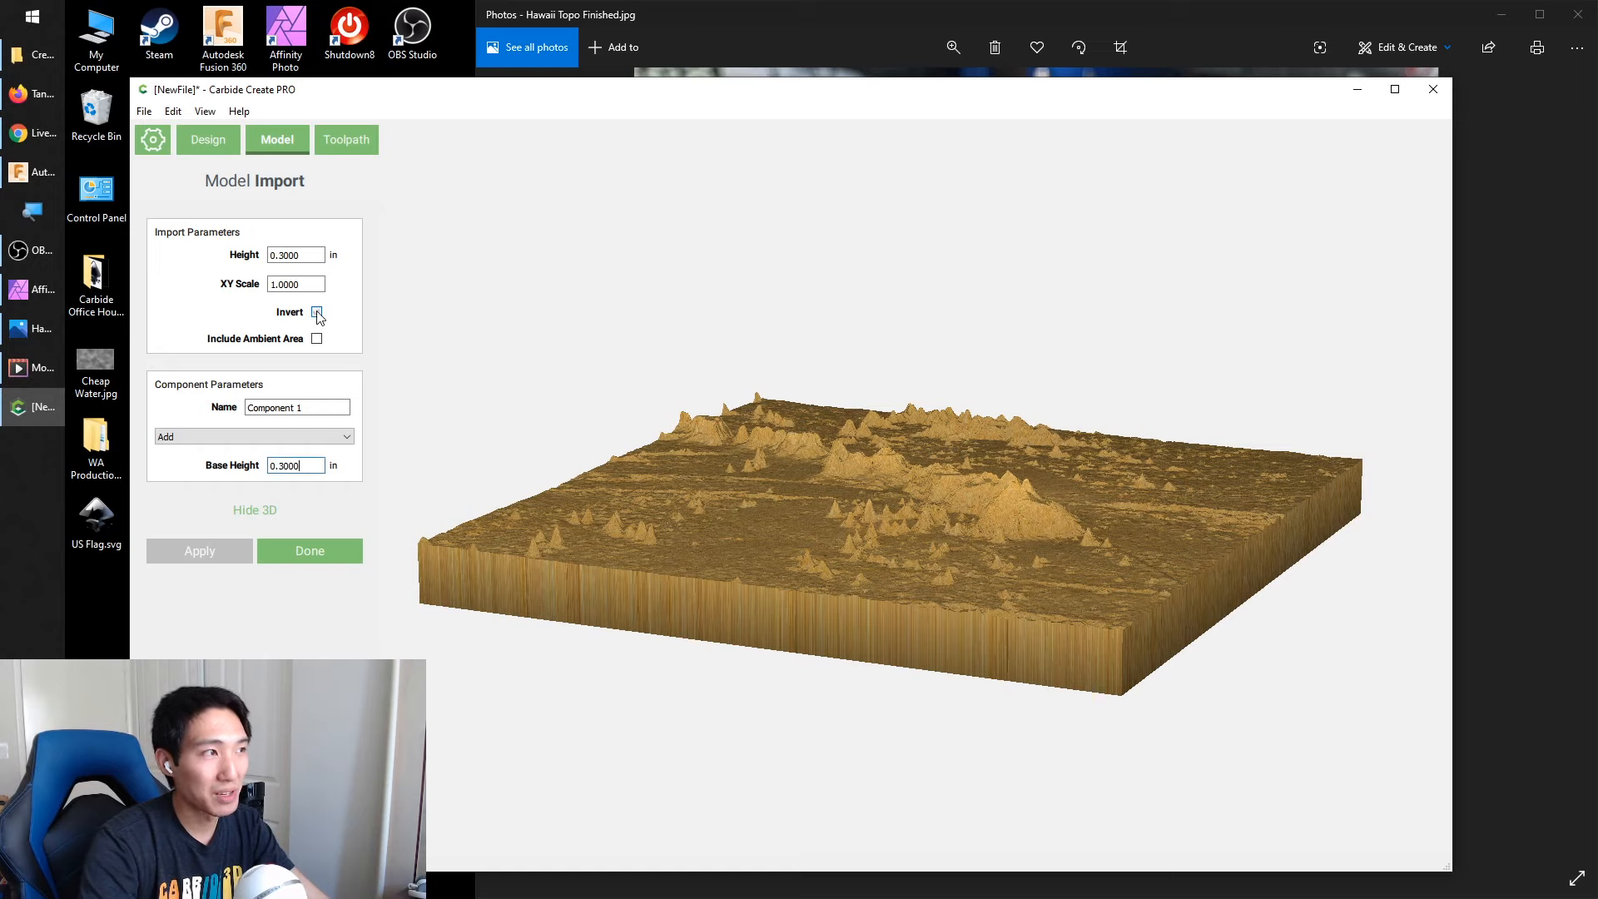
left_click(206, 552)
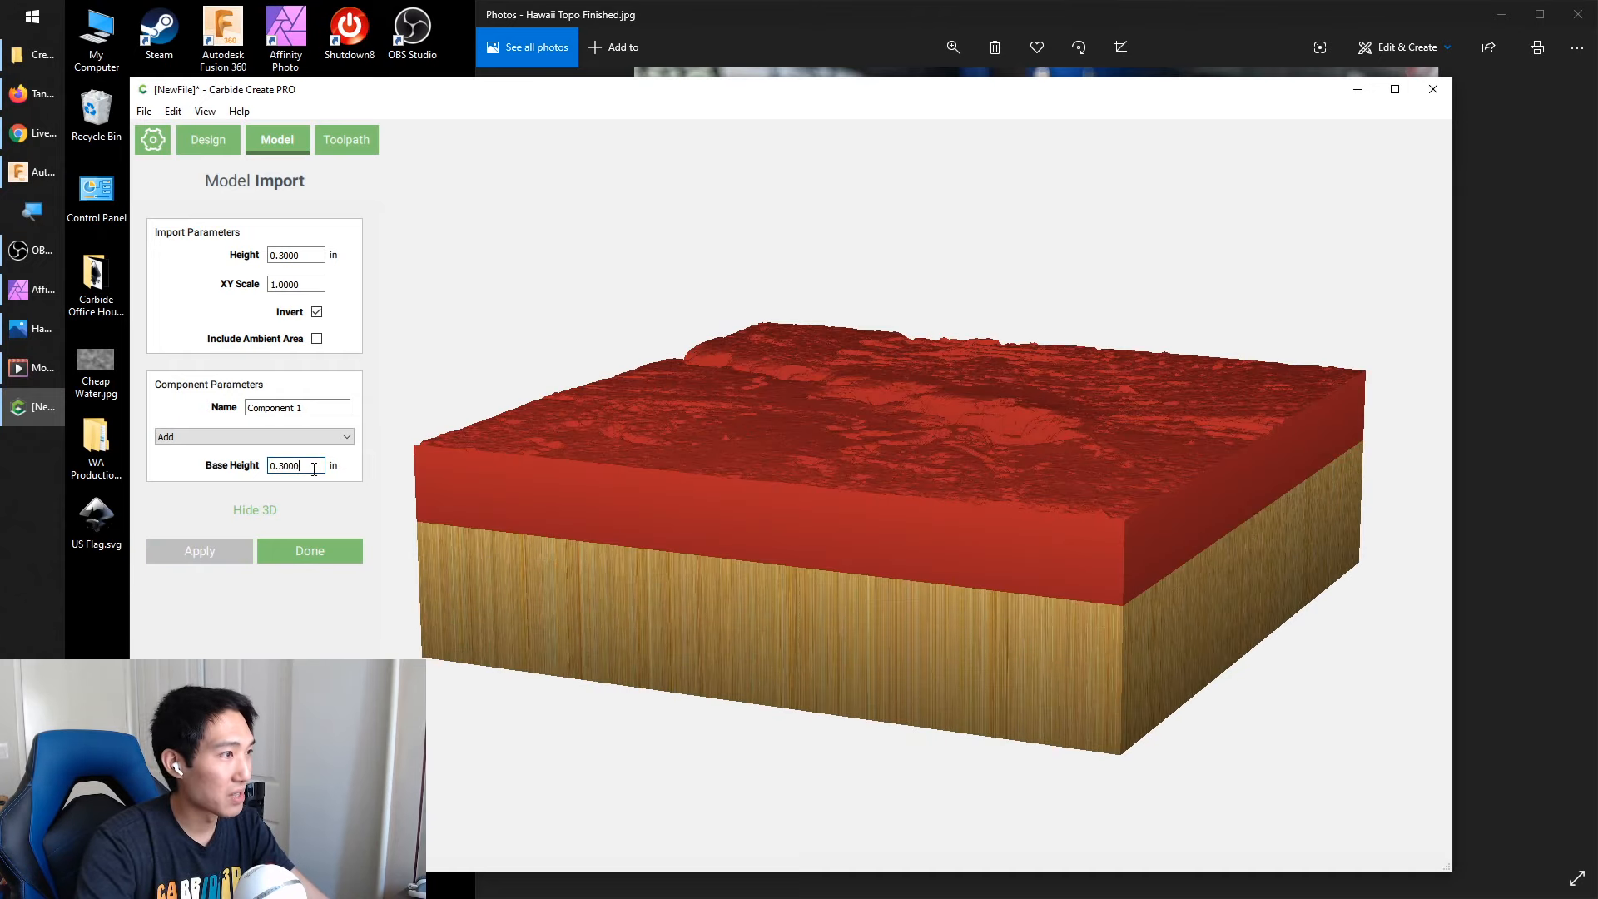
mouse_move(466, 466)
left_mouse_down()
mouse_move(572, 621)
mouse_move(531, 623)
mouse_move(441, 474)
left_mouse_up()
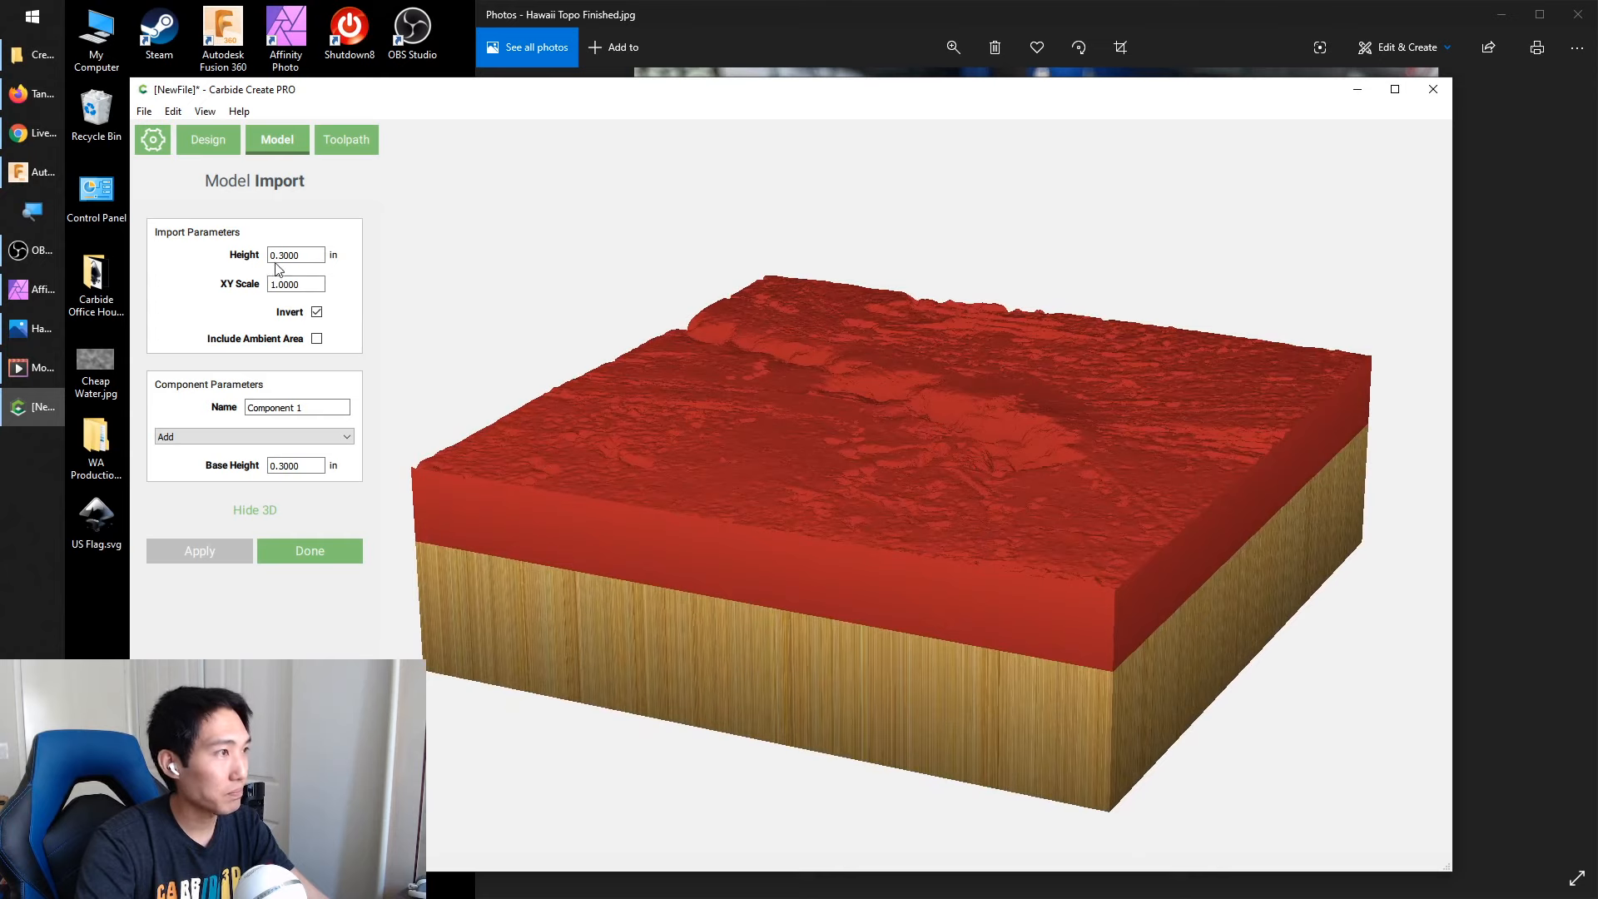
left_click(316, 312)
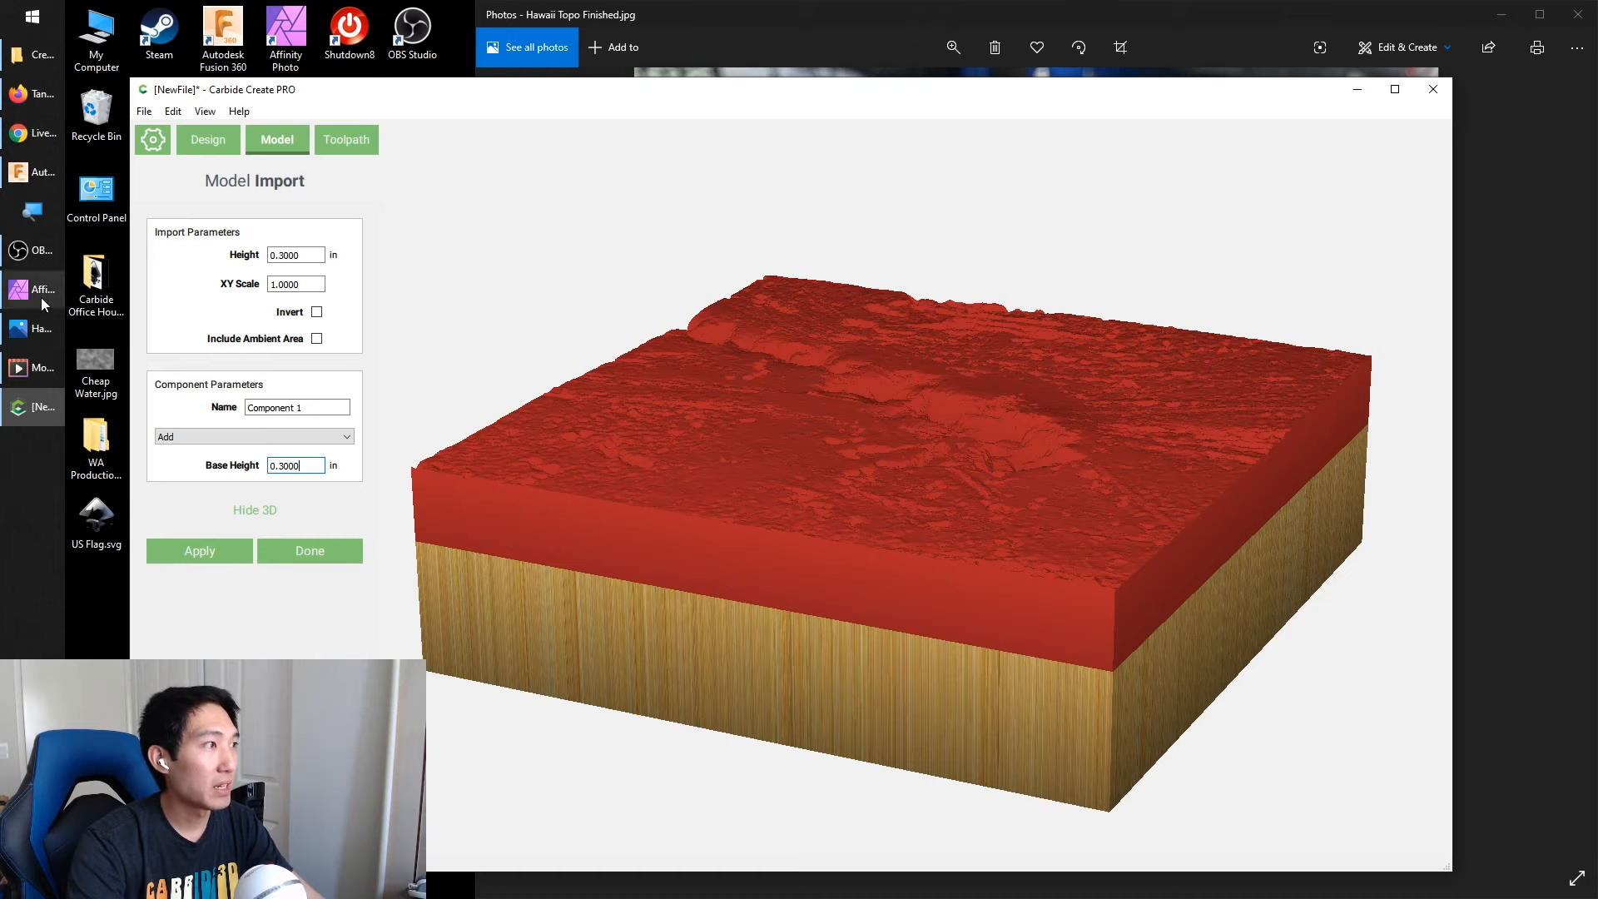
Switch to Affinity Photo to view the grayscale Perlin noise image, and return to Carbide Create
mouse_move(42, 297)
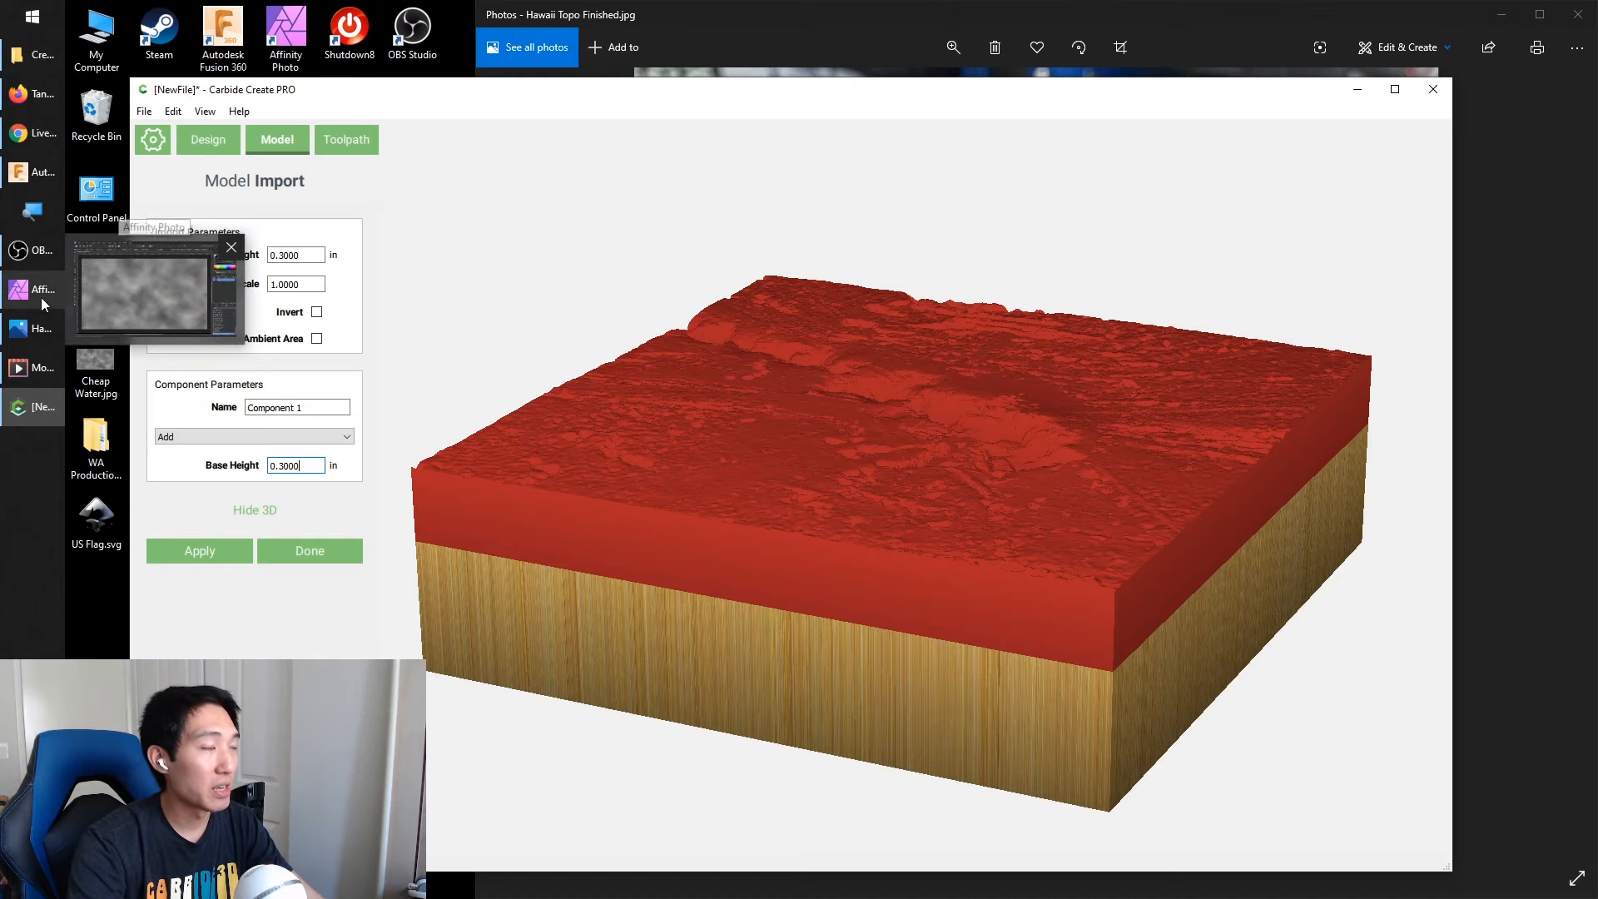
left_click(143, 293)
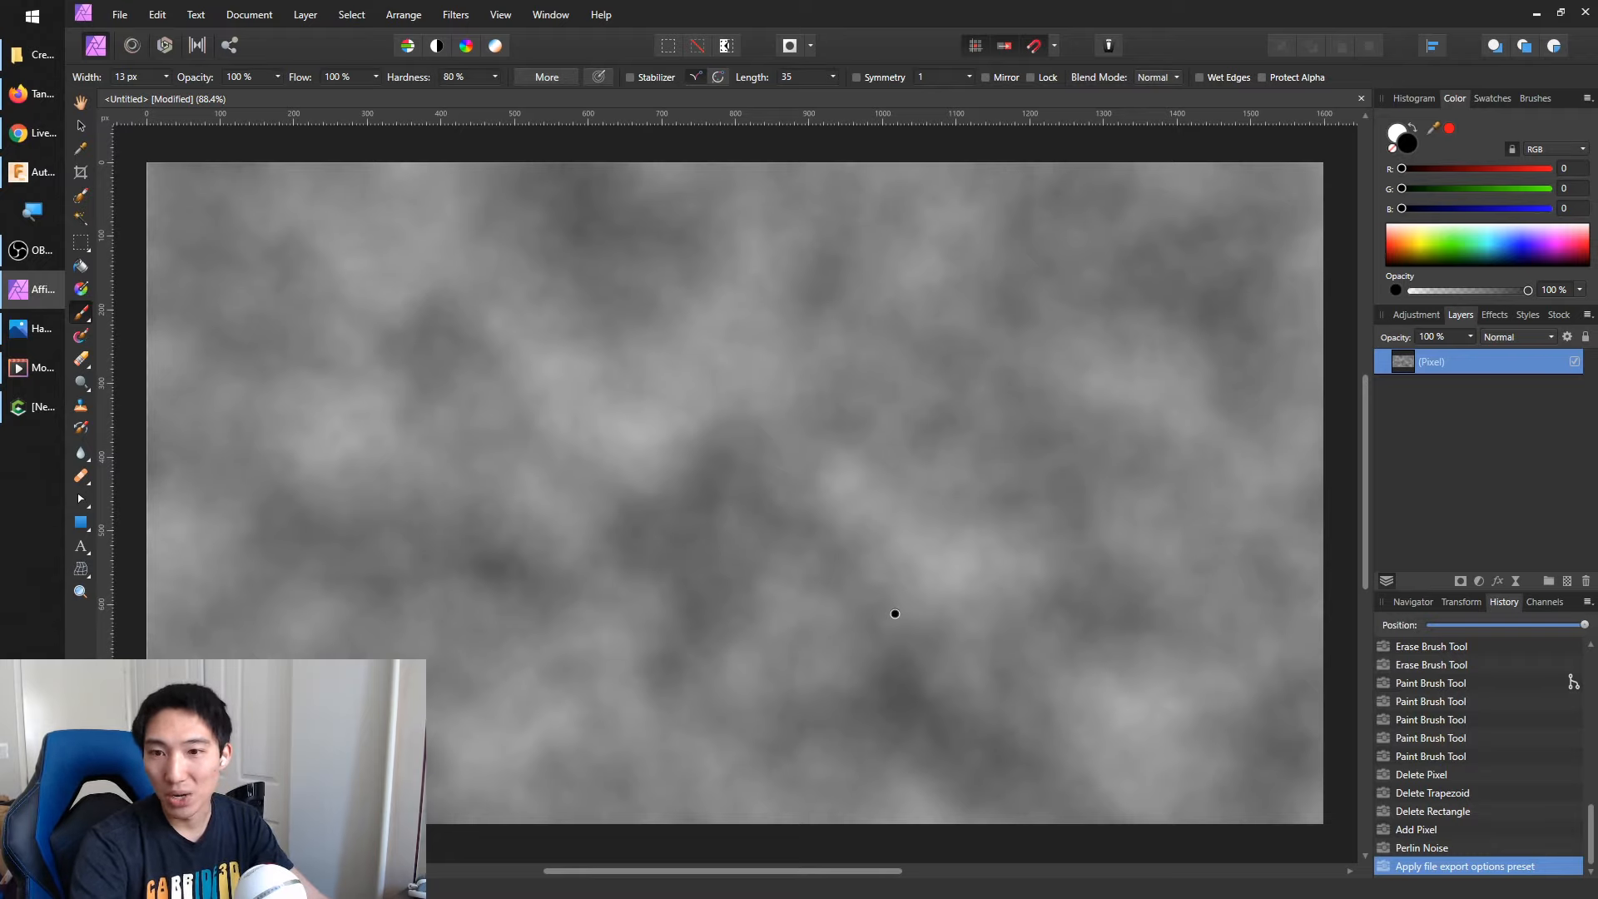
left_click(1016, 489)
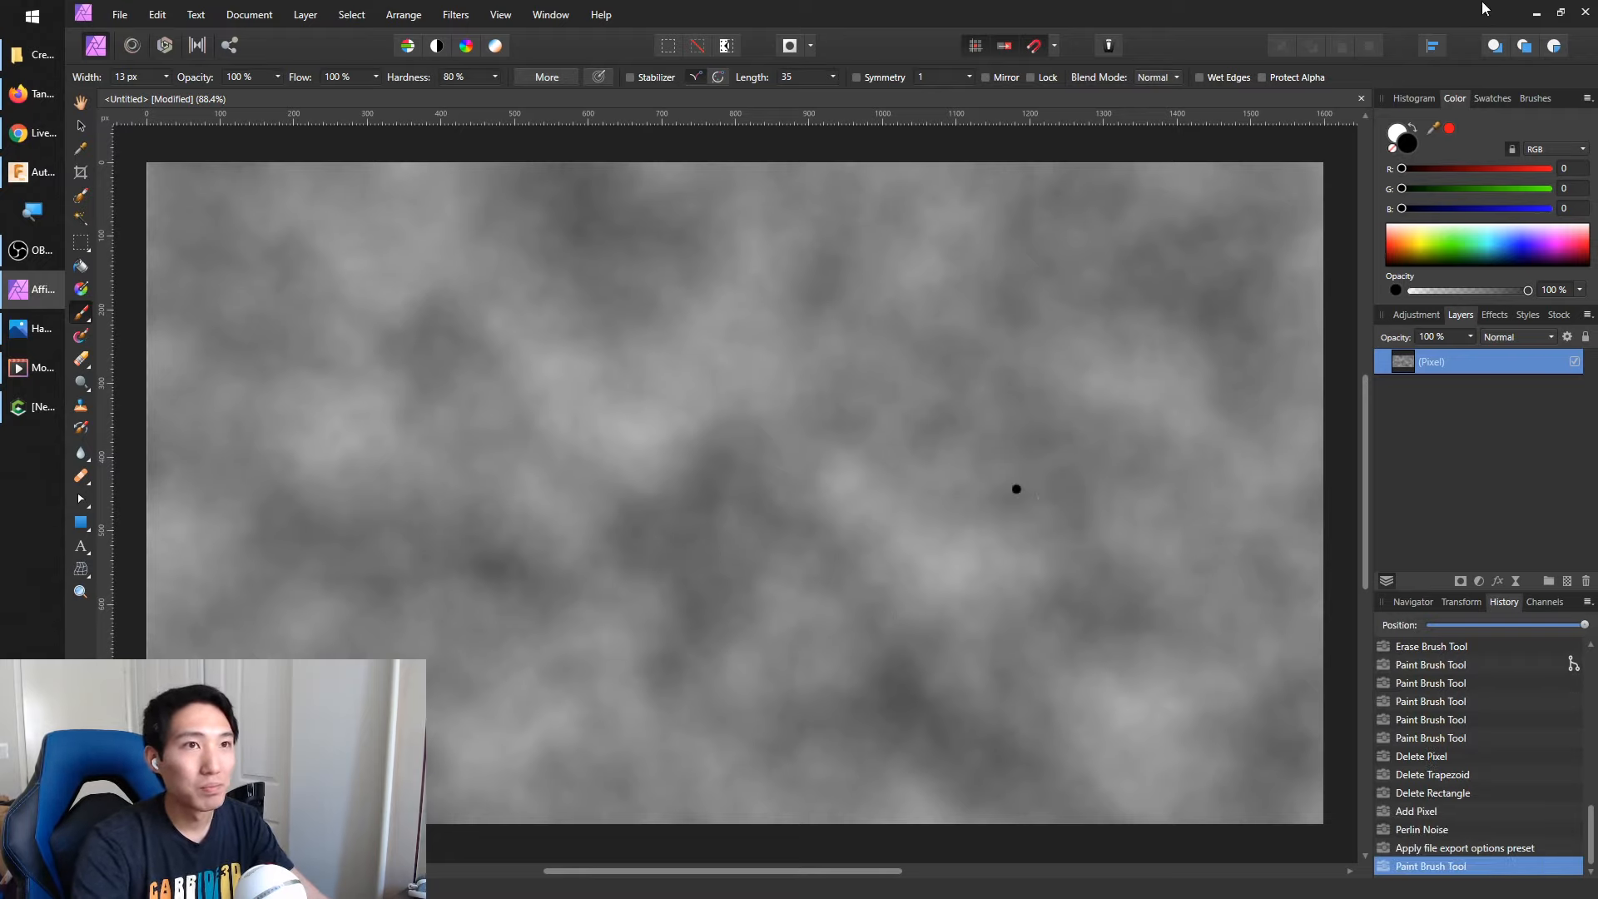
left_click(1529, 11)
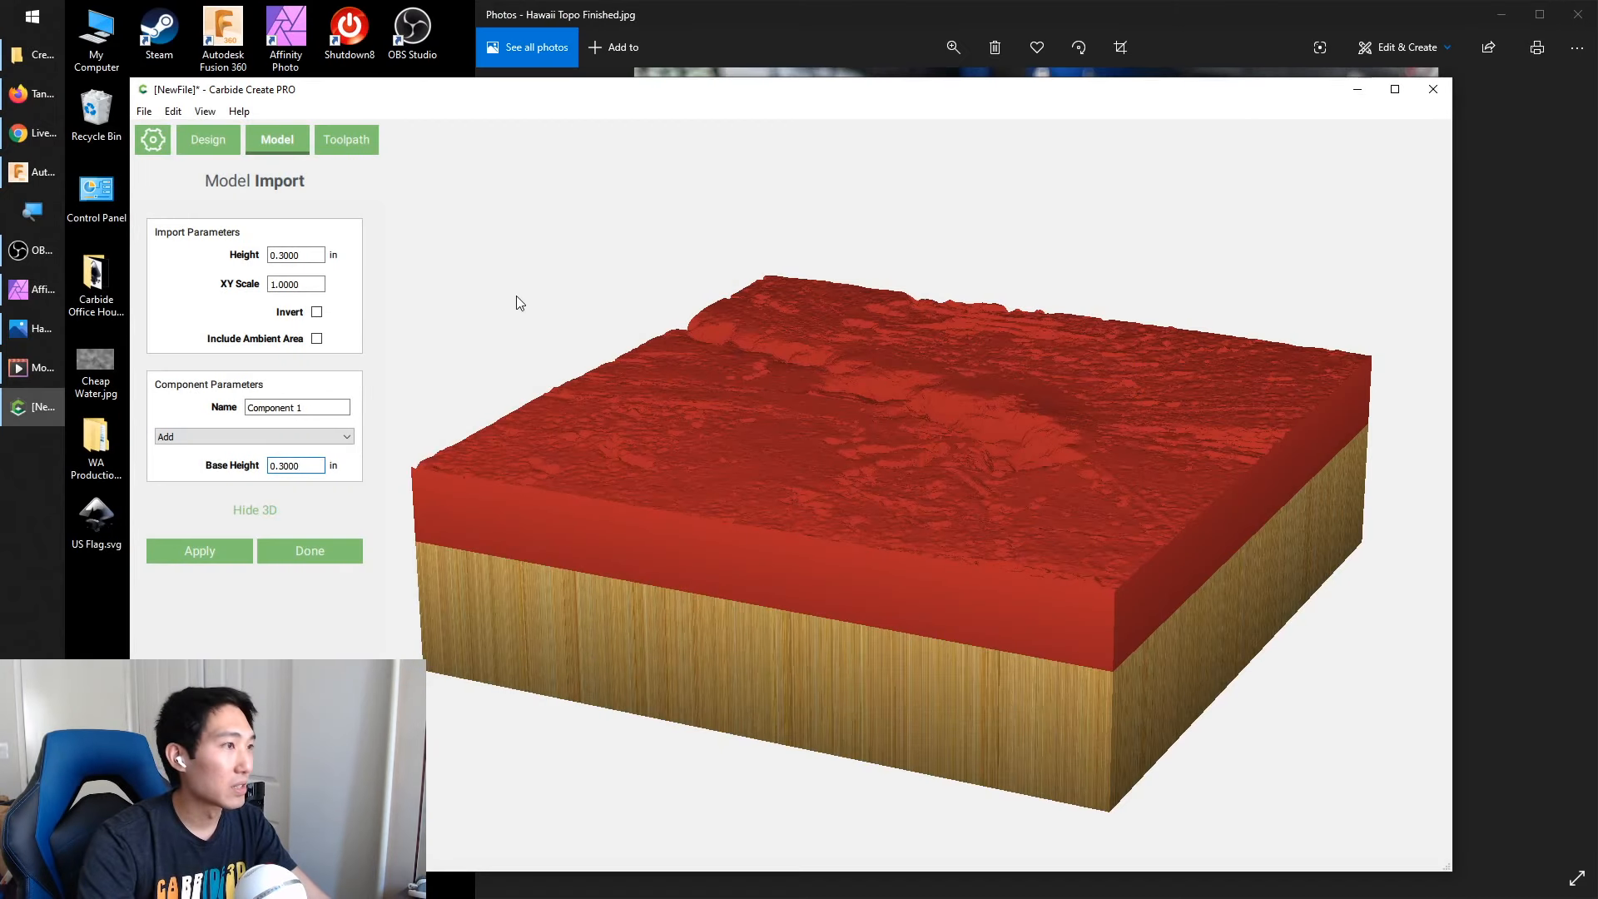
Apply the Hawaii height map as an added component with Invert off and finish the import
left_click(317, 312)
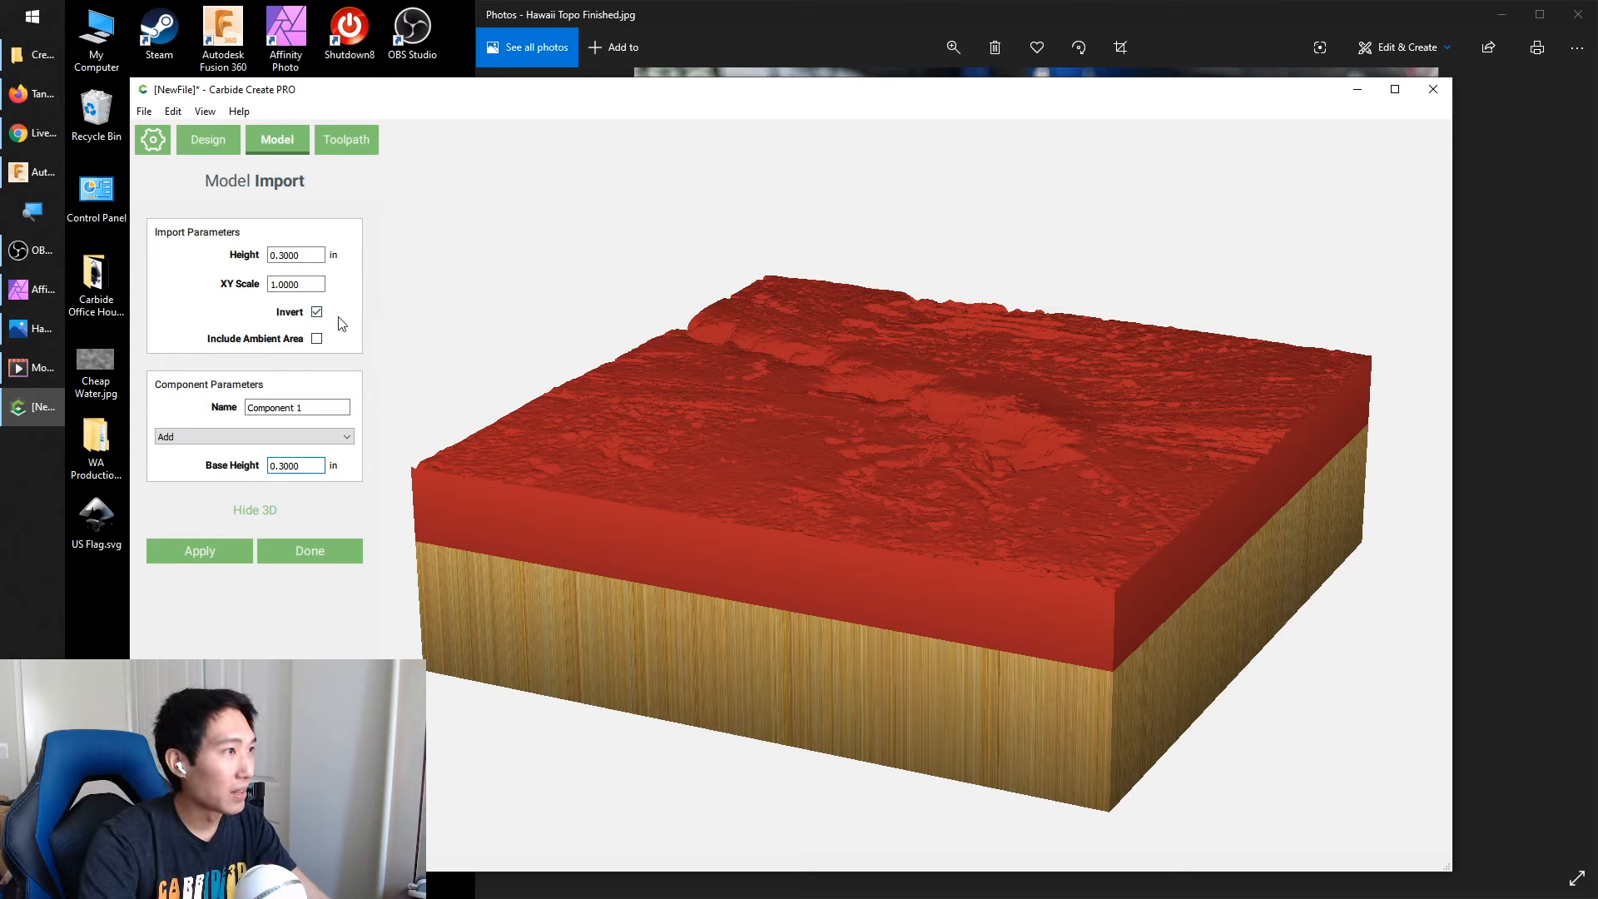
left_click(316, 313)
left_click(203, 551)
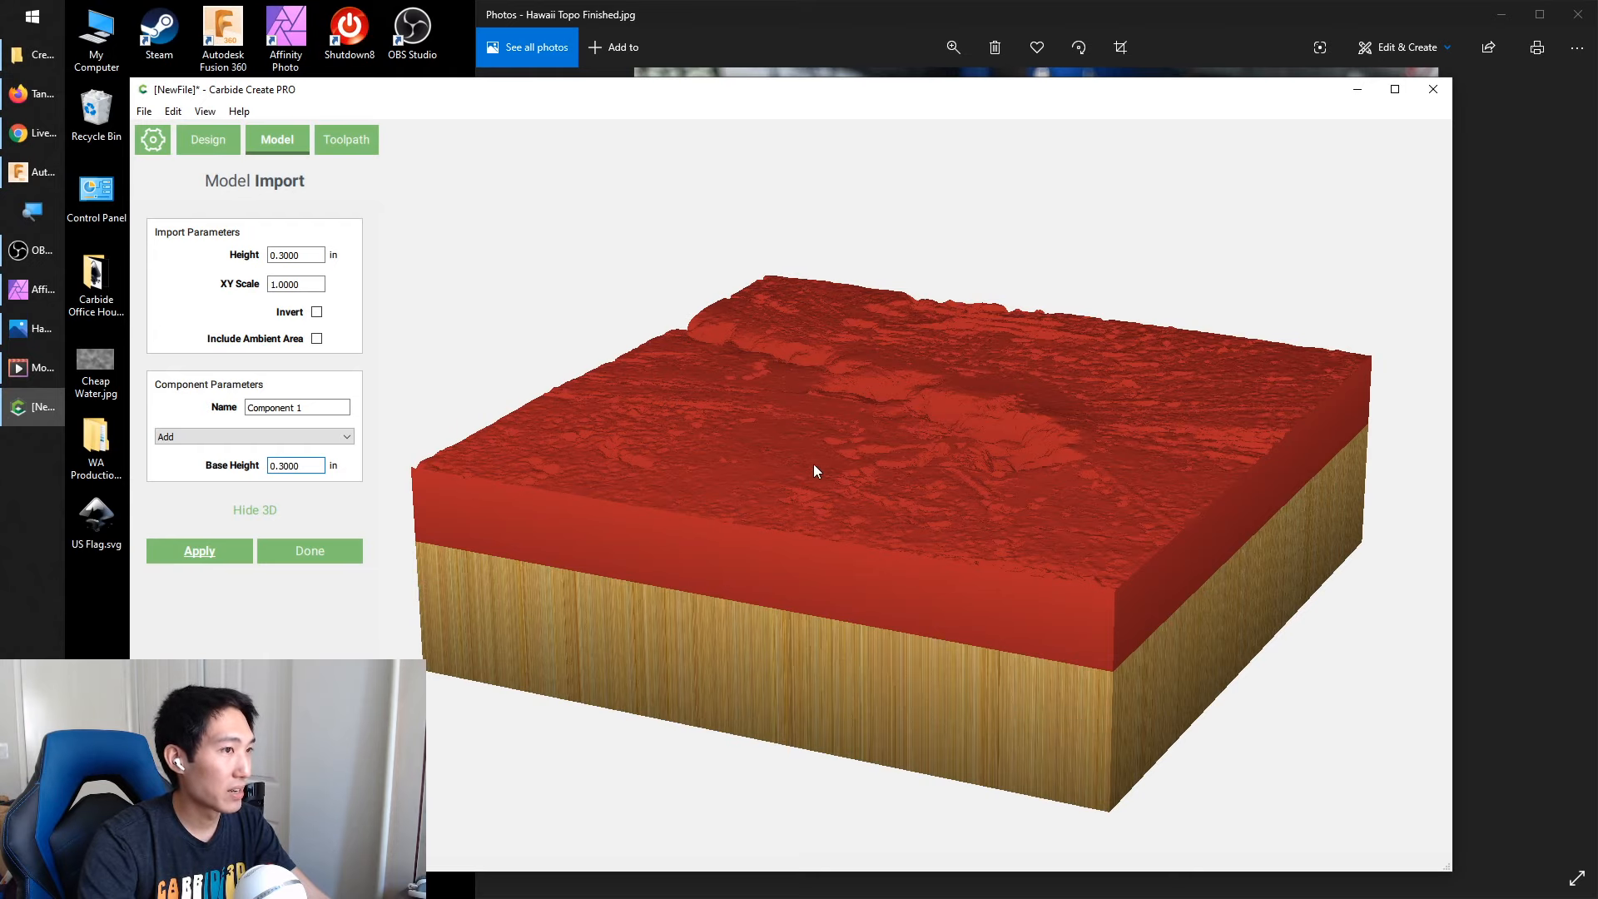
left_click(202, 541)
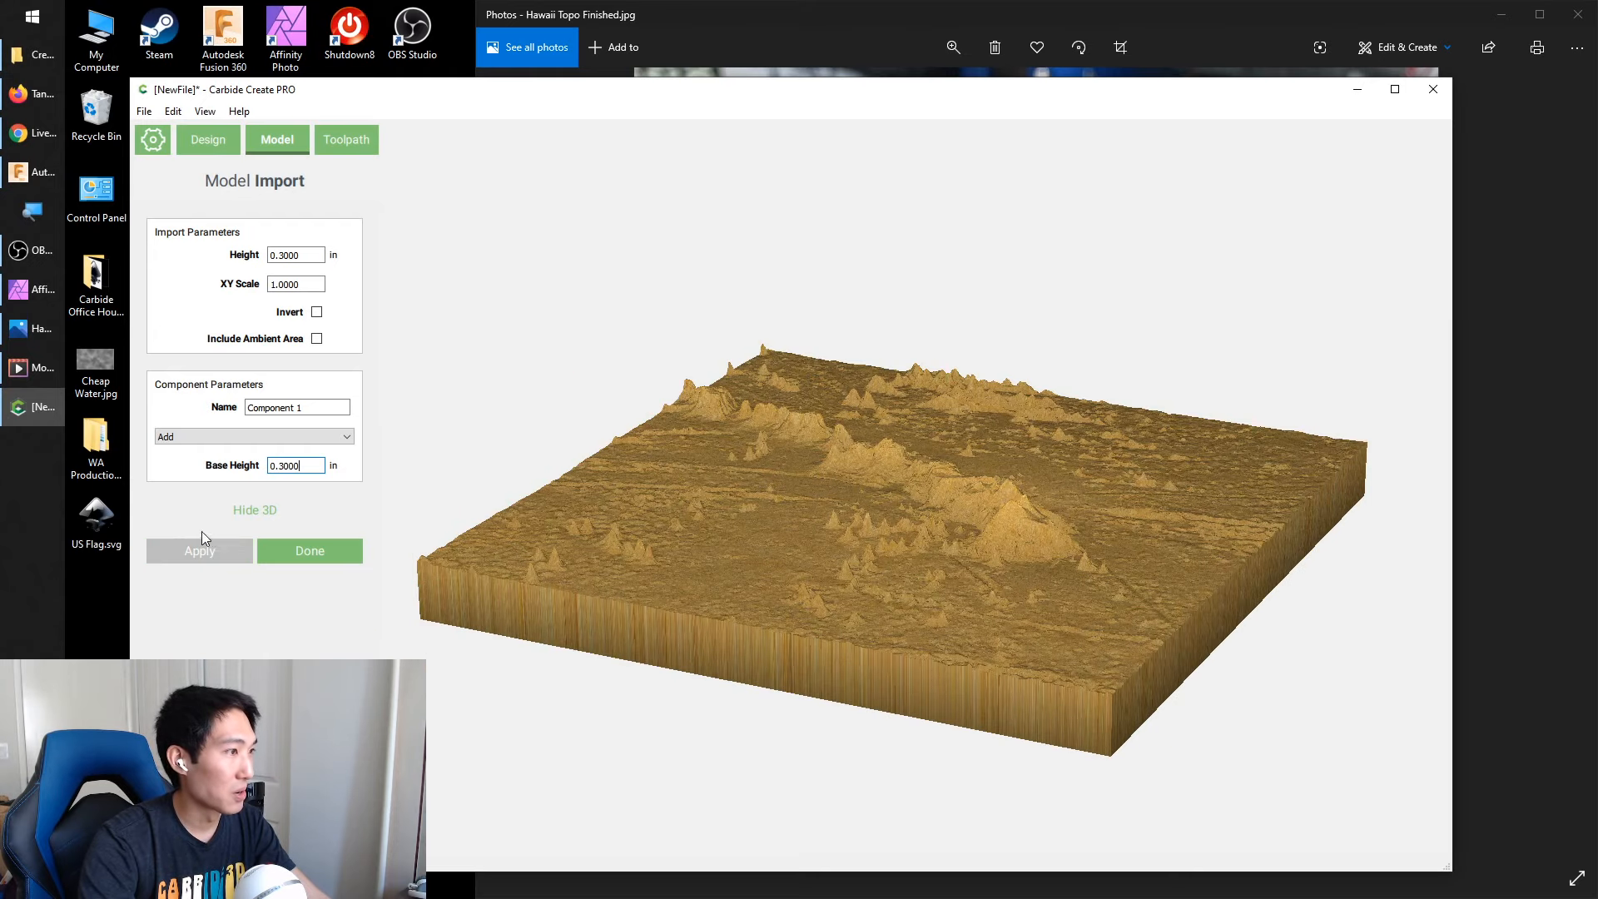
left_click(298, 553)
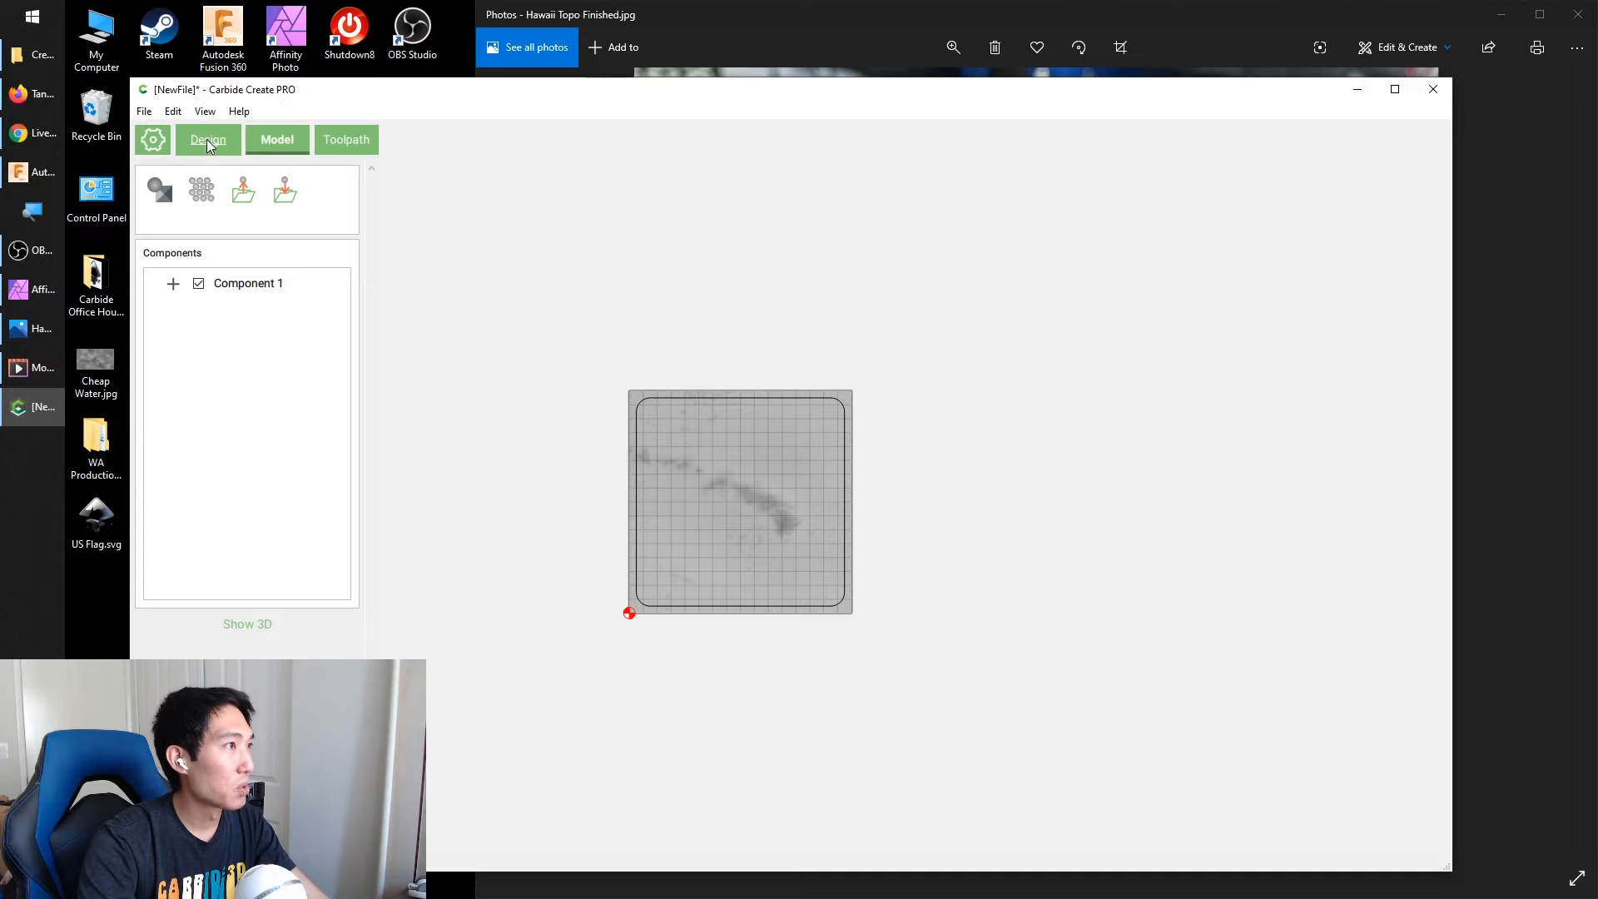
Draw a rectangle from the stock's center out to its corner so that it matches the stock outline
left_click(152, 139)
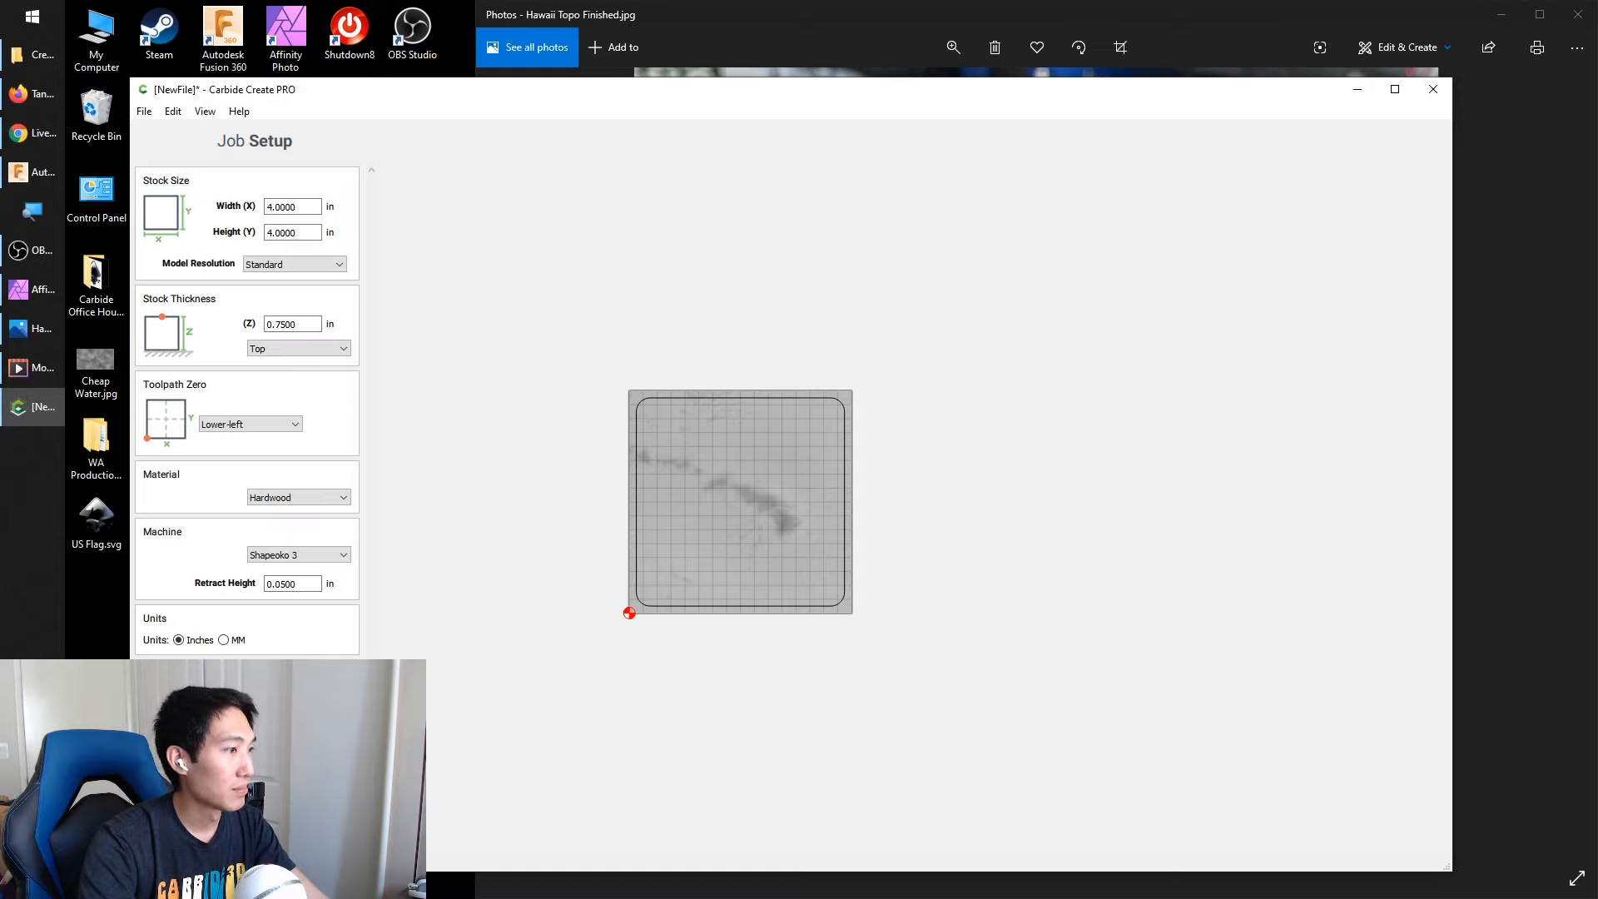
left_click(255, 847)
left_click(196, 205)
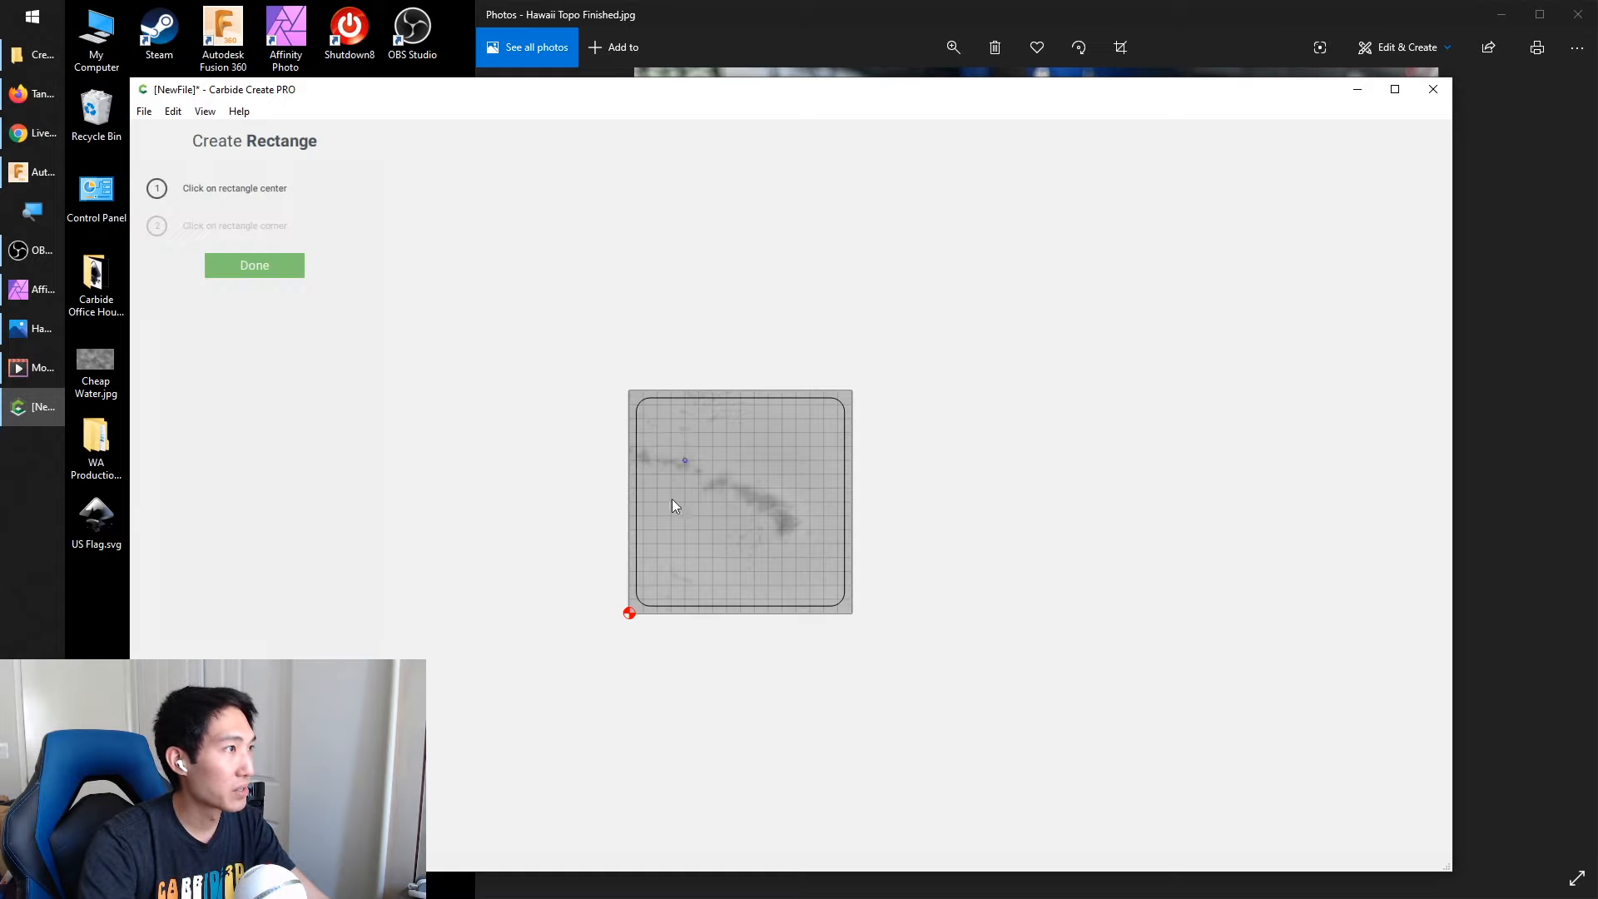
left_click(734, 509)
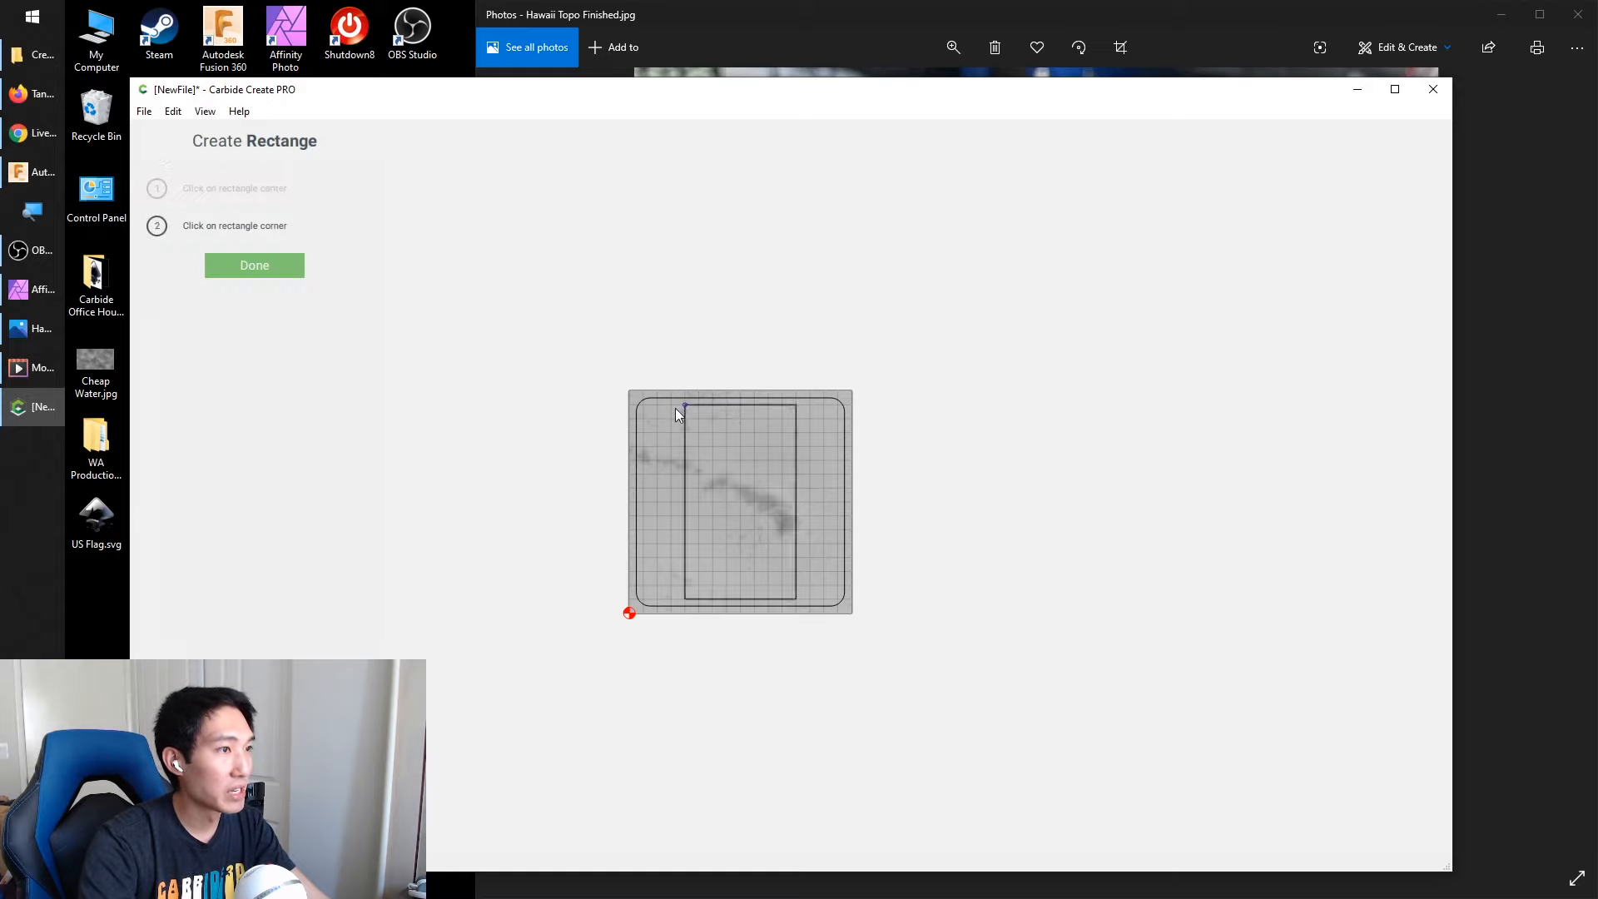
left_click(629, 392)
Create a contour toolpath on the stock-sized rectangle with the Inside / Left offset and a 0.06 in max depth, and delete it
left_click(345, 140)
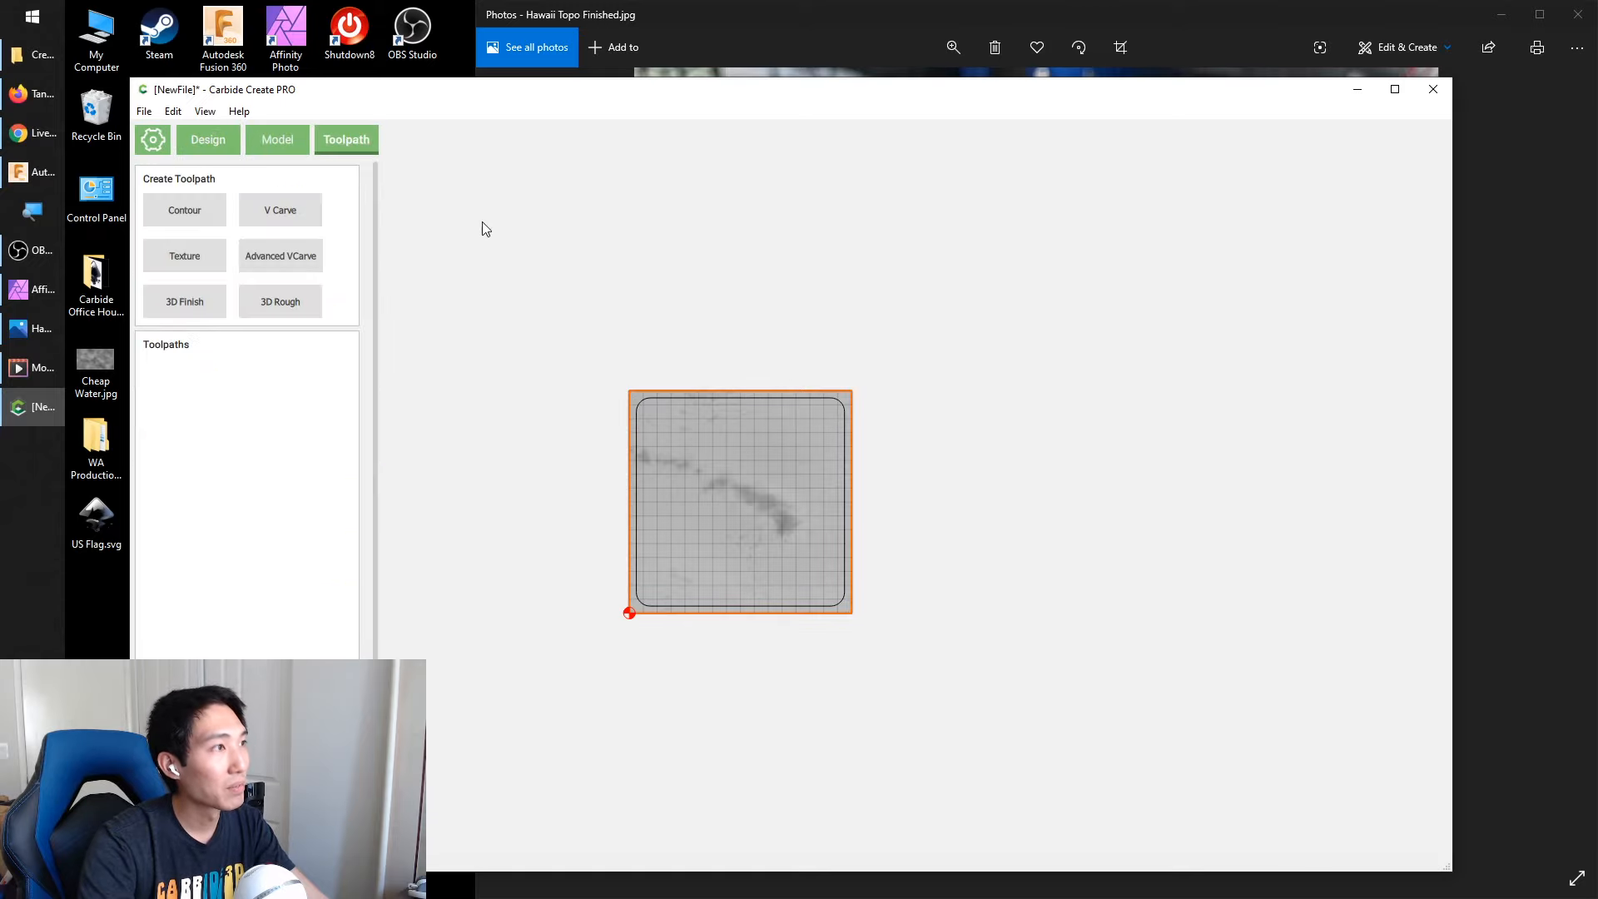
left_click(187, 208)
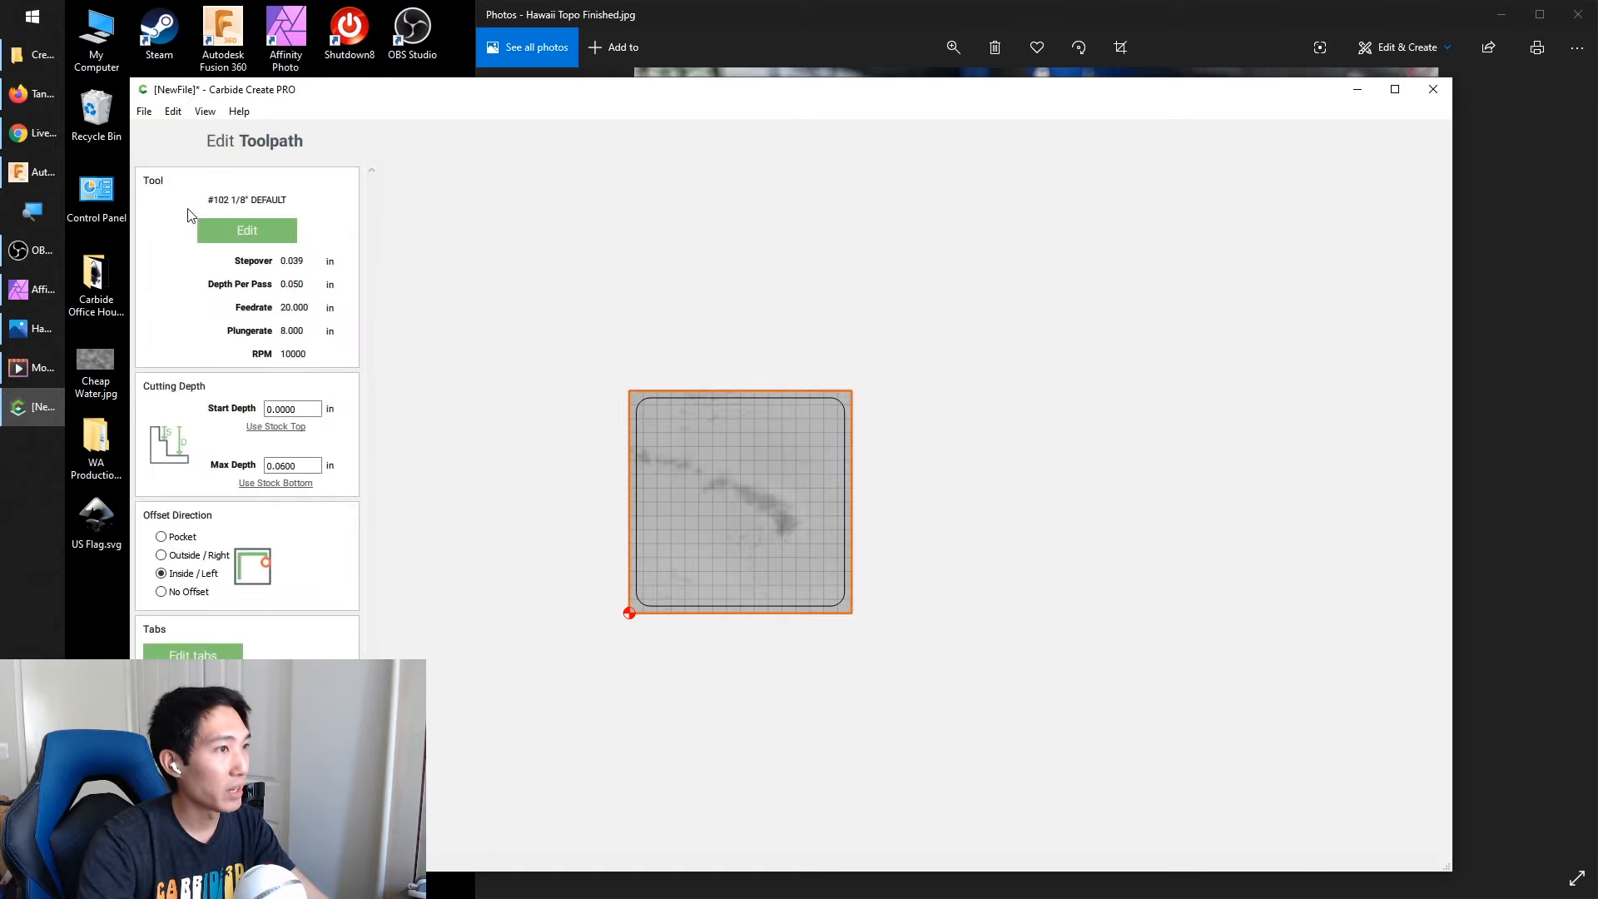
left_click(298, 766)
right_click(210, 406)
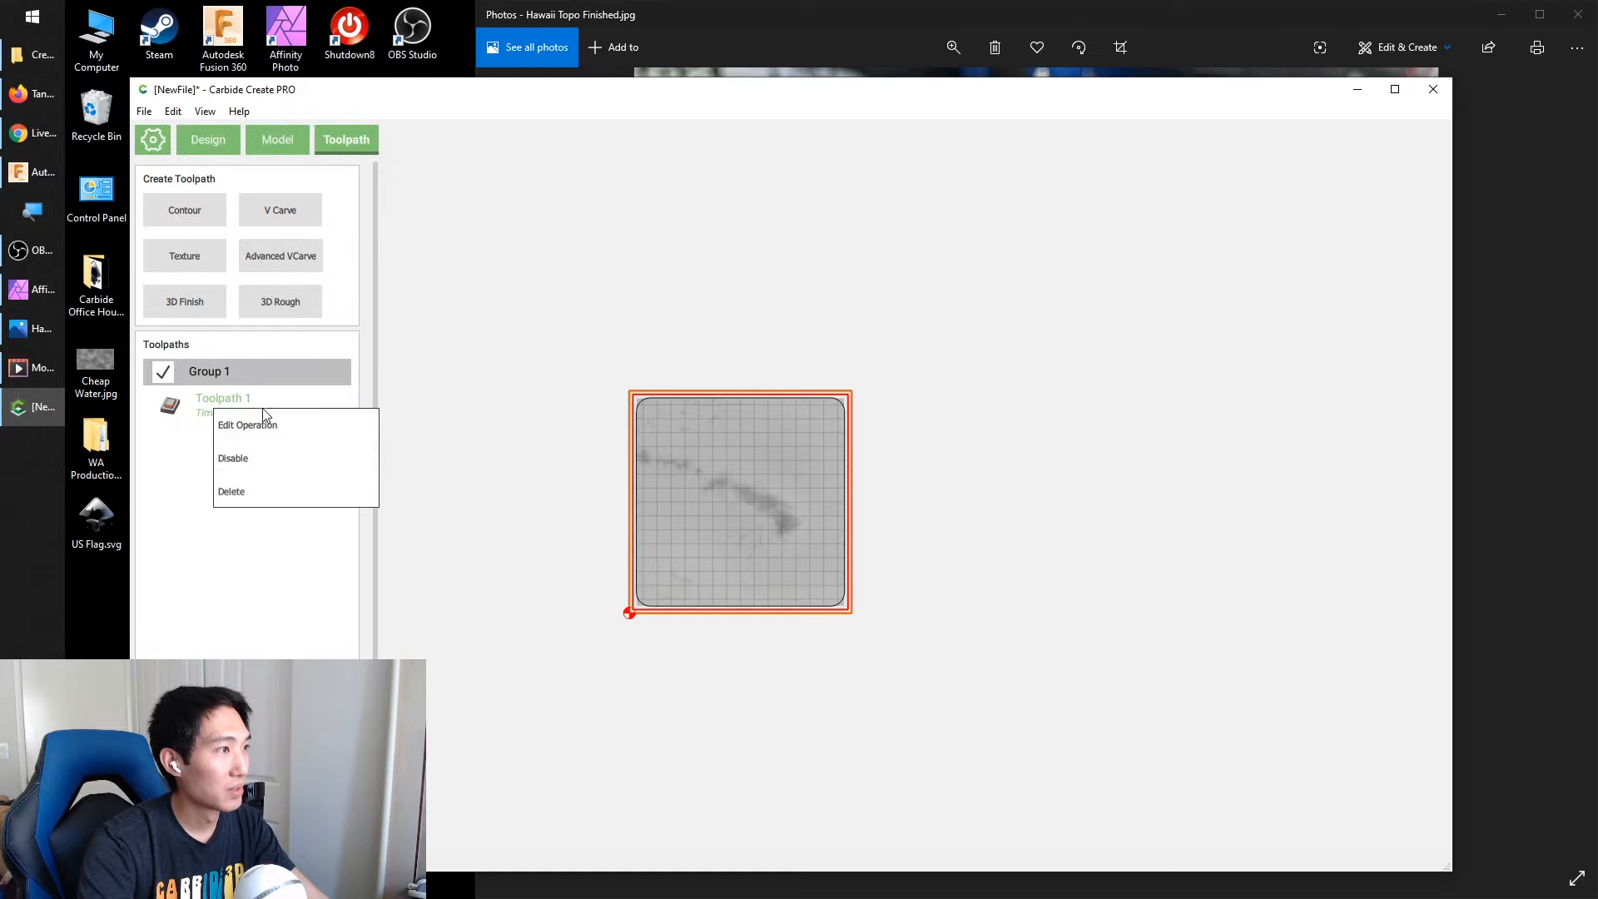
left_click(266, 489)
left_click(604, 394)
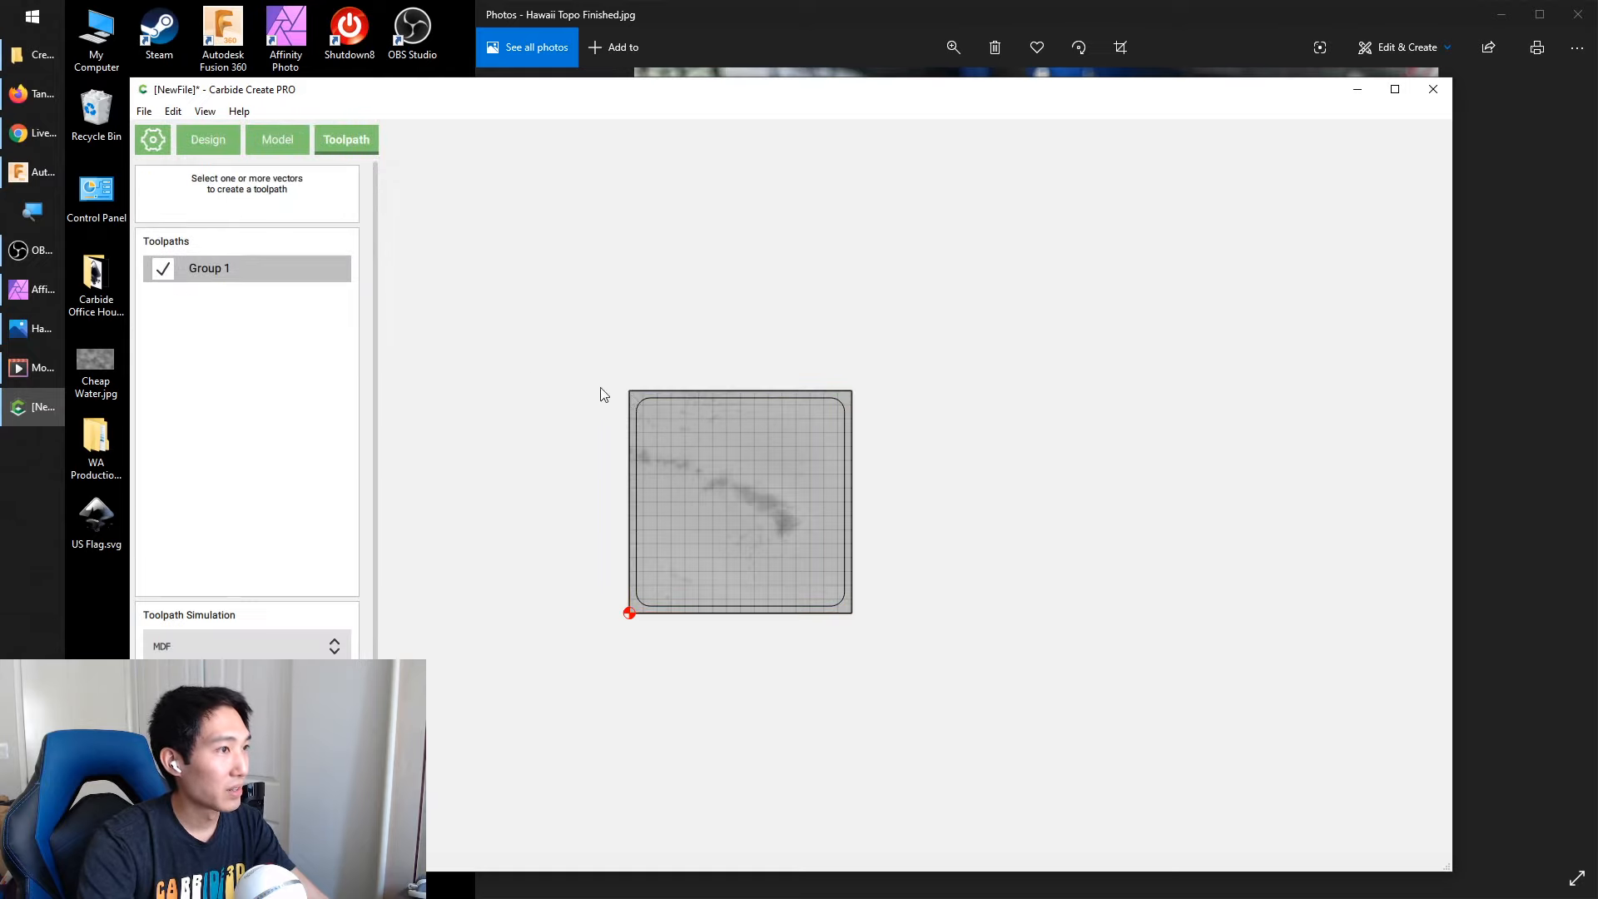
Create a 3D Rough toolpath on the stock-sized rectangle with the default settings
left_click(642, 390)
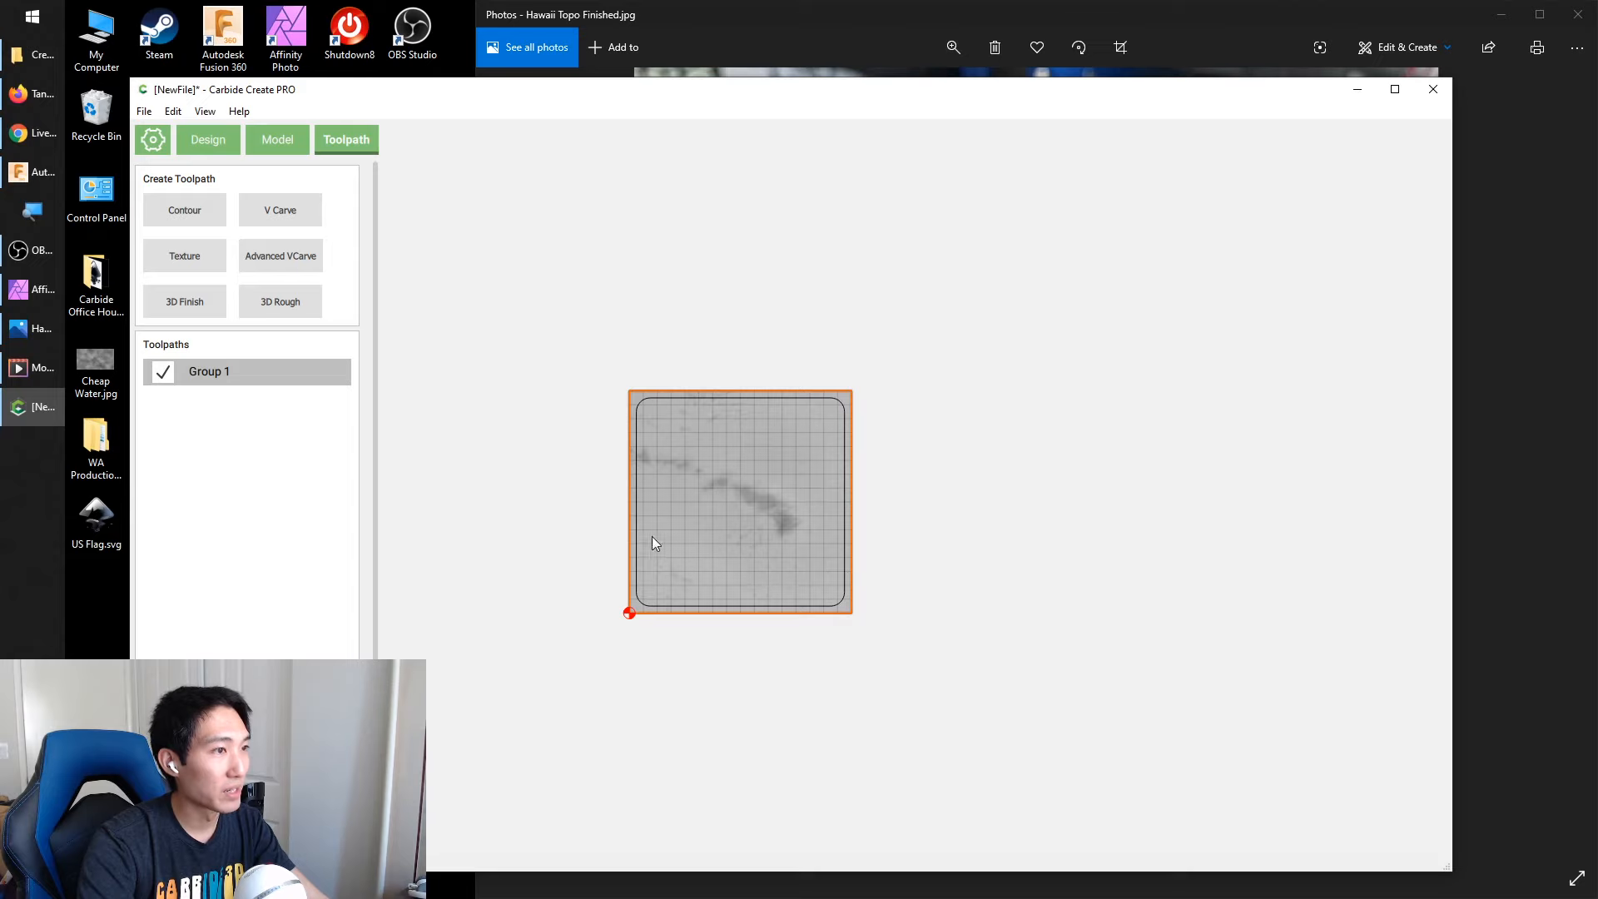
scroll(637, 528, "up", 5)
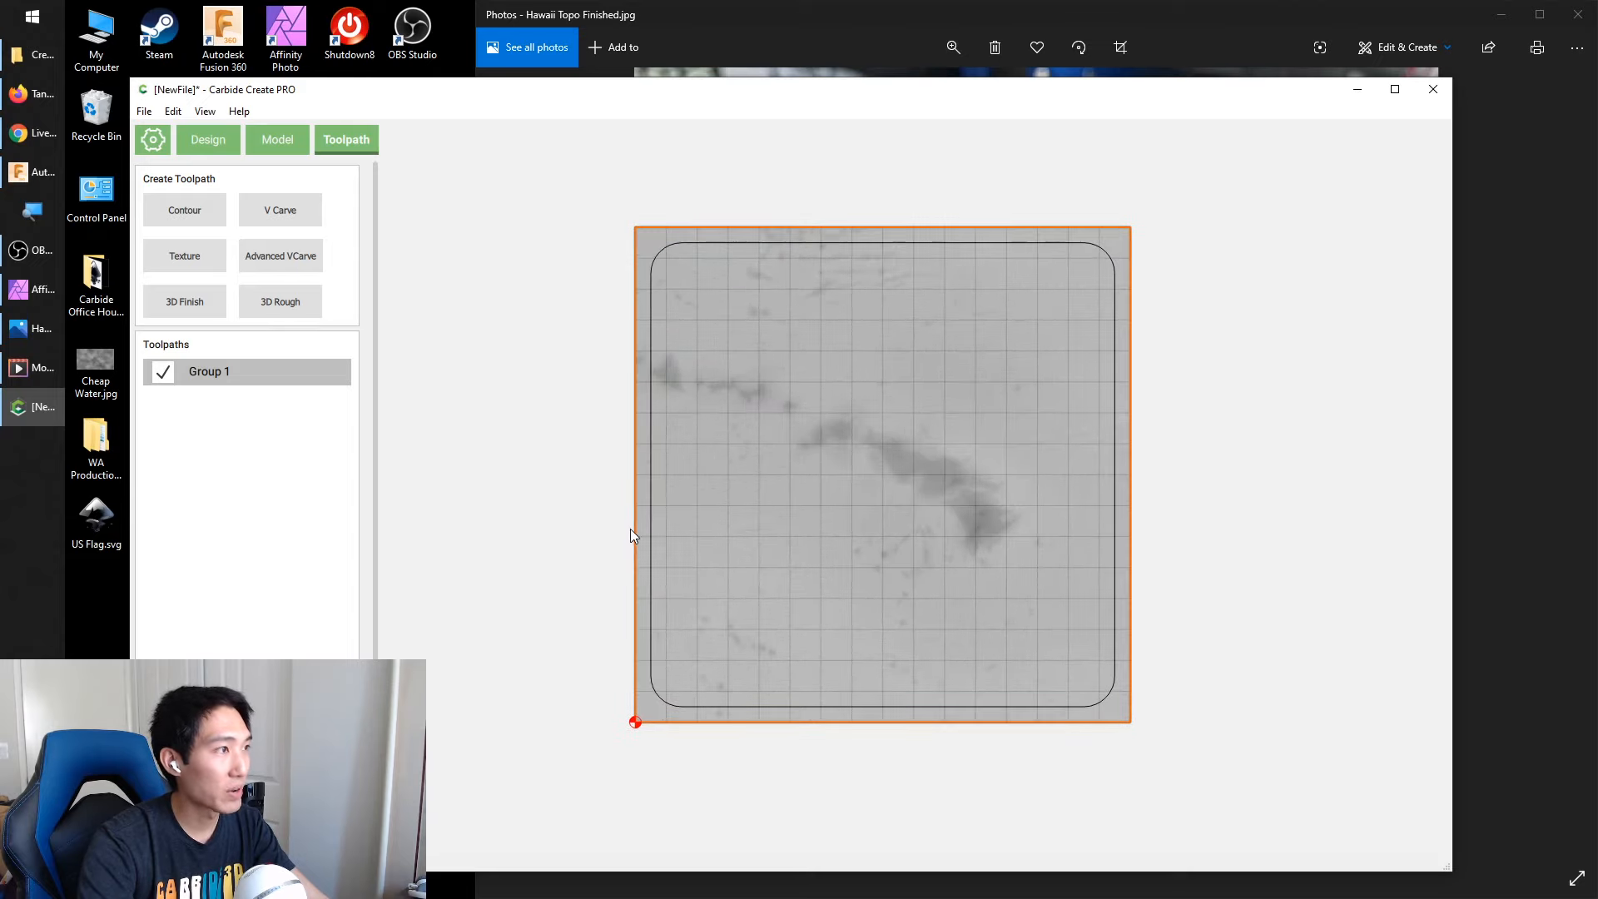
left_click(290, 305)
left_click(247, 498)
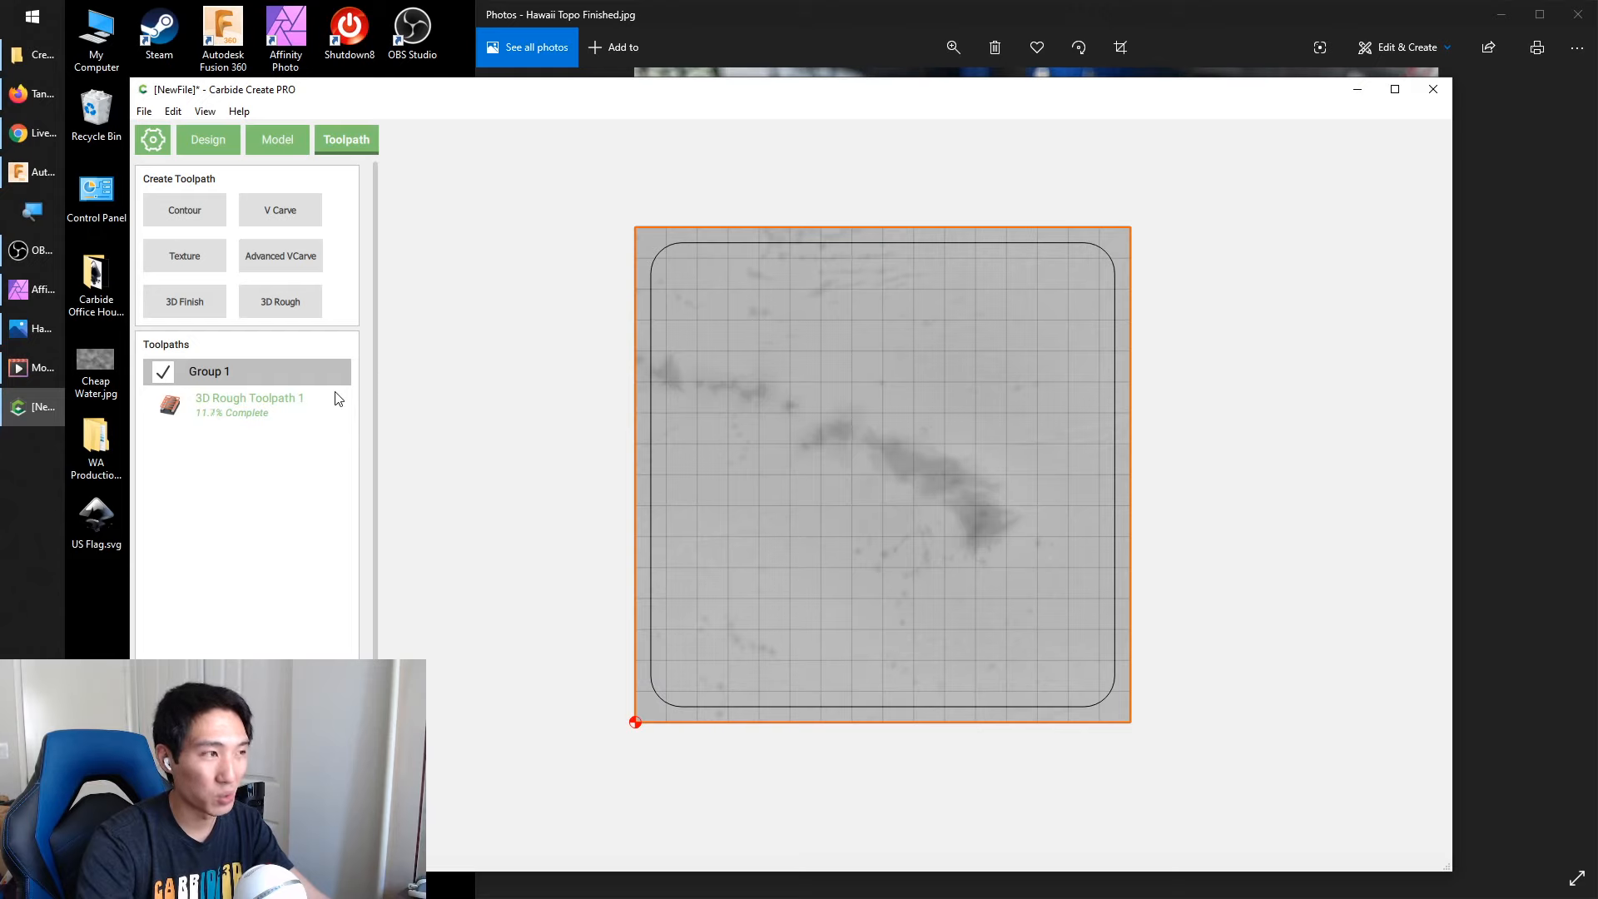
left_click(528, 257)
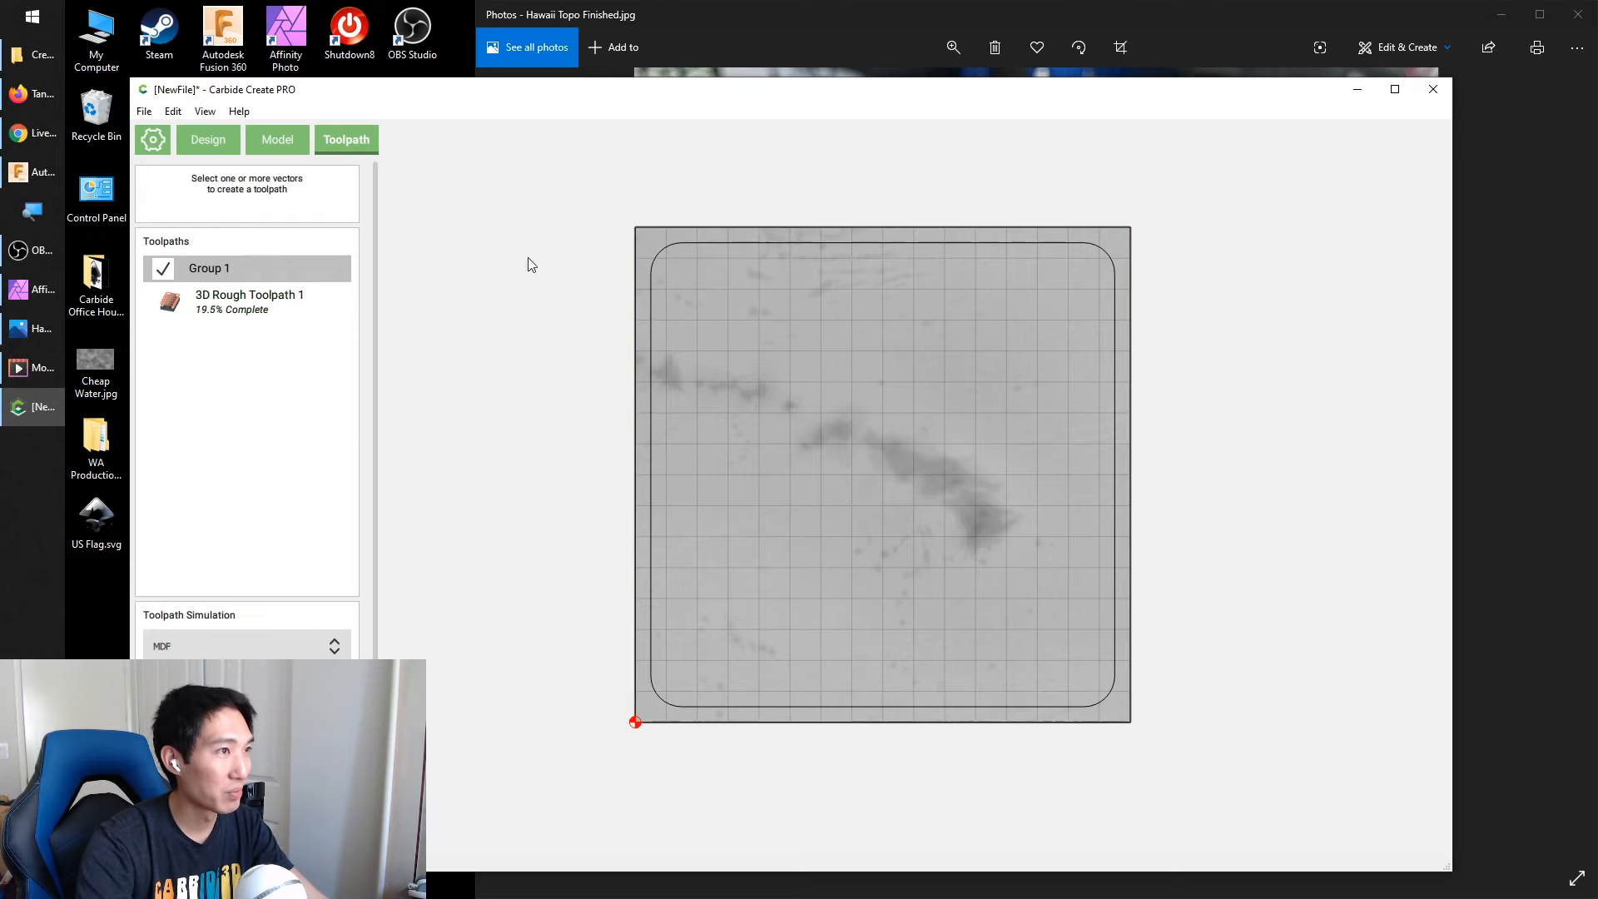
Create a 3D Finish toolpath on the stock-sized rectangle using the #111 Ball Mill (1/16") with its default speeds and feeds
left_click(657, 227)
left_click(186, 303)
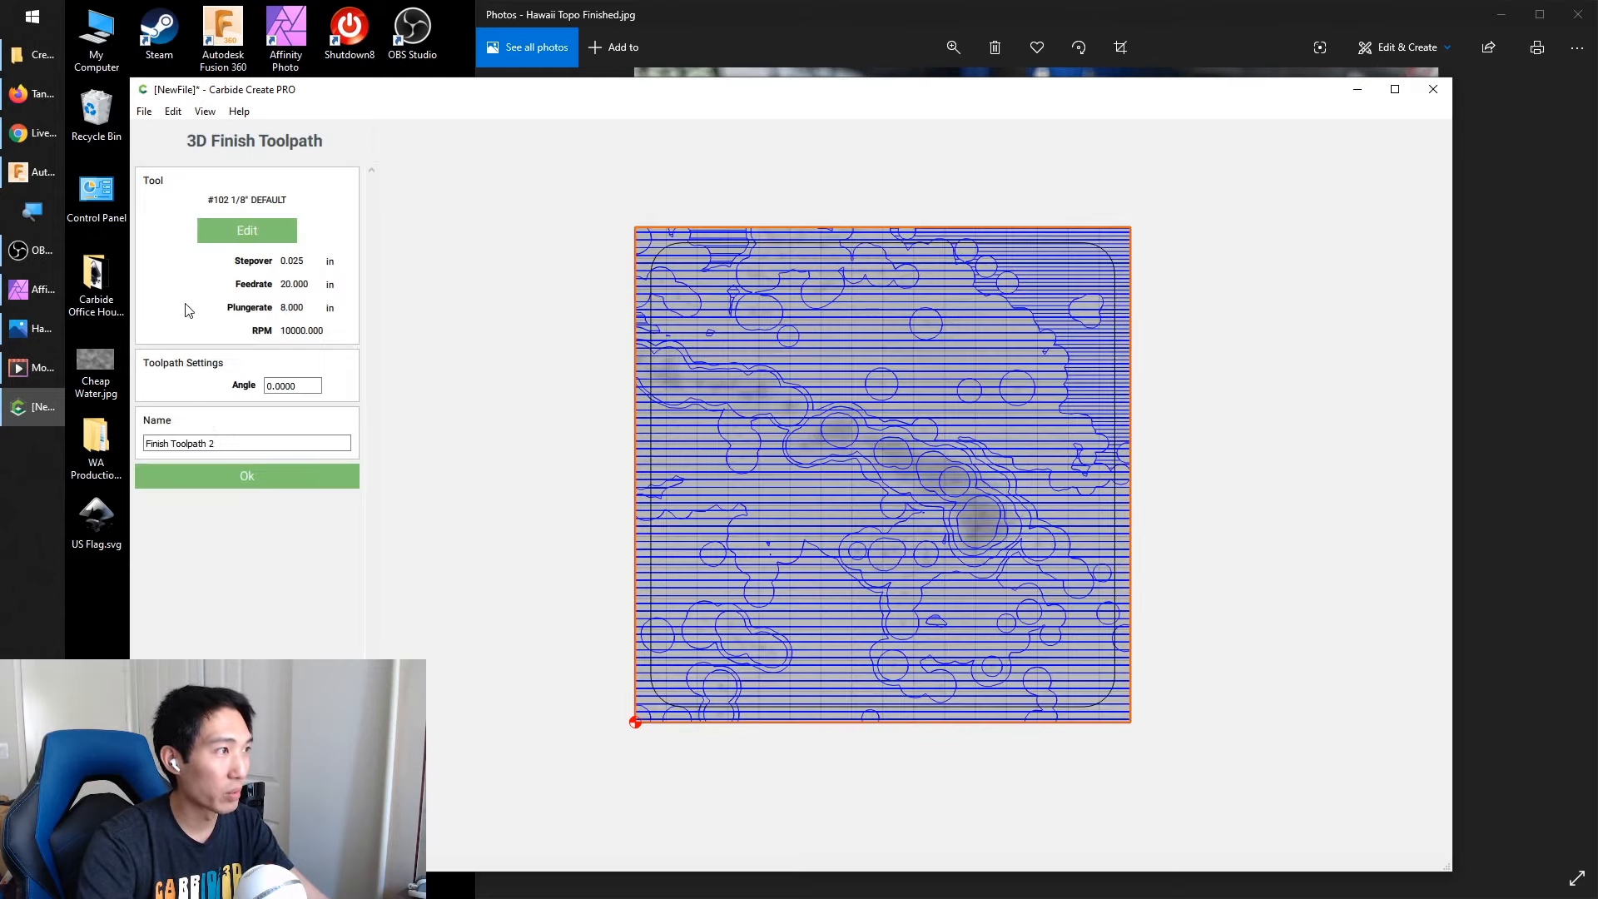
left_click(265, 230)
left_click(261, 188)
left_click(431, 285)
left_click(447, 313)
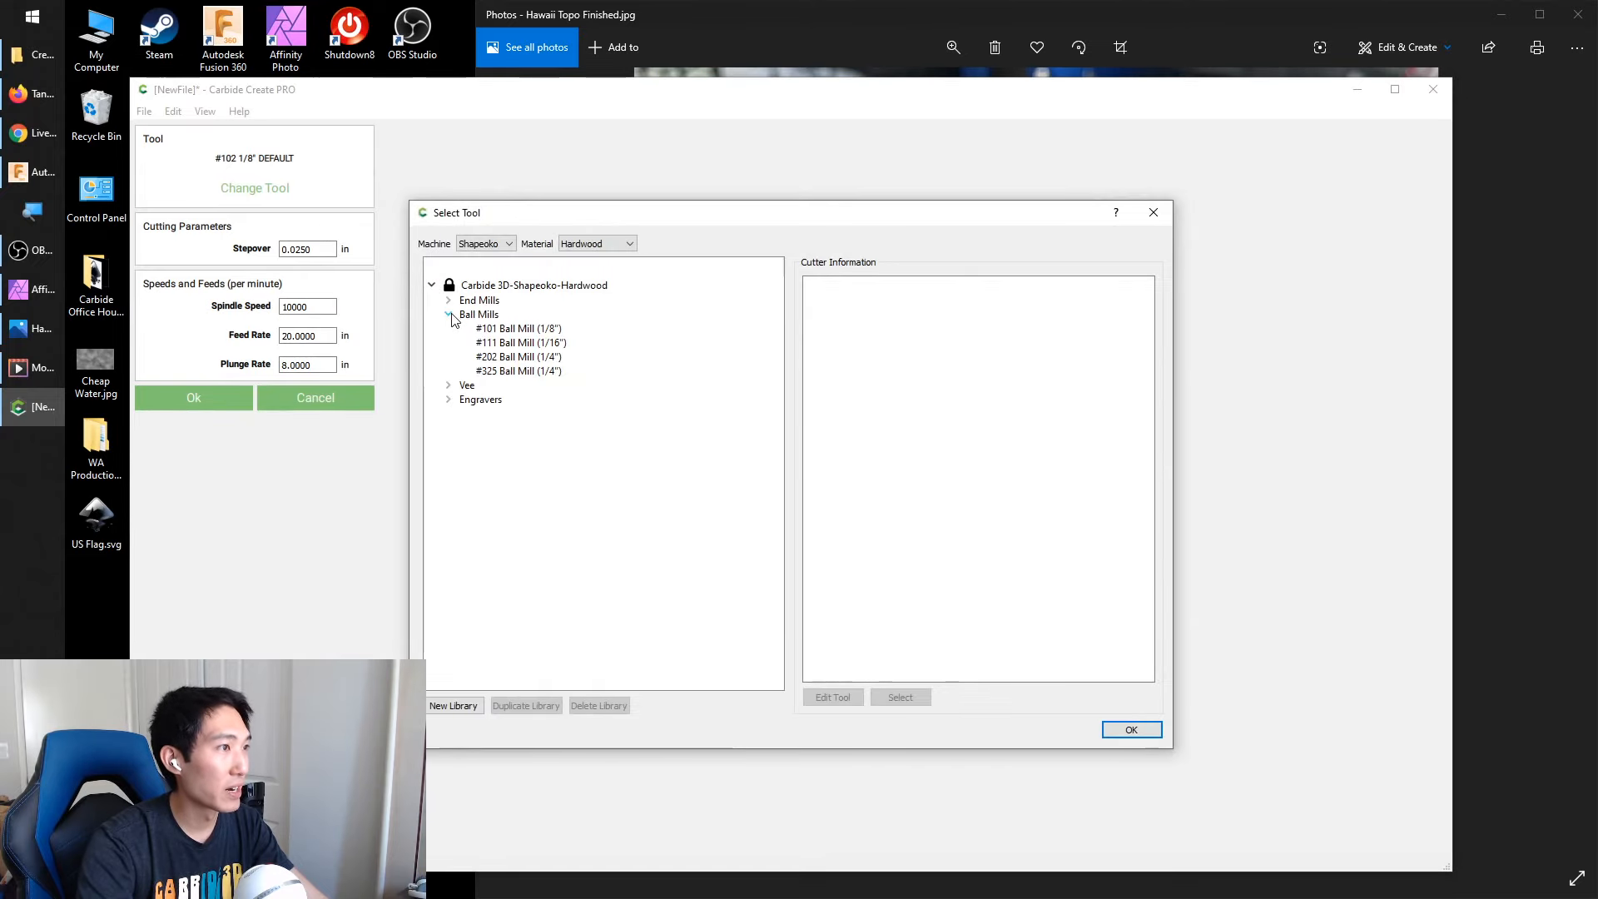
left_click(516, 343)
left_click(916, 698)
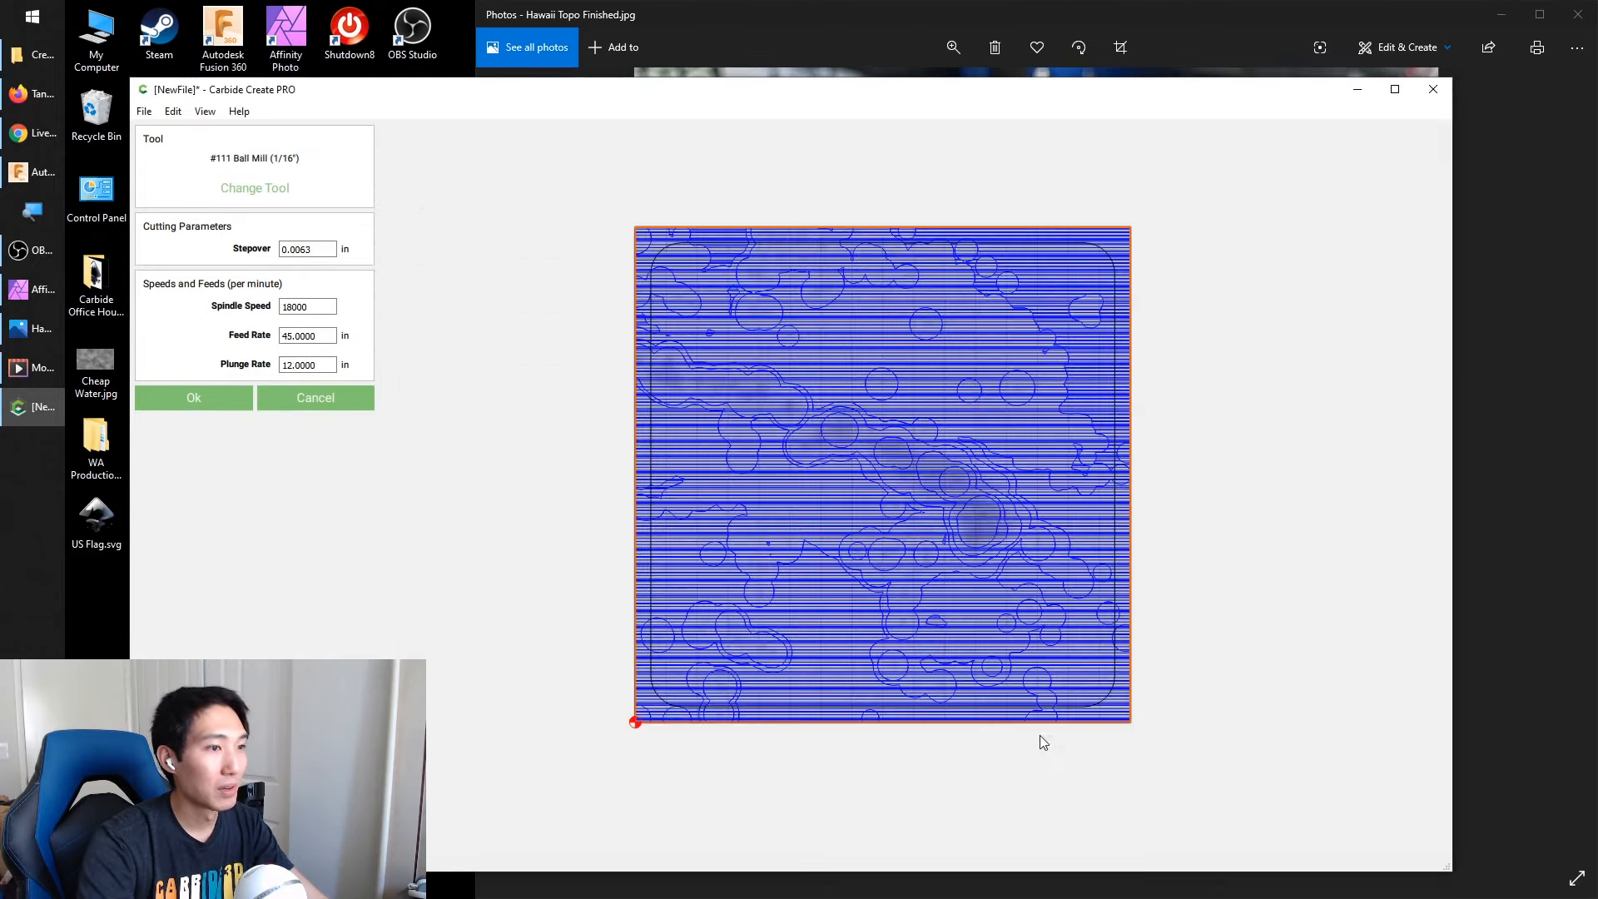
left_click(176, 397)
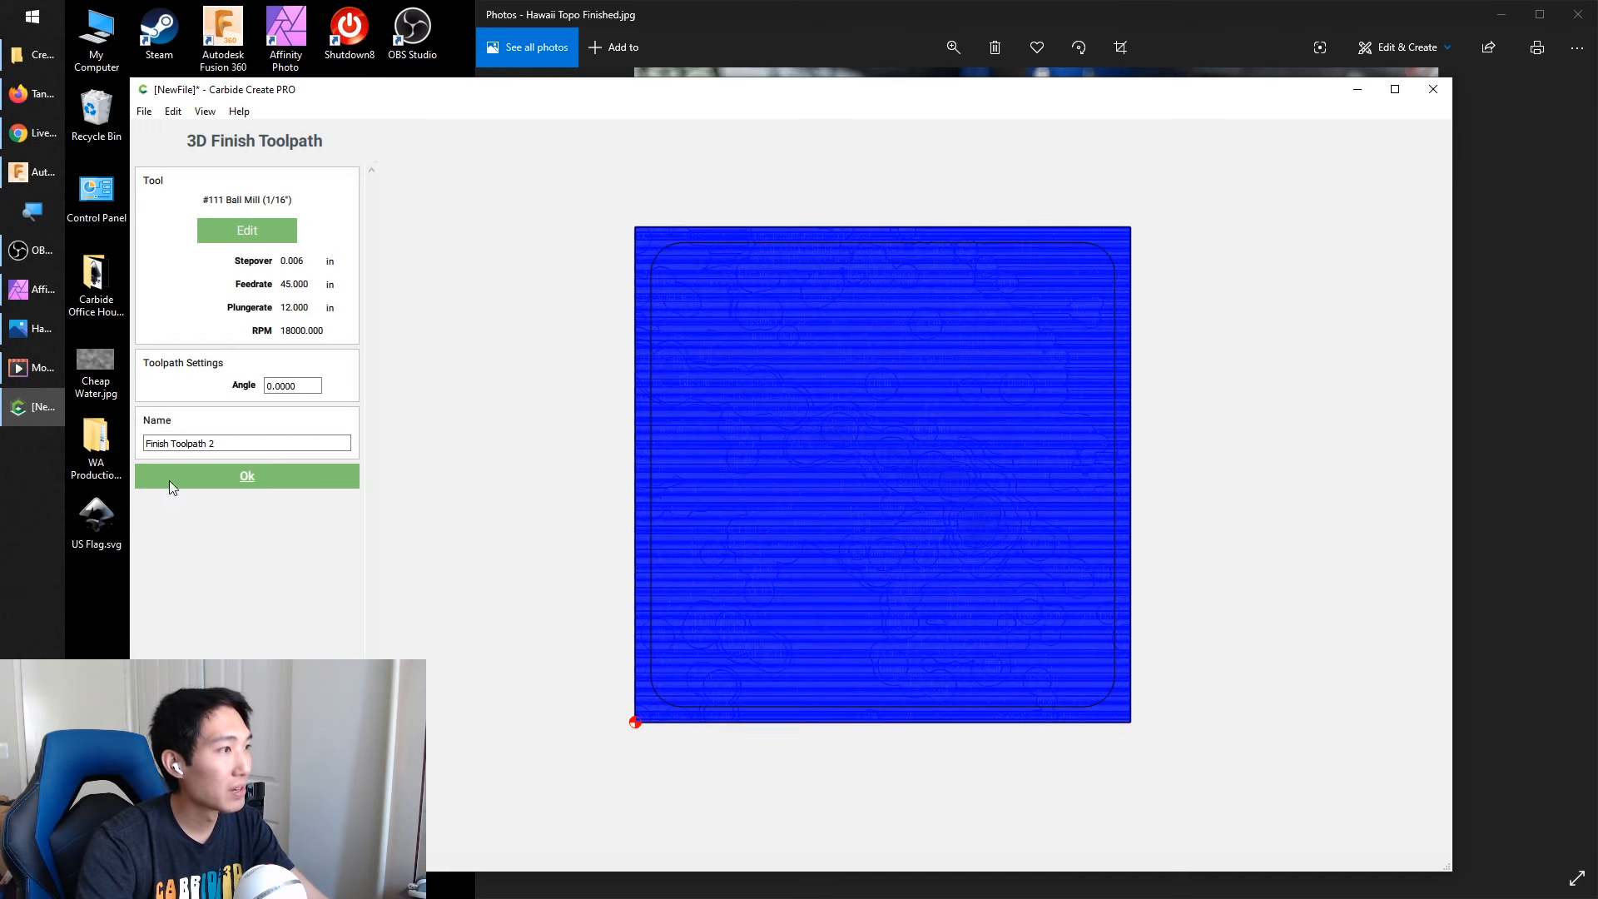
left_click(257, 481)
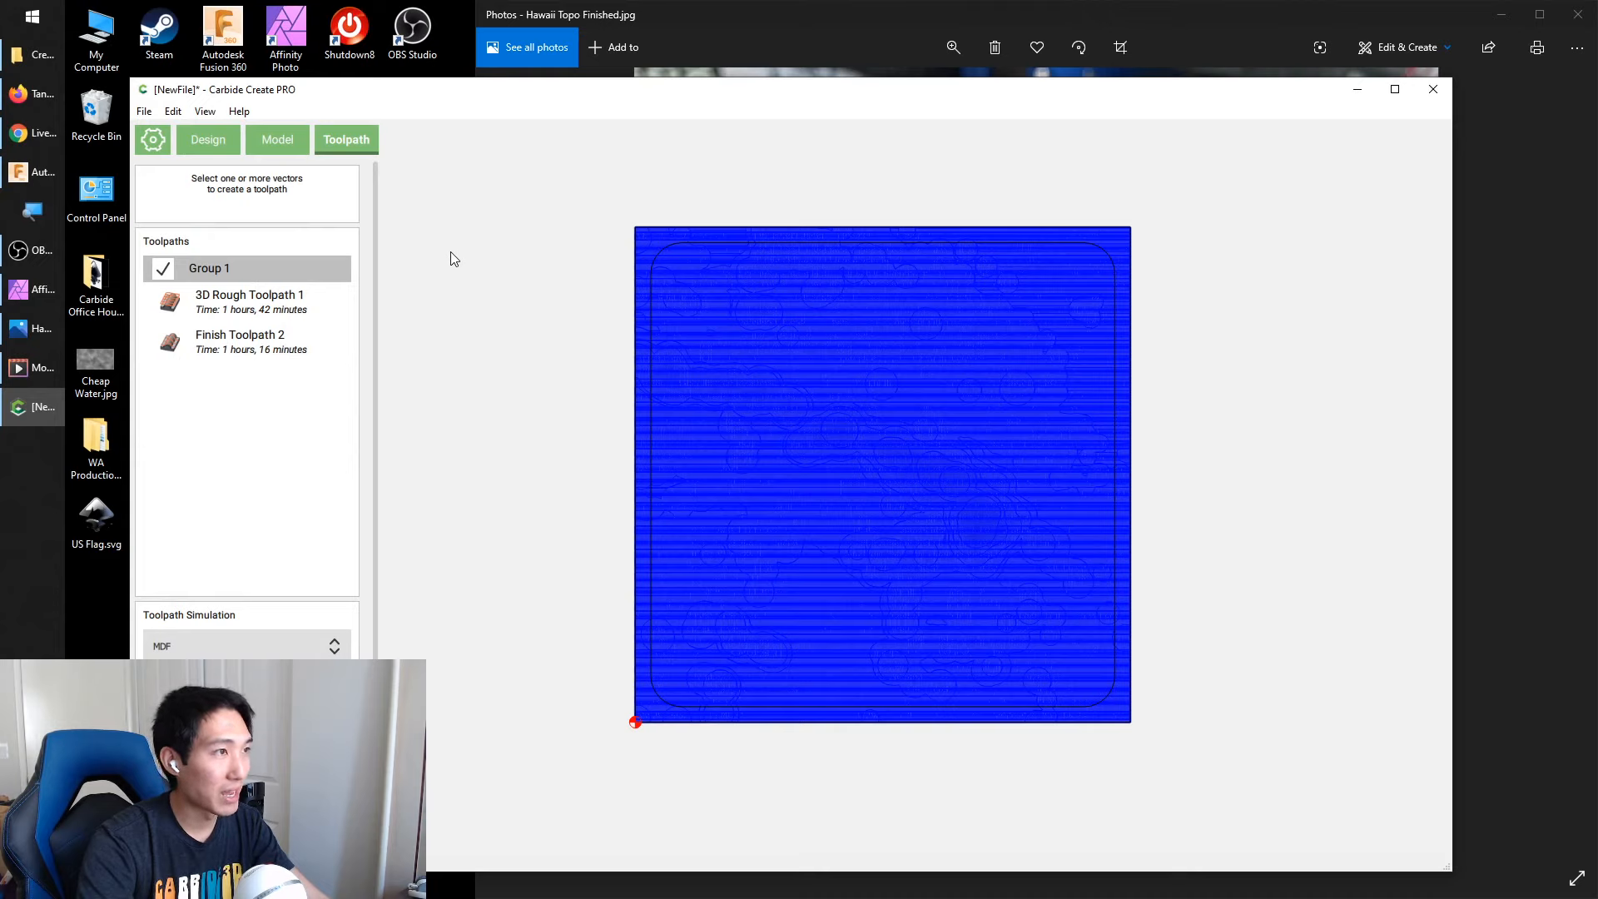
Create a contour toolpath around the rounded rectangle with the Outside / Right offset, cutting to the stock bottom at 0.75 in
left_click(657, 253)
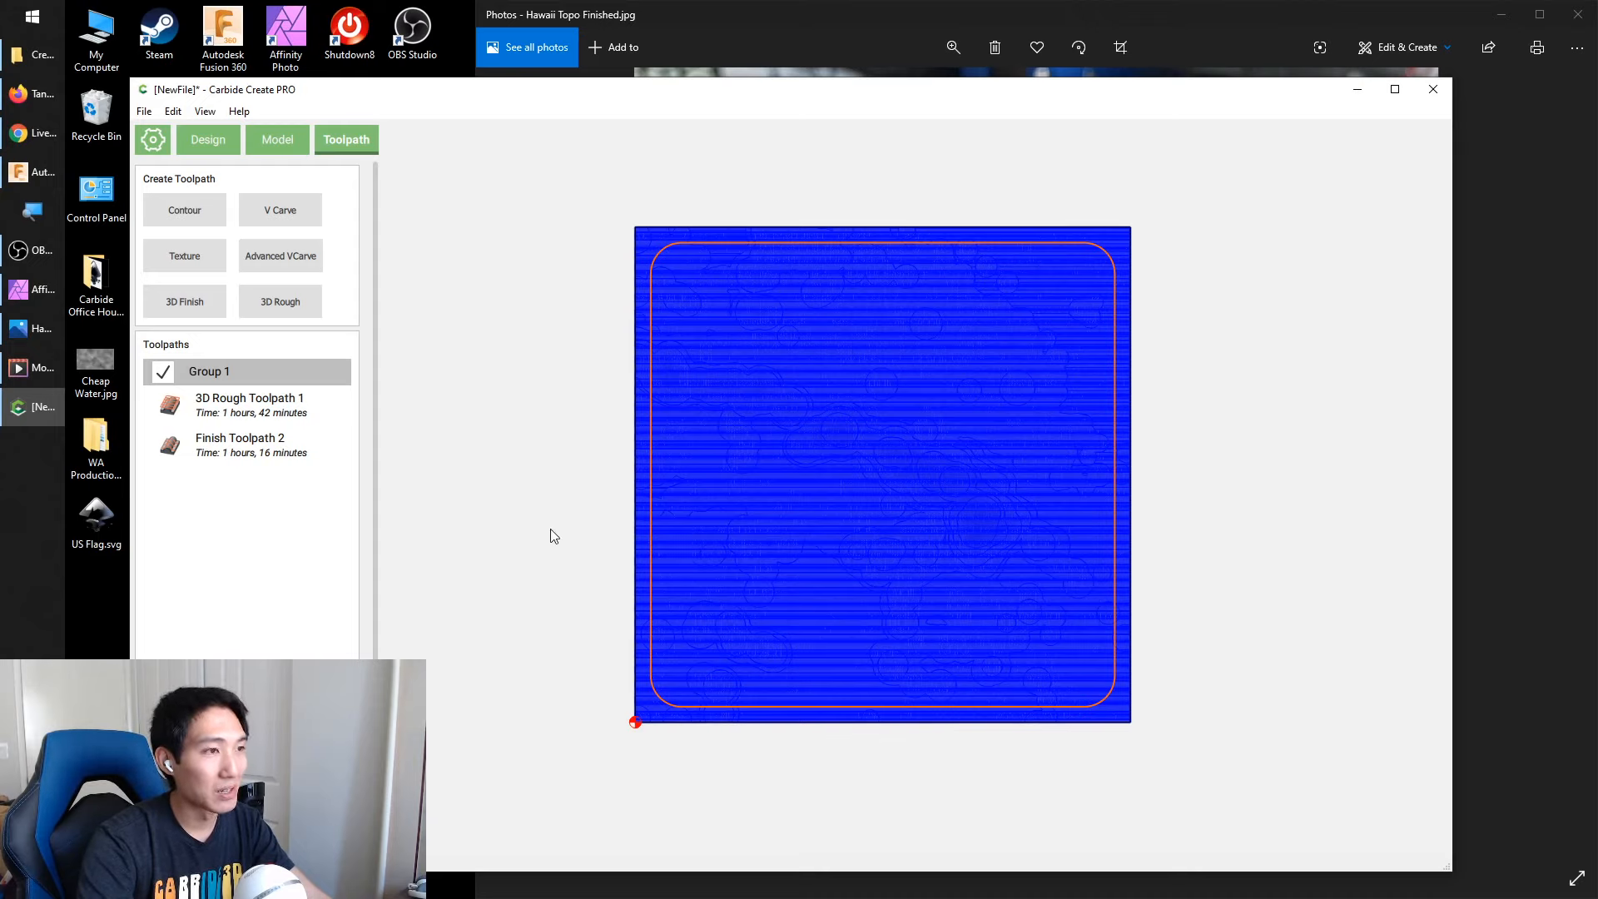
left_click(533, 421)
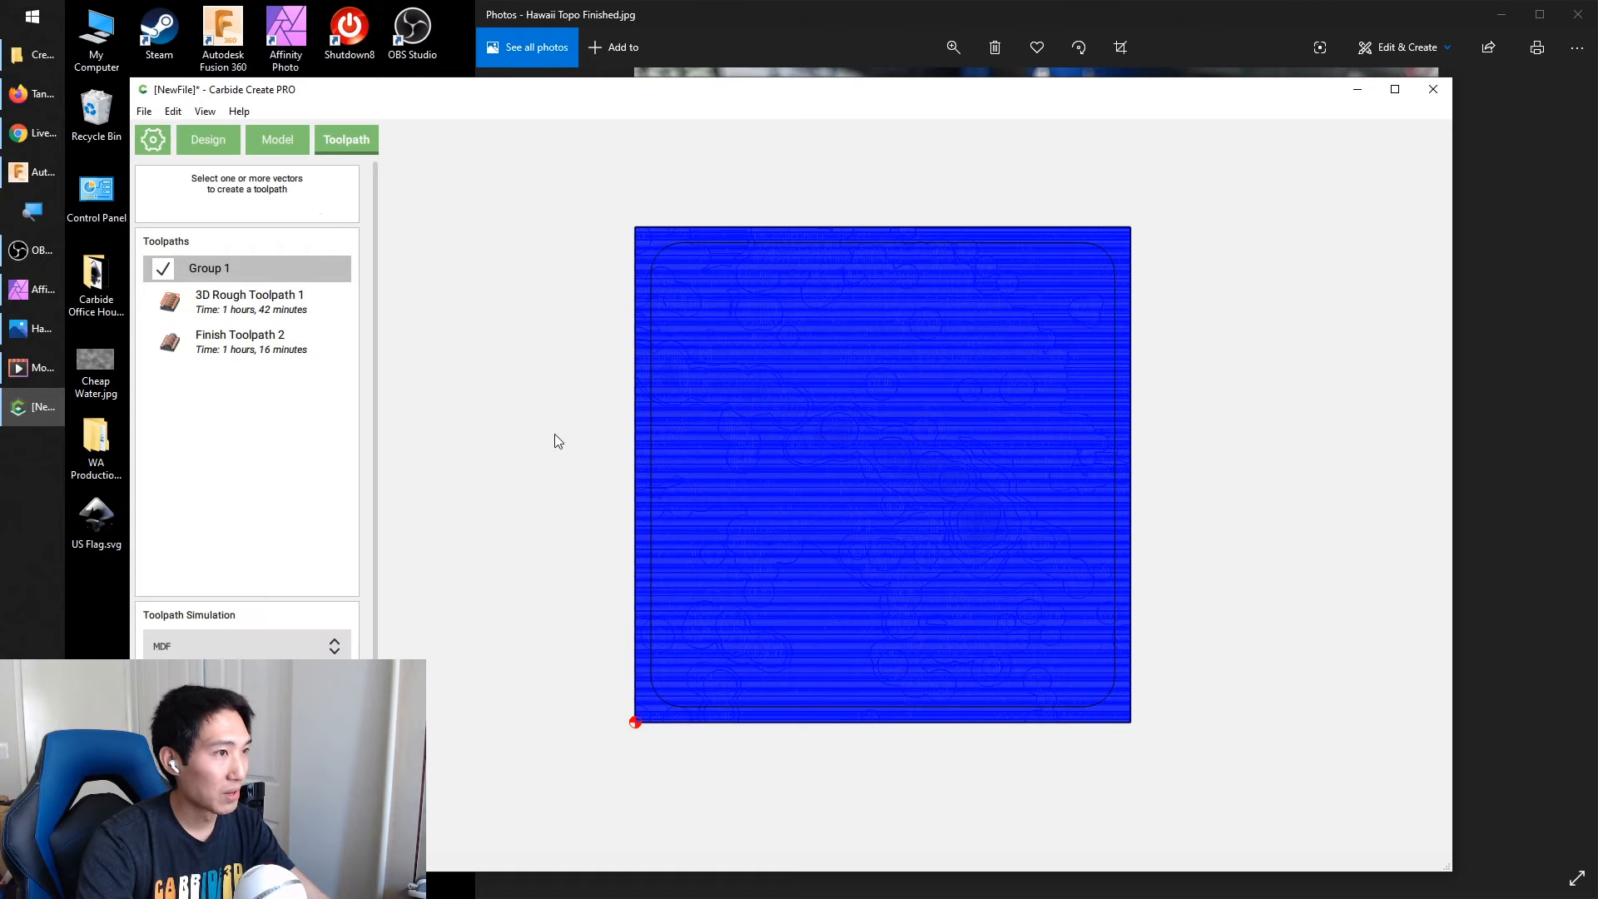
left_click(650, 286)
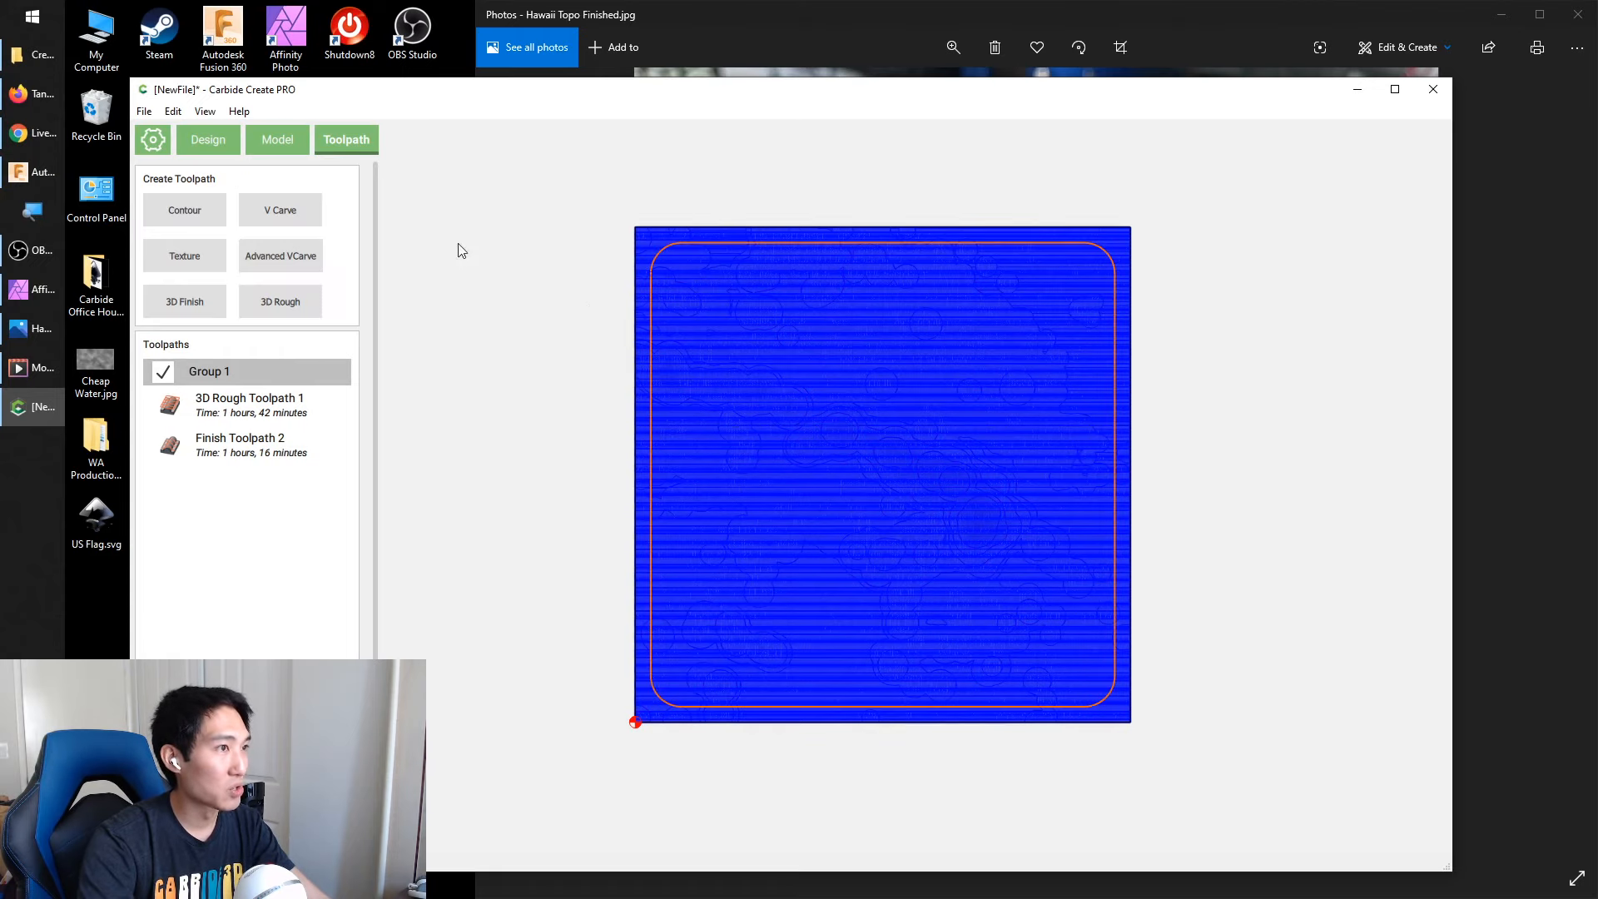
left_click(183, 212)
left_click(161, 555)
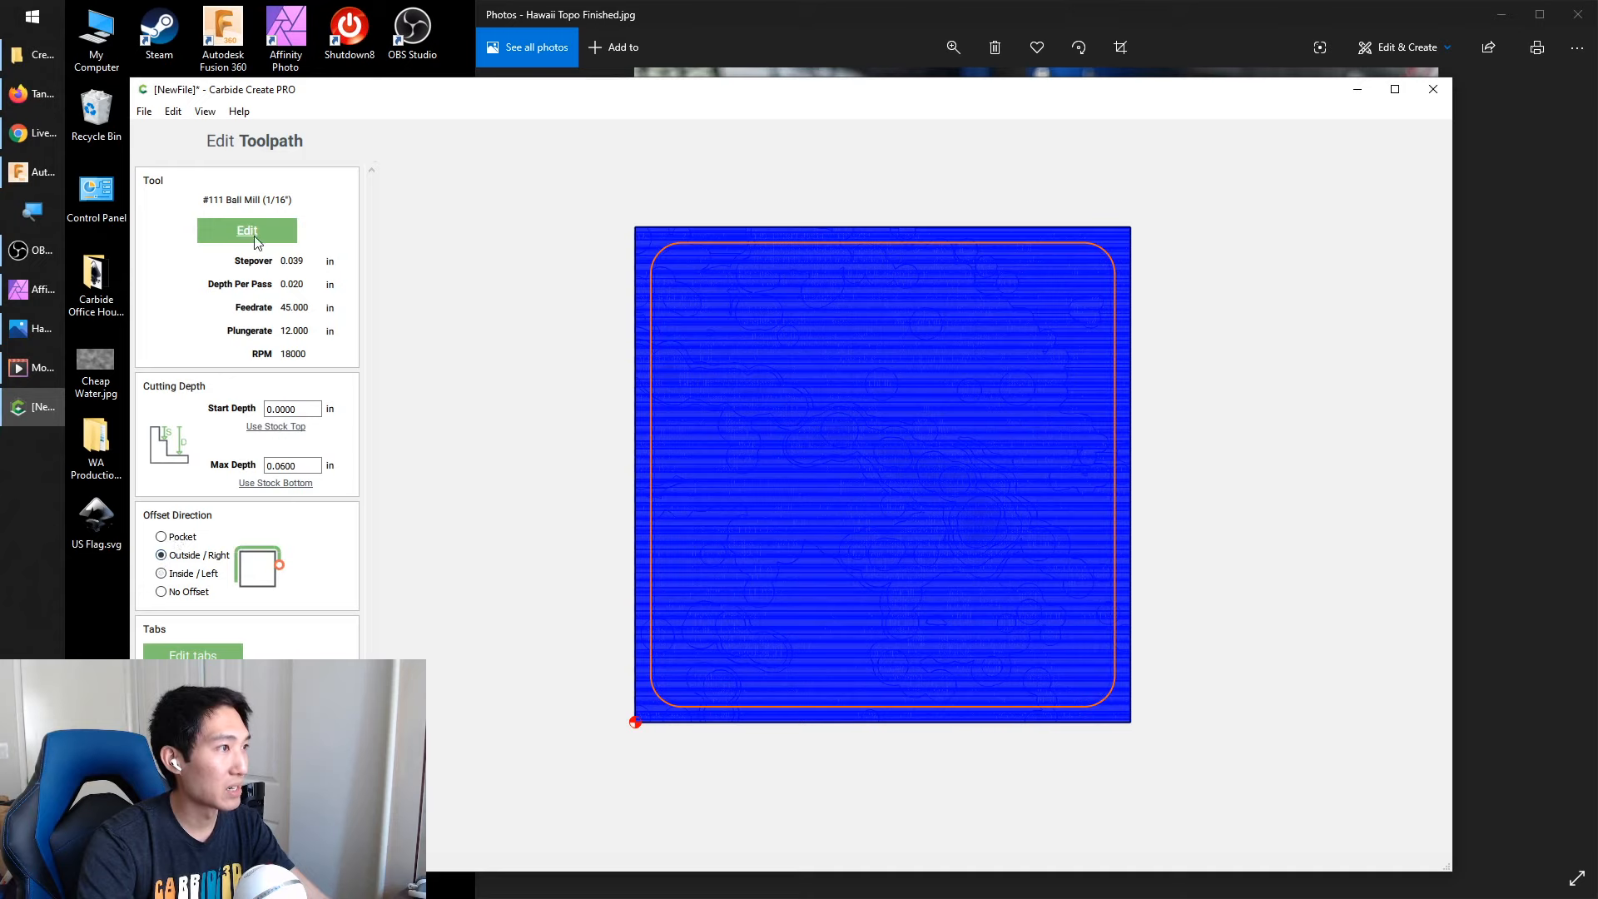
left_click(287, 483)
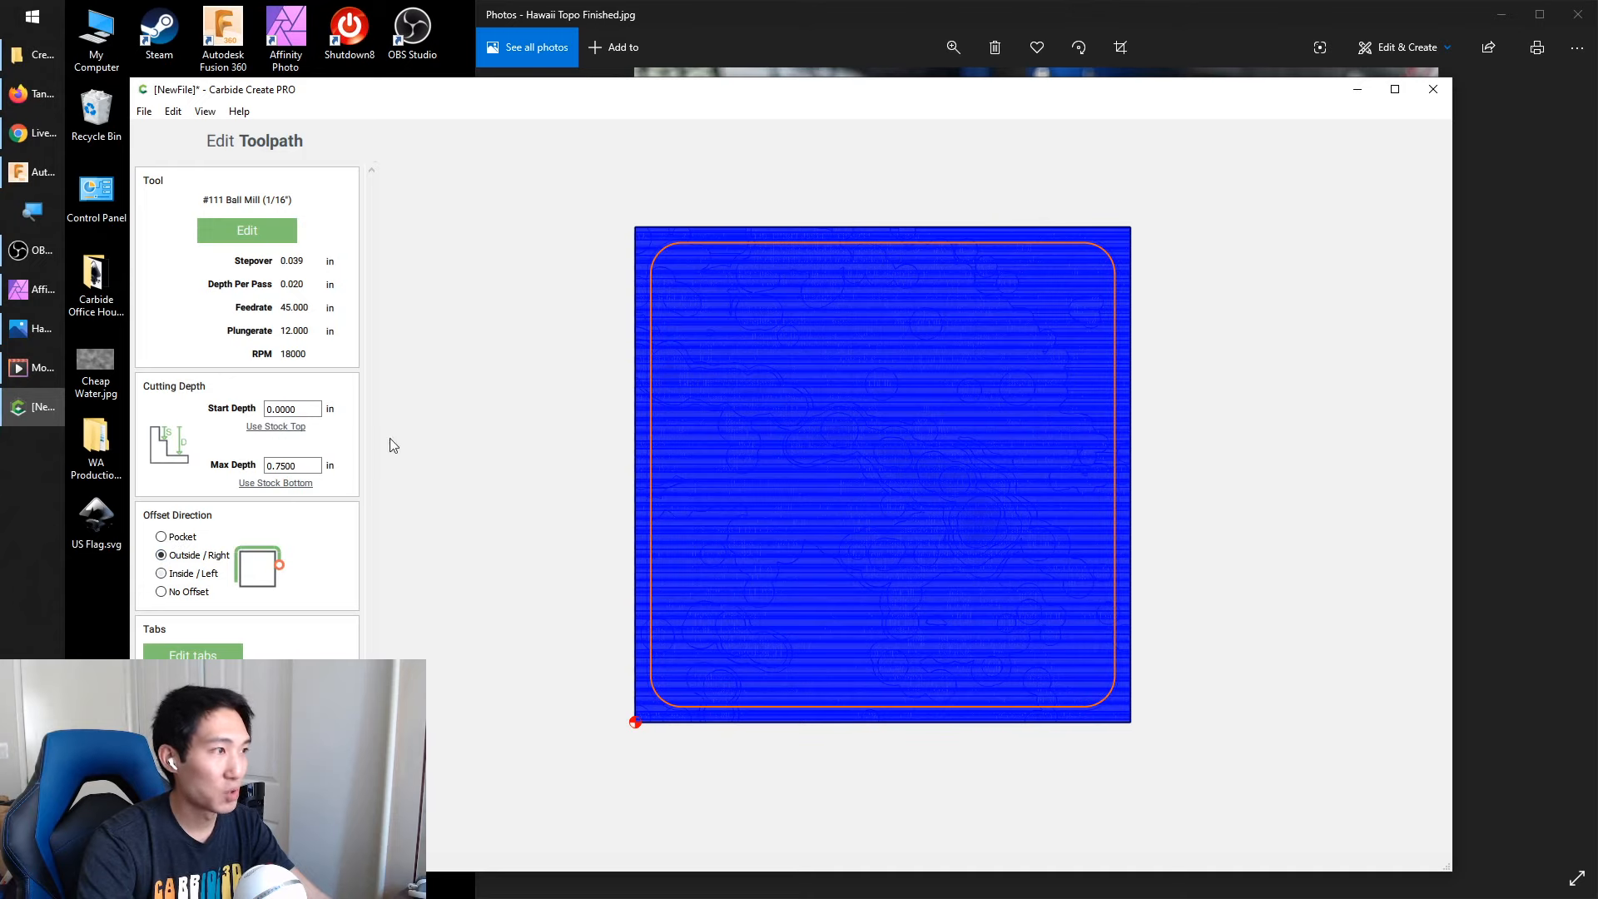
key("Return")
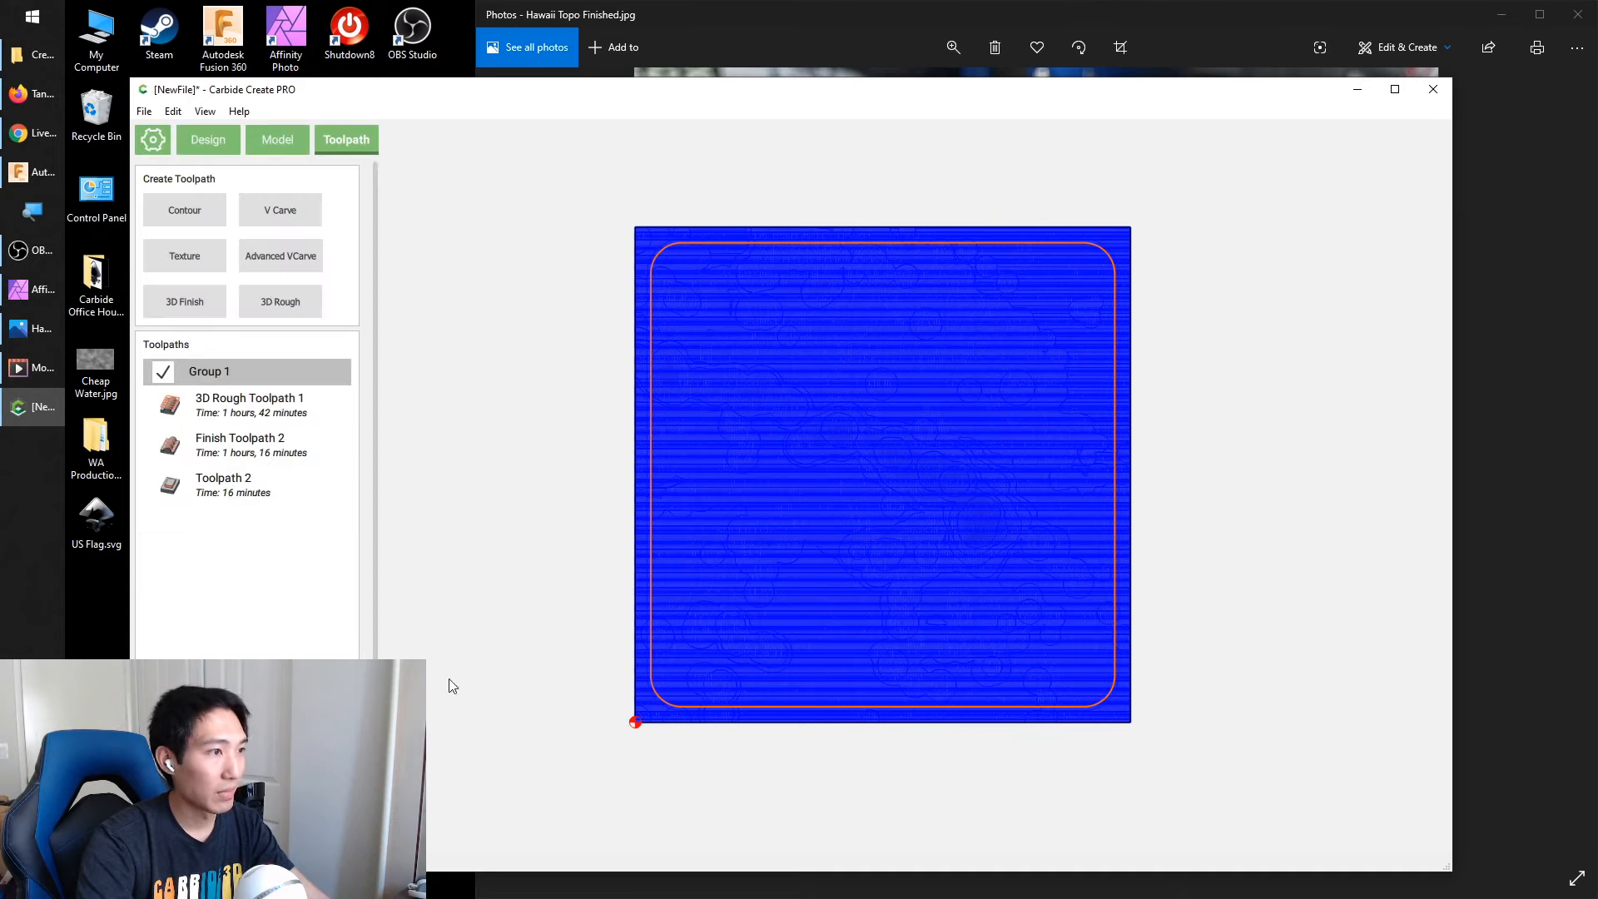
left_click(487, 675)
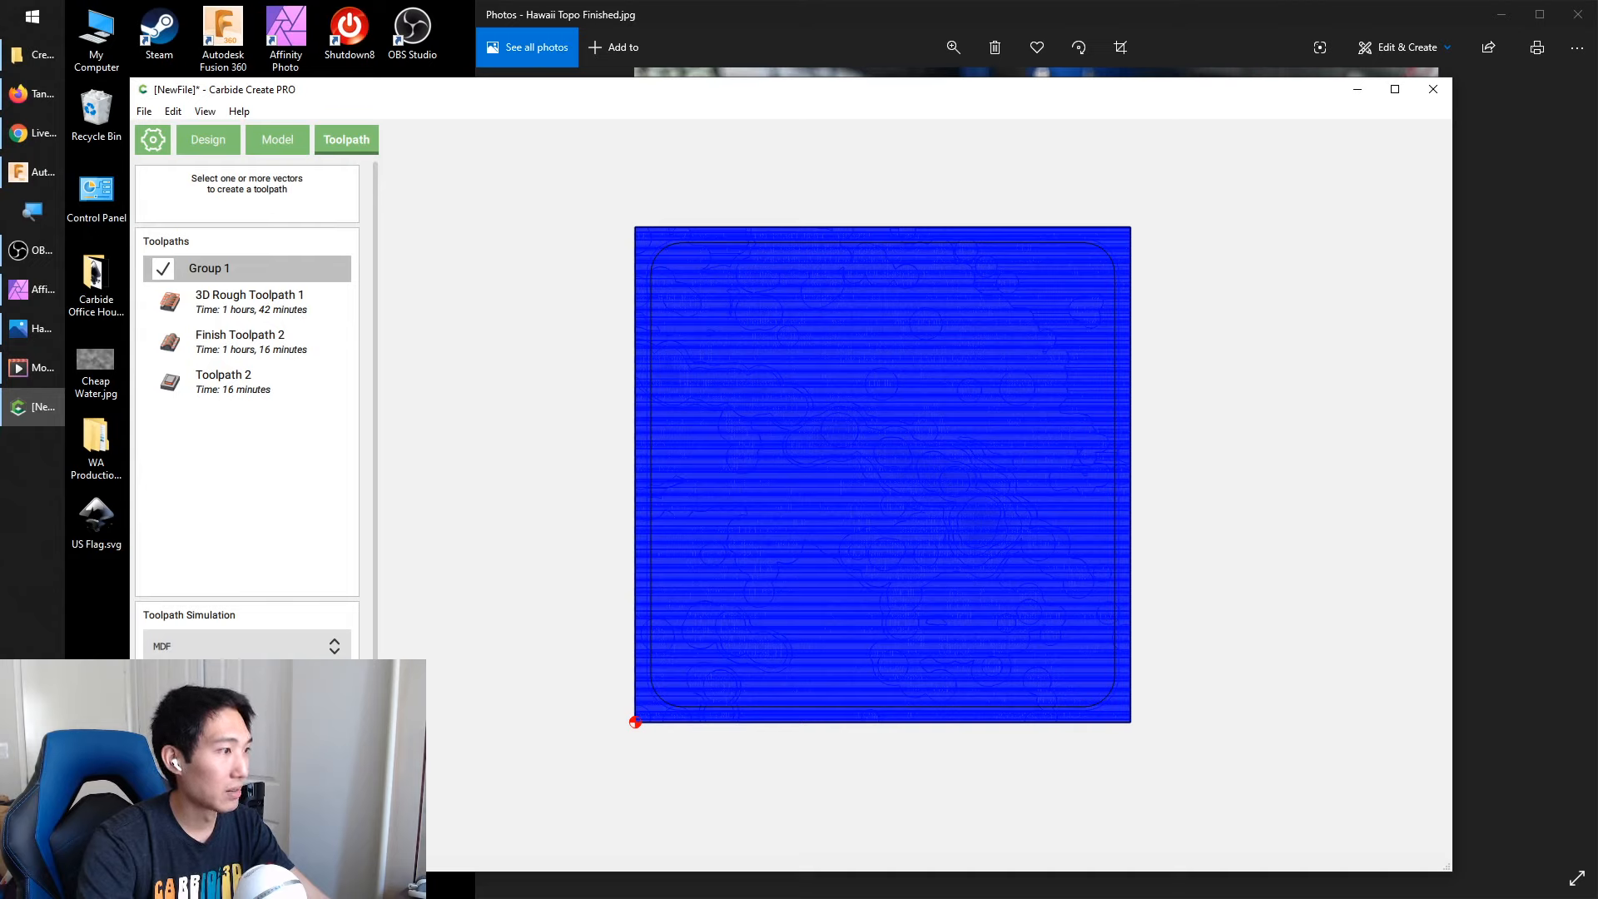
Show the 3D toolpath simulation and examine the simulated Hawaii carving
left_click(247, 681)
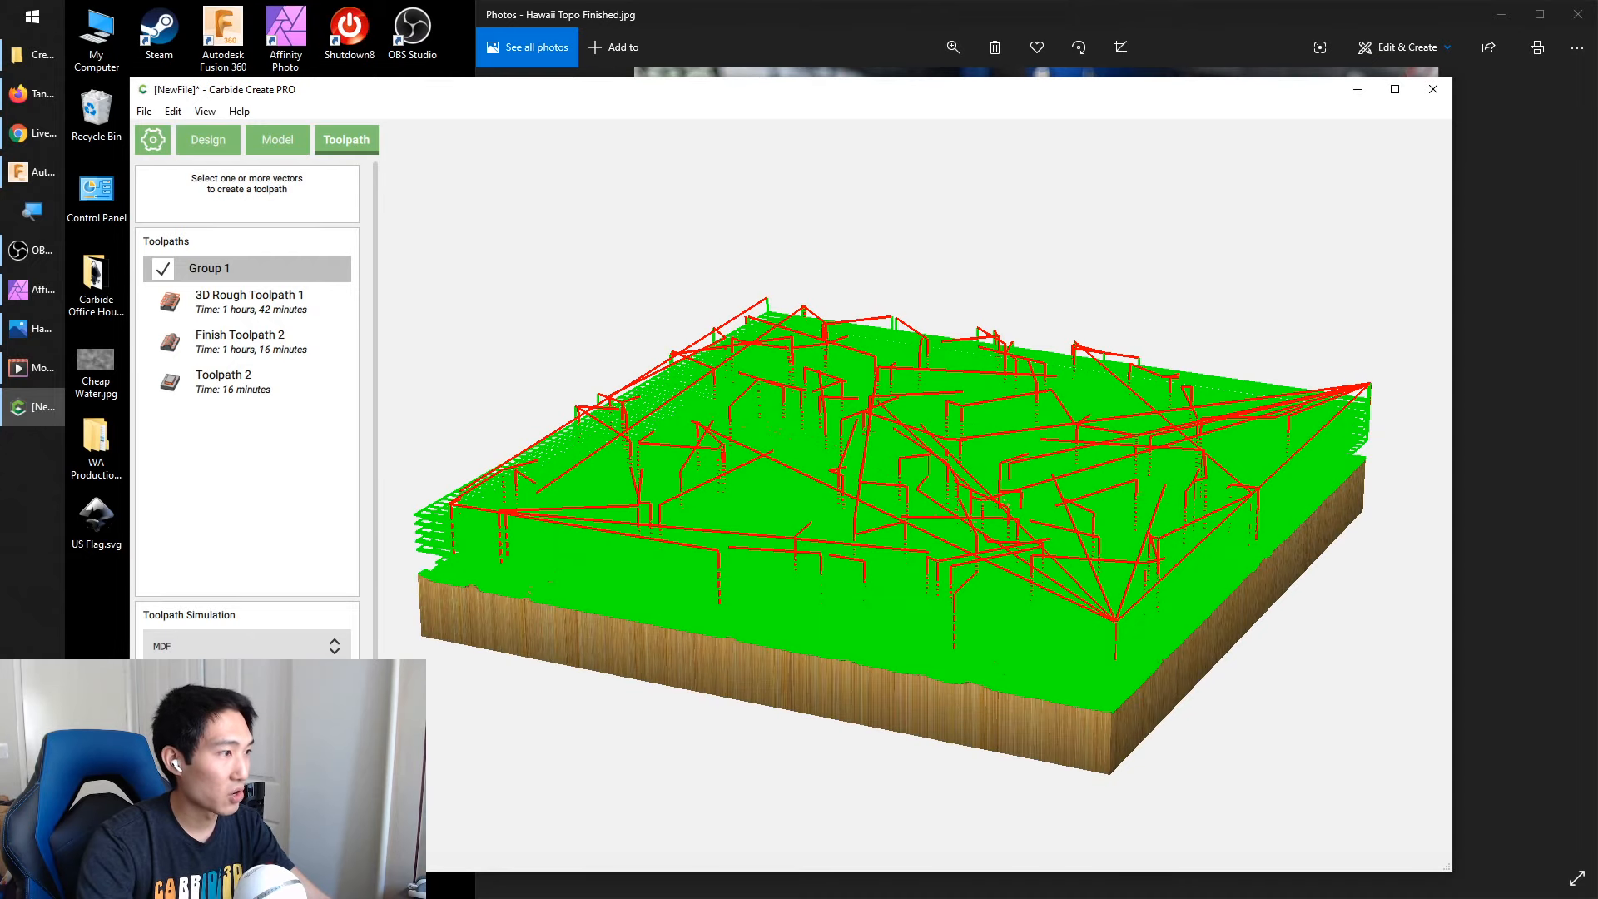
left_click(247, 716)
left_click_drag(621, 541, 635, 668)
Switch to the video player, enlarge its window and play the Hawaii Epoxy Montage video
left_click(1357, 89)
left_click(31, 368)
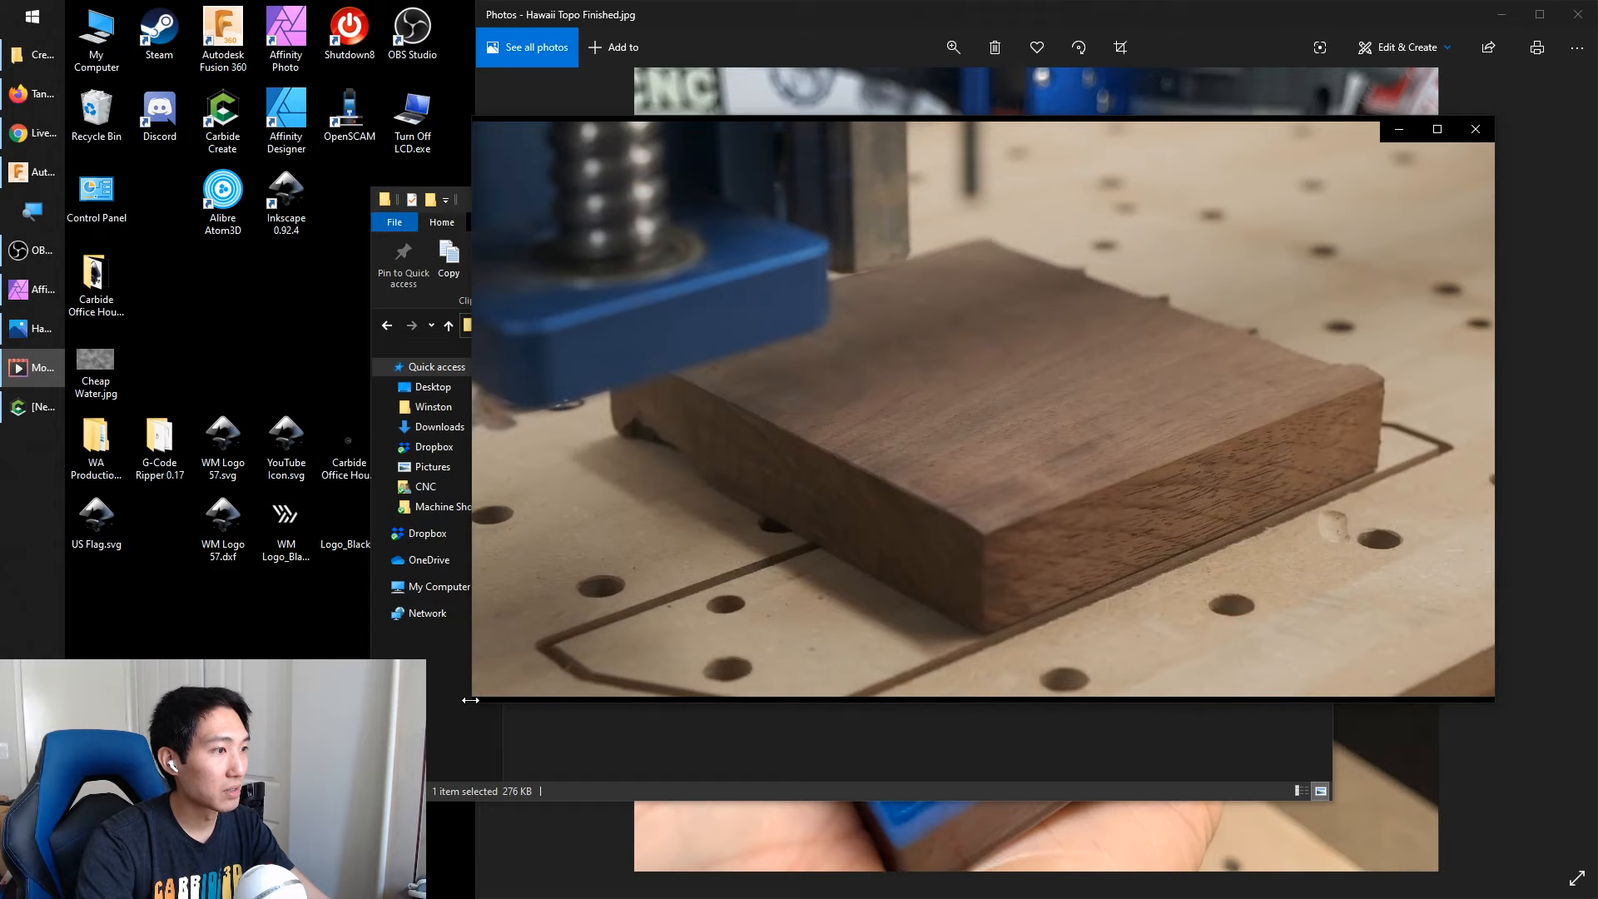
left_click_drag(468, 703, 84, 897)
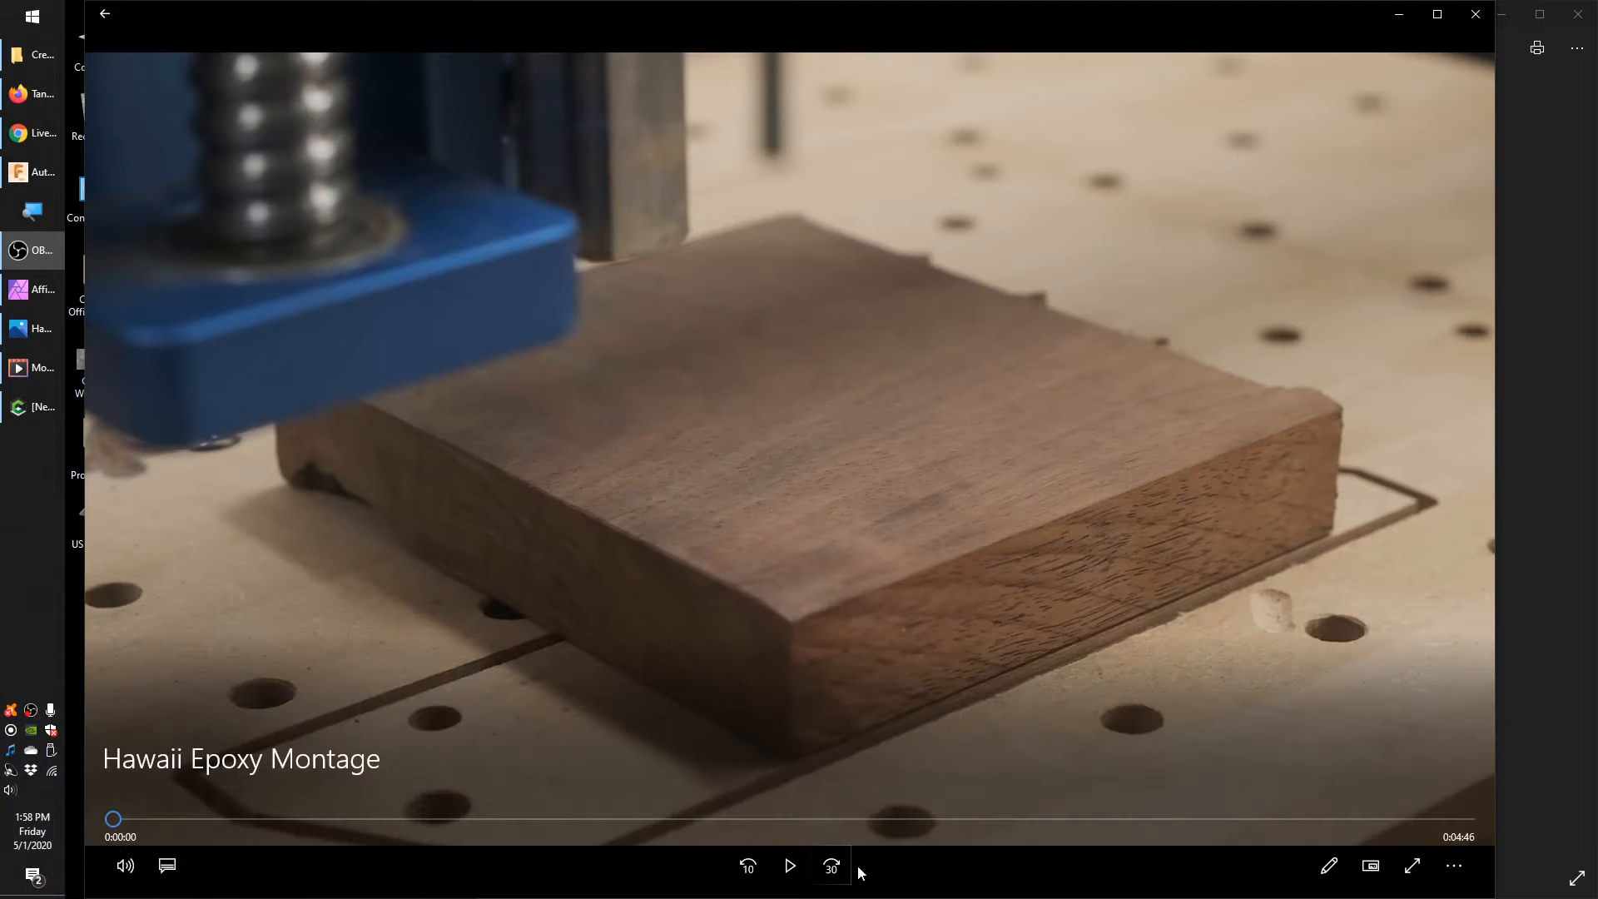
left_click(790, 866)
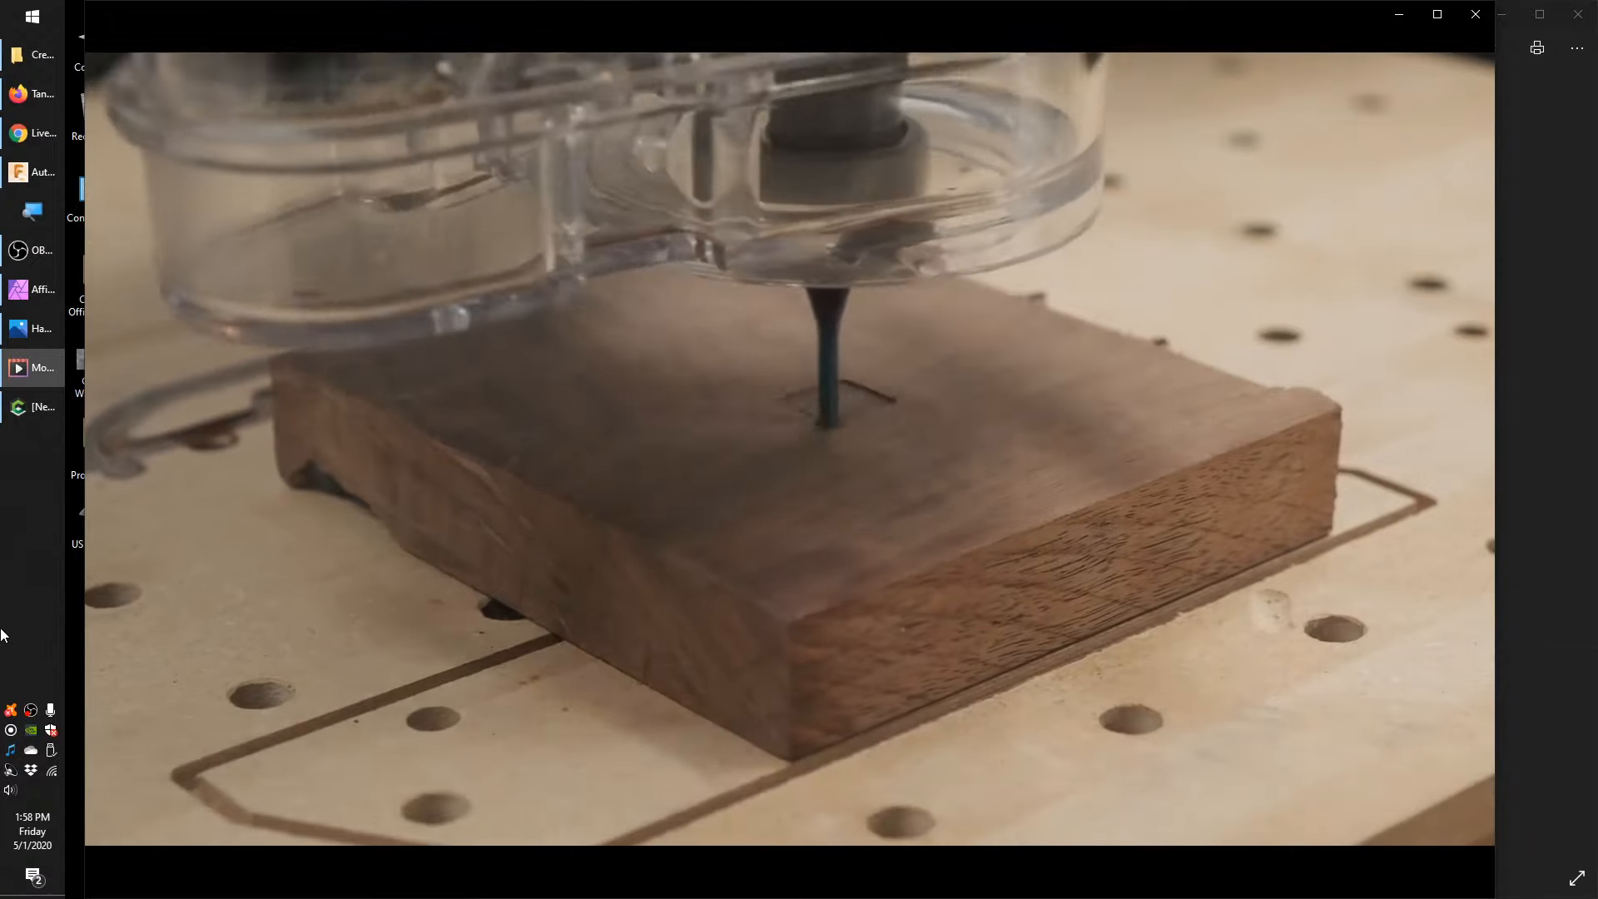